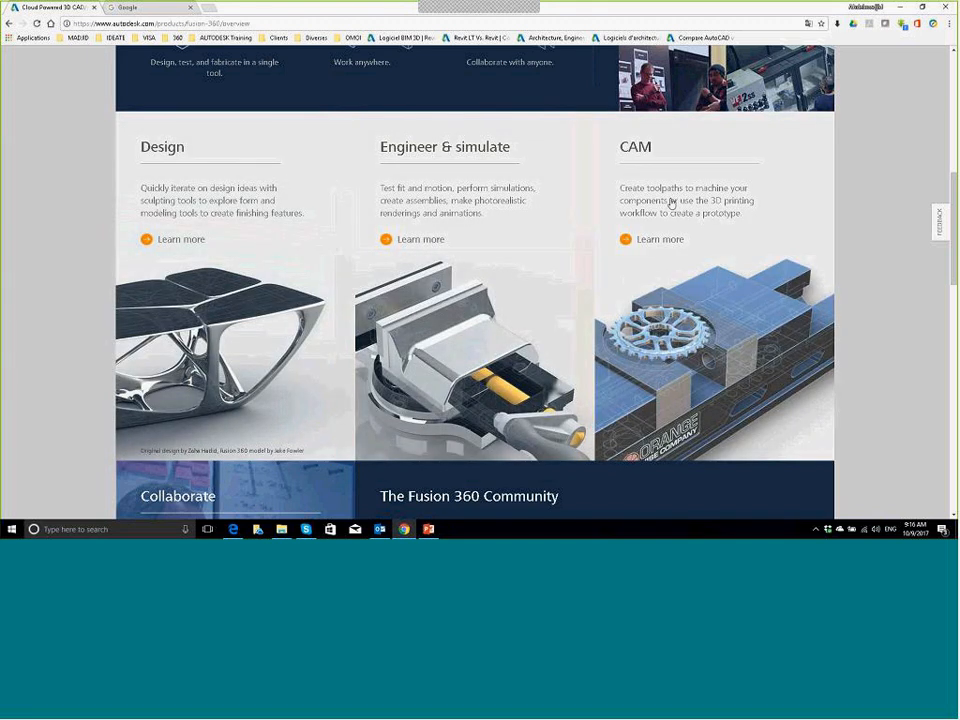
# Step: Scroll through the Fusion 360 overview page in Chrome, then minimize Chrome to show the desktop
pyautogui.scroll(-1, 672, 203)
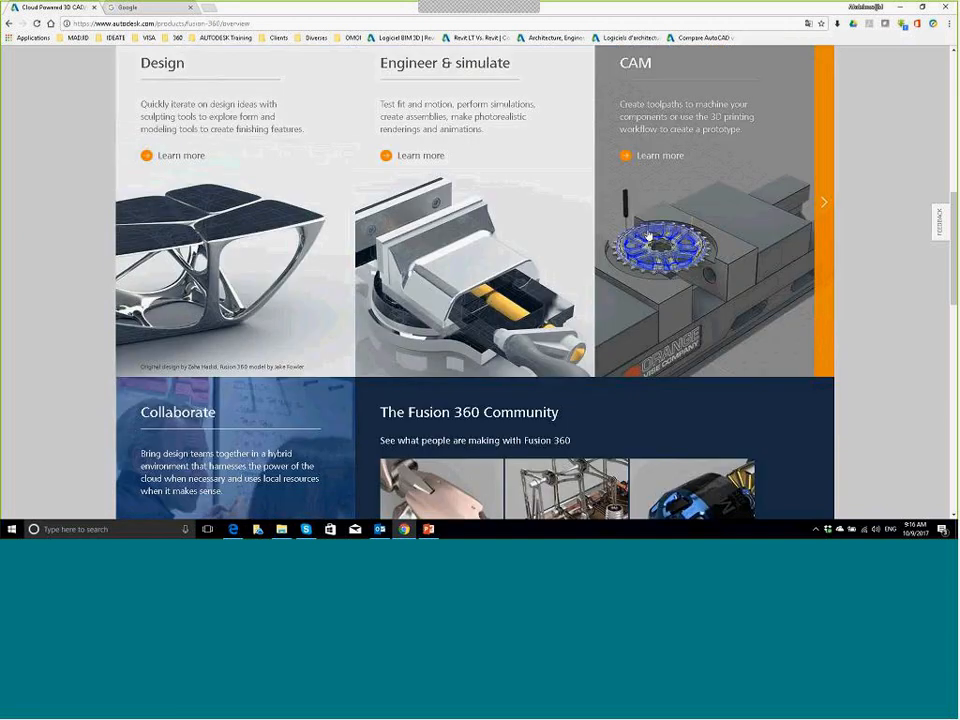
pyautogui.scroll(-1, 620, 240)
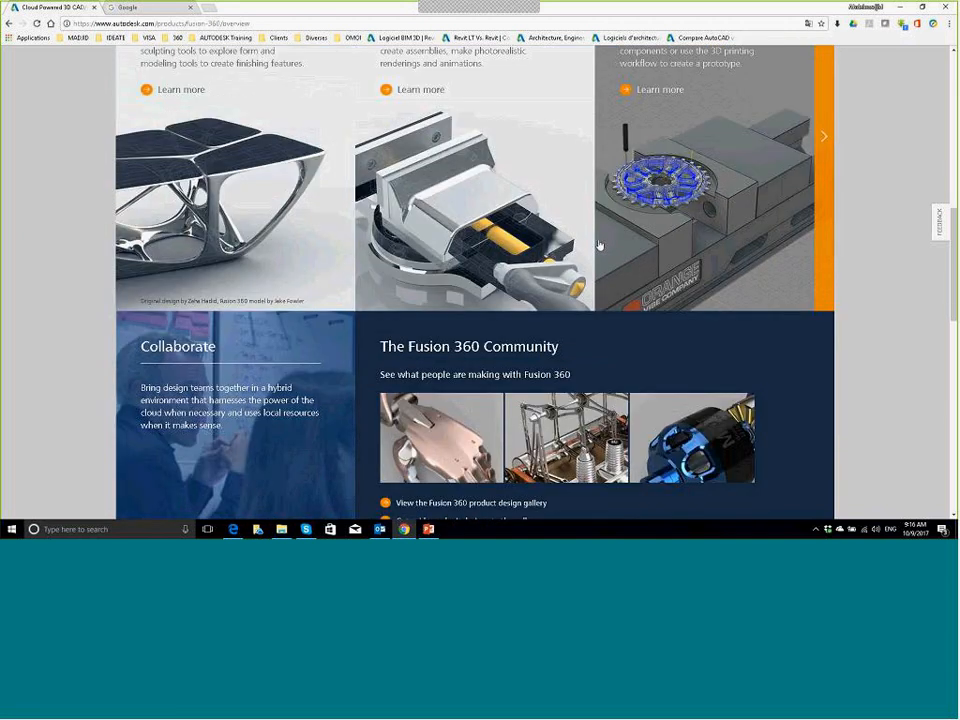
pyautogui.scroll(1, 599, 245)
pyautogui.scroll(2, 355, 146)
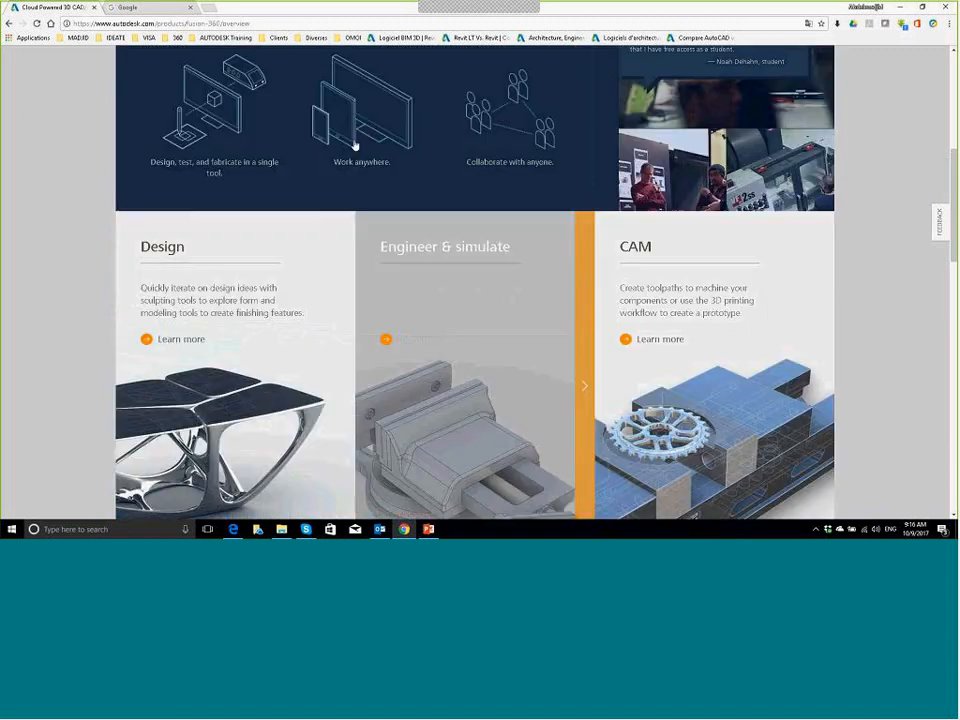
pyautogui.scroll(3, 355, 146)
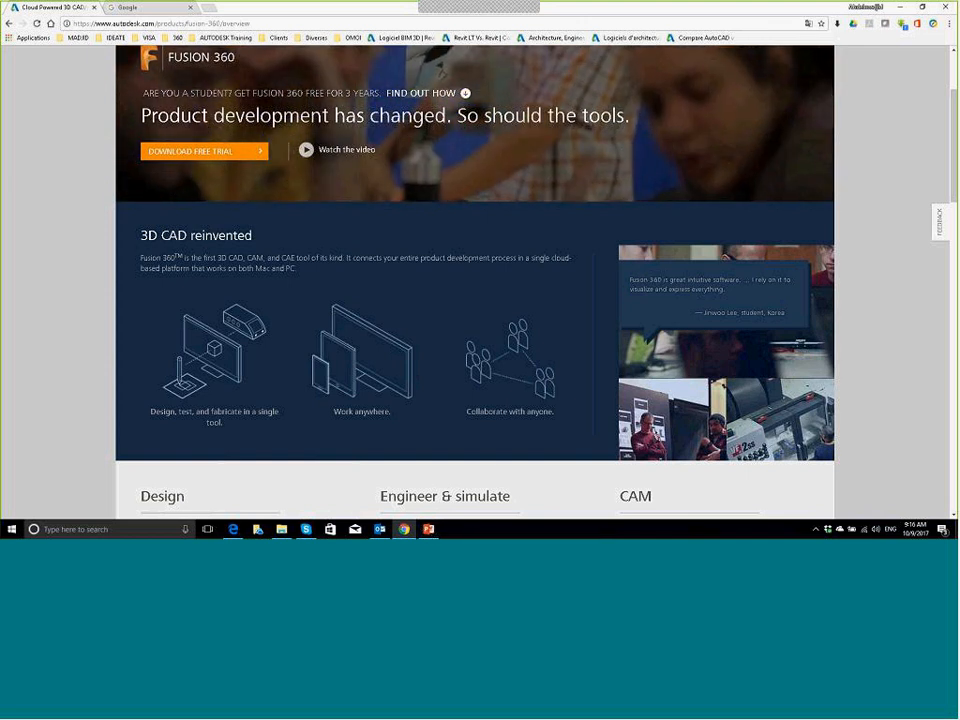
pyautogui.press('super+d')
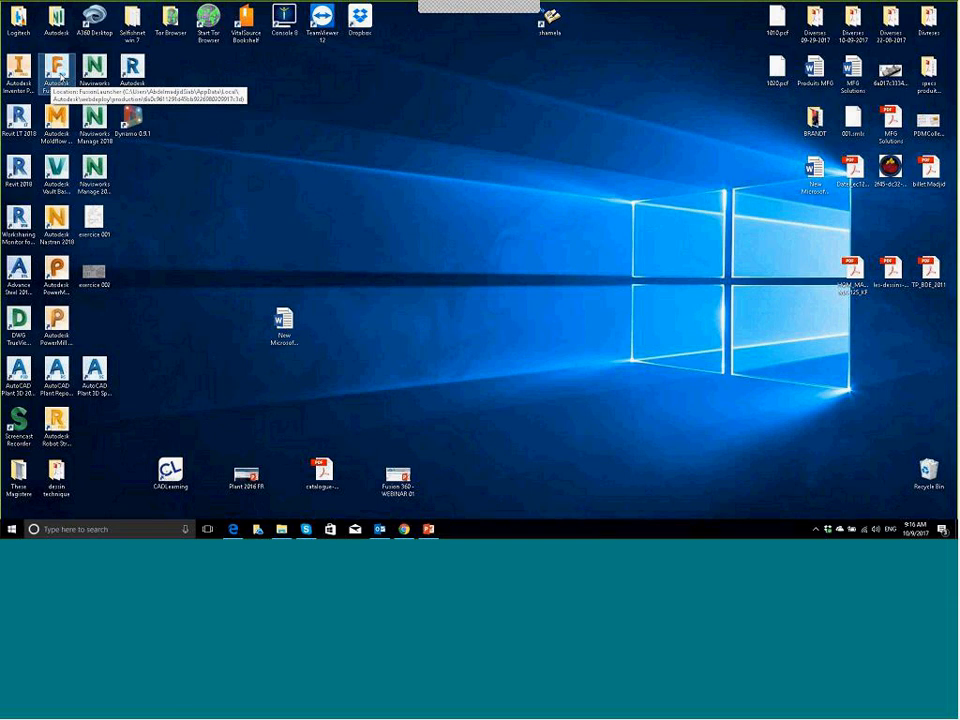
# Step: Launch Autodesk Fusion 360 from its desktop shortcut
pyautogui.doubleClick(60, 74)
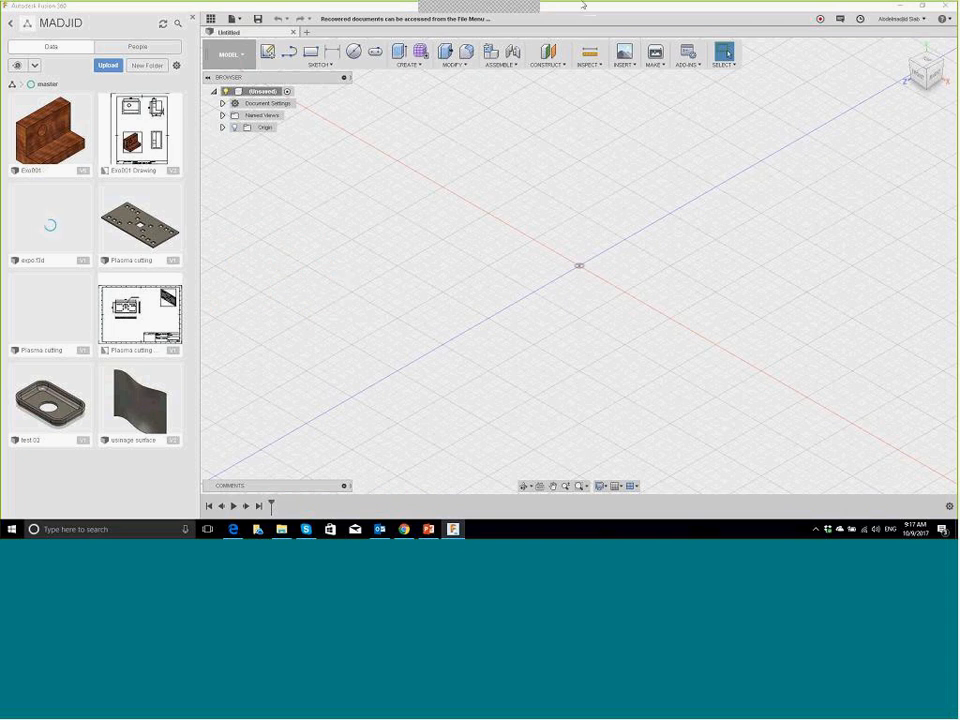
# Step: In Job Status, toggle Working Online off and on twice, ending online
pyautogui.click(860, 20)
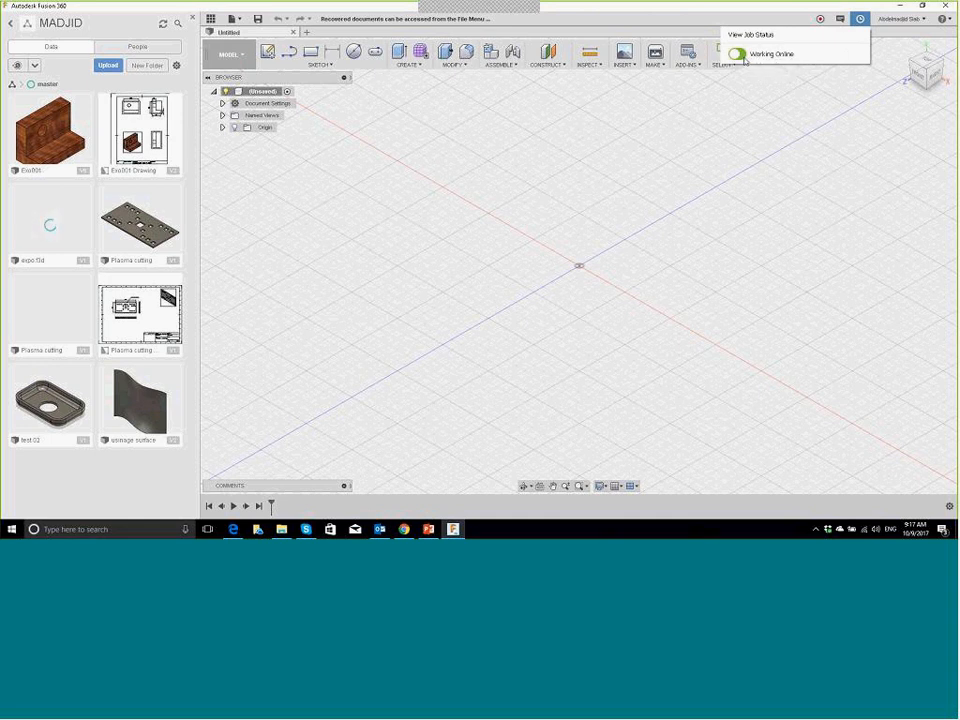
pyautogui.click(739, 55)
pyautogui.click(739, 55)
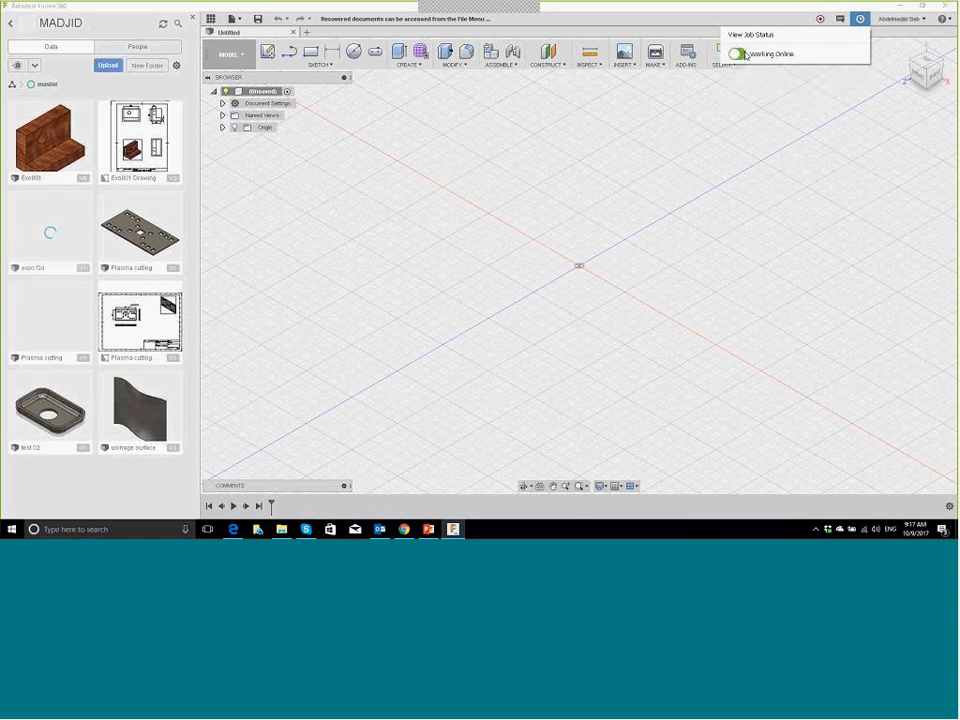
pyautogui.click(739, 54)
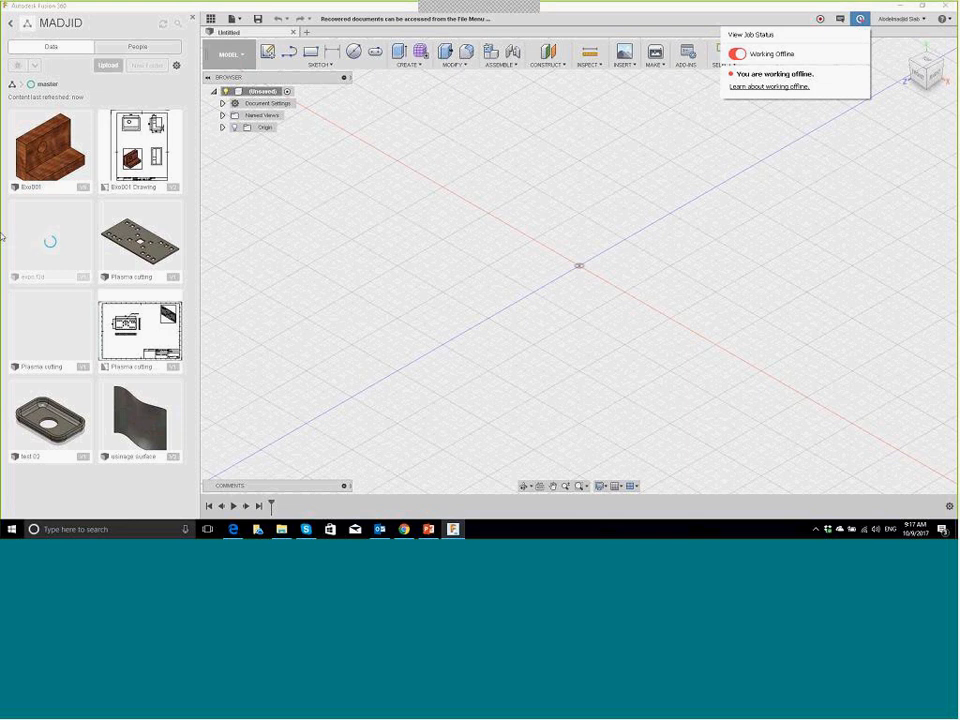
pyautogui.click(737, 53)
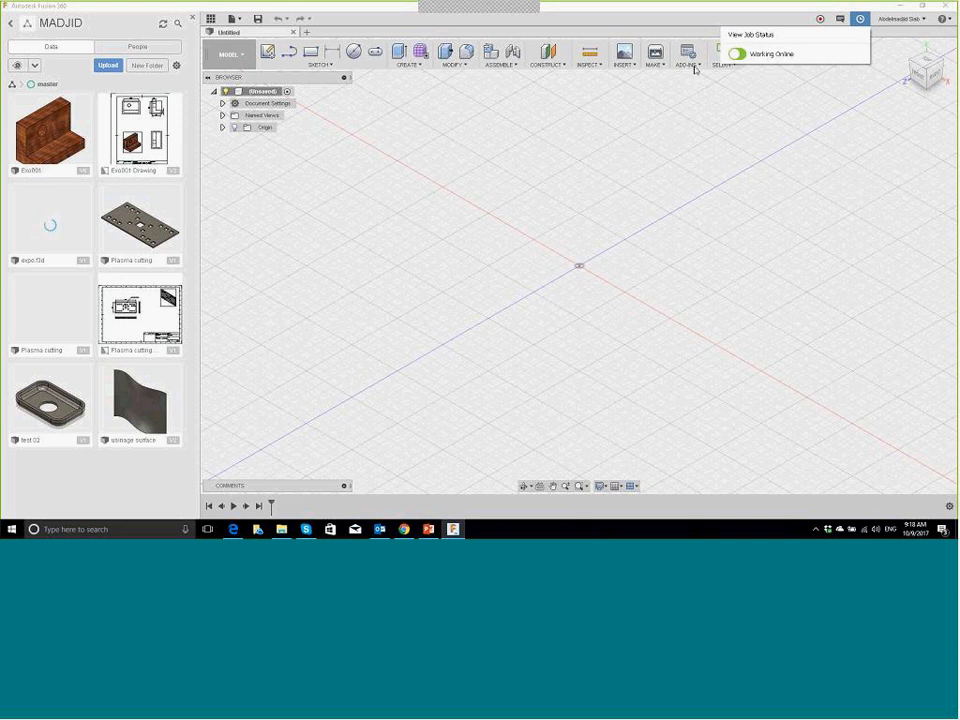
# Step: Close the Job Status popup and the Data Panel, leaving only the empty Untitled design
pyautogui.click(221, 158)
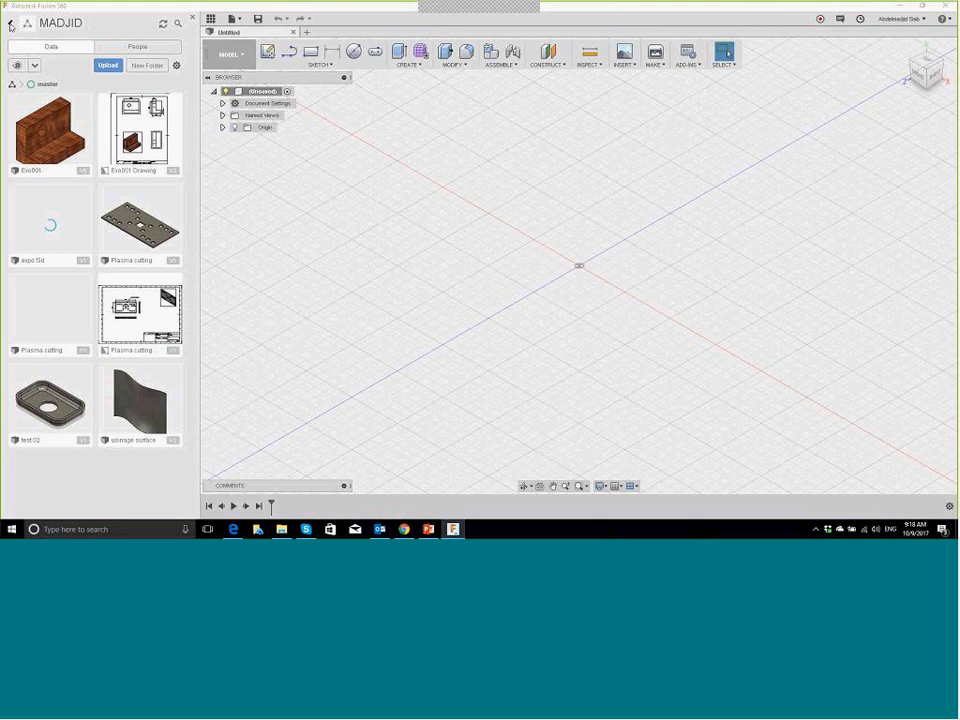
pyautogui.click(8, 25)
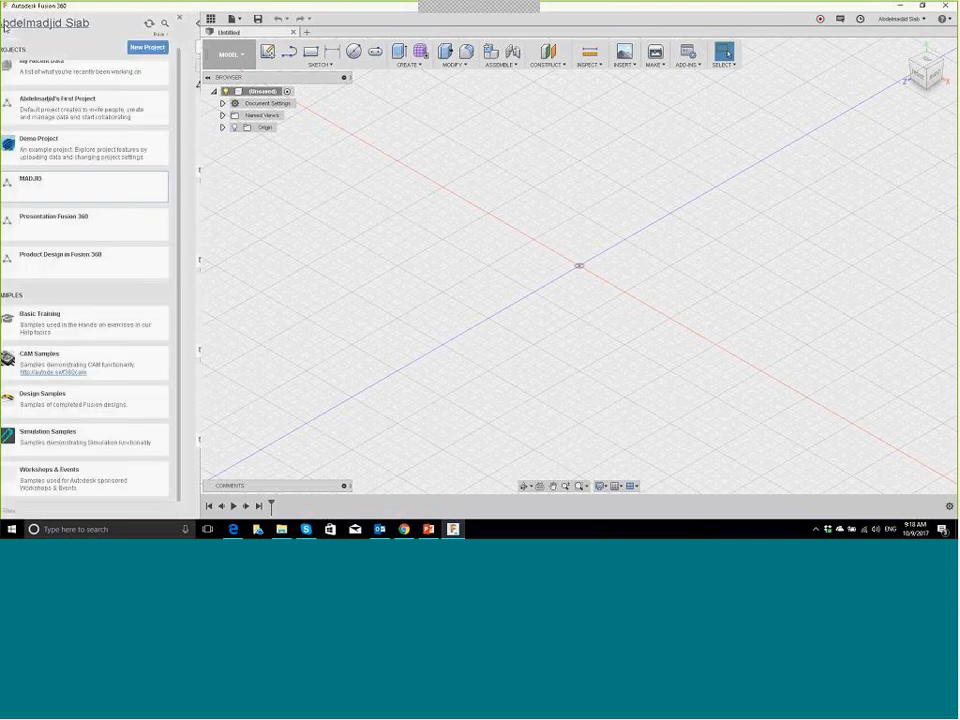
pyautogui.click(191, 19)
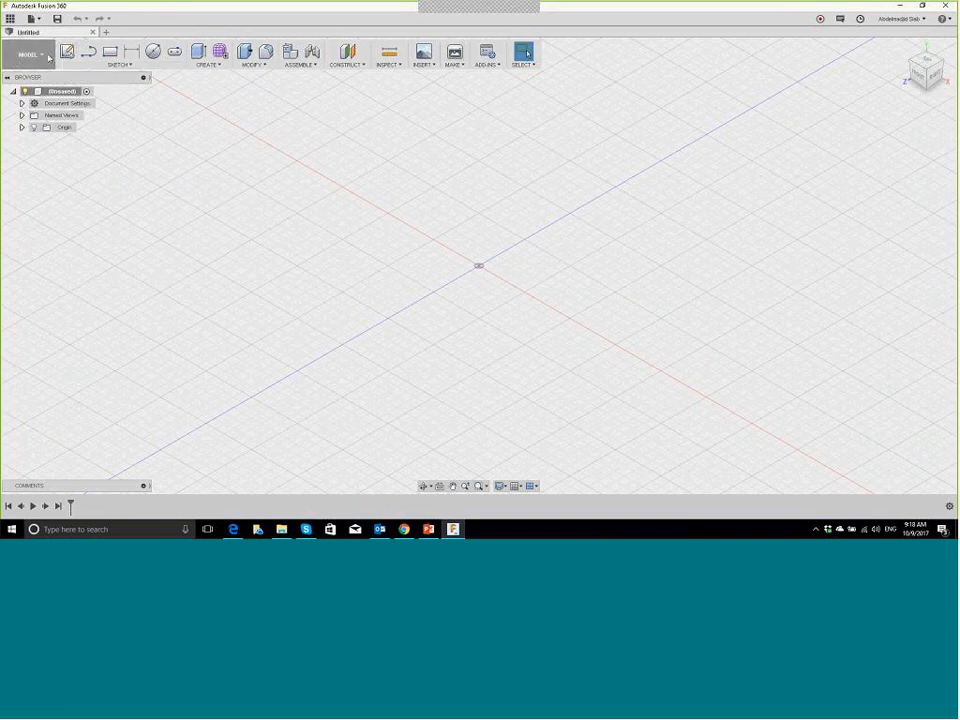
pyautogui.click(31, 58)
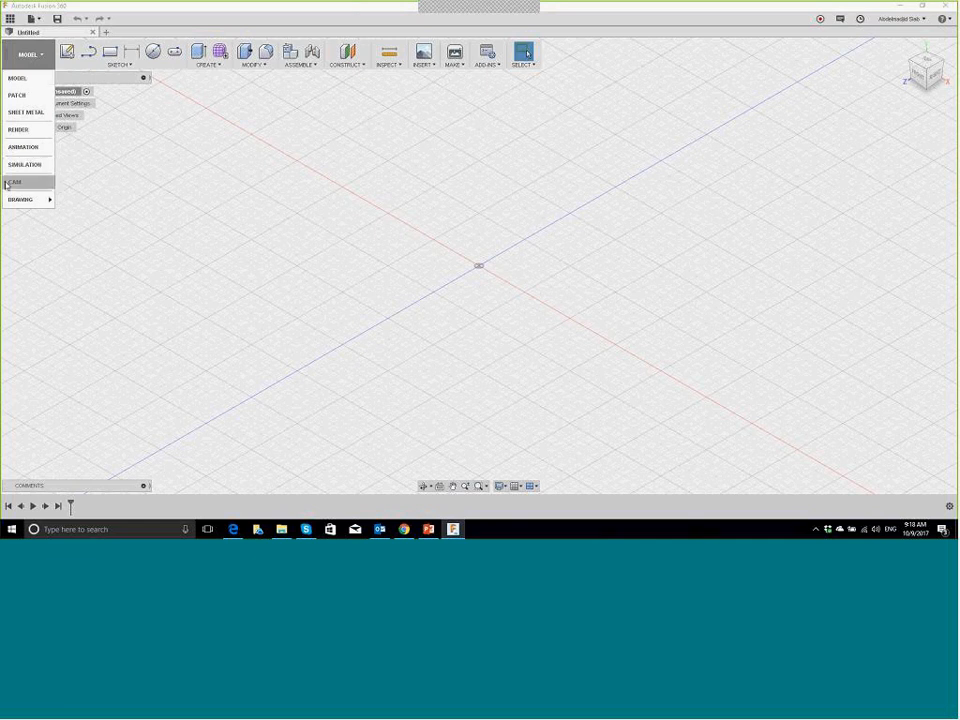
pyautogui.click(328, 204)
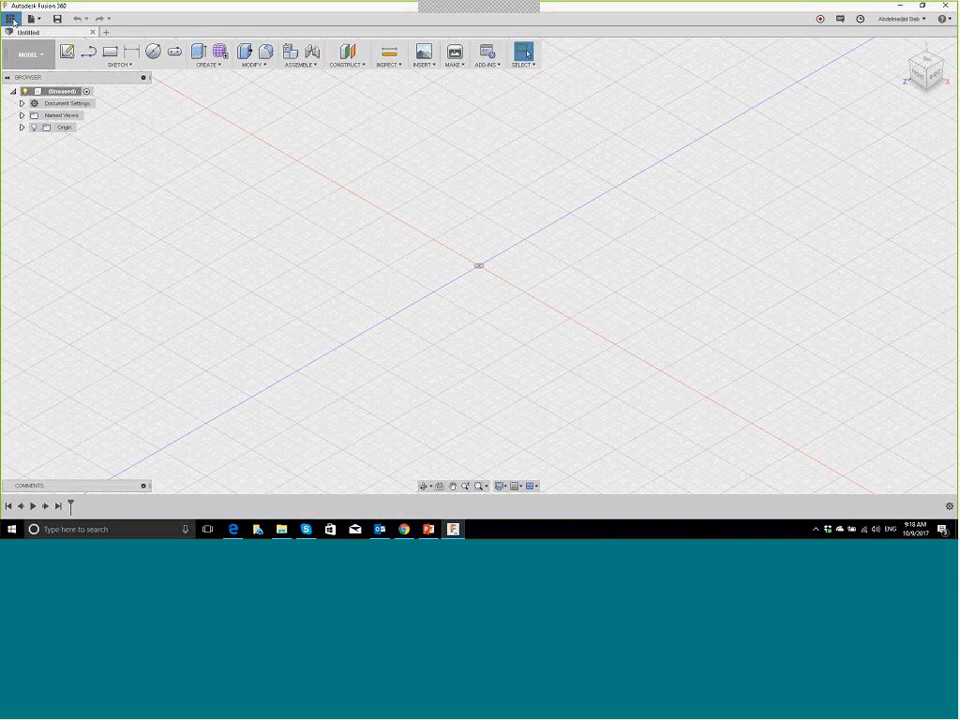
pyautogui.click(11, 19)
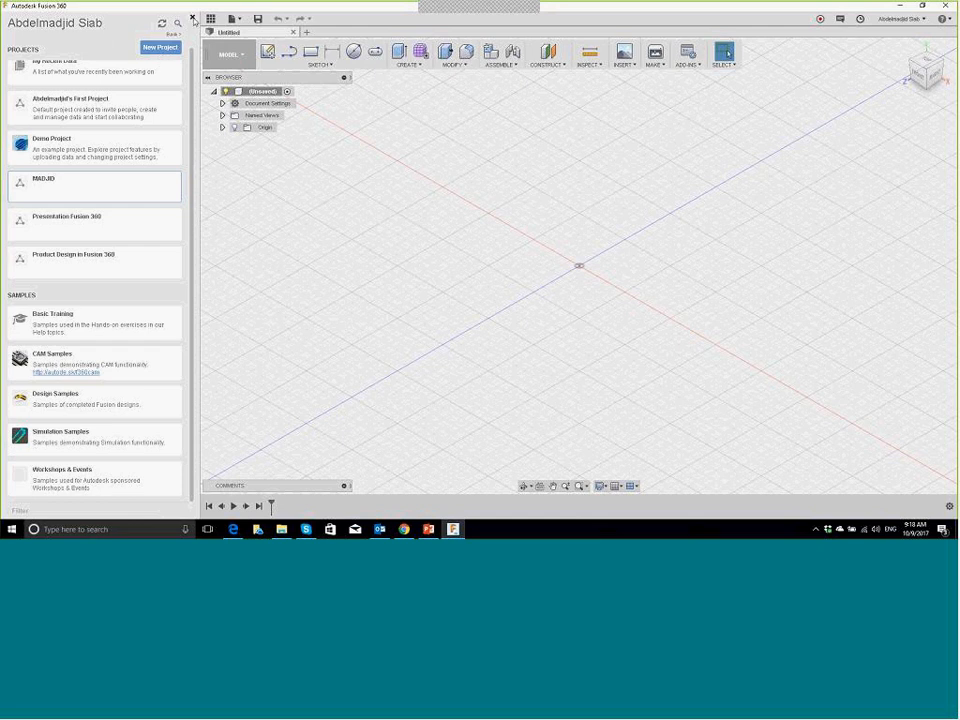
pyautogui.click(193, 19)
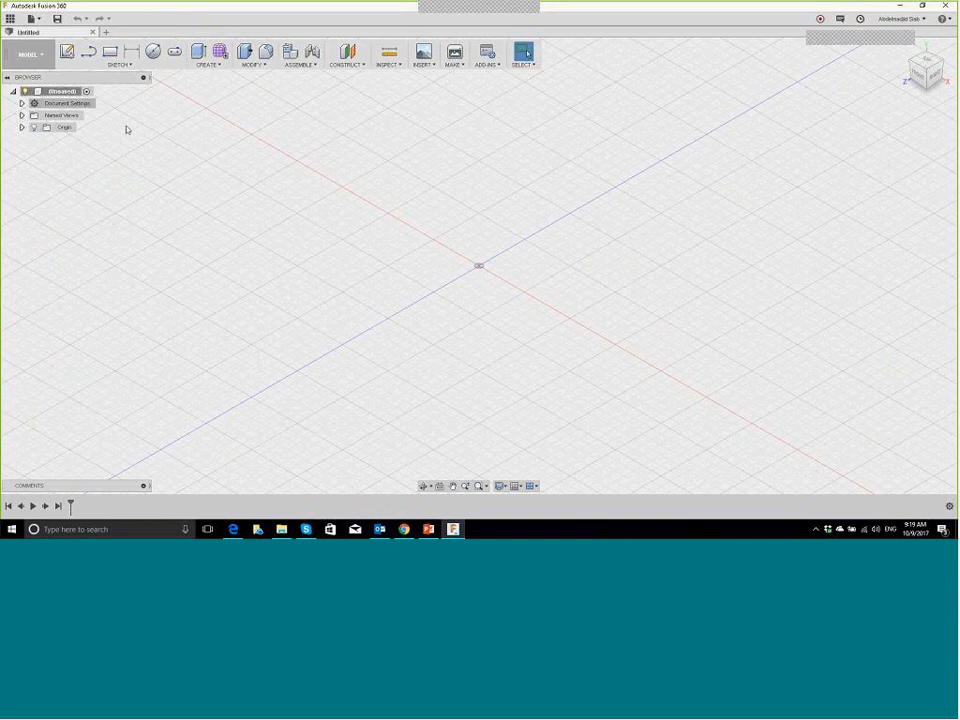
# Step: Switch the workspace to Patch, then to Sheet Metal
pyautogui.click(50, 58)
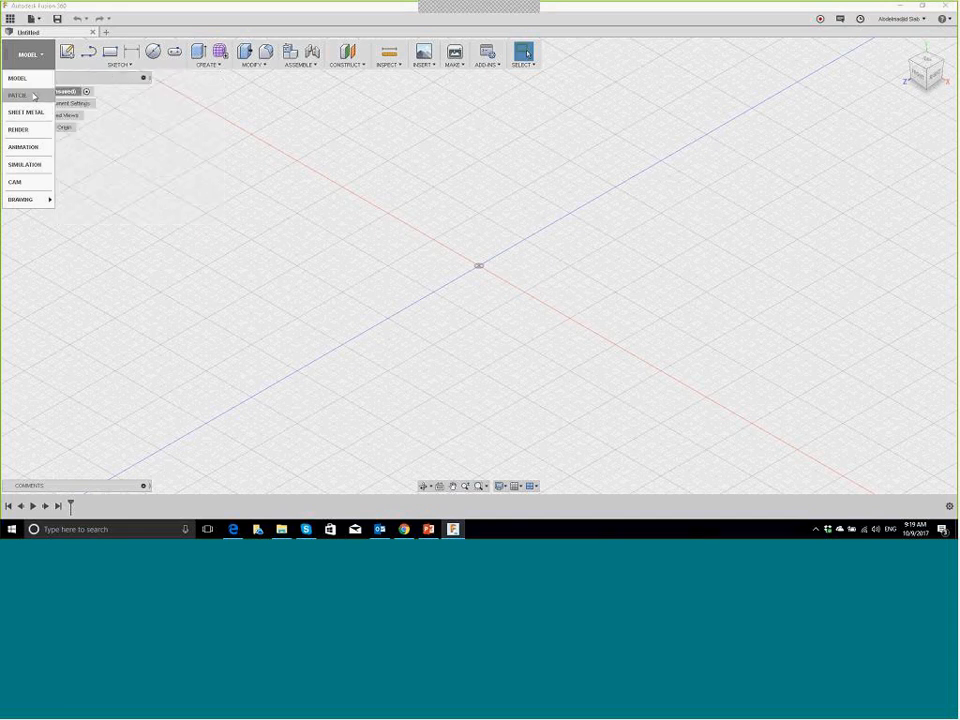
pyautogui.click(34, 96)
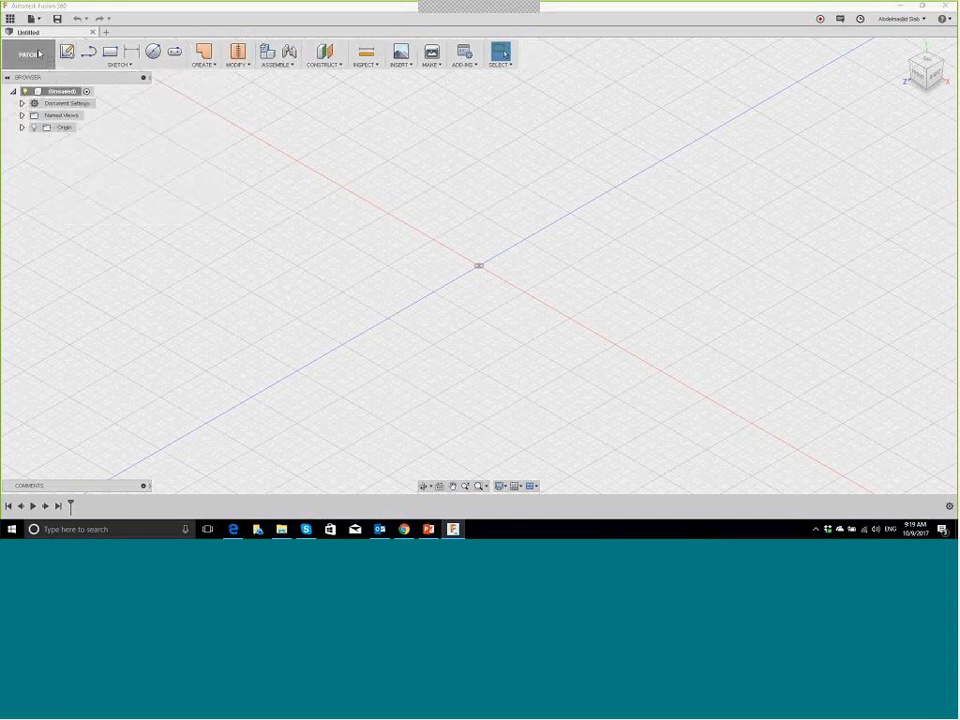
pyautogui.click(38, 53)
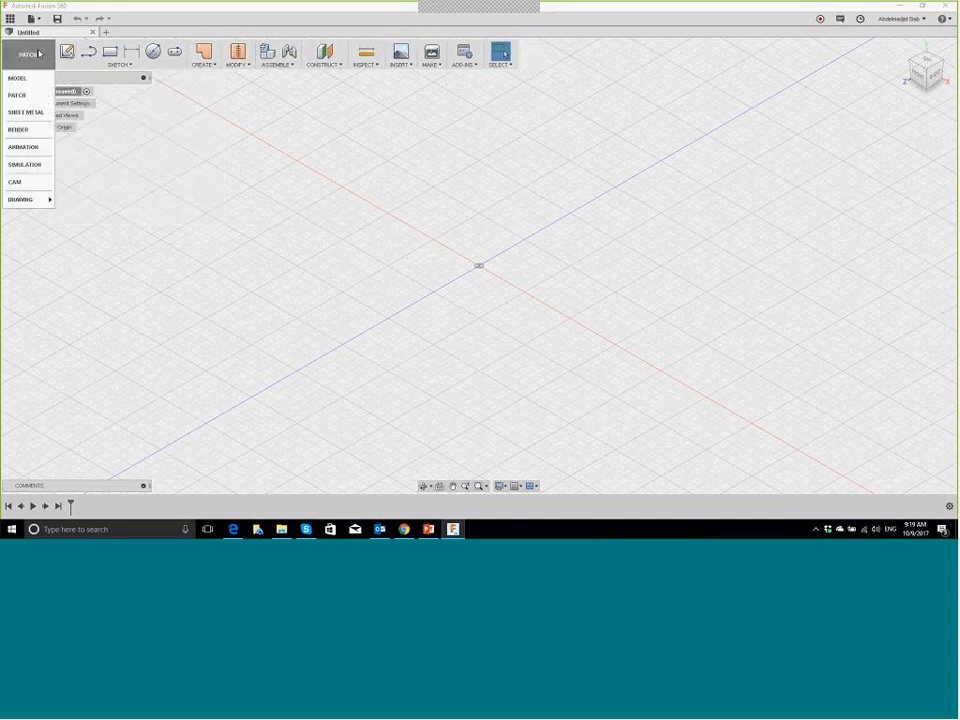
pyautogui.click(30, 112)
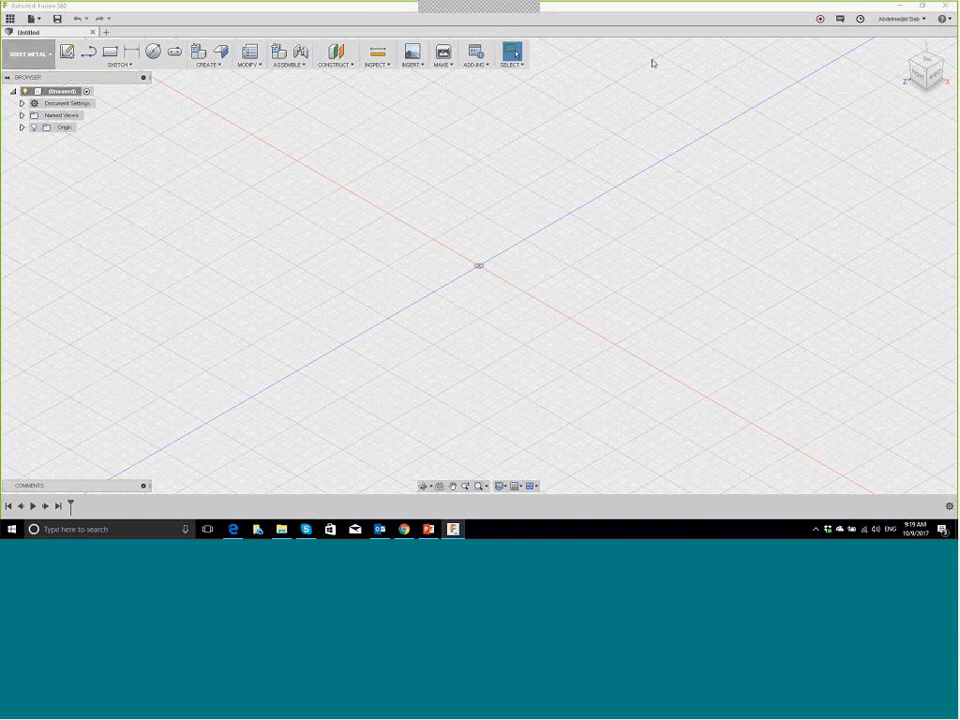
# Step: Check the job status, then switch to the Render workspace
pyautogui.click(864, 19)
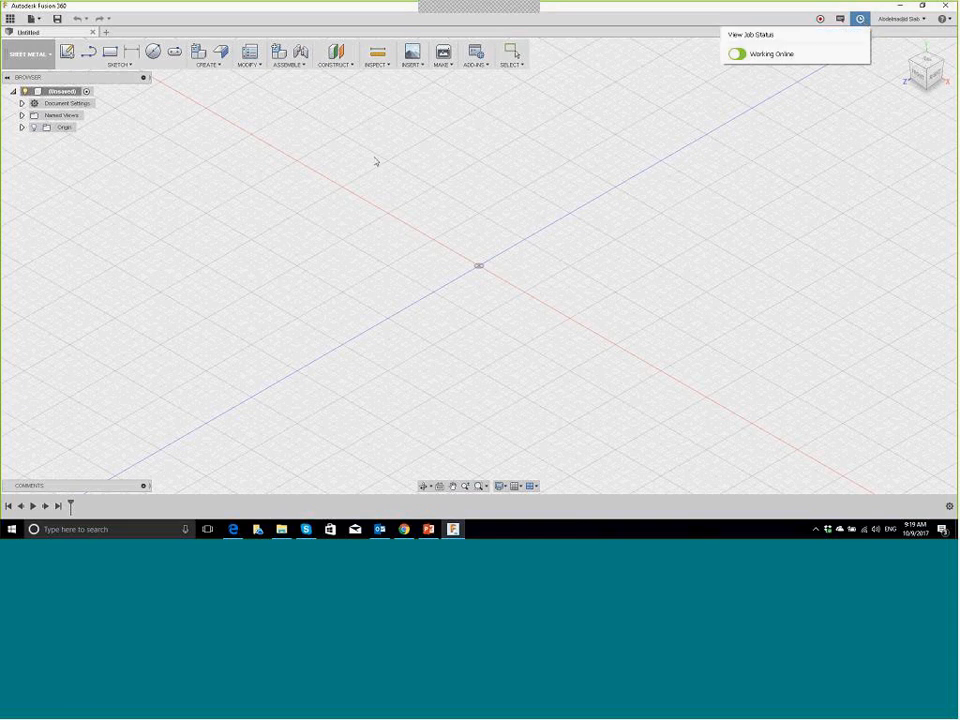
pyautogui.click(48, 55)
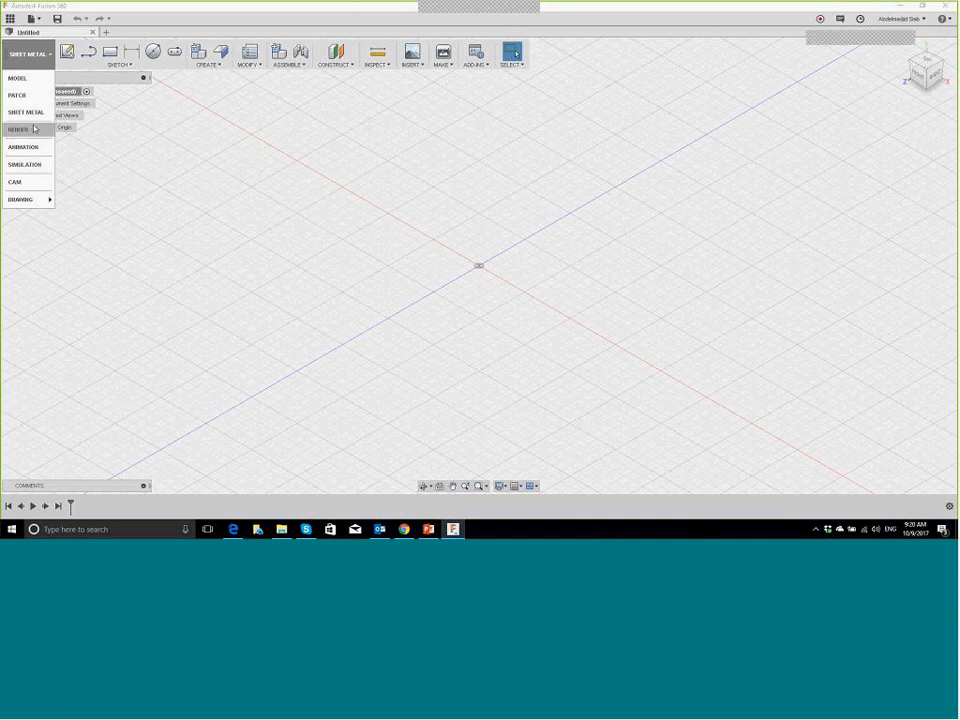
pyautogui.click(30, 129)
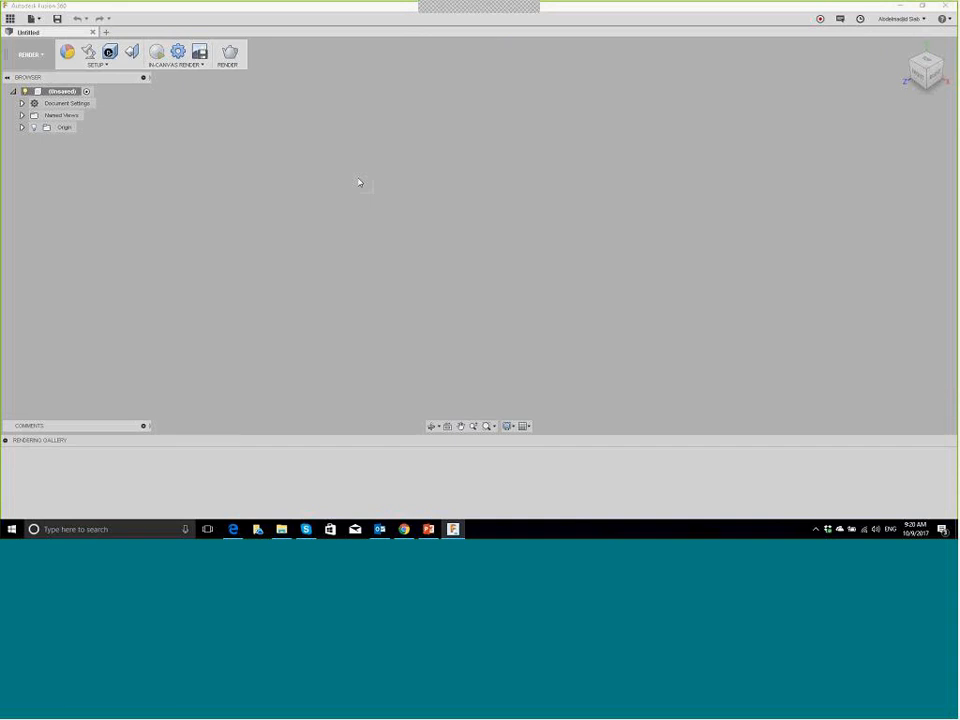
# Step: Cycle through the Animation, Simulation and CAM workspaces
pyautogui.click(37, 62)
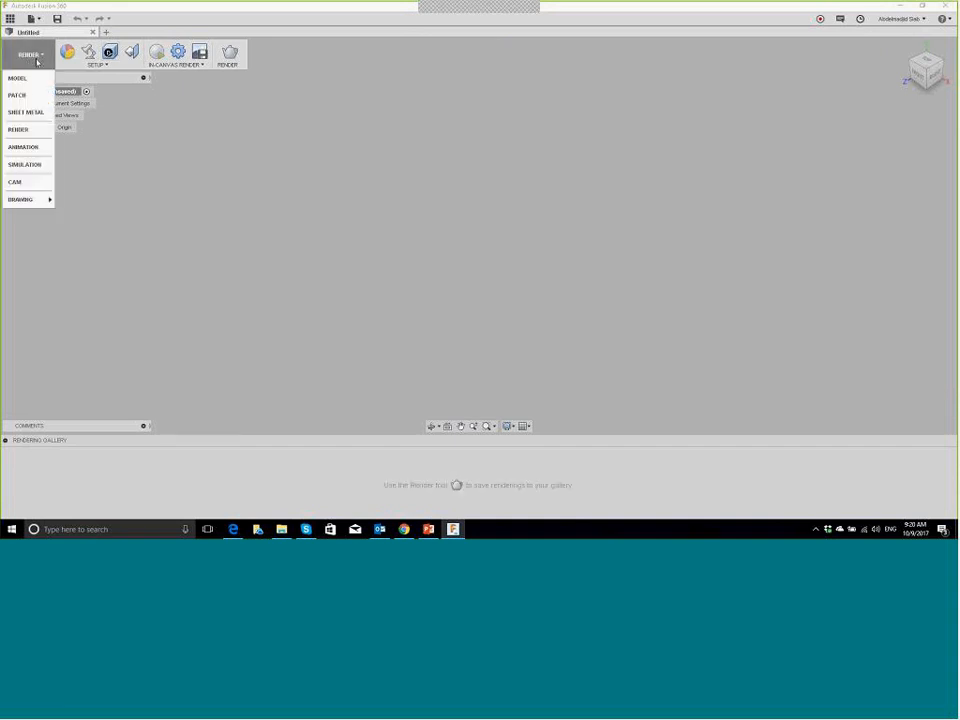
pyautogui.click(37, 147)
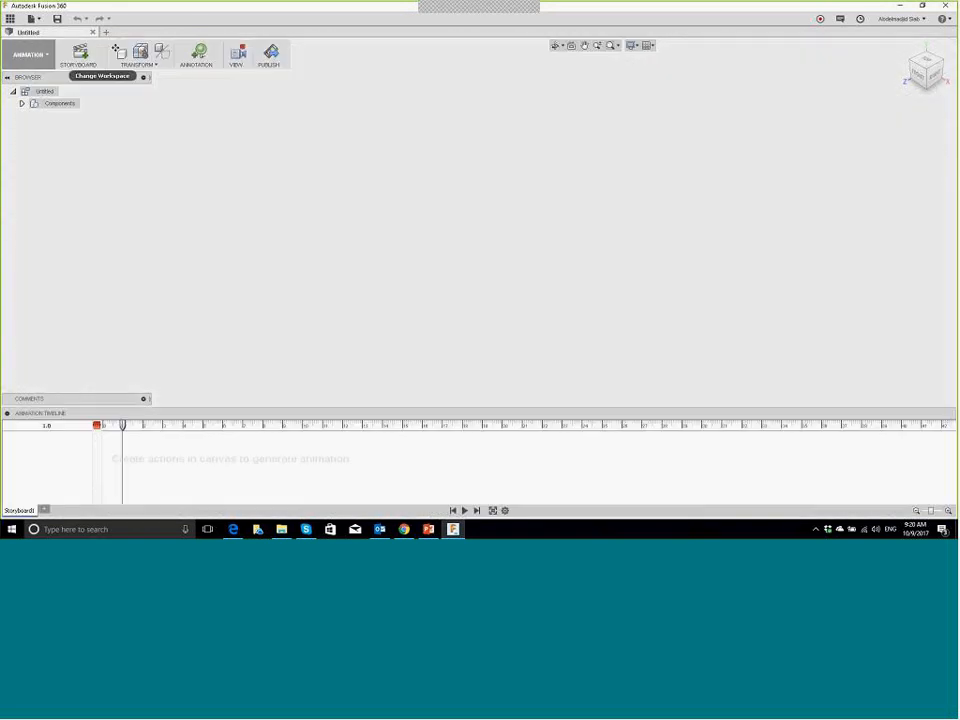
pyautogui.click(41, 57)
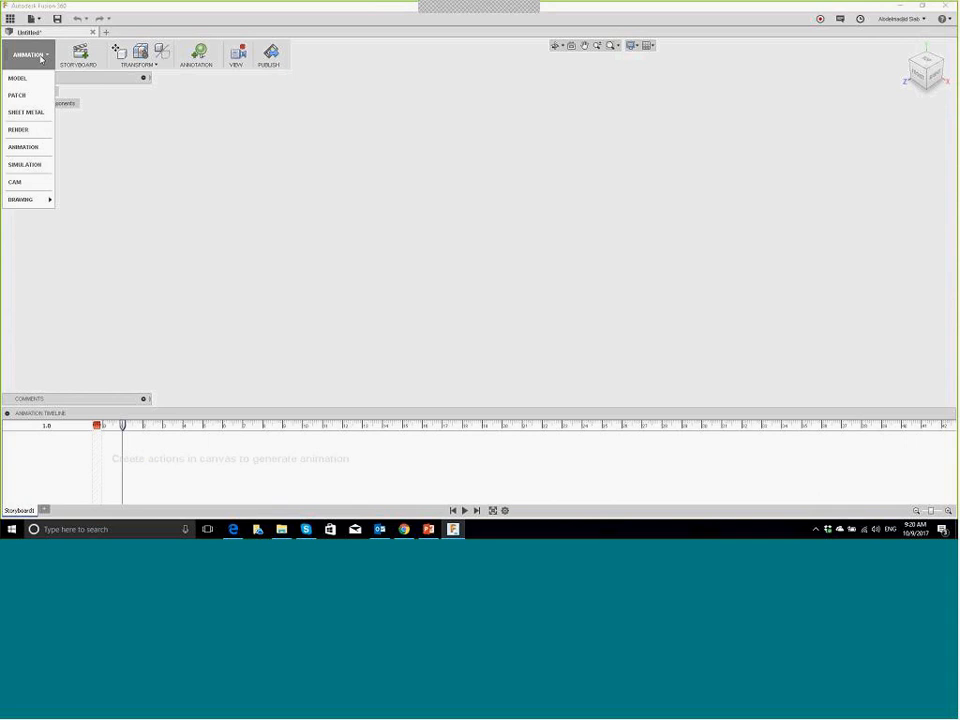
pyautogui.click(37, 165)
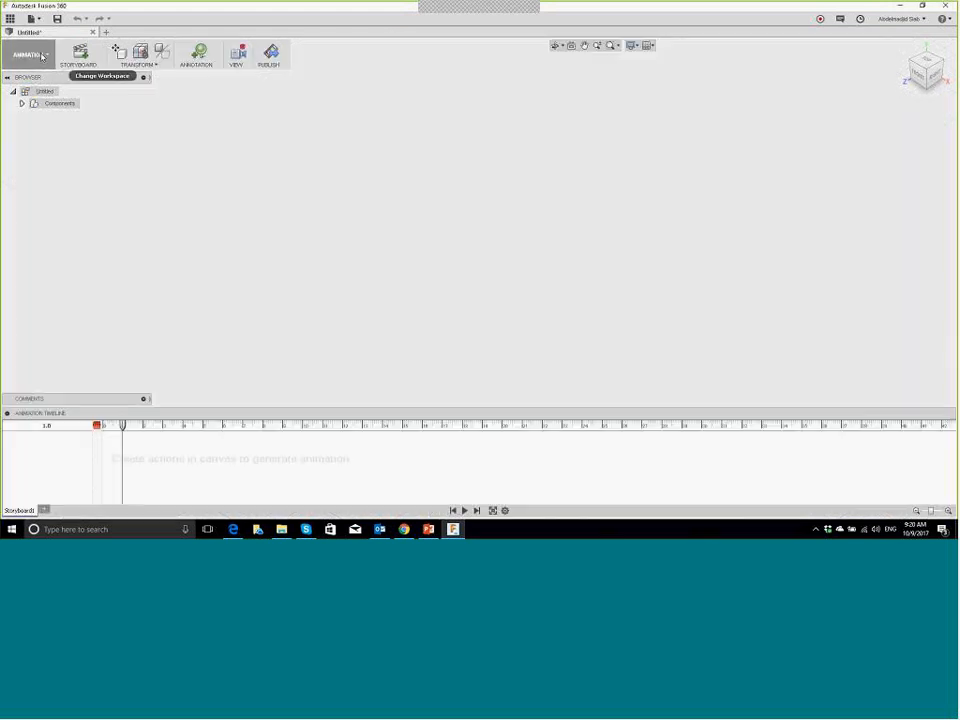
pyautogui.click(41, 56)
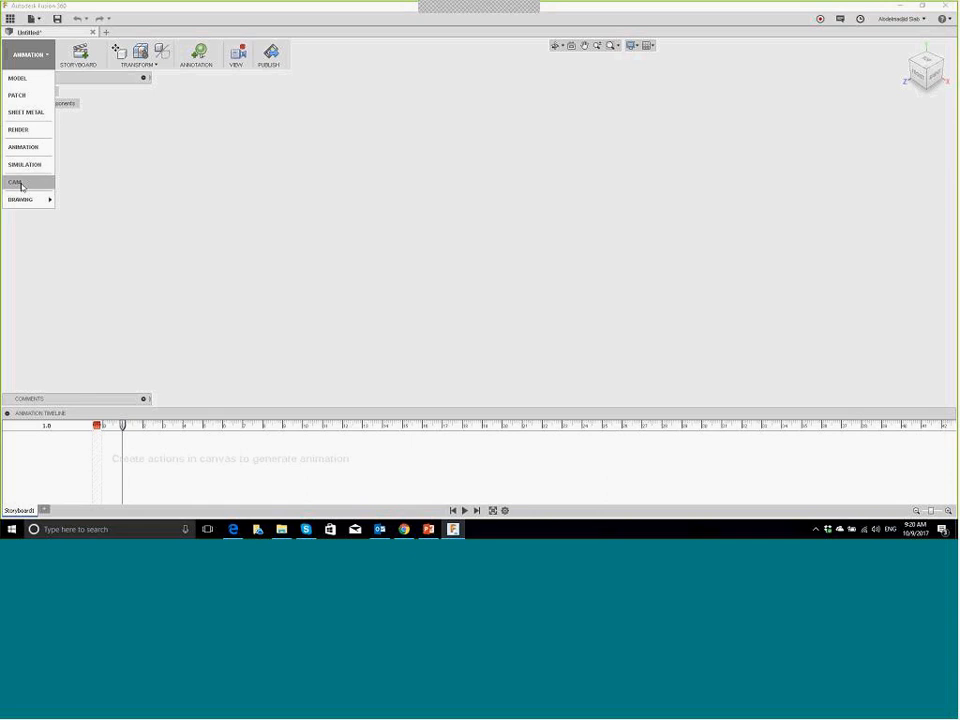
pyautogui.click(18, 182)
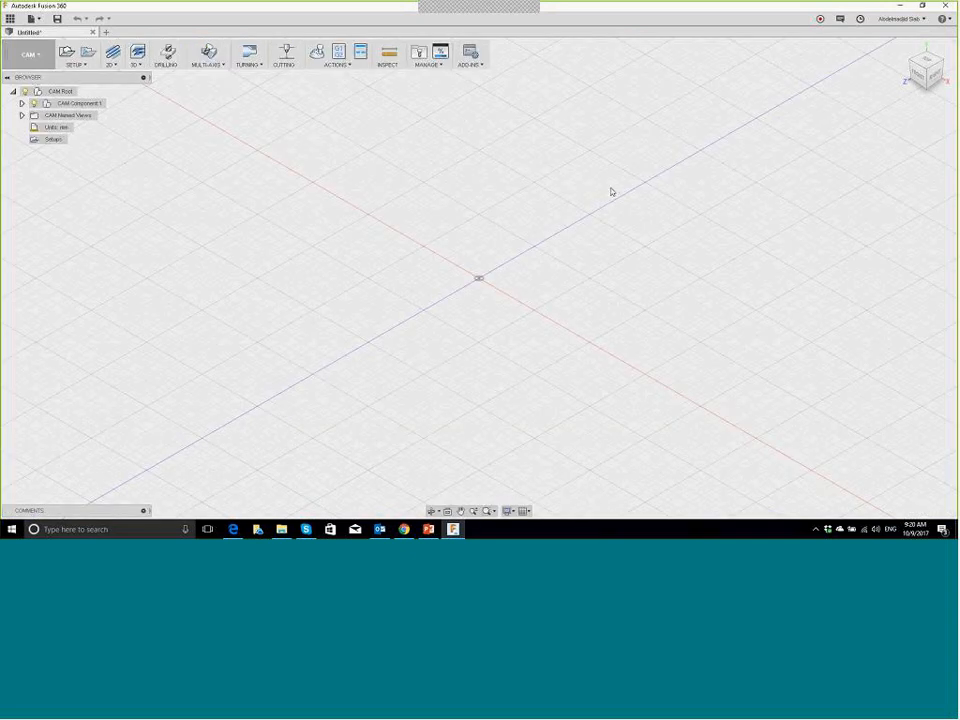
# Step: Change the workspace from CAM to Model
pyautogui.click(30, 54)
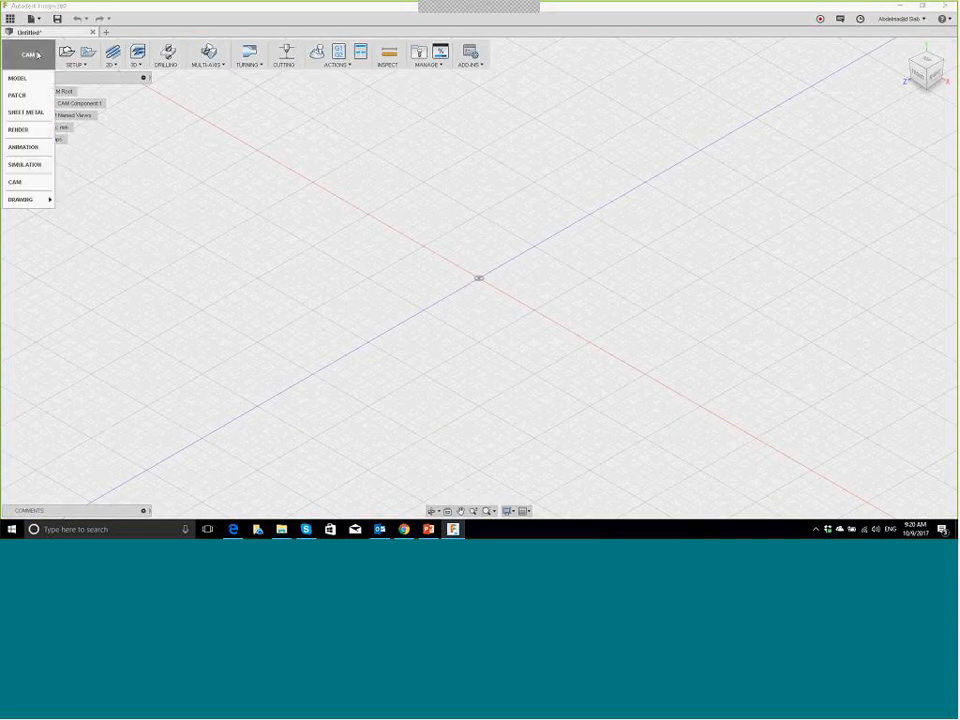
pyautogui.moveTo(21, 204)
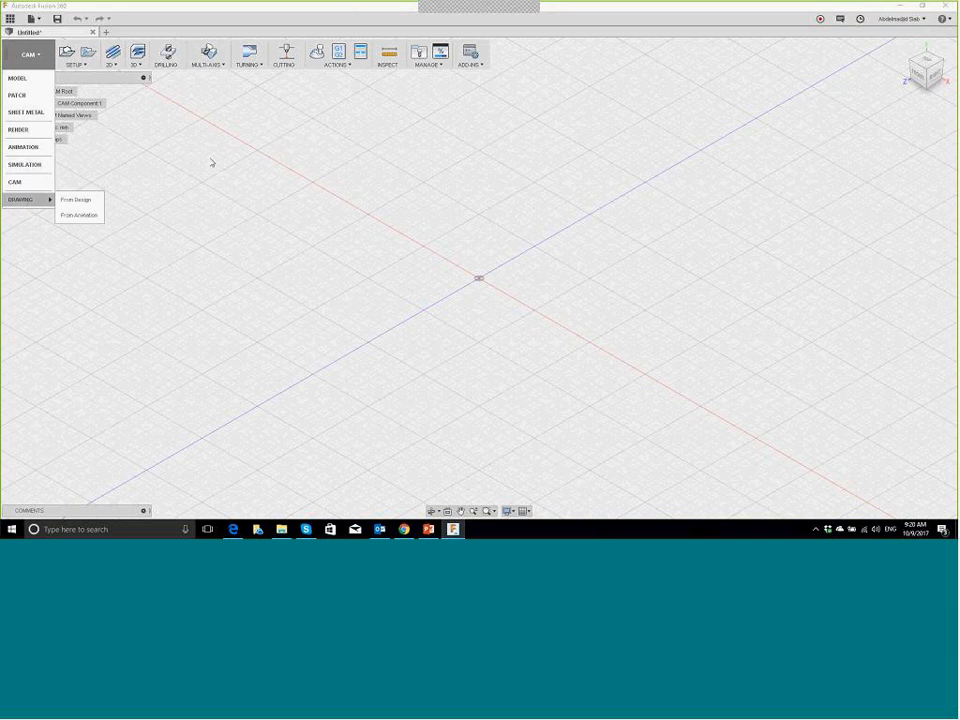
pyautogui.click(160, 120)
pyautogui.click(33, 56)
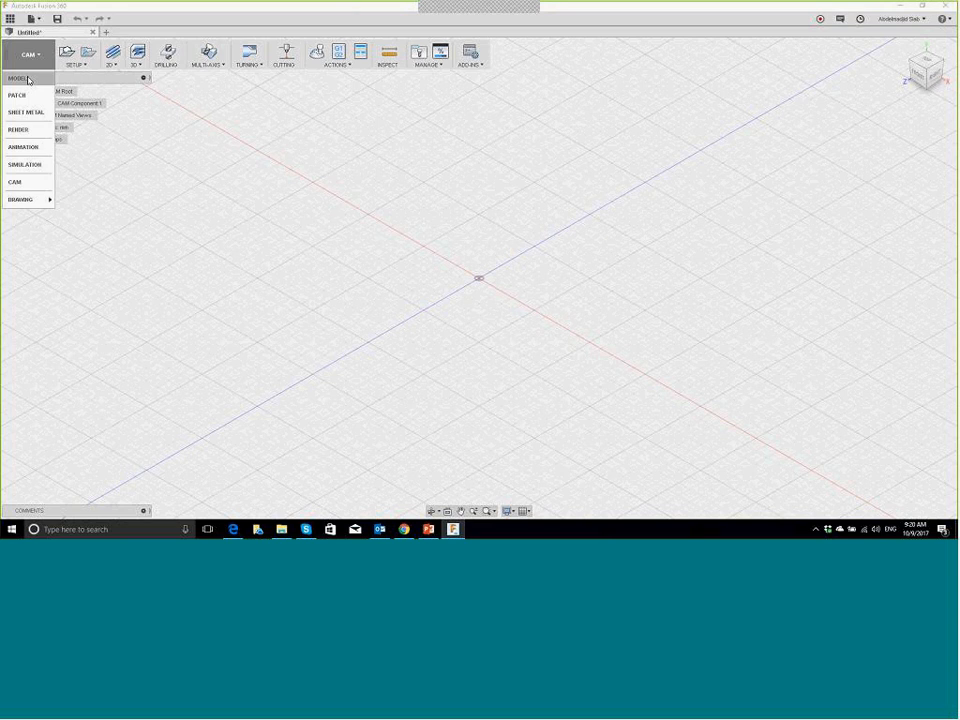
pyautogui.click(28, 79)
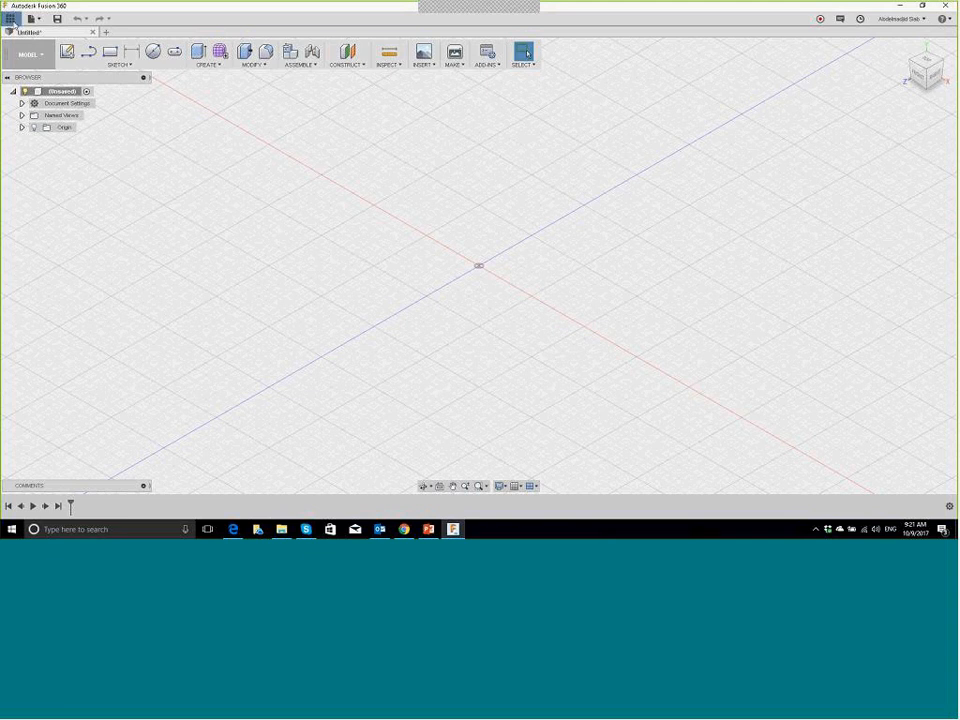
# Step: Create a new project named 'Webinar' in the Data Panel and open it
pyautogui.click(10, 19)
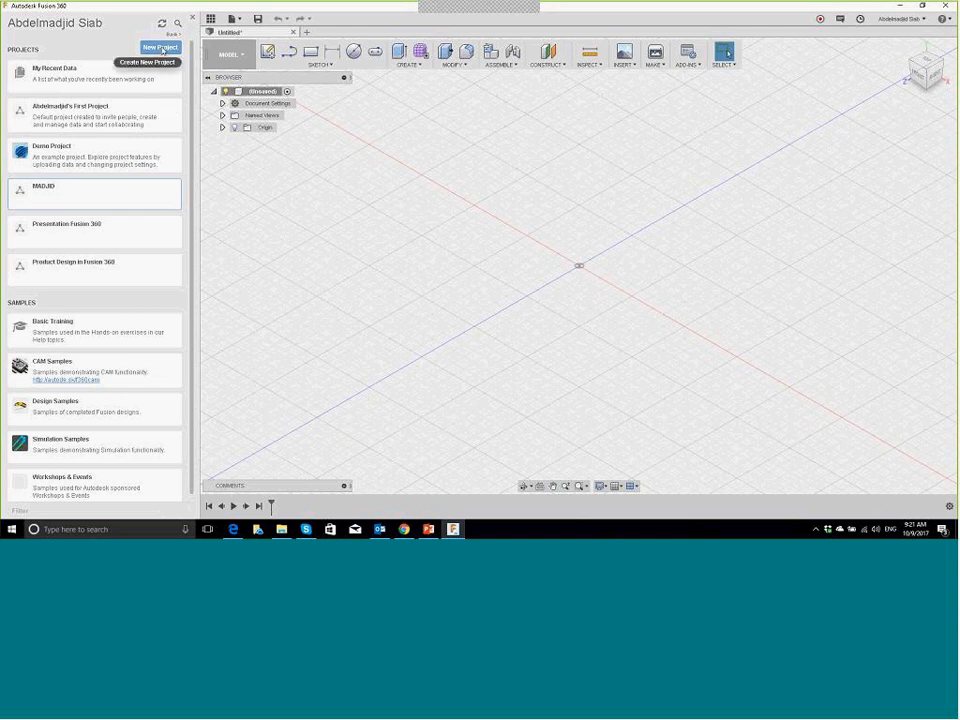
pyautogui.click(162, 49)
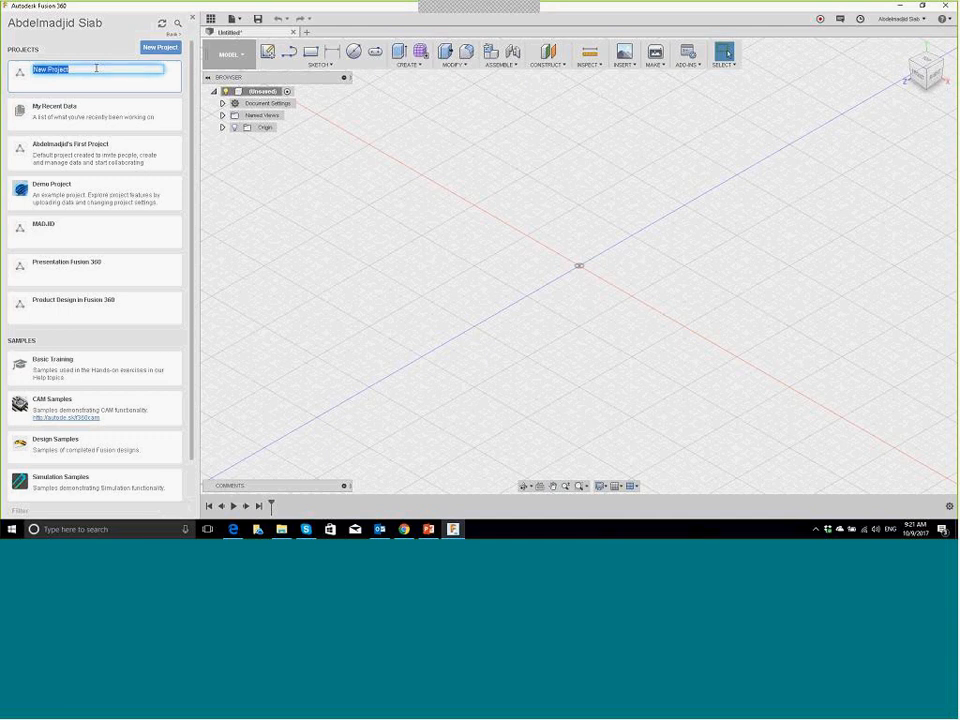
pyautogui.write('W')
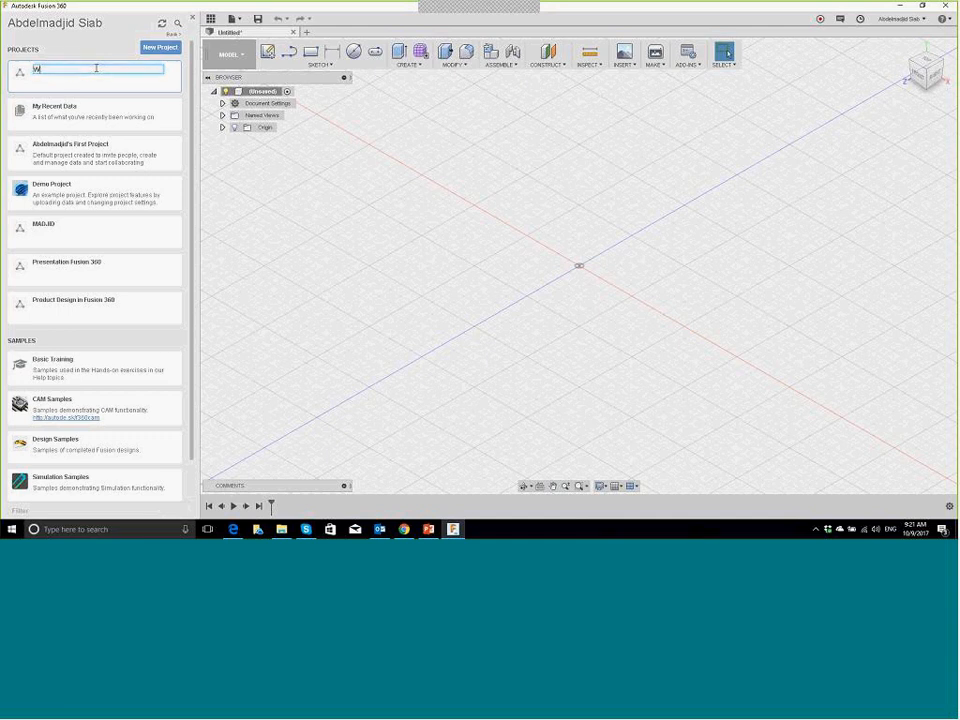
pyautogui.write('ebina')
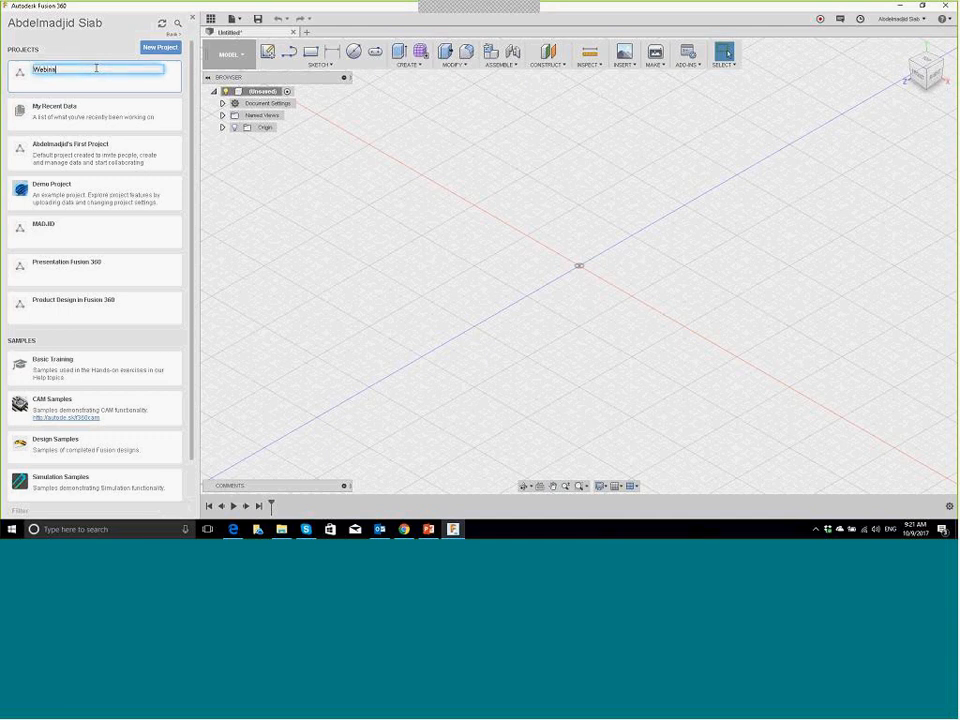
pyautogui.write('r')
pyautogui.press('Return')
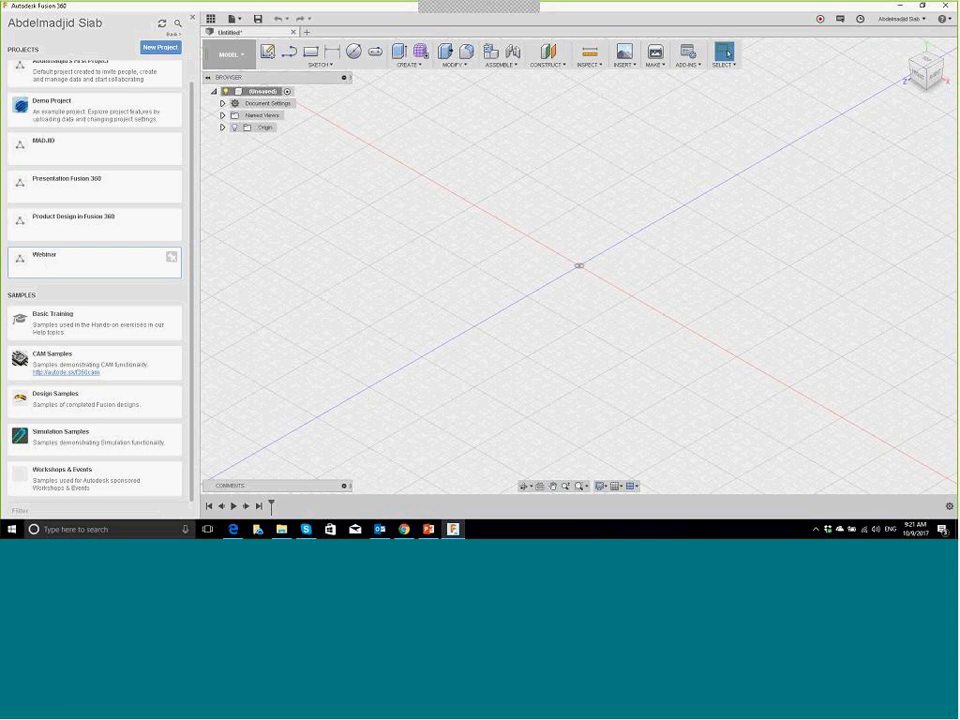
pyautogui.click(88, 263)
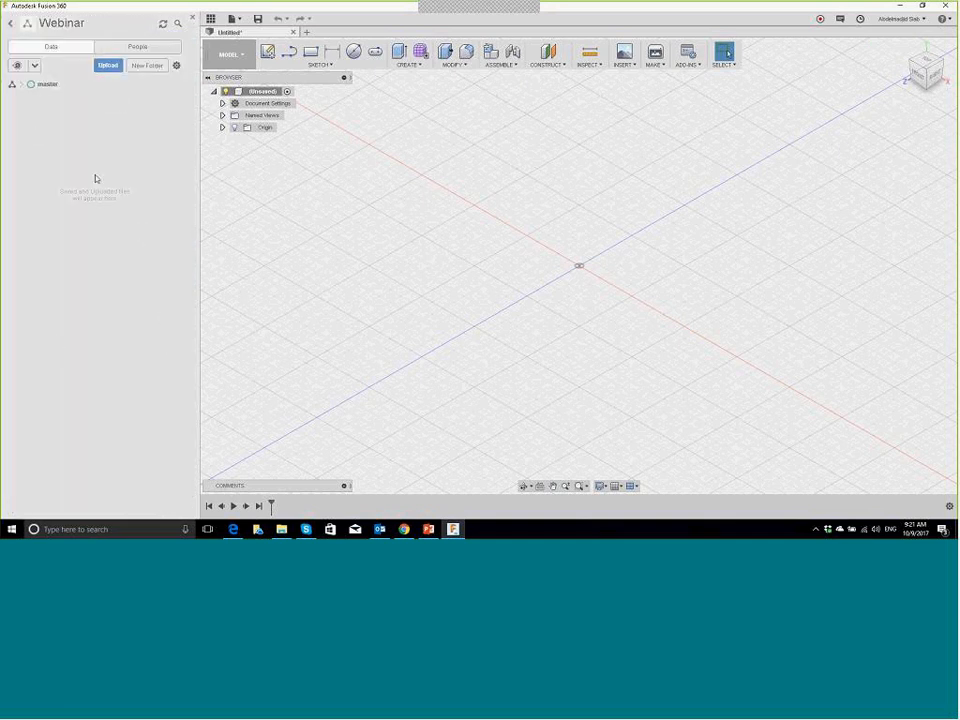
# Step: Browse the Product Design in Fusion 360 and MADJID projects, returning to the Projects list
pyautogui.click(10, 24)
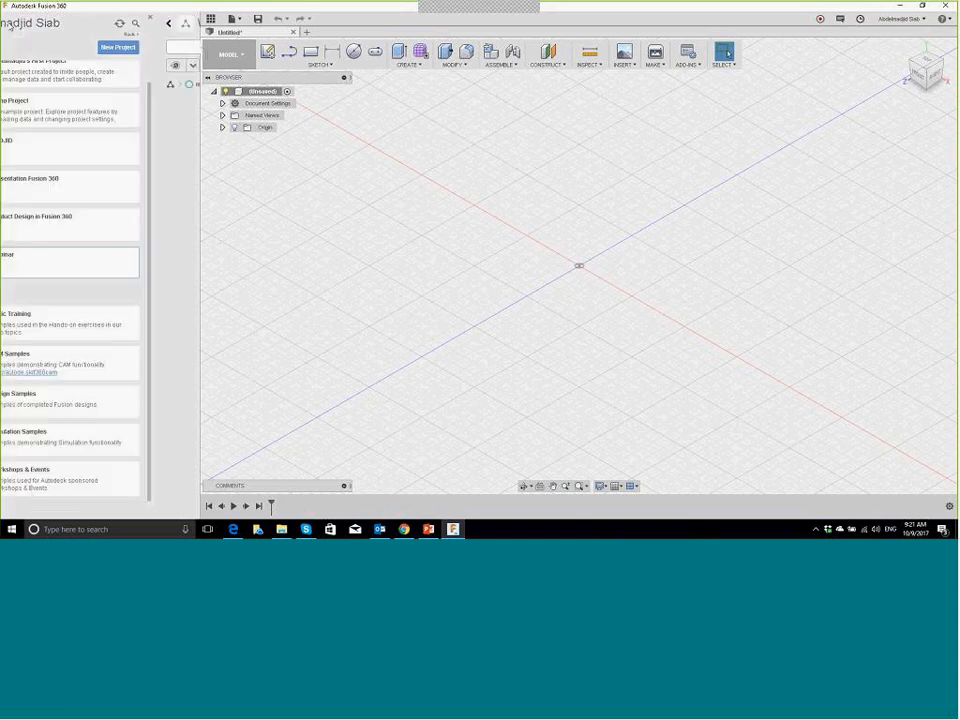
pyautogui.click(95, 222)
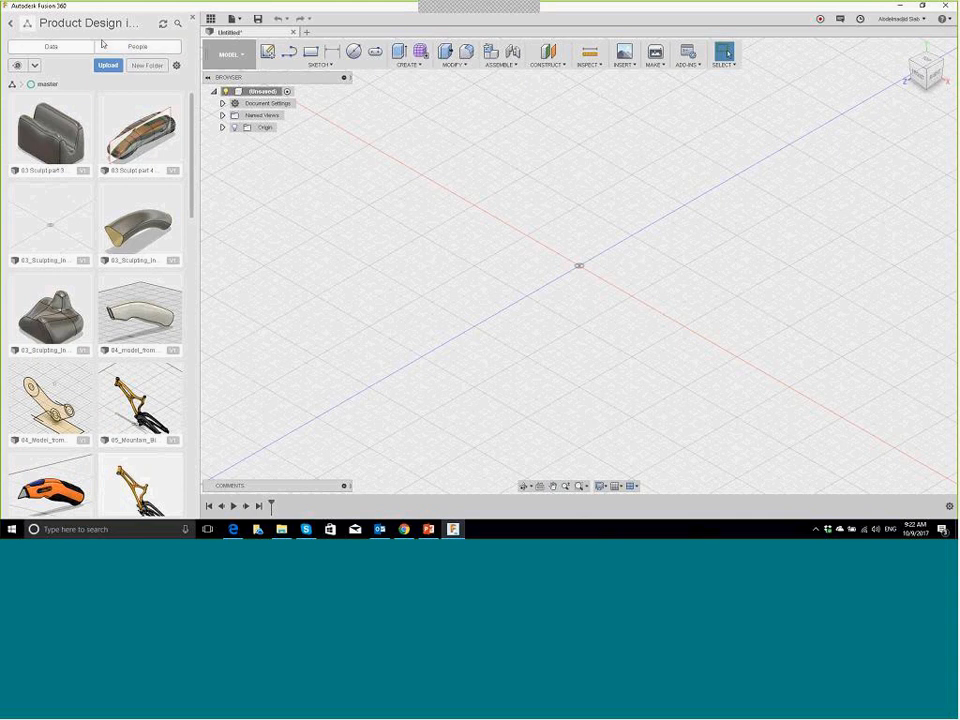
pyautogui.scroll(-10, 79, 240)
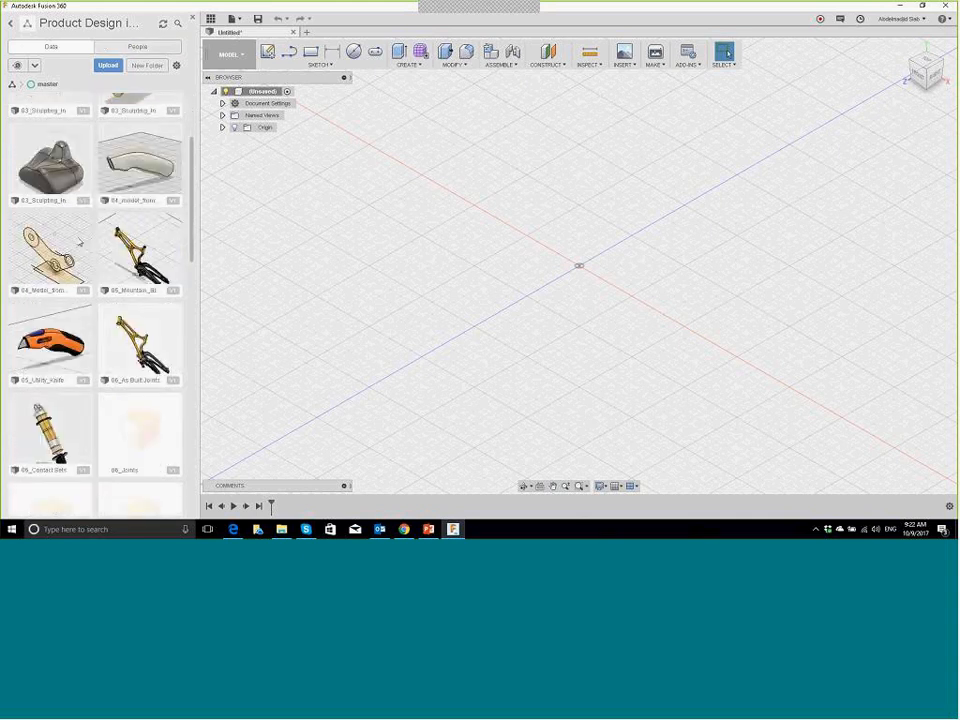
pyautogui.scroll(-3, 79, 254)
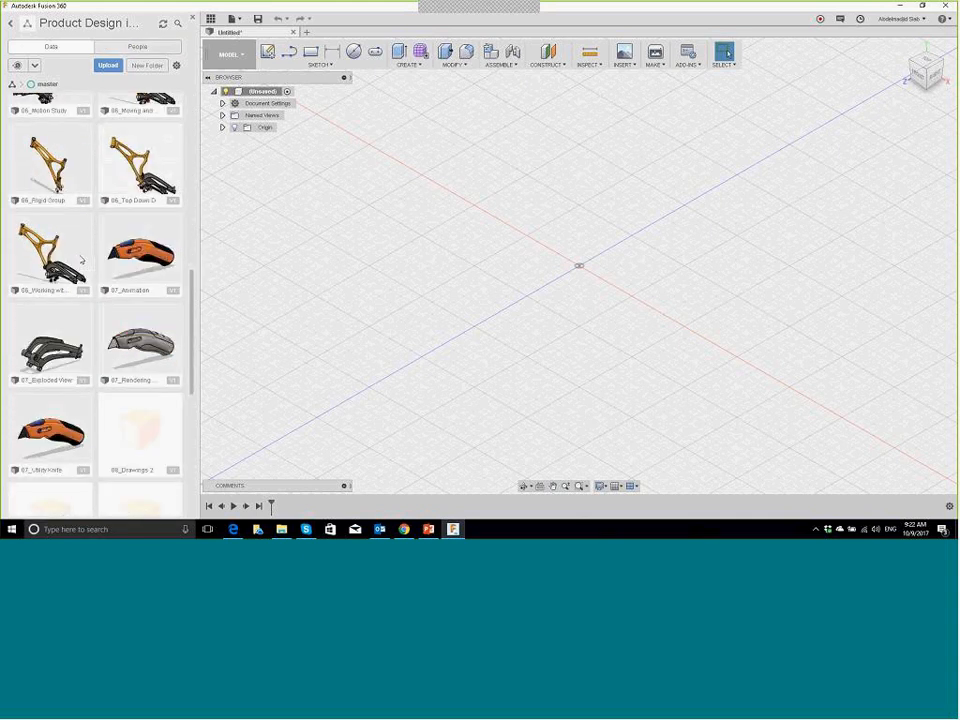
pyautogui.scroll(12, 82, 260)
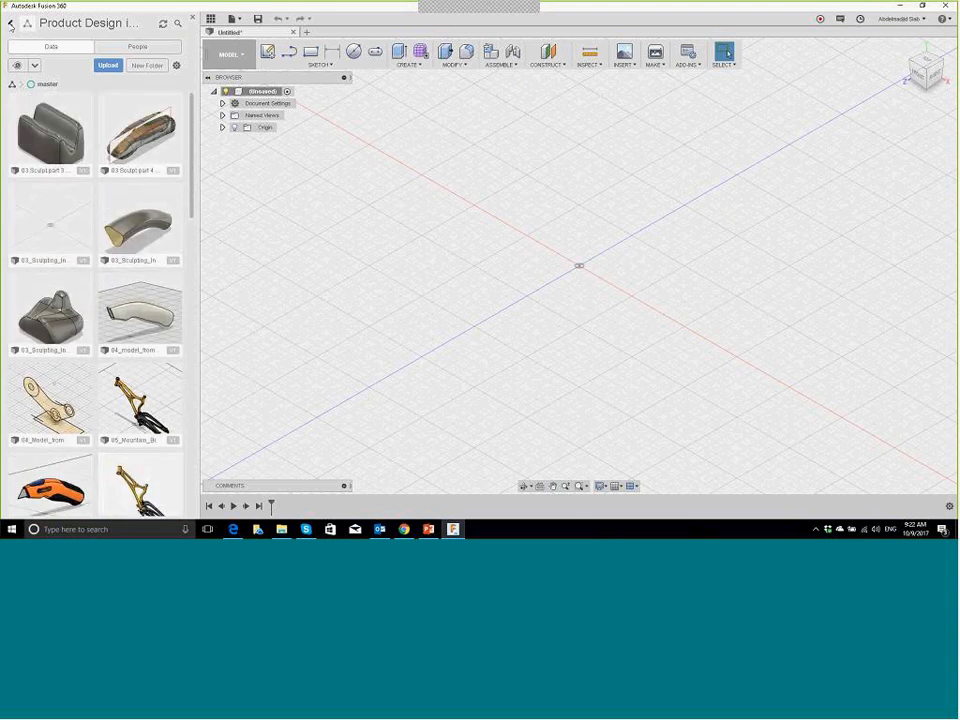
pyautogui.click(11, 23)
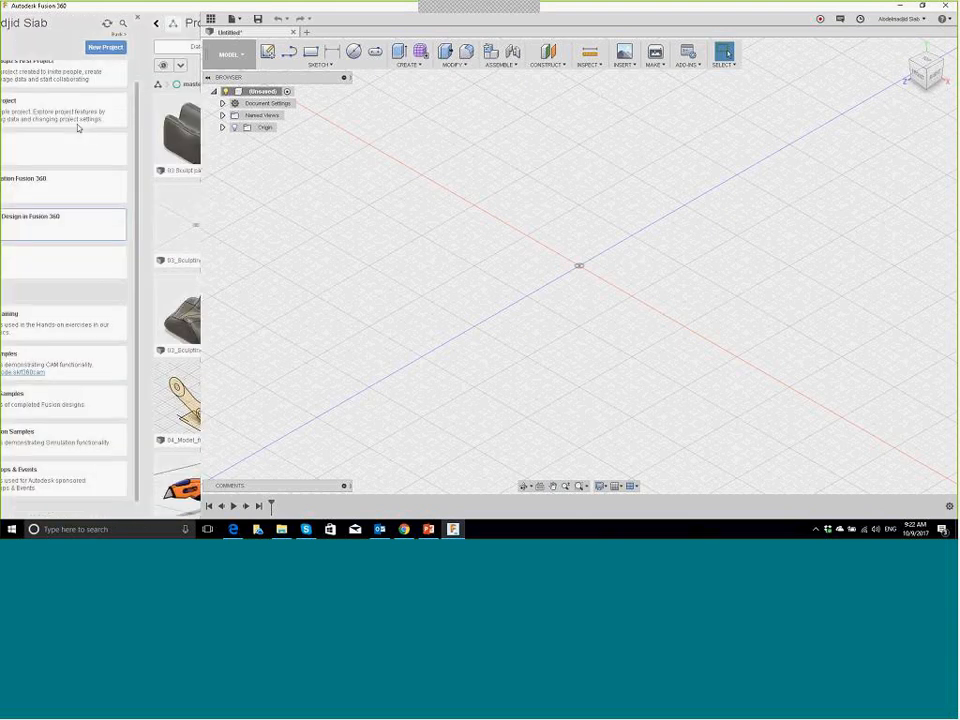
pyautogui.click(59, 146)
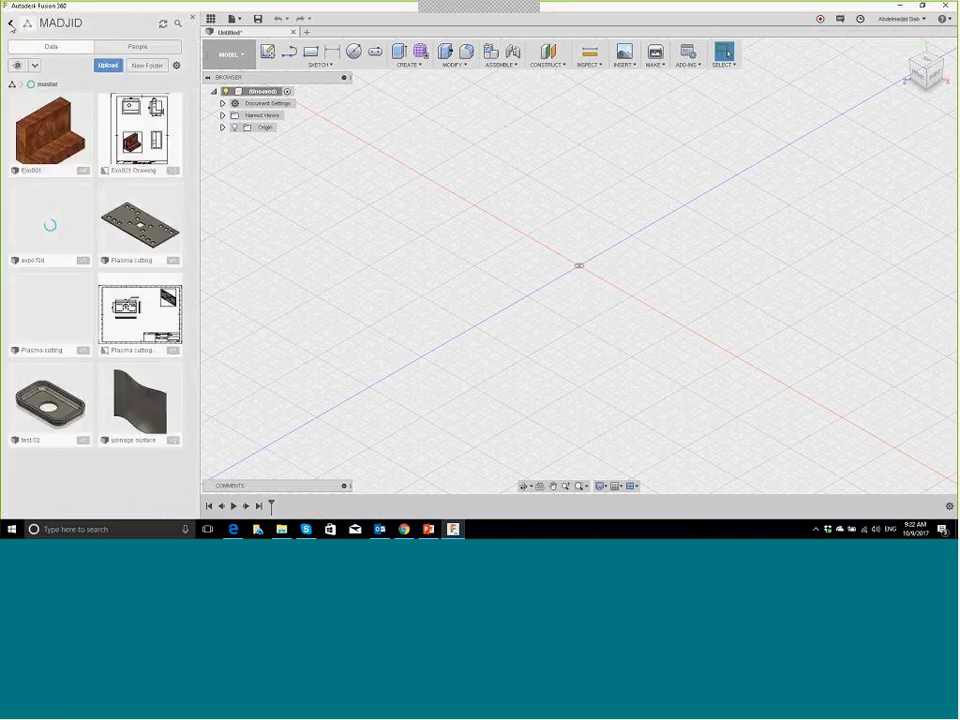
pyautogui.click(11, 24)
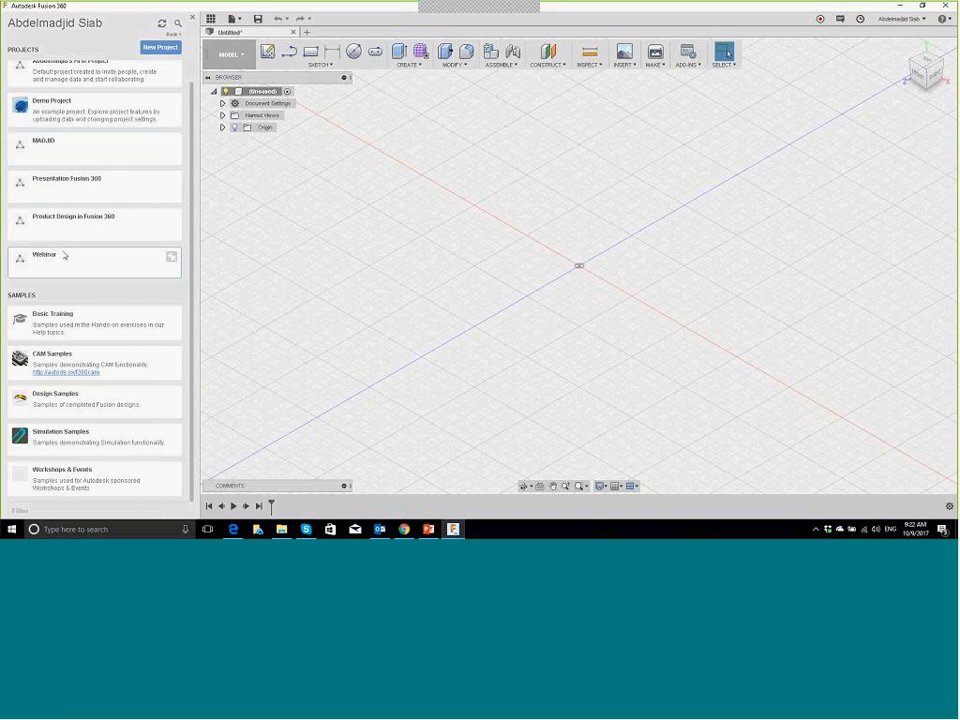
# Step: Open the Webinar project from the Projects list
pyautogui.click(45, 256)
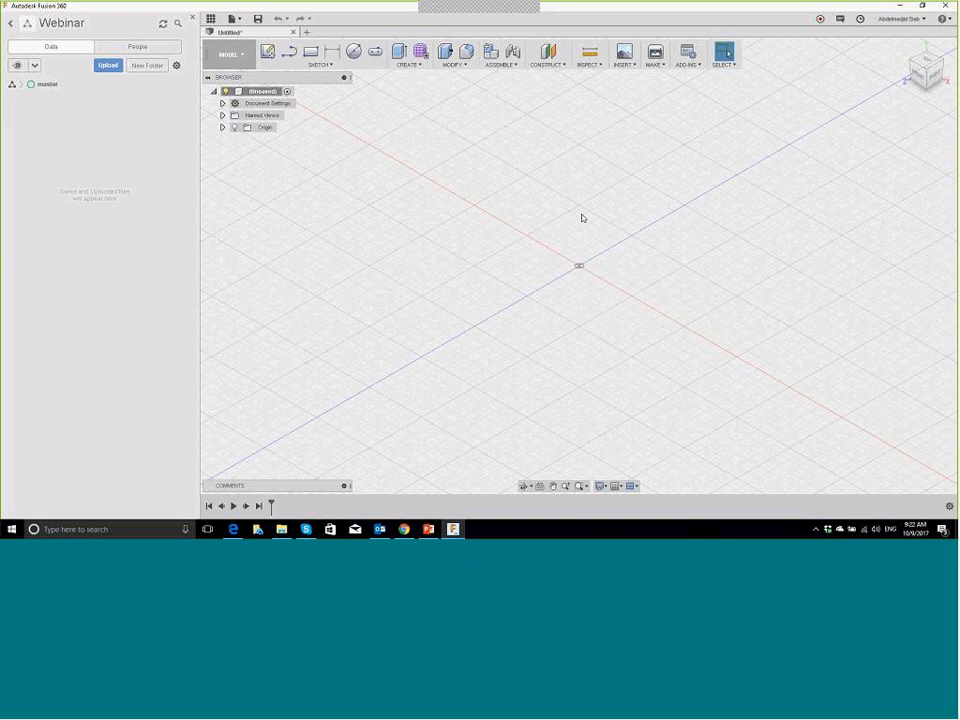
# Step: Start a new sketch on the front origin plane
pyautogui.click(268, 51)
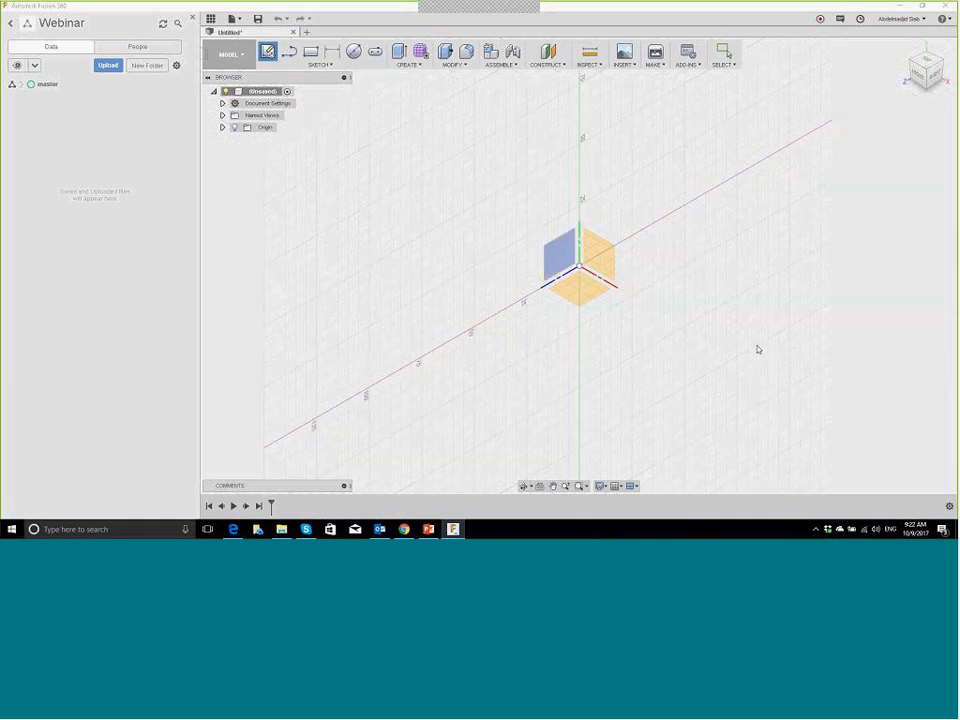
pyautogui.keyDown('shift'); pyautogui.moveTo(757, 349); pyautogui.dragTo(604, 255, button='middle'); pyautogui.keyUp('shift')
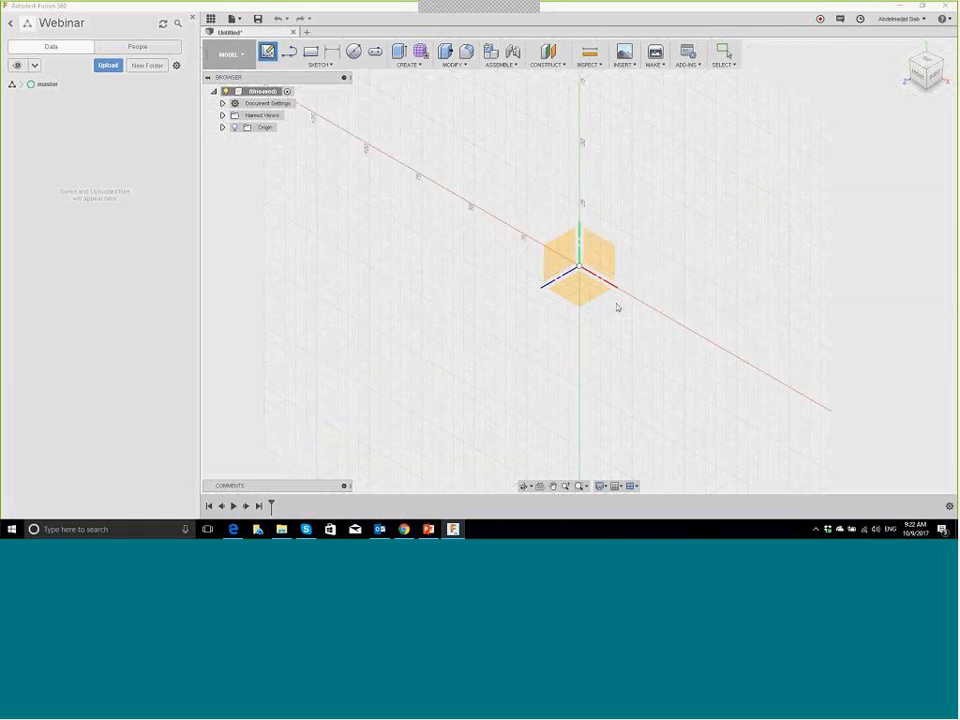
pyautogui.click(604, 249)
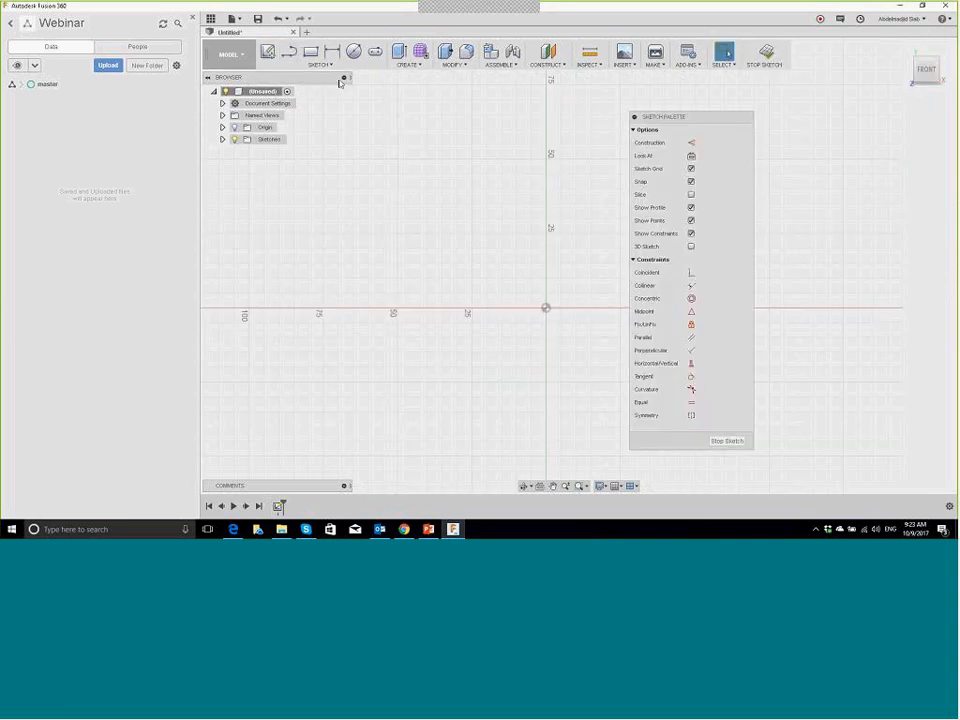
# Step: Pin Fillet to the sketch toolbar, then try Fillet and Slot, cancelling each
pyautogui.click(324, 65)
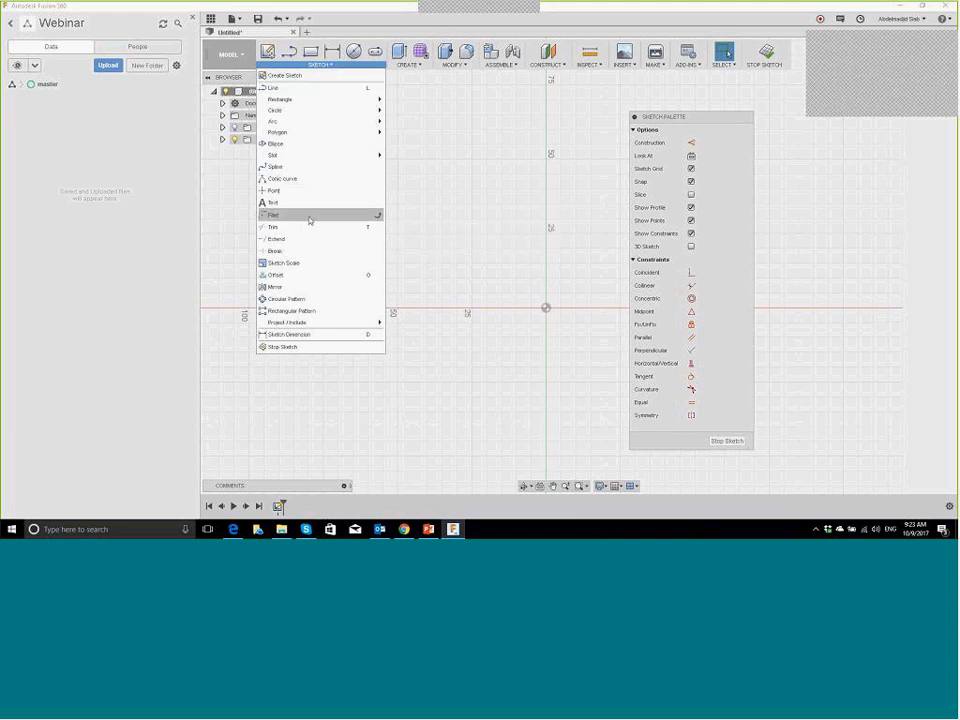
pyautogui.click(379, 218)
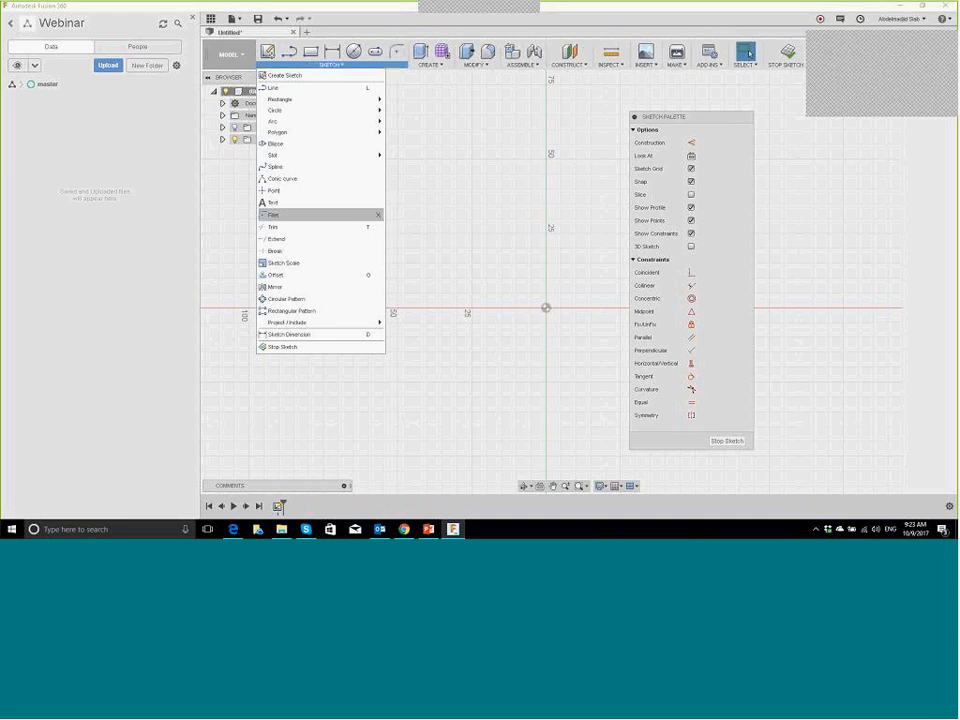
pyautogui.click(397, 53)
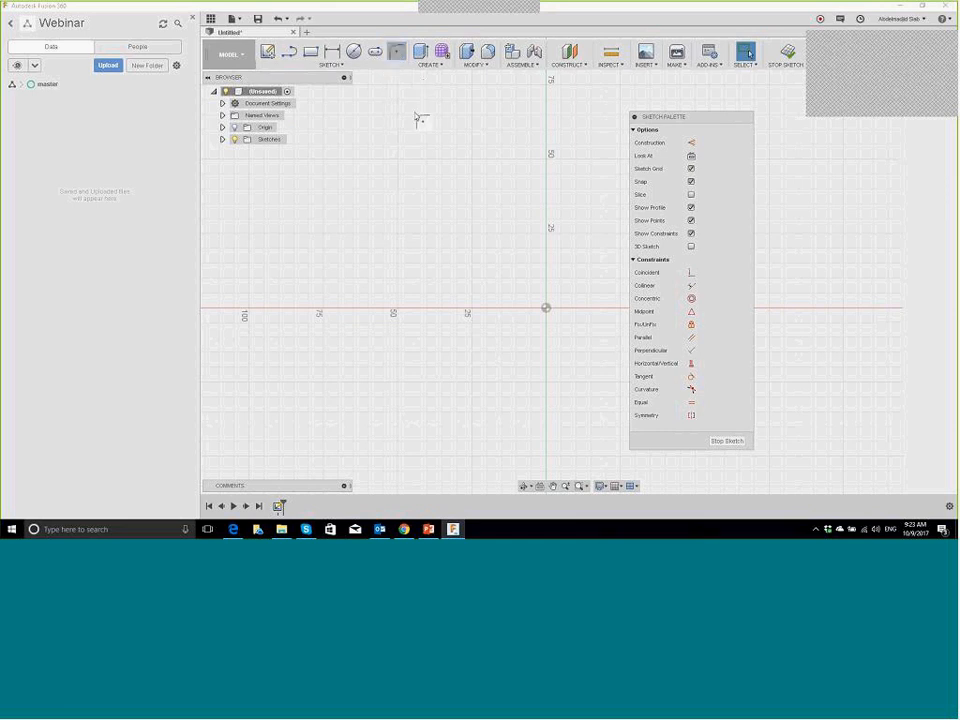
pyautogui.press('Escape')
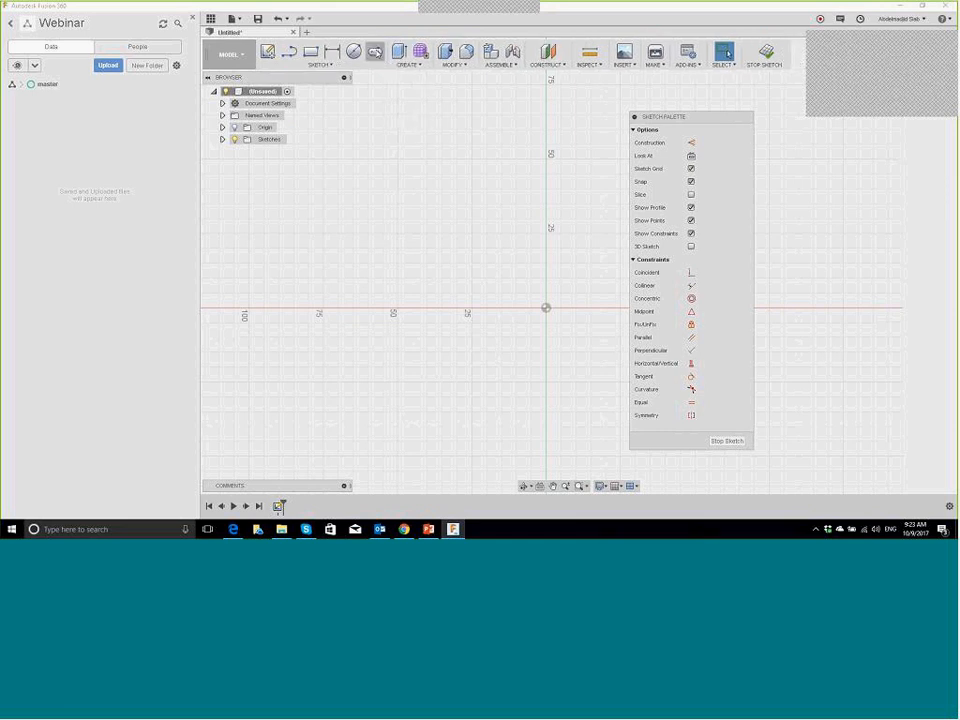
pyautogui.click(376, 55)
pyautogui.press('Escape')
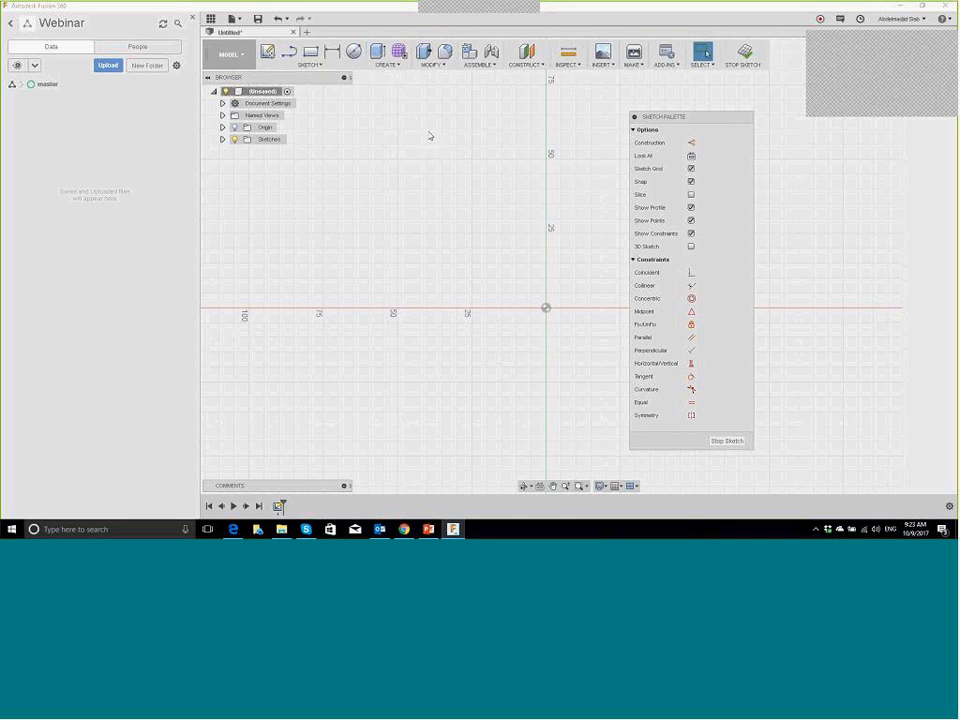
# Step: Draw six lines from the origin: up, across, two slanted edges, down, then back to the origin
pyautogui.click(290, 54)
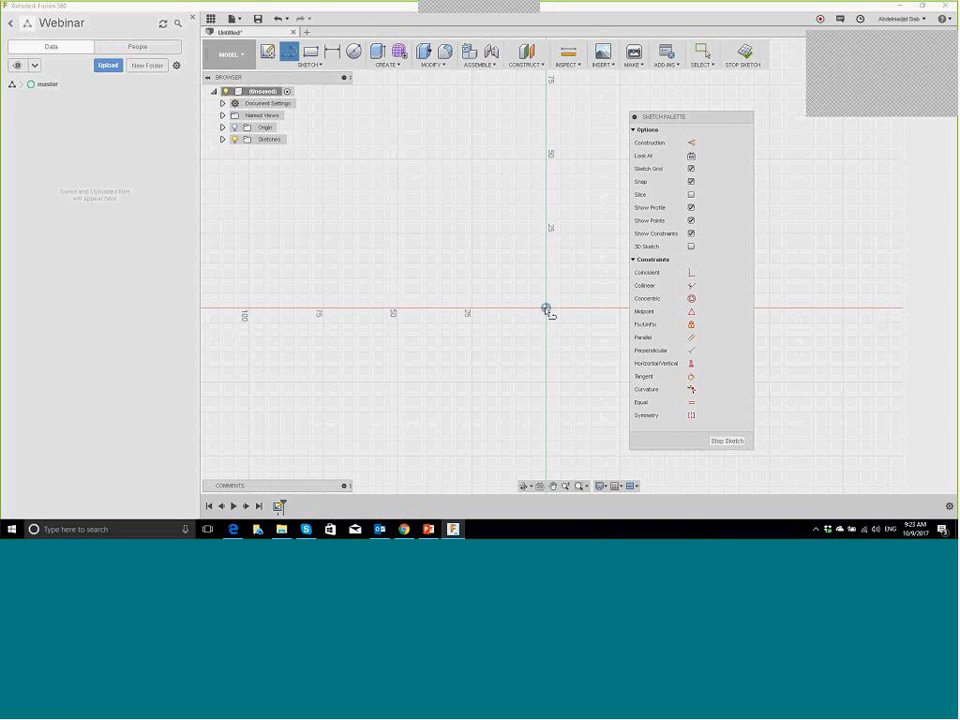
pyautogui.click(546, 309)
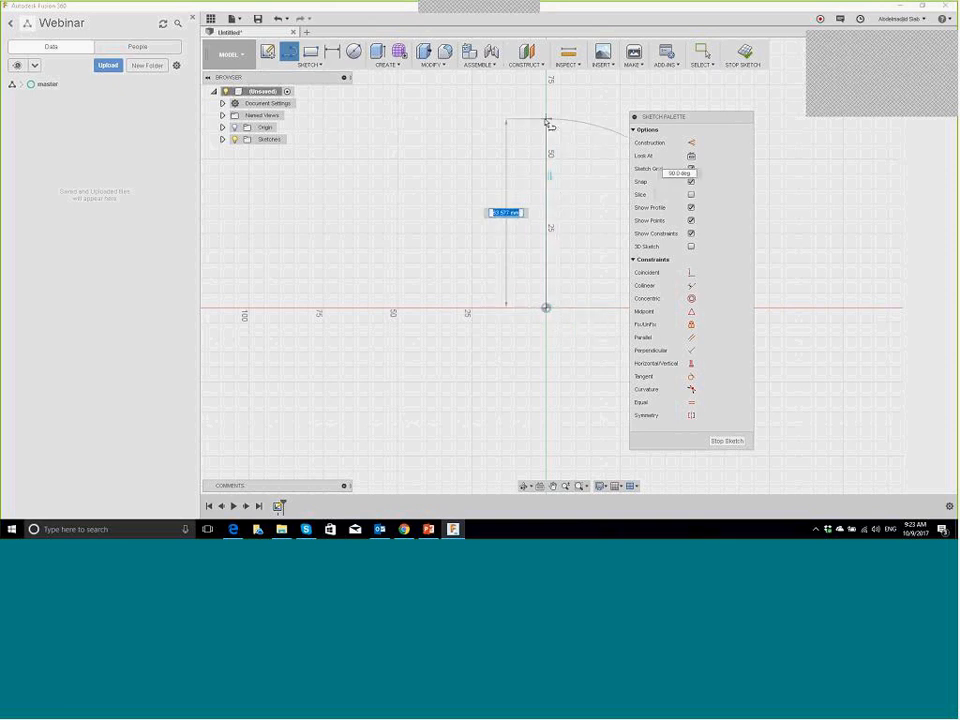
pyautogui.click(546, 138)
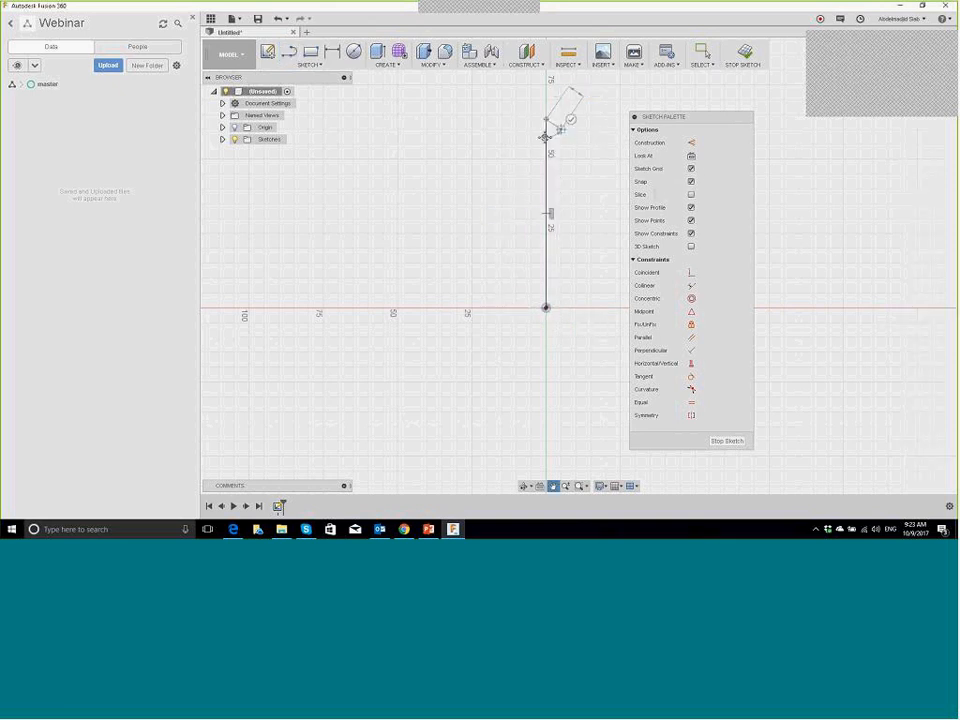
pyautogui.moveTo(379, 145); pyautogui.dragTo(165, 165, button='middle')
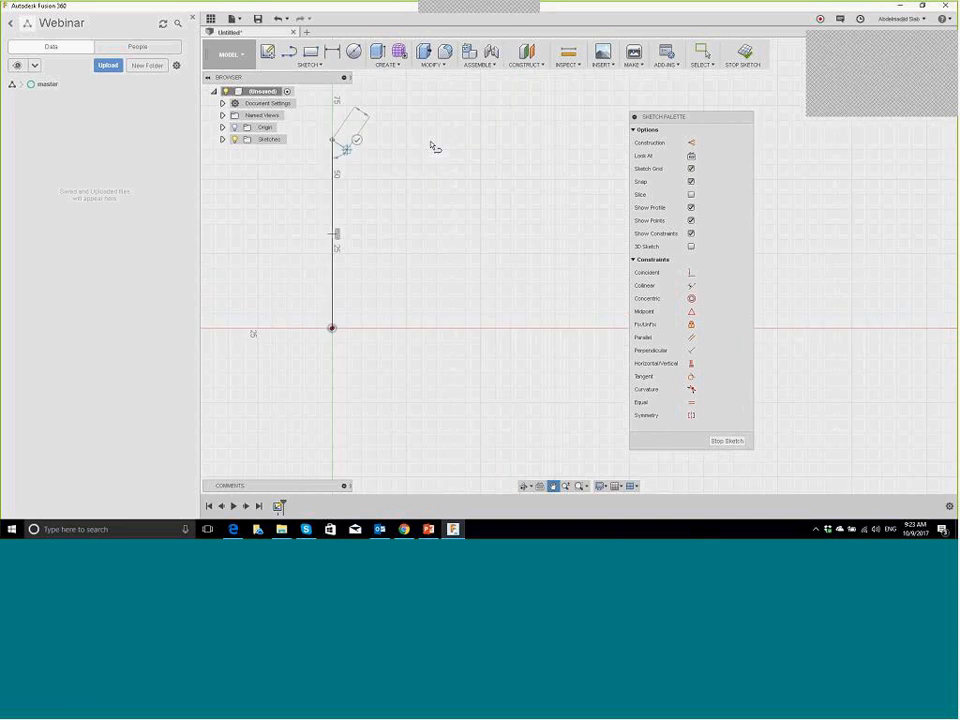
pyautogui.click(432, 142)
pyautogui.click(450, 250)
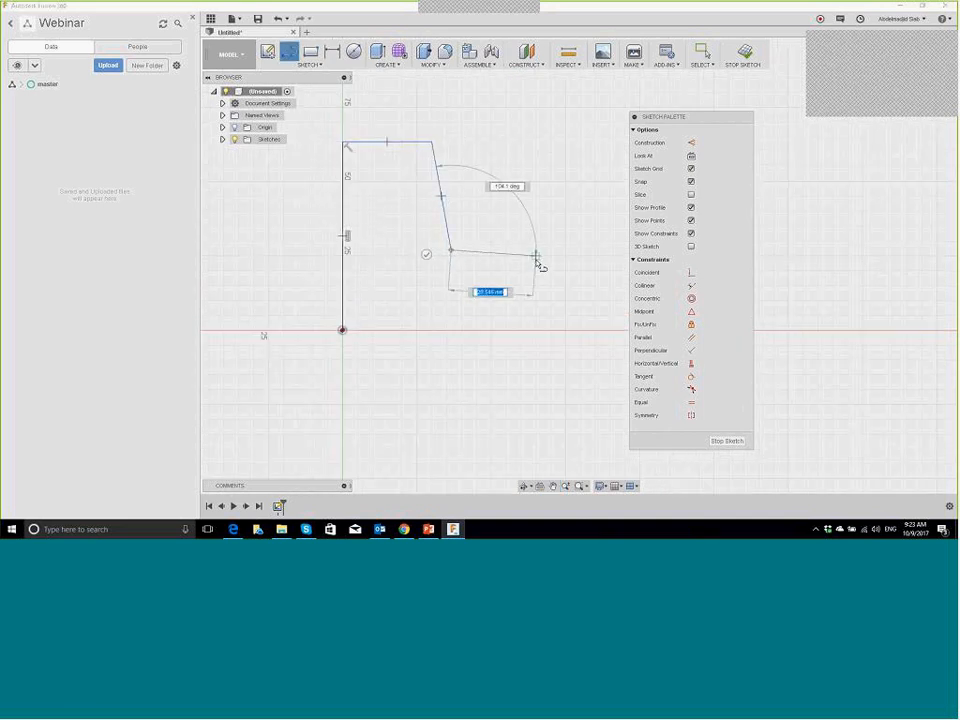
pyautogui.doubleClick(536, 267)
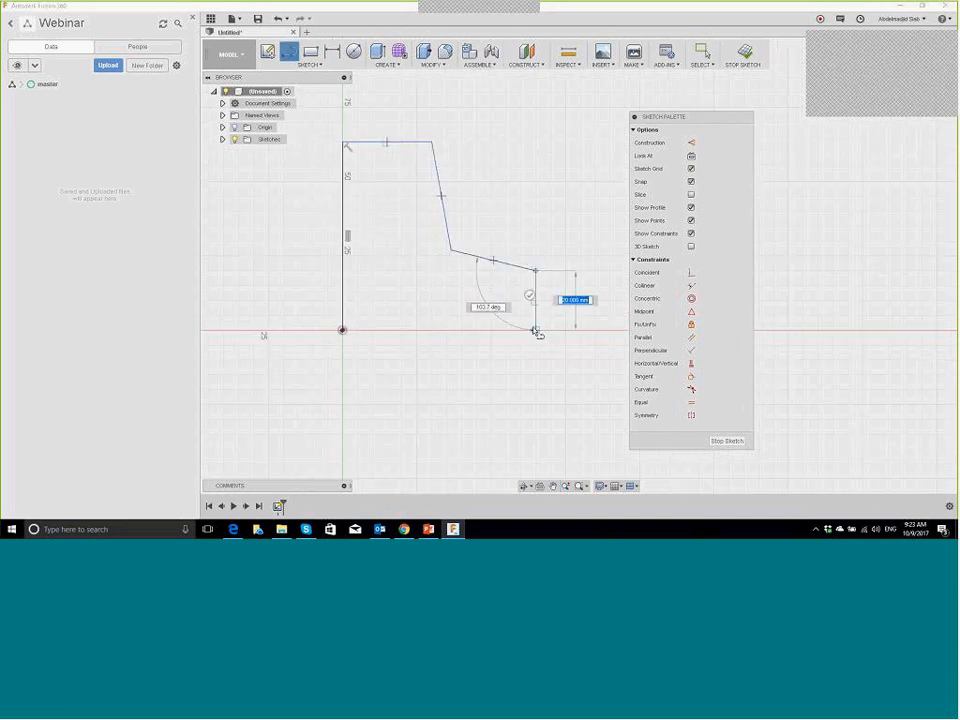
pyautogui.click(535, 330)
pyautogui.click(343, 330)
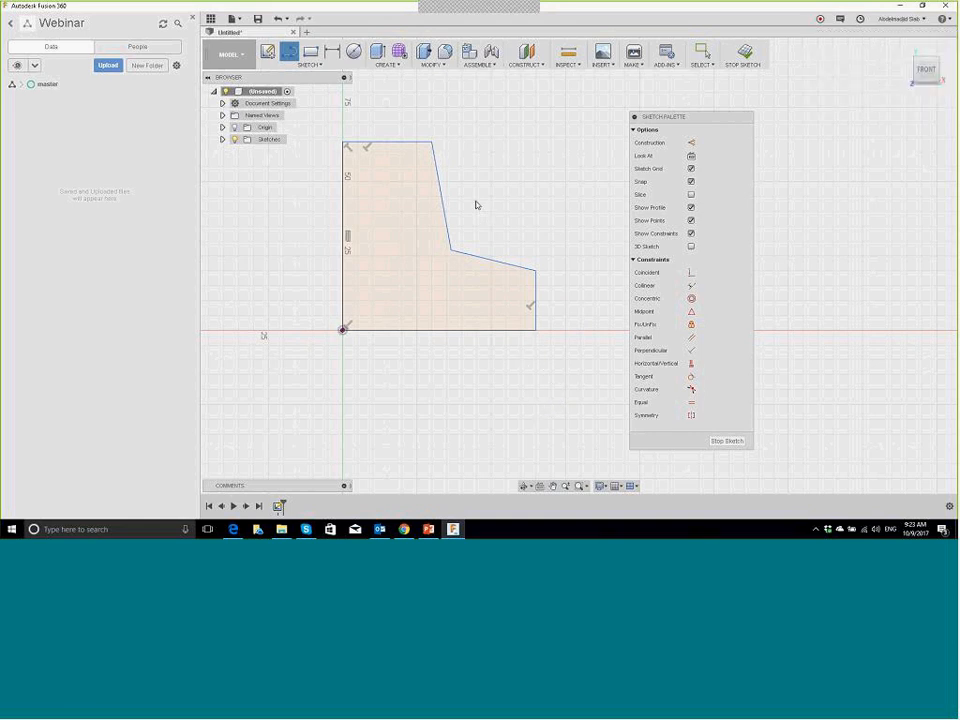
pyautogui.press('Escape')
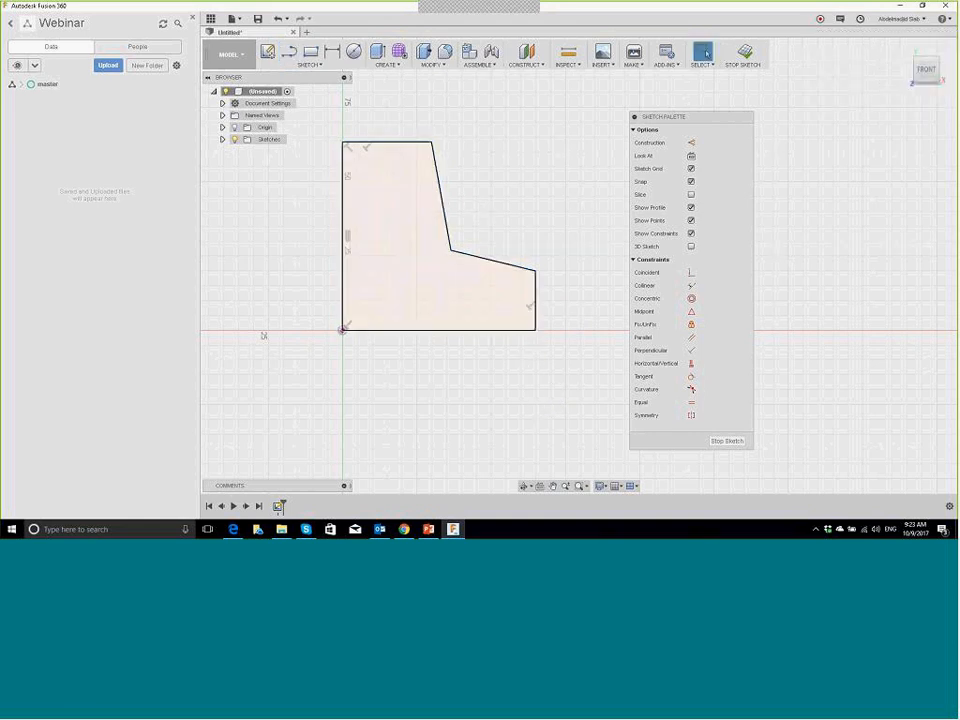
pyautogui.moveTo(450, 250)
pyautogui.mouseDown()
pyautogui.moveTo(448, 206)
pyautogui.moveTo(452, 251)
pyautogui.moveTo(415, 212)
pyautogui.moveTo(424, 279)
pyautogui.moveTo(448, 232)
pyautogui.moveTo(430, 252)
pyautogui.mouseUp()
pyautogui.press('Escape')
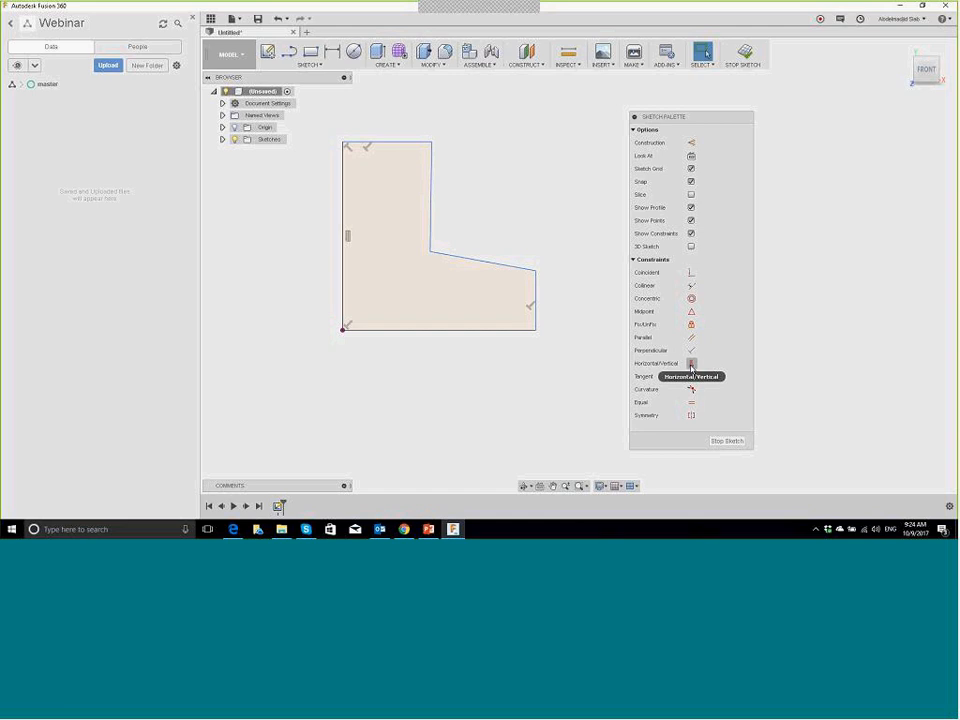
# Step: Constrain the two slanted inner edges to horizontal and vertical
pyautogui.click(691, 366)
pyautogui.click(489, 264)
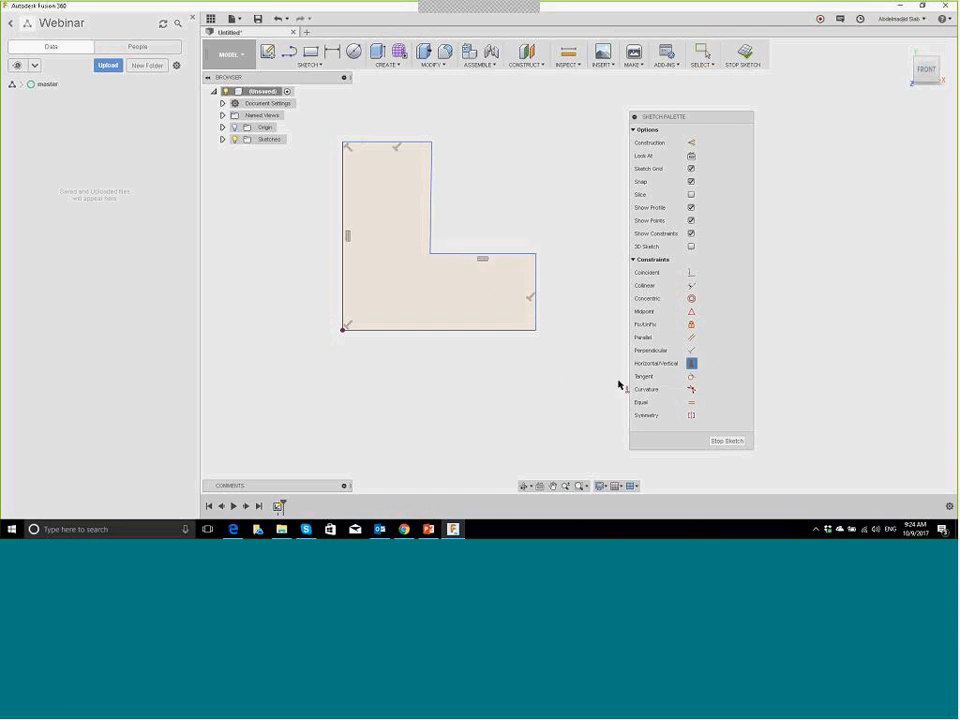
pyautogui.click(434, 216)
pyautogui.press('Escape')
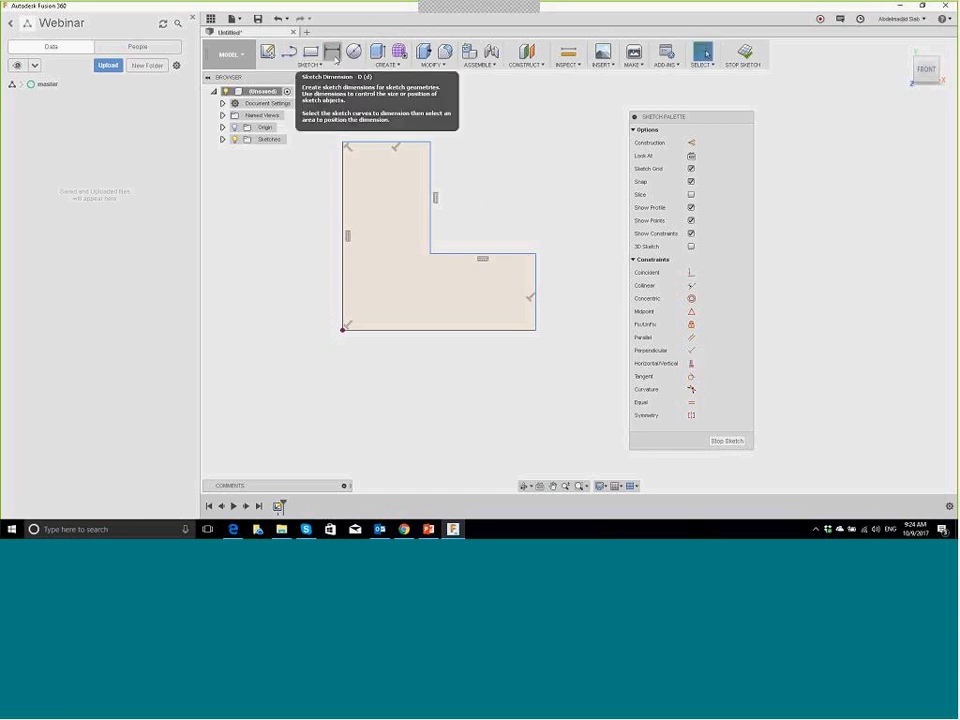
# Step: Dimension the bottom edge to 60 mm and the left edge to 80 mm
pyautogui.click(335, 57)
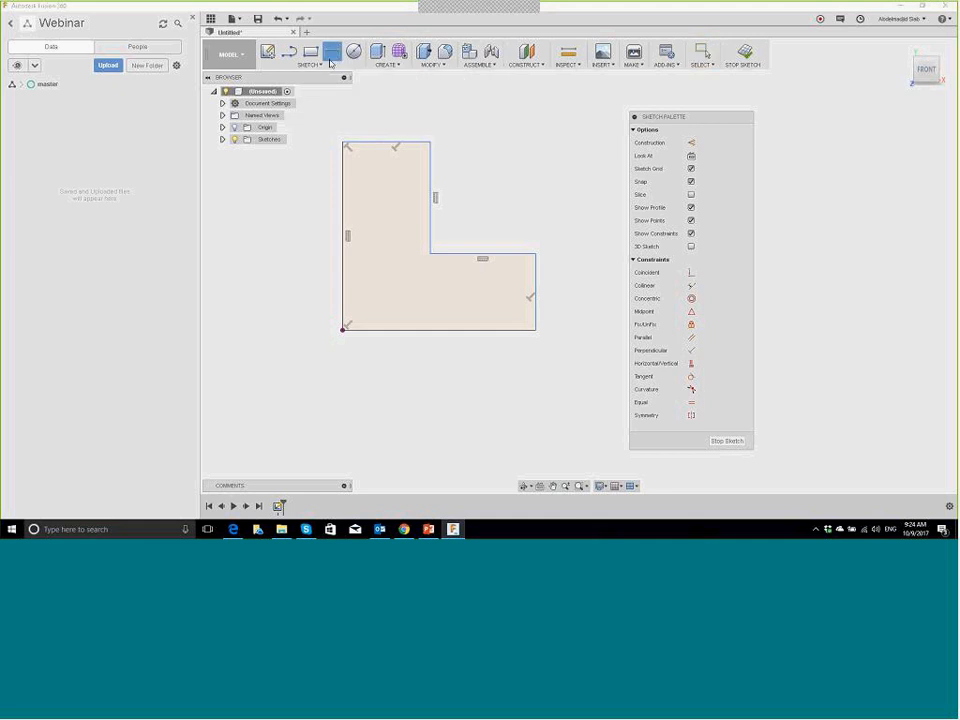
pyautogui.click(432, 332)
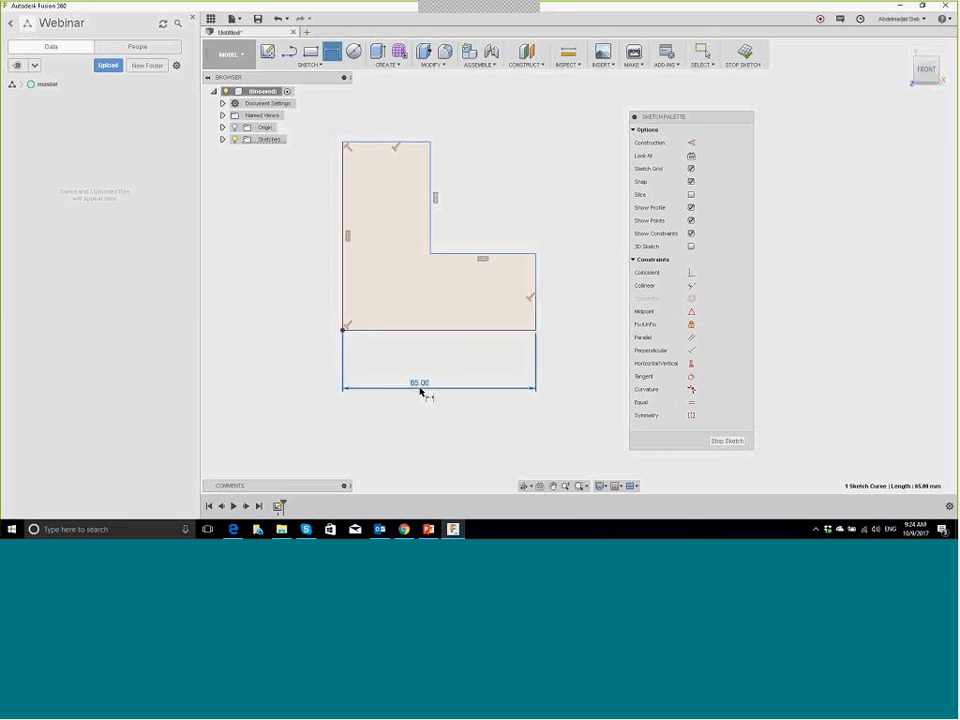
pyautogui.click(422, 390)
pyautogui.write('60')
pyautogui.press('Return')
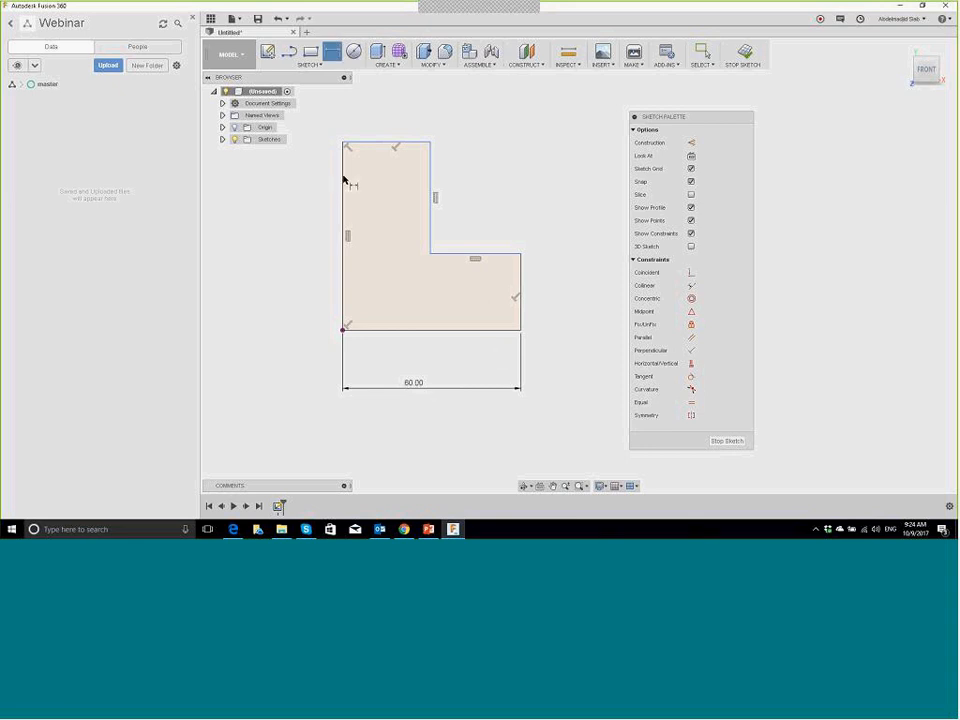
pyautogui.press('Escape')
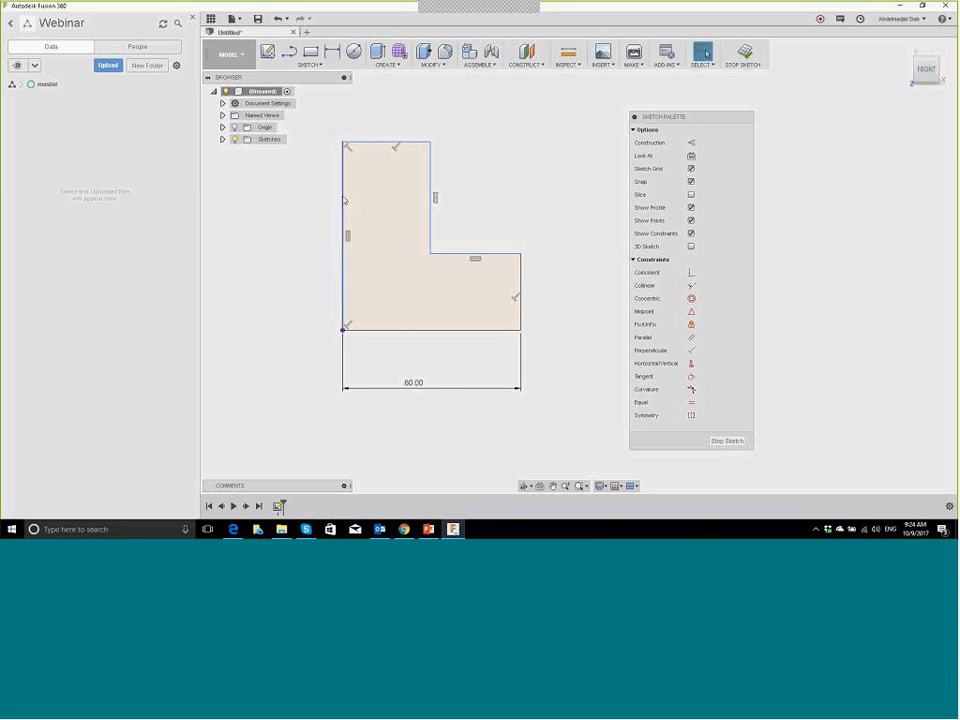
pyautogui.press('d')
pyautogui.click(342, 195)
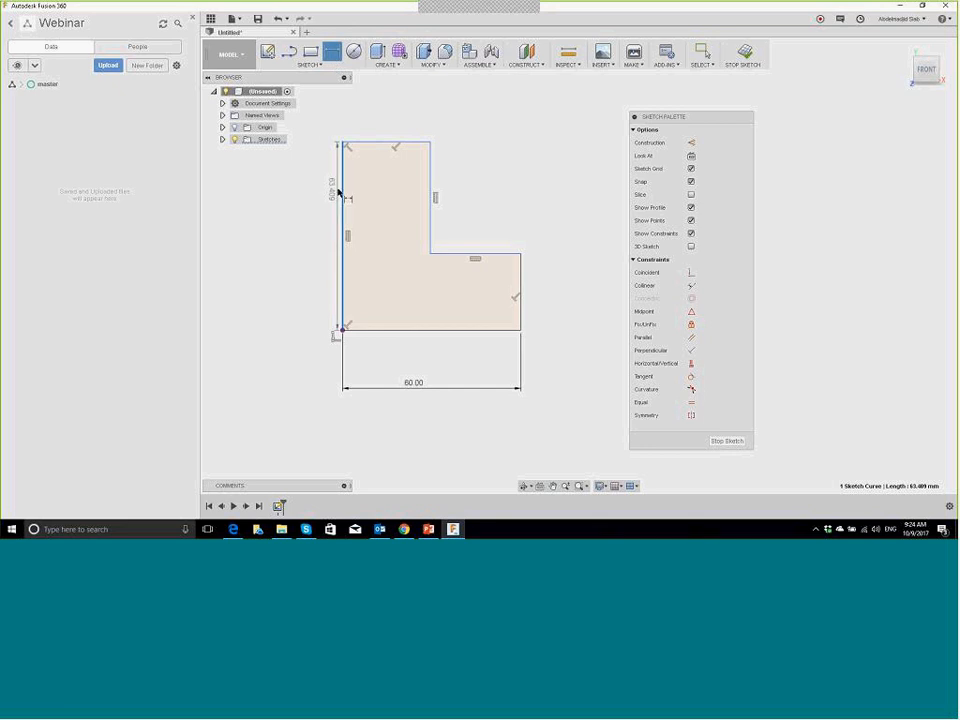
pyautogui.click(314, 218)
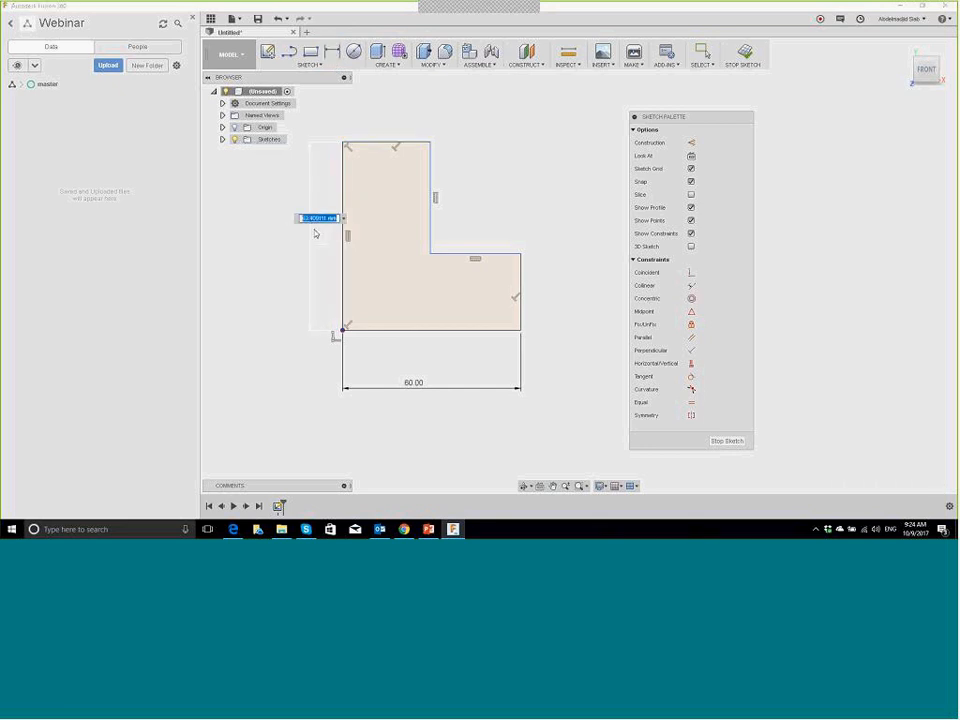
pyautogui.write('80')
pyautogui.press('Return')
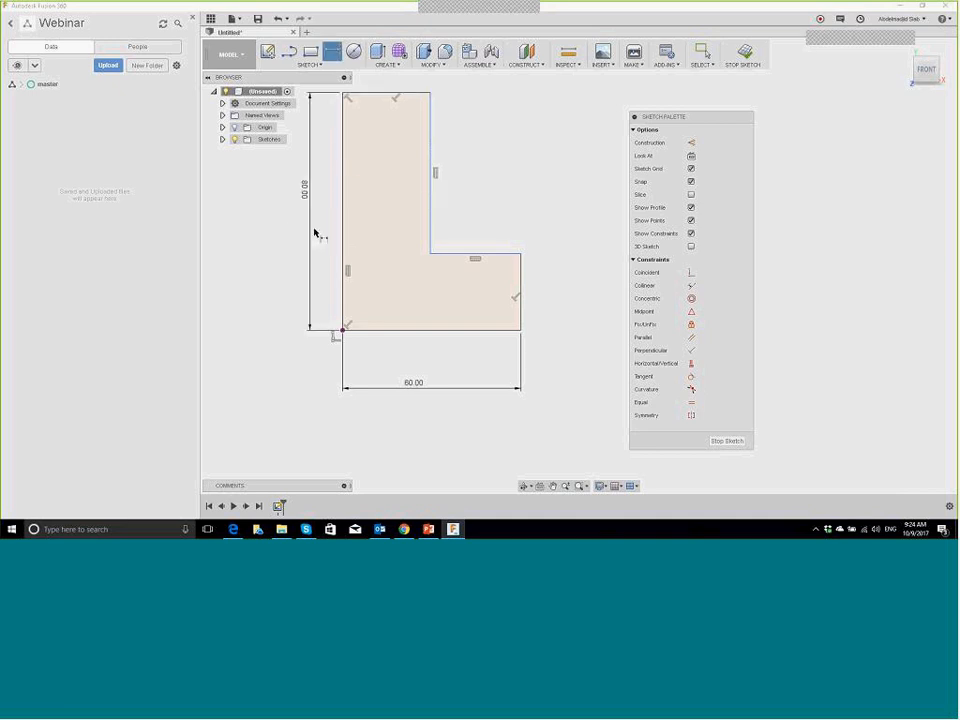
# Step: Dimension the top edge to 25 mm and the right edge to 30 mm
pyautogui.scroll(-2, 414, 270)
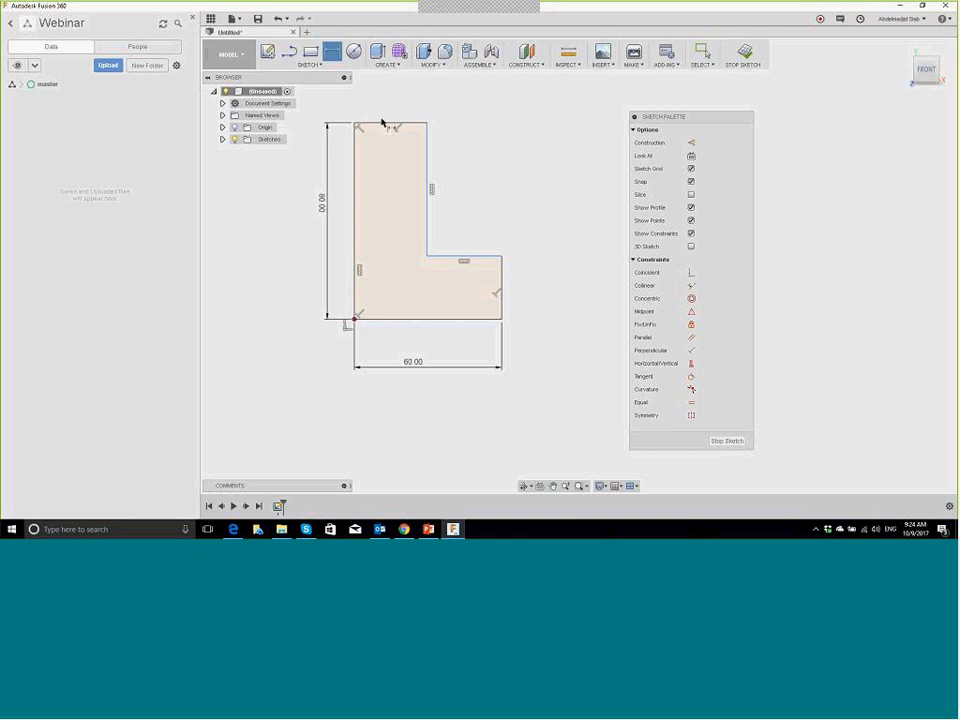
pyautogui.click(389, 106)
pyautogui.click(386, 103)
pyautogui.write('25')
pyautogui.press('Return')
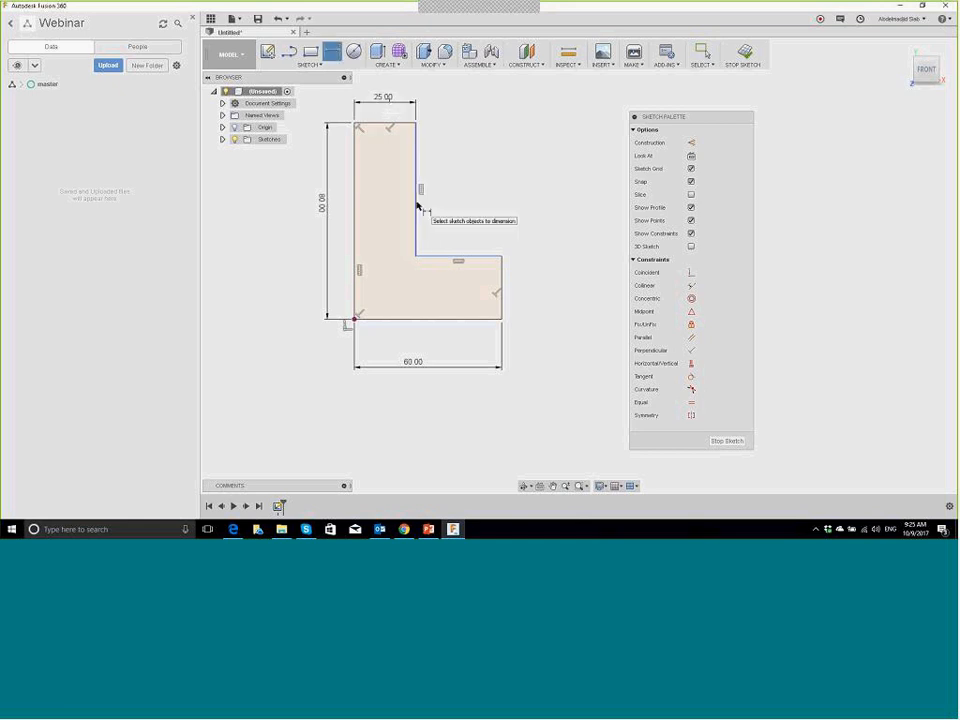
pyautogui.click(503, 279)
pyautogui.click(538, 281)
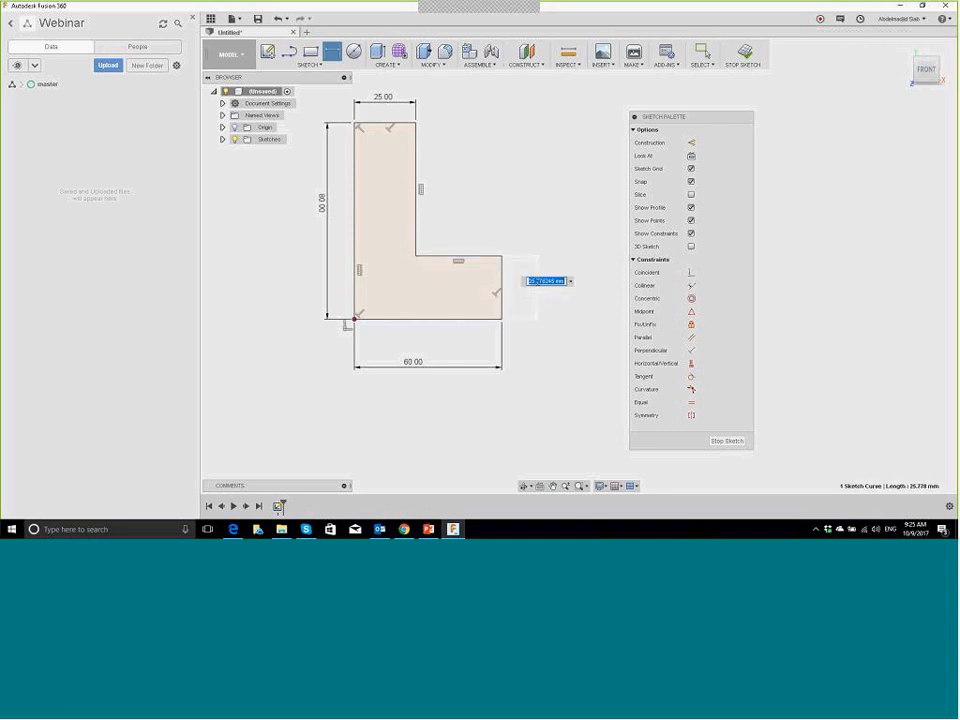
pyautogui.write('30')
pyautogui.press('Return')
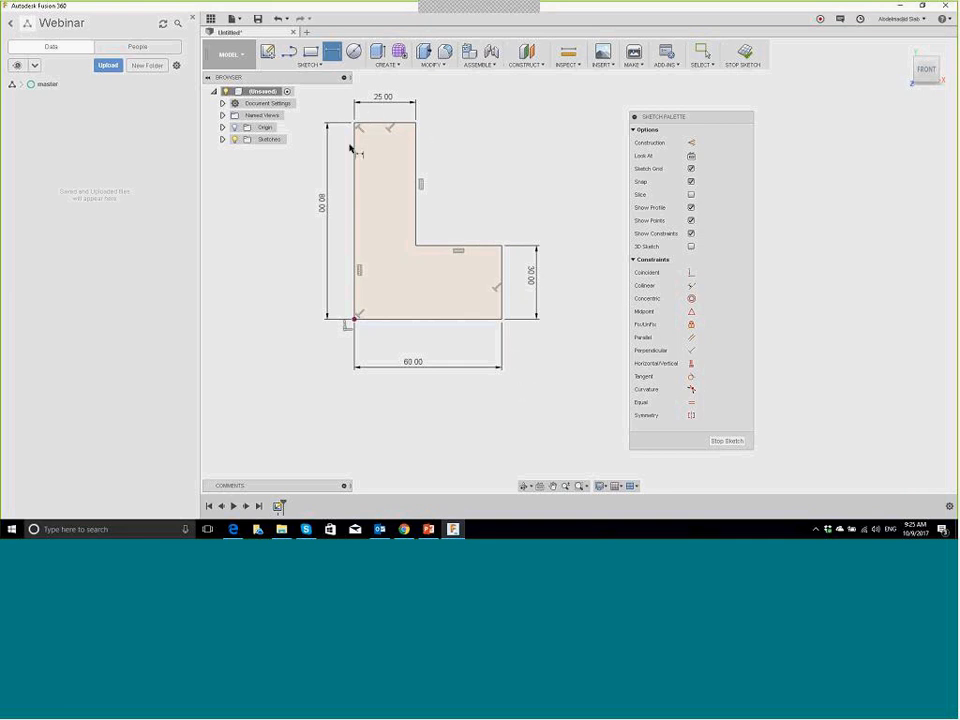
pyautogui.click(703, 52)
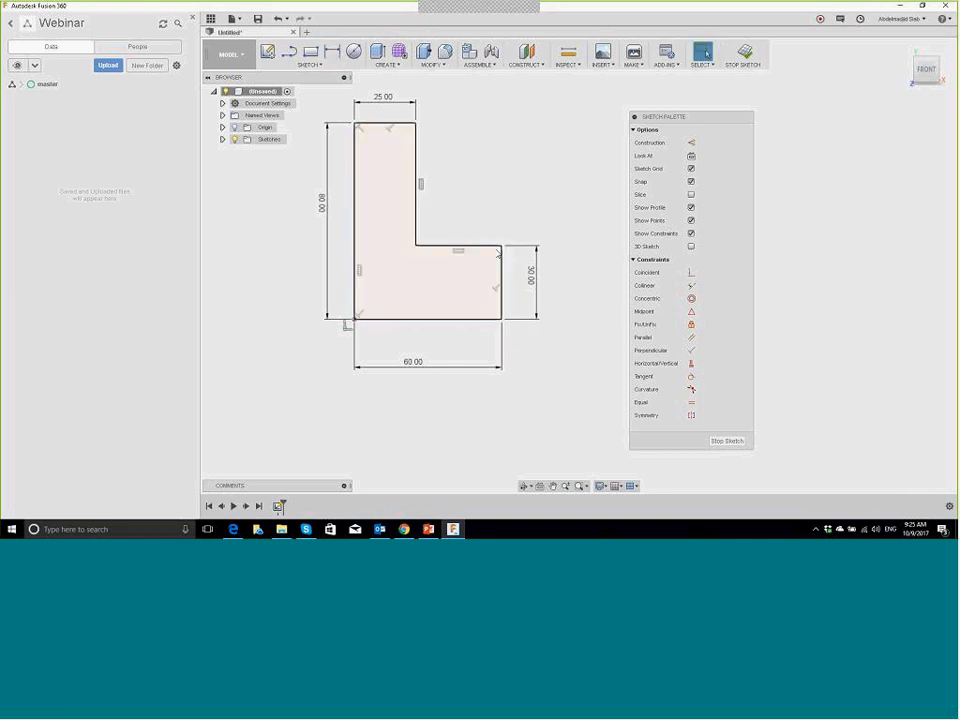
# Step: Replace the right edge's 30 dimension with a formula referencing the bottom width divided by 2
pyautogui.click(501, 245)
pyautogui.click(416, 246)
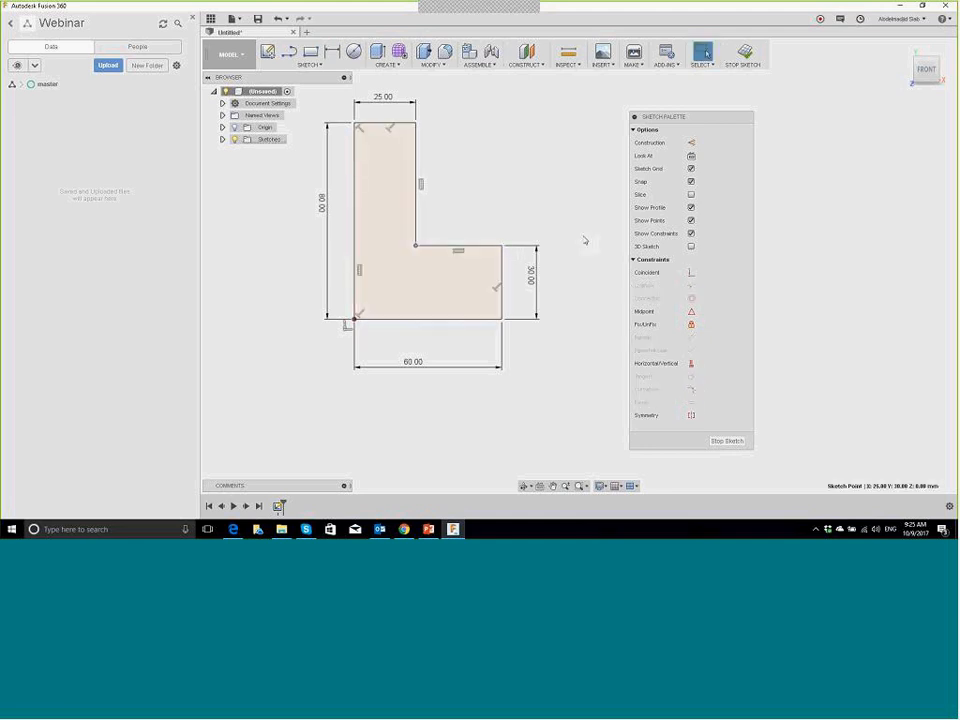
pyautogui.click(338, 272)
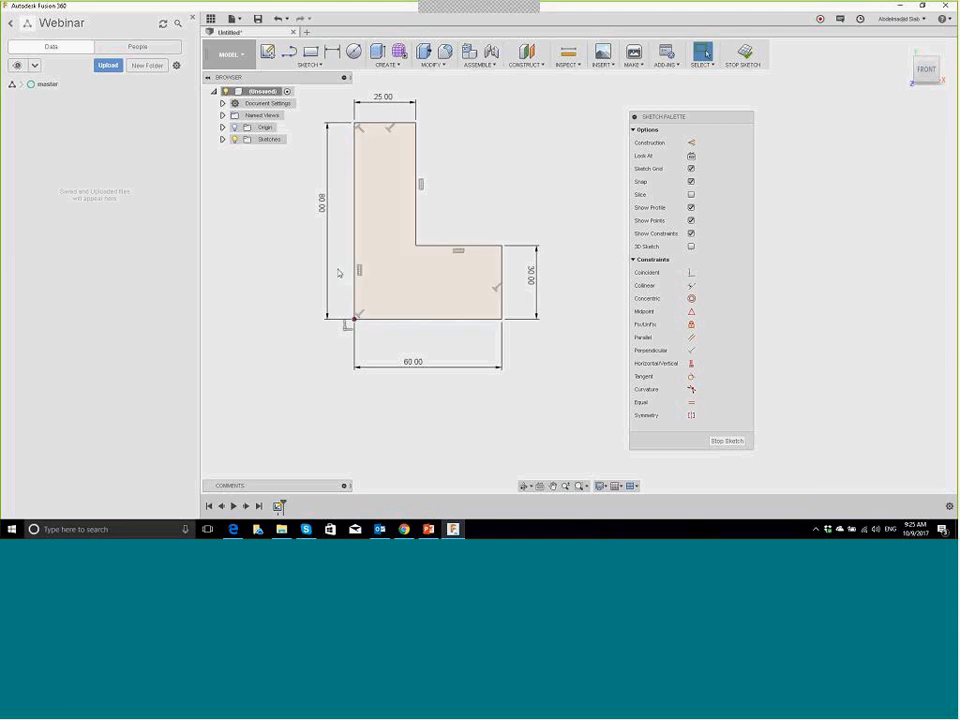
pyautogui.doubleClick(531, 274)
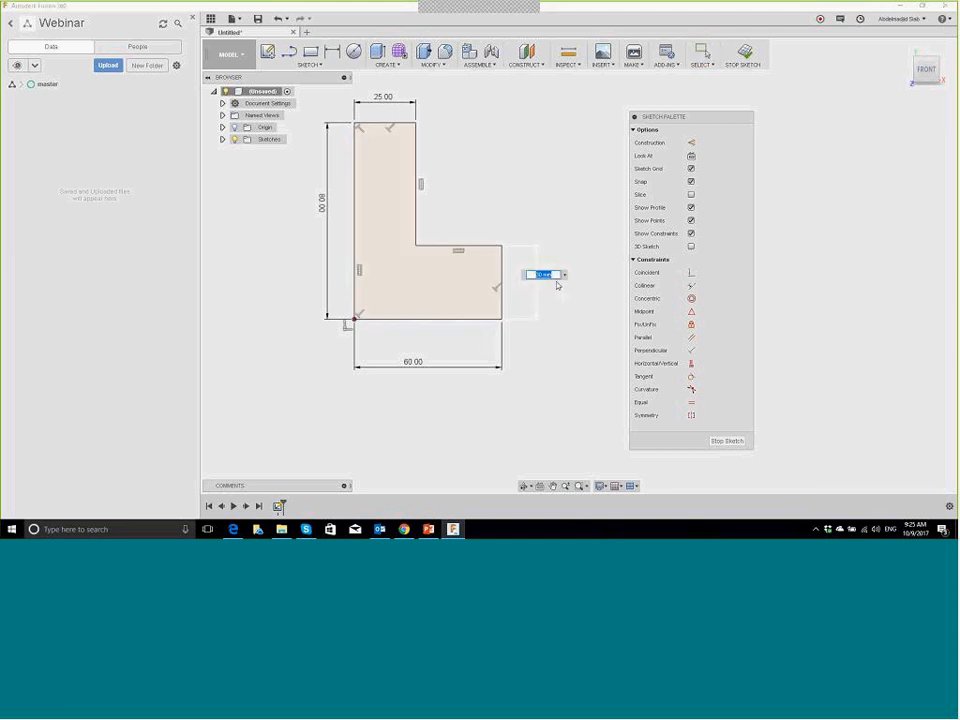
pyautogui.write('4+')
pyautogui.click(410, 363)
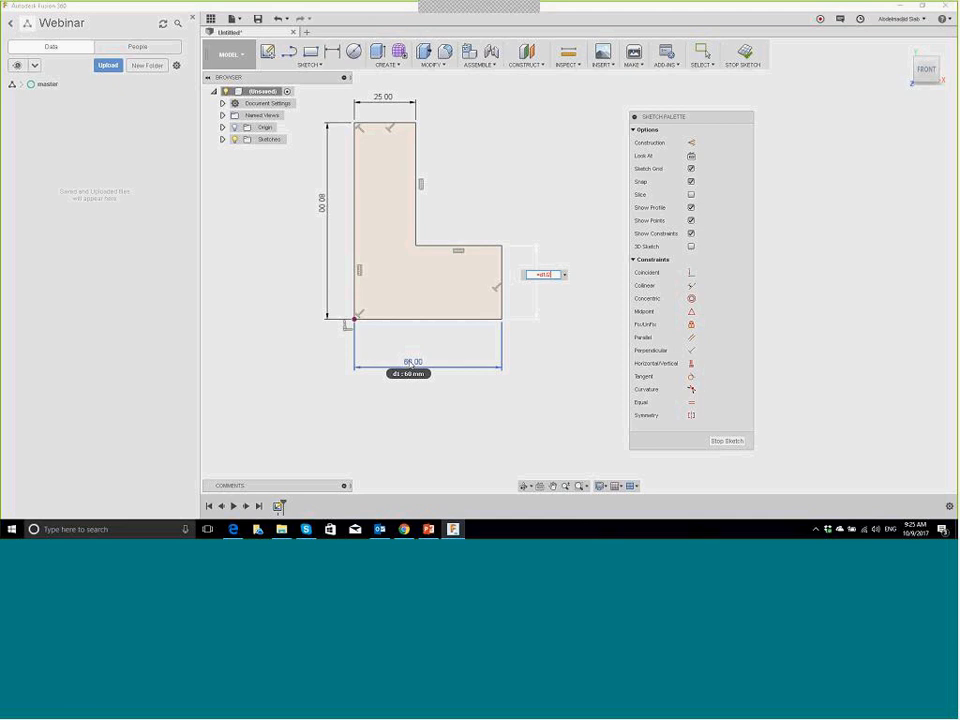
pyautogui.write('/2')
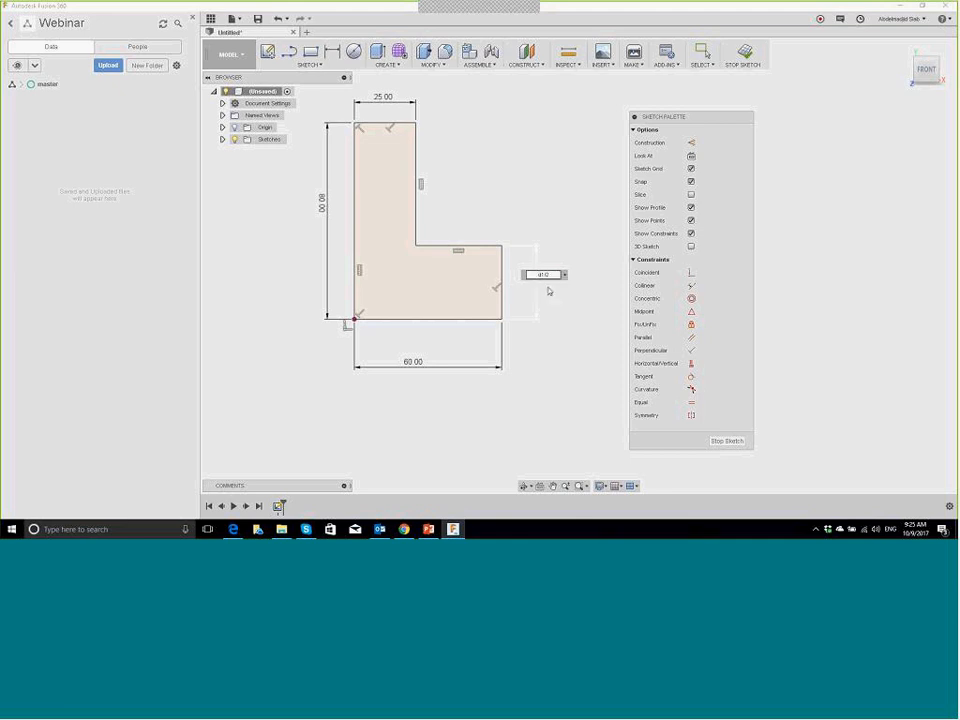
pyautogui.press('Return')
pyautogui.press('Escape')
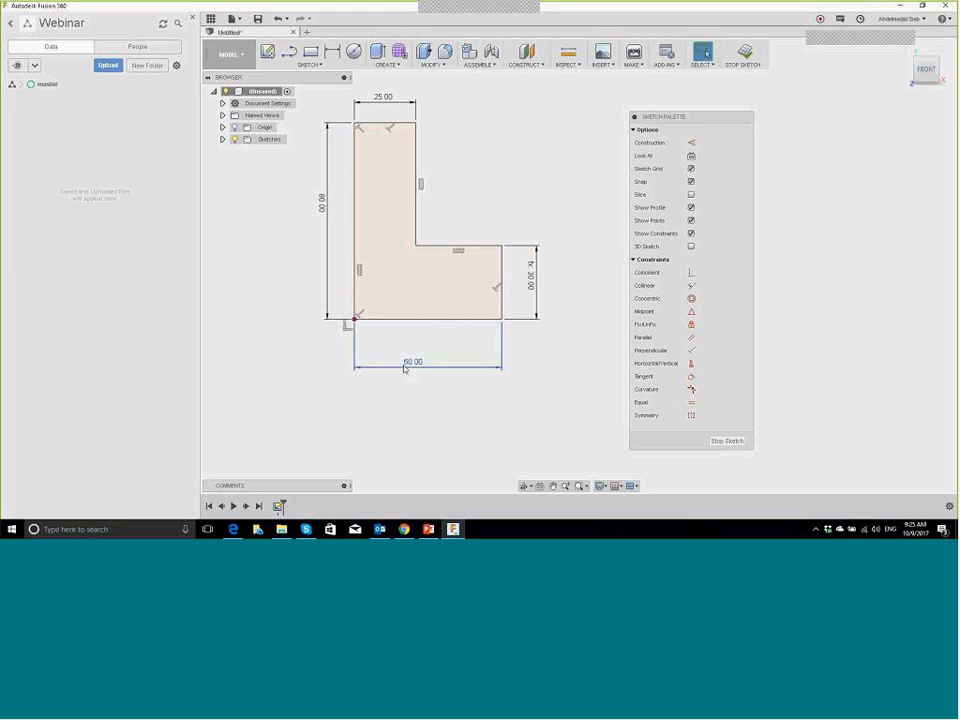
# Step: Test the formula by changing the bottom width to 50, then restore it to 60
pyautogui.doubleClick(413, 361)
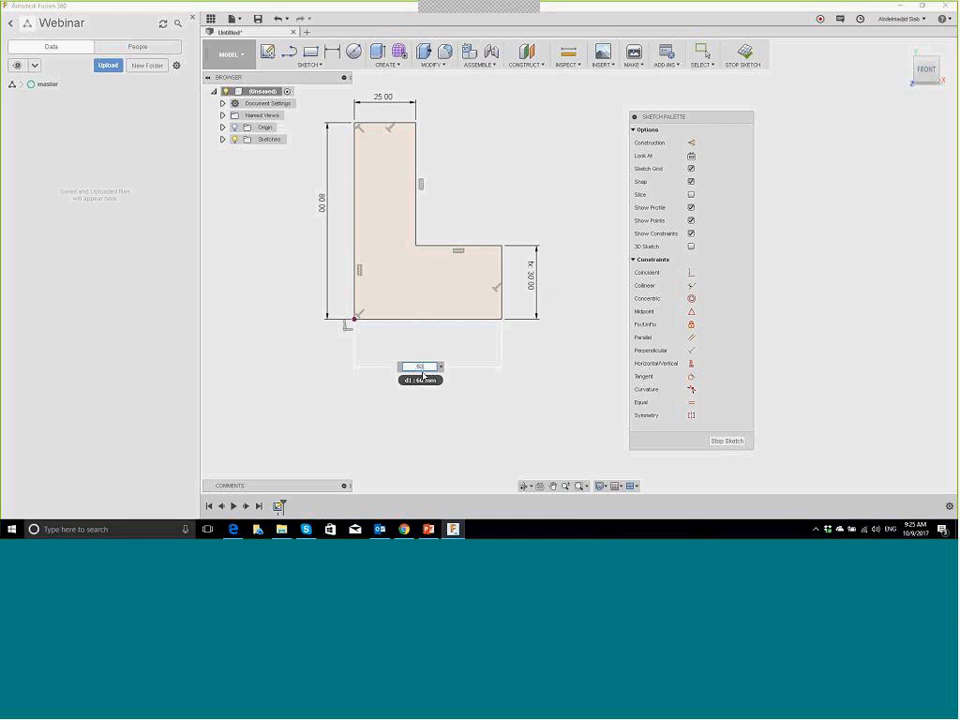
pyautogui.write('50')
pyautogui.press('Return')
pyautogui.press('Escape')
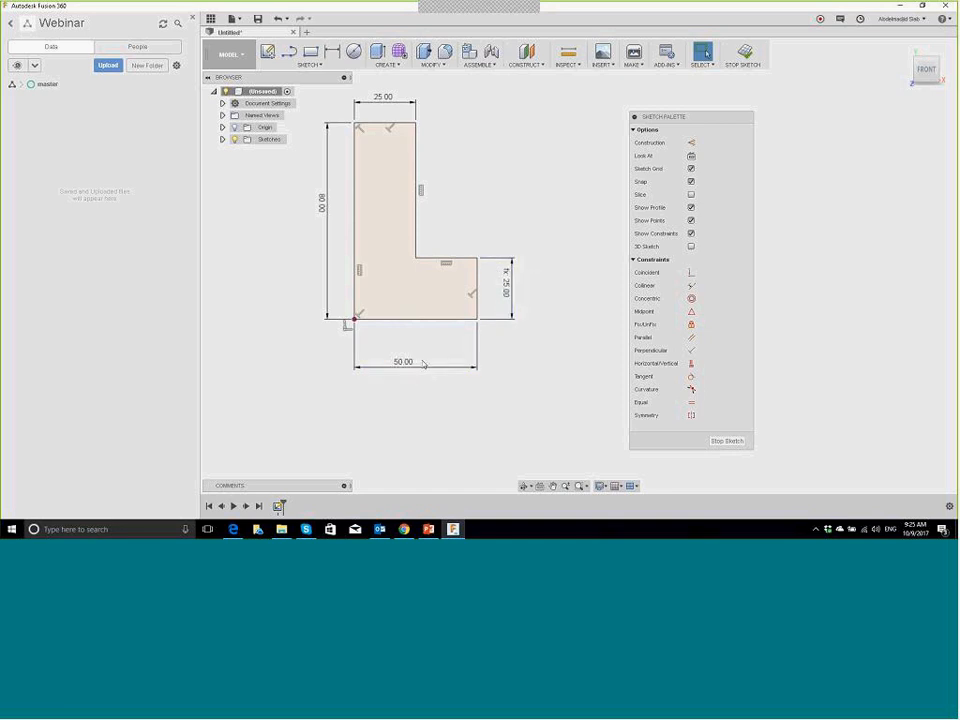
pyautogui.press('Return')
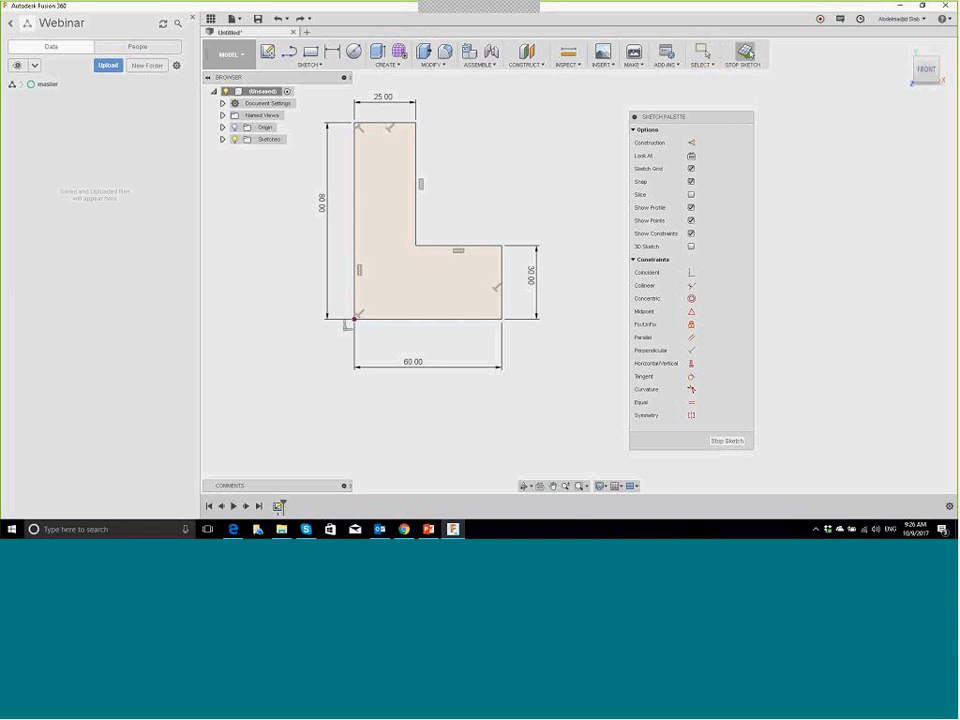
# Step: Stop the L-shaped sketch and switch to the ViewCube Home view
pyautogui.click(745, 52)
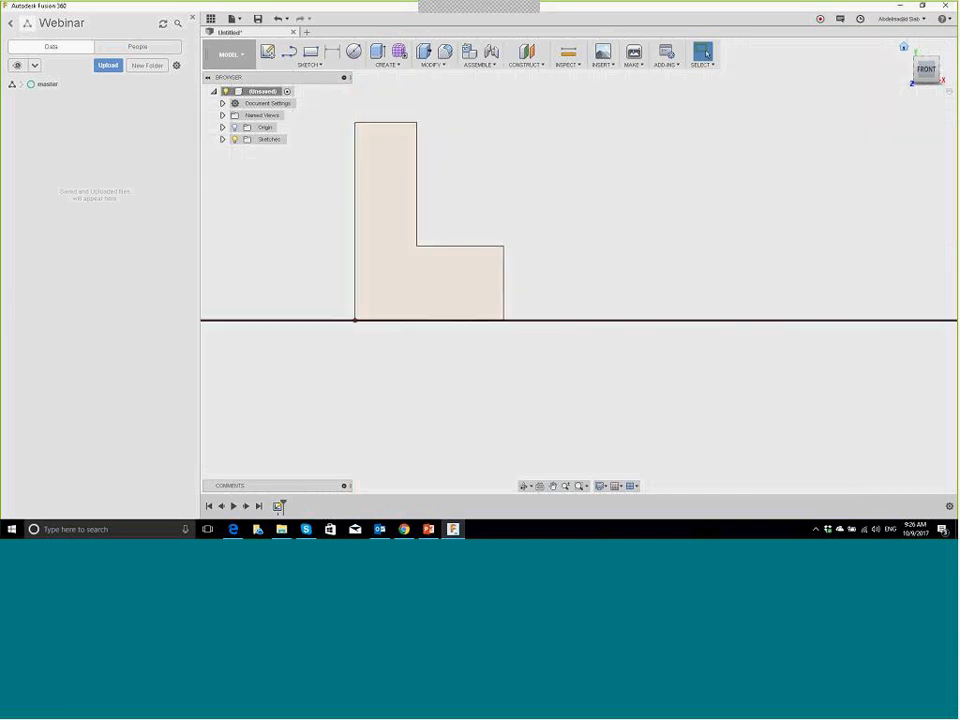
pyautogui.click(905, 49)
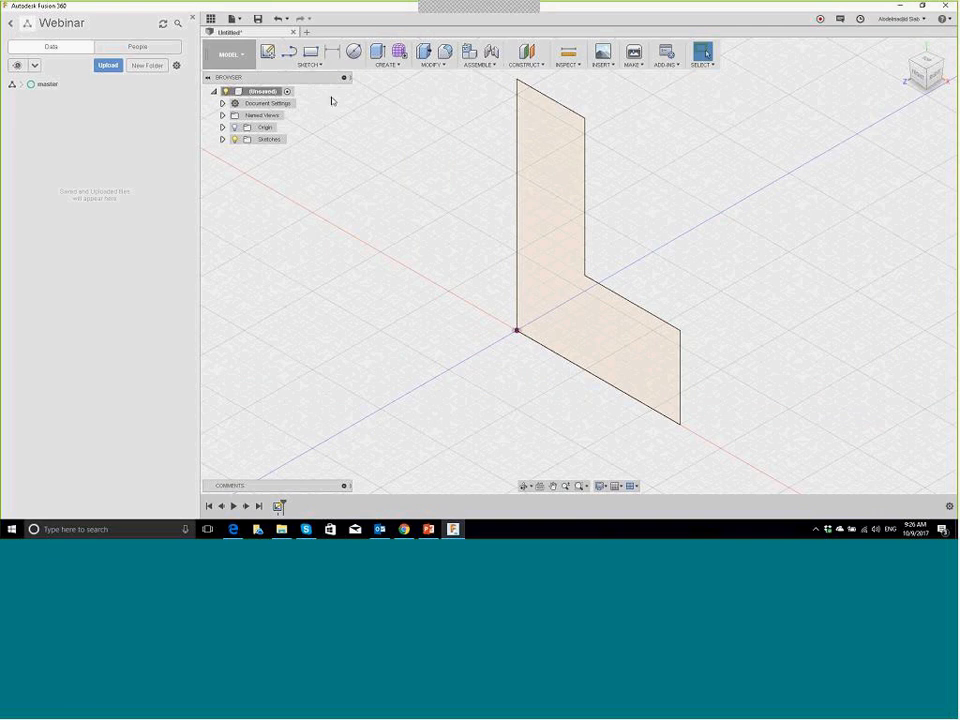
pyautogui.click(388, 64)
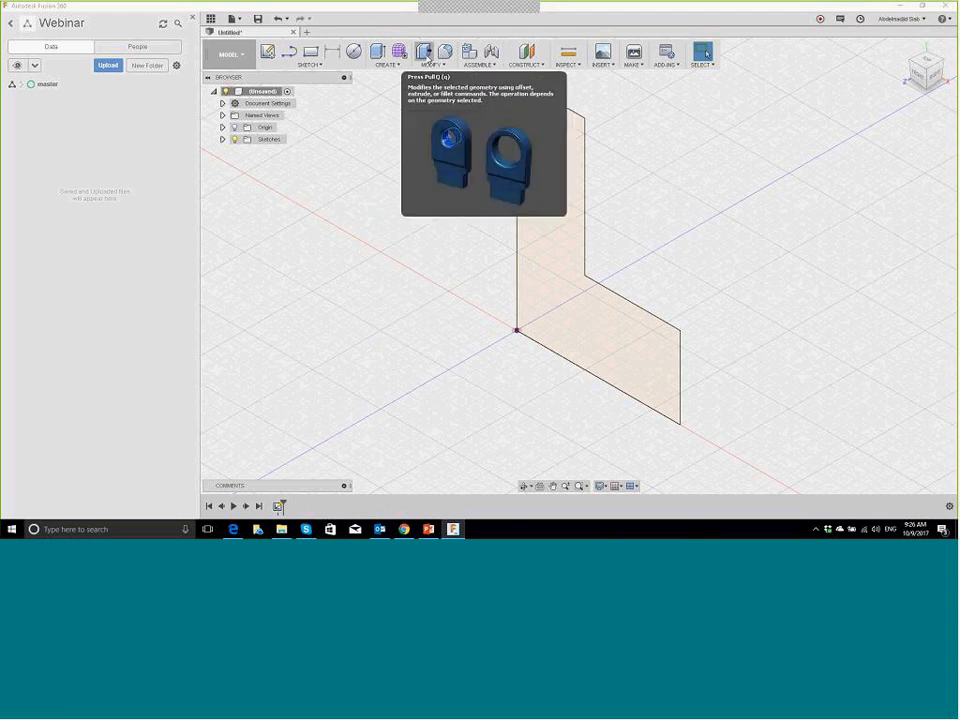
# Step: Press Pull the L profile with Symmetric direction, Whole Length measurement and 110 mm distance
pyautogui.click(425, 53)
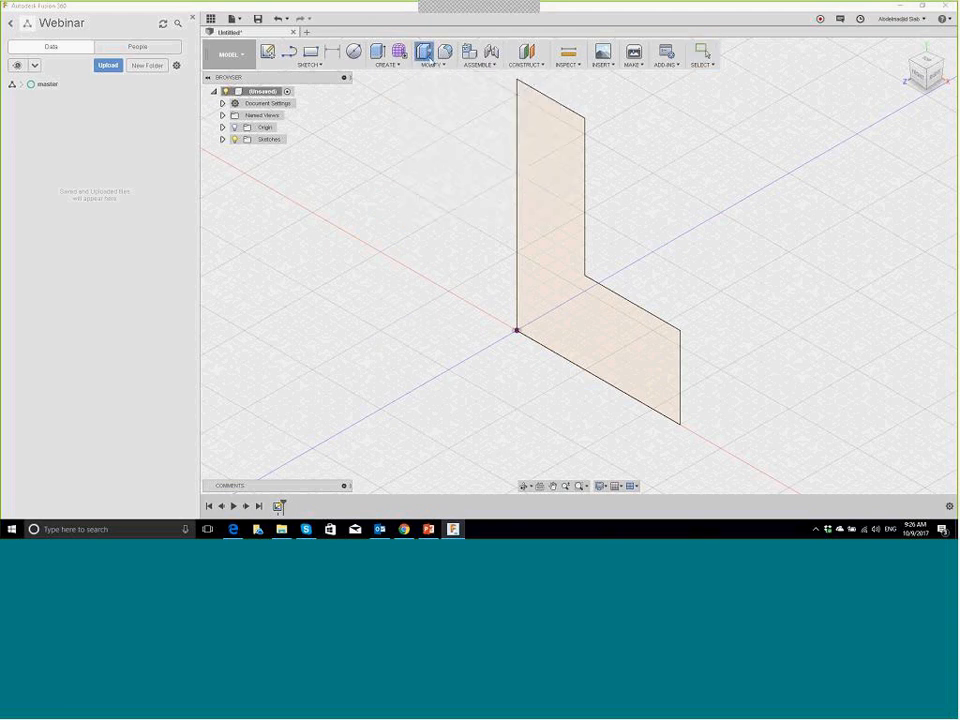
pyautogui.click(579, 224)
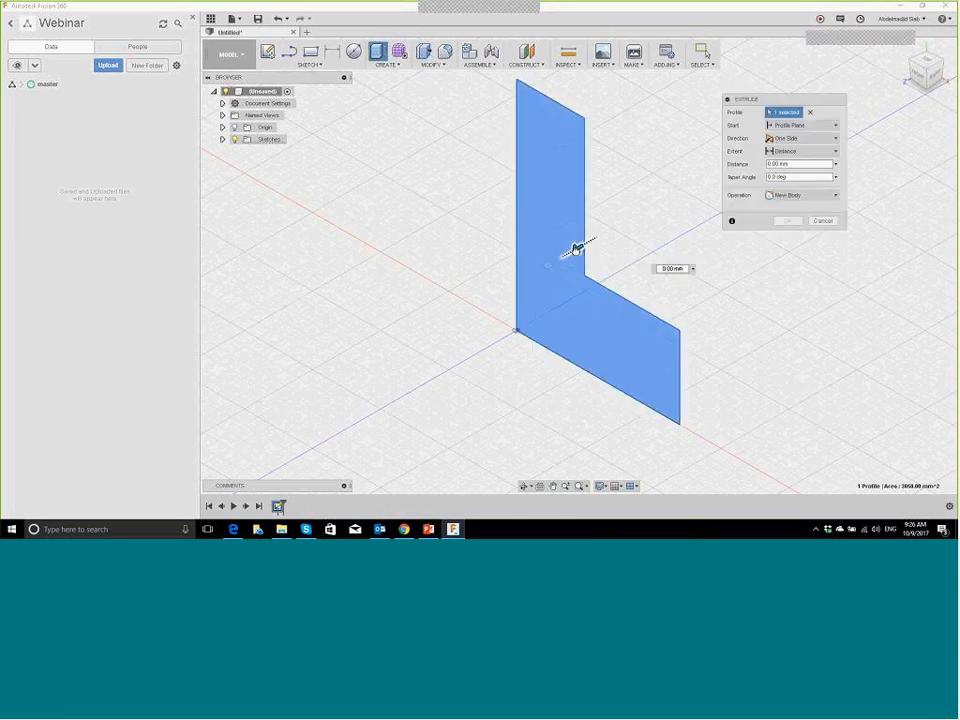
pyautogui.moveTo(577, 248); pyautogui.dragTo(454, 322)
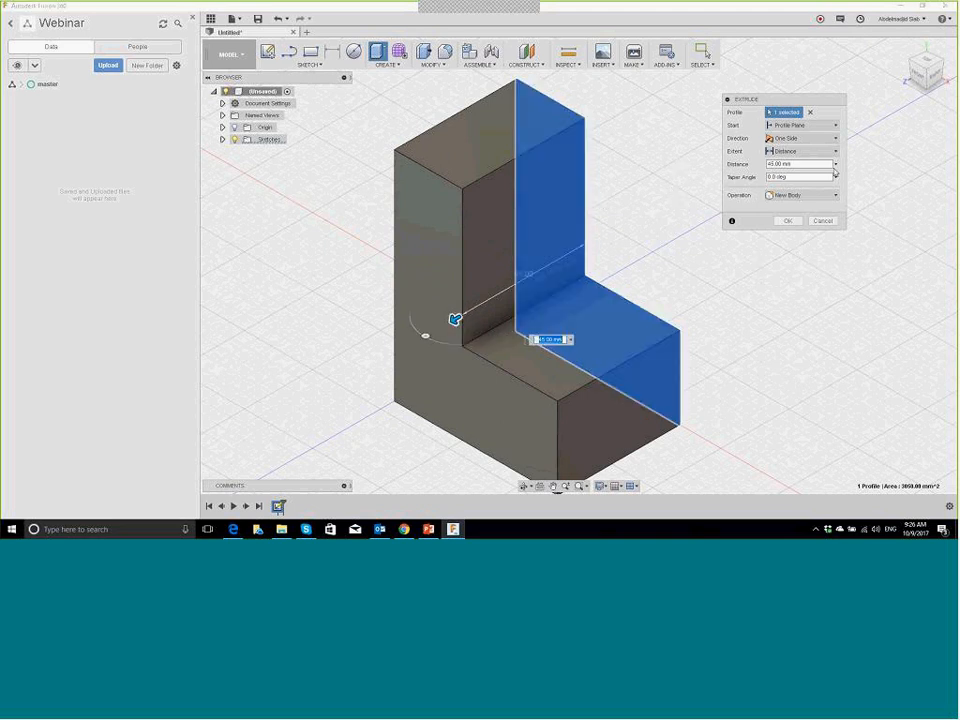
pyautogui.click(818, 140)
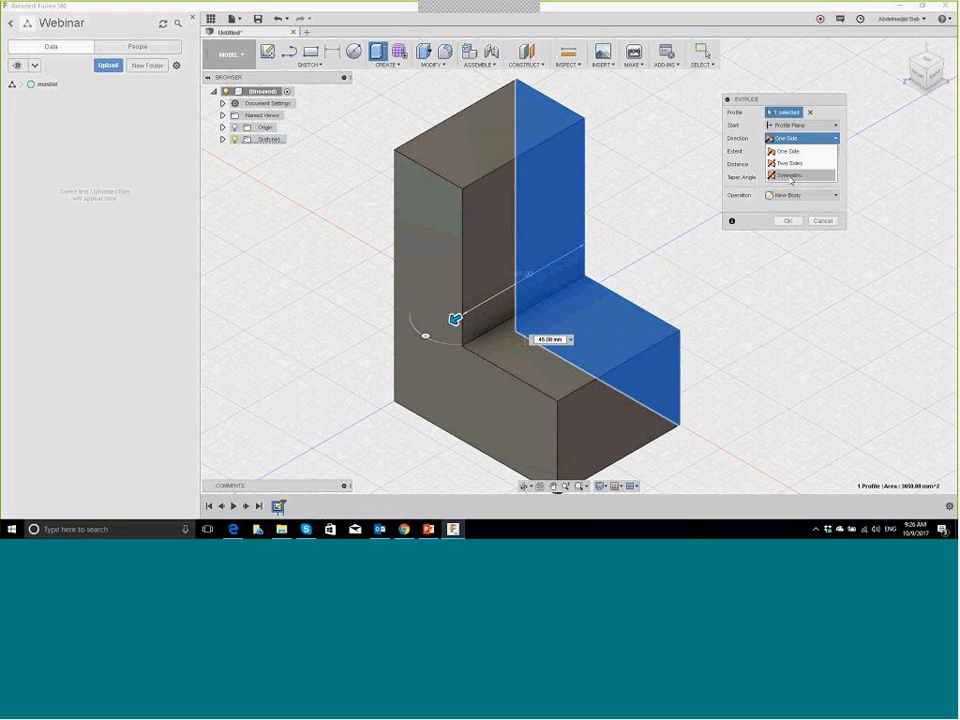
pyautogui.click(791, 176)
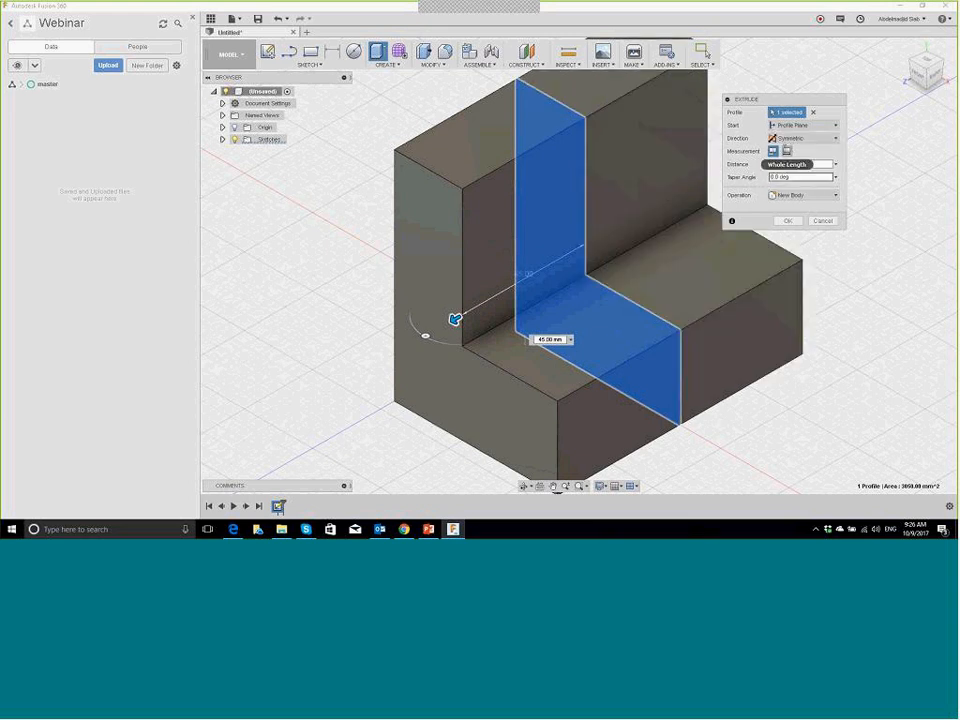
pyautogui.click(787, 151)
pyautogui.click(800, 164)
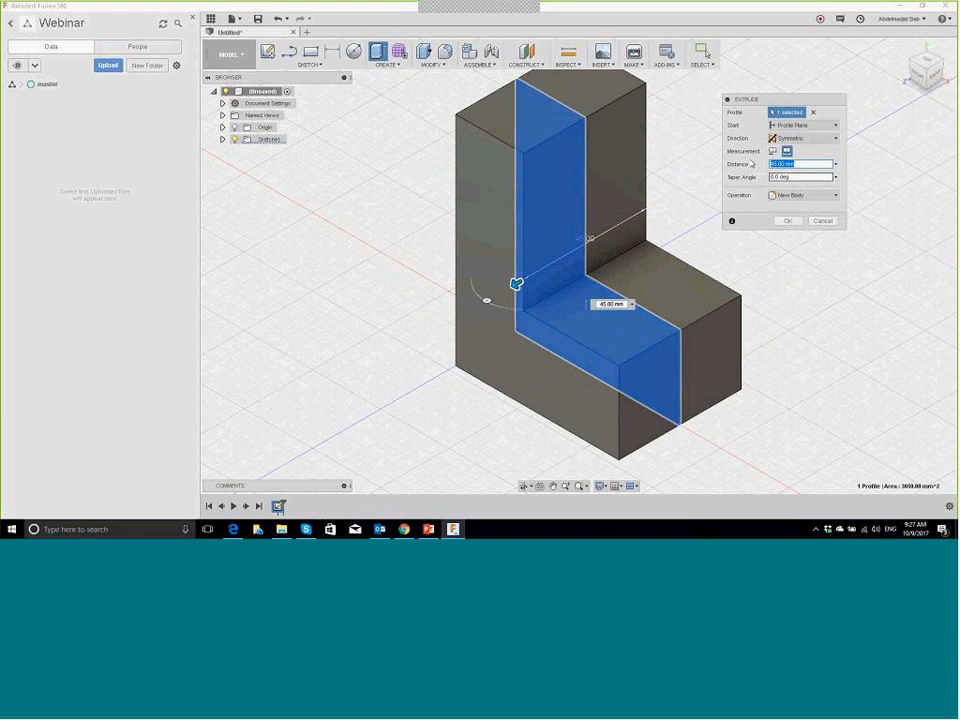
pyautogui.write('110')
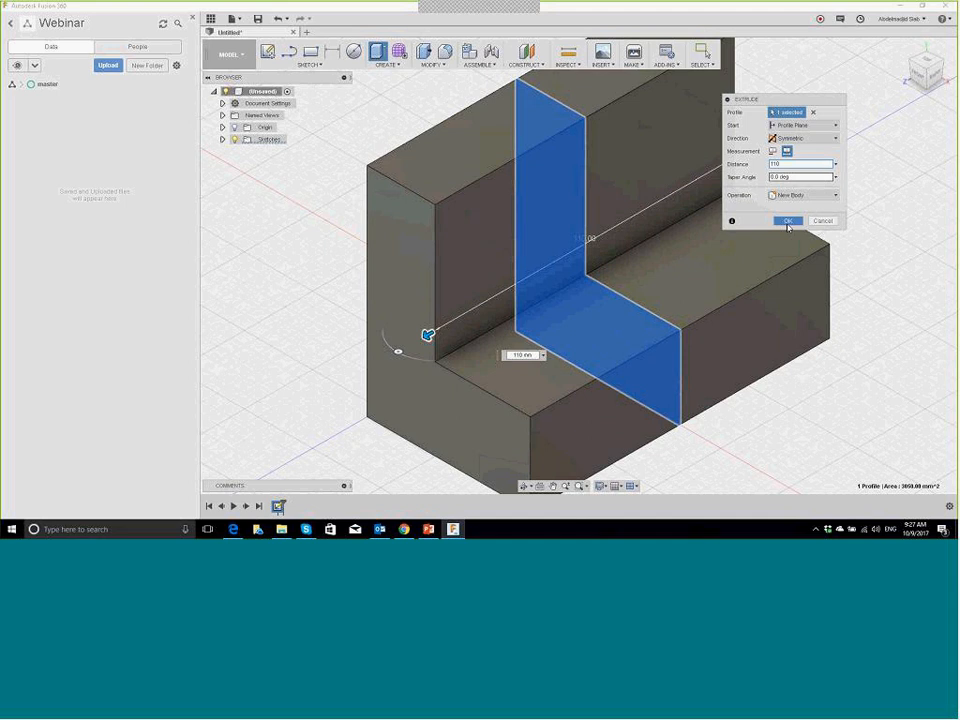
pyautogui.click(788, 221)
# Step: Open Preferences from the account menu, keep English as language, and select Unit and Value Display
pyautogui.scroll(-1, 821, 188)
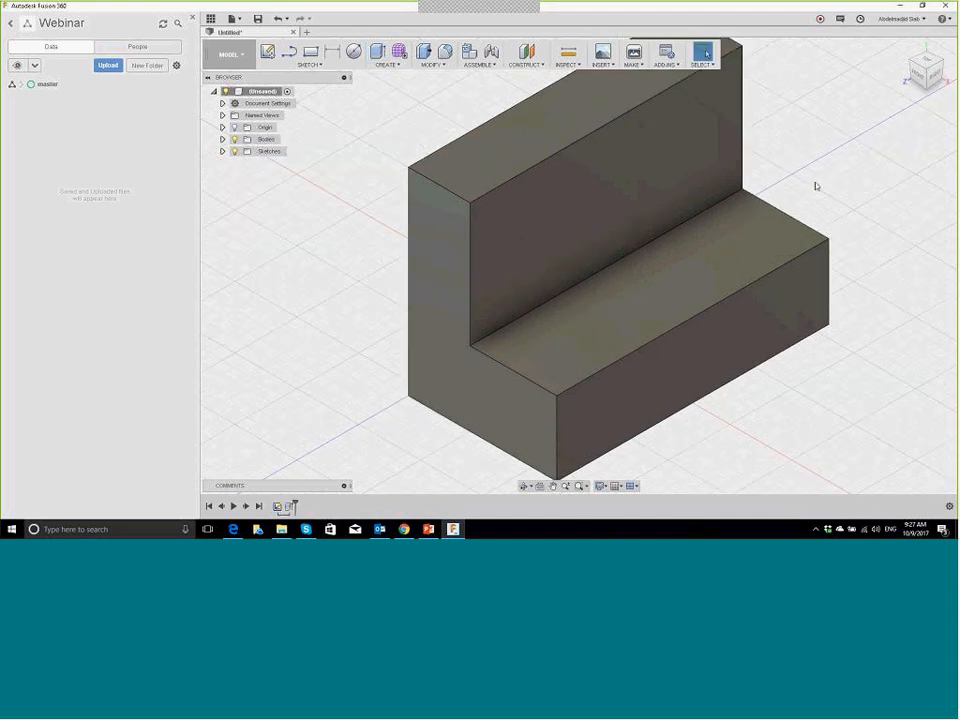
pyautogui.scroll(-3, 814, 184)
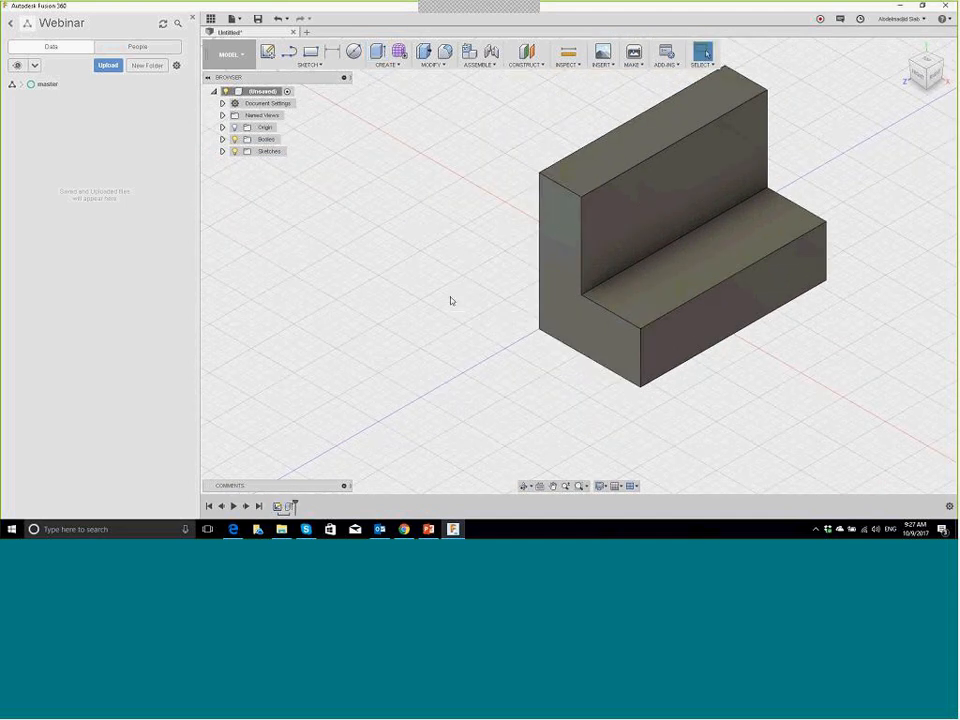
pyautogui.scroll(1, 700, 176)
pyautogui.scroll(-2, 700, 176)
pyautogui.click(905, 19)
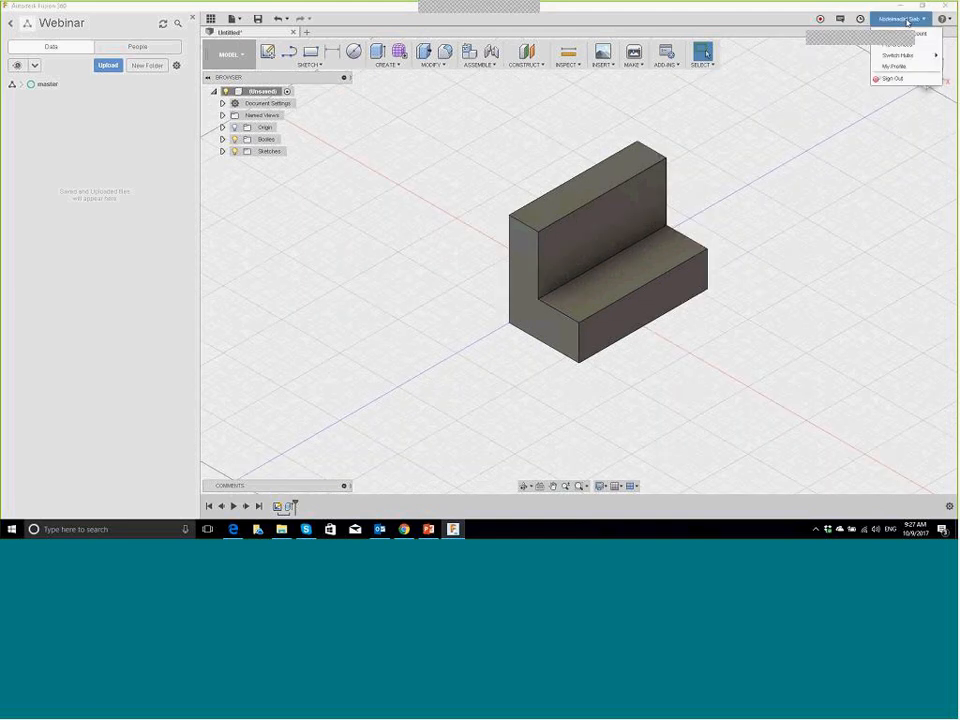
pyautogui.click(926, 46)
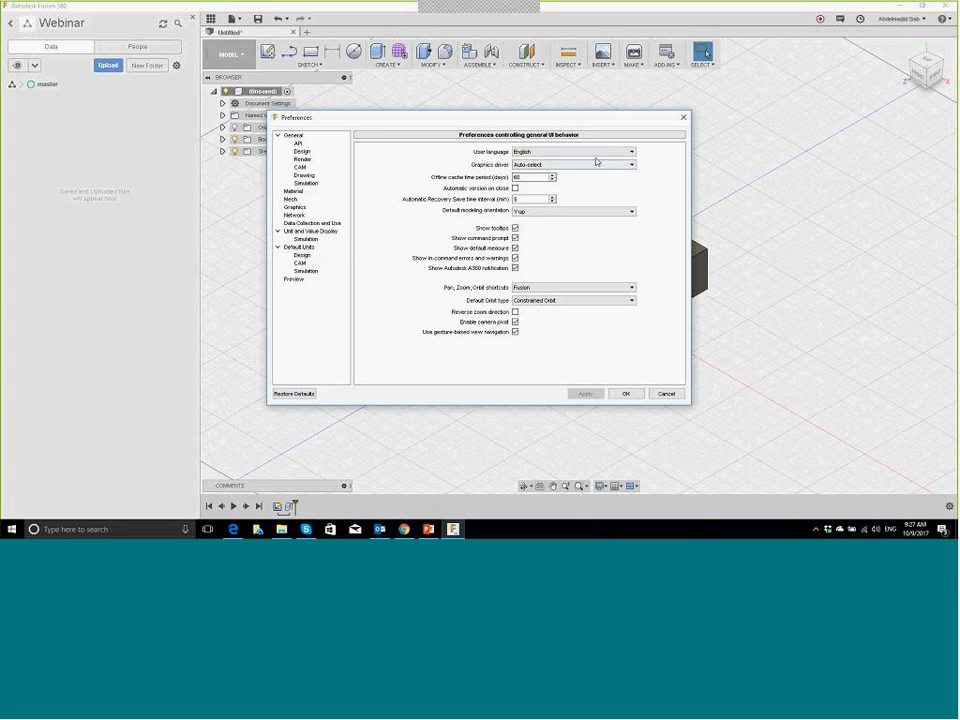
pyautogui.click(557, 153)
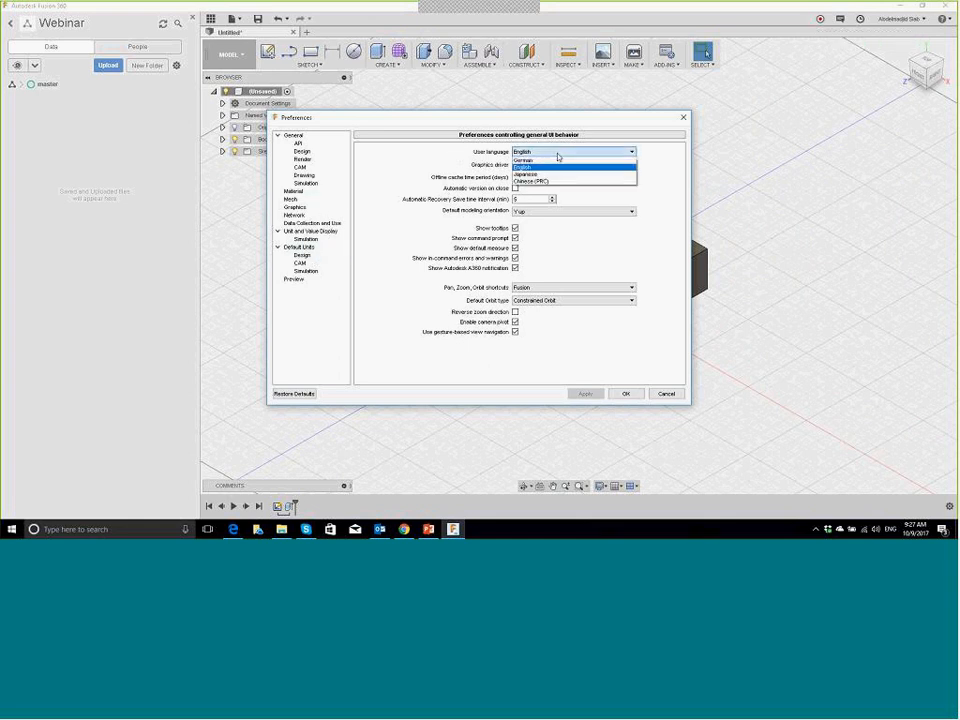
pyautogui.click(557, 153)
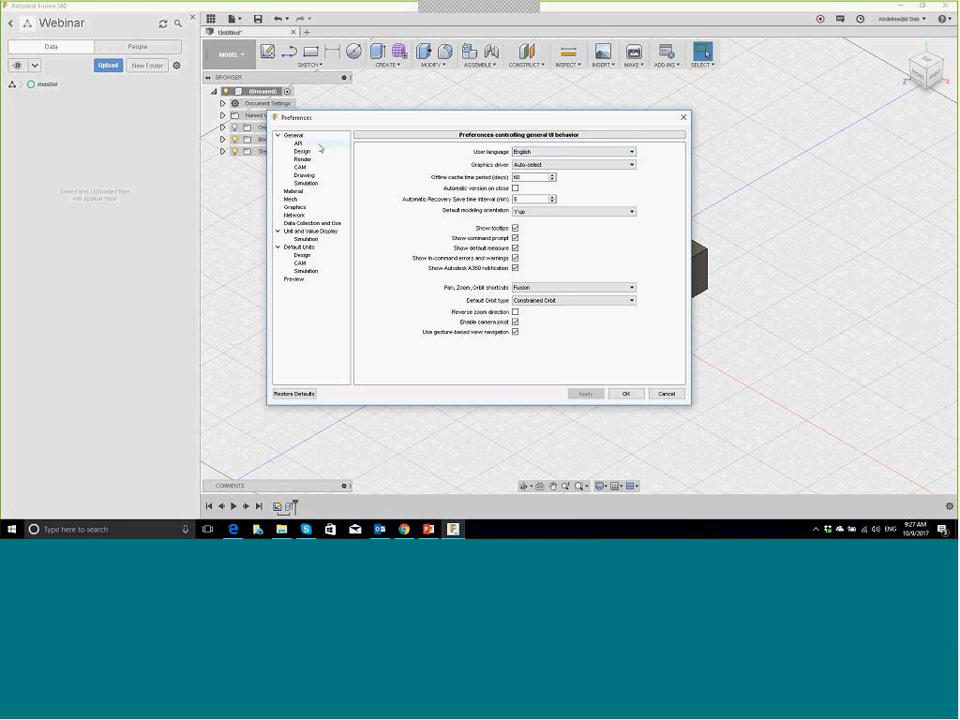
pyautogui.click(314, 231)
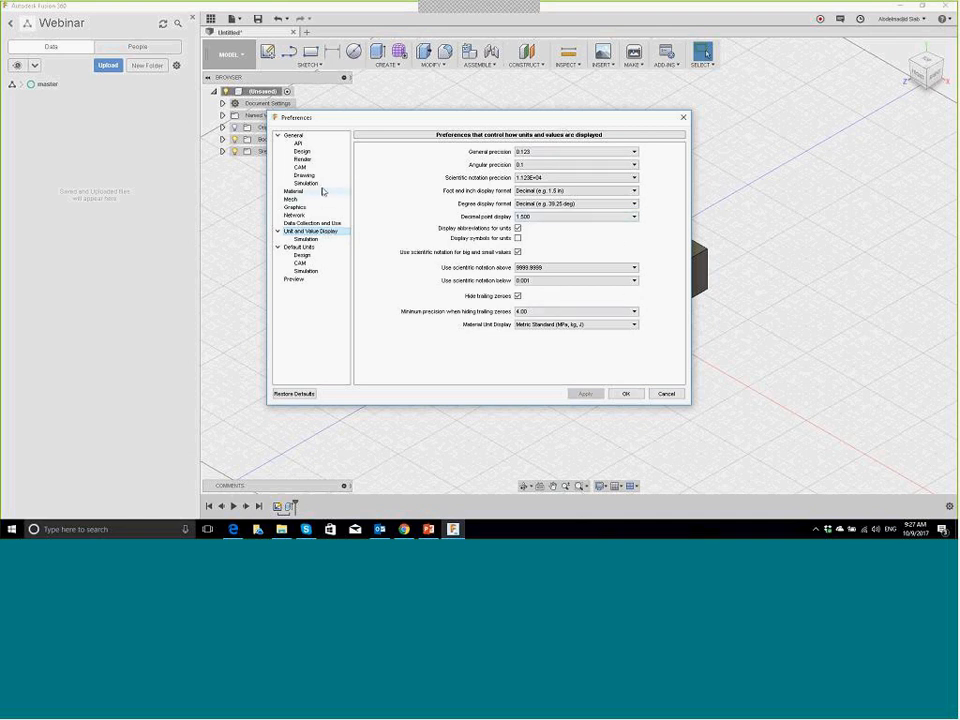
# Step: Browse the Design, Material and Simulation pages, leave Material Unit Display at Metric Standard, and click OK
pyautogui.click(303, 151)
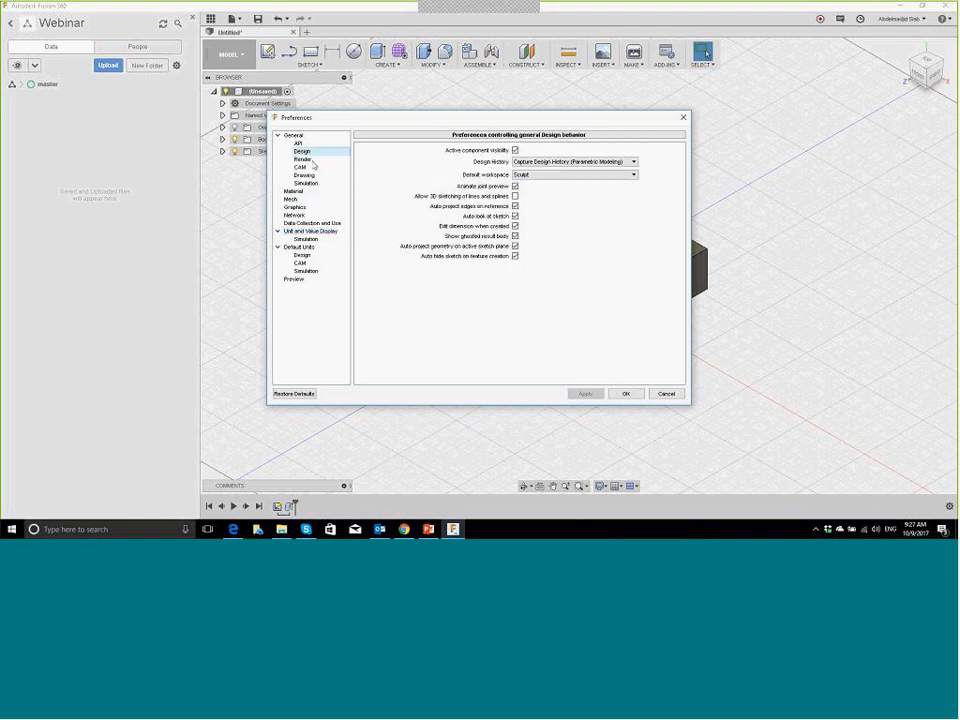
pyautogui.click(294, 191)
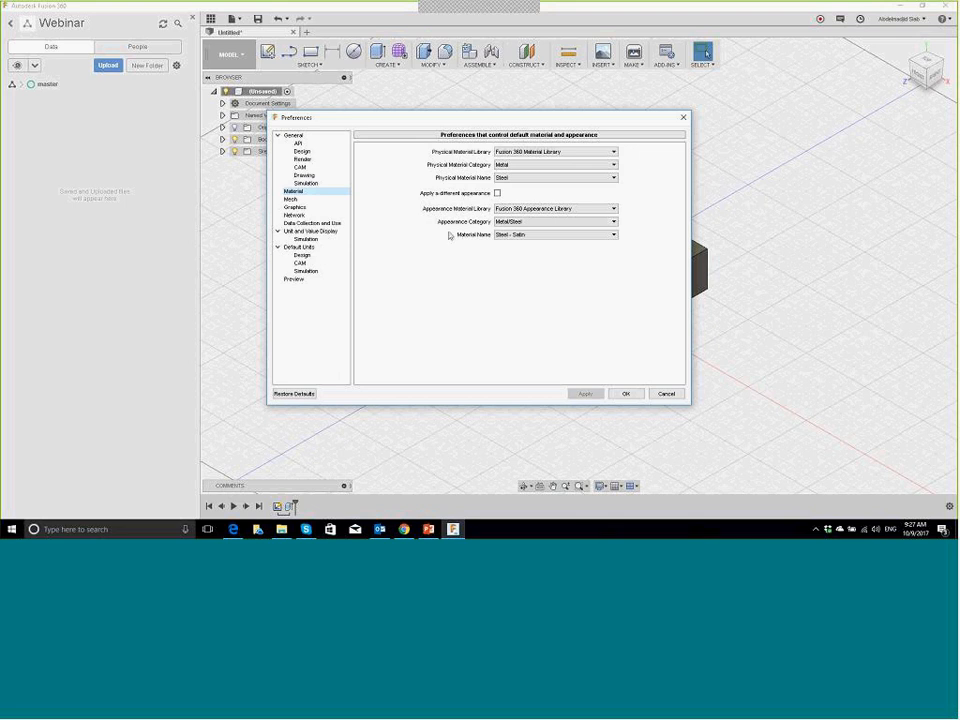
pyautogui.click(307, 240)
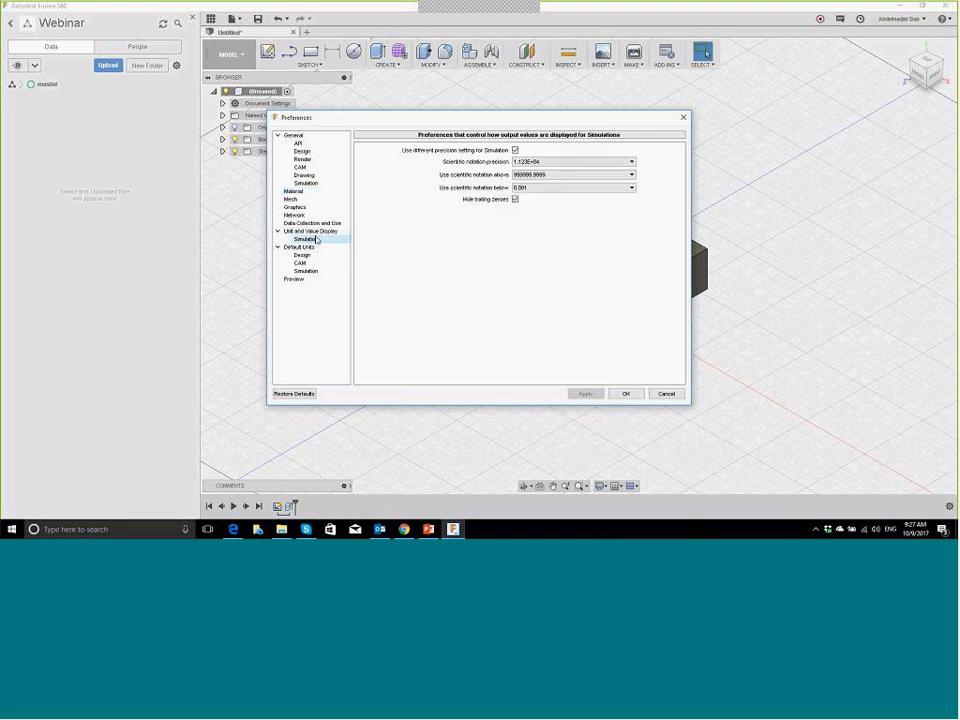
pyautogui.click(323, 232)
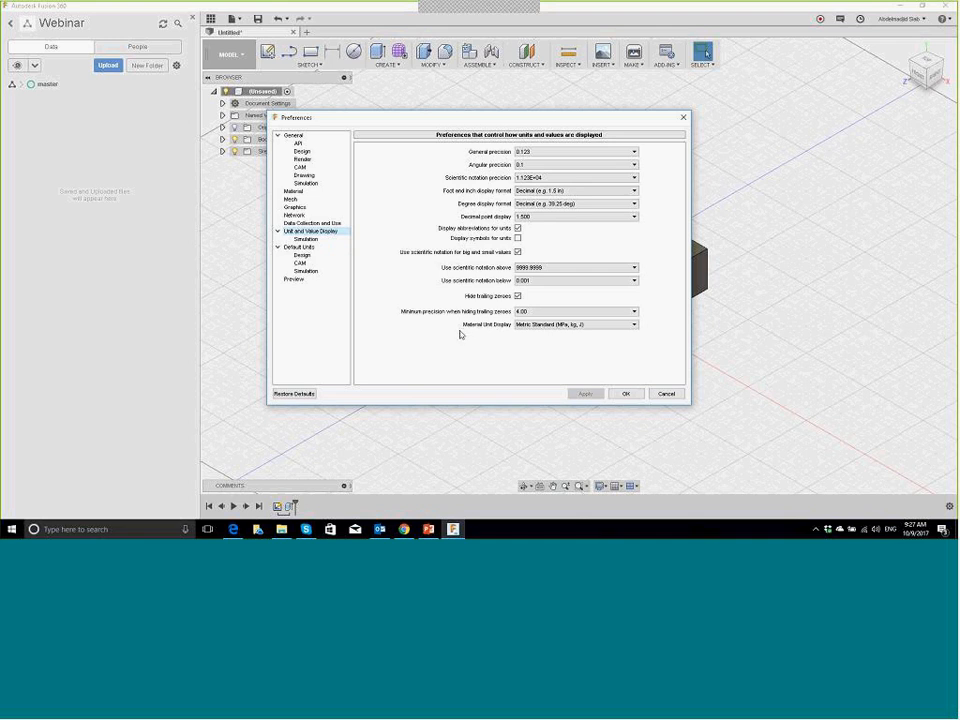
pyautogui.click(603, 325)
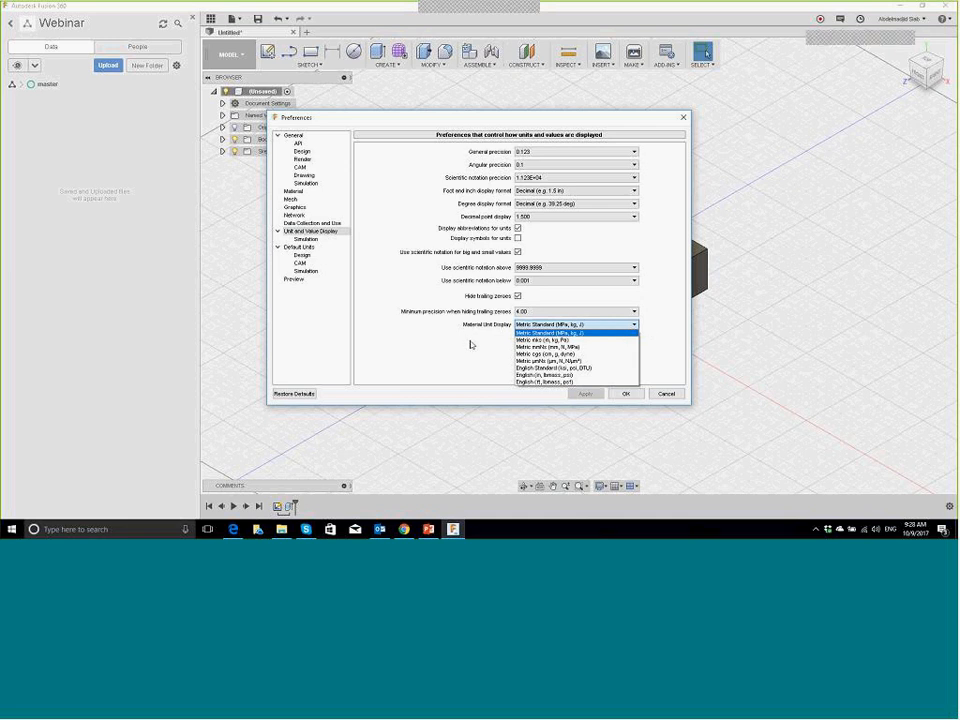
pyautogui.click(471, 342)
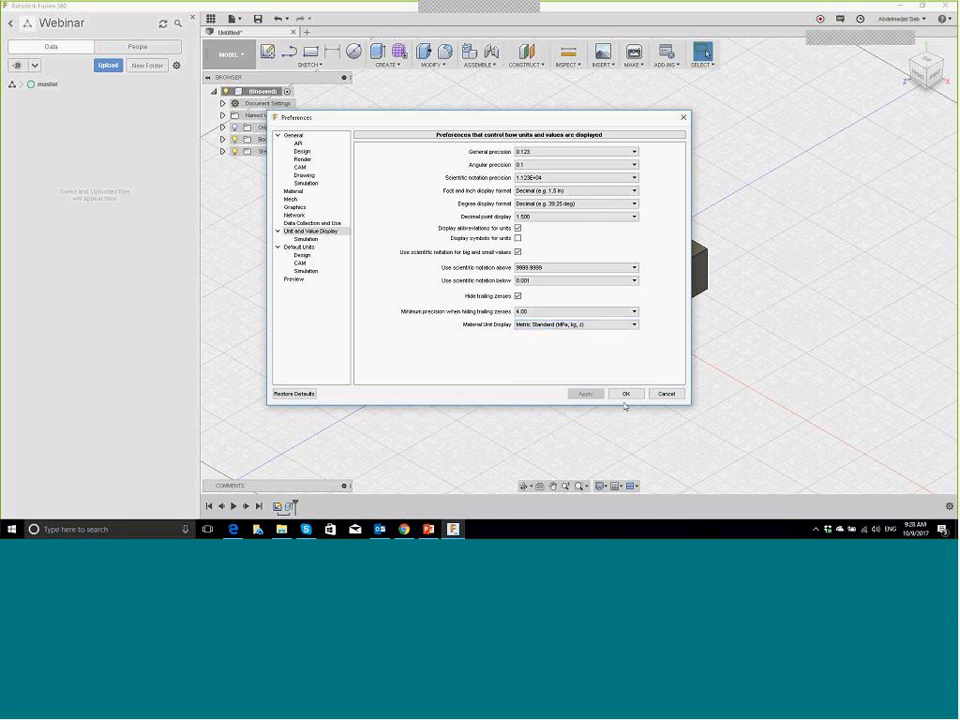
pyautogui.click(625, 394)
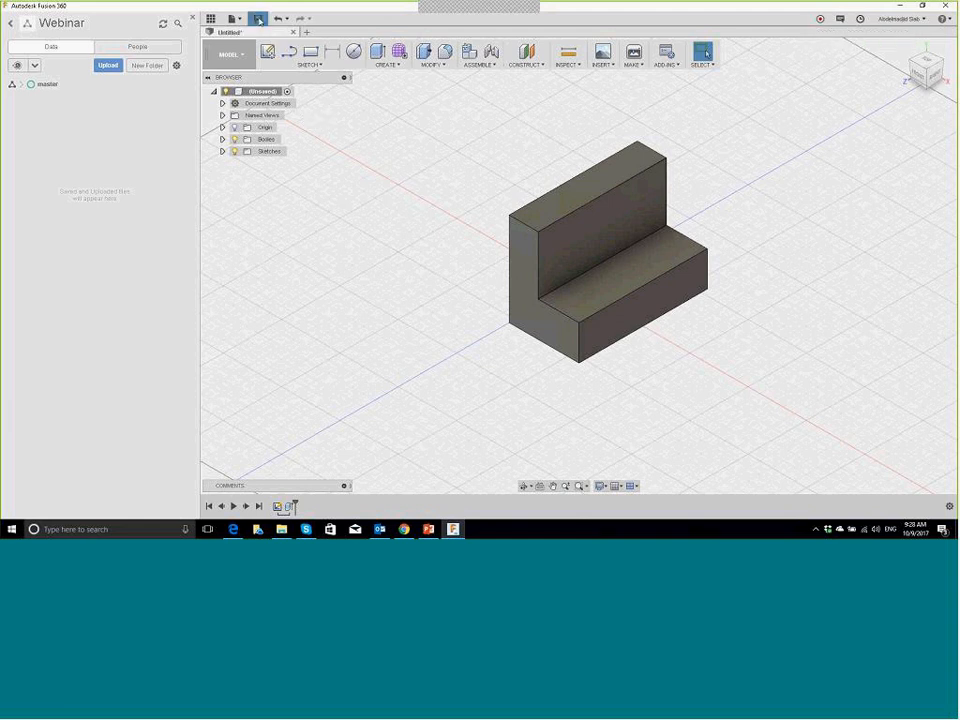
# Step: Save the design to Webinar > master under the name Model Support
pyautogui.click(258, 20)
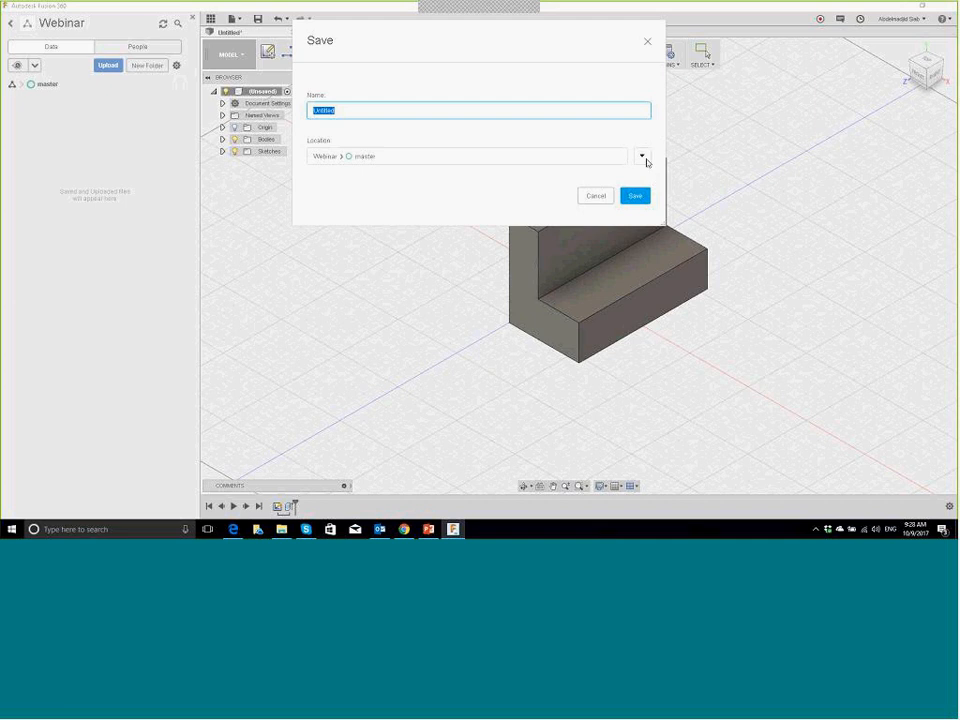
pyautogui.click(642, 157)
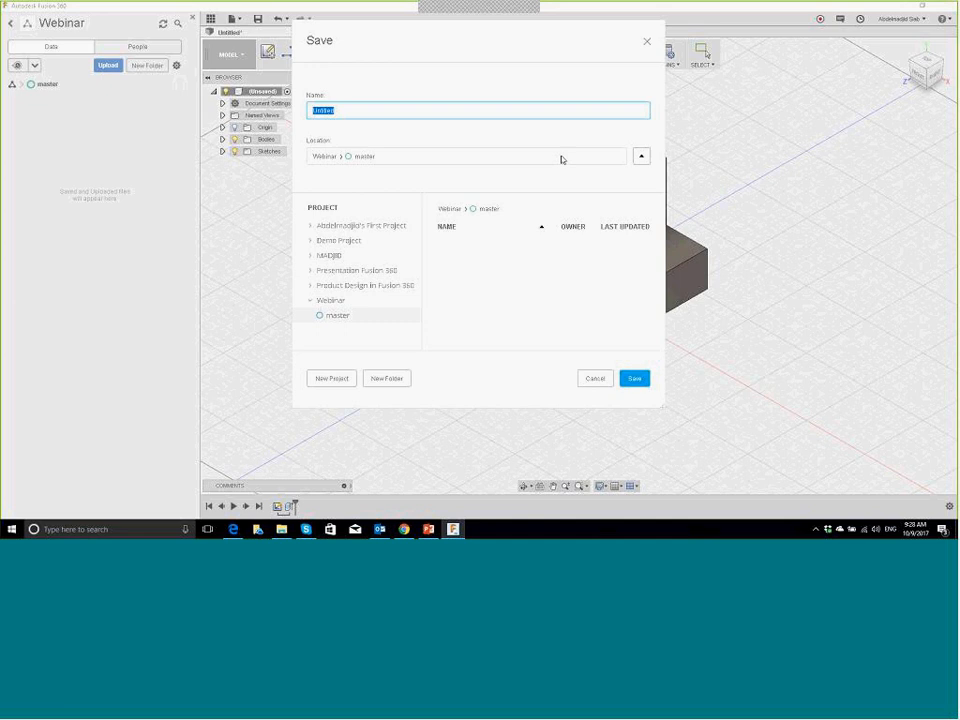
pyautogui.click(641, 156)
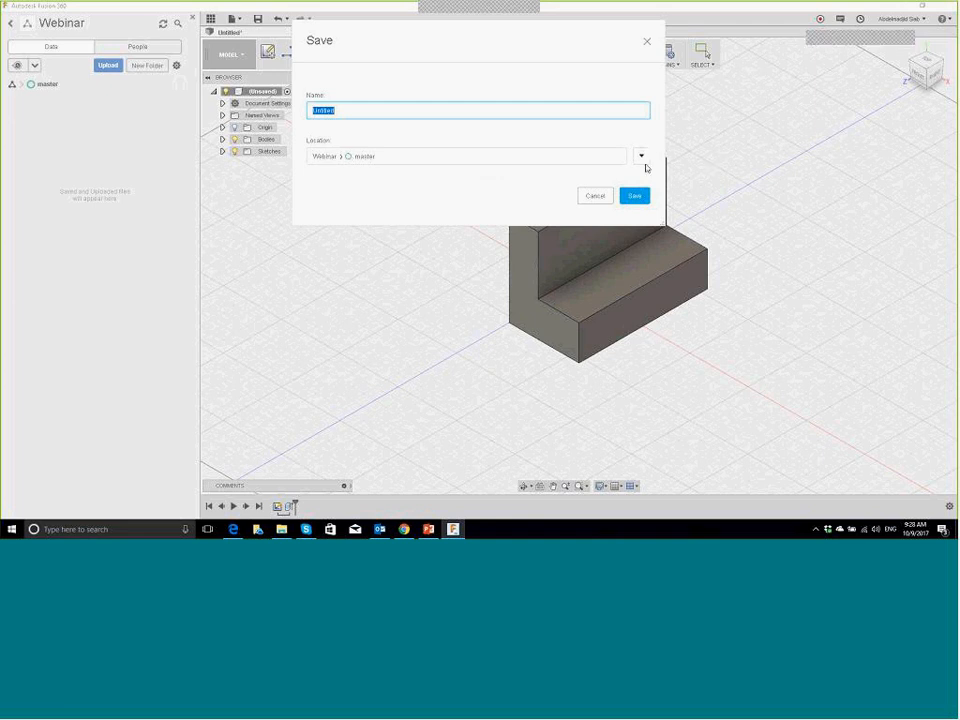
pyautogui.click(643, 159)
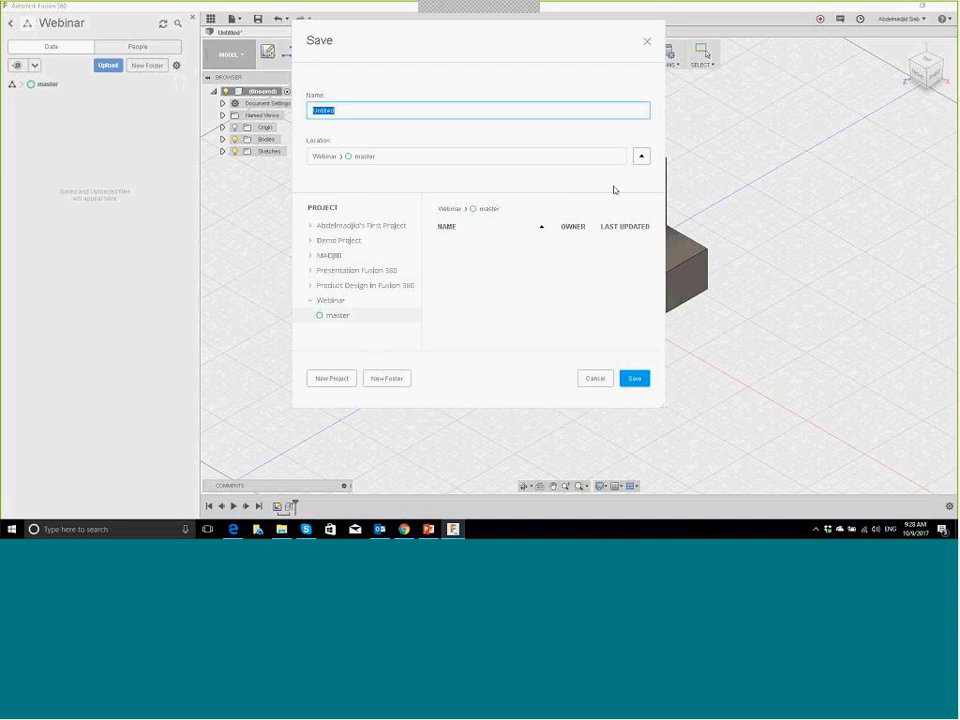
pyautogui.click(642, 157)
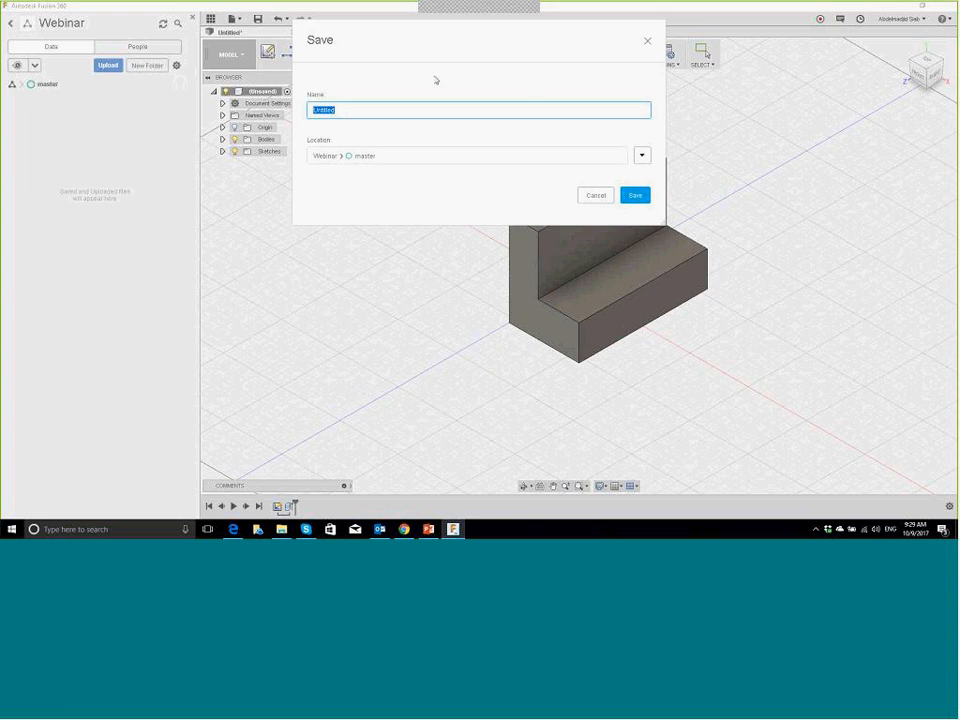
pyautogui.write('st')
pyautogui.write('del')
pyautogui.write(' Bra')
pyautogui.click(635, 195)
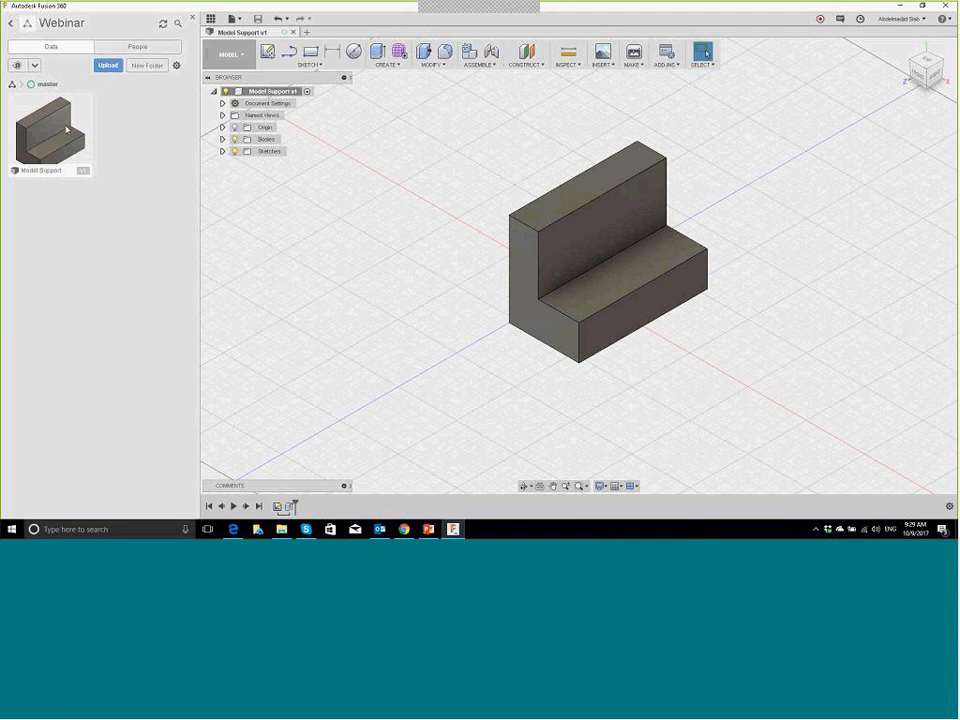
# Step: Turn on Share Public Link for Model Support, select the URL, then switch sharing off and close
pyautogui.rightClick(62, 133)
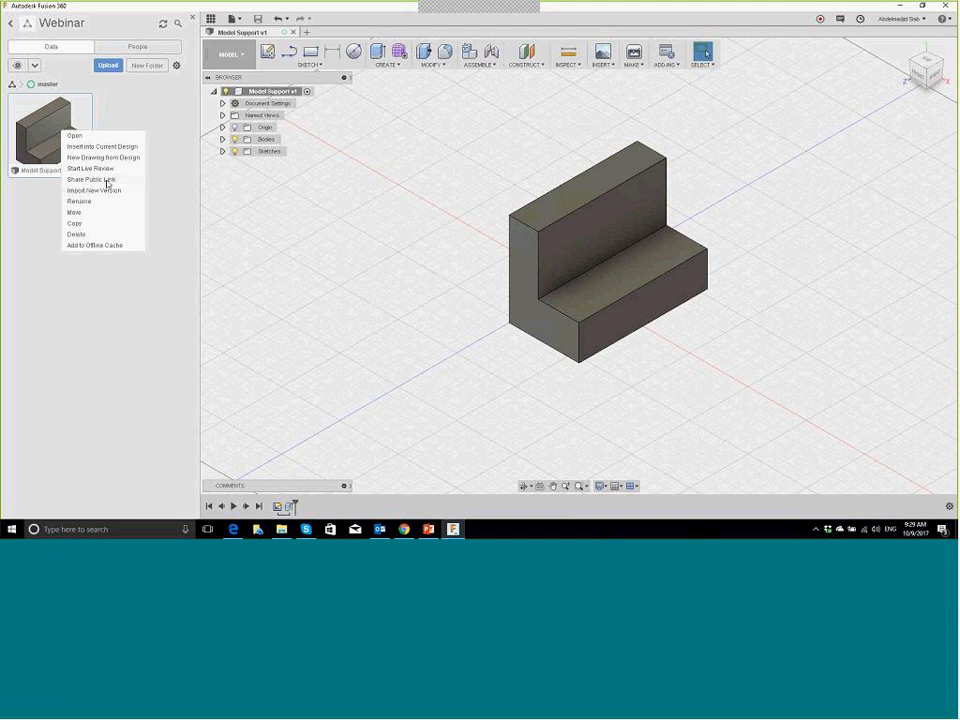
pyautogui.click(107, 180)
pyautogui.click(597, 240)
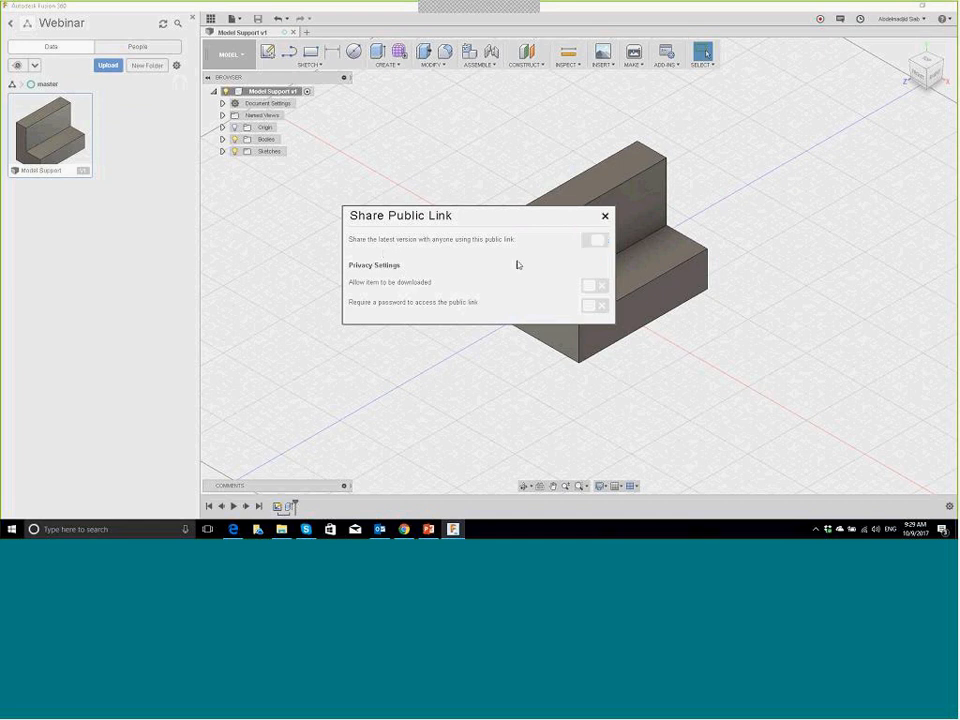
pyautogui.click(595, 240)
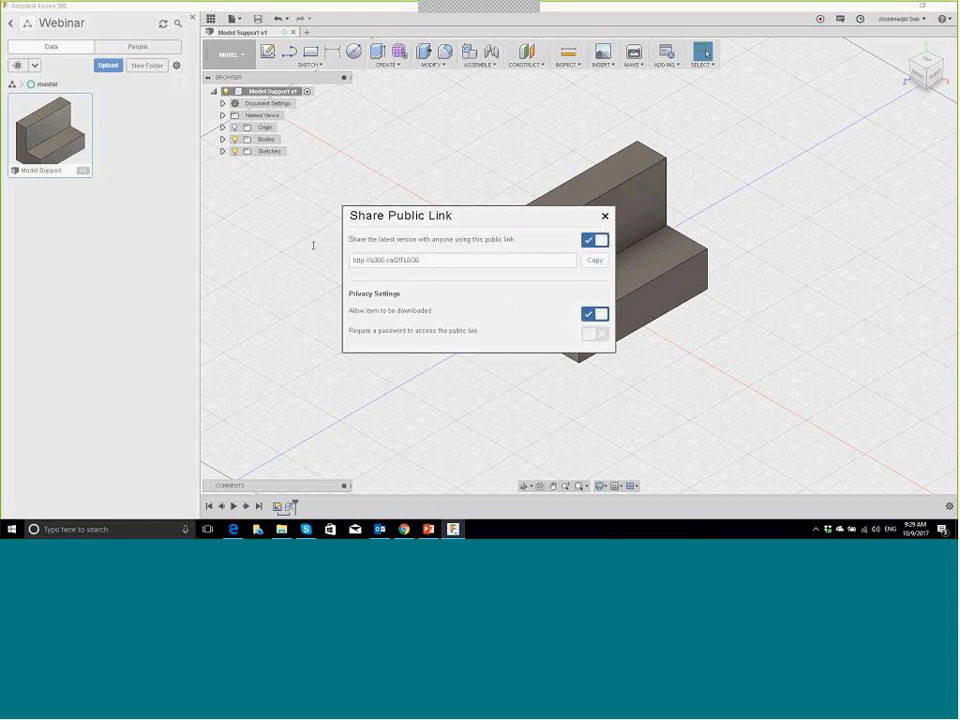
pyautogui.click(425, 260)
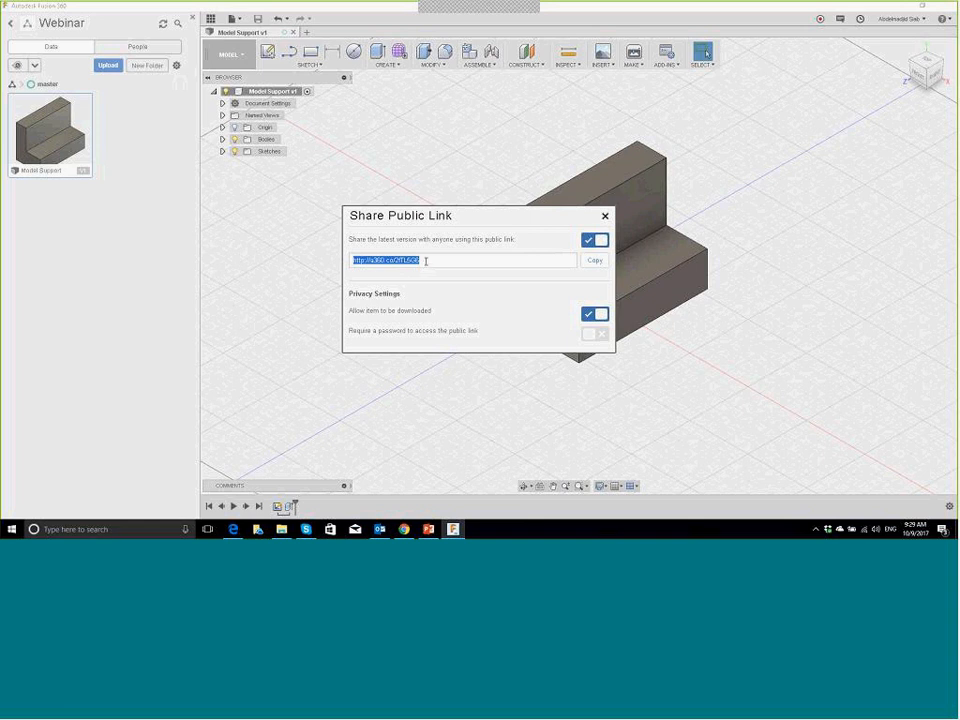
pyautogui.click(592, 245)
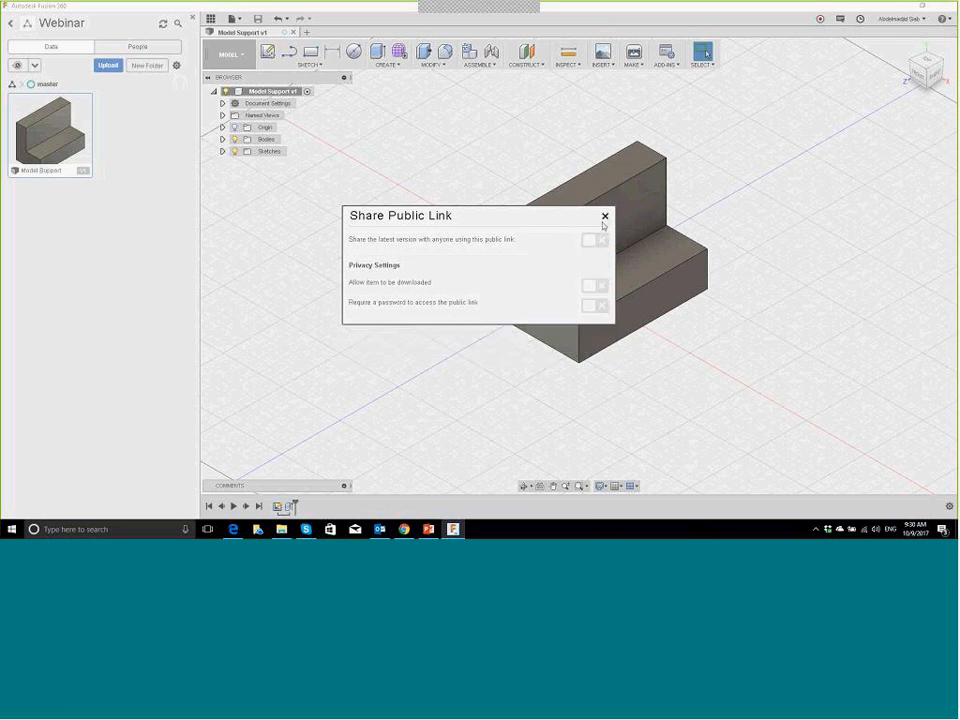
pyautogui.click(605, 216)
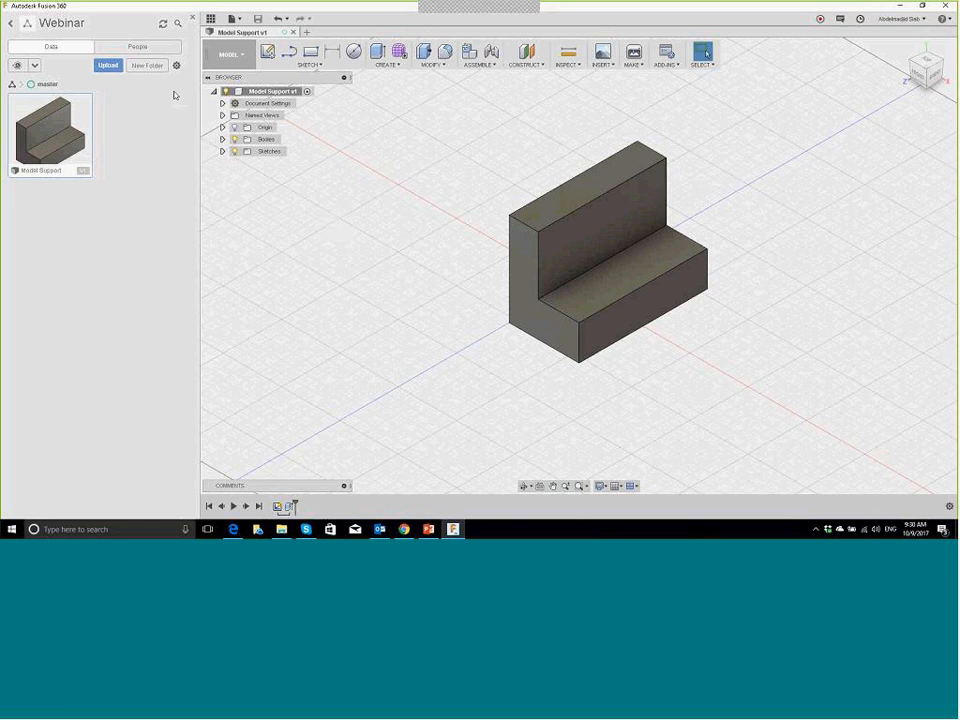
# Step: Invite a collaborator by entering their e-mail address on the People tab, then switch to Edge
pyautogui.click(139, 48)
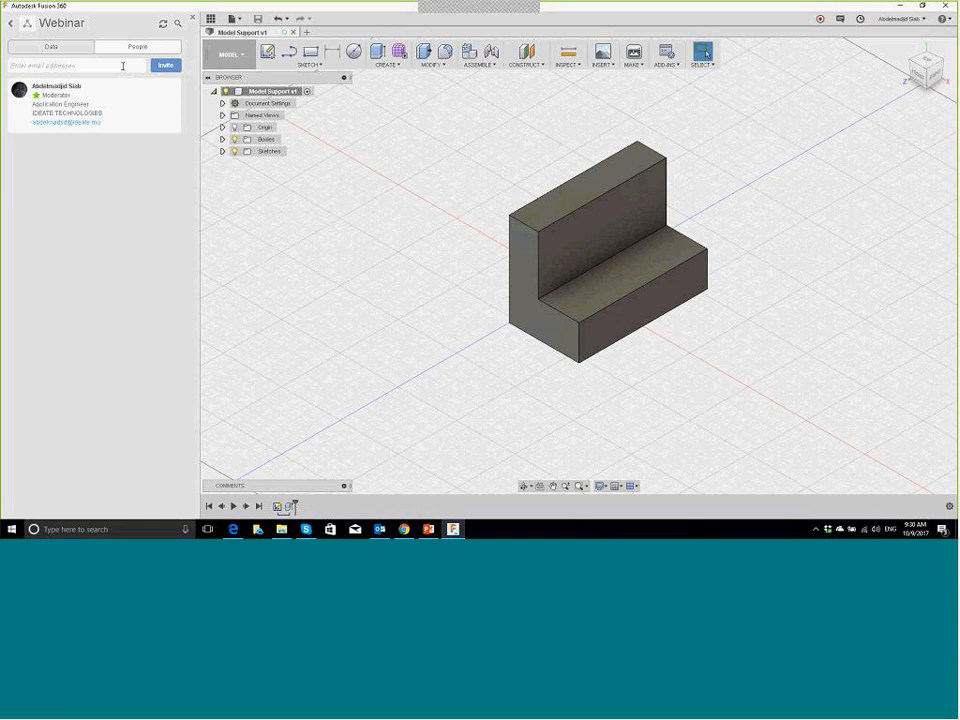
pyautogui.click(123, 66)
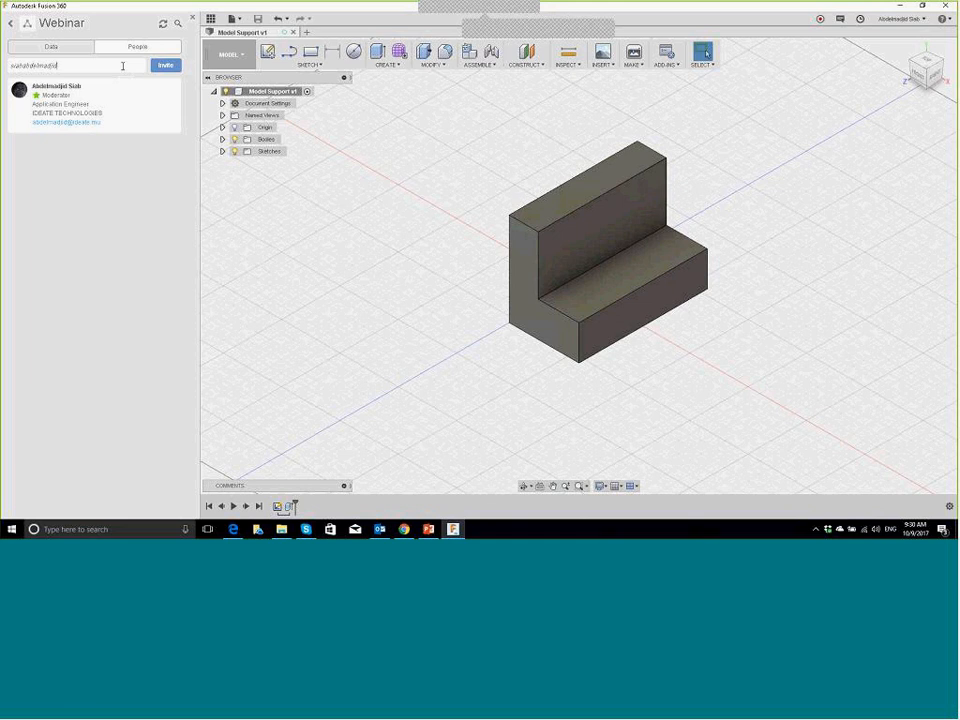
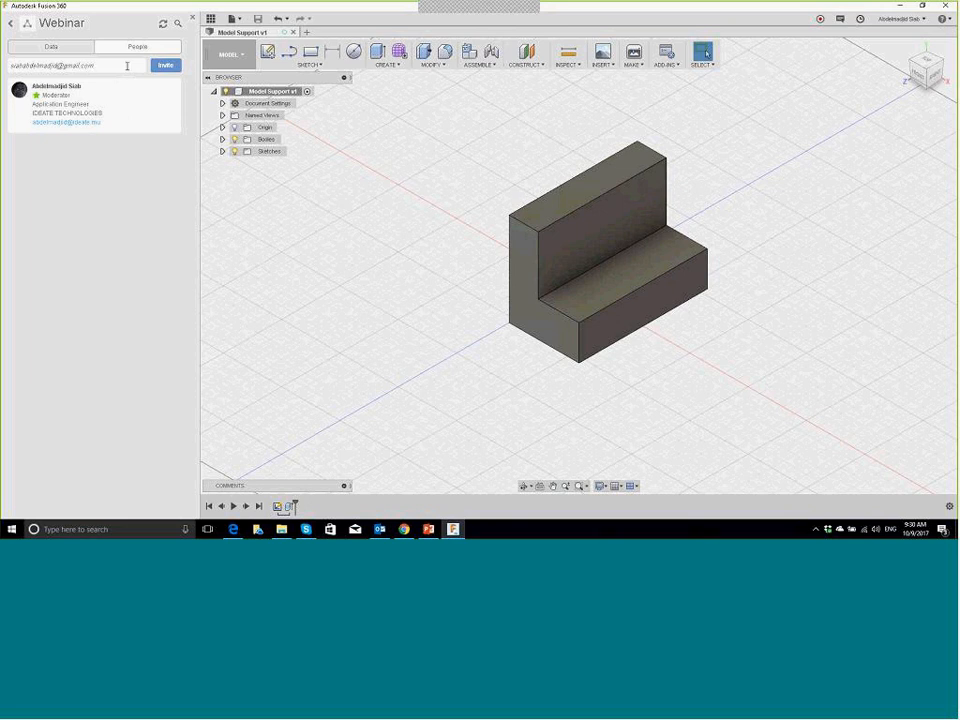
pyautogui.click(166, 66)
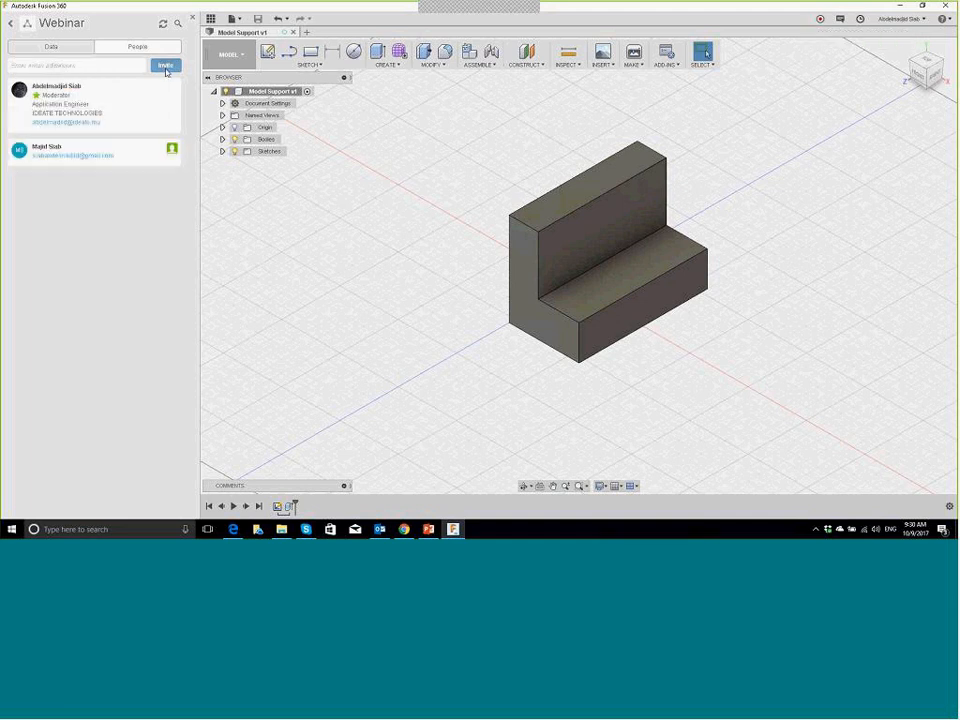
pyautogui.click(228, 535)
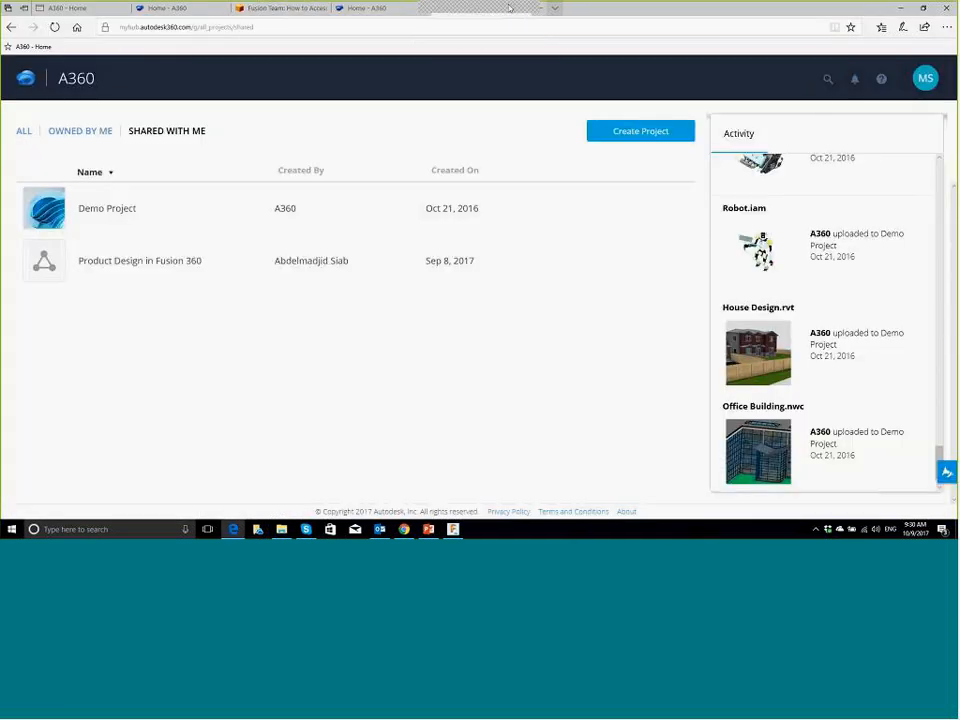
# Step: Move the Edge window beside Fusion 360, then minimise and restore it
pyautogui.moveTo(881, 8); pyautogui.dragTo(778, 80)
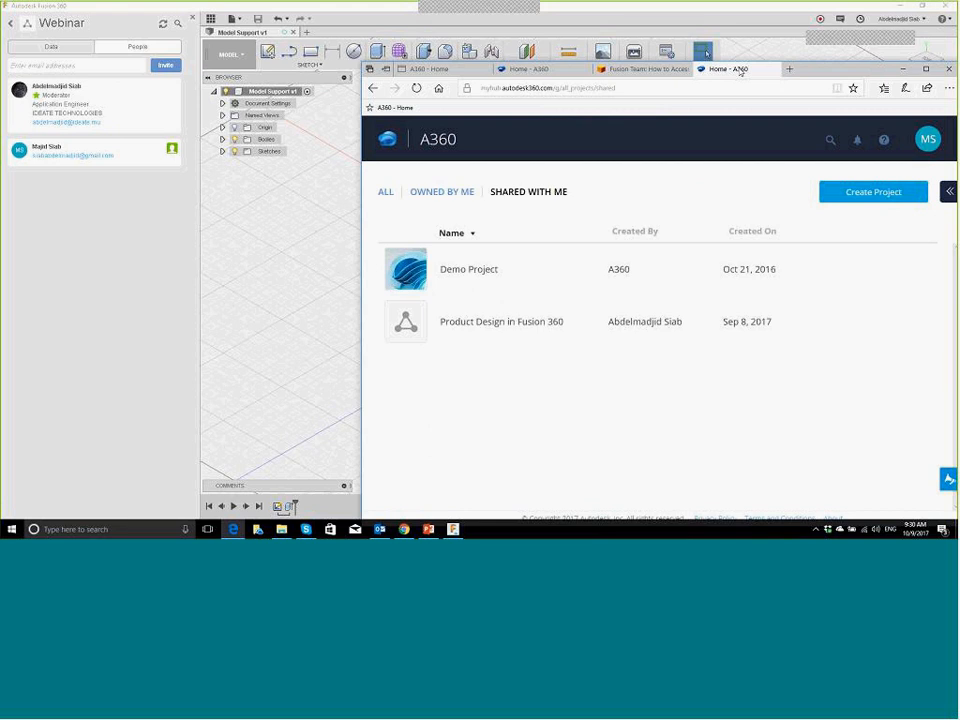
pyautogui.click(232, 530)
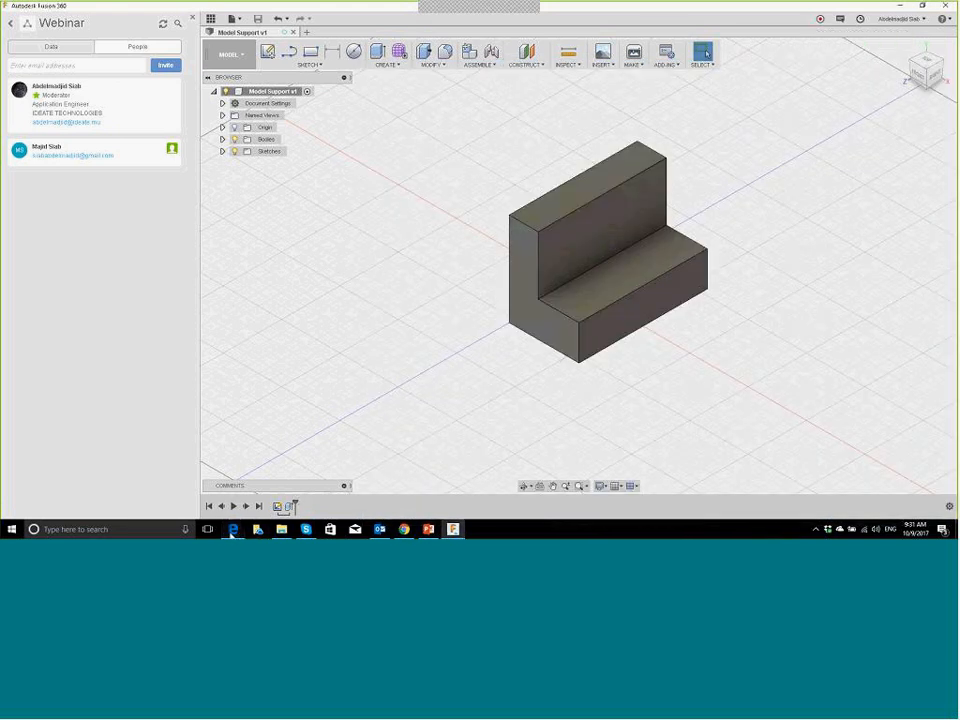
pyautogui.click(232, 530)
# Step: Close the three old A360 tabs and relaunch Edge maximised on a fresh Start page
pyautogui.click(685, 69)
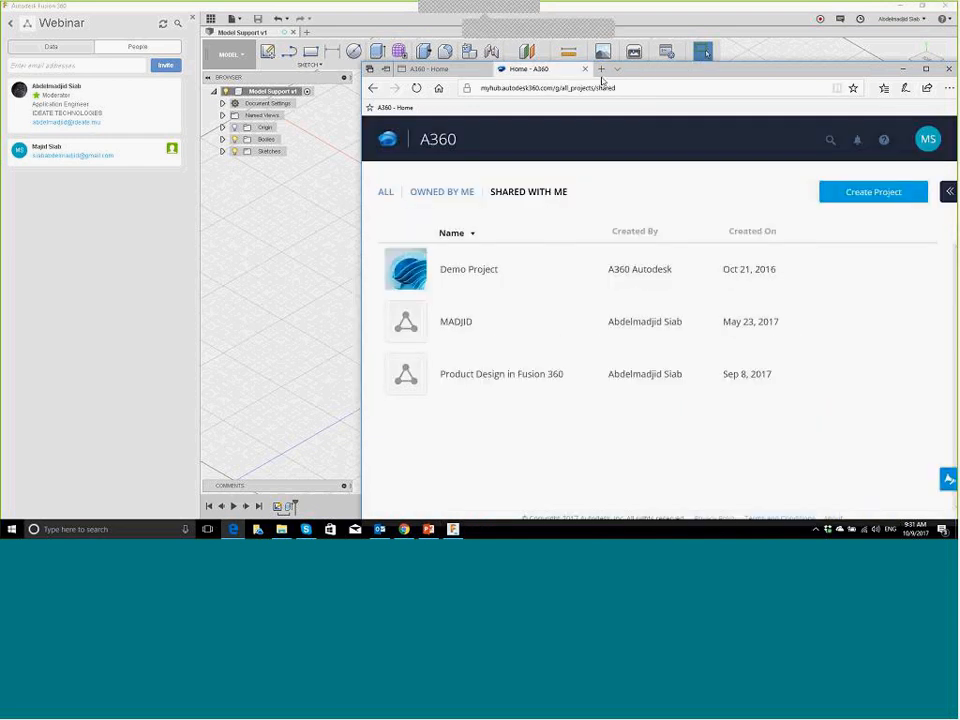
pyautogui.click(584, 70)
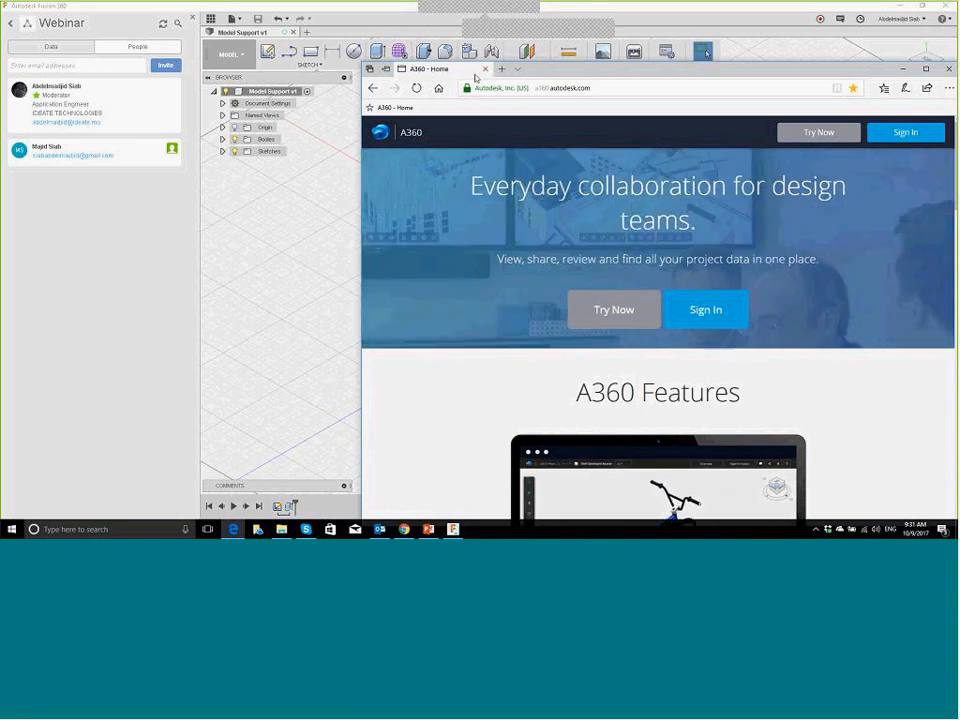
pyautogui.click(486, 69)
pyautogui.click(233, 530)
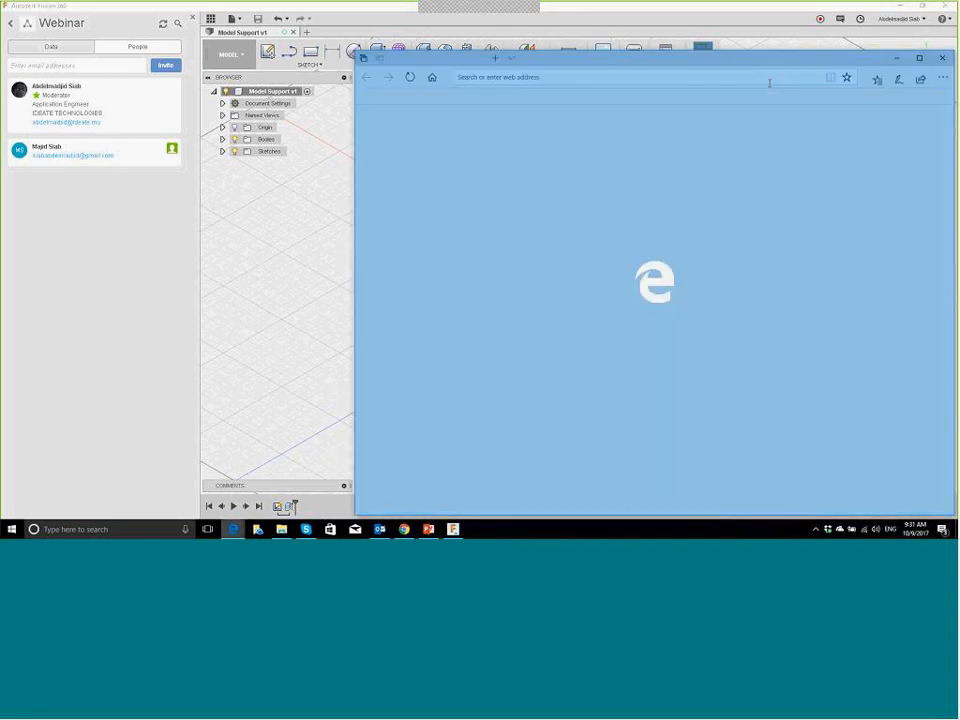
pyautogui.click(917, 58)
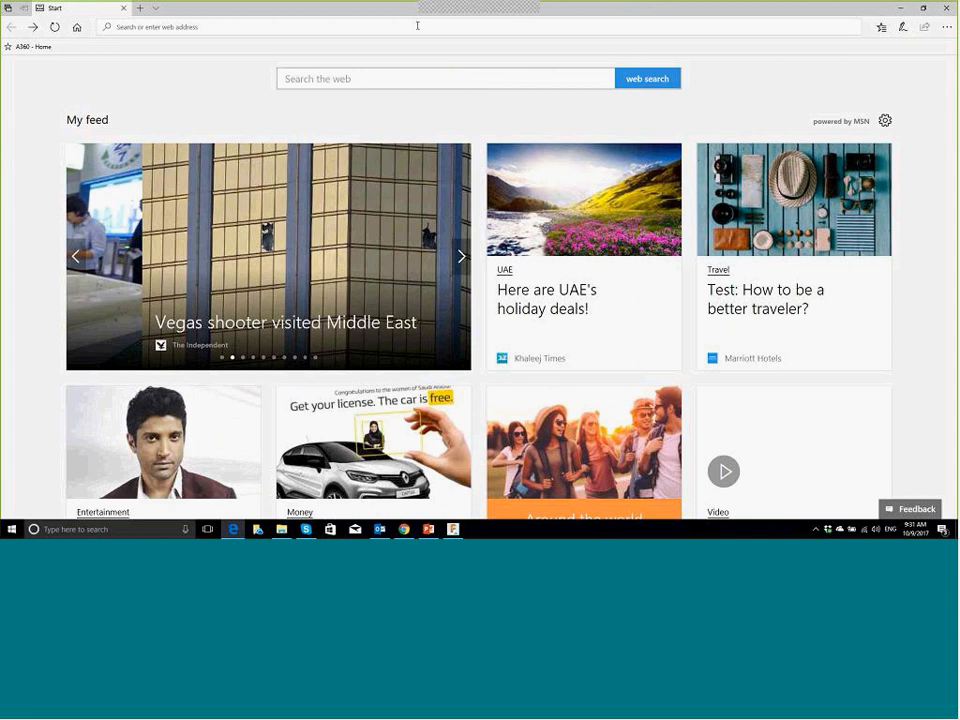
# Step: Load autodesk.com in Edge and open A360 from the sign-in options
pyautogui.click(418, 26)
pyautogui.write('autod')
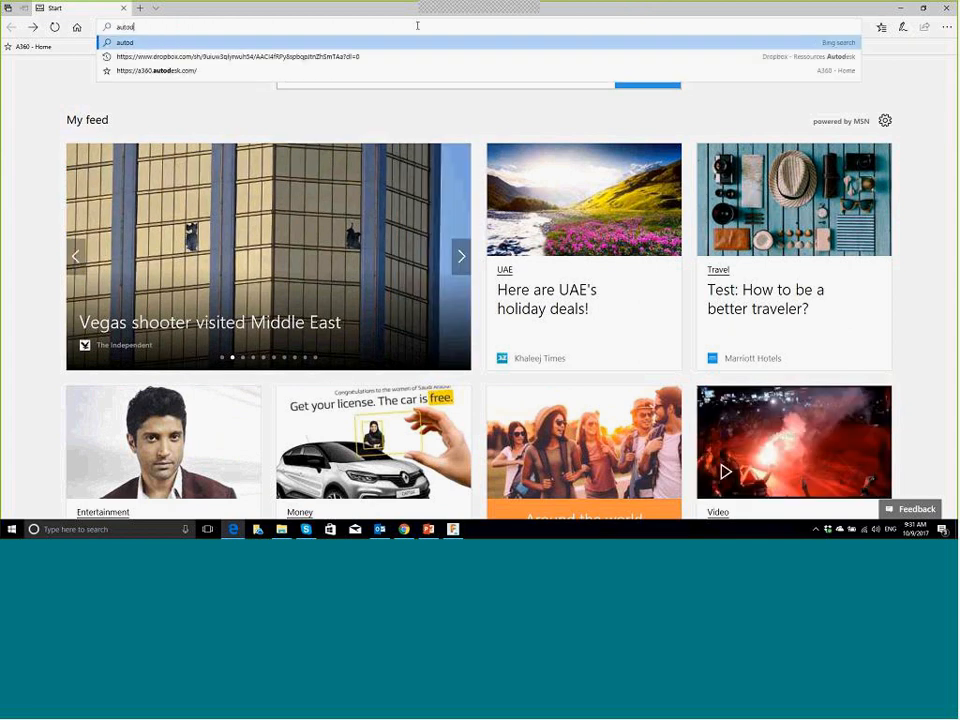
pyautogui.write('esk.com')
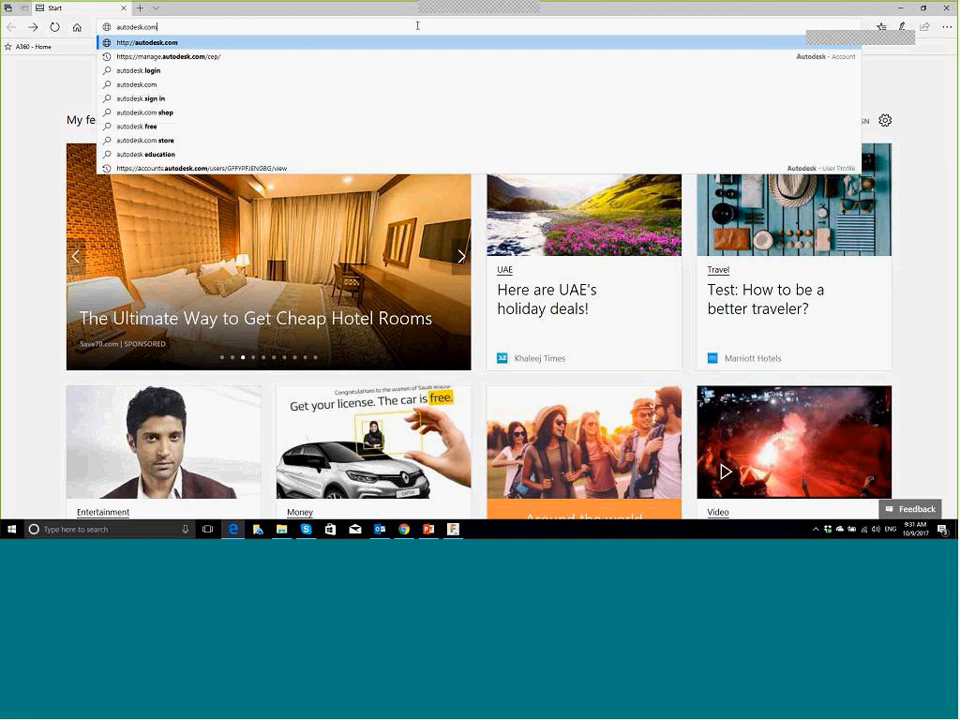
pyautogui.press('Return')
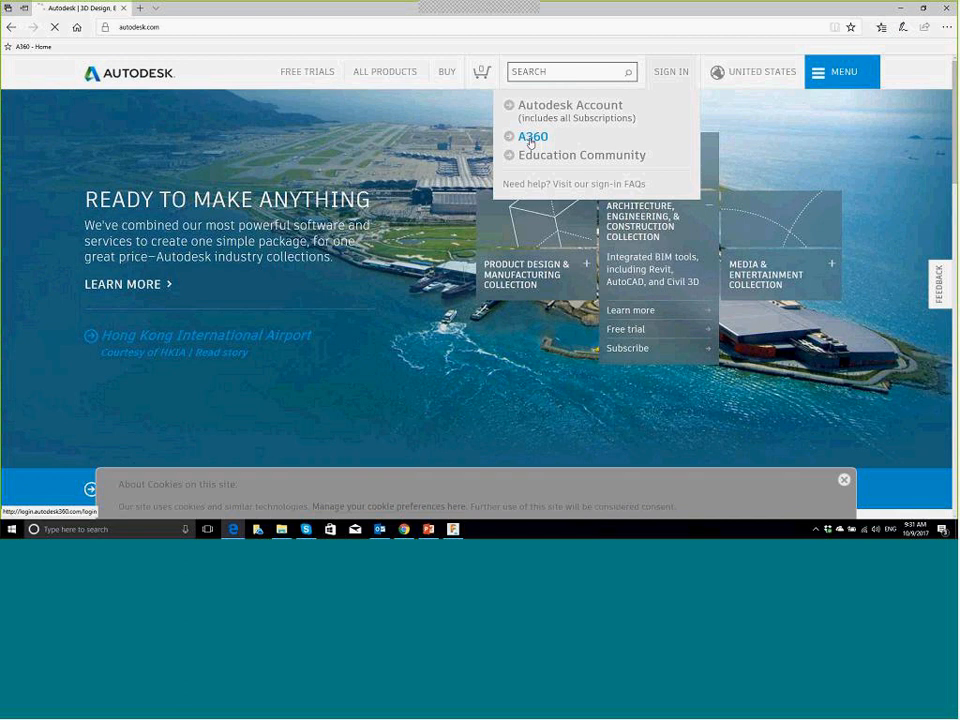
pyautogui.click(531, 140)
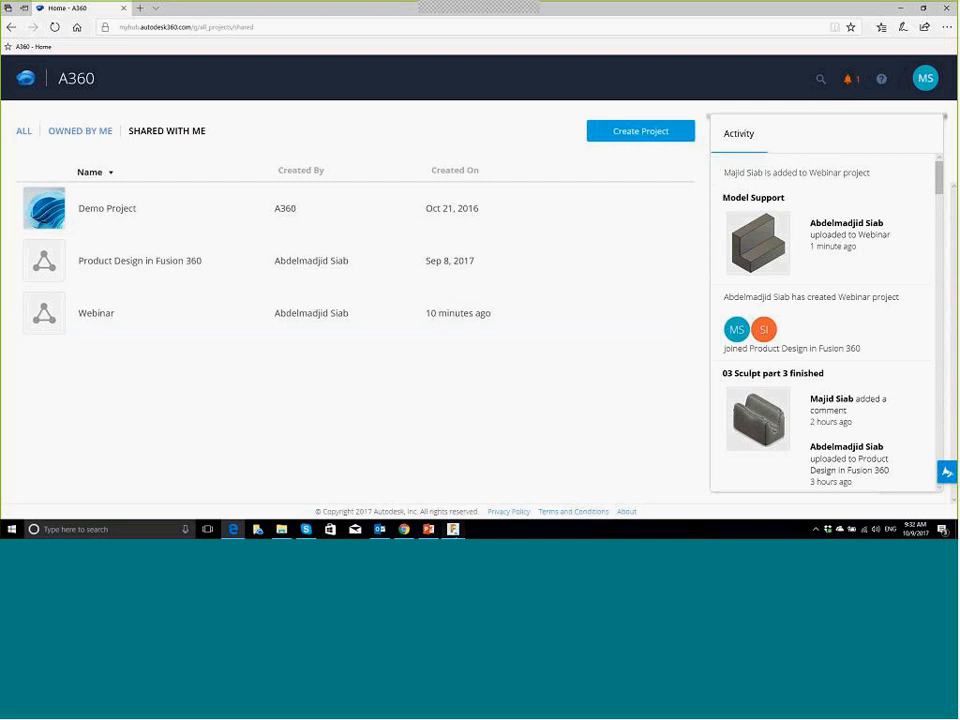
# Step: Open the Webinar project from the 'added you to Webinar' notification and close the notification list
pyautogui.click(454, 531)
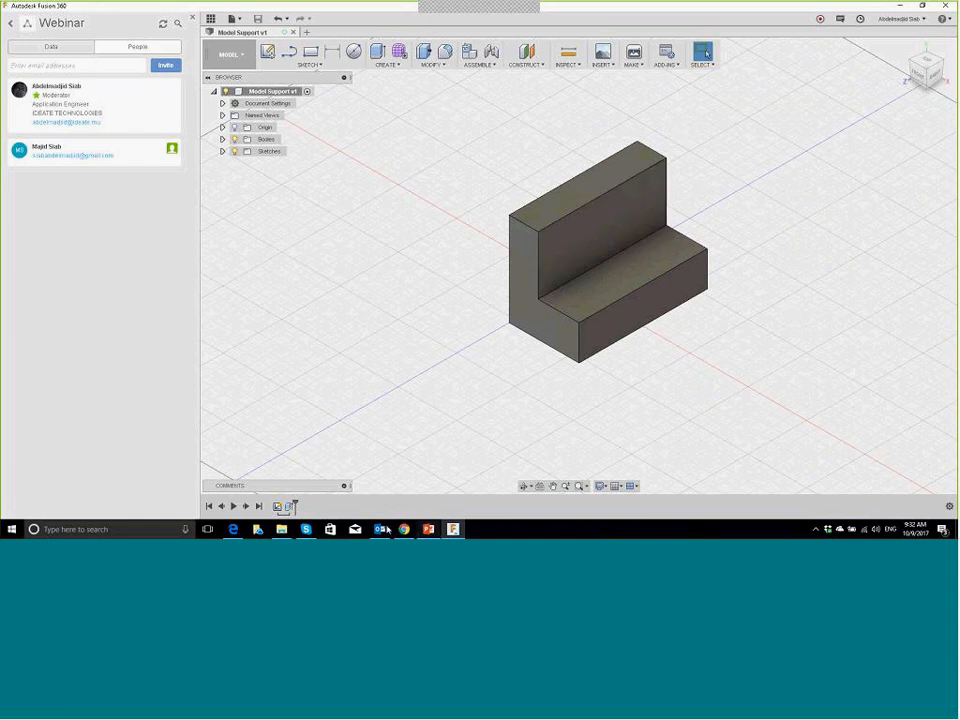
pyautogui.click(233, 530)
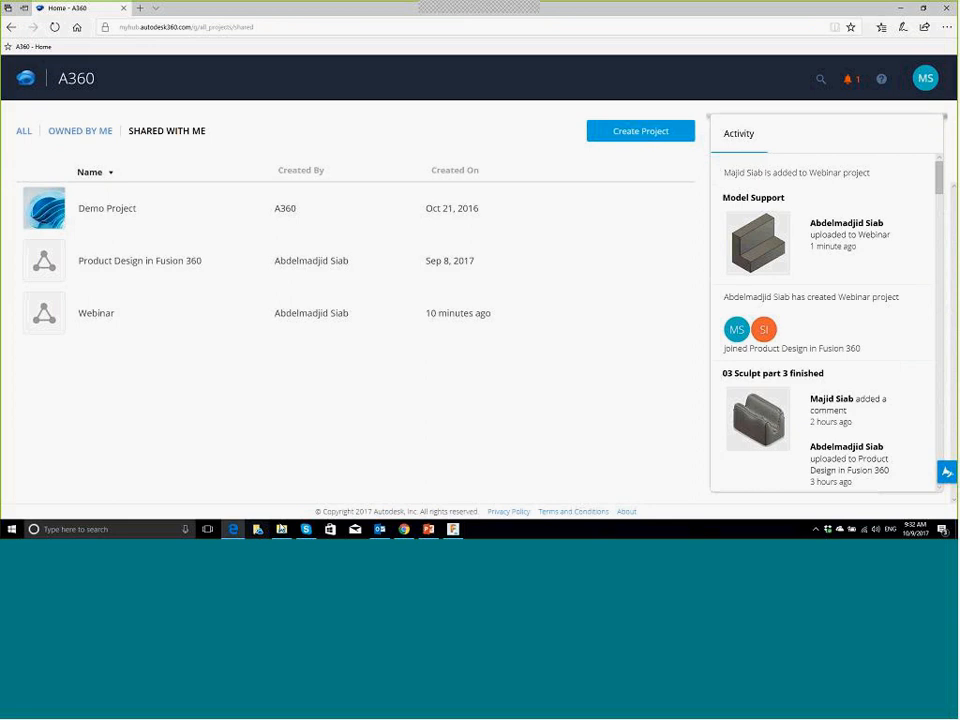
pyautogui.click(849, 80)
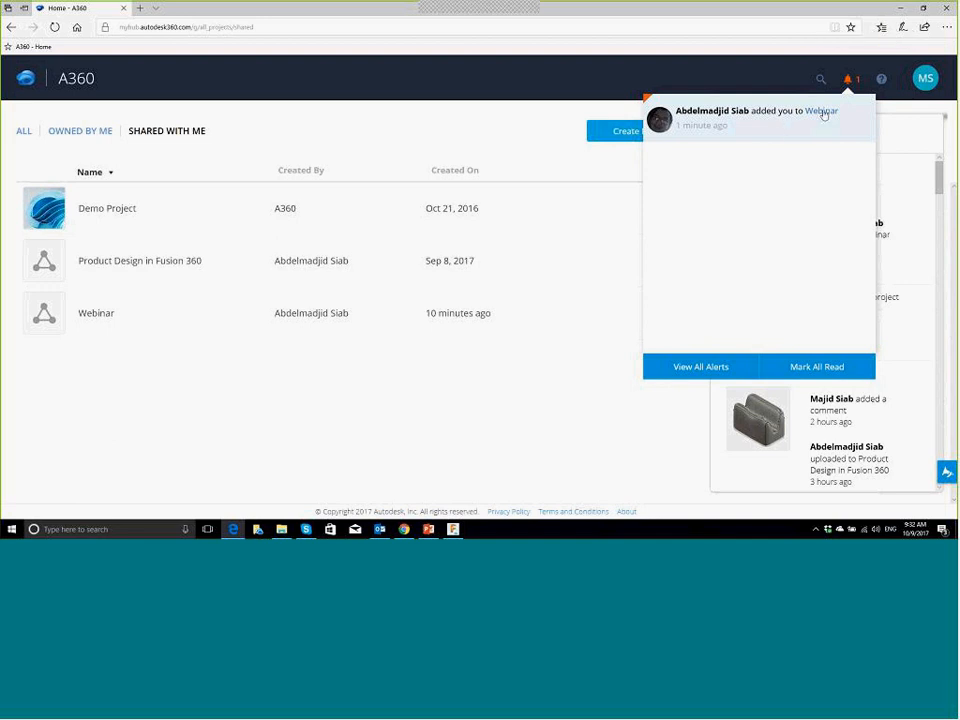
pyautogui.click(822, 112)
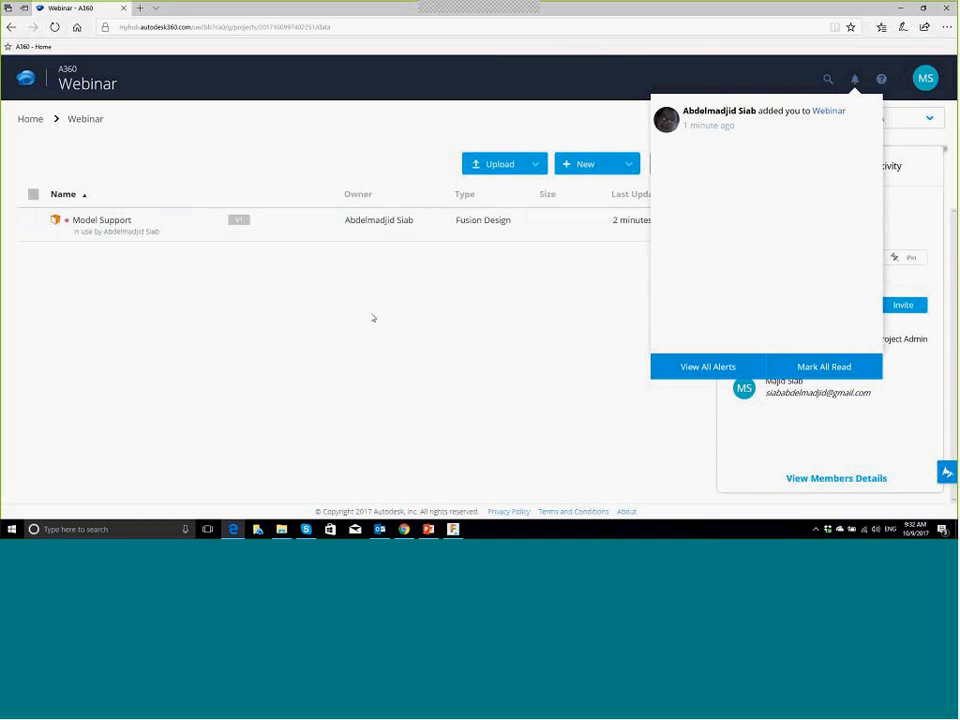
pyautogui.click(630, 272)
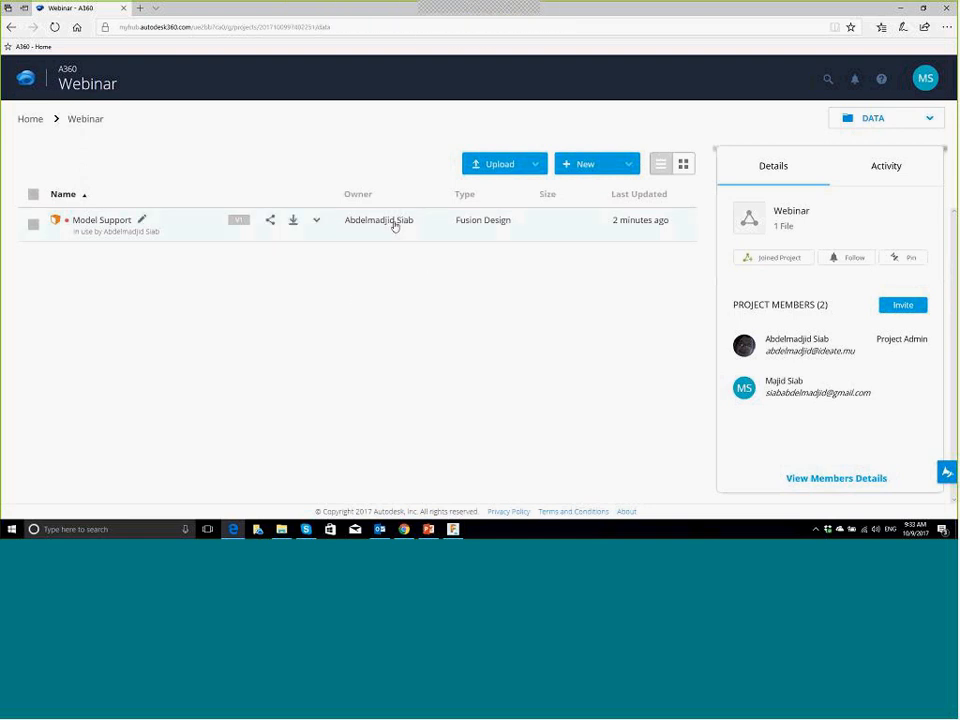
# Step: Open the Model Support file's details page, then its View and comment viewer
pyautogui.click(100, 223)
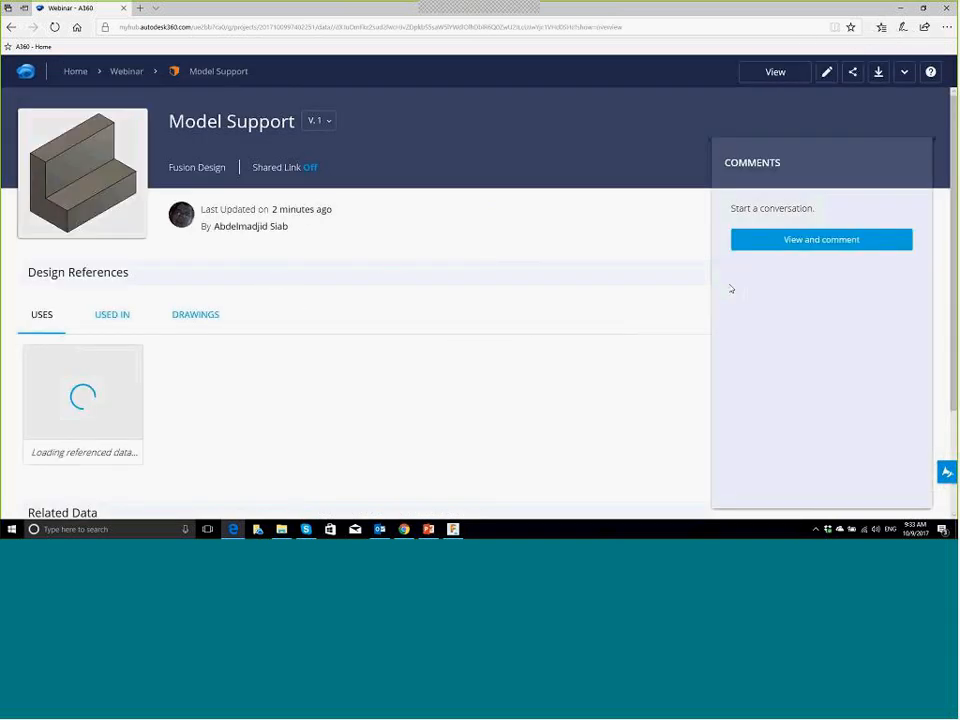
pyautogui.click(804, 246)
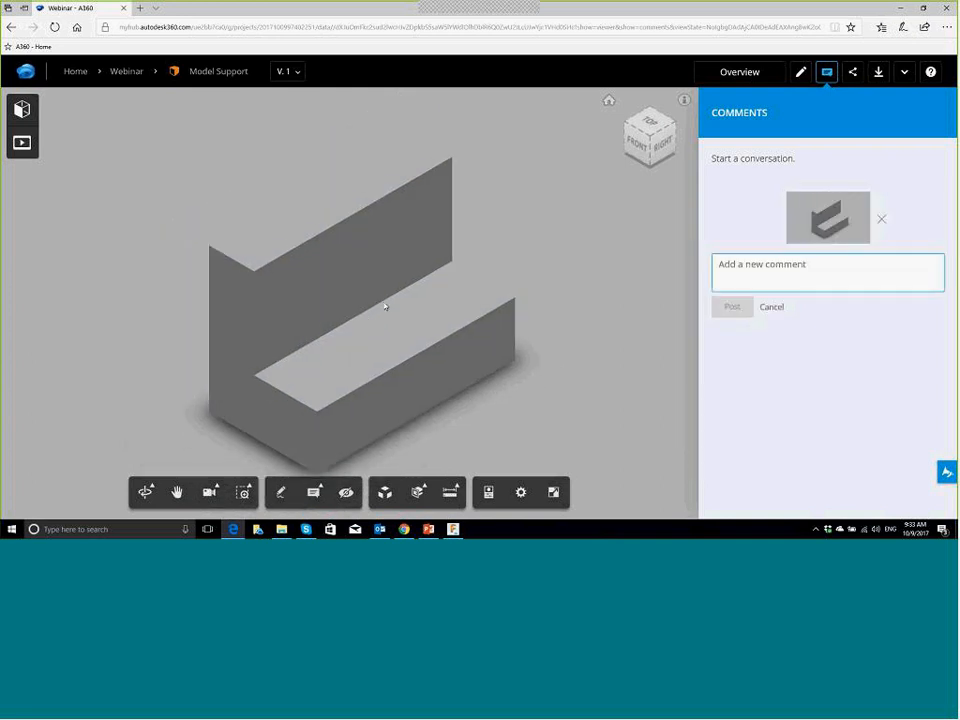
# Step: Measure the back face's vertical edge at 50.0 mm and start markup mode
pyautogui.click(450, 493)
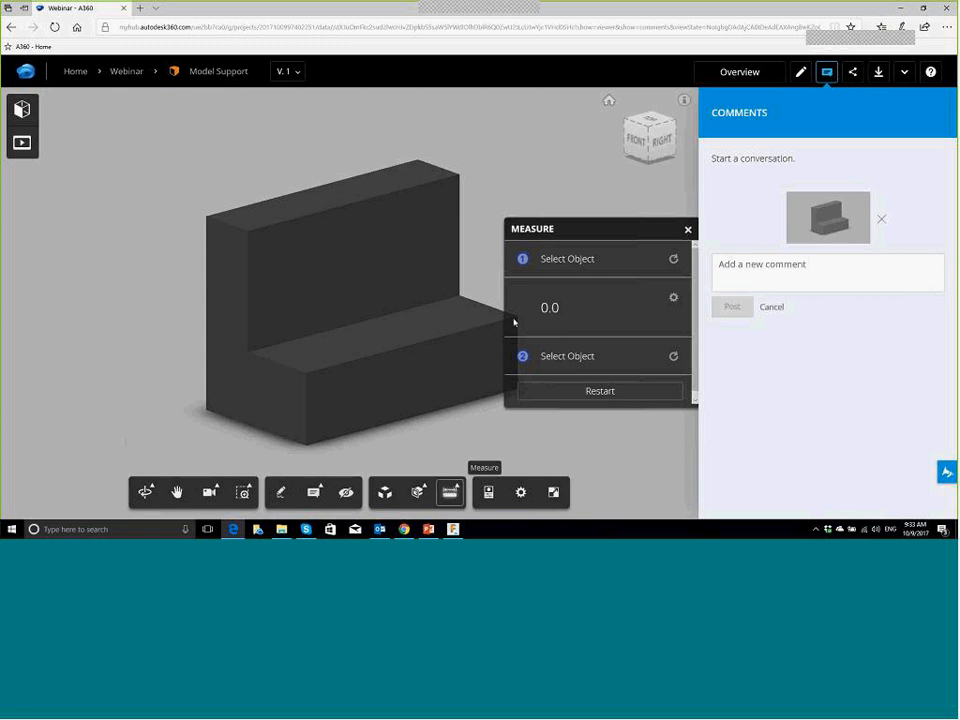
pyautogui.click(459, 212)
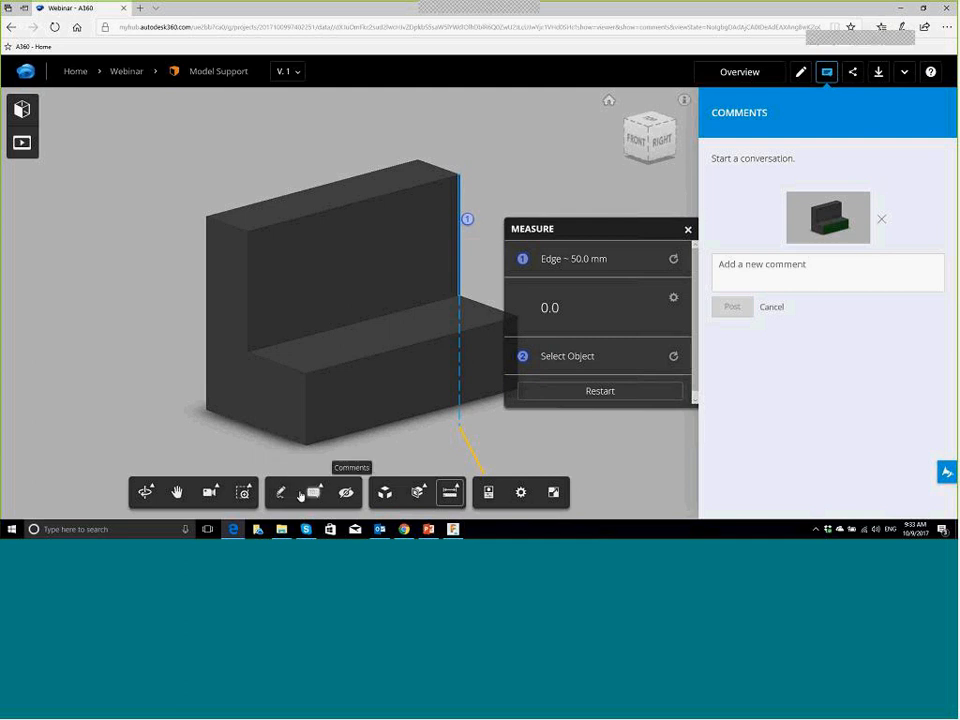
pyautogui.click(283, 494)
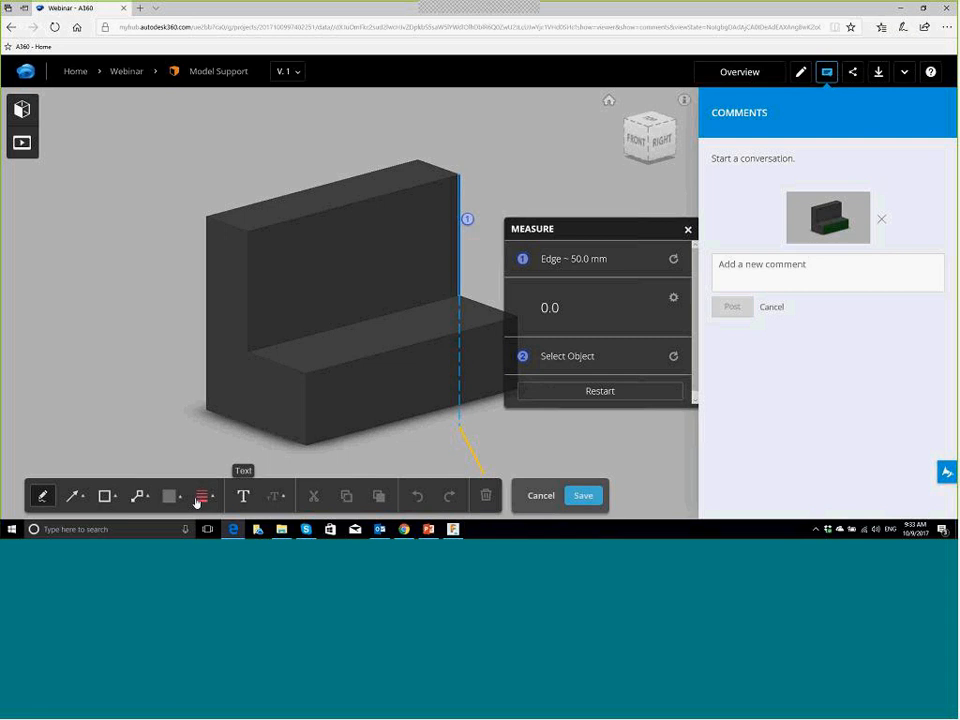
# Step: Draw an arrow pointing at the measured edge and delete the misplaced first arrow
pyautogui.click(72, 497)
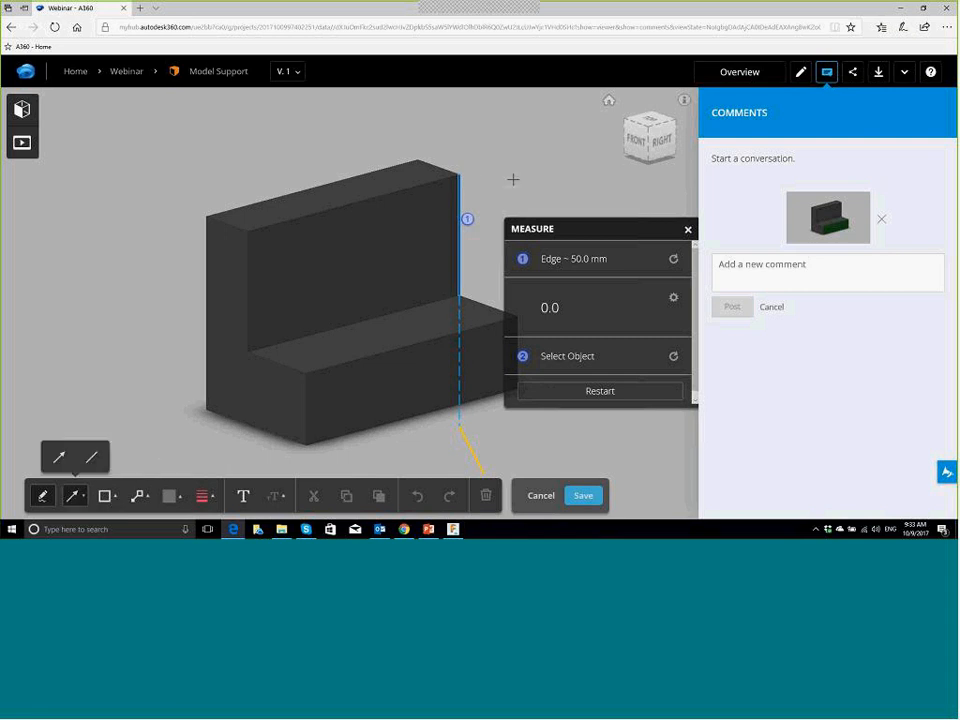
pyautogui.moveTo(546, 151); pyautogui.dragTo(478, 180)
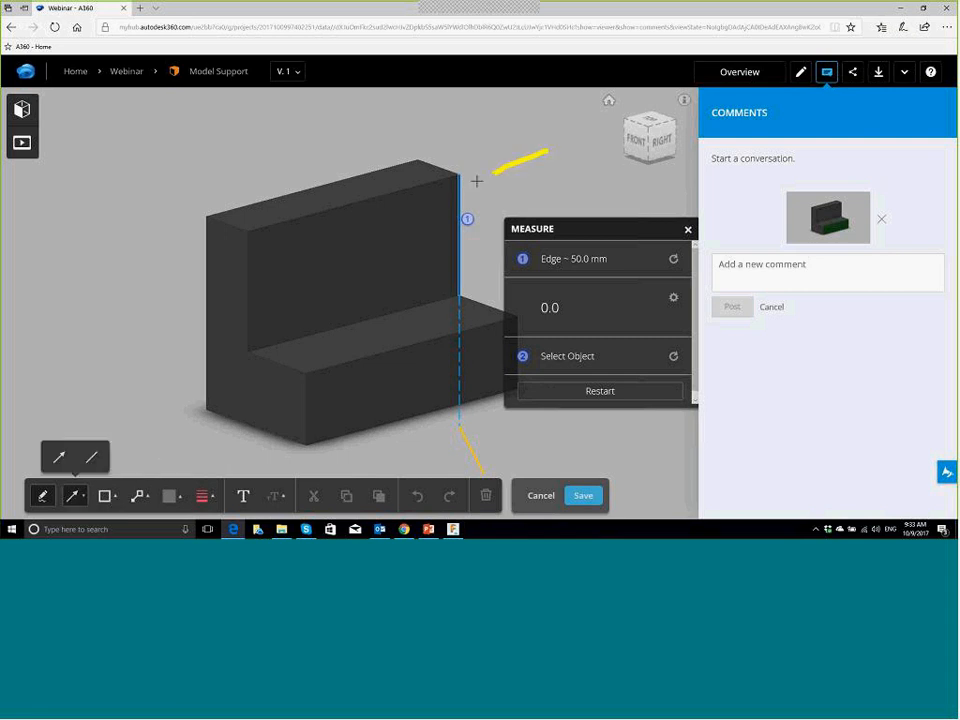
pyautogui.click(56, 458)
pyautogui.moveTo(541, 194); pyautogui.dragTo(466, 211)
pyautogui.press('Escape')
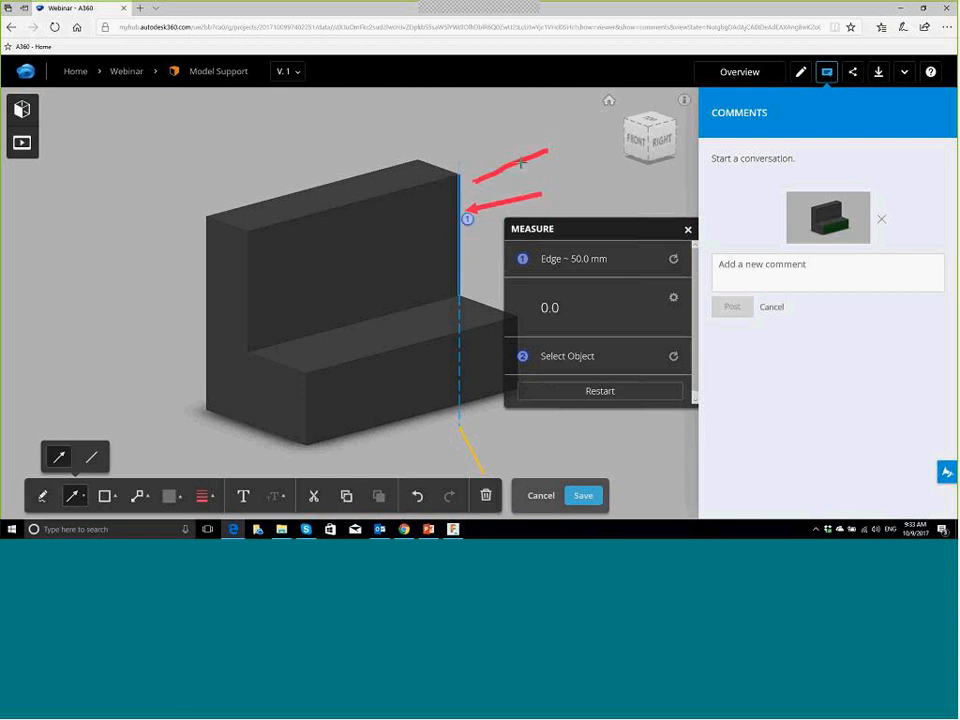
pyautogui.click(523, 157)
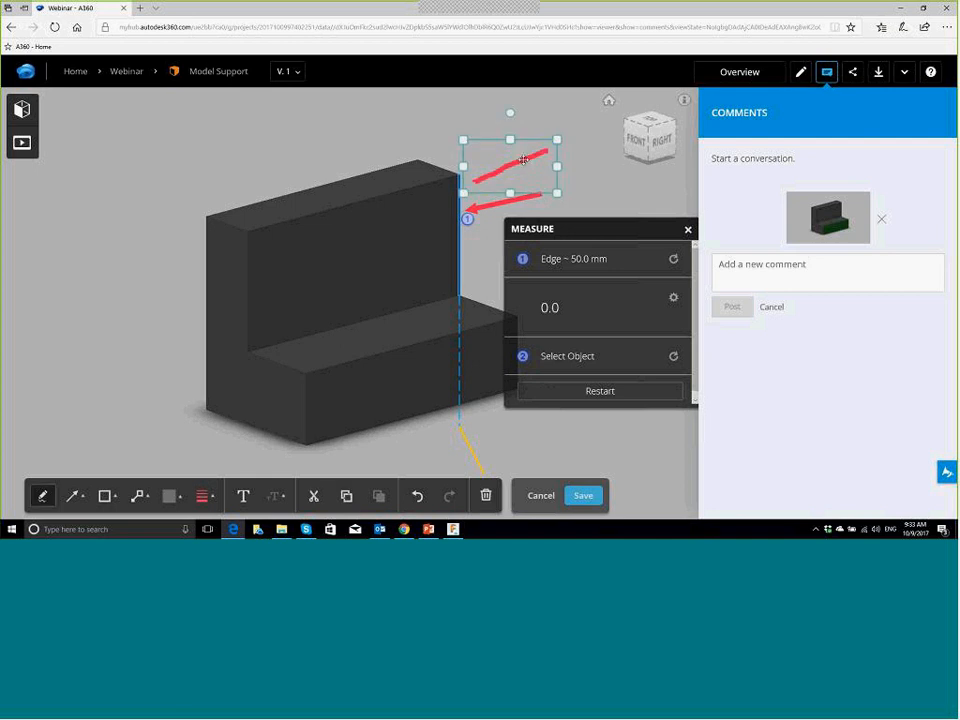
pyautogui.press('Delete')
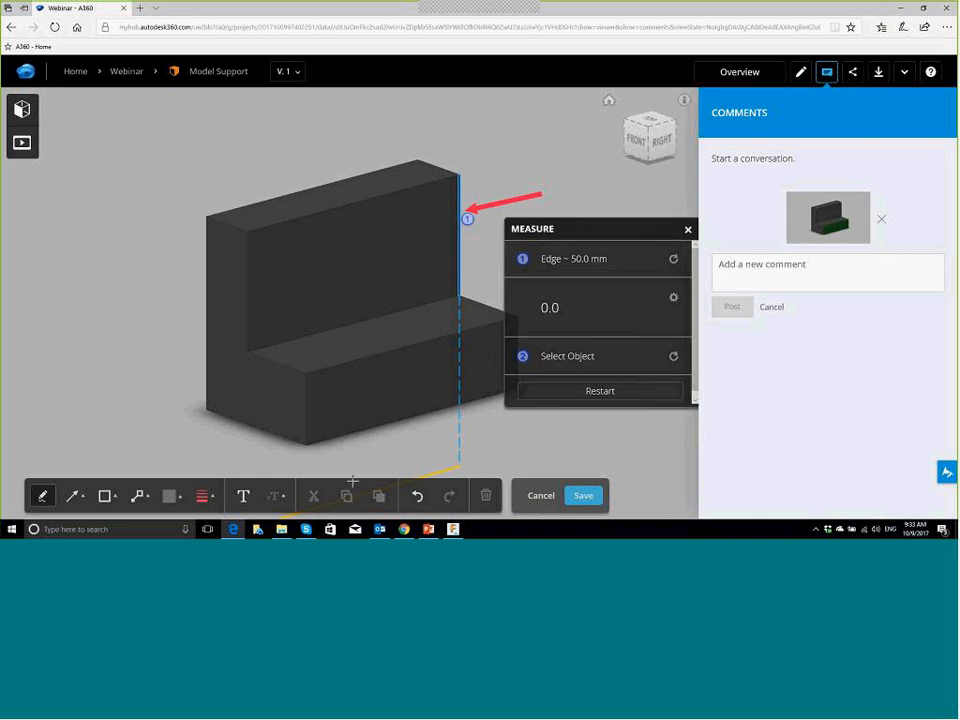
# Step: Add the text label '60 Au lieu de 50' above the arrow and save the markup
pyautogui.click(242, 497)
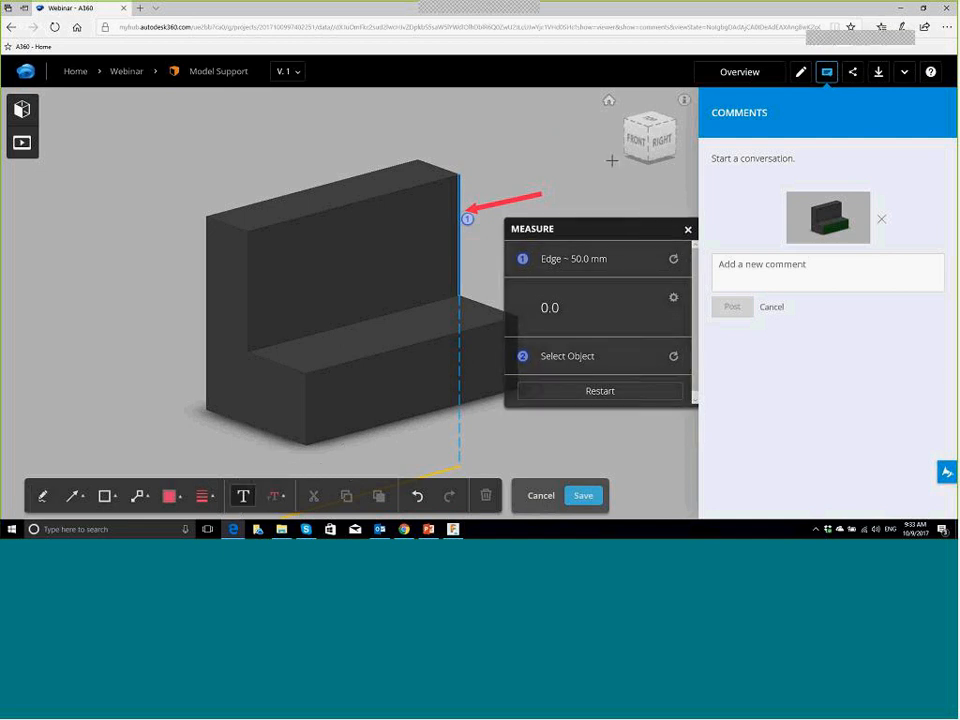
pyautogui.click(502, 145)
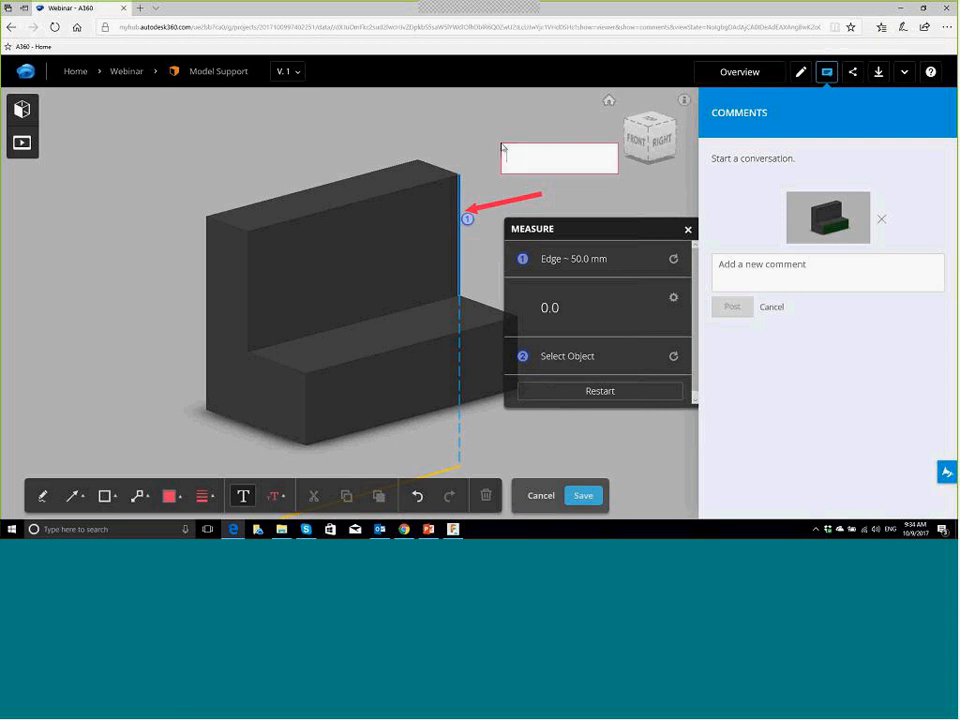
pyautogui.write('60 Au lieu')
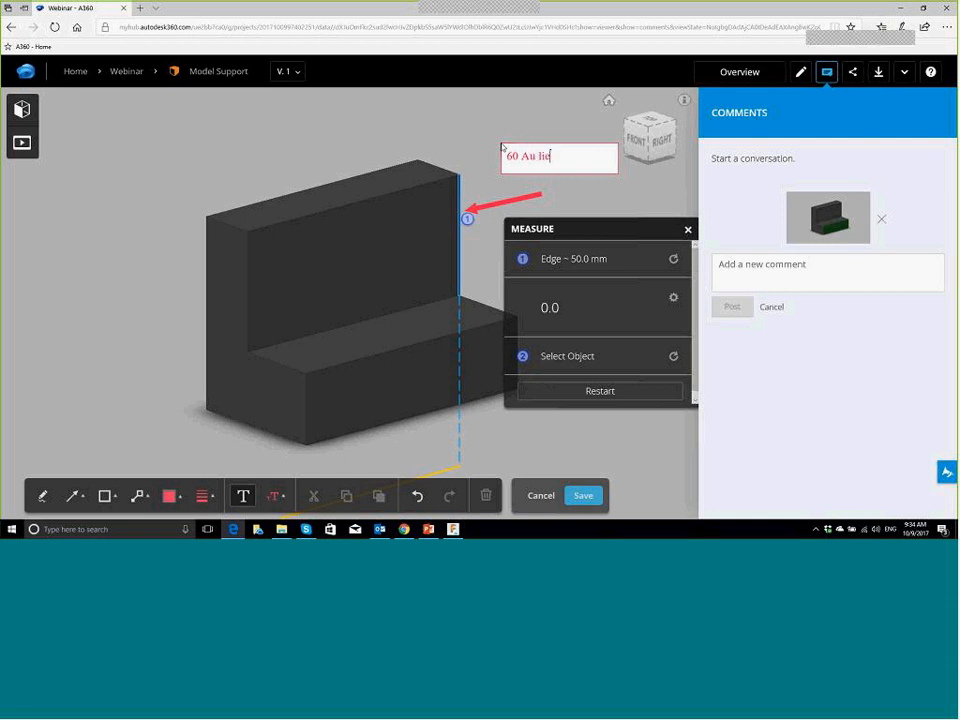
pyautogui.press('BackSpace')
pyautogui.press('BackSpace')
pyautogui.press('BackSpace')
pyautogui.press('BackSpace')
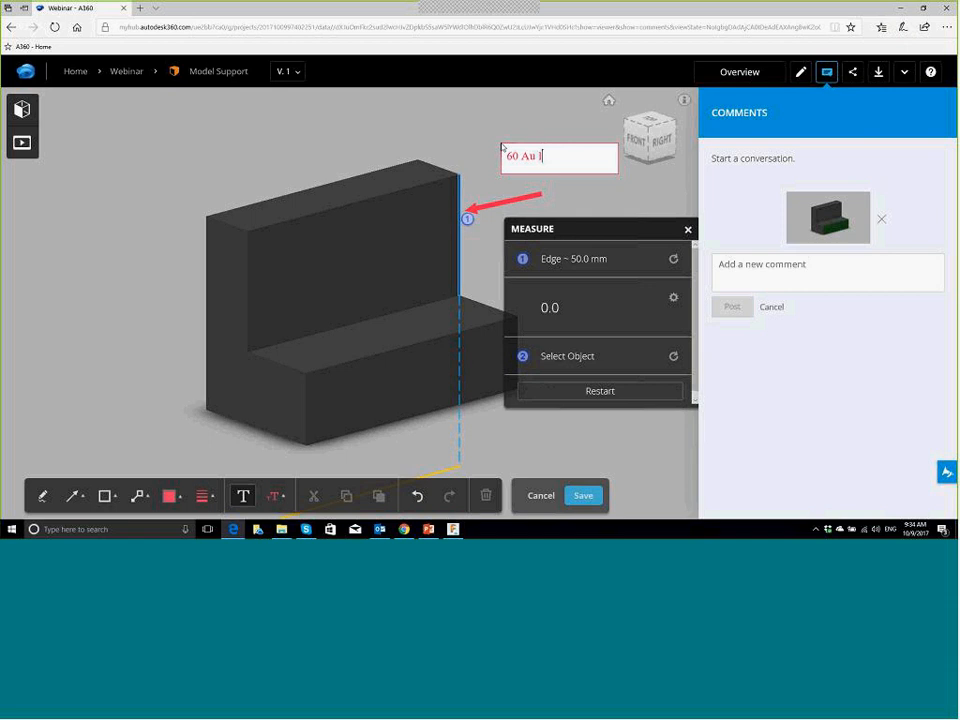
pyautogui.write('ieu de 50')
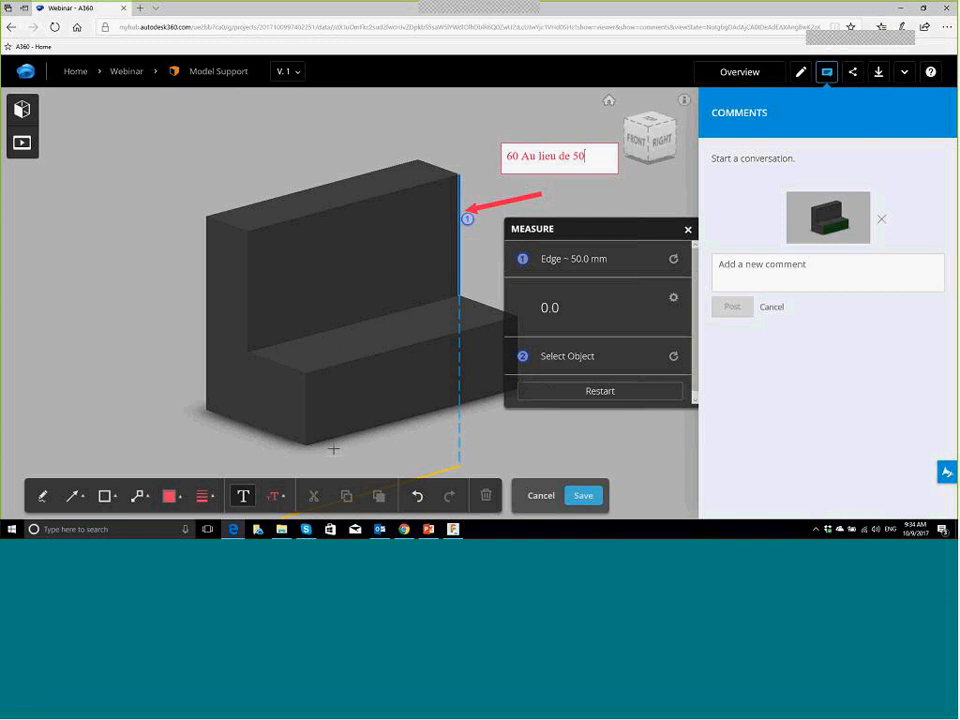
pyautogui.click(592, 503)
pyautogui.click(583, 496)
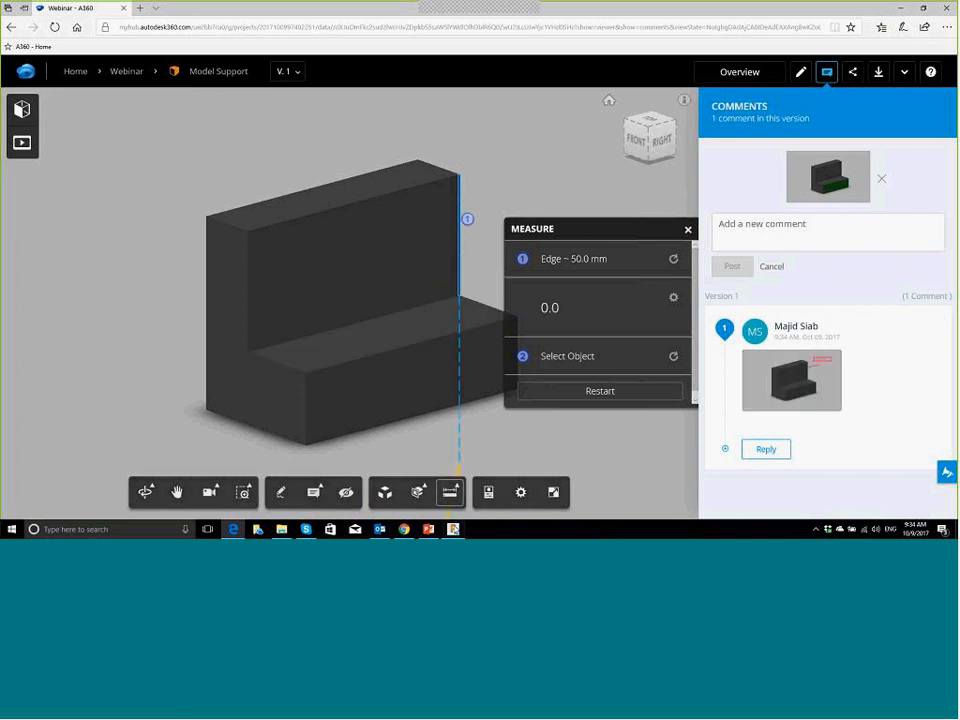
# Step: Show the Data panel and expanded Comments in Fusion 360, then return to the A360 viewer
pyautogui.click(453, 529)
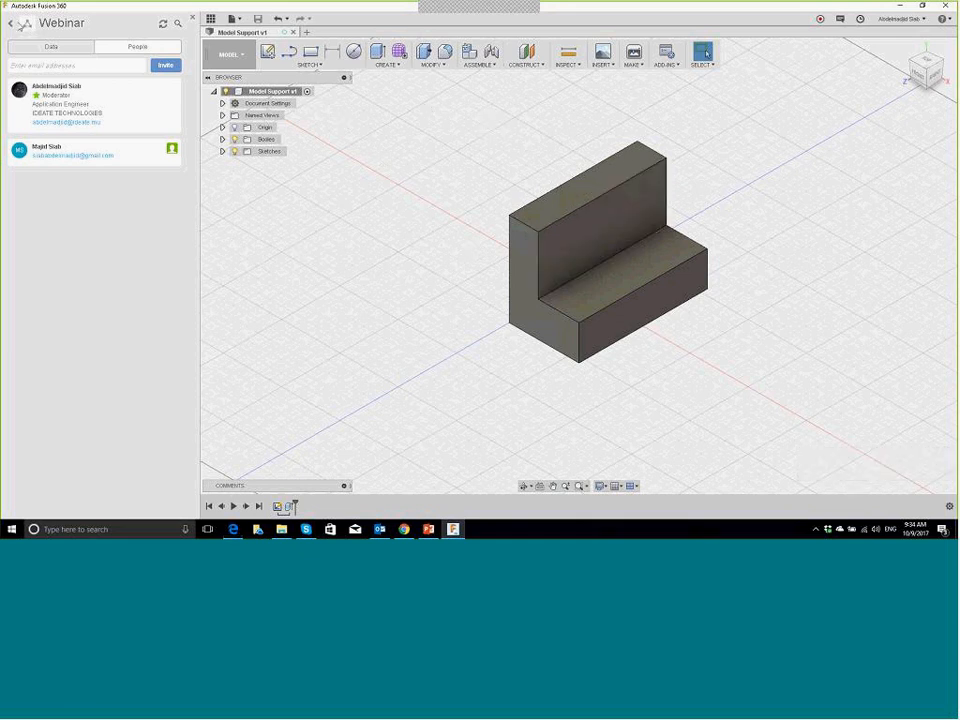
pyautogui.click(40, 47)
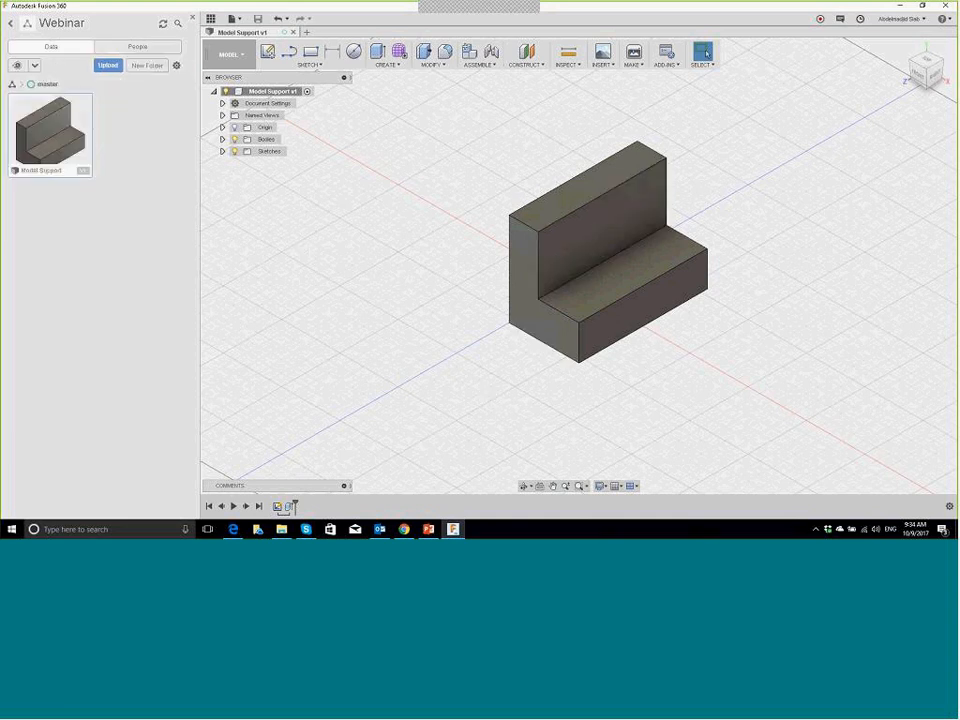
pyautogui.click(344, 486)
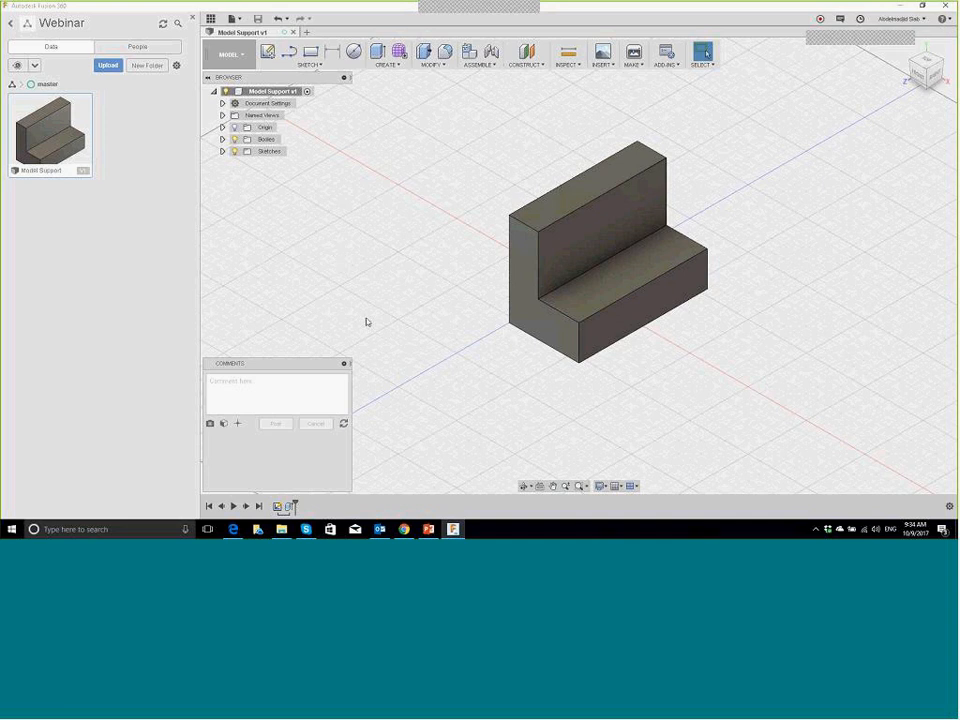
pyautogui.click(233, 530)
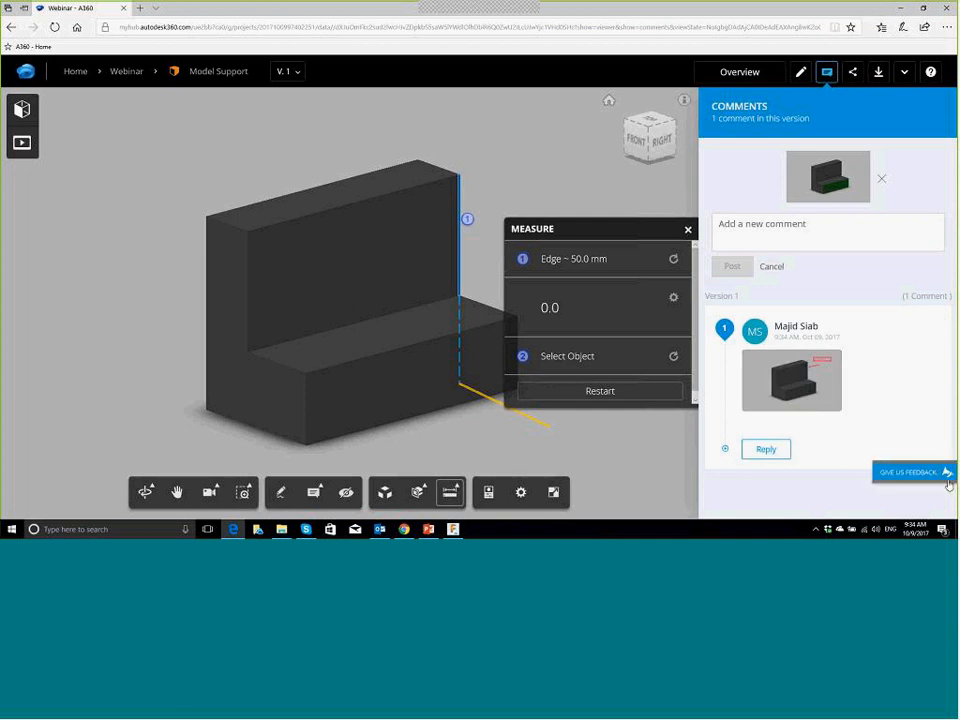
# Step: Post the comment 'Modifier la cote' on version 1 of Model Support
pyautogui.click(762, 240)
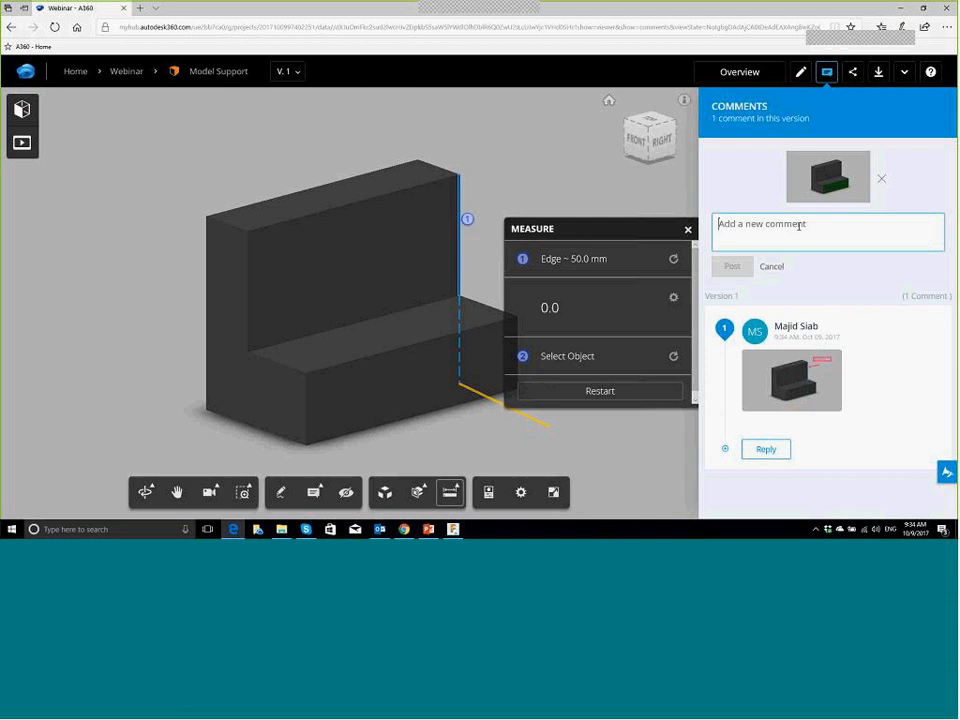
pyautogui.write('Modif')
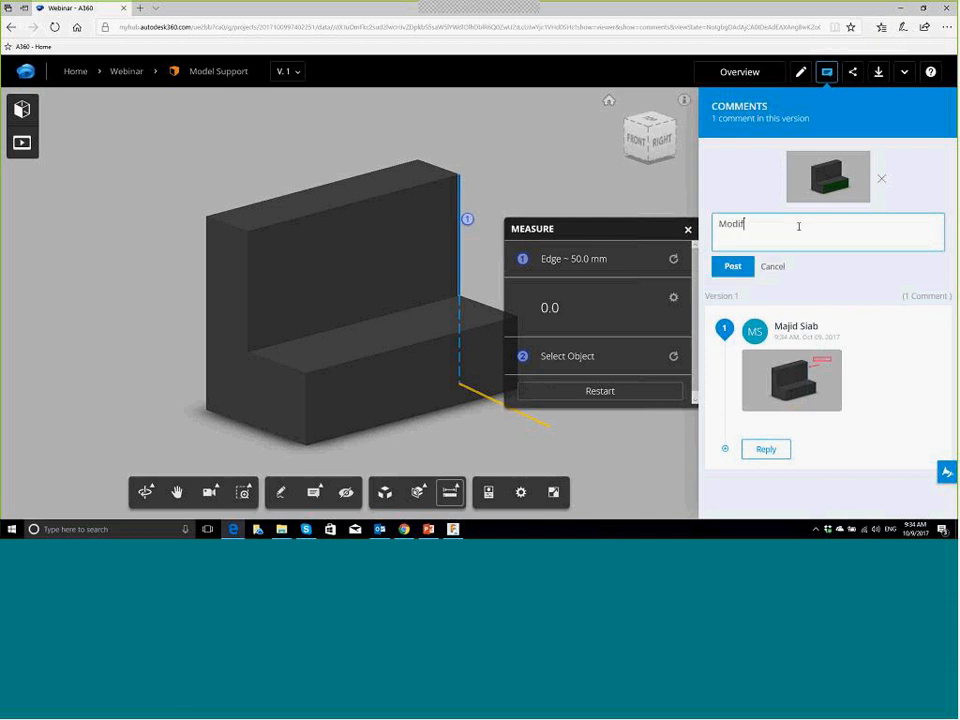
pyautogui.write('ier la cote')
pyautogui.click(733, 267)
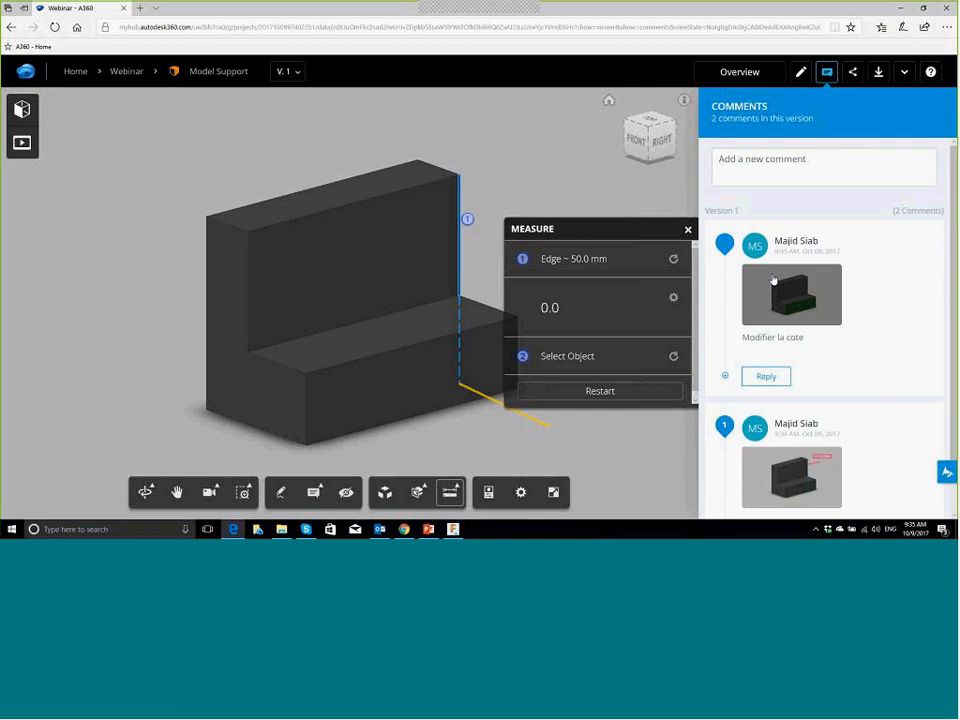
# Step: Refresh Fusion 360's Comments panel and open the markup comment's snapshot
pyautogui.click(453, 530)
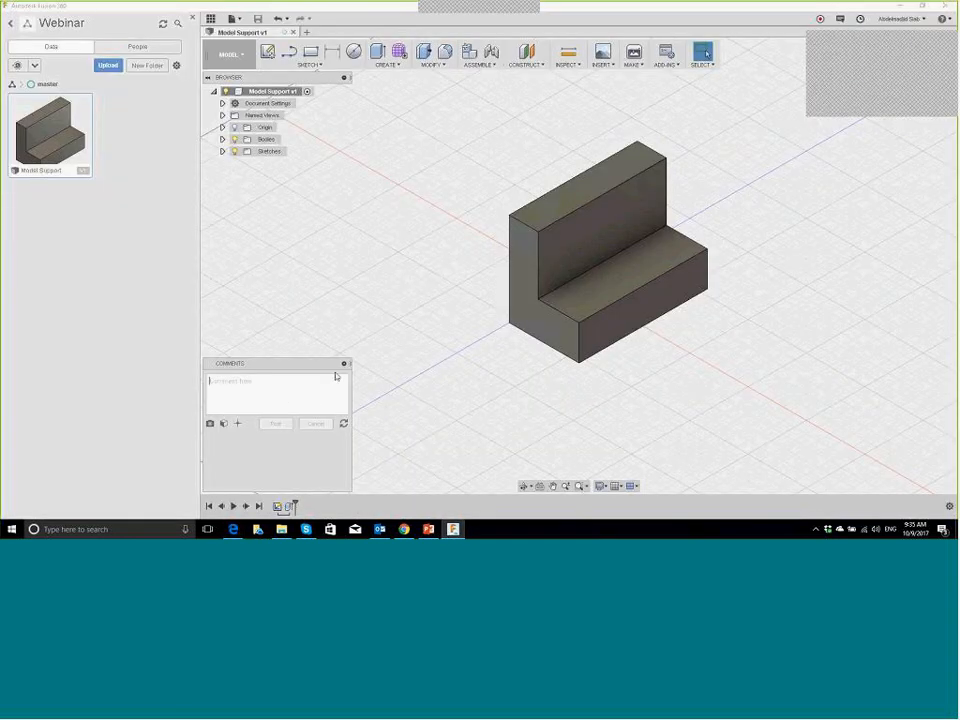
pyautogui.click(343, 423)
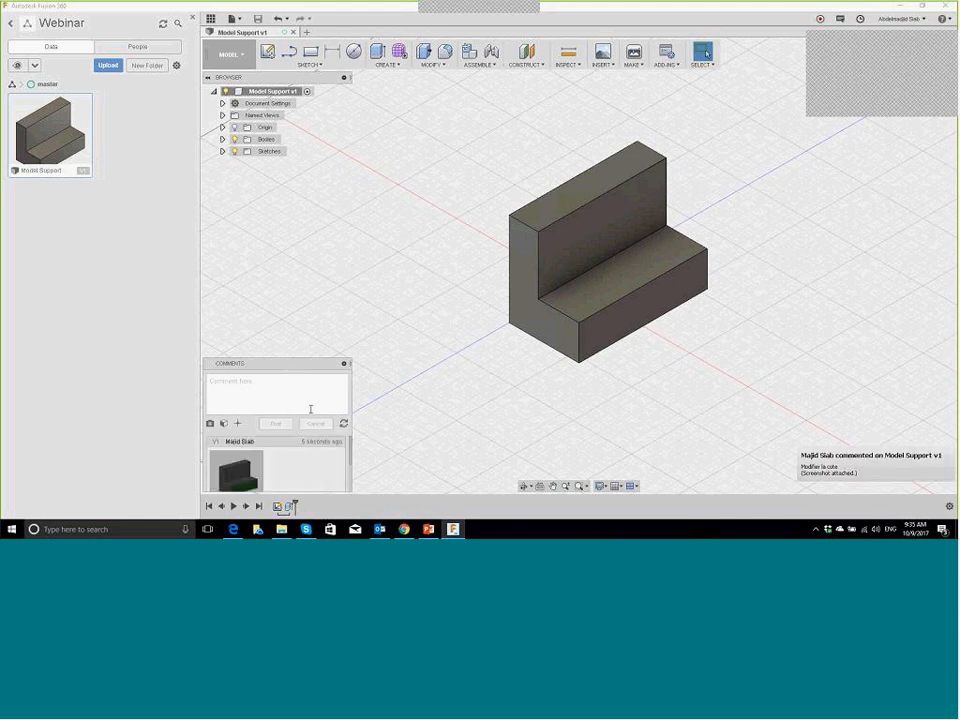
pyautogui.scroll(-2, 347, 469)
pyautogui.scroll(1, 346, 466)
pyautogui.scroll(-1, 346, 464)
pyautogui.scroll(1, 345, 462)
pyautogui.scroll(1, 345, 462)
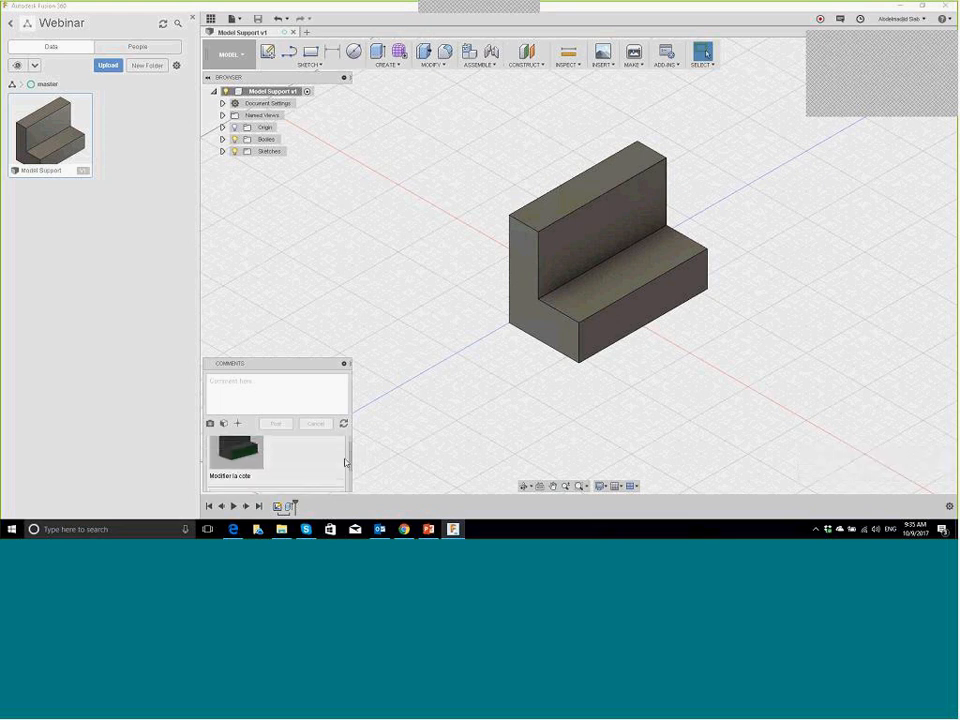
pyautogui.scroll(-1, 345, 470)
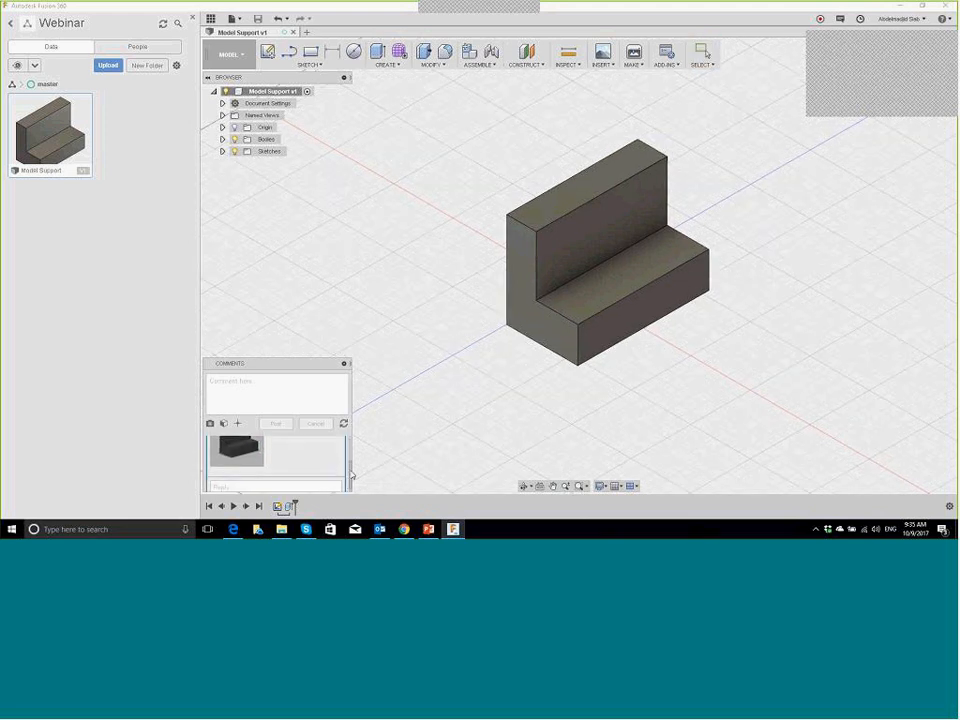
pyautogui.click(242, 455)
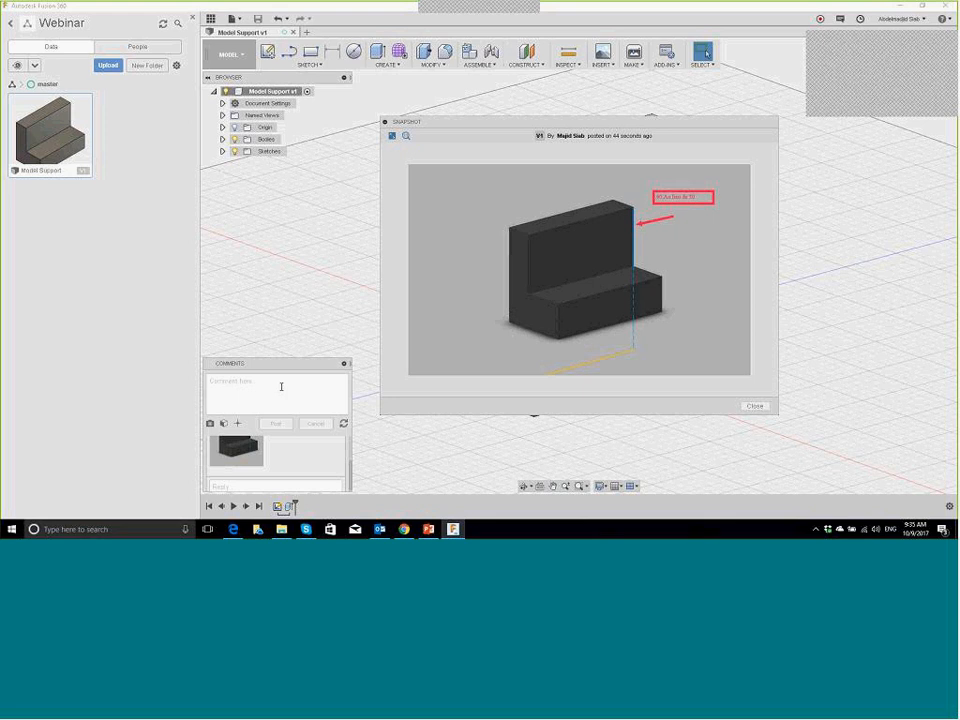
# Step: Post the comment 'Le client a exige 50 mm' from Fusion 360
pyautogui.click(281, 386)
pyautogui.write('4')
pyautogui.write('e client a exi')
pyautogui.write('ge 60 mm')
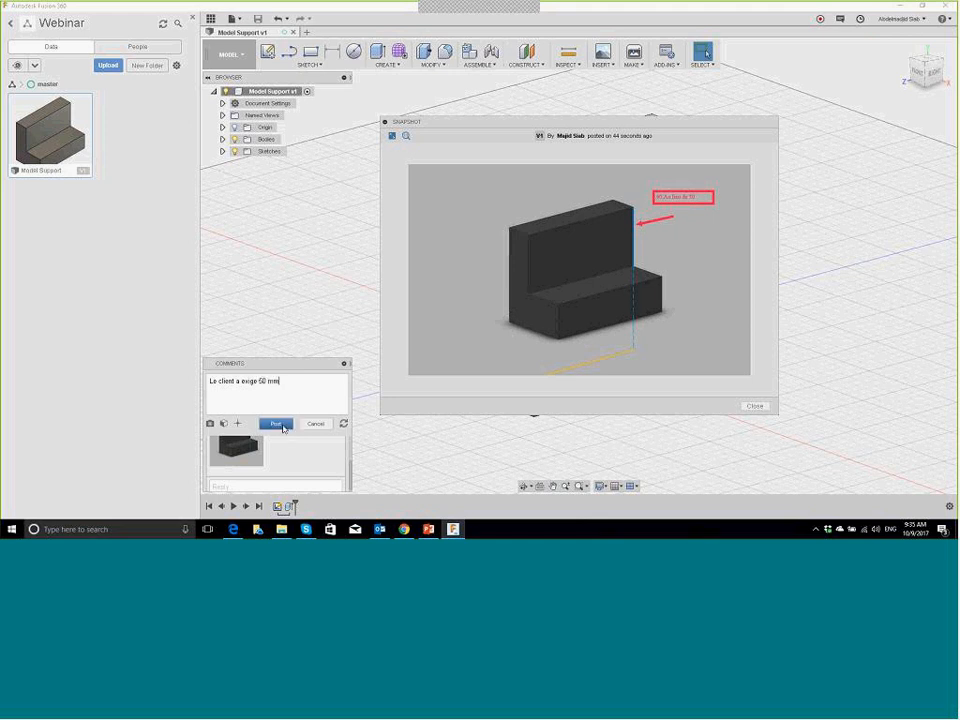
pyautogui.click(280, 425)
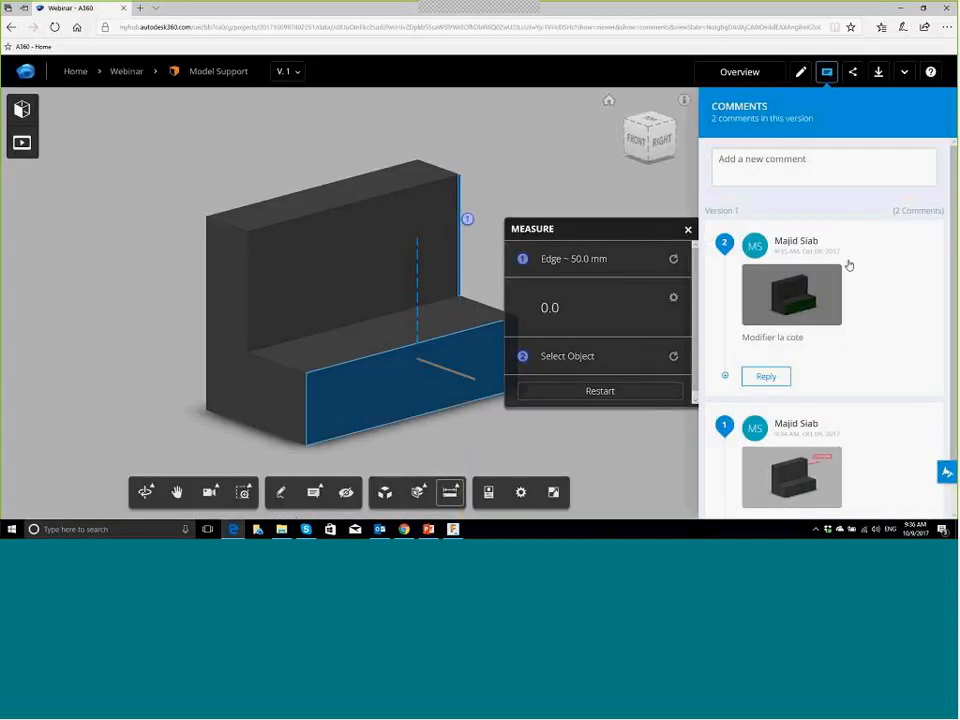
# Step: Close the measurement, abandon the reply to comment 2, and switch back to Fusion 360
pyautogui.click(688, 231)
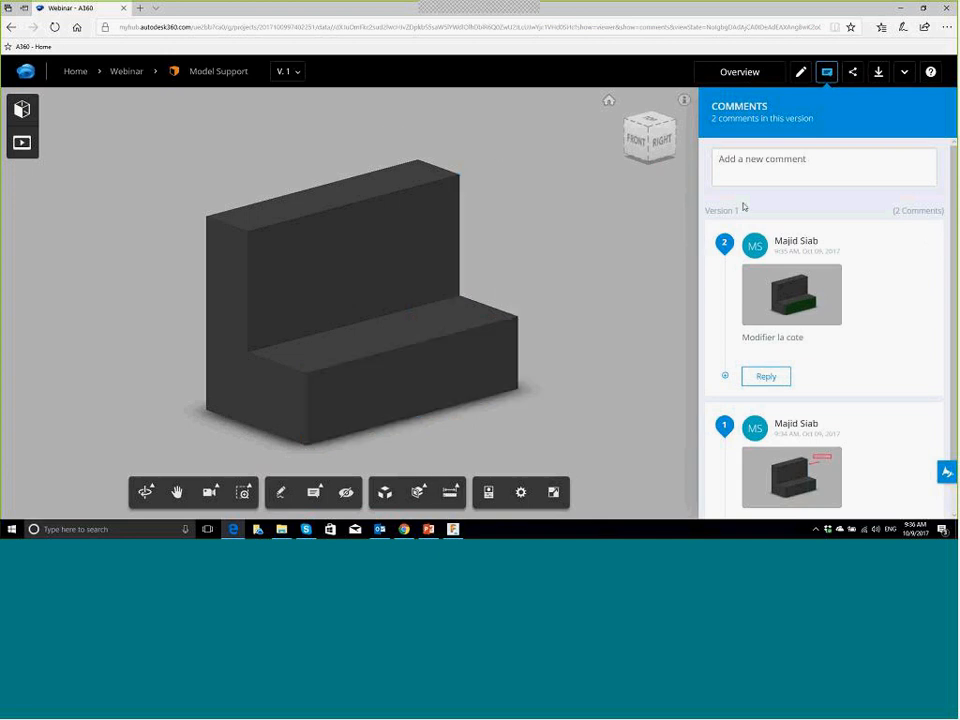
pyautogui.scroll(1, 664, 262)
pyautogui.scroll(-1, 666, 260)
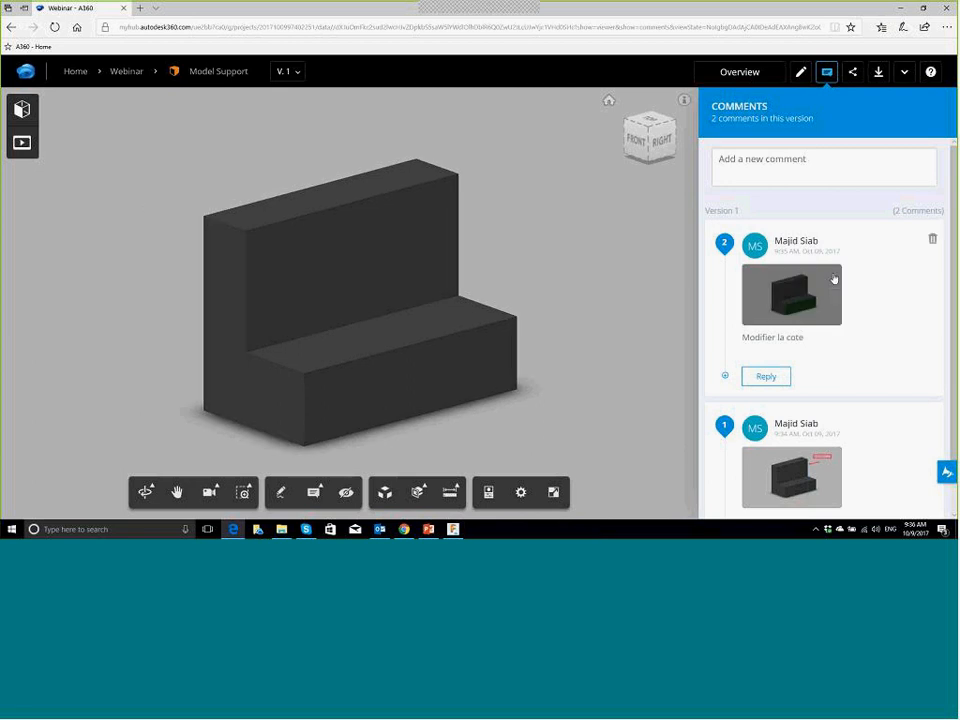
pyautogui.scroll(-1, 815, 262)
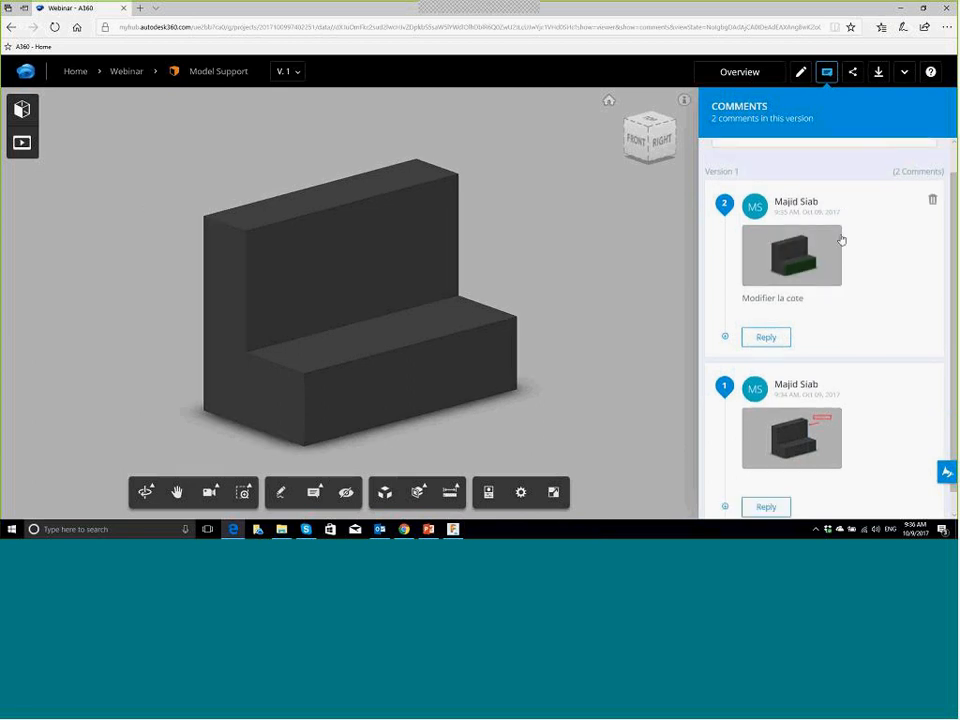
pyautogui.click(725, 325)
pyautogui.click(801, 368)
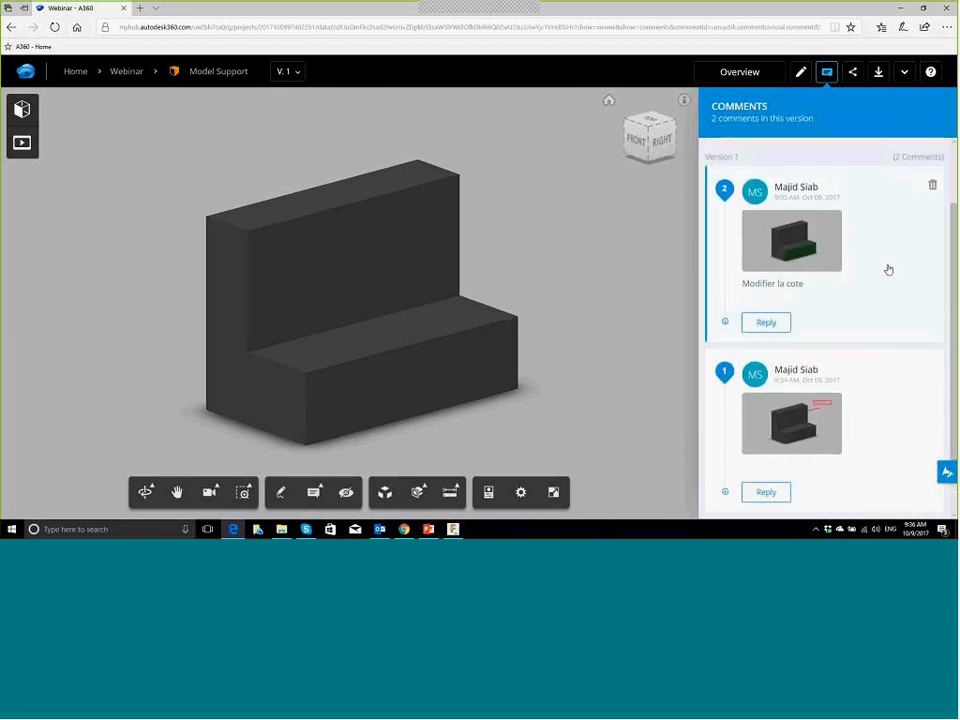
pyautogui.scroll(2, 868, 214)
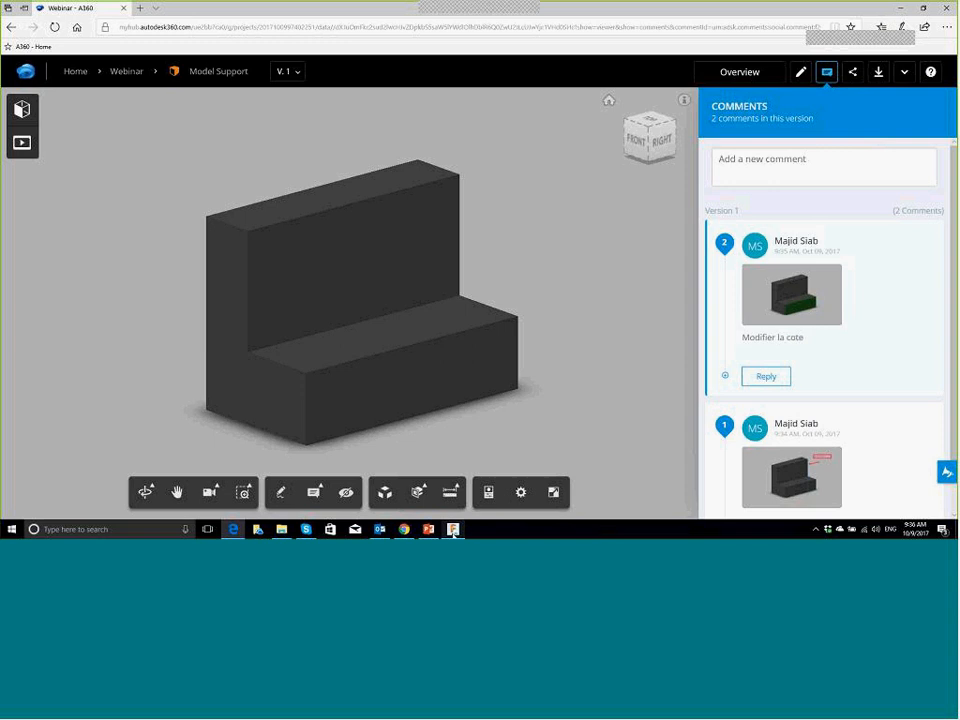
pyautogui.click(453, 530)
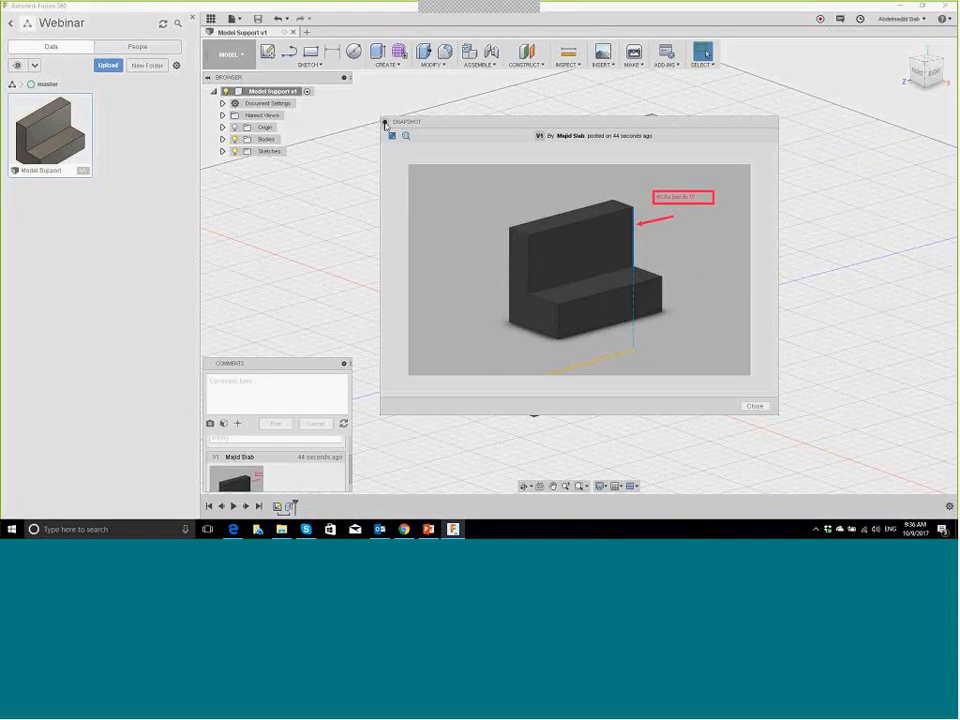
# Step: Close the comment's snapshot preview and return to the A360 viewer in Edge
pyautogui.click(753, 406)
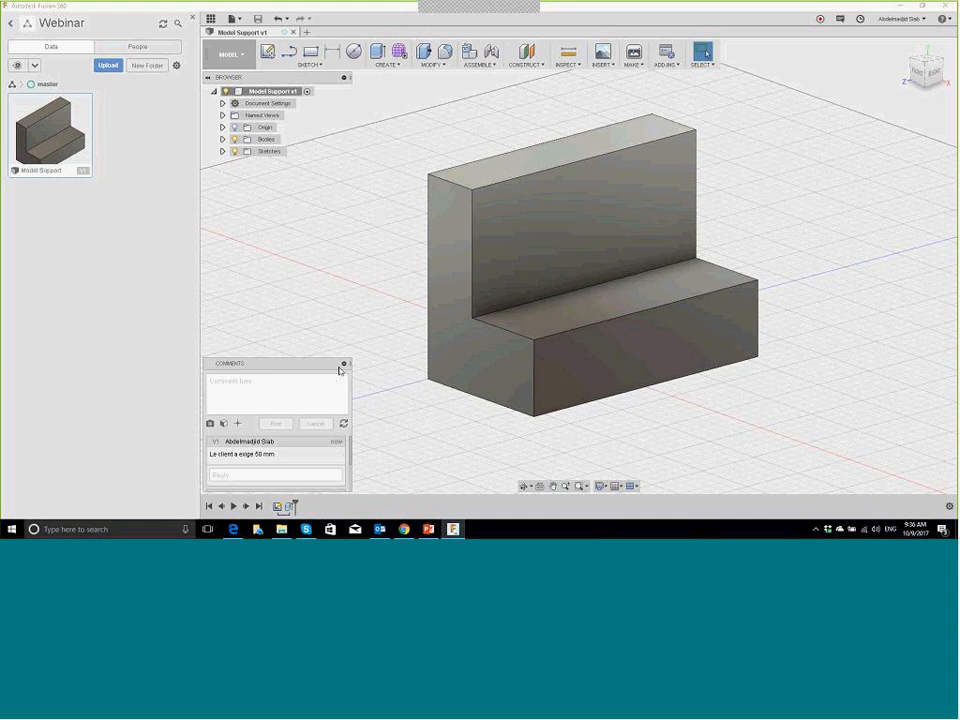
pyautogui.click(233, 529)
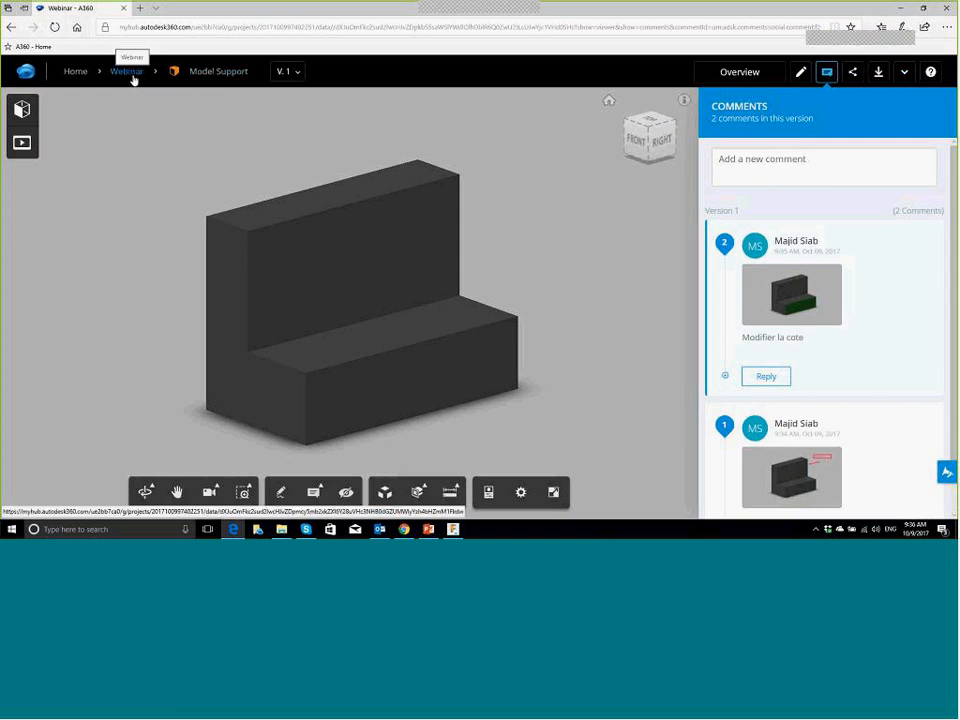
# Step: Go to the Webinar project's file list and read the new Model Support alert in notifications
pyautogui.click(135, 75)
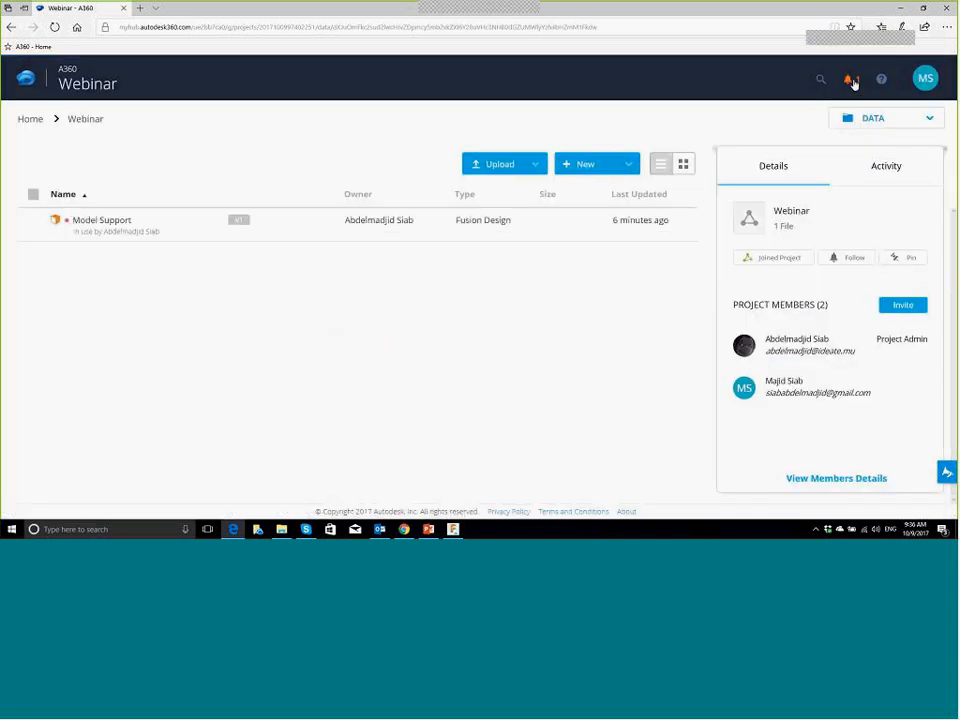
pyautogui.click(851, 80)
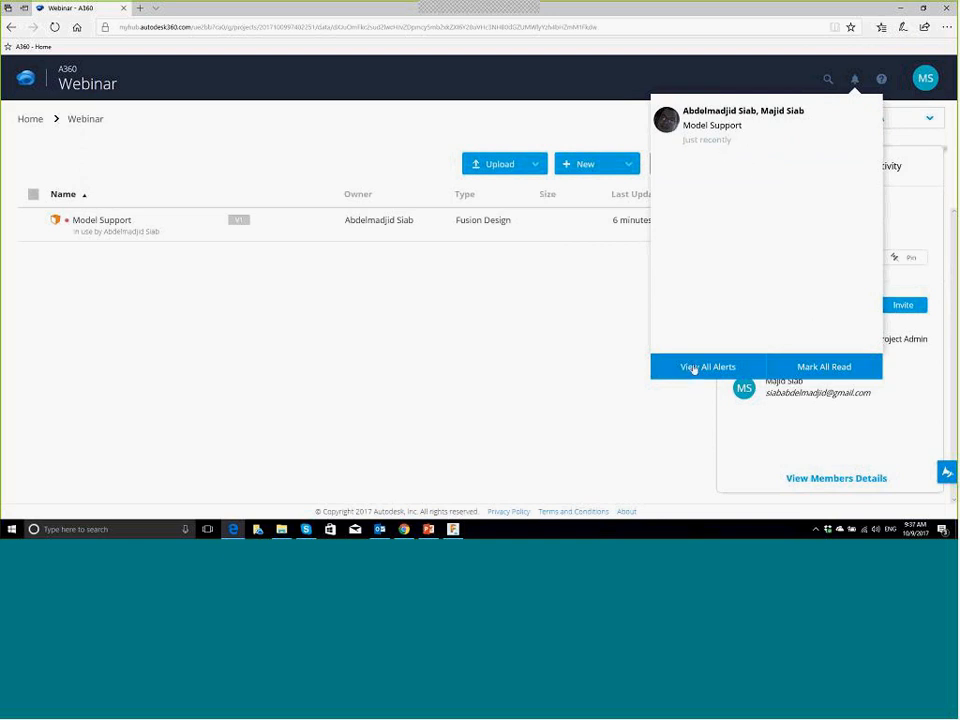
pyautogui.click(588, 352)
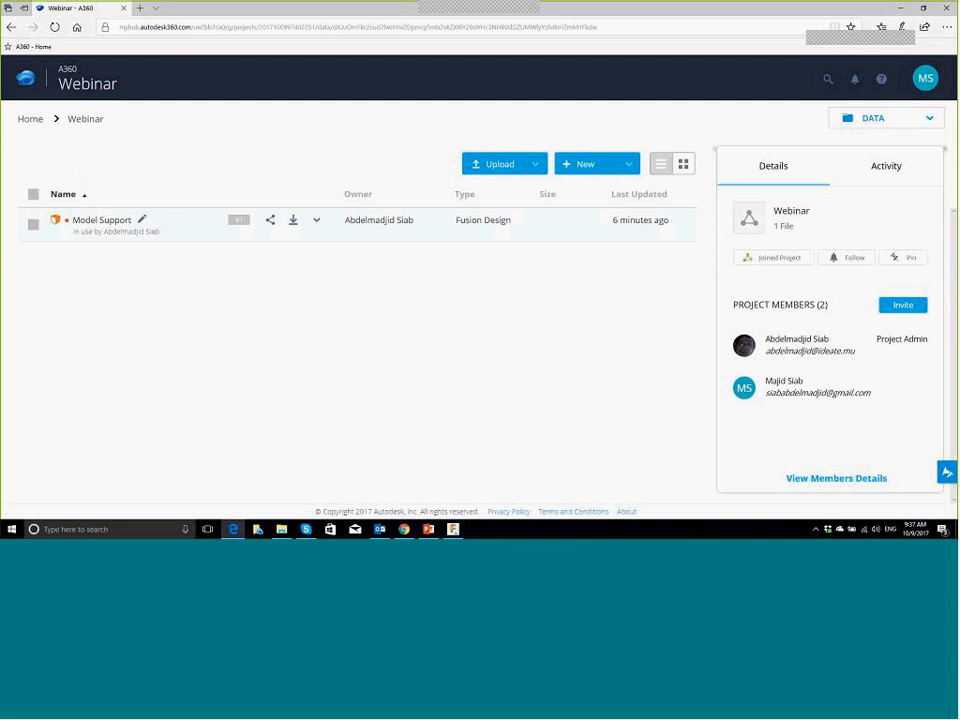
# Step: Open the Model Support overview to review its three comments, then switch back to Fusion 360
pyautogui.click(108, 224)
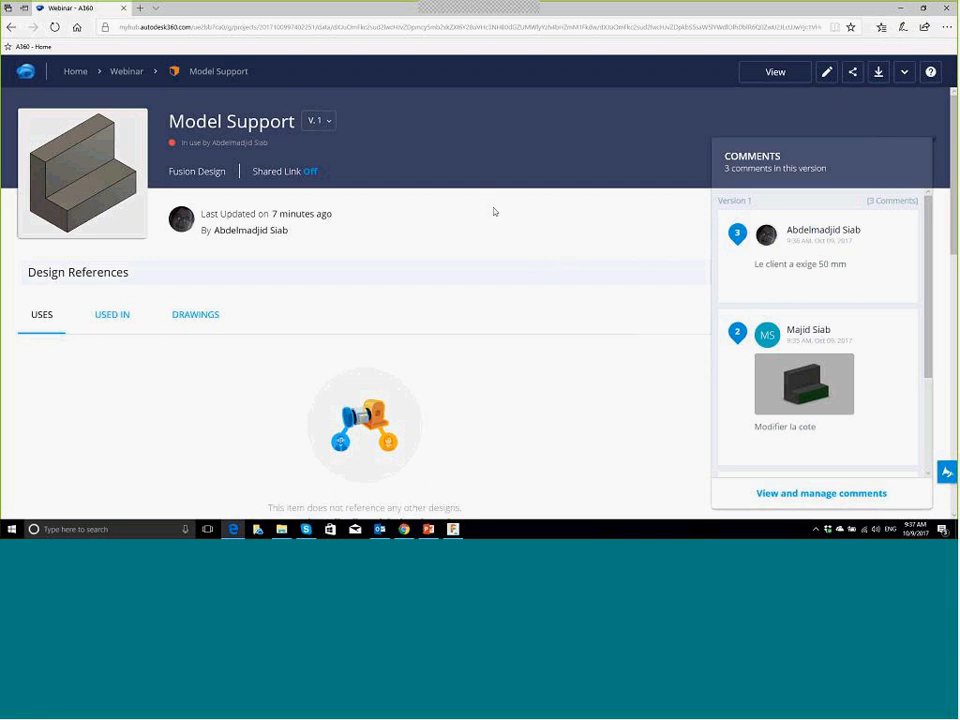
pyautogui.hotkey('alt', 'Tab')
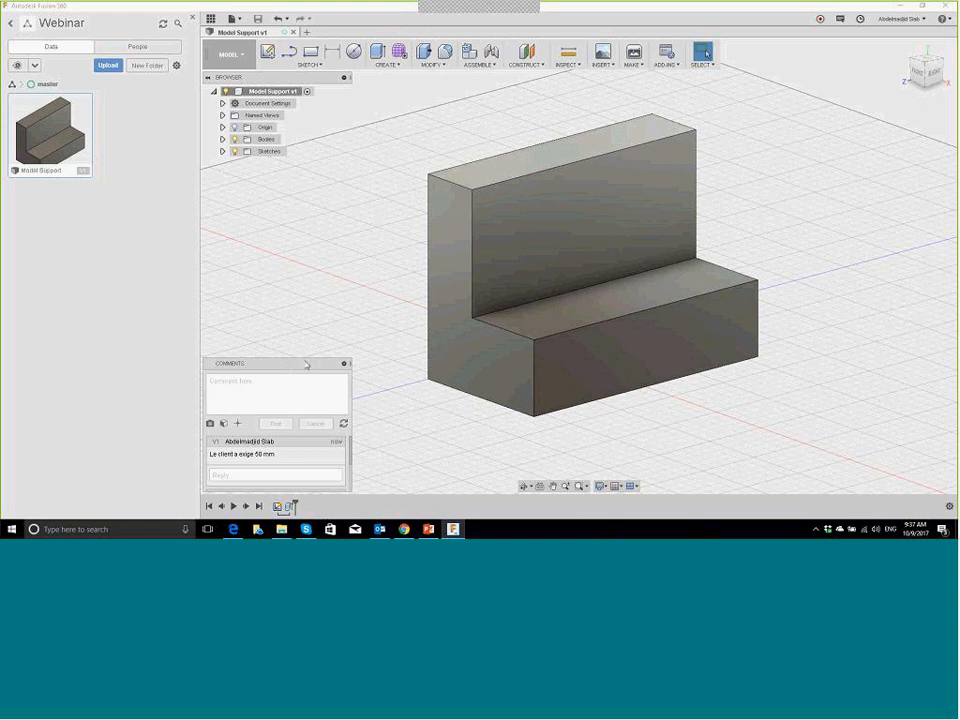
# Step: Collapse the comments and start a new sketch on the bracket's upright back face
pyautogui.click(344, 364)
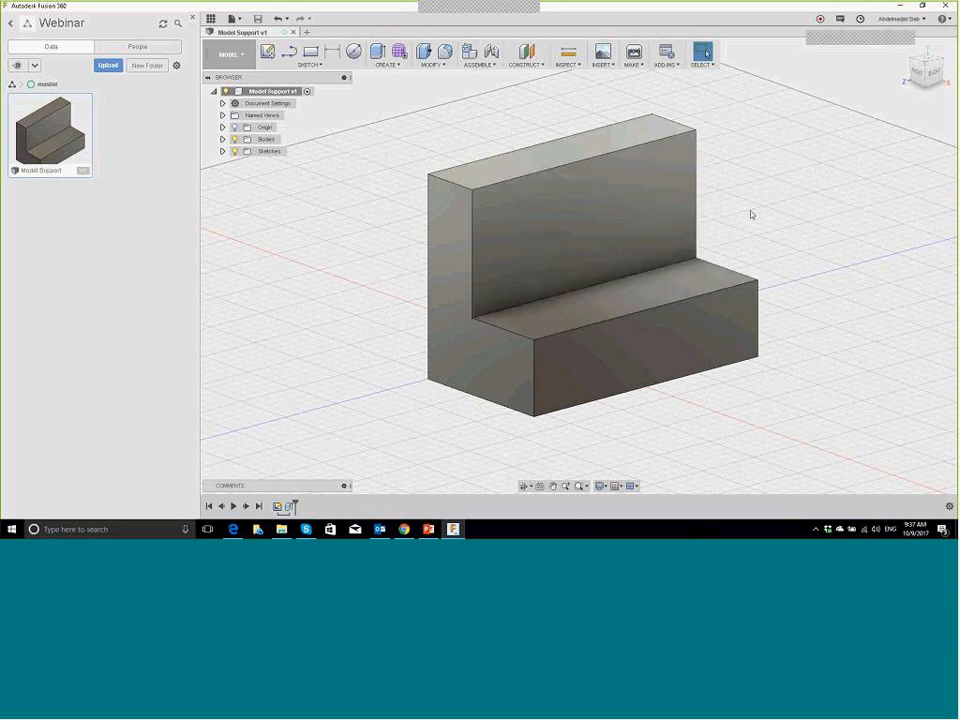
pyautogui.click(663, 215)
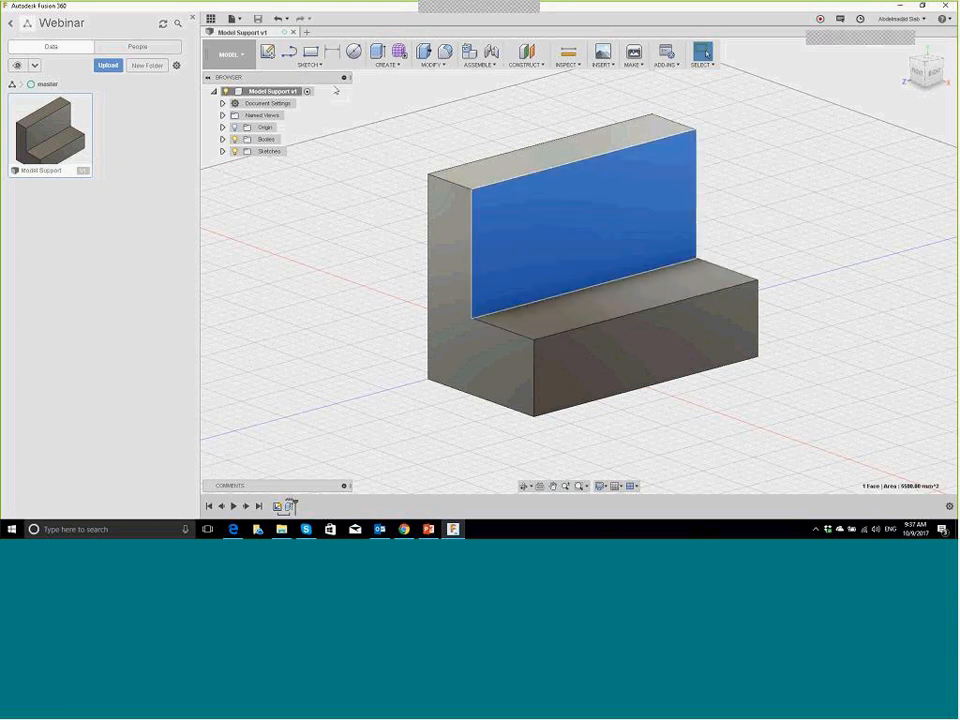
pyautogui.click(267, 51)
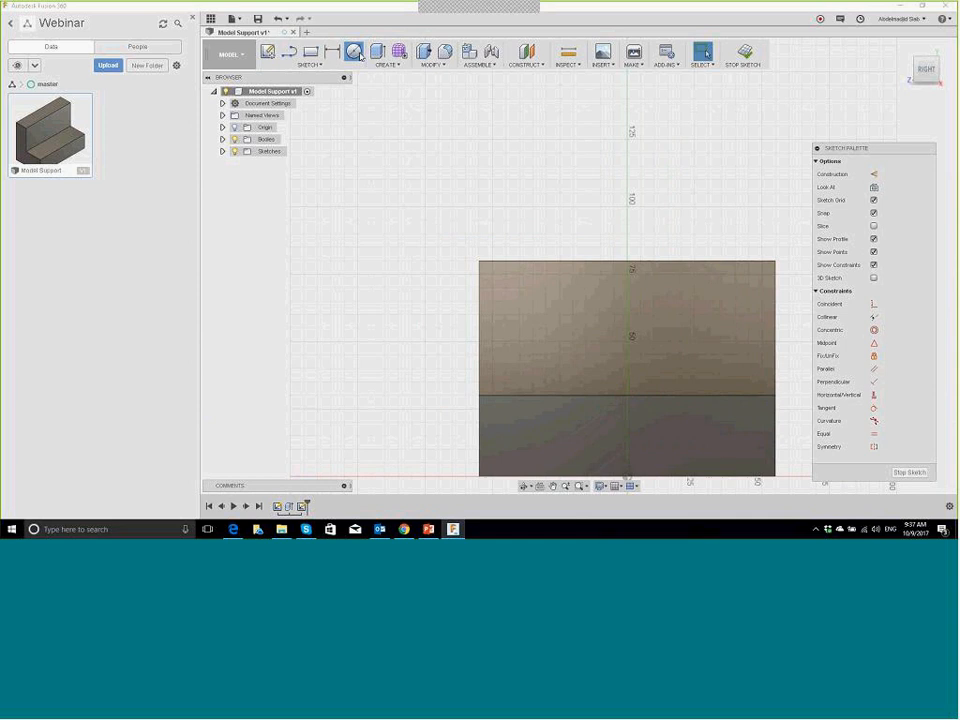
# Step: Draw two circles on the back face, one upper left and one upper right
pyautogui.press('c')
pyautogui.click(533, 301)
pyautogui.click(540, 317)
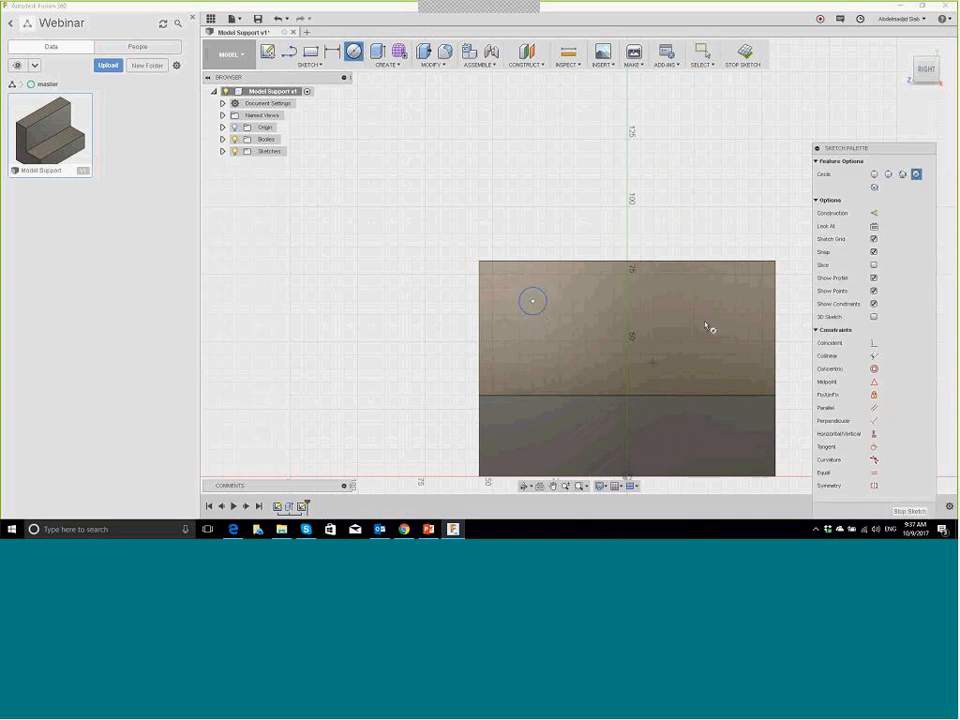
pyautogui.click(703, 316)
pyautogui.click(731, 259)
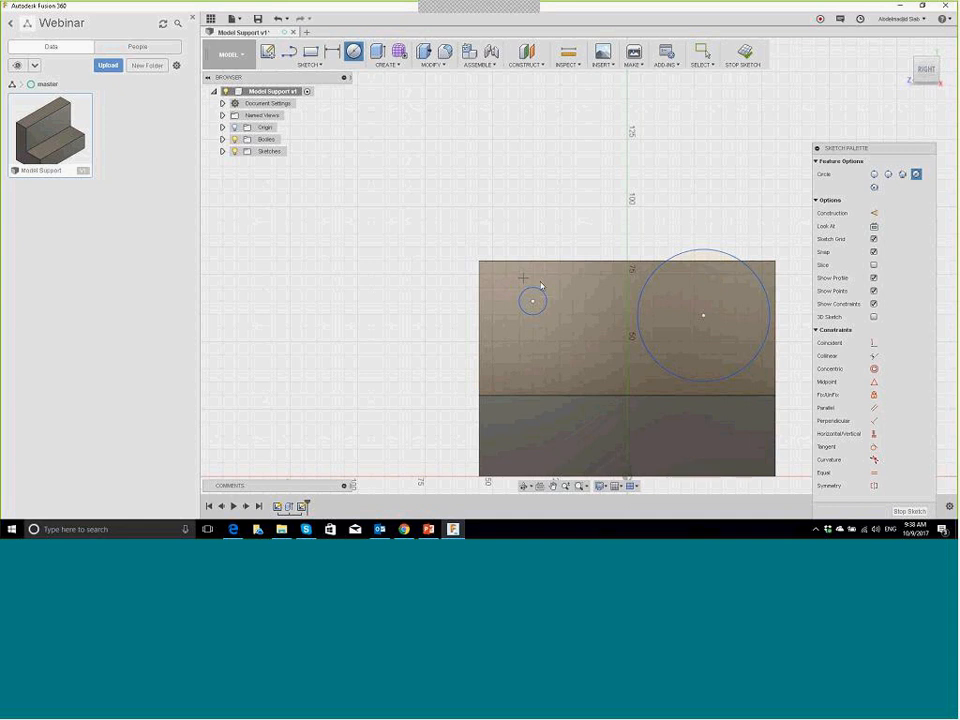
pyautogui.press('Escape')
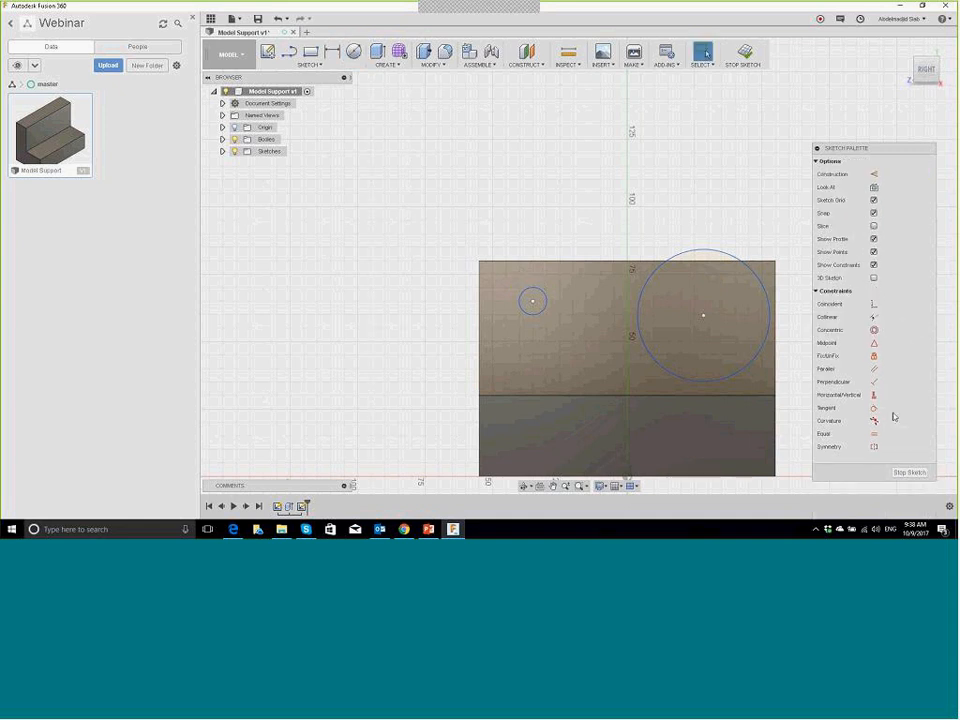
# Step: Constrain the two circles to equal size with their centres horizontally level
pyautogui.click(874, 433)
pyautogui.click(731, 259)
pyautogui.click(542, 291)
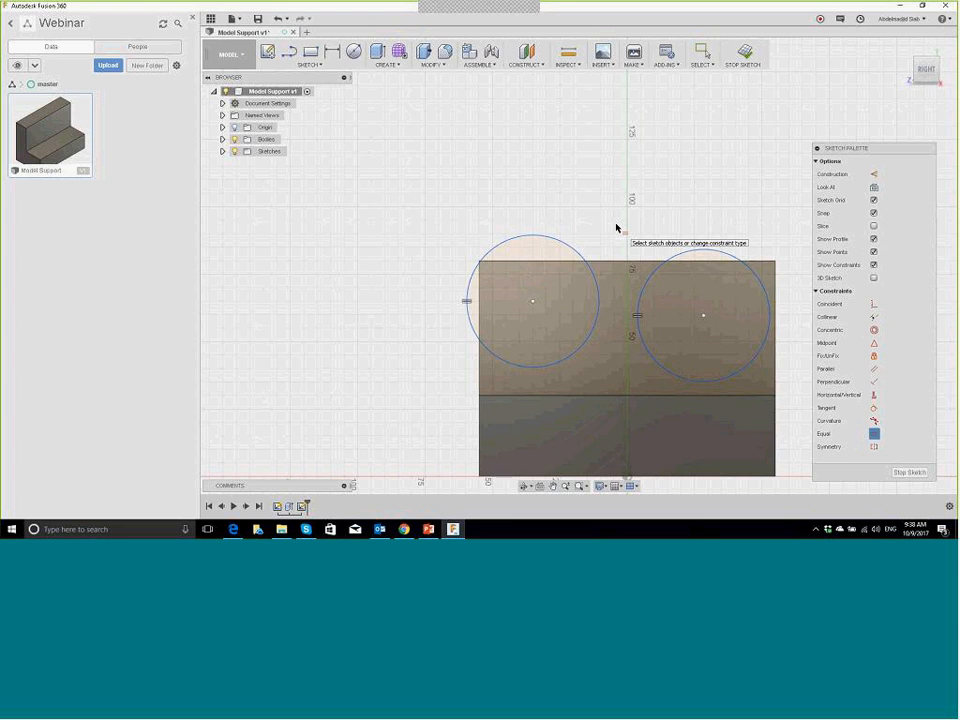
pyautogui.click(716, 312)
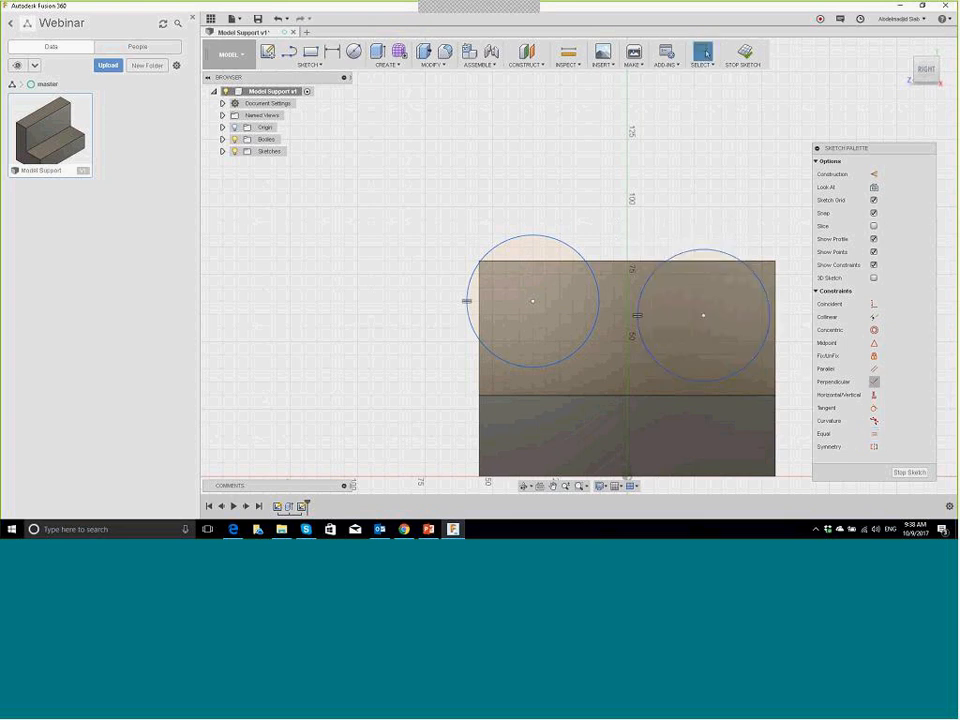
pyautogui.click(874, 396)
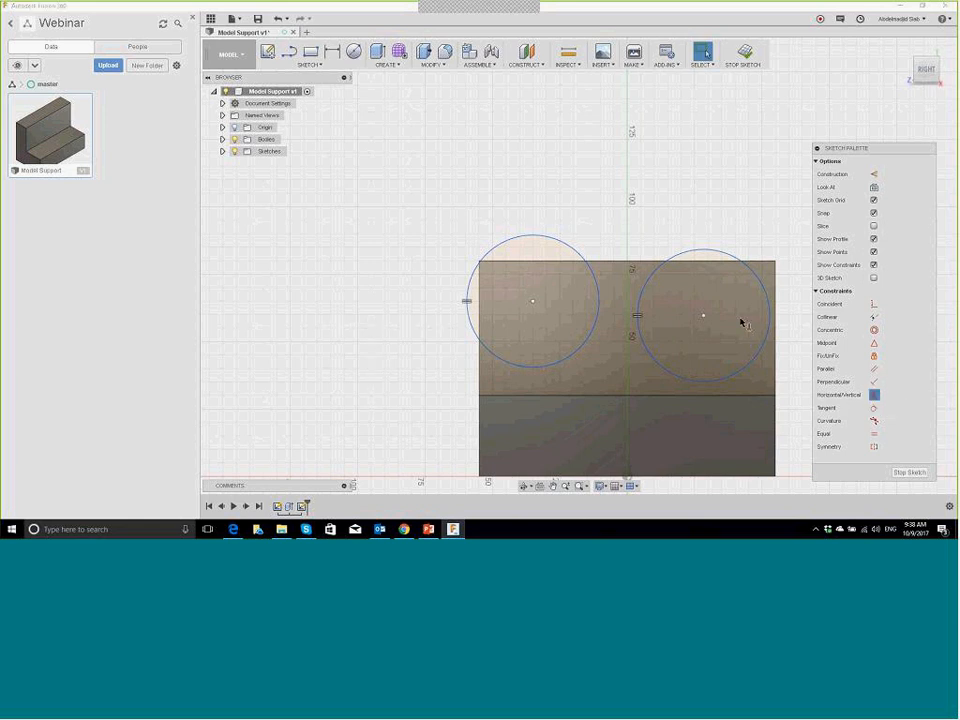
pyautogui.click(704, 316)
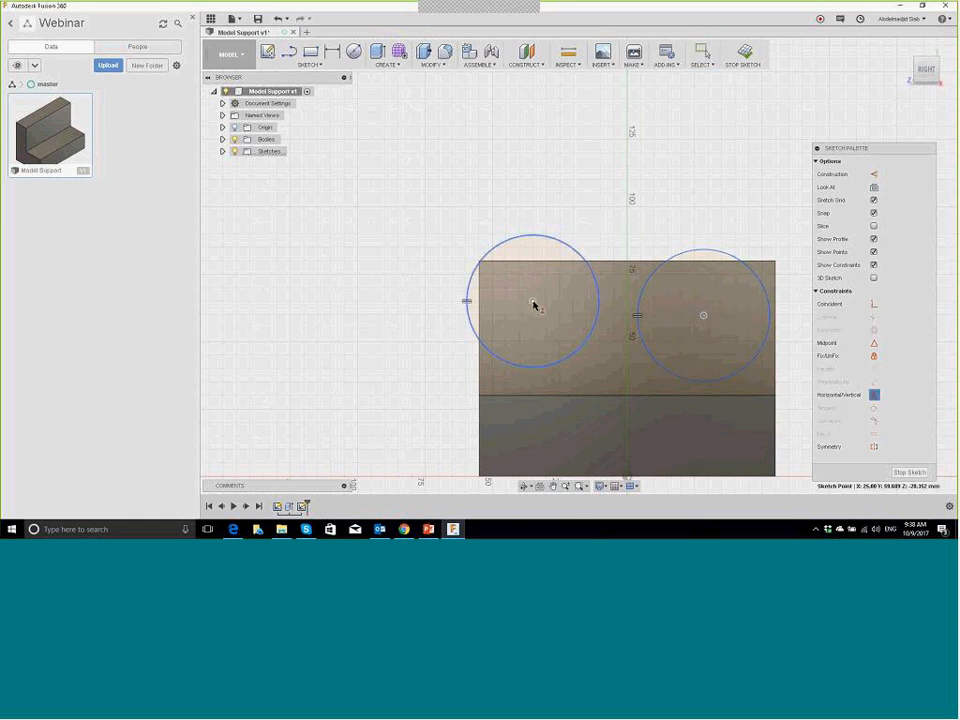
pyautogui.click(532, 301)
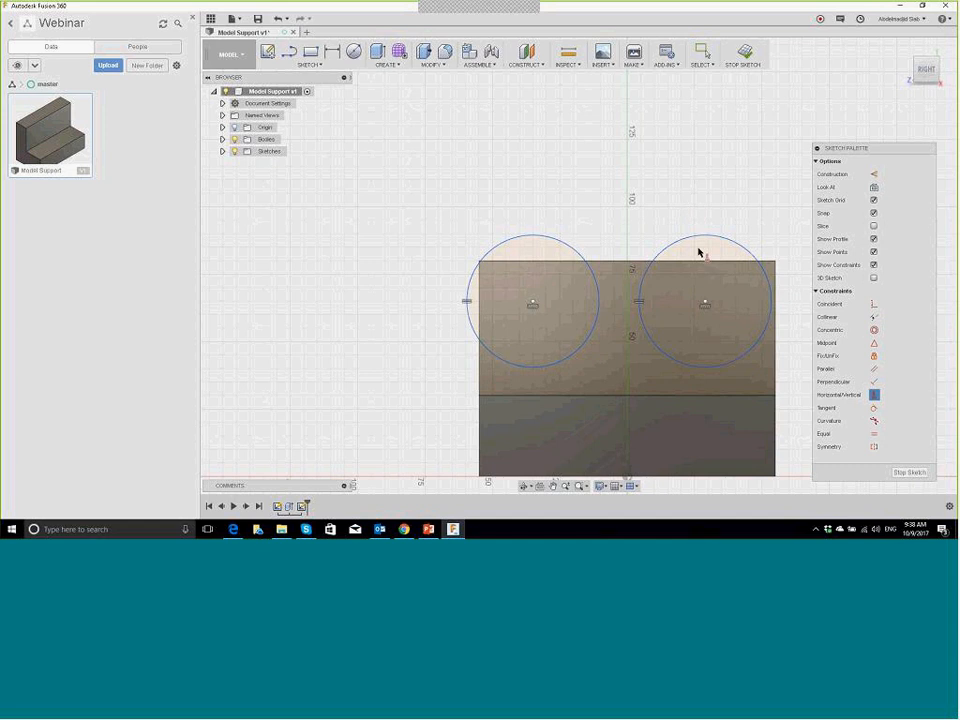
pyautogui.press('l')
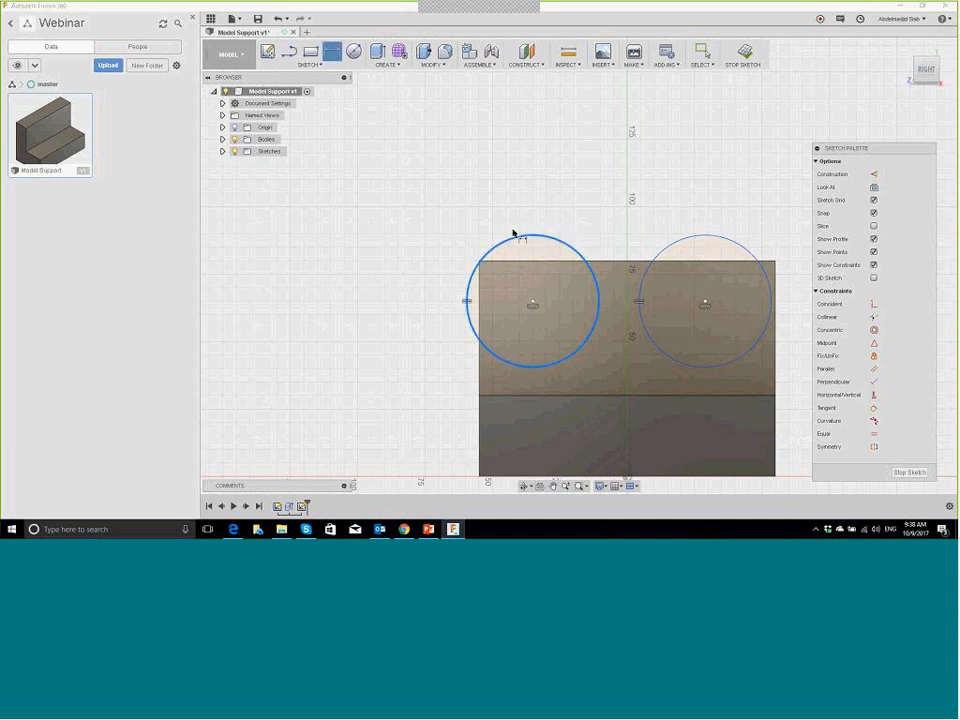
# Step: Dimension the circles to Ø10 and space their centres 50 mm apart
pyautogui.click(516, 236)
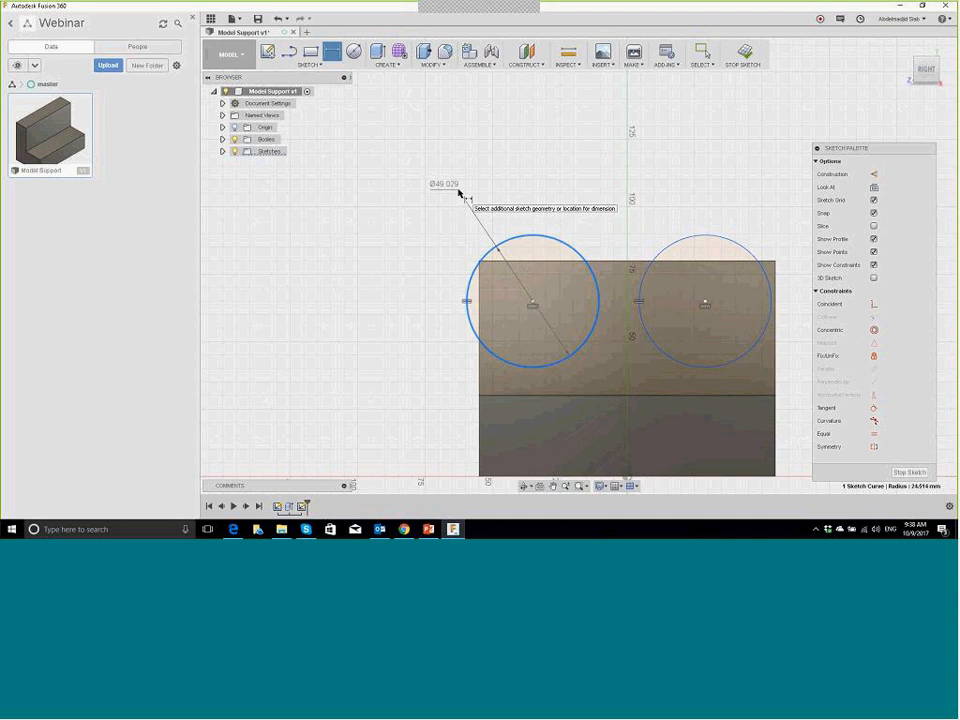
pyautogui.click(460, 190)
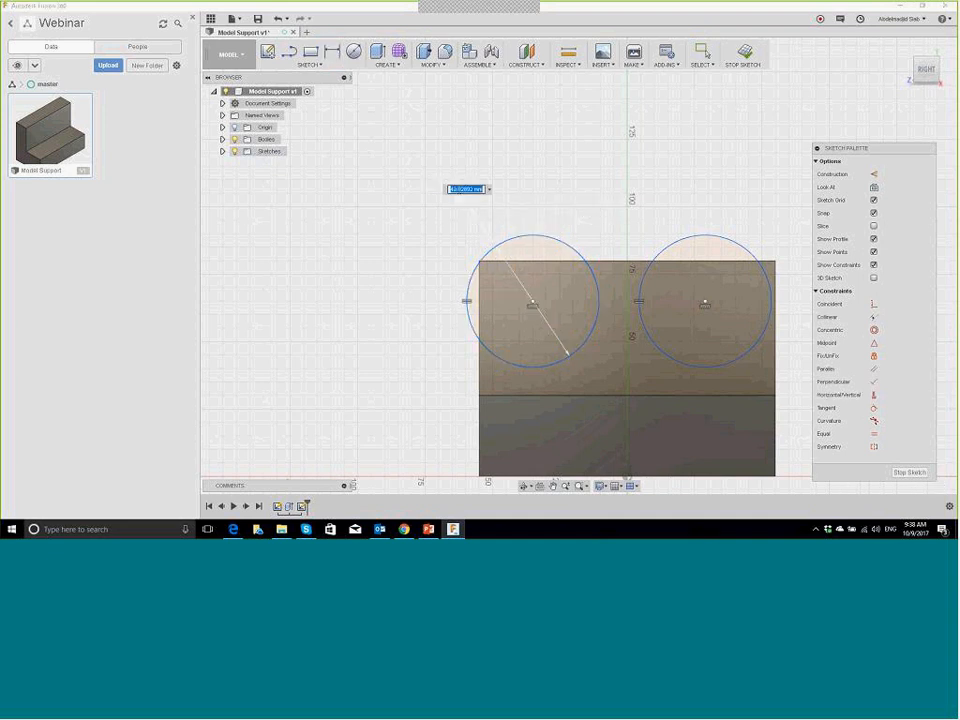
pyautogui.write('10')
pyautogui.press('Return')
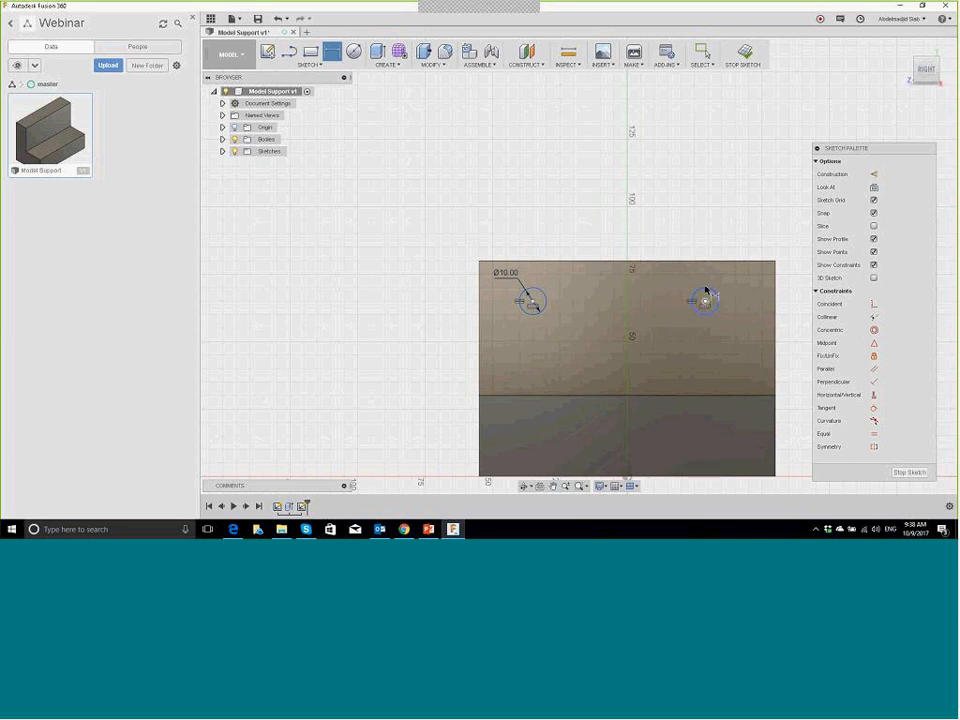
pyautogui.click(706, 293)
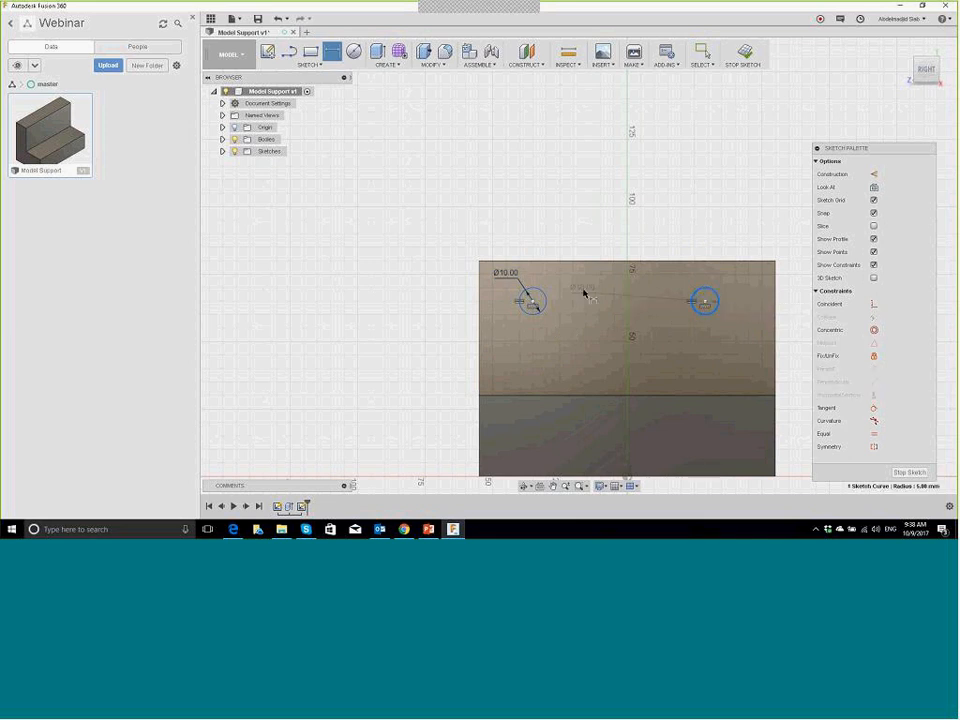
pyautogui.click(534, 300)
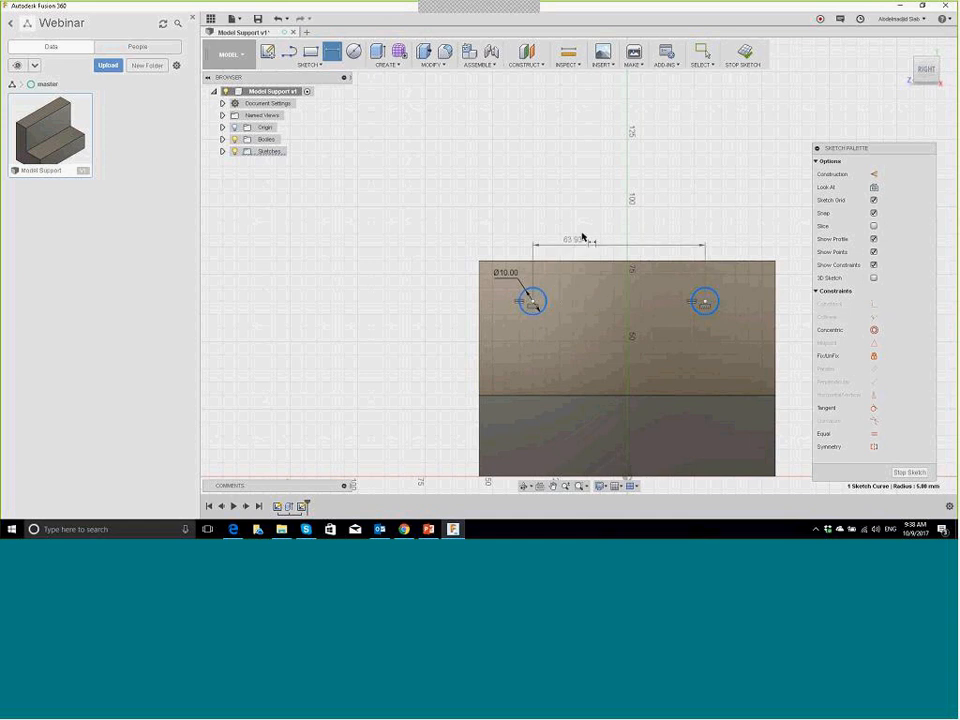
pyautogui.click(607, 216)
pyautogui.write('60')
pyautogui.press('Return')
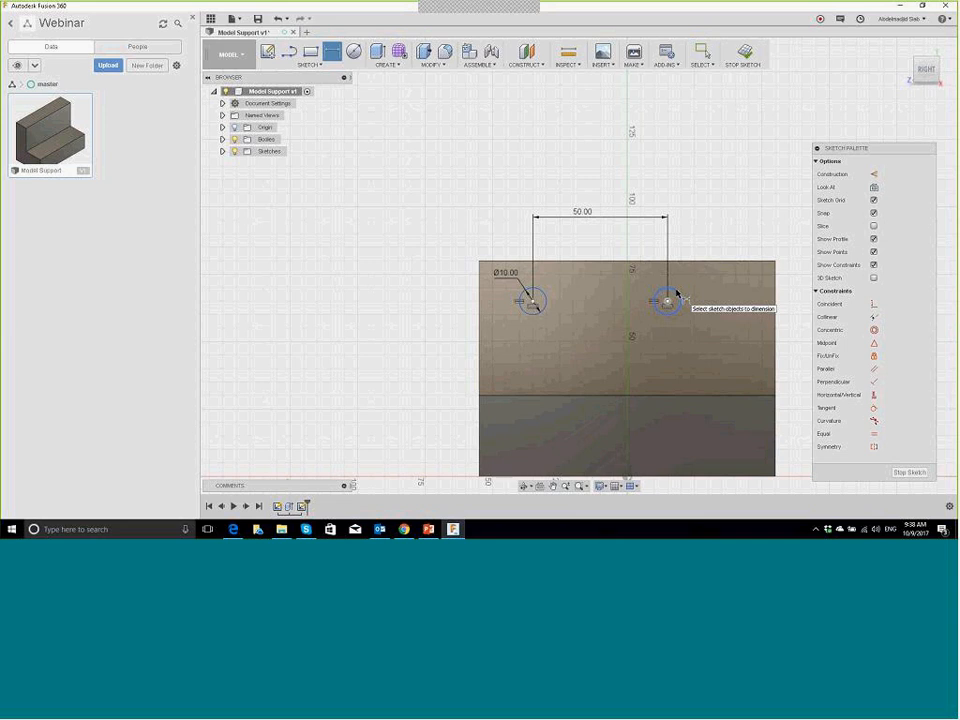
# Step: Place the circles 25 mm below the top edge and the left circle 30 mm from the left edge
pyautogui.click(678, 296)
pyautogui.click(738, 262)
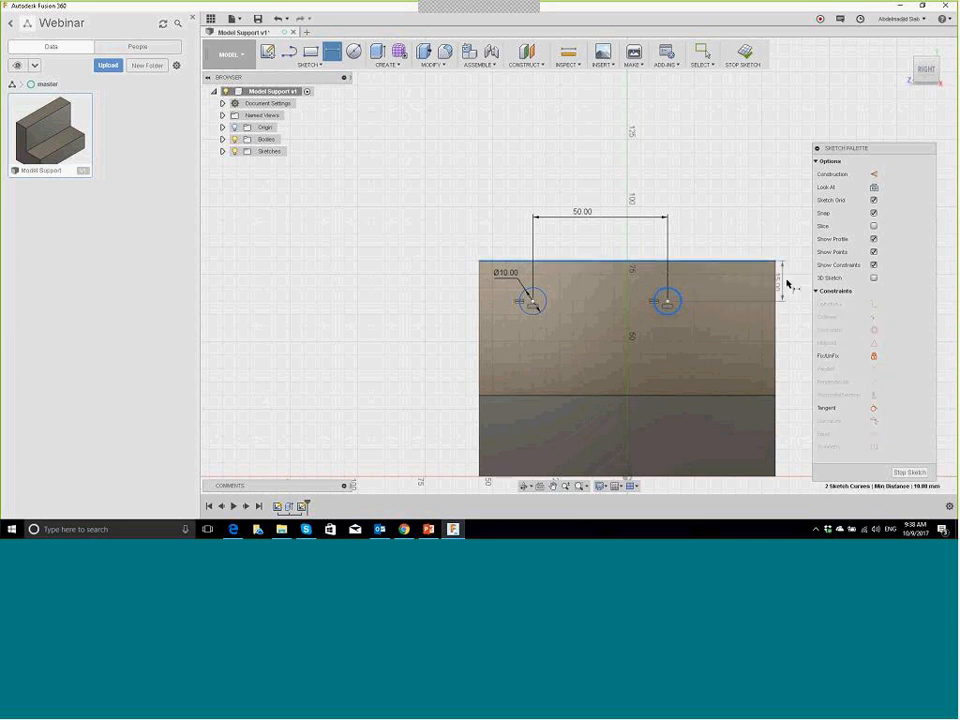
pyautogui.click(790, 281)
pyautogui.write('25')
pyautogui.press('Return')
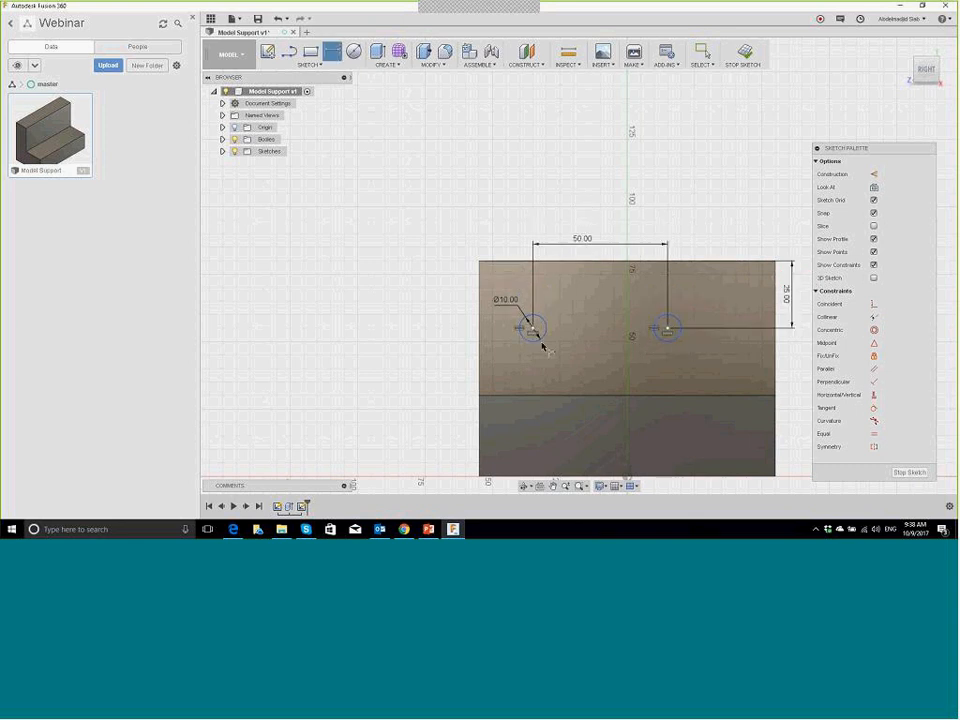
pyautogui.click(522, 338)
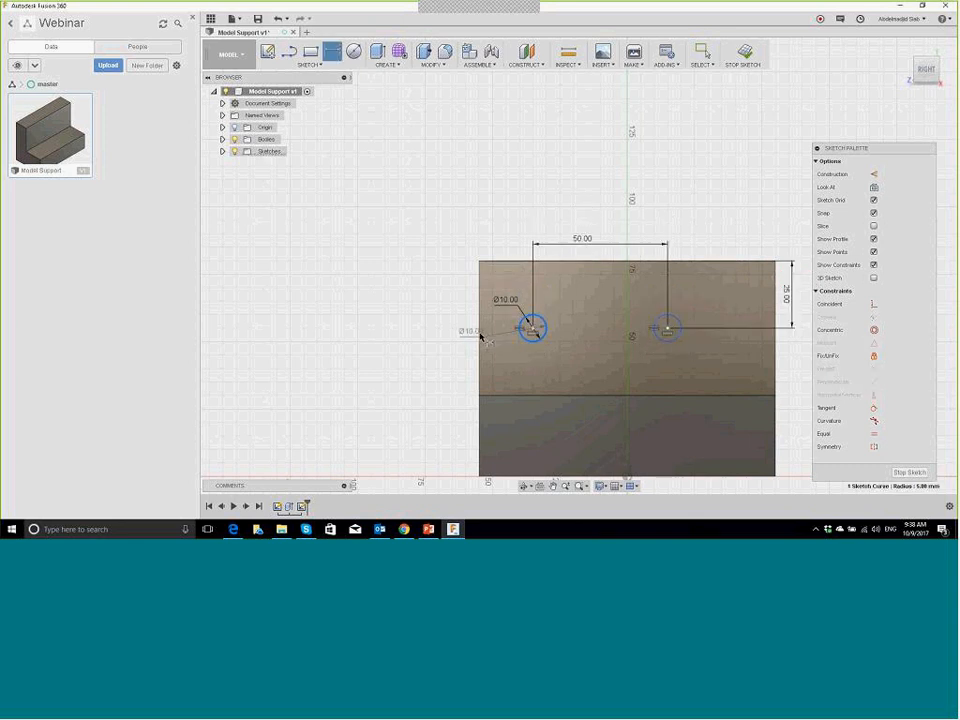
pyautogui.click(446, 326)
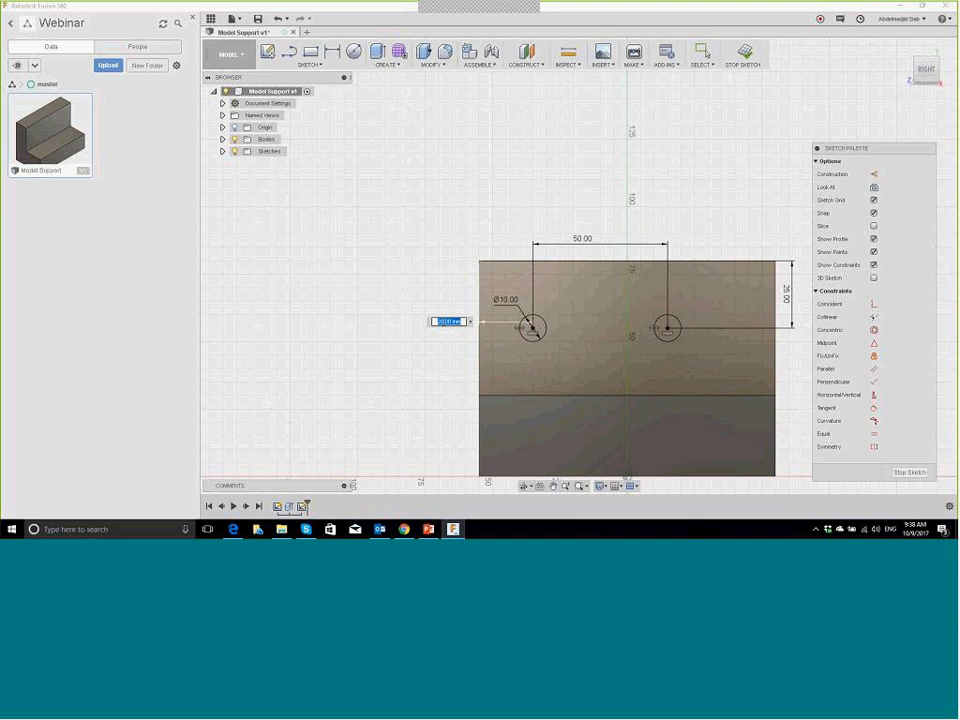
pyautogui.write('8')
pyautogui.press('Return')
pyautogui.press('l')
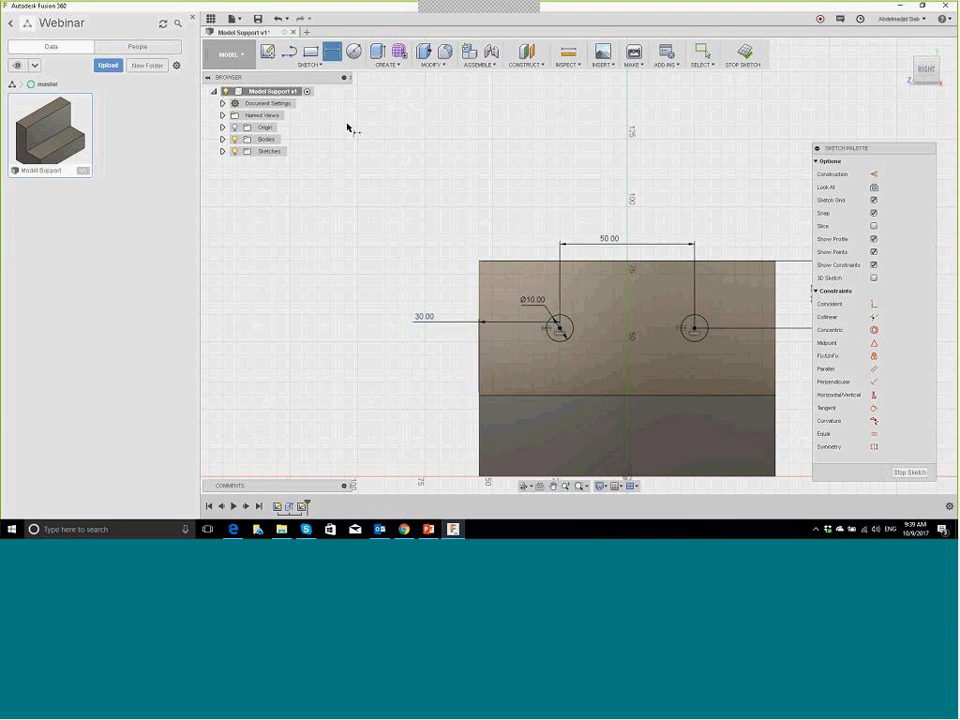
# Step: Finish the sketch and extrude both circles, reversing the extrusion into the part as a cut
pyautogui.click(745, 54)
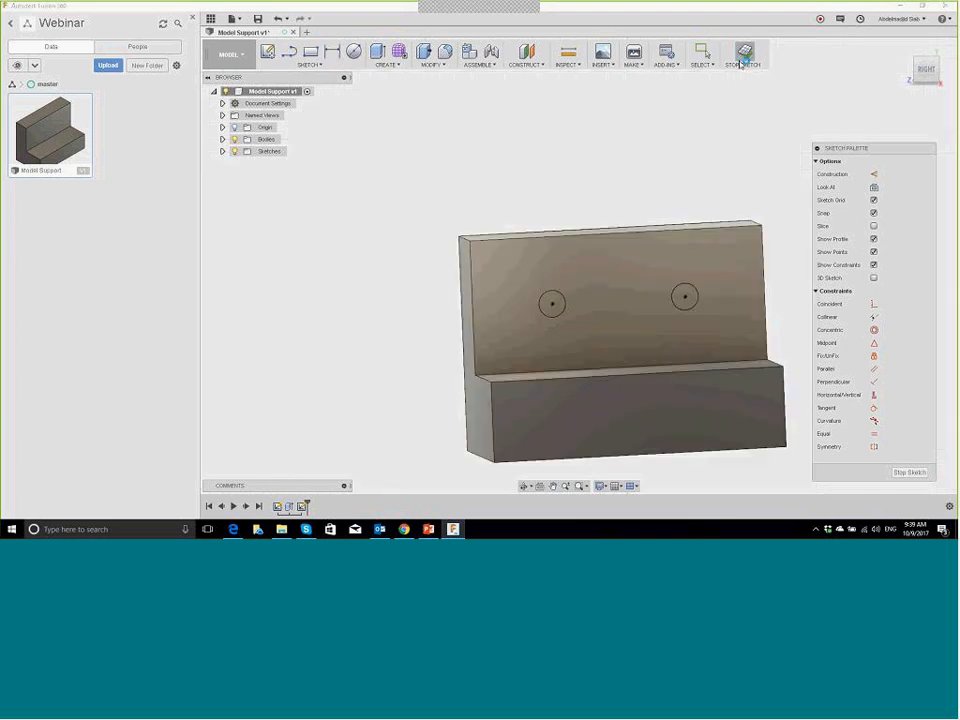
pyautogui.click(424, 52)
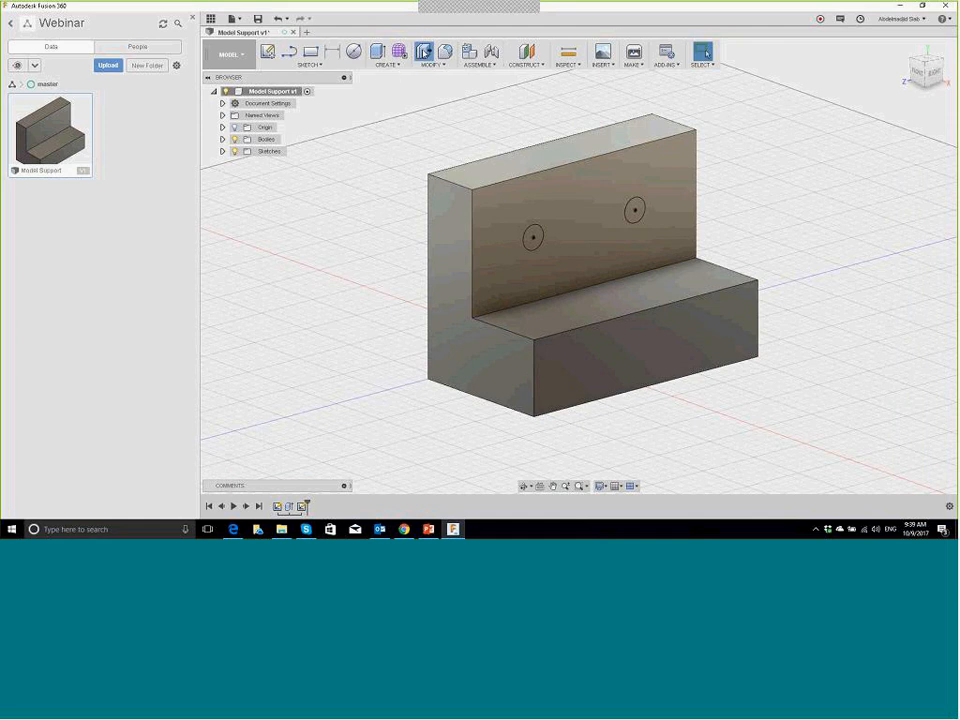
pyautogui.click(540, 238)
pyautogui.click(633, 210)
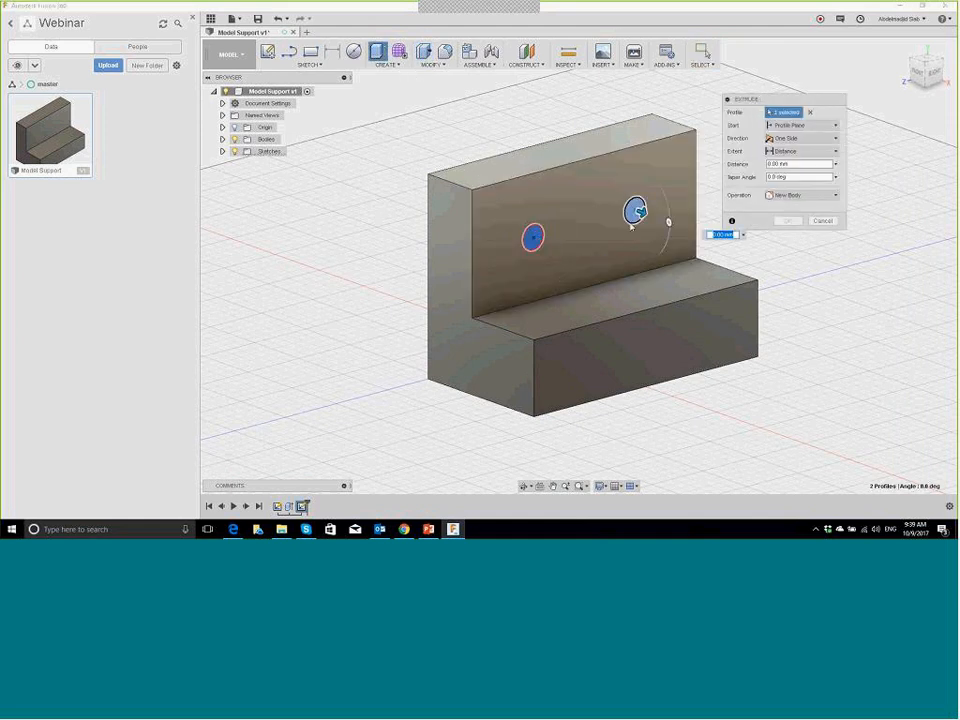
pyautogui.moveTo(641, 212); pyautogui.dragTo(783, 263)
pyautogui.moveTo(850, 302); pyautogui.dragTo(852, 288)
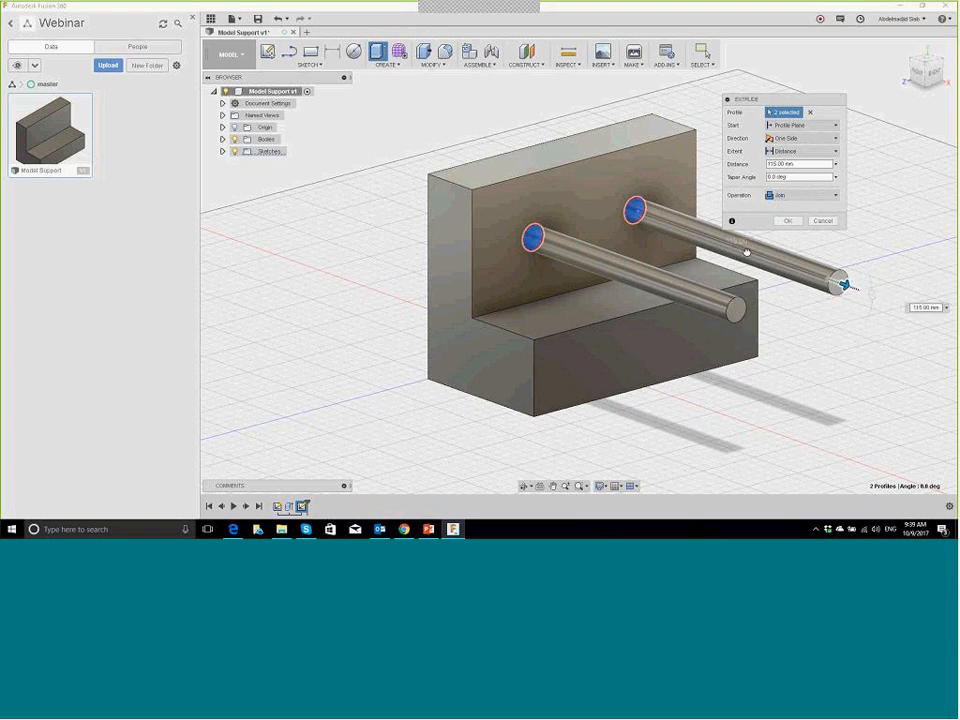
pyautogui.moveTo(845, 285); pyautogui.dragTo(365, 175)
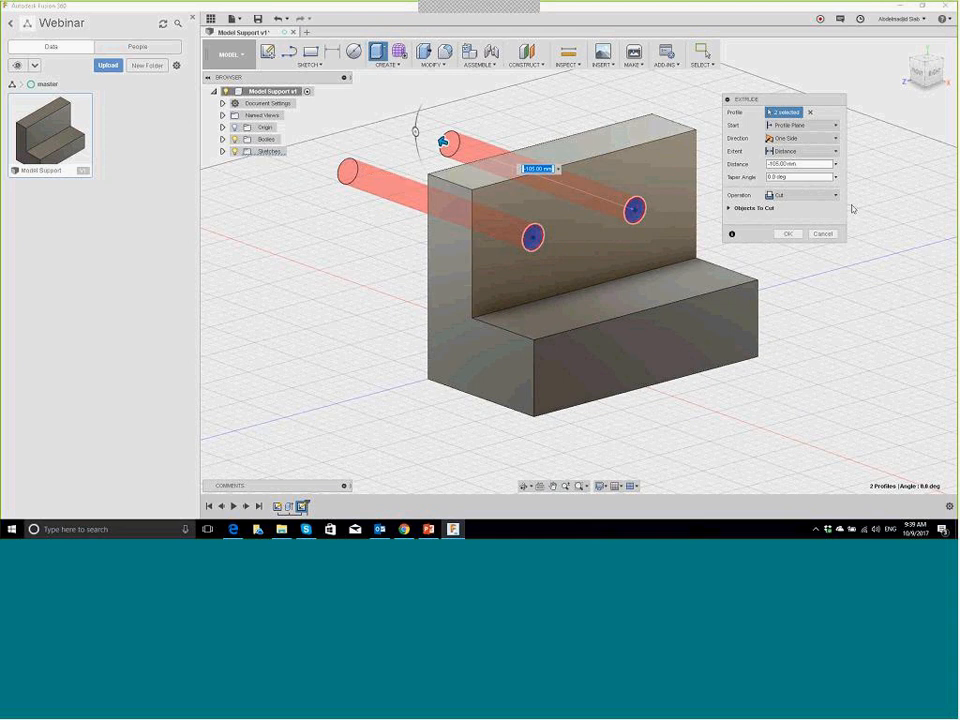
# Step: Keep the start at the profile plane, set the cut extent to All, and confirm
pyautogui.click(816, 126)
pyautogui.click(816, 138)
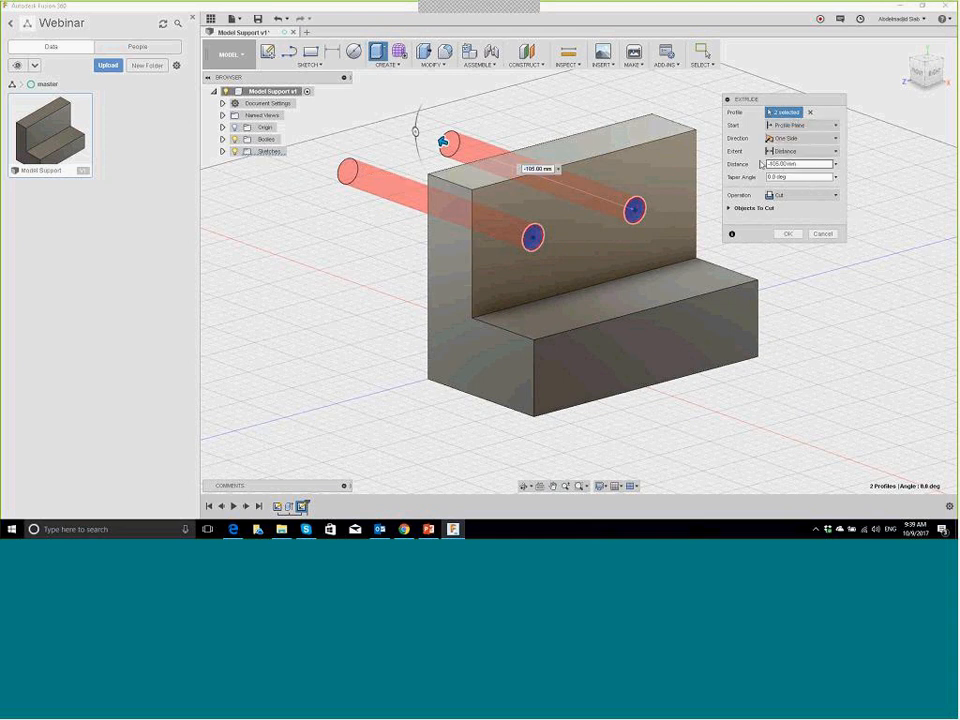
pyautogui.click(810, 127)
pyautogui.click(810, 137)
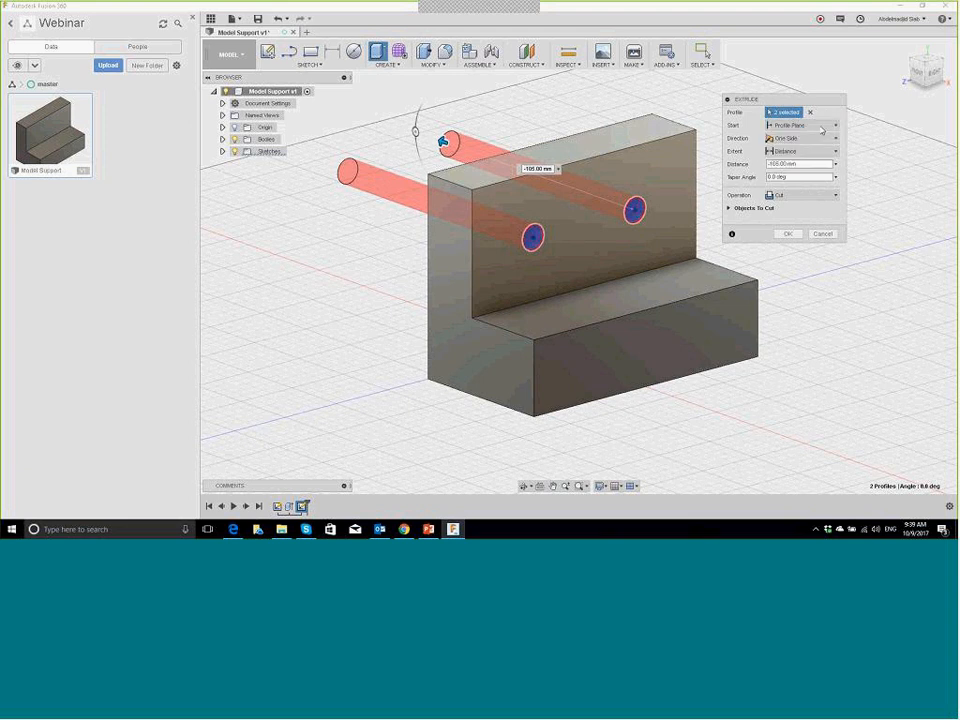
pyautogui.click(805, 151)
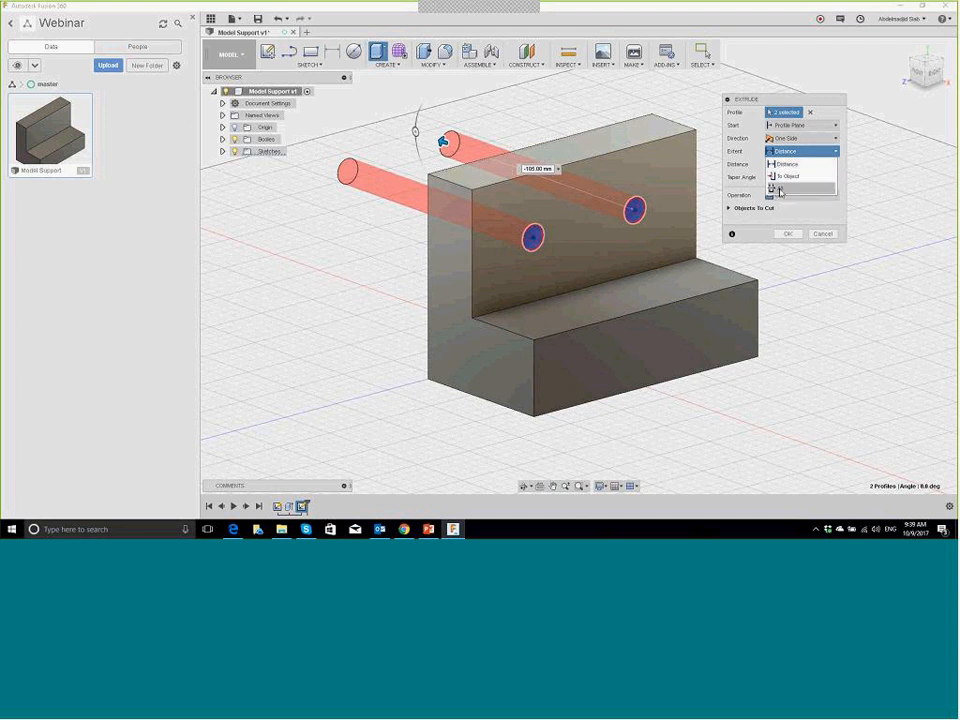
pyautogui.click(780, 189)
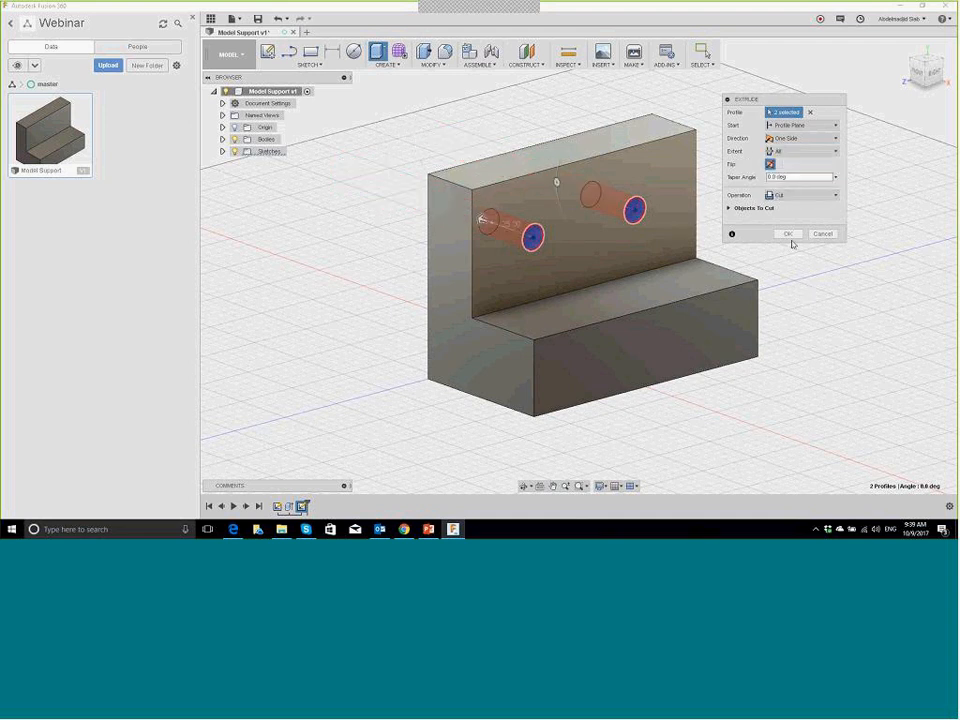
pyautogui.click(789, 234)
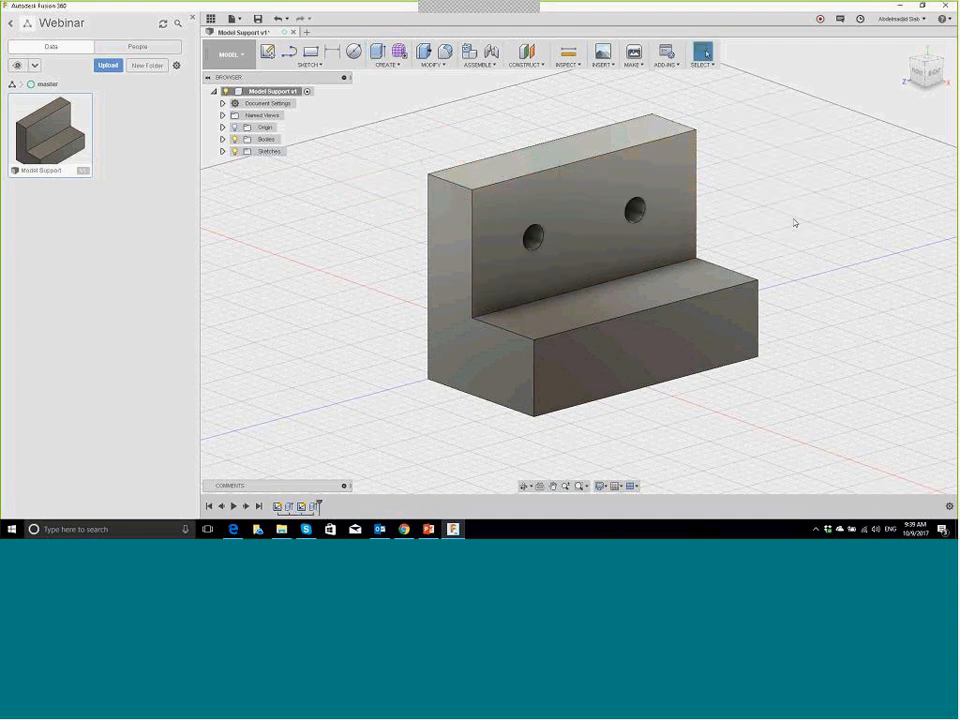
# Step: Save the two-hole bracket as a new version described 'Percage', then bring up Edge
pyautogui.keyDown('shift'); pyautogui.moveTo(775, 211); pyautogui.dragTo(779, 144, button='middle'); pyautogui.keyUp('shift')
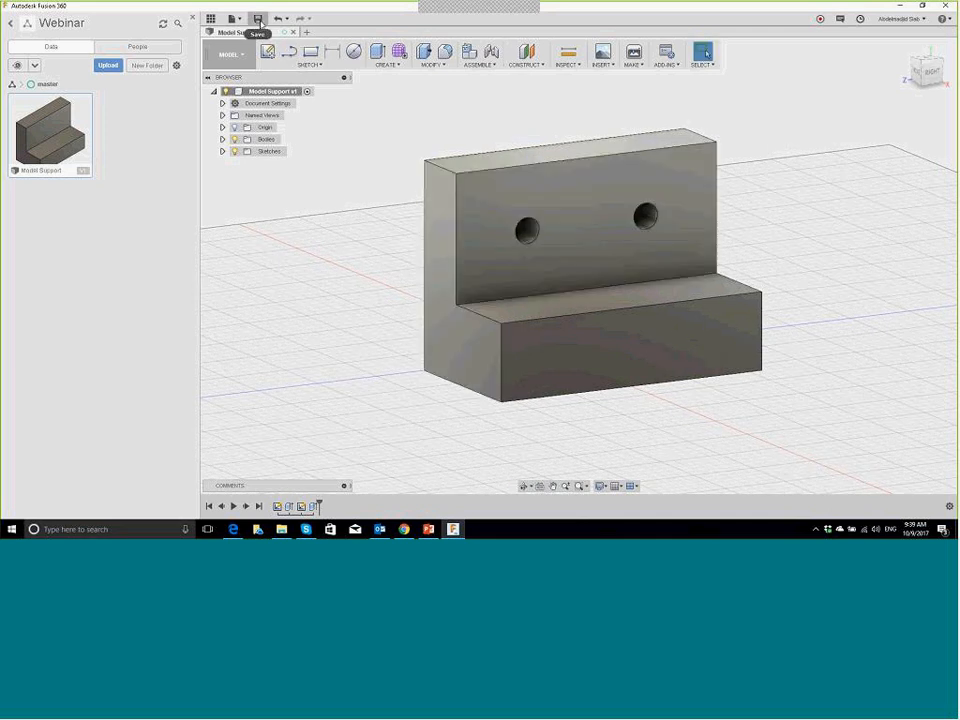
pyautogui.click(258, 20)
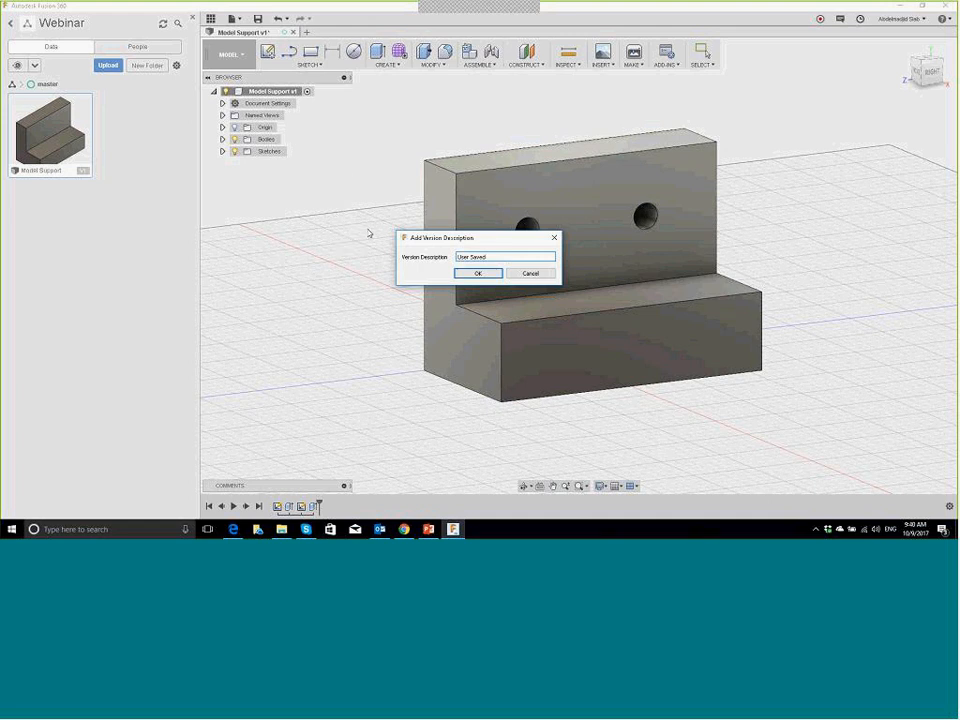
pyautogui.click(490, 257)
pyautogui.moveTo(490, 257); pyautogui.dragTo(444, 257)
pyautogui.write('Perc')
pyautogui.click(476, 273)
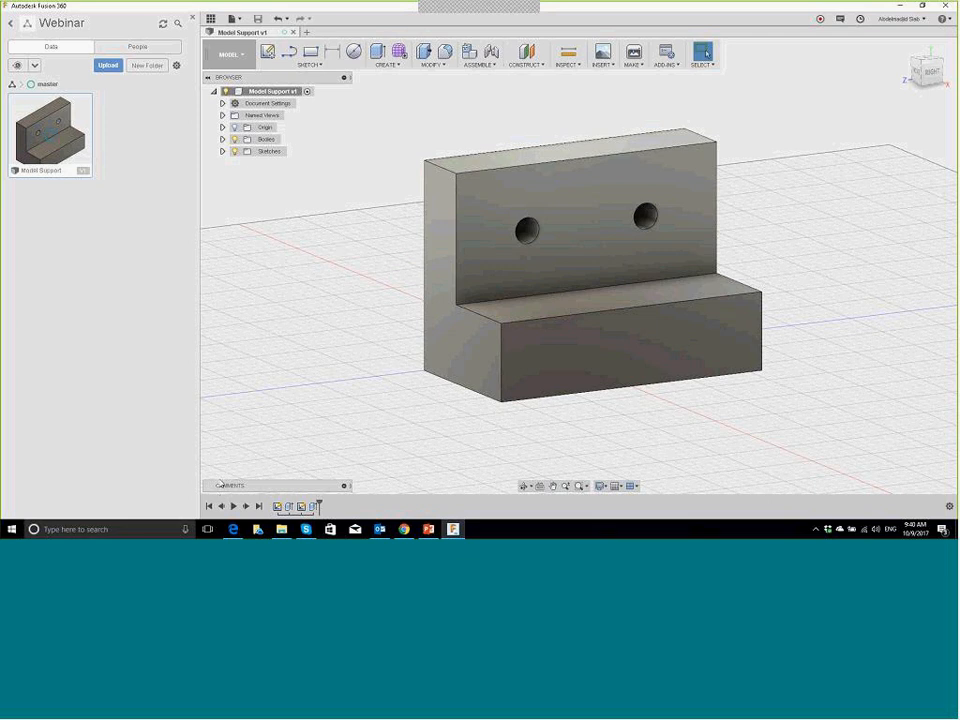
pyautogui.click(234, 530)
# Step: Open Model Support from the Webinar project, check its versions list, then return to Fusion 360
pyautogui.scroll(-4, 159, 355)
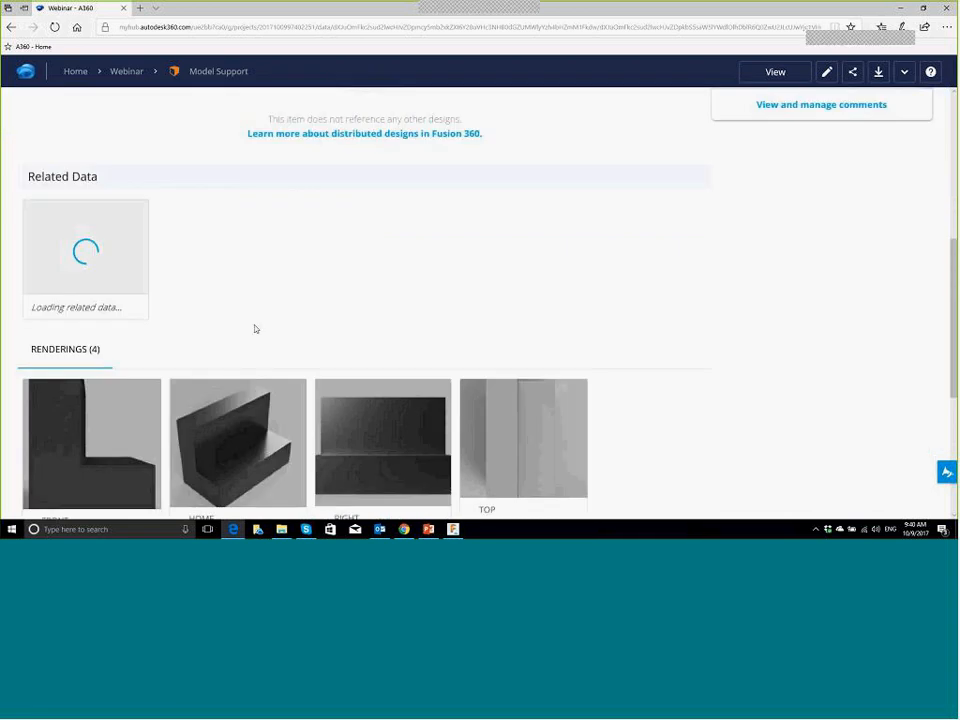
pyautogui.scroll(4, 255, 329)
pyautogui.click(124, 73)
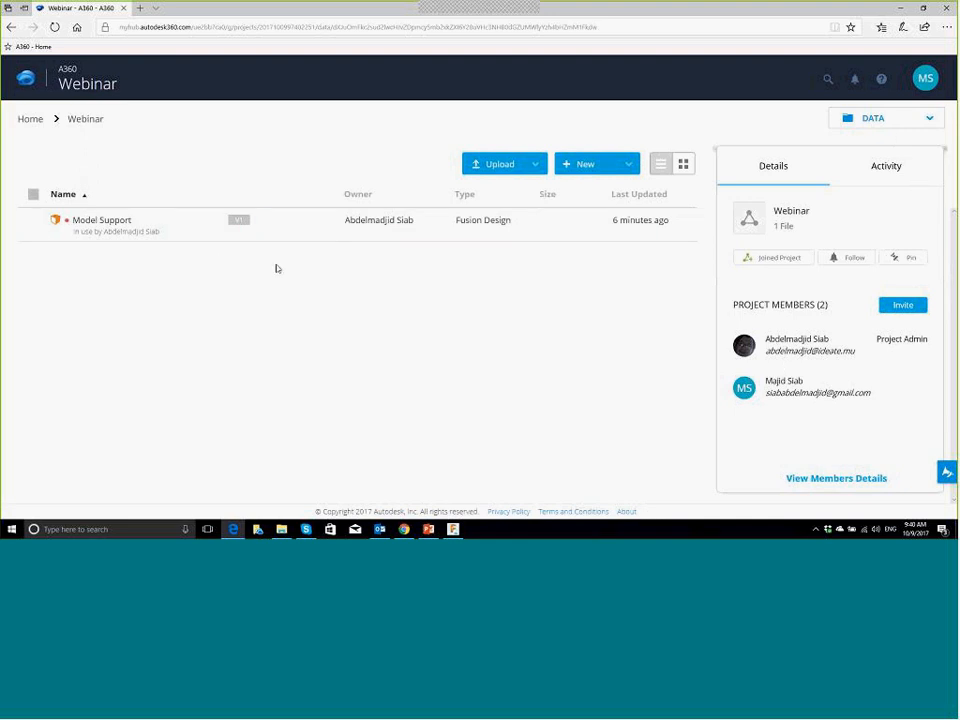
pyautogui.click(101, 220)
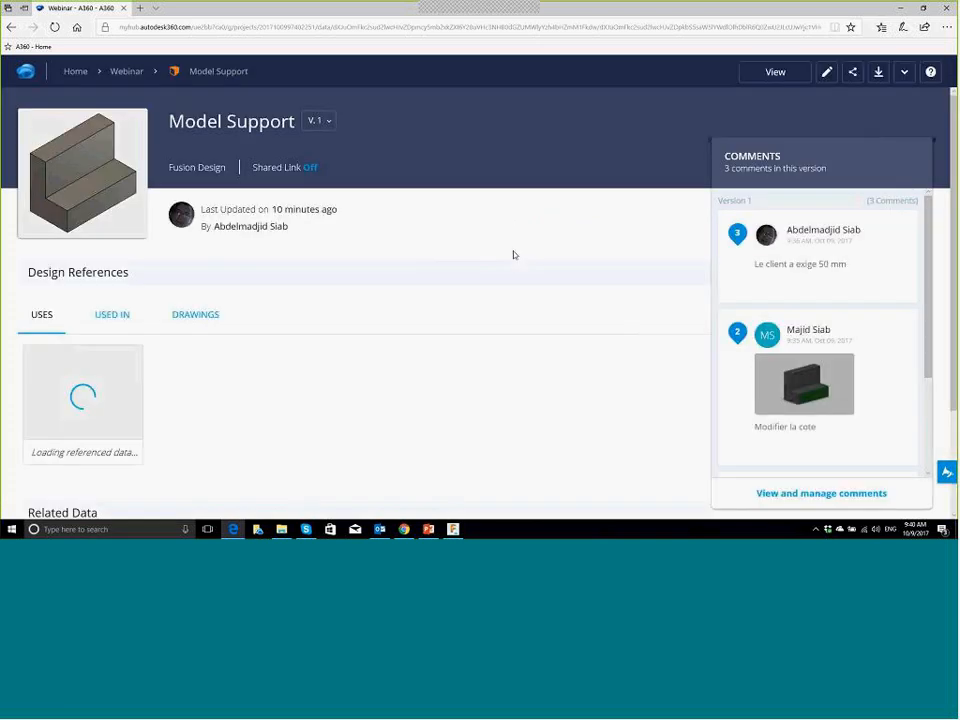
pyautogui.click(327, 122)
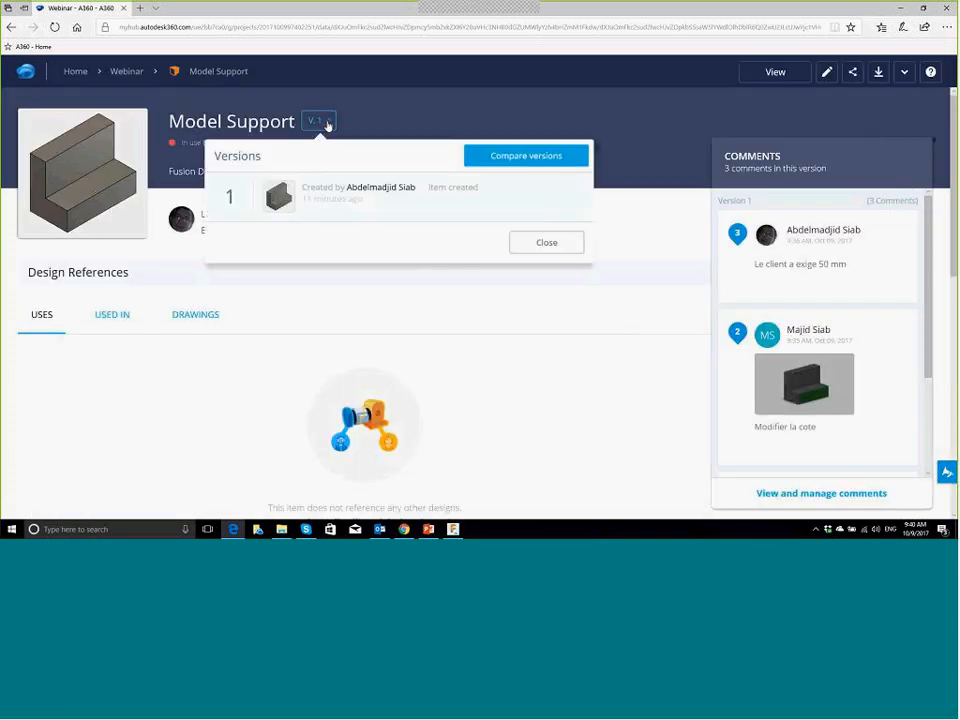
pyautogui.click(326, 126)
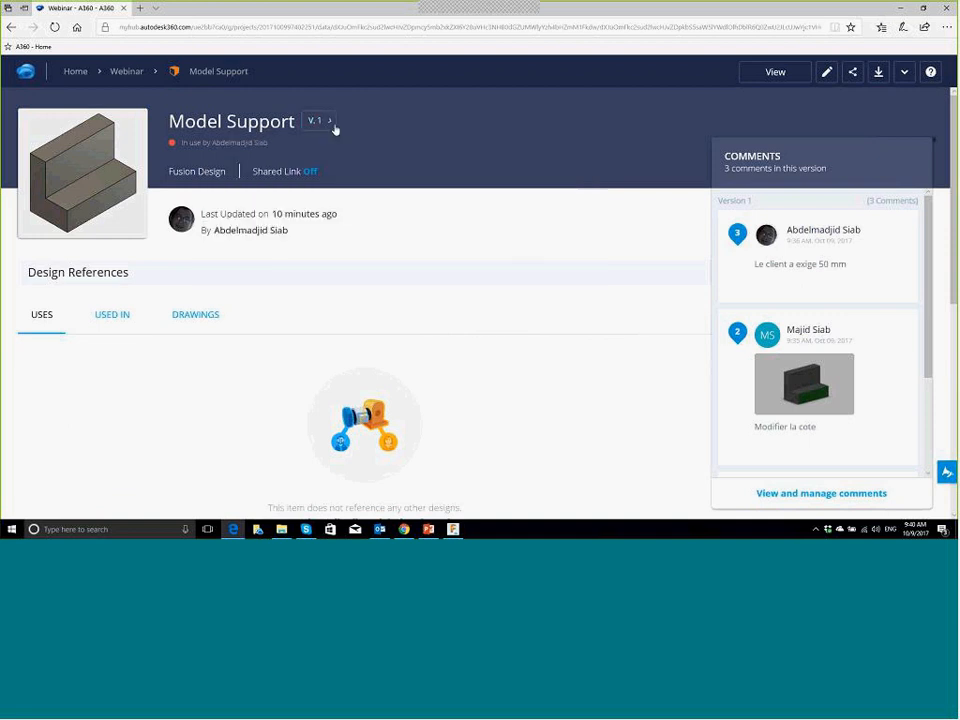
pyautogui.click(319, 123)
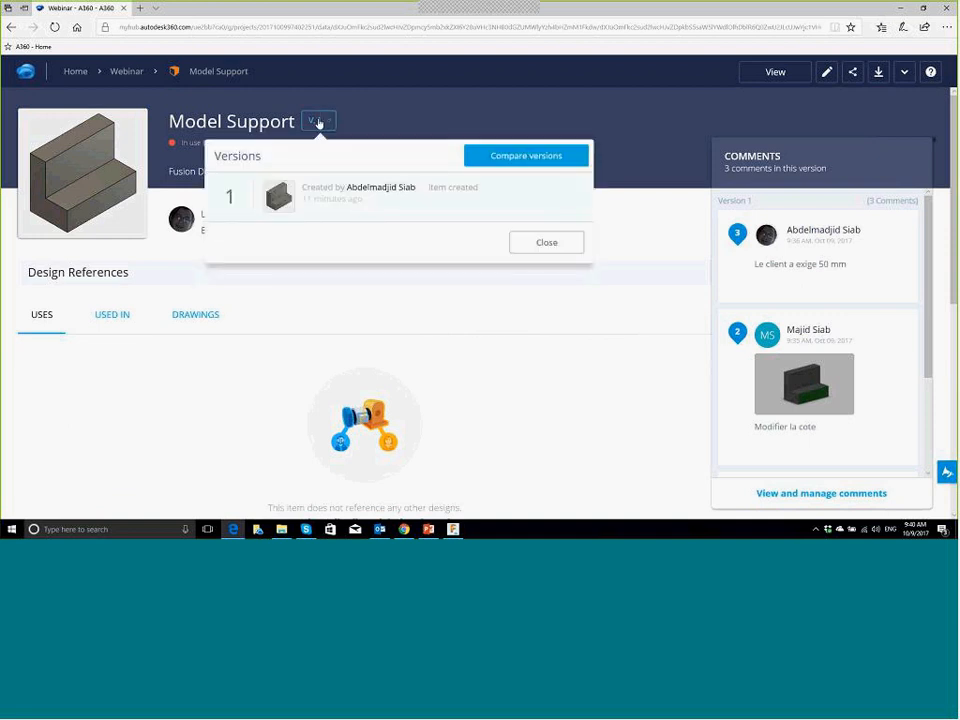
pyautogui.click(419, 117)
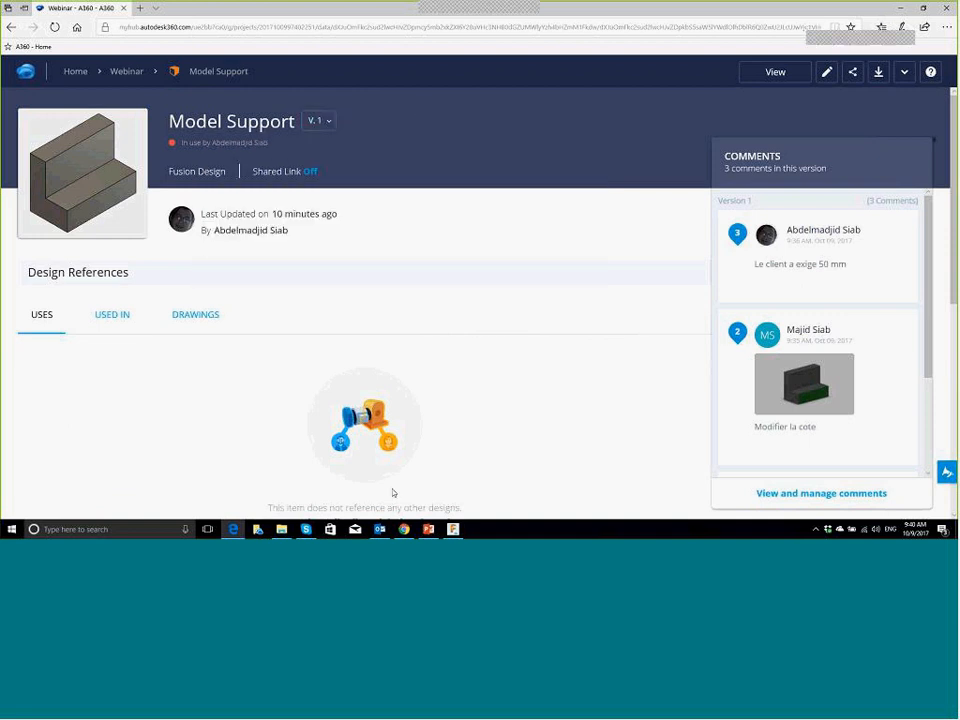
pyautogui.click(454, 530)
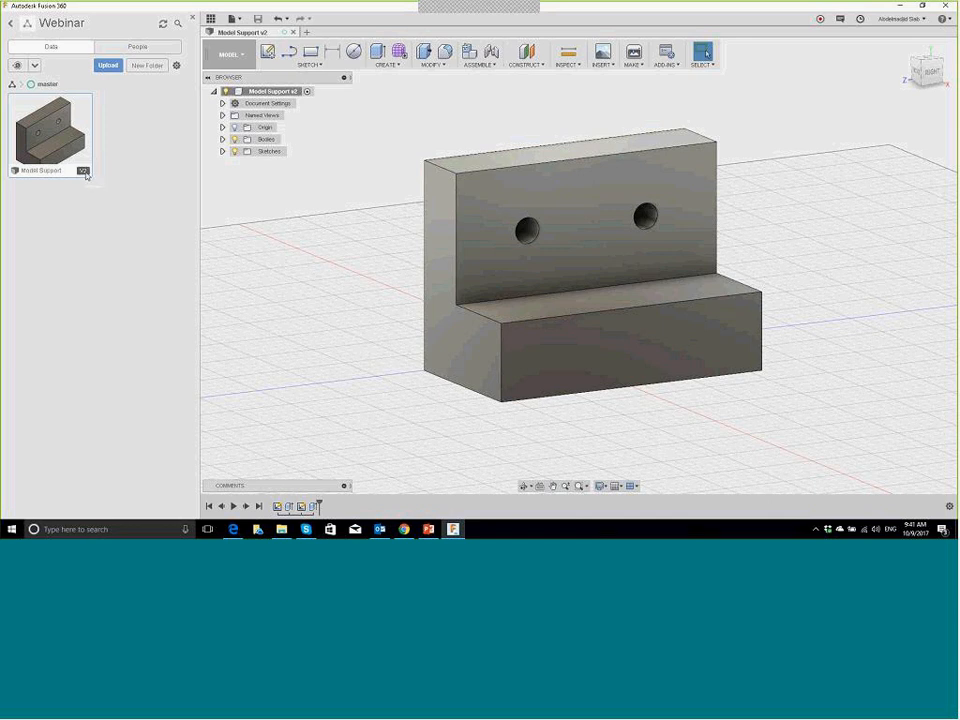
# Step: Check Model Support's versions list in Edge, then refresh the page to pick up version 2
pyautogui.click(233, 529)
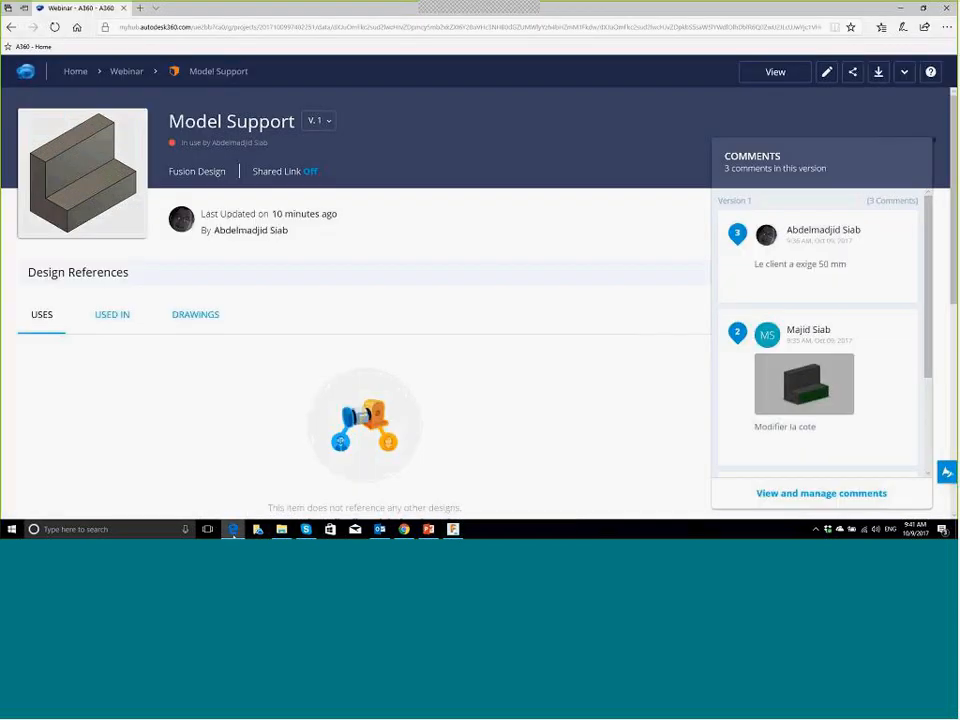
pyautogui.click(328, 124)
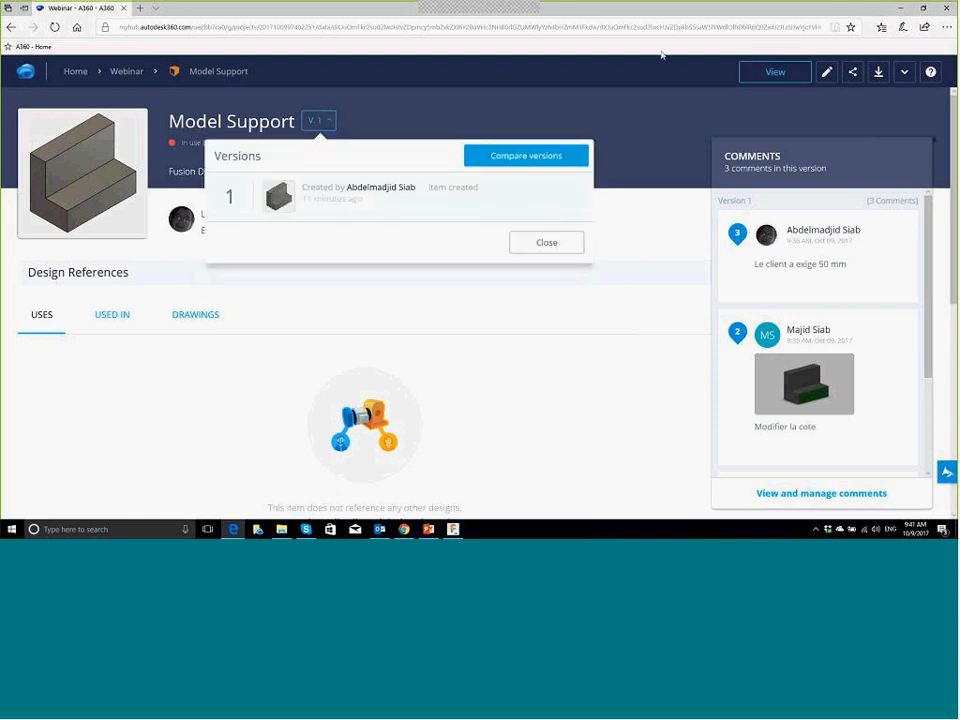
pyautogui.click(188, 27)
pyautogui.click(42, 27)
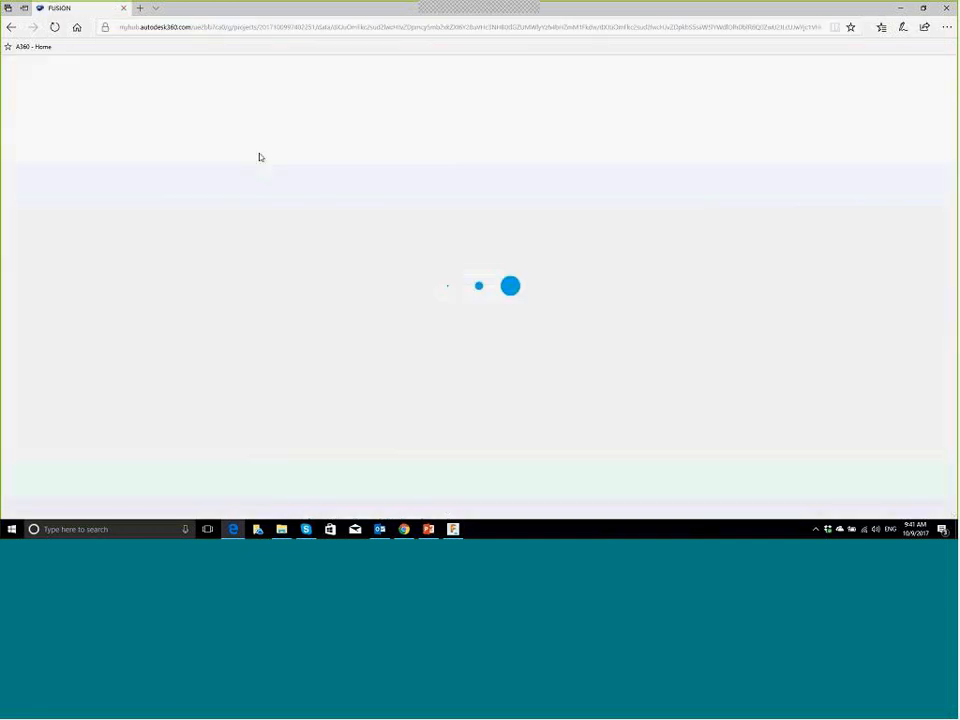
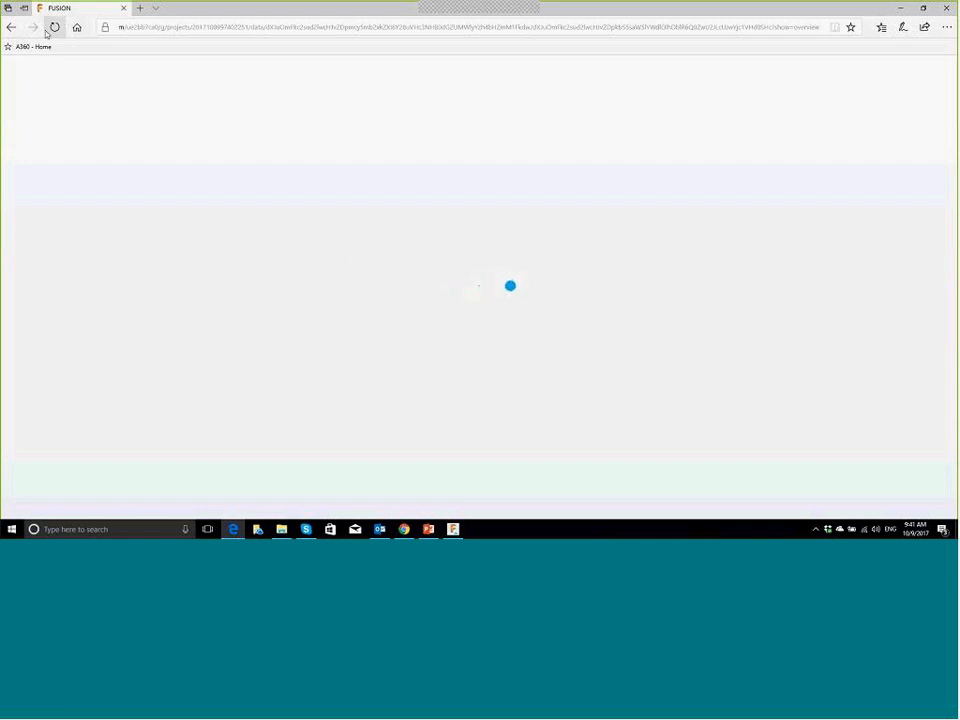
# Step: Go back from the A360 loading page and switch to the Fusion 360 design
pyautogui.click(14, 27)
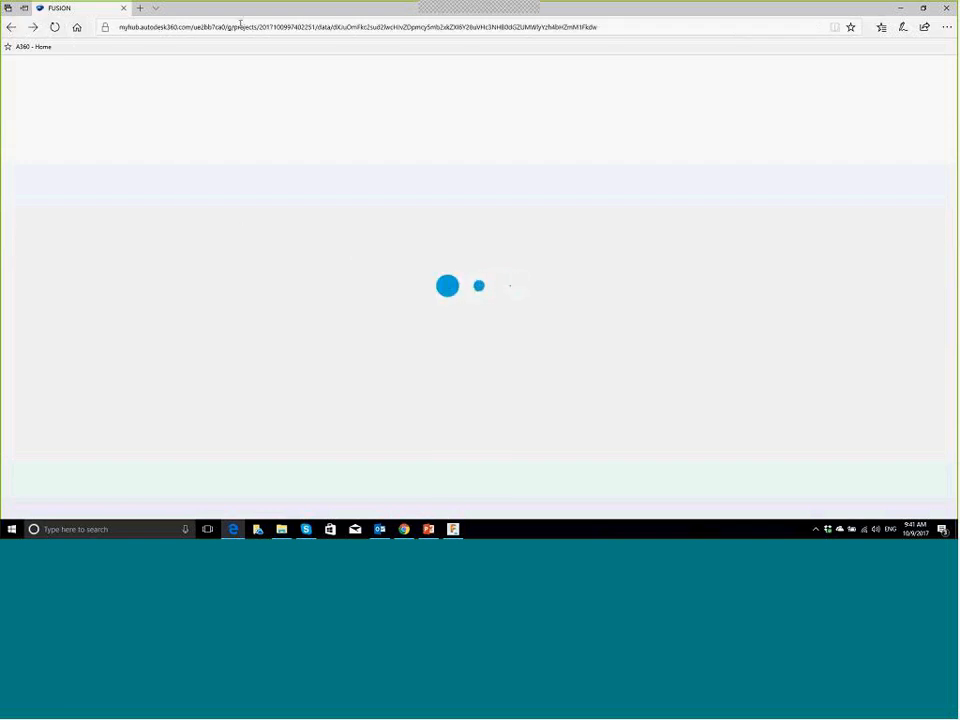
pyautogui.click(456, 531)
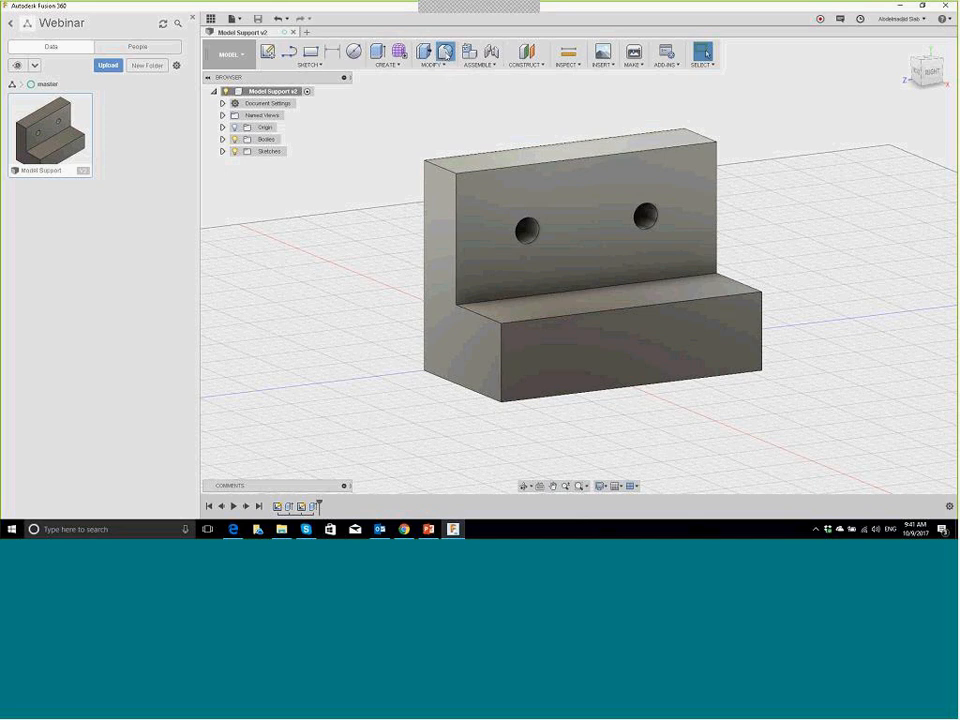
# Step: Fillet the inner edge between the bracket's upright and base with an 8 mm radius
pyautogui.click(446, 53)
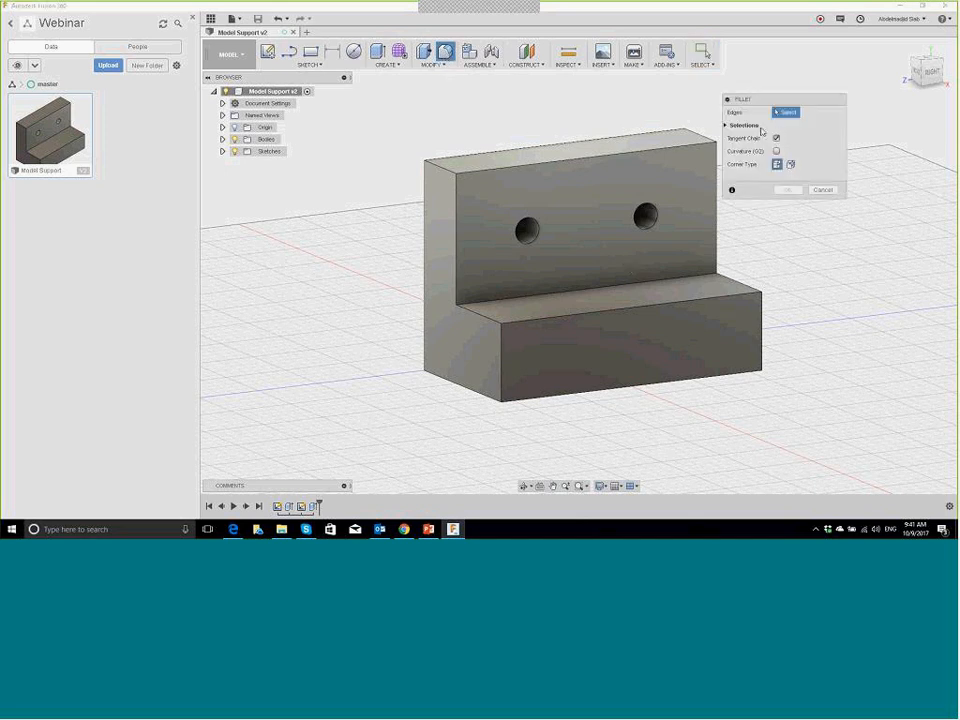
pyautogui.click(601, 289)
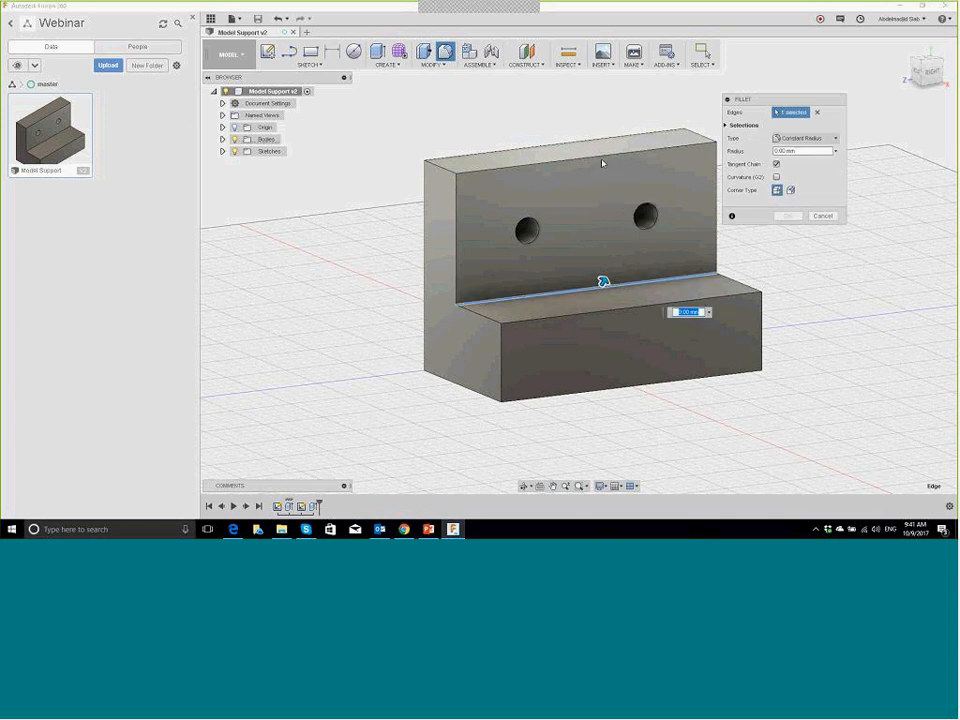
pyautogui.moveTo(603, 279)
pyautogui.mouseDown()
pyautogui.moveTo(611, 259)
pyautogui.moveTo(606, 277)
pyautogui.mouseUp()
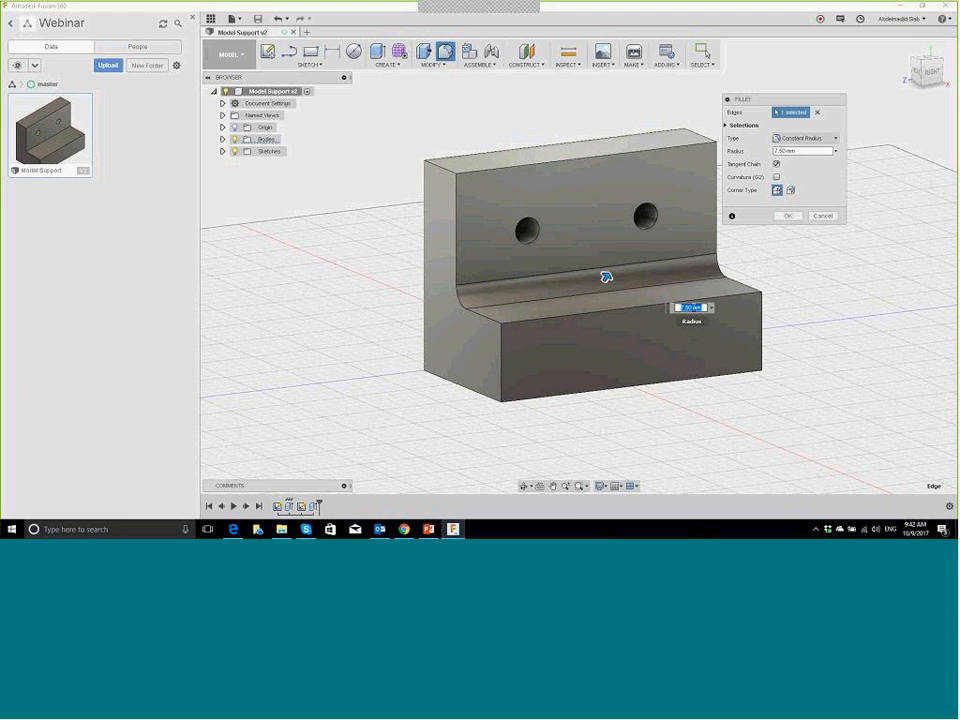
pyautogui.write('8')
pyautogui.press('Return')
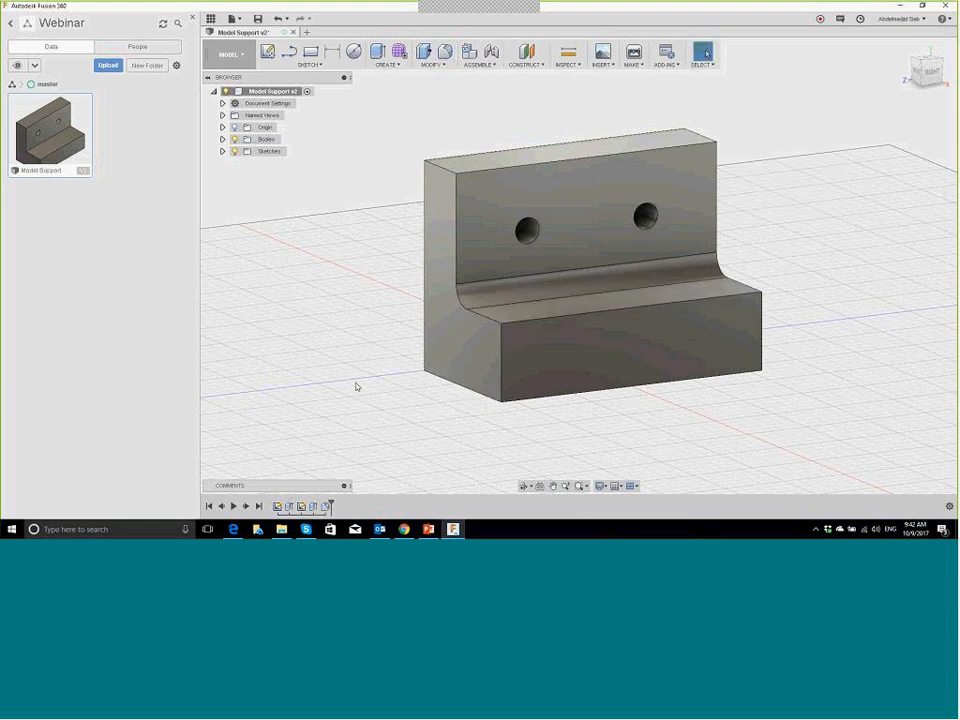
# Step: Start a shell on the bracket, selecting its back and bottom faces for removal
pyautogui.keyDown('shift'); pyautogui.moveTo(355, 382); pyautogui.dragTo(415, 130, button='middle'); pyautogui.keyUp('shift')
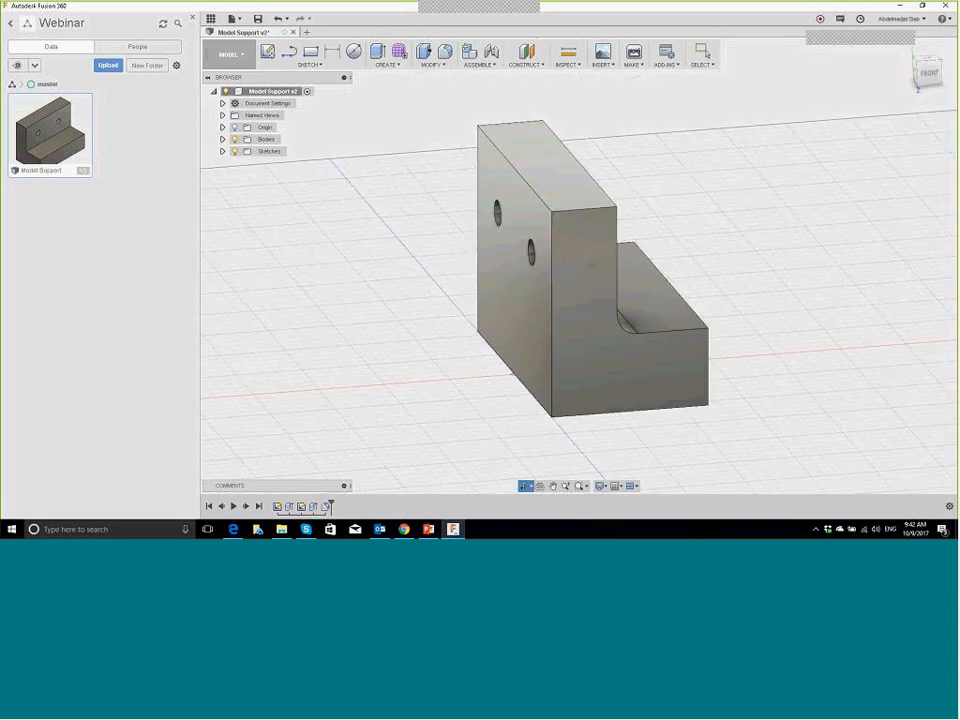
pyautogui.click(422, 52)
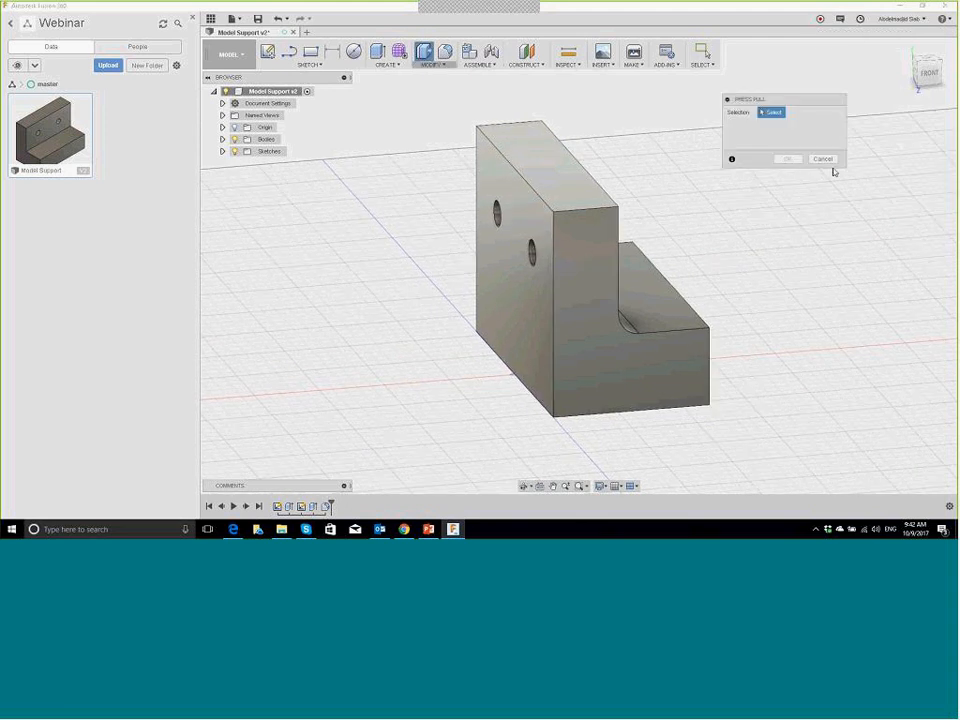
pyautogui.click(828, 160)
pyautogui.click(432, 64)
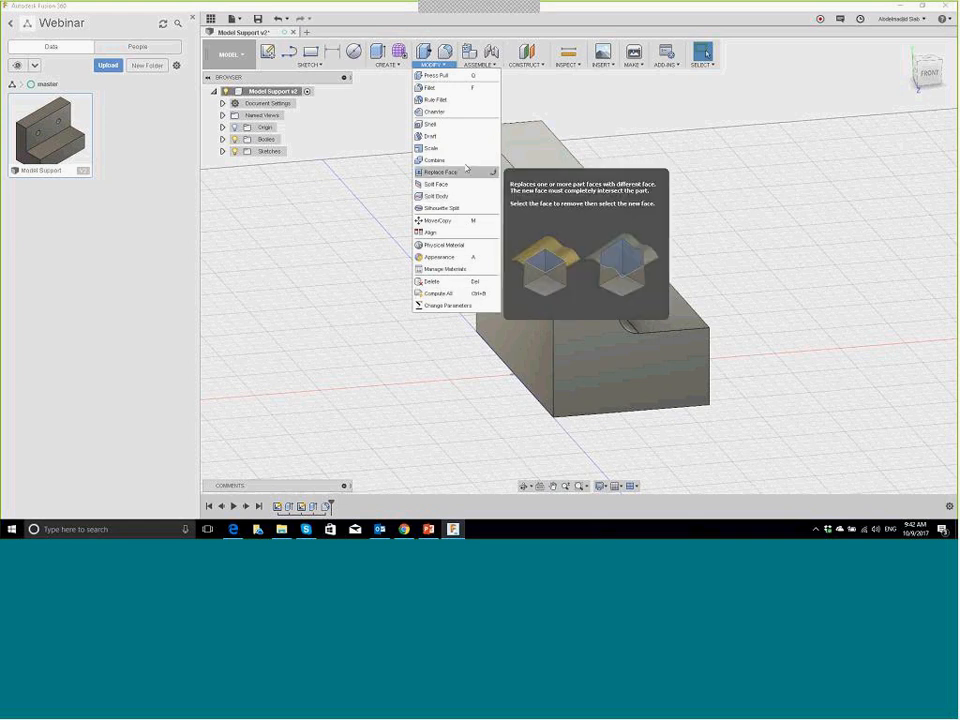
pyautogui.click(443, 125)
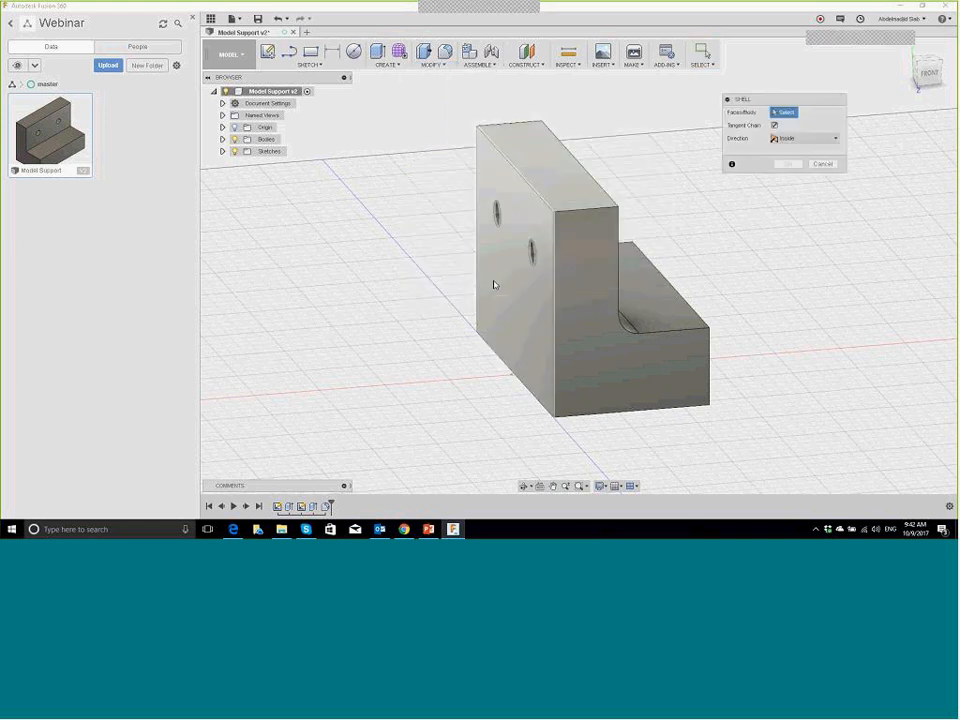
pyautogui.click(527, 253)
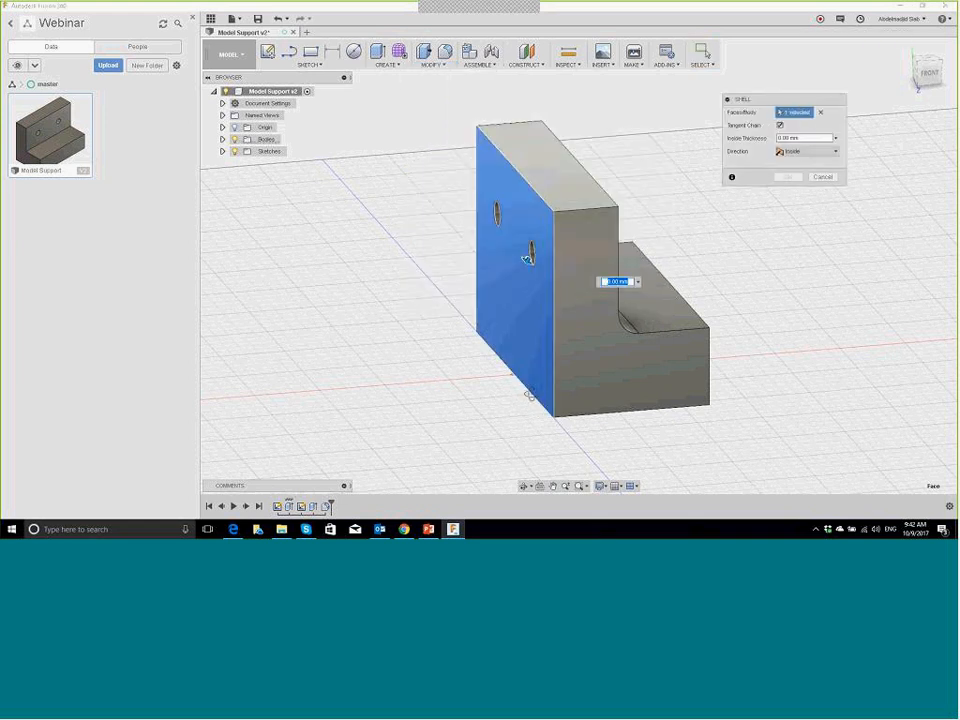
pyautogui.keyDown('shift'); pyautogui.moveTo(530, 395); pyautogui.dragTo(690, 317, button='middle'); pyautogui.keyUp('shift')
pyautogui.click(690, 320)
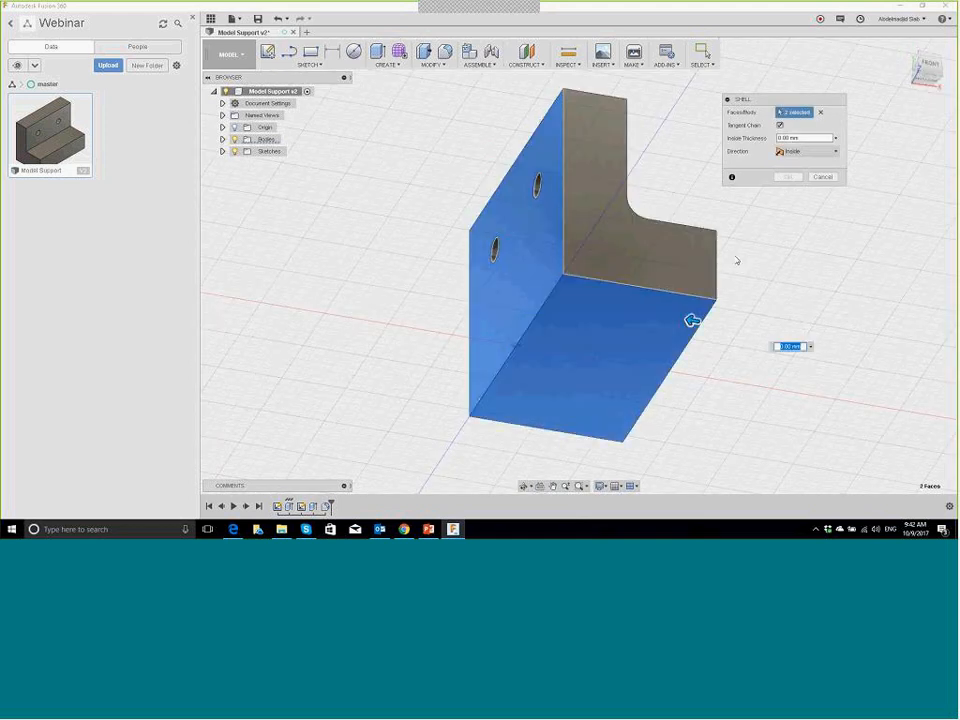
# Step: Check the shell preview and set the inside thickness to 2 mm
pyautogui.keyDown('shift'); pyautogui.moveTo(734, 255); pyautogui.dragTo(572, 331, button='middle'); pyautogui.keyUp('shift')
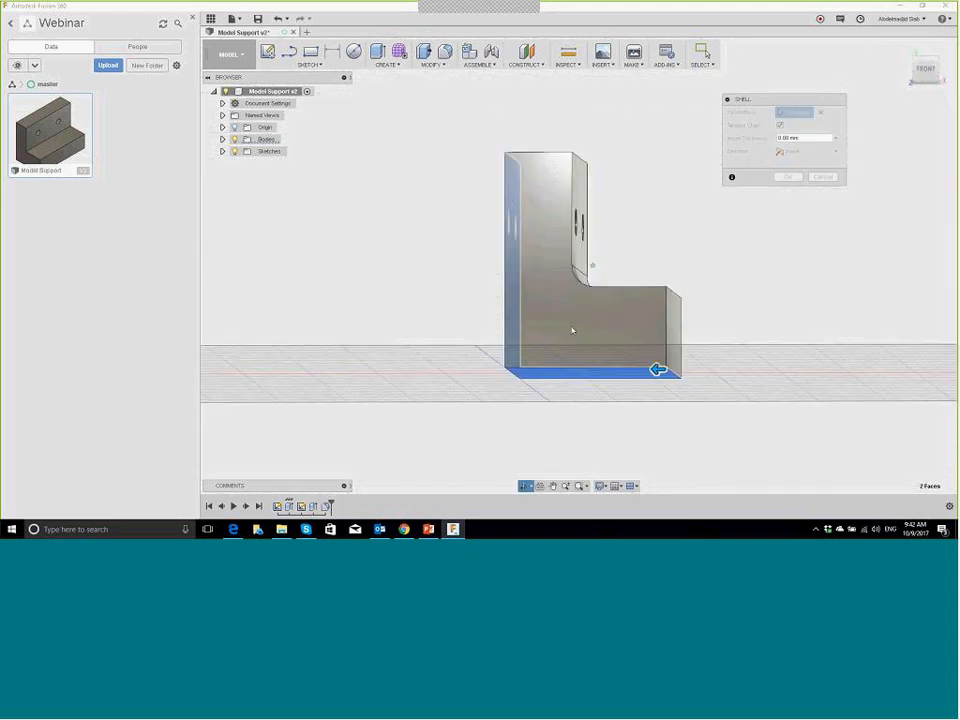
pyautogui.keyDown('shift'); pyautogui.moveTo(677, 251); pyautogui.dragTo(600, 290, button='middle'); pyautogui.keyUp('shift')
pyautogui.click(790, 137)
pyautogui.write('2')
pyautogui.press('Return')
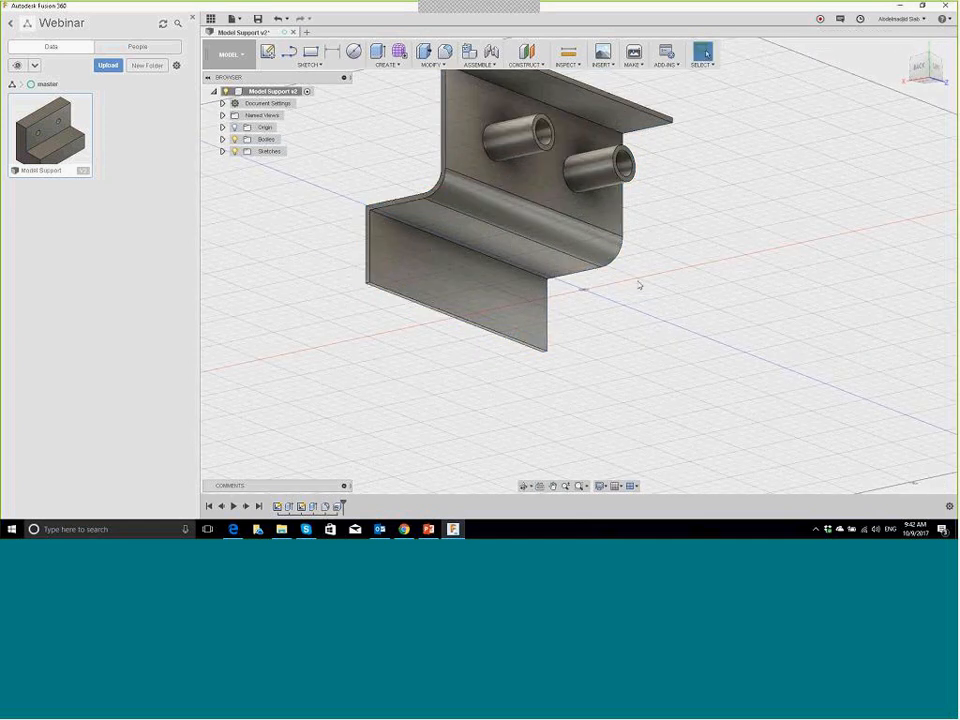
# Step: Save the shelled bracket as a new version, replacing 'User Saved' with 'Coque'
pyautogui.keyDown('shift'); pyautogui.moveTo(582, 281); pyautogui.dragTo(626, 302, button='middle'); pyautogui.keyUp('shift')
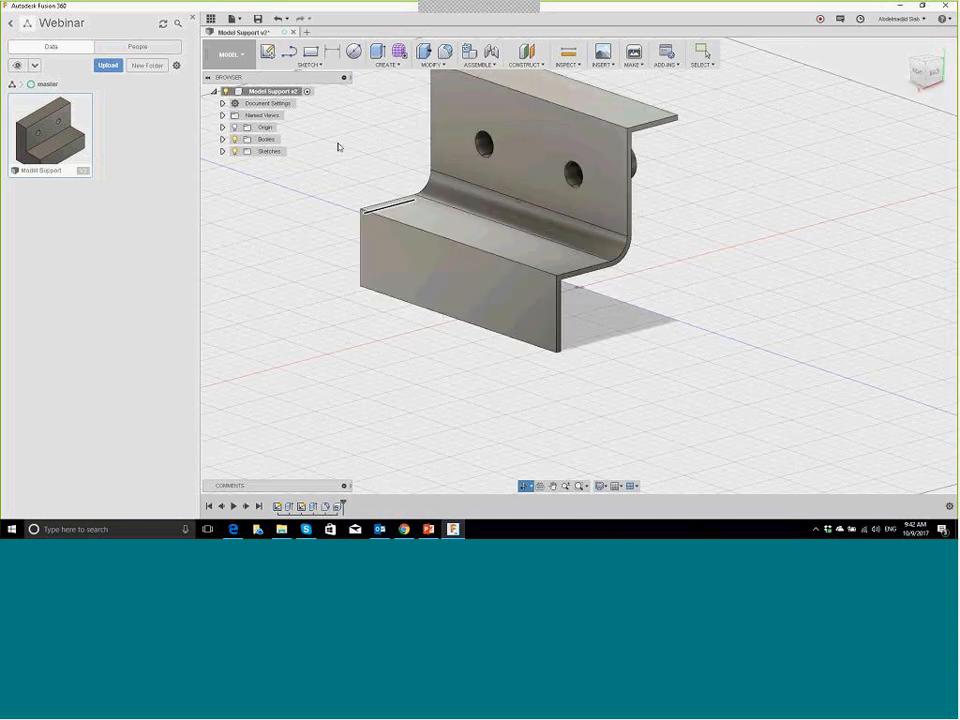
pyautogui.hotkey('ctrl', 's')
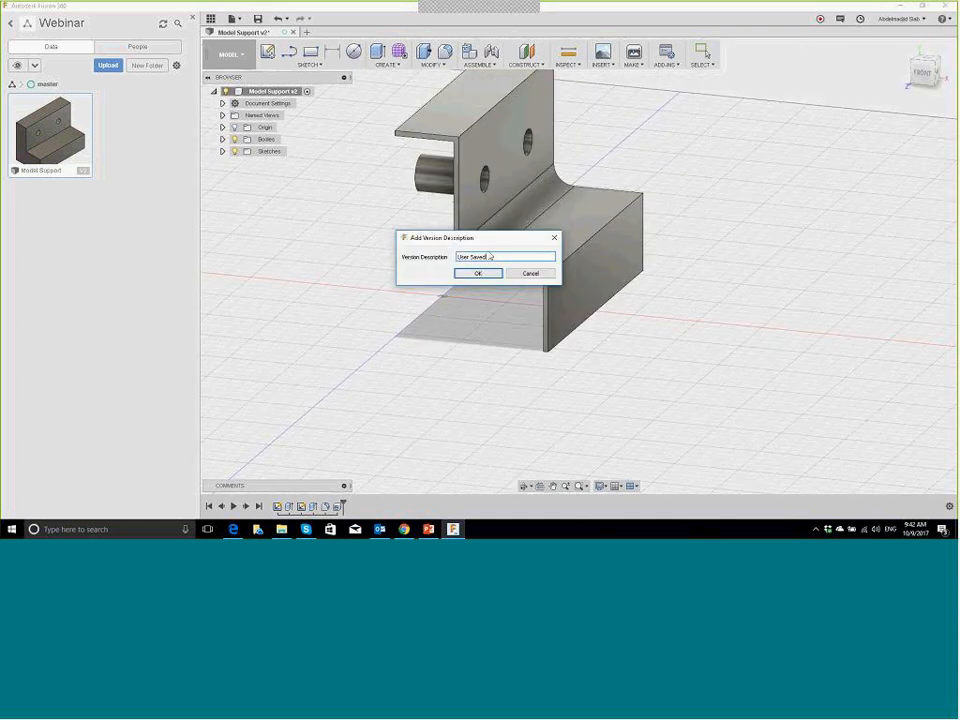
pyautogui.moveTo(494, 257); pyautogui.dragTo(436, 254)
pyautogui.write('cogs')
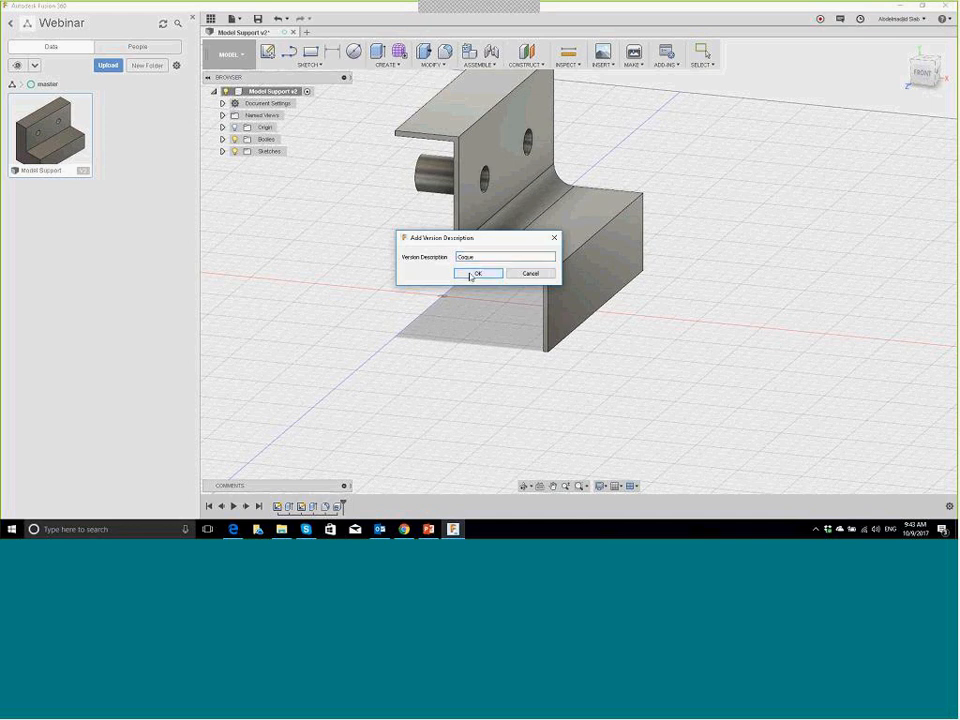
pyautogui.click(478, 273)
# Step: In Edge, go to autodesk.com, check the notifications, and open the Webinar project
pyautogui.click(233, 529)
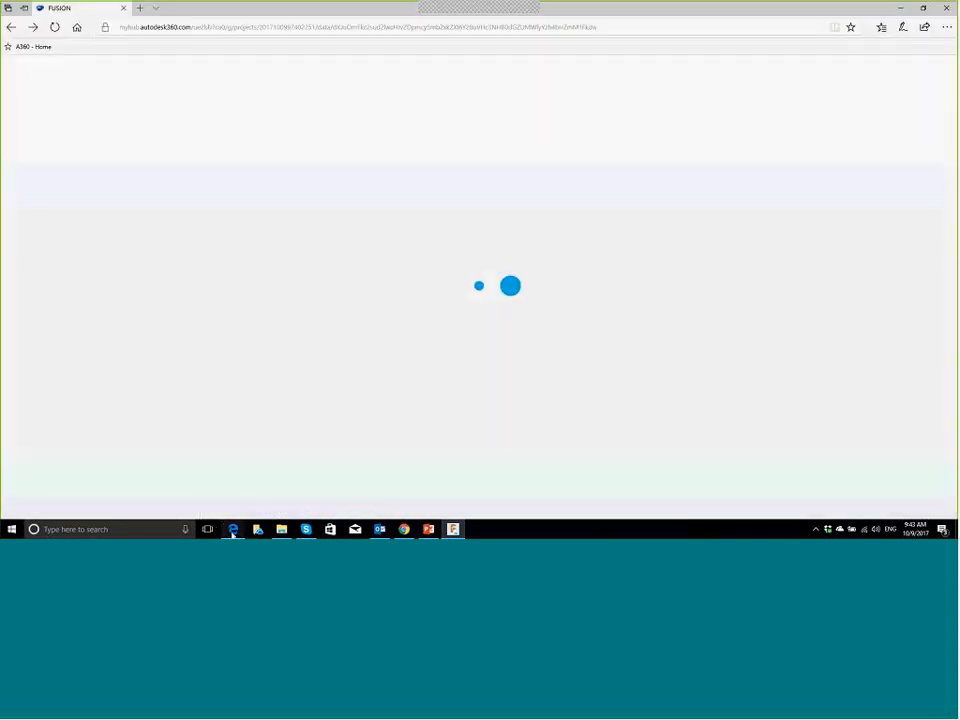
pyautogui.click(744, 22)
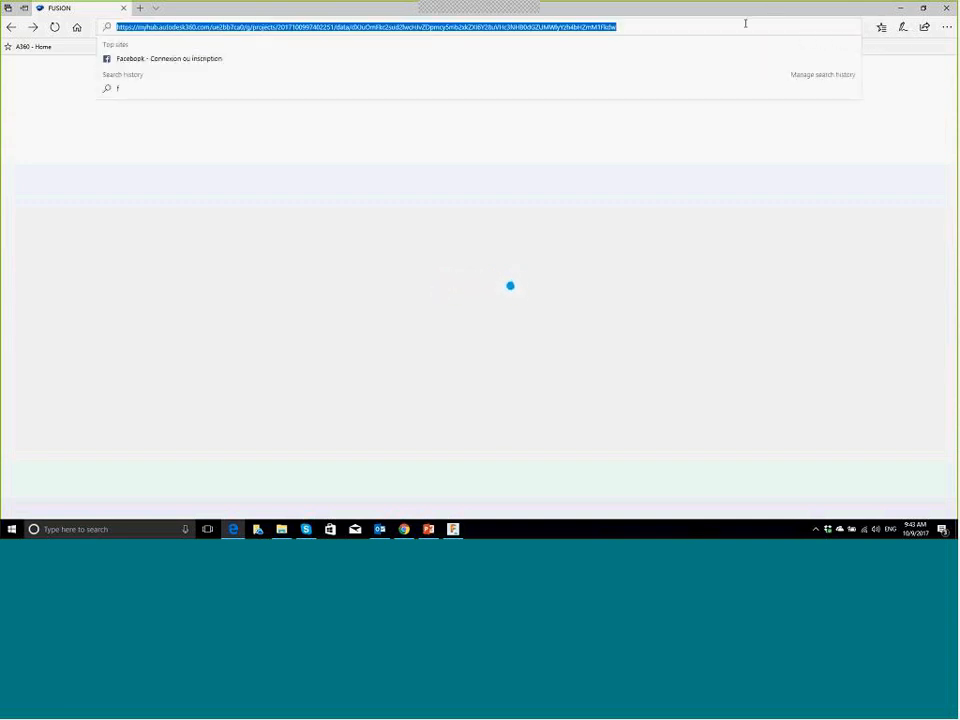
pyautogui.write('autodesk.com/')
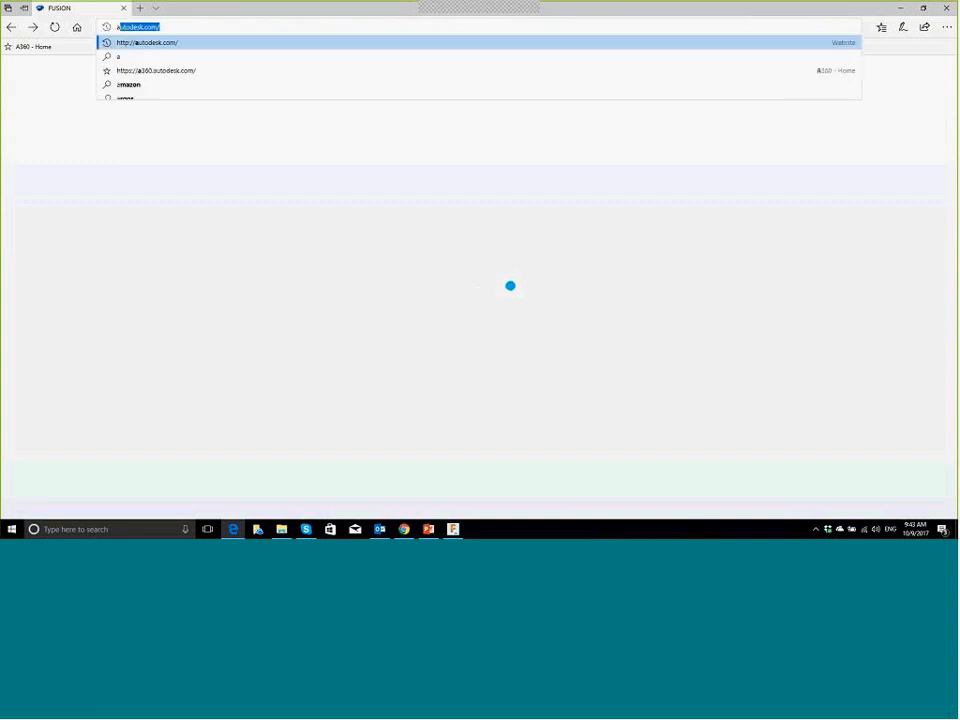
pyautogui.press('Return')
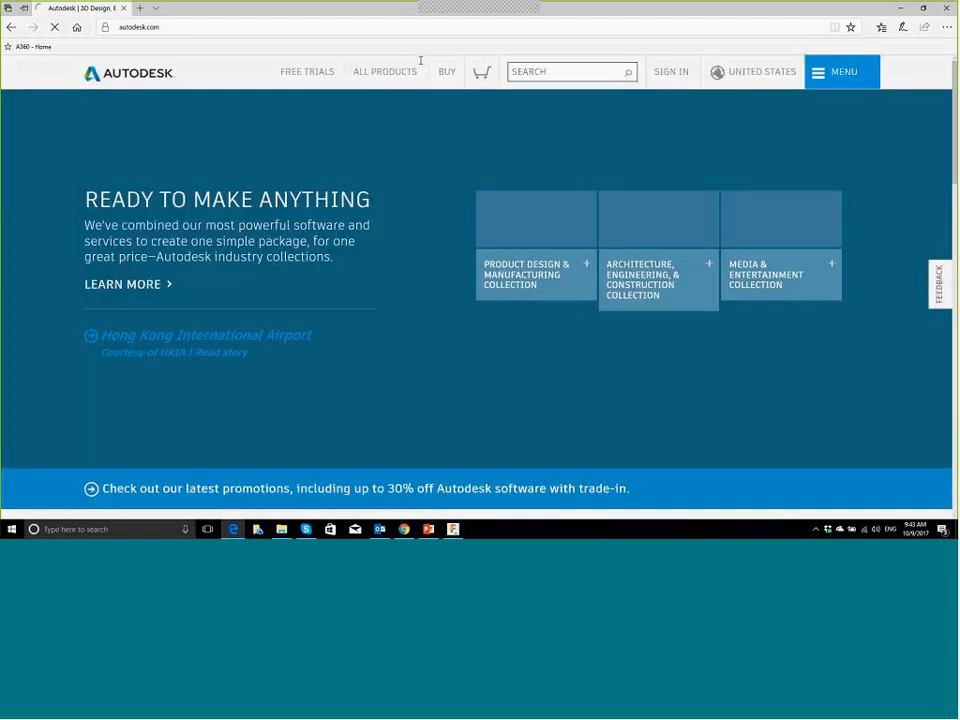
pyautogui.moveTo(671, 72)
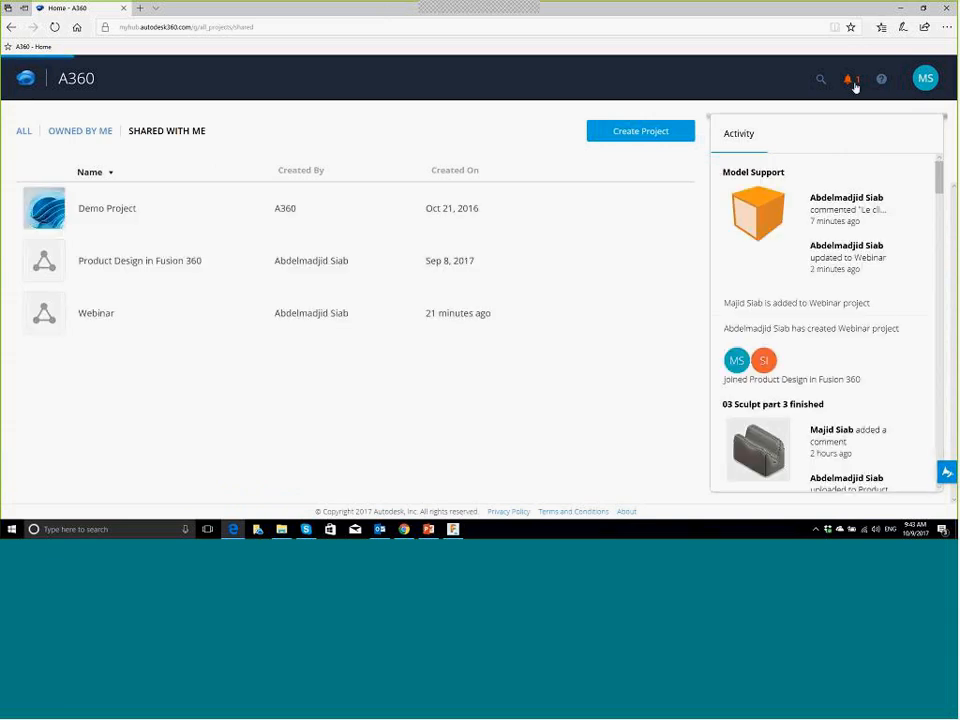
pyautogui.click(850, 82)
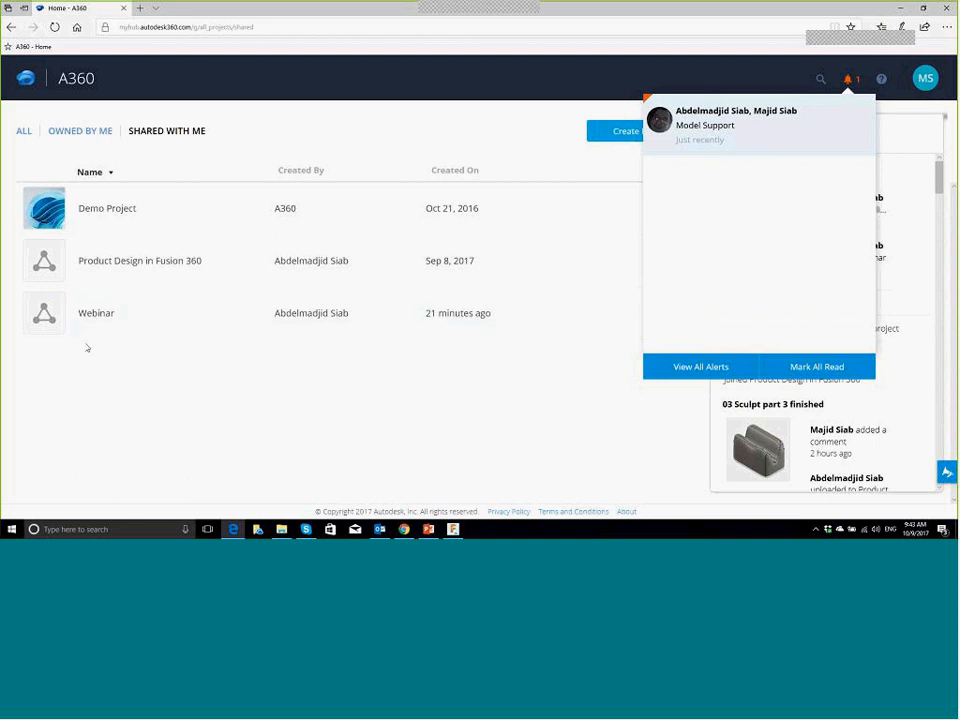
pyautogui.click(117, 313)
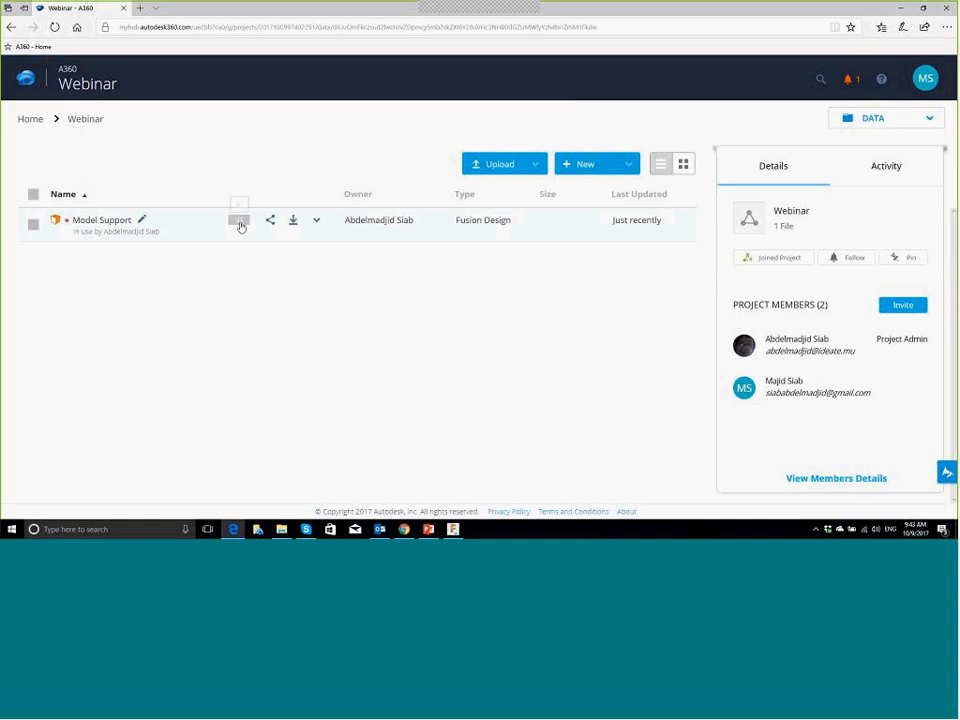
# Step: Open Model Support's file page and view its versions 2 and 1
pyautogui.click(97, 221)
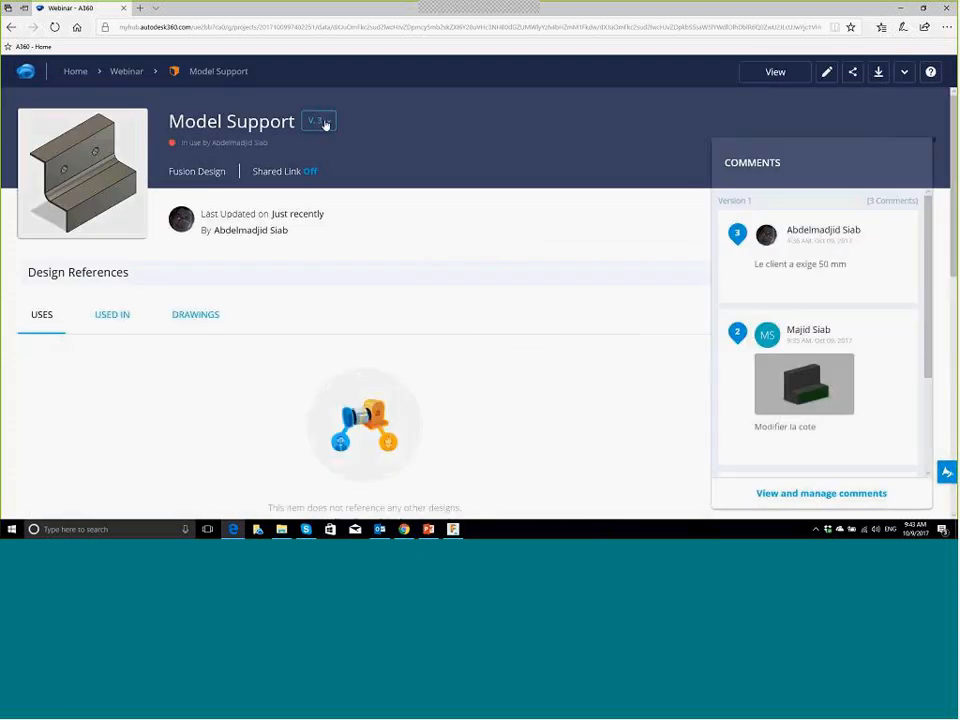
pyautogui.click(320, 121)
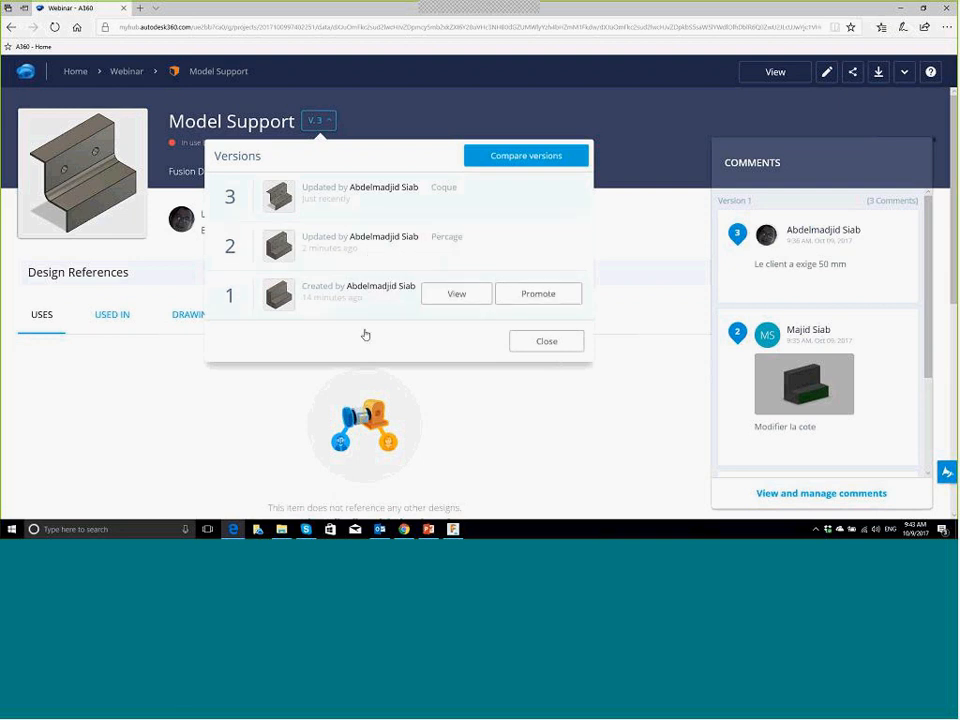
pyautogui.click(350, 259)
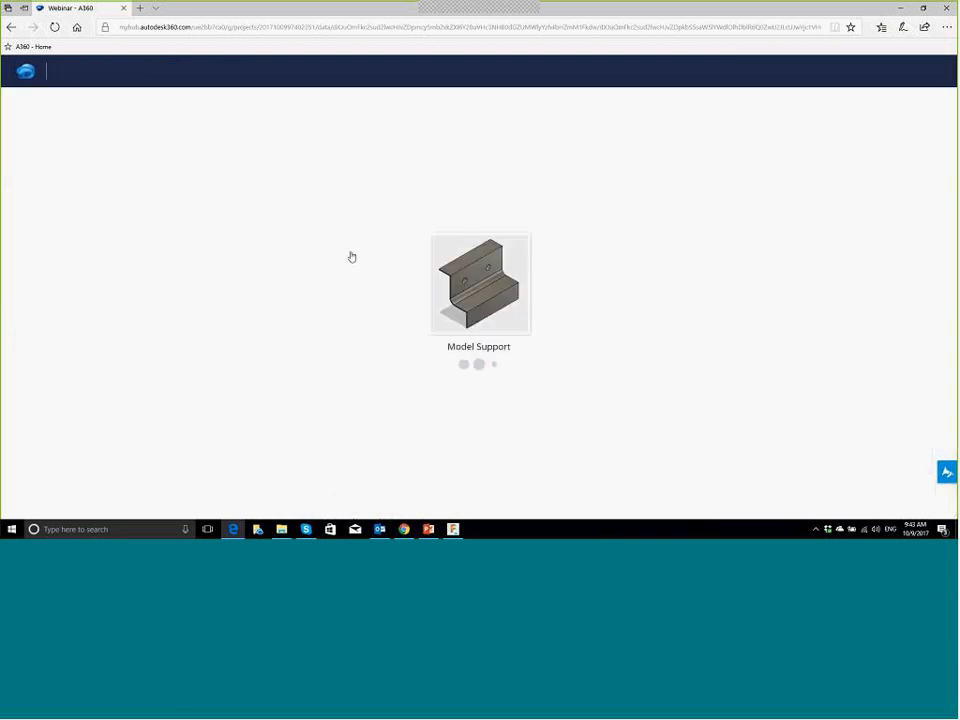
pyautogui.click(341, 122)
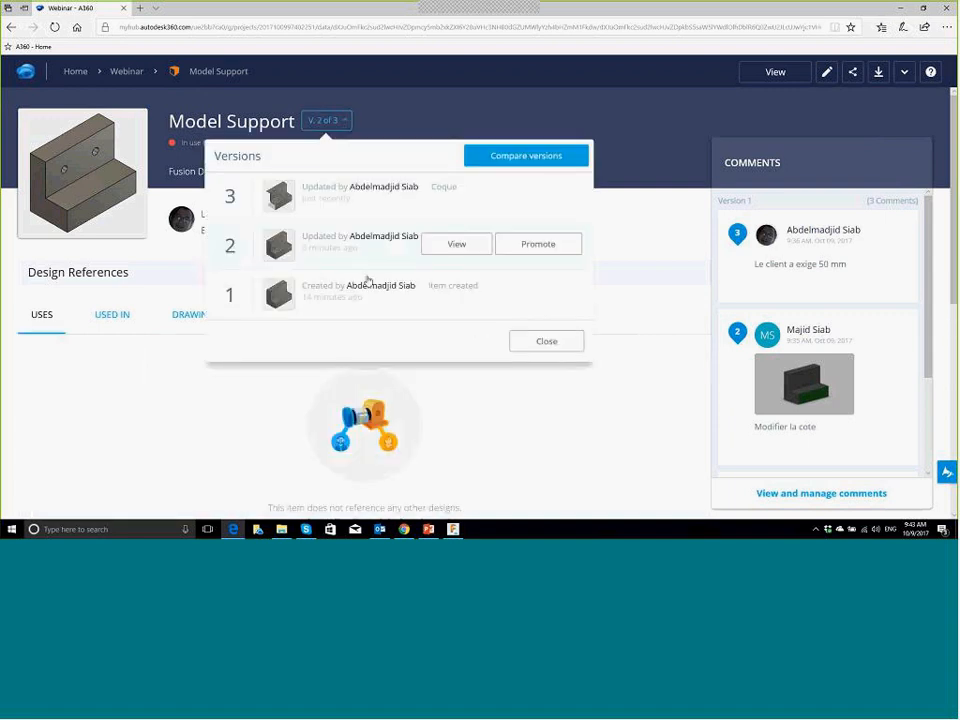
pyautogui.click(373, 285)
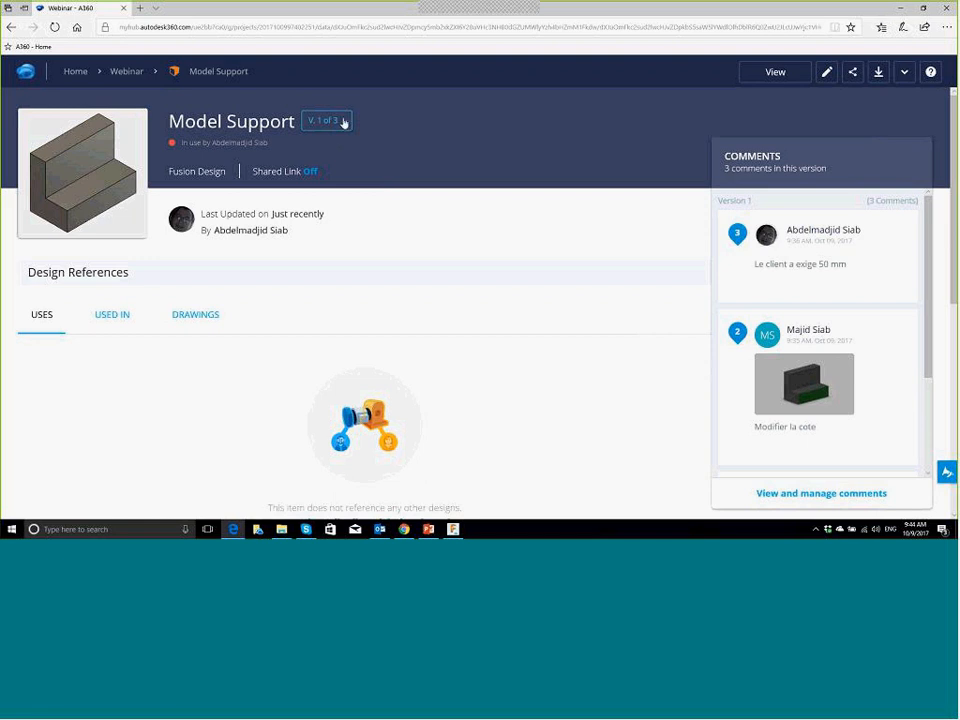
# Step: Load version 3 of Model Support, then return to Fusion 360
pyautogui.click(344, 122)
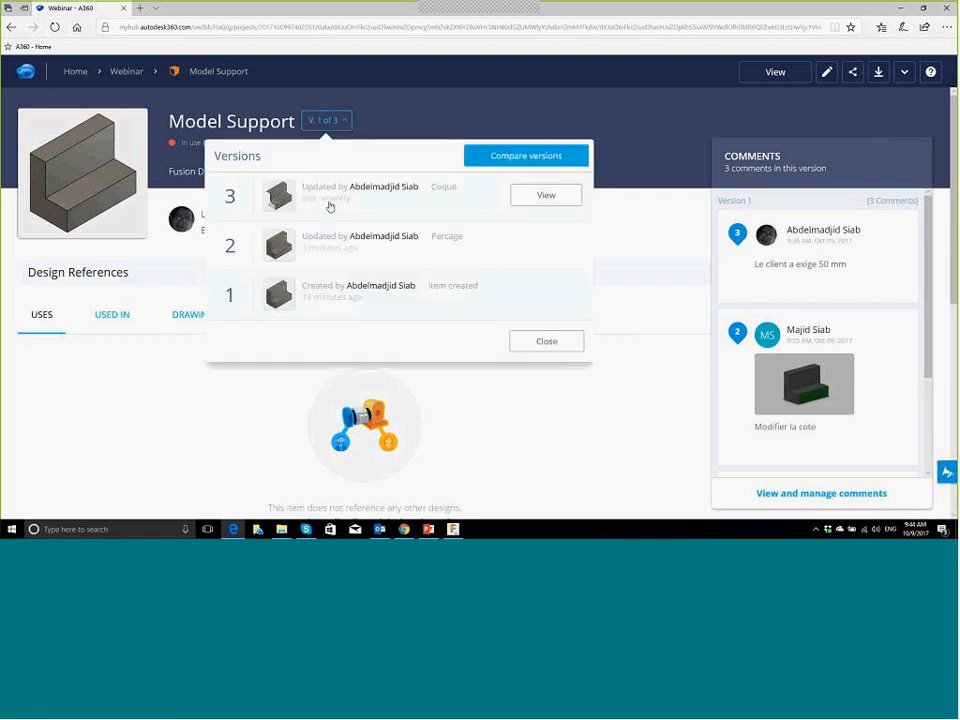
pyautogui.click(382, 199)
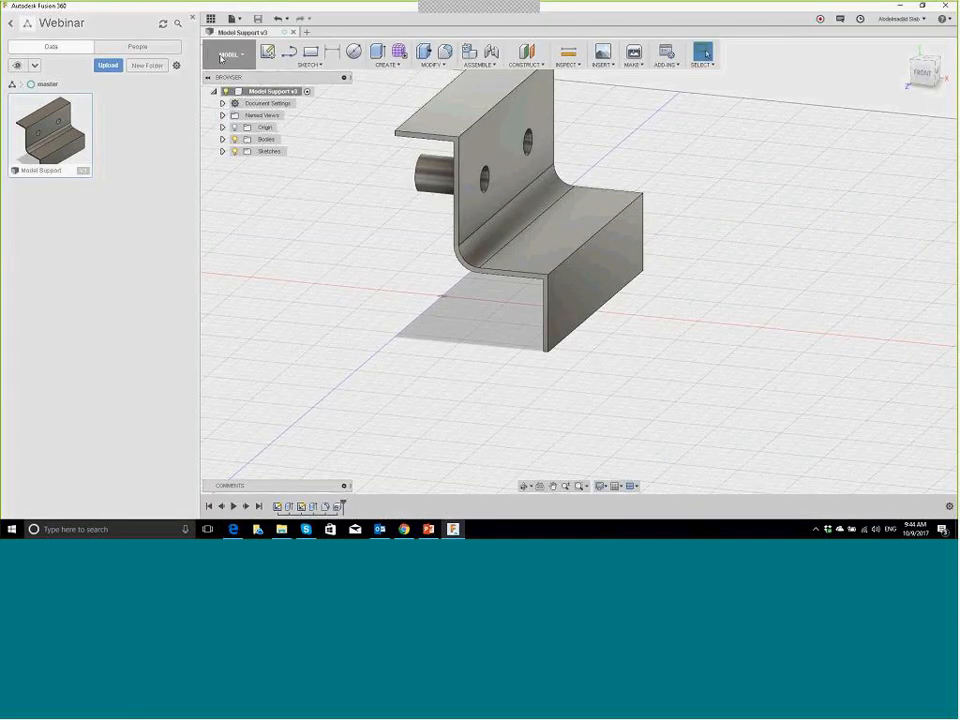
pyautogui.click(238, 58)
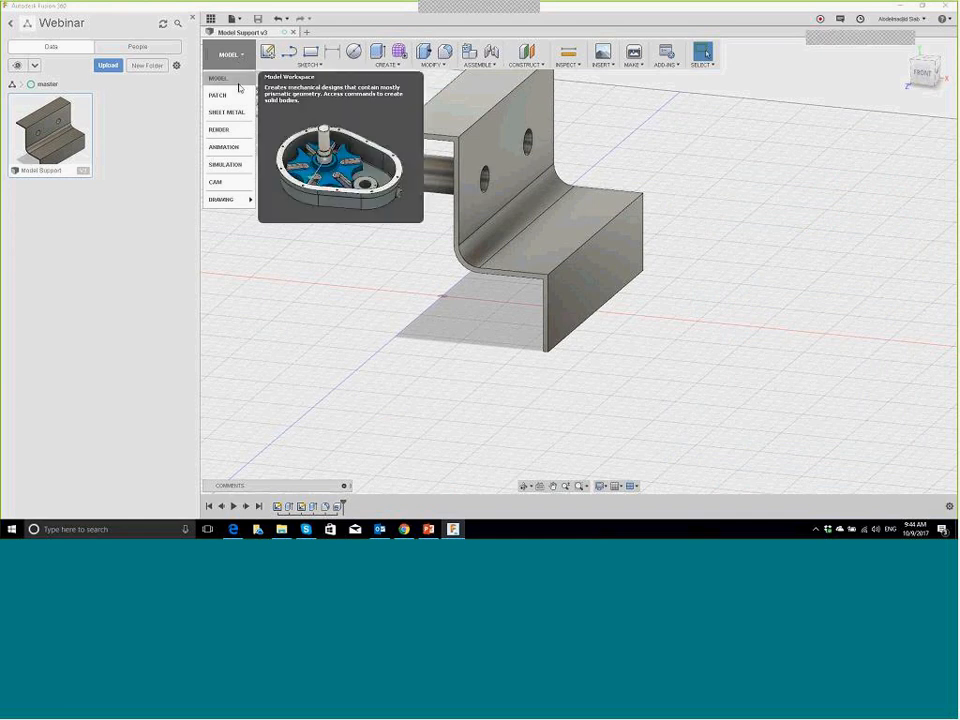
# Step: Create a From Scratch drawing with ISO standard, mm units and A4 (210 x 297 mm) sheet
pyautogui.moveTo(232, 199)
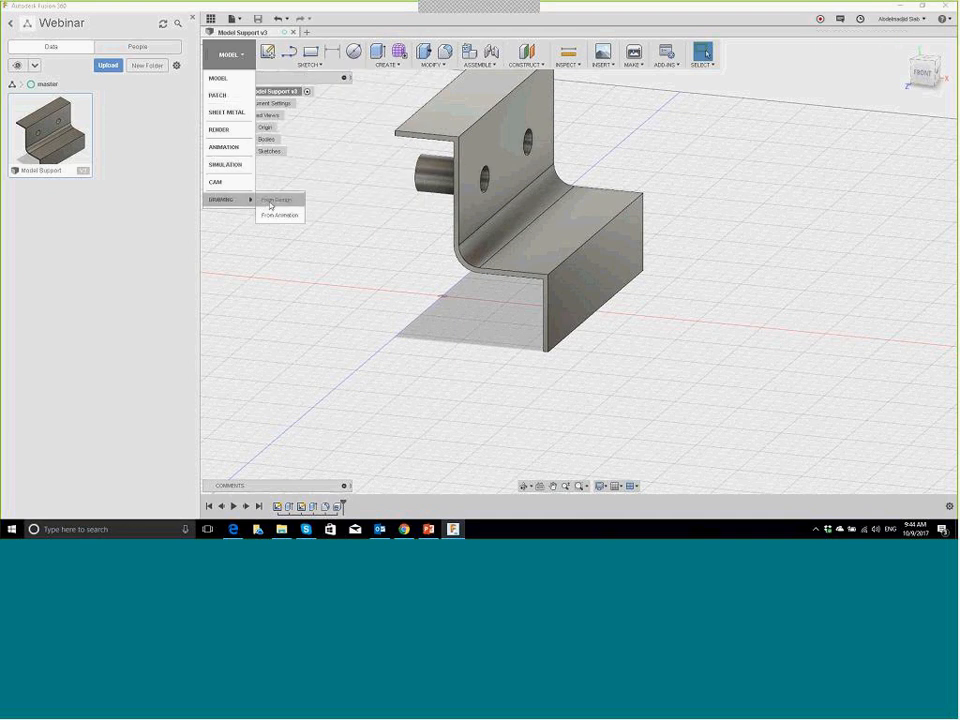
pyautogui.click(270, 203)
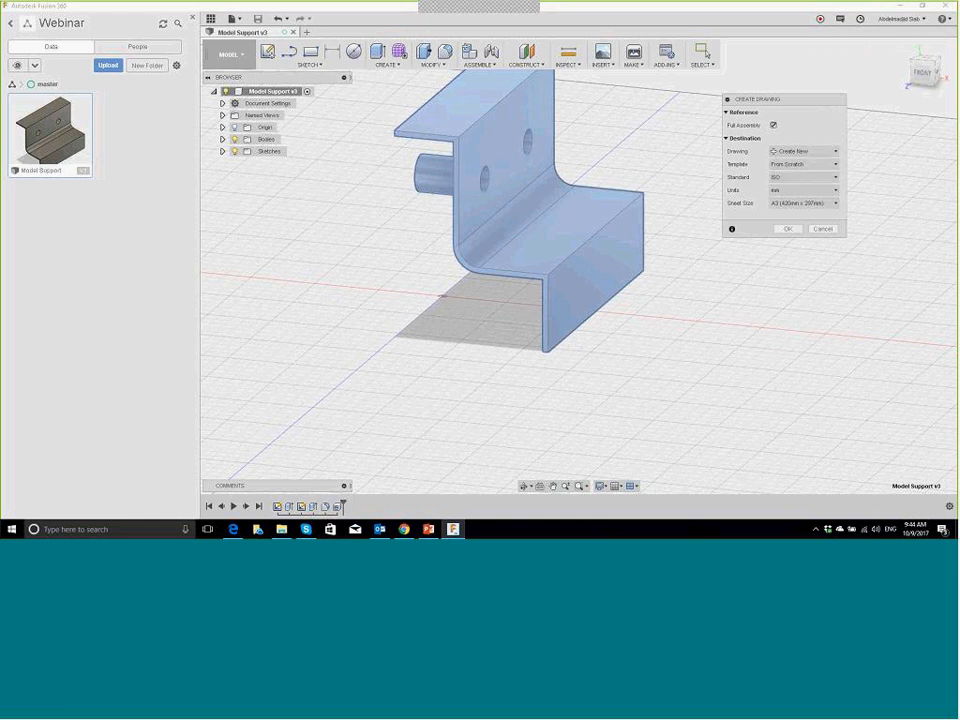
pyautogui.click(829, 168)
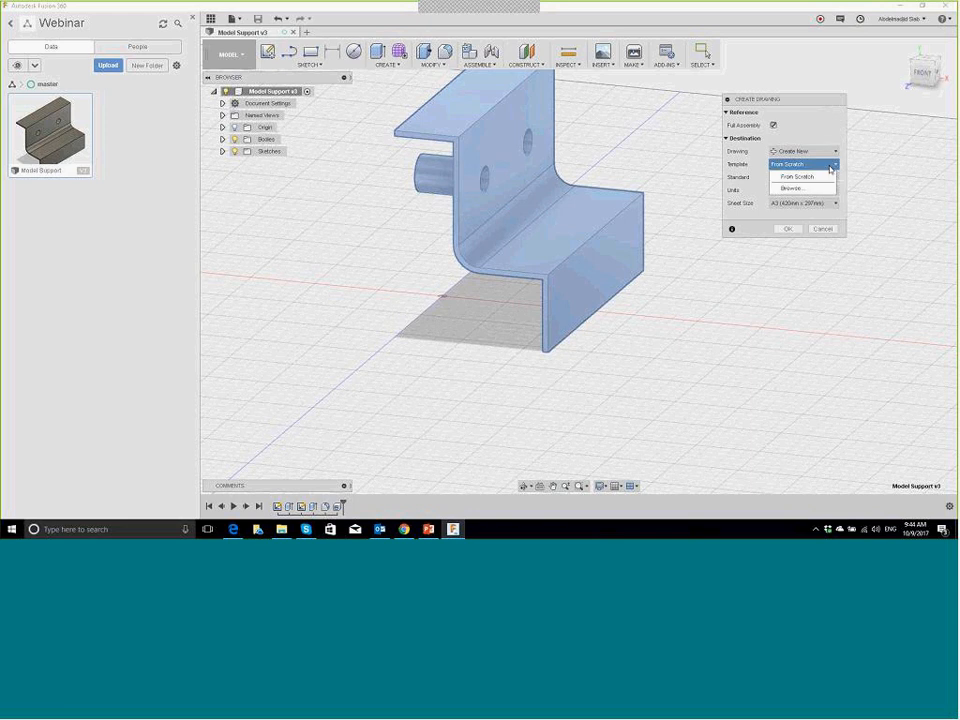
pyautogui.click(795, 167)
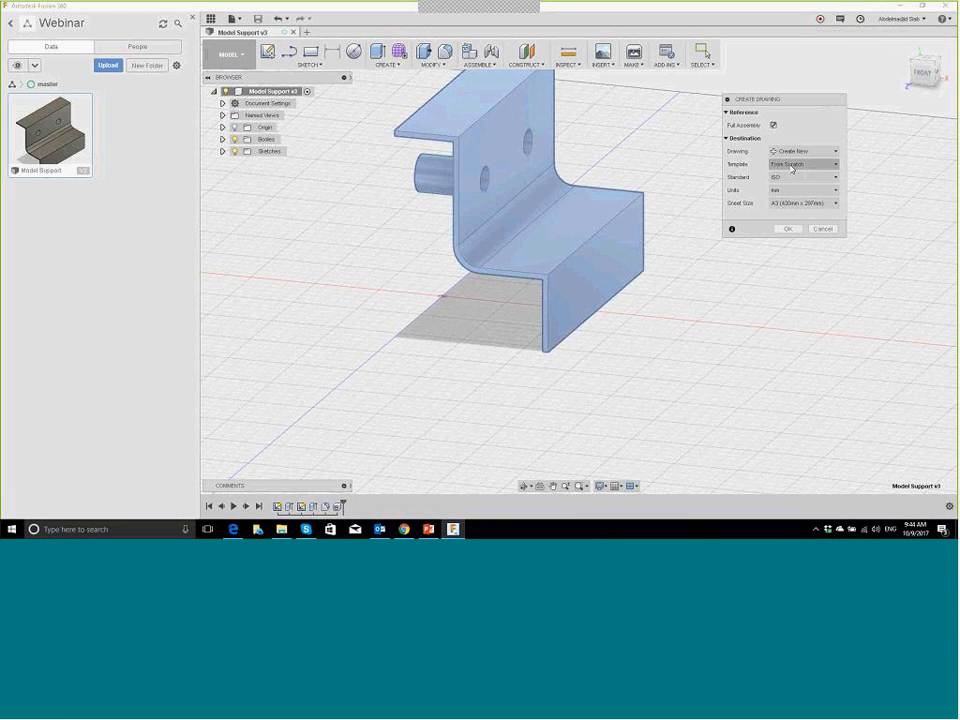
pyautogui.click(821, 178)
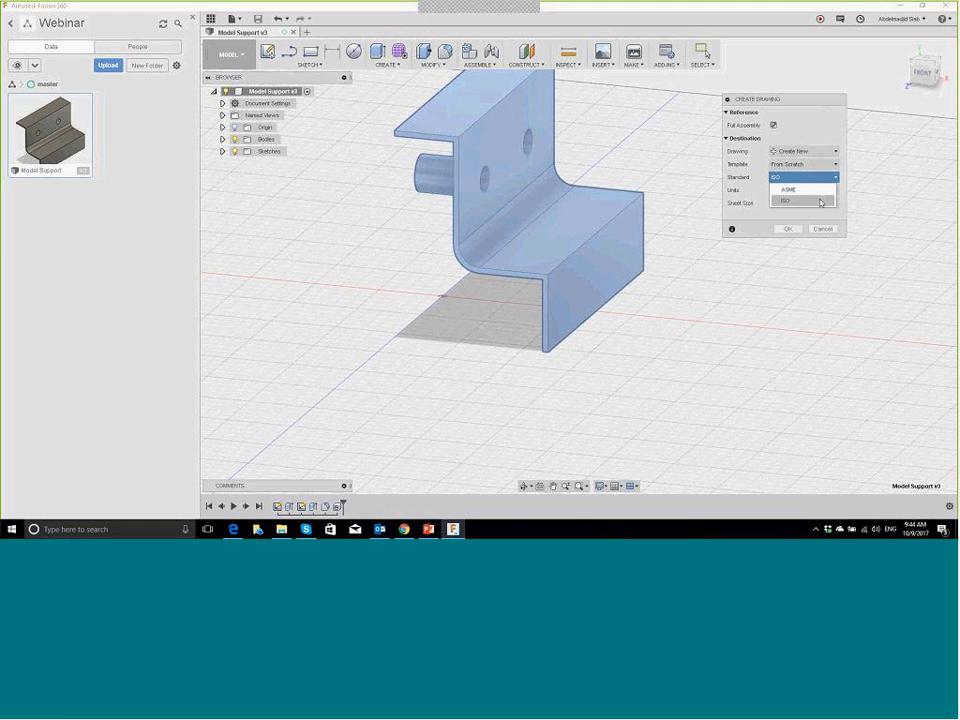
pyautogui.click(815, 177)
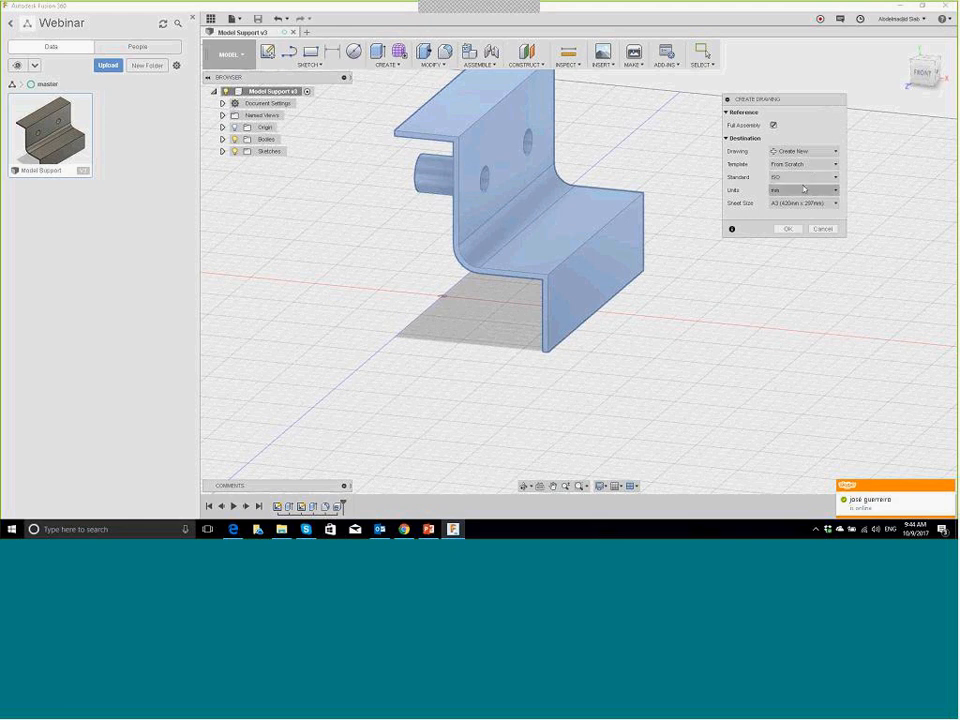
pyautogui.click(795, 190)
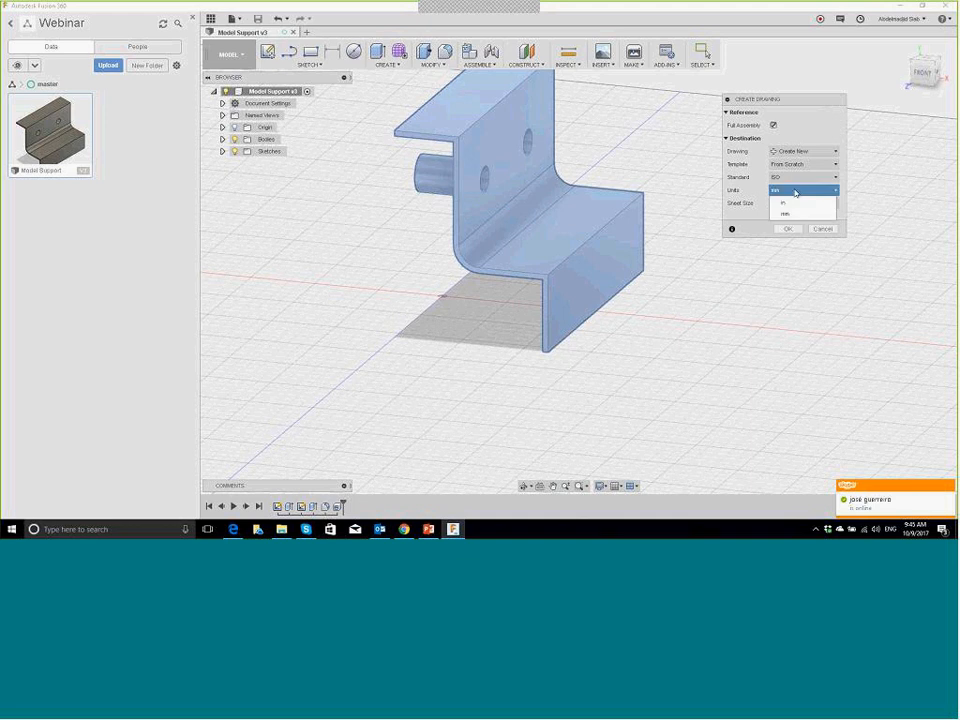
pyautogui.click(795, 192)
pyautogui.click(808, 204)
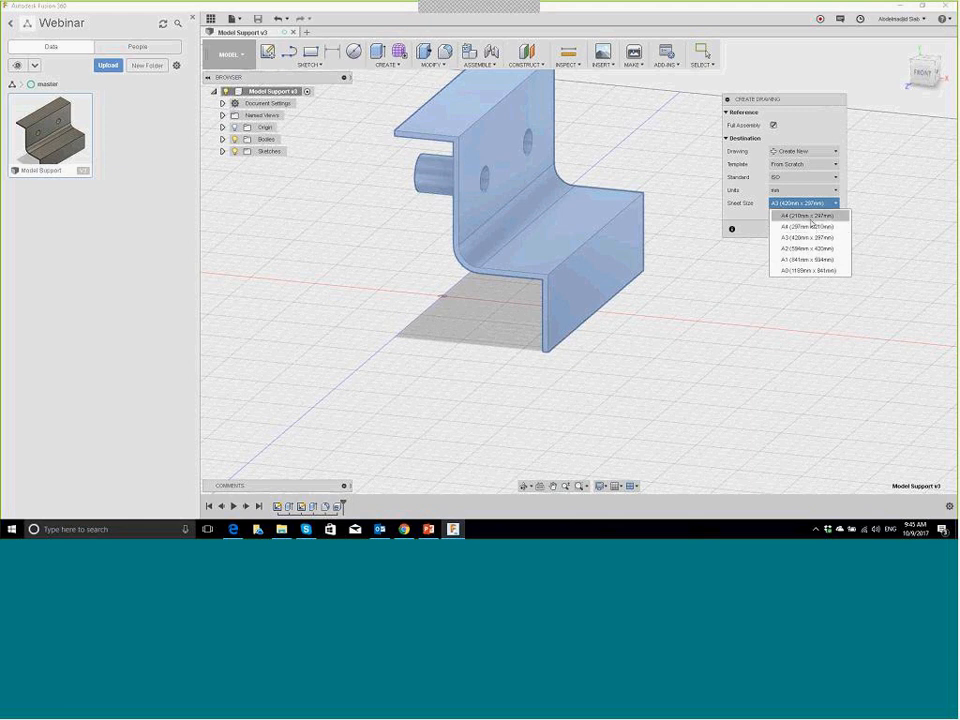
pyautogui.click(810, 217)
pyautogui.click(787, 230)
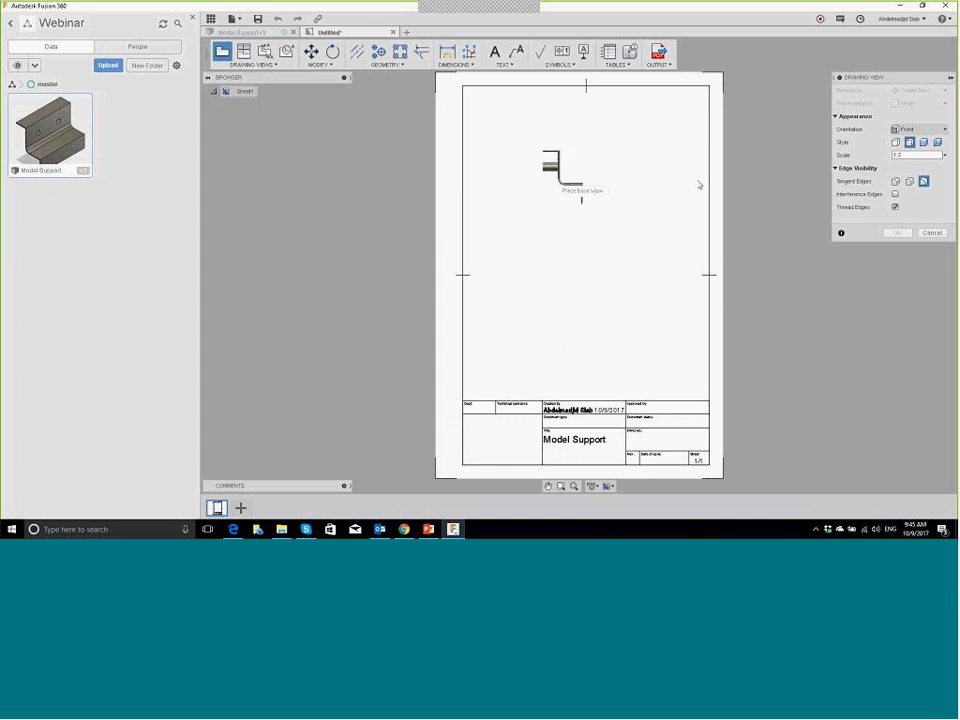
# Step: Place a Right-orientation base view of the bracket near the top of the sheet
pyautogui.click(920, 129)
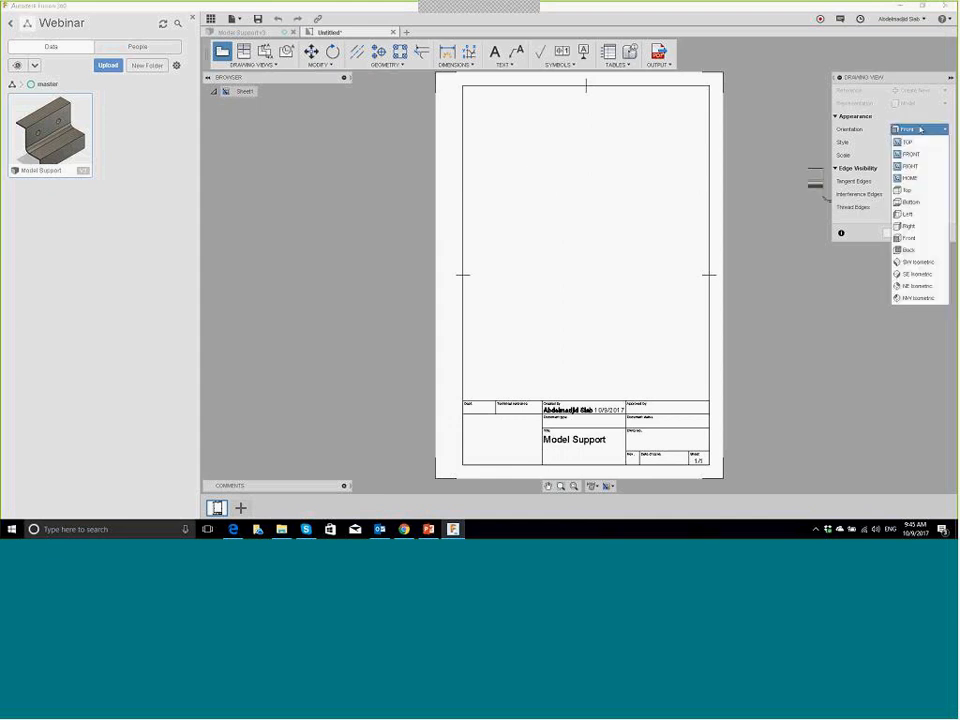
pyautogui.click(910, 214)
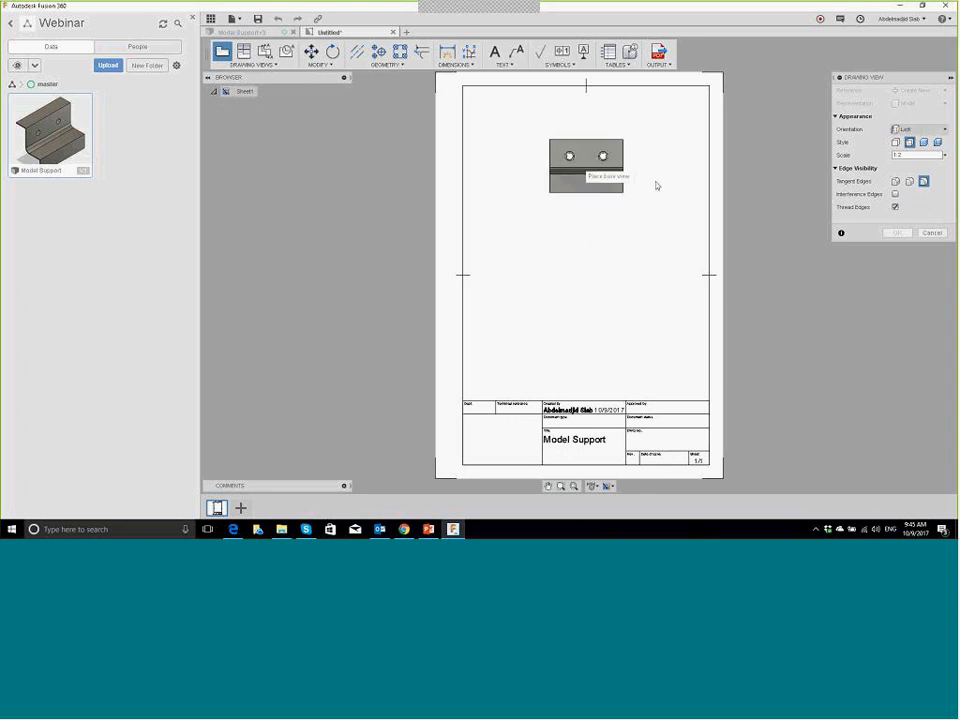
pyautogui.click(918, 129)
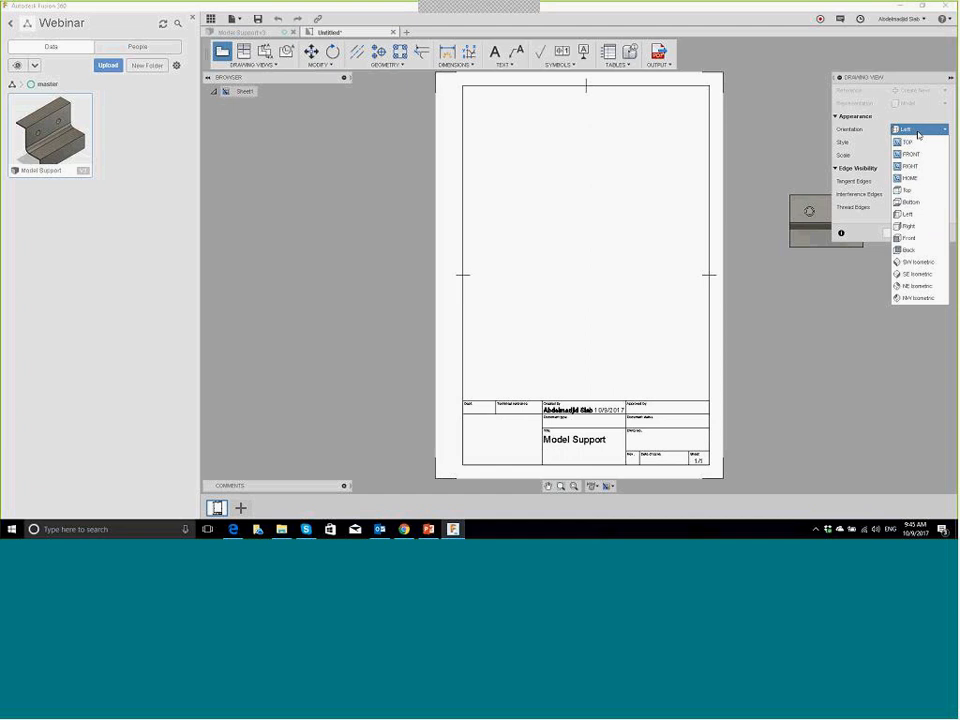
pyautogui.click(922, 226)
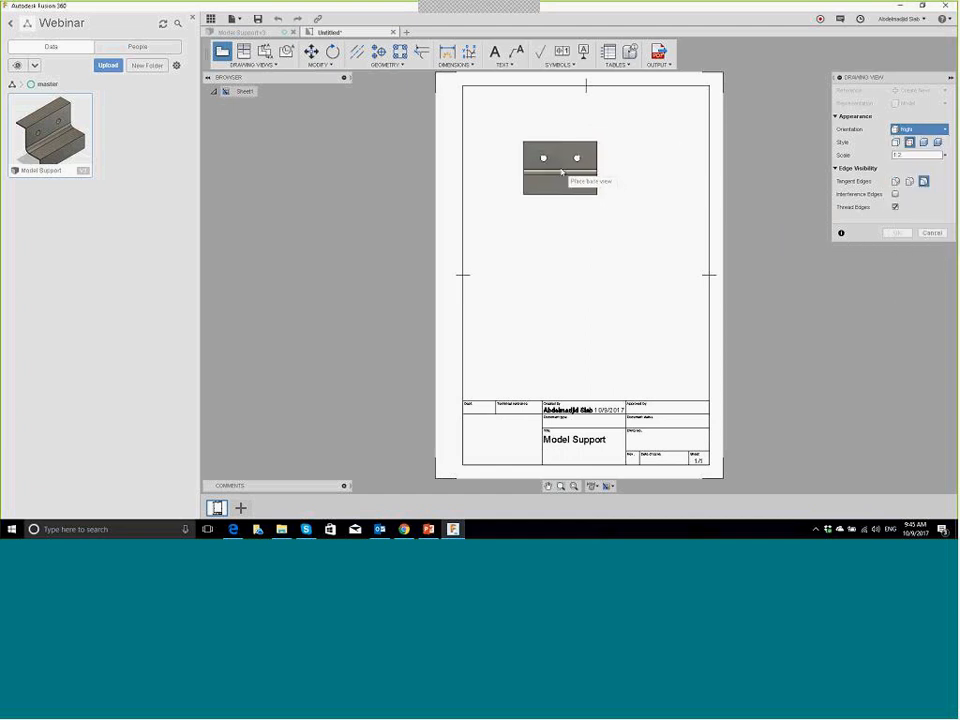
pyautogui.click(547, 171)
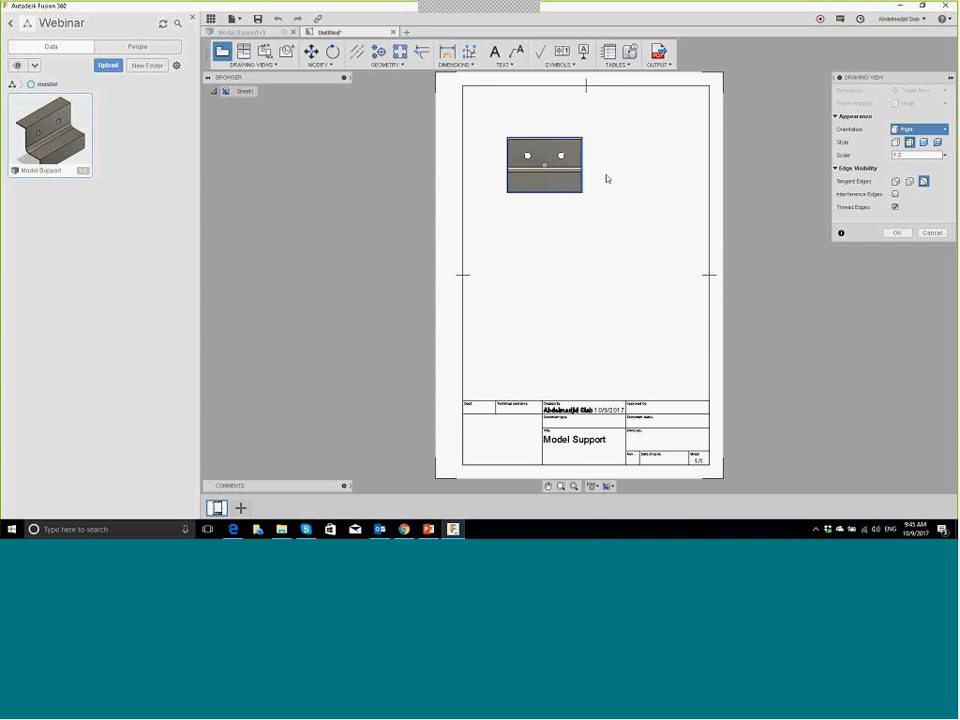
pyautogui.click(897, 233)
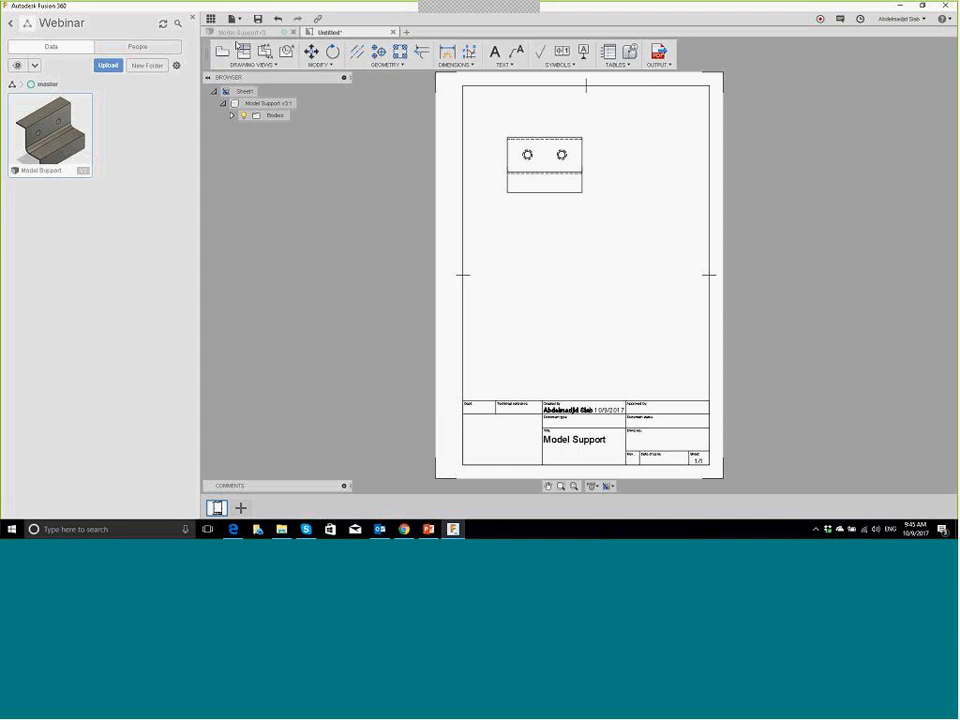
# Step: Project a side view, a view below, and an isometric view from the base view
pyautogui.click(578, 160)
pyautogui.click(640, 190)
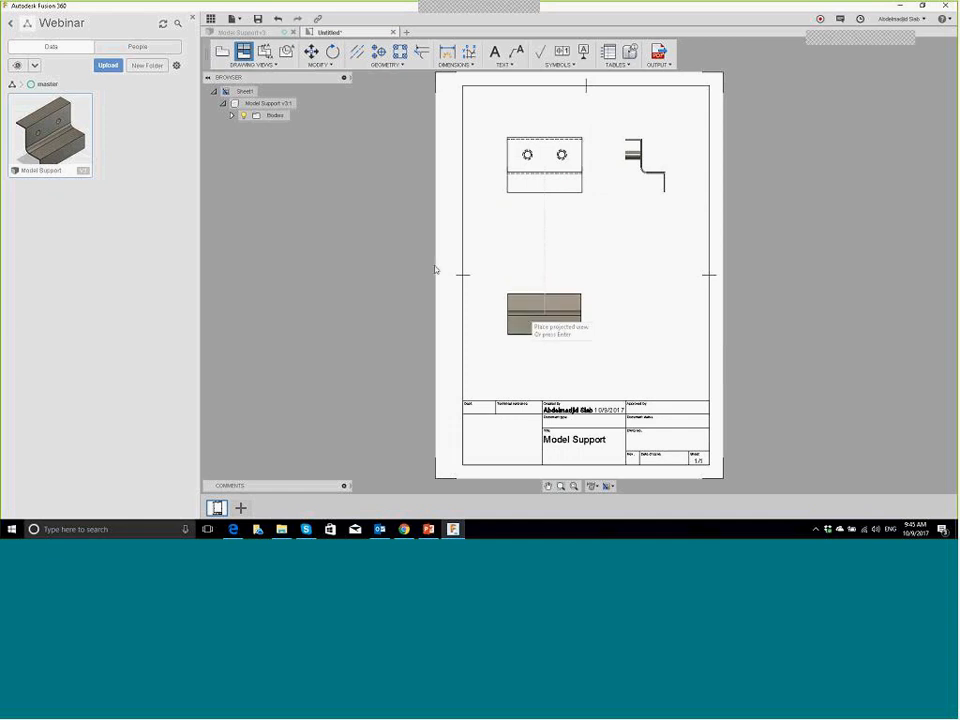
pyautogui.click(521, 316)
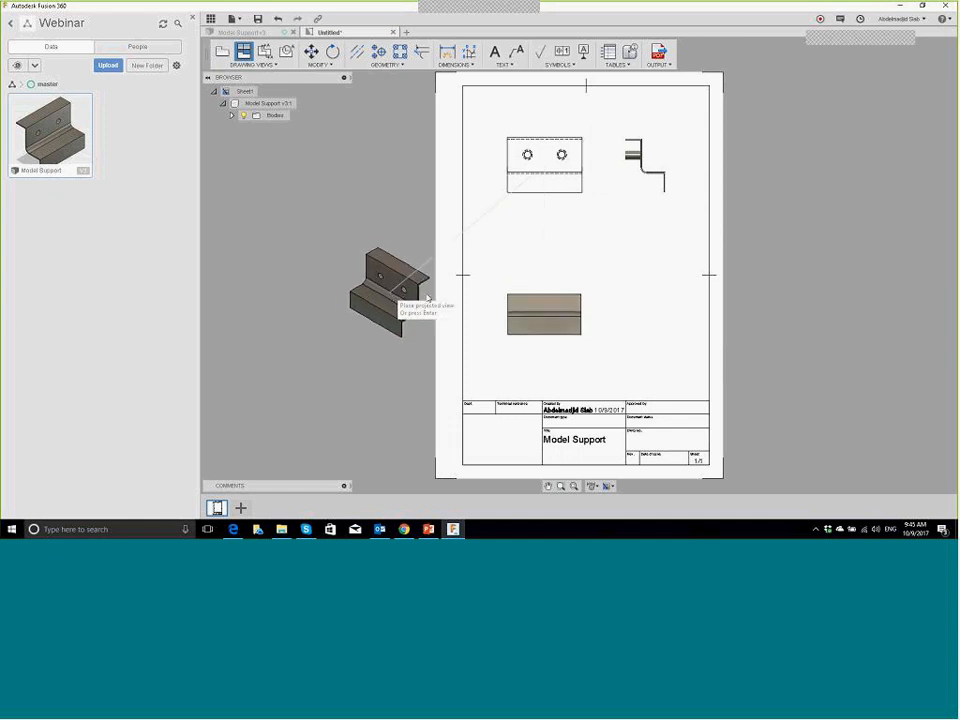
pyautogui.click(544, 108)
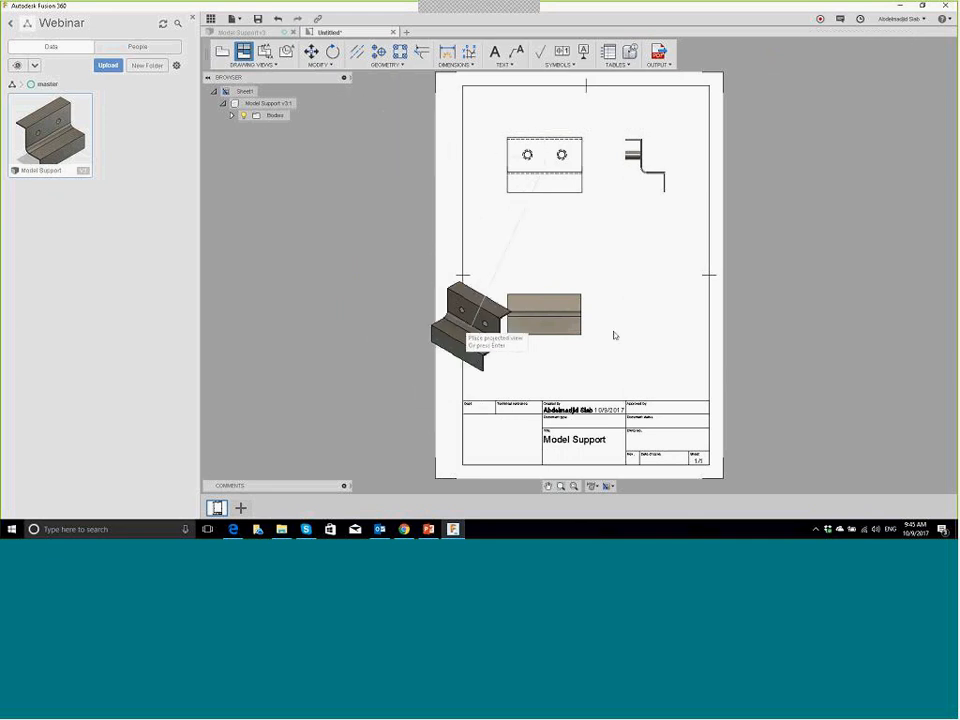
pyautogui.click(427, 314)
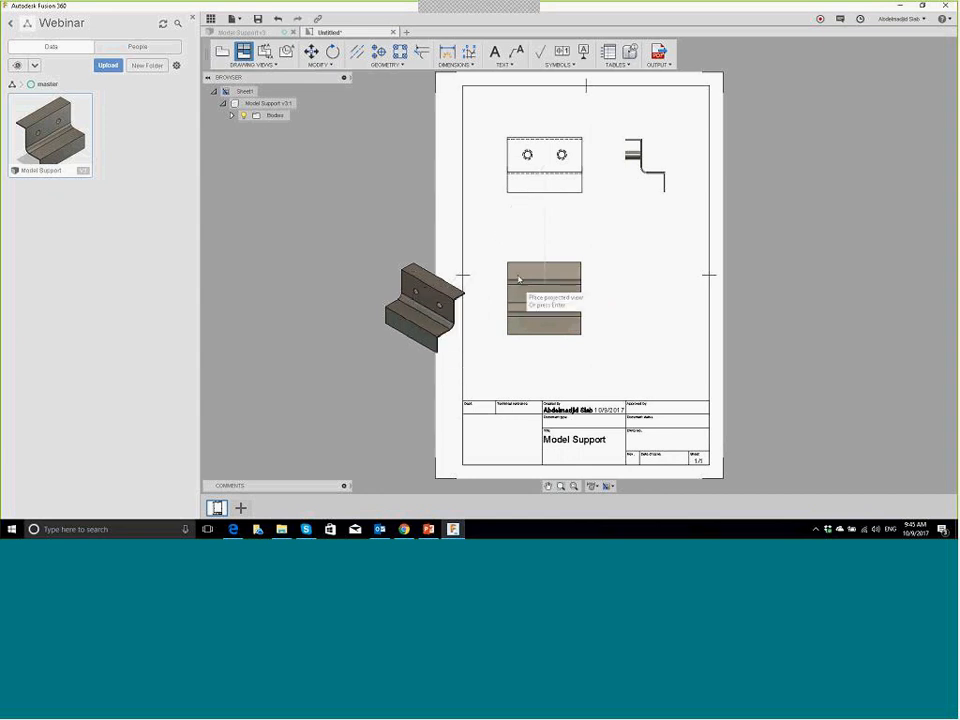
pyautogui.rightClick(540, 246)
pyautogui.click(576, 245)
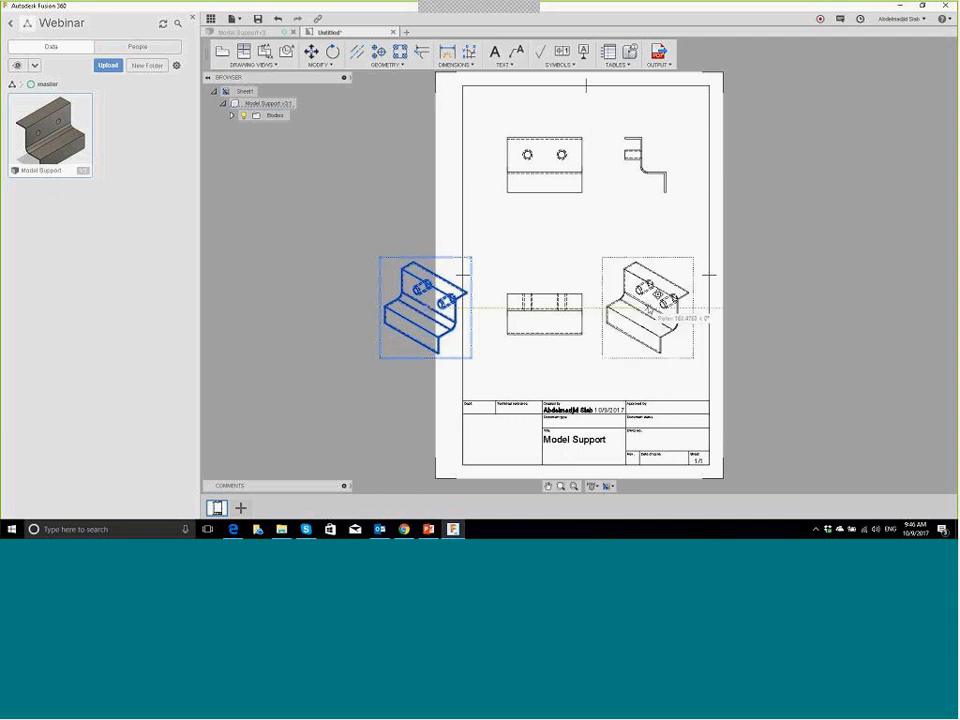
# Step: Move the isometric view right of the lower view and switch it to shaded style
pyautogui.click(654, 305)
pyautogui.press('Return')
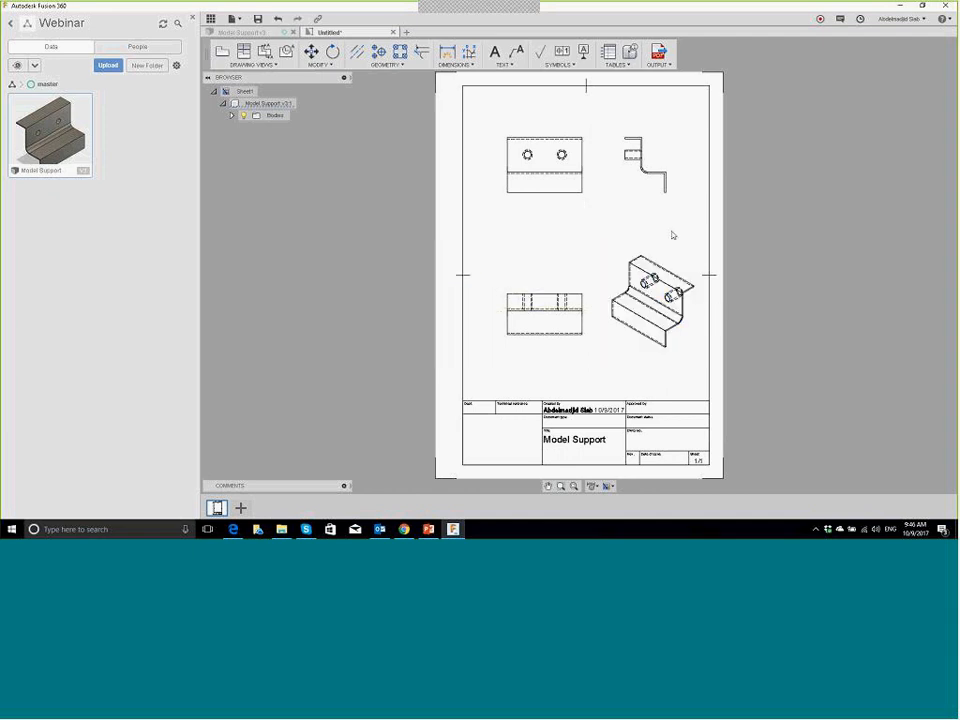
pyautogui.scroll(4, 661, 244)
pyautogui.click(667, 256)
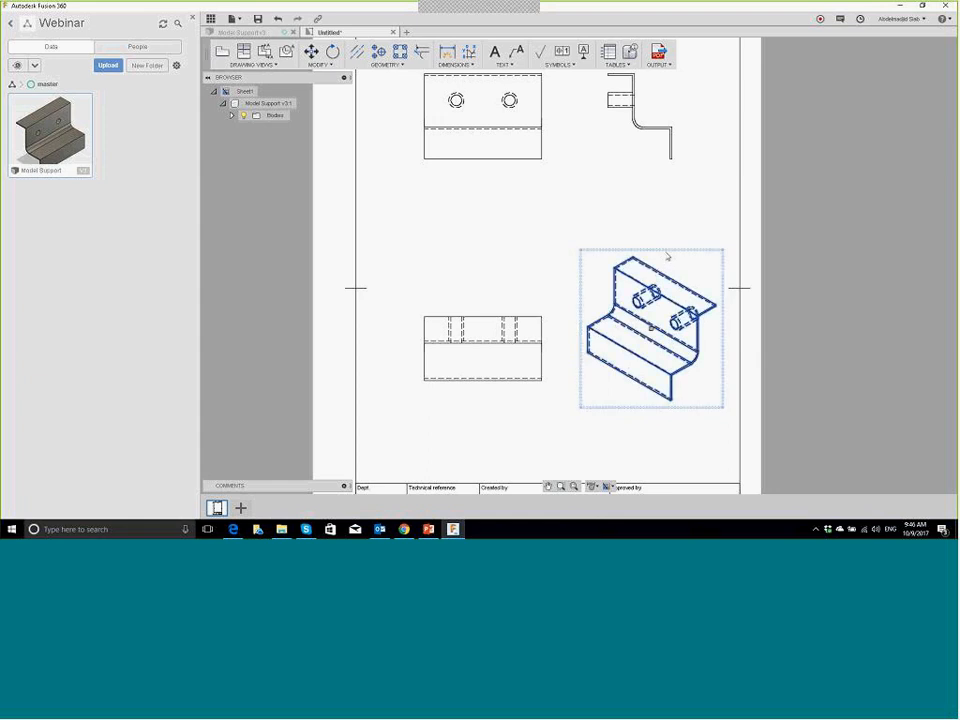
pyautogui.doubleClick(667, 256)
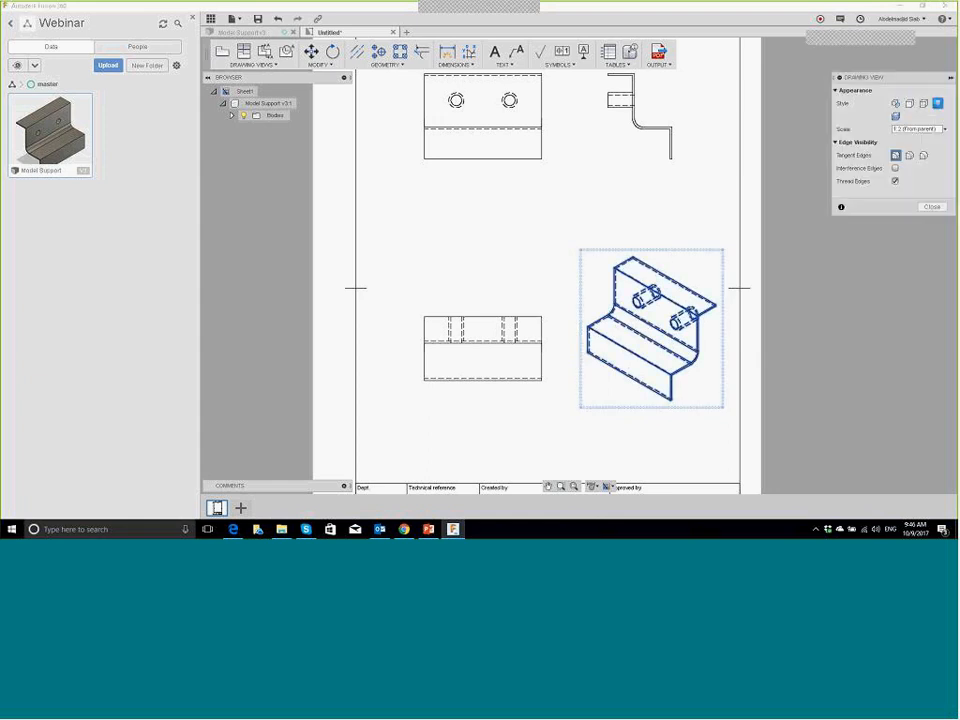
pyautogui.click(932, 207)
pyautogui.scroll(-2, 476, 261)
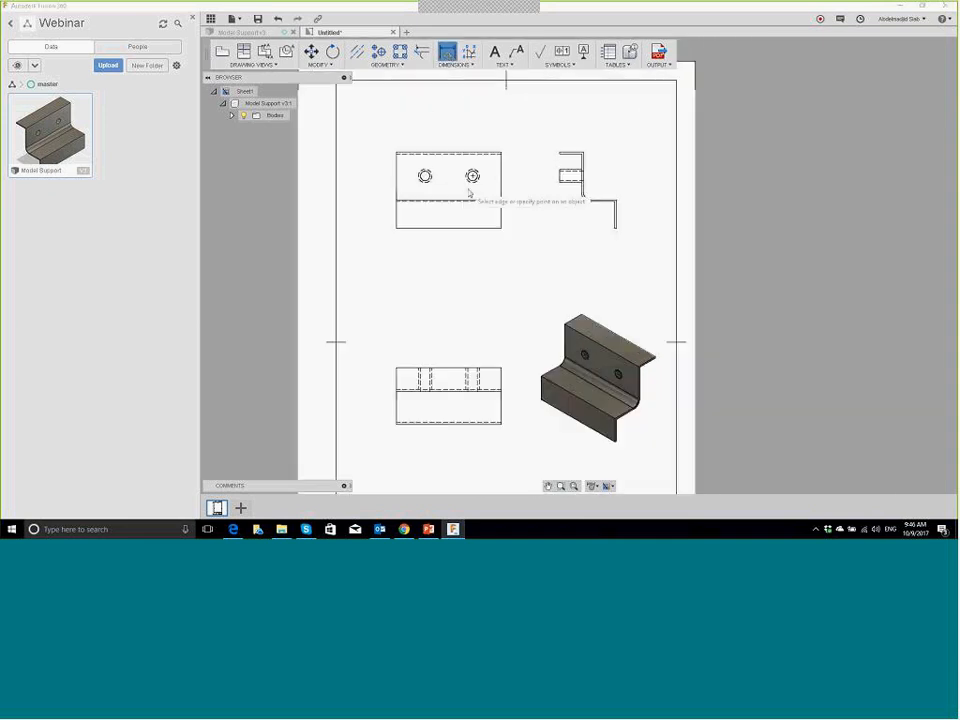
# Step: Try a Ø14 diameter dimension on the right hole, then discard it
pyautogui.scroll(4, 472, 176)
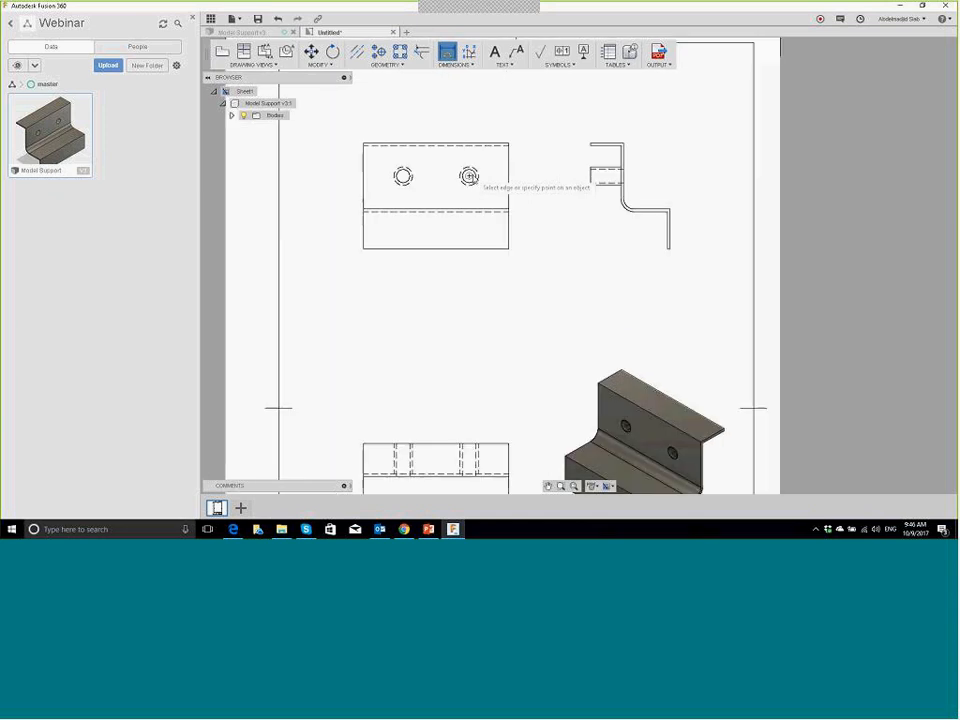
pyautogui.click(472, 177)
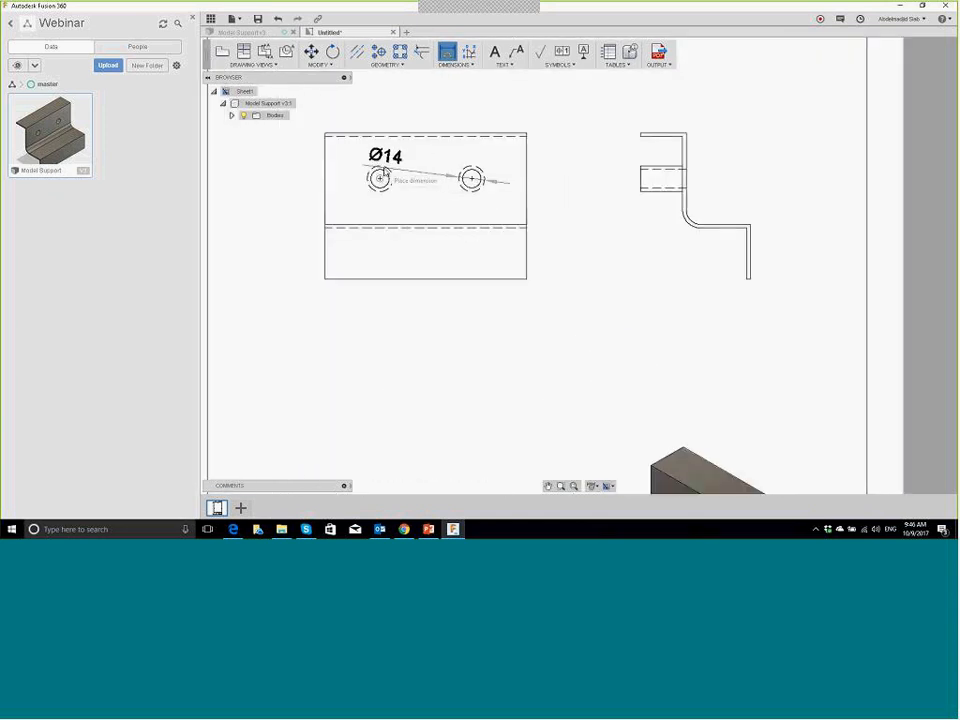
pyautogui.click(379, 177)
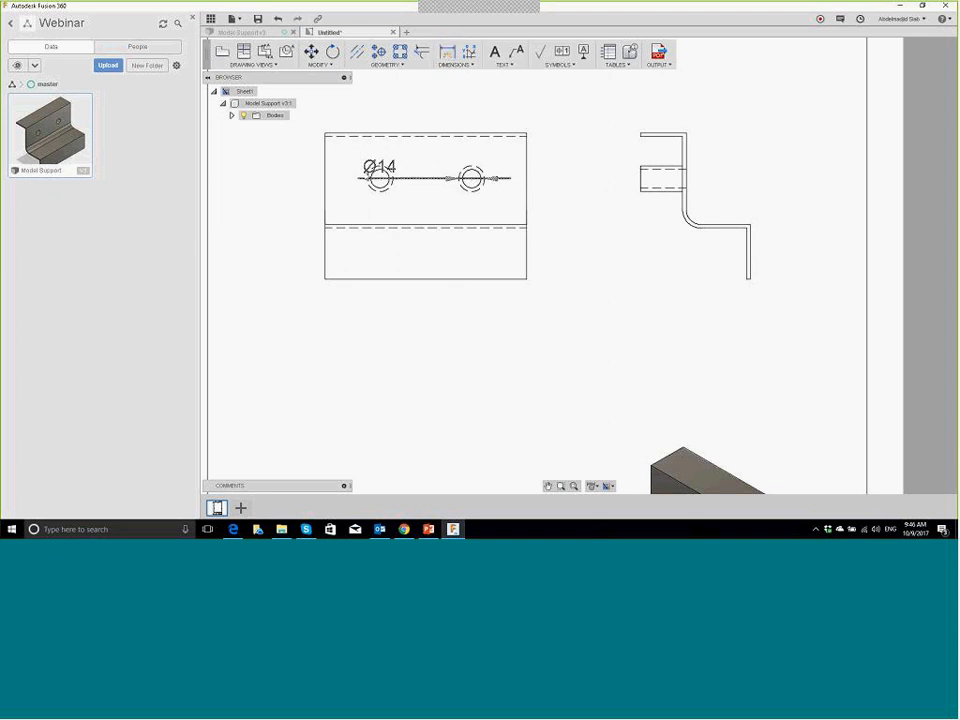
pyautogui.click(436, 181)
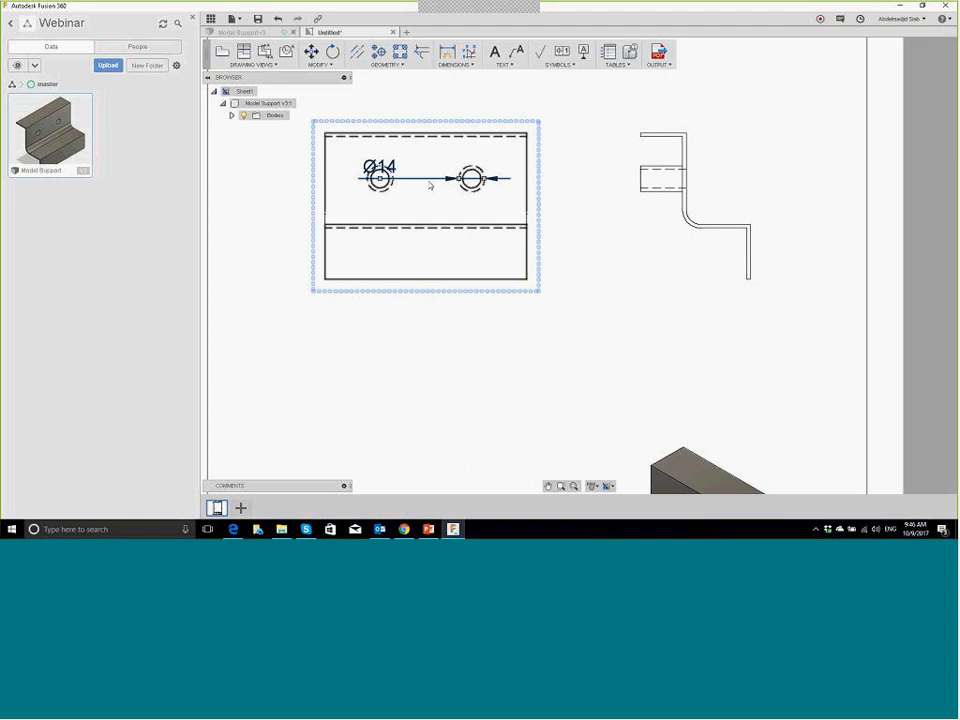
pyautogui.press('Escape')
# Step: Dimension the base view's top edge with its 110 width
pyautogui.click(470, 65)
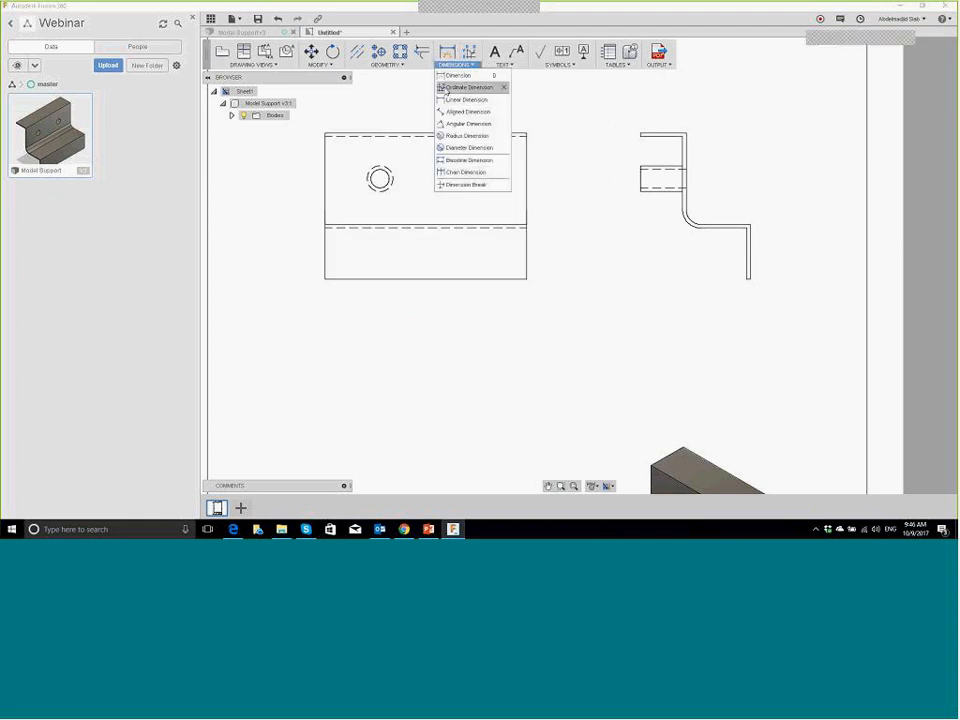
pyautogui.click(440, 78)
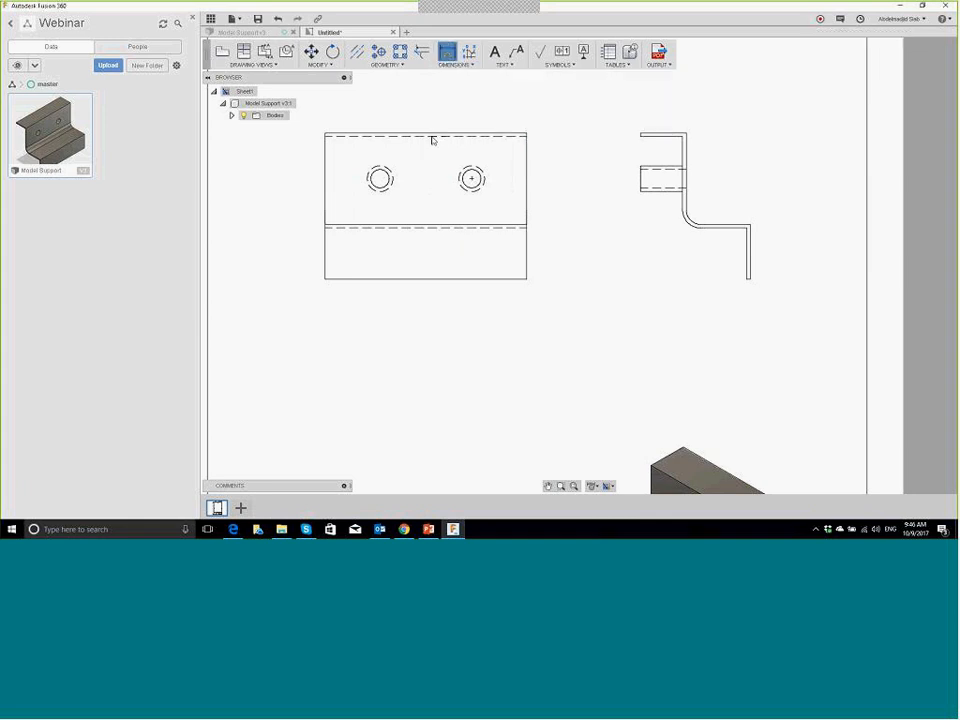
pyautogui.click(340, 134)
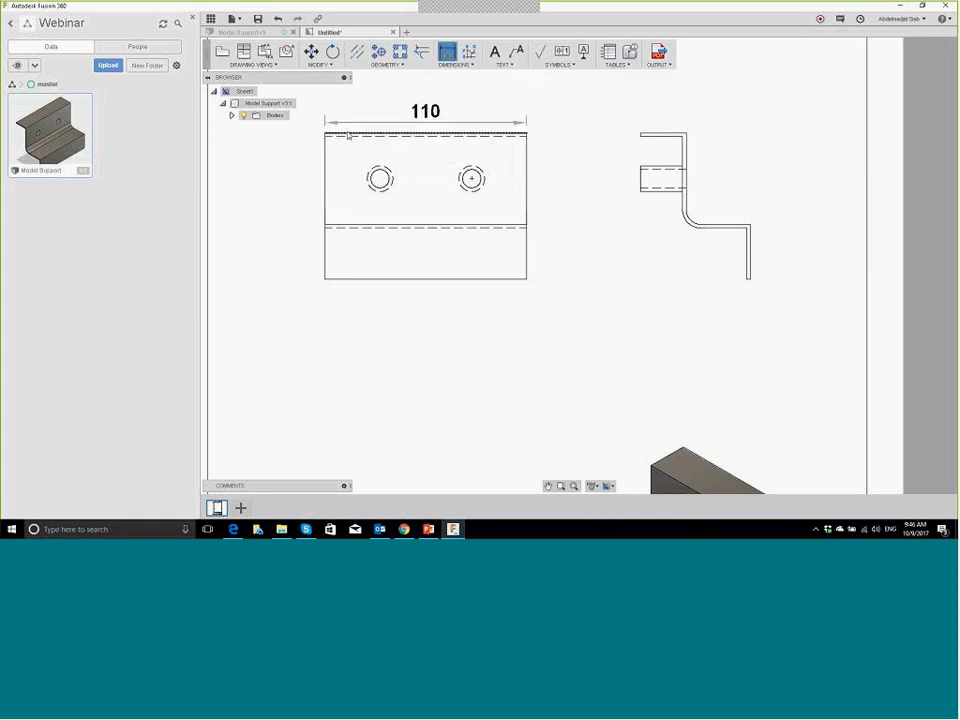
pyautogui.click(381, 100)
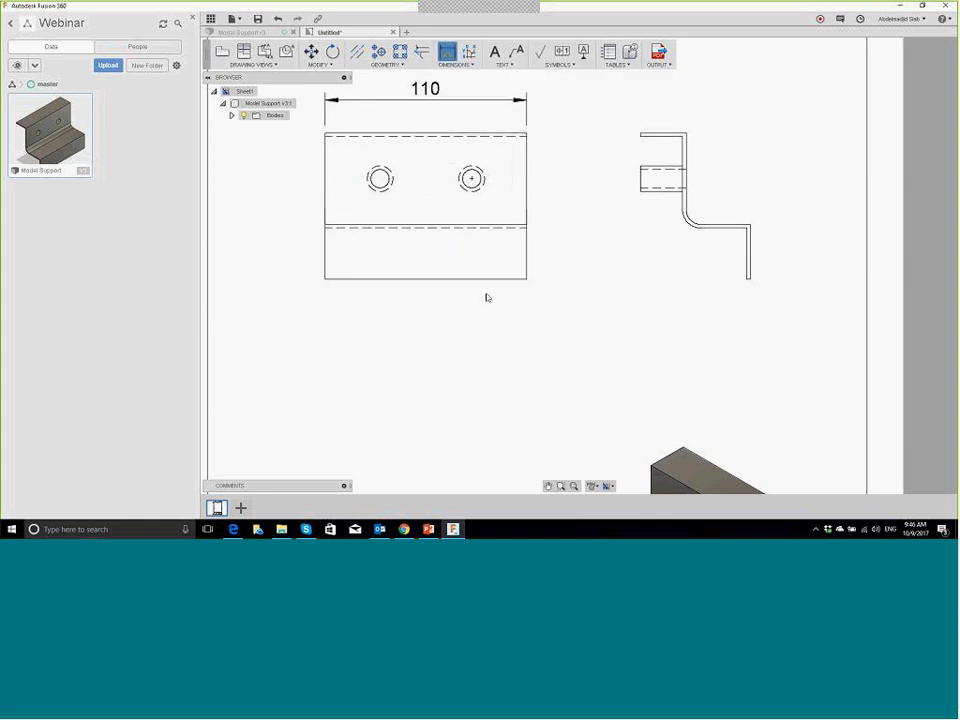
pyautogui.scroll(2, 563, 225)
pyautogui.scroll(-3, 563, 225)
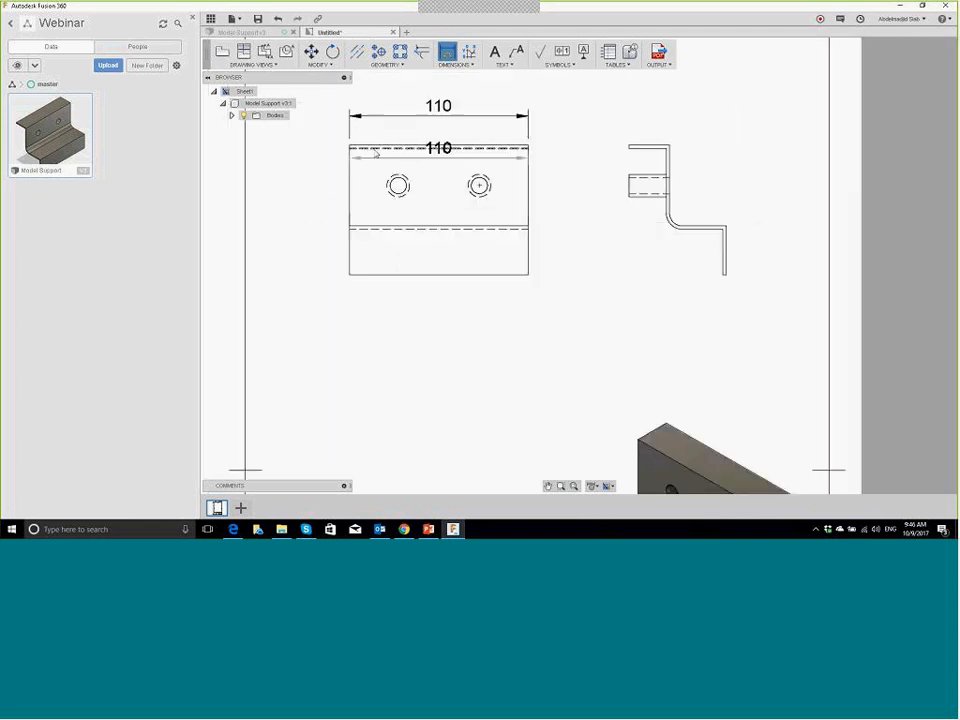
# Step: Add the 80 height dimension along the view's left side
pyautogui.click(460, 66)
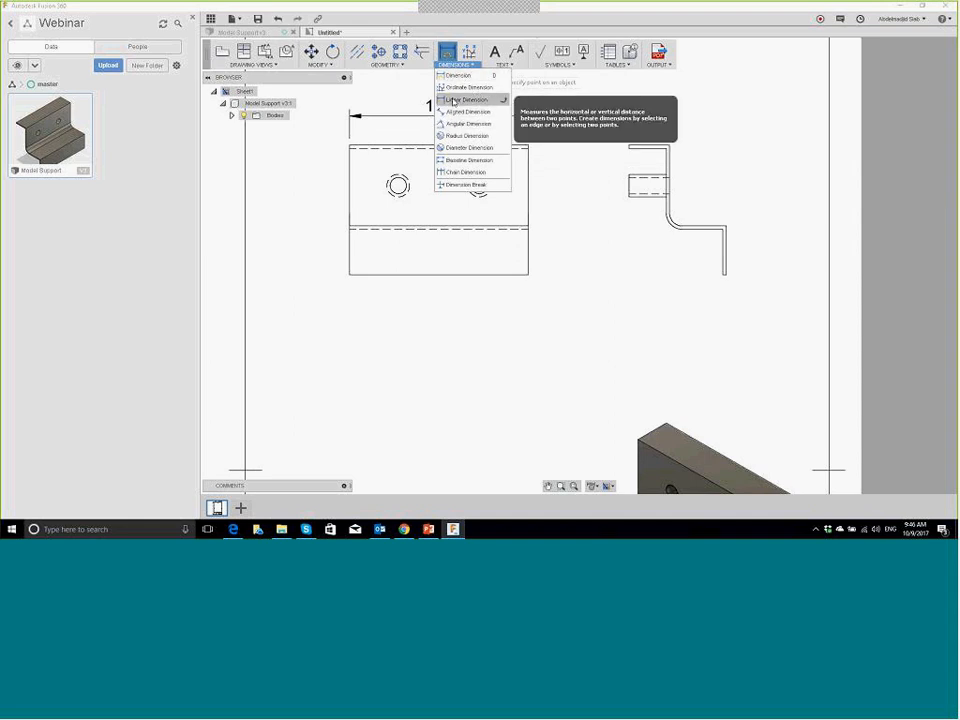
pyautogui.click(349, 145)
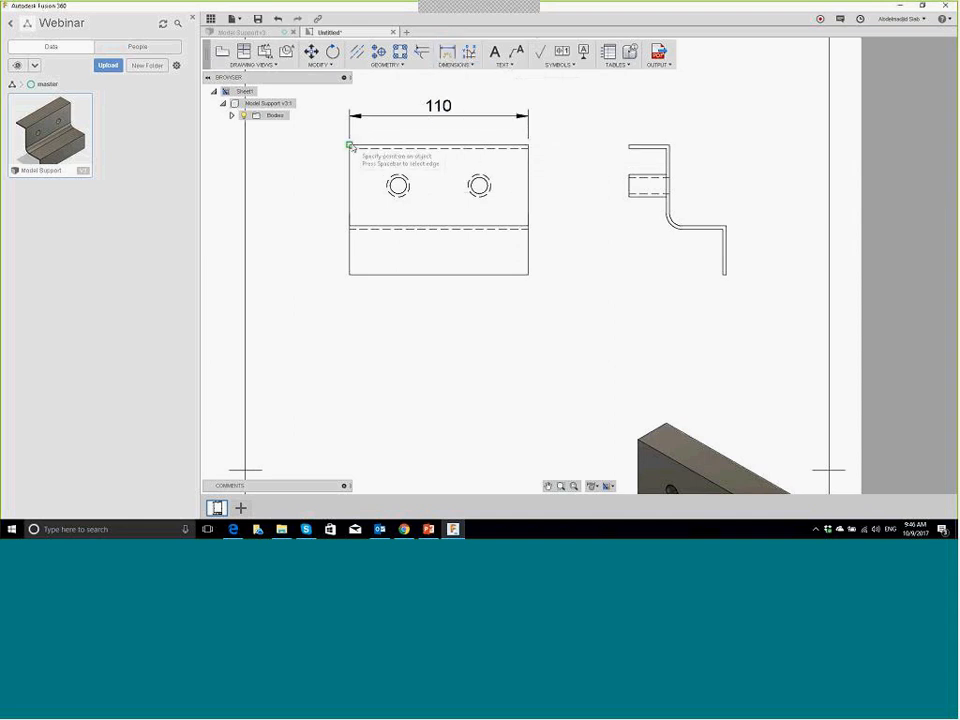
pyautogui.click(349, 274)
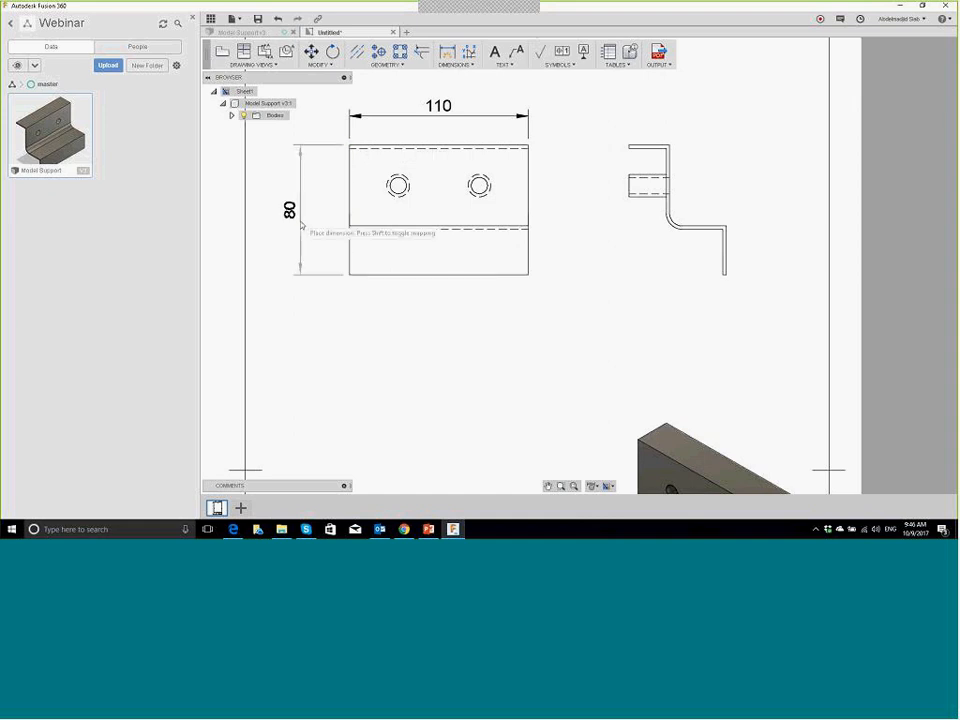
pyautogui.click(312, 223)
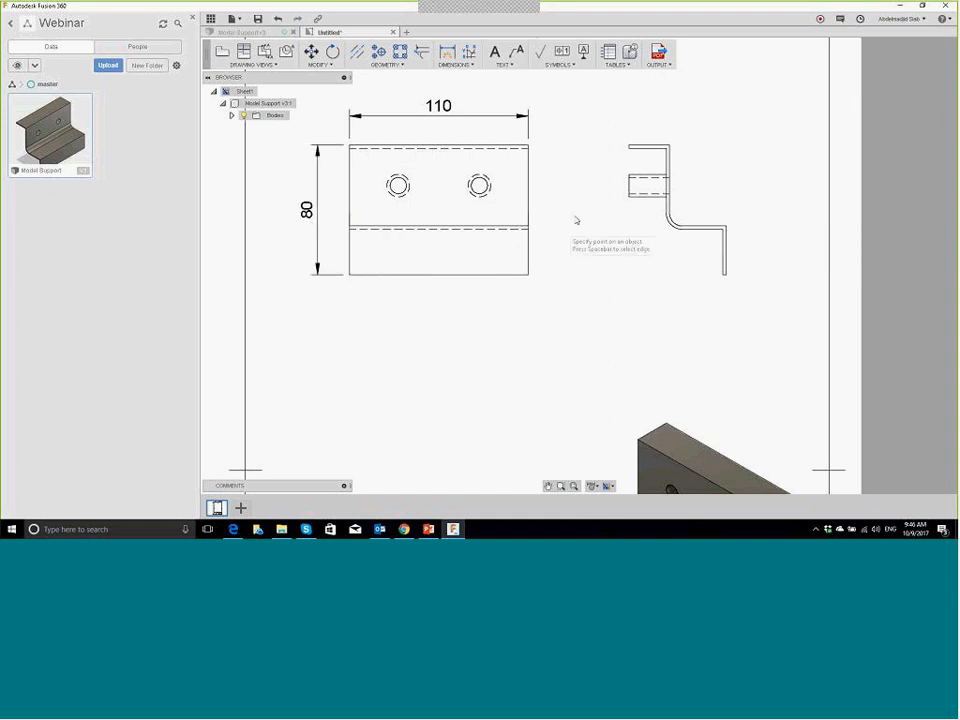
pyautogui.scroll(-2, 575, 220)
pyautogui.scroll(-2, 575, 220)
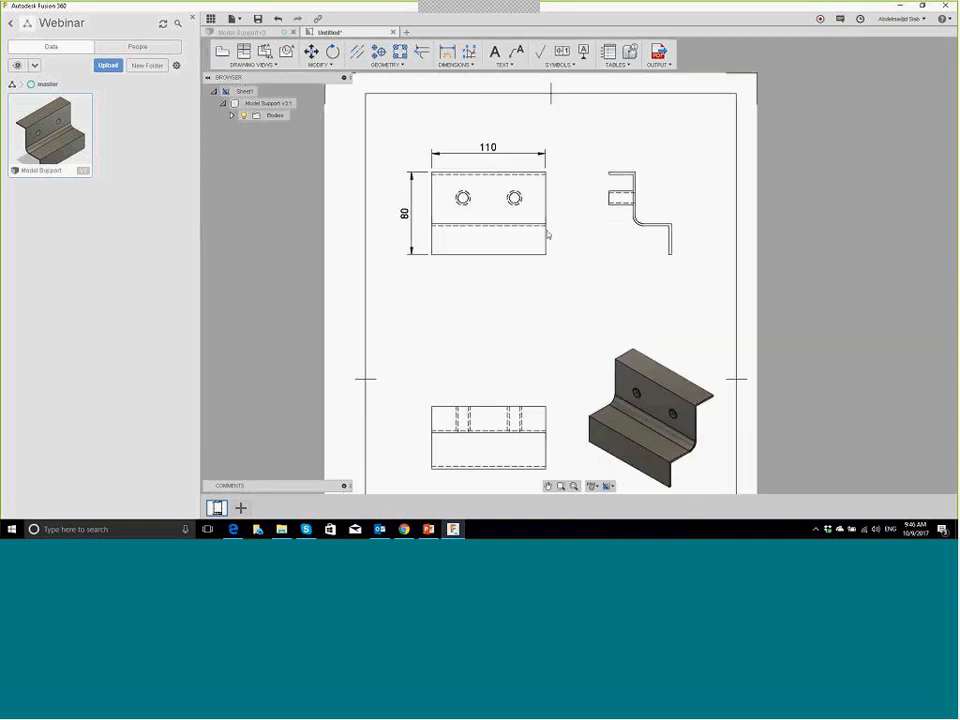
# Step: Save the drawing as 'Model Support Drawing' in the Webinar > master folder
pyautogui.click(257, 19)
pyautogui.click(394, 115)
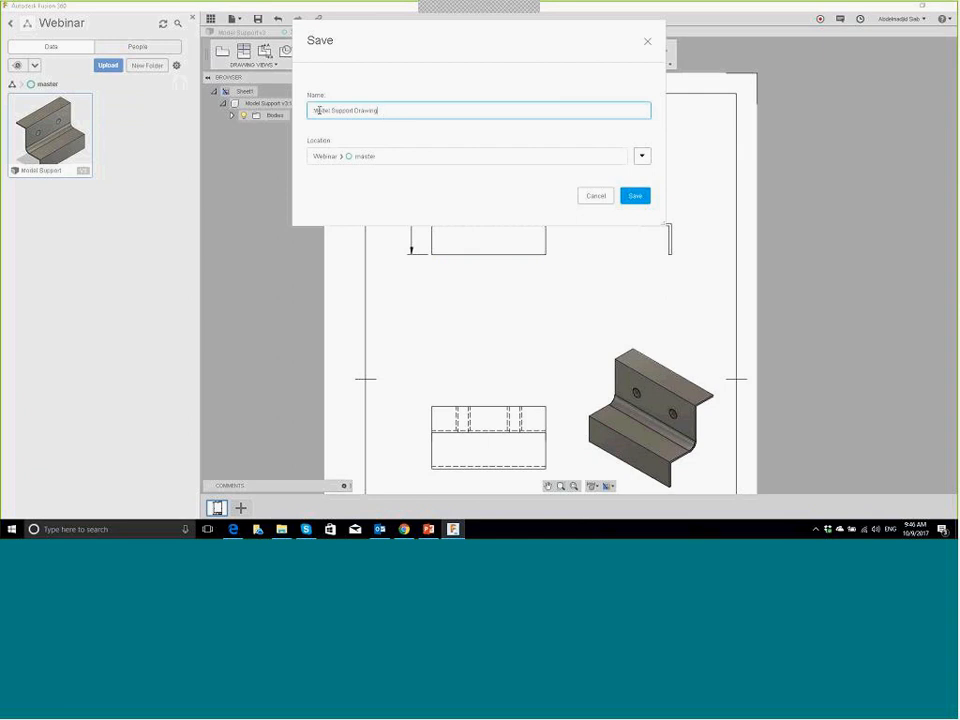
pyautogui.moveTo(376, 111); pyautogui.dragTo(355, 110)
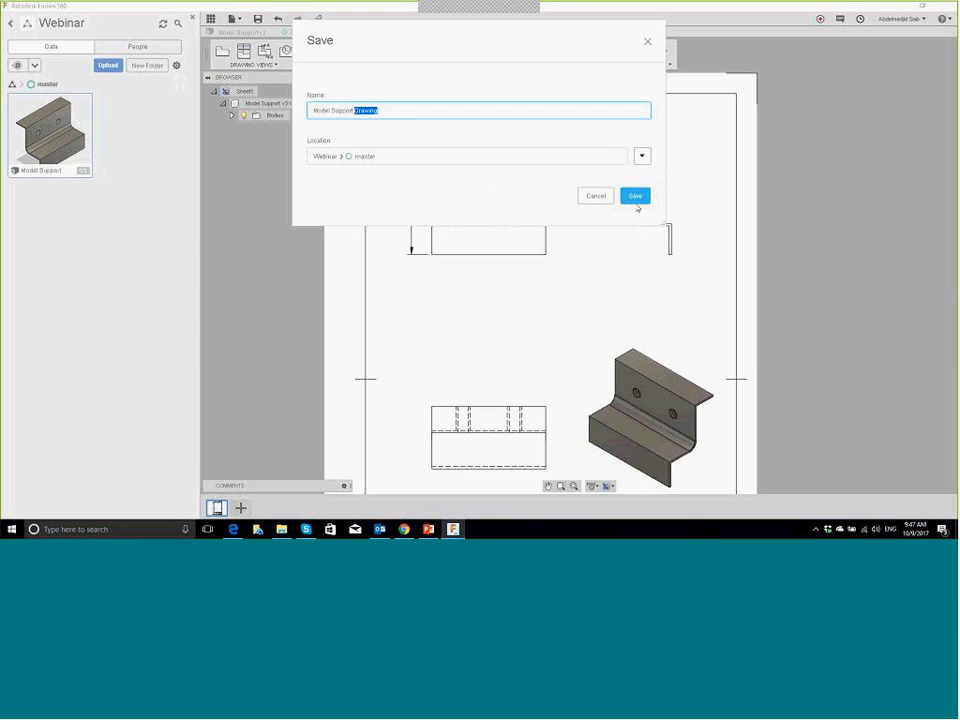
pyautogui.click(634, 198)
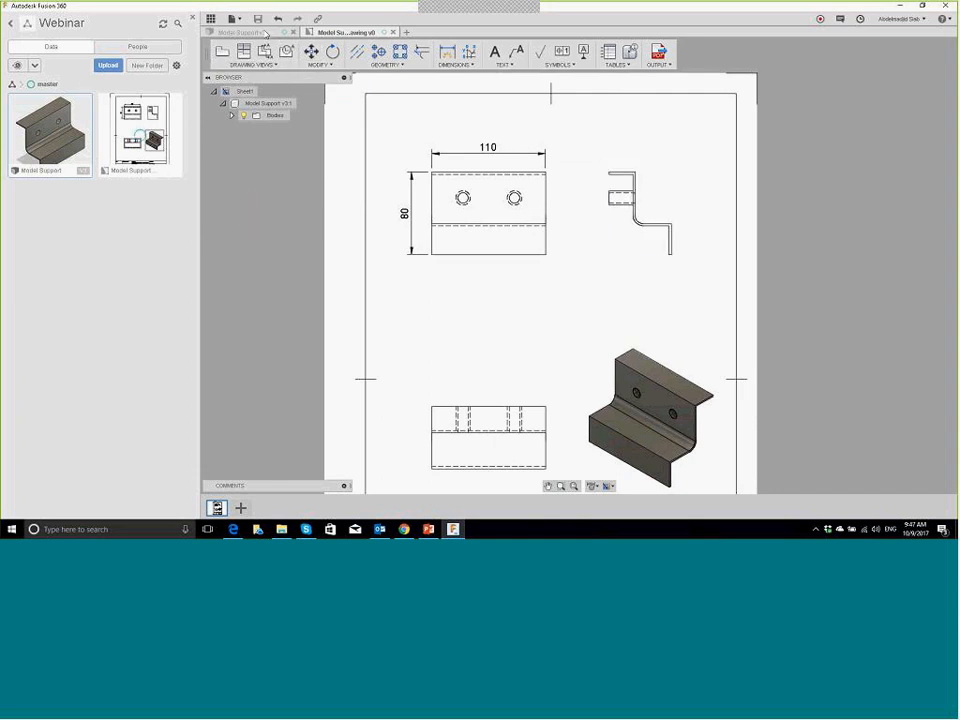
# Step: Roll Model Support back one feature to the solid block, save a described version, then return to the drawing
pyautogui.click(266, 34)
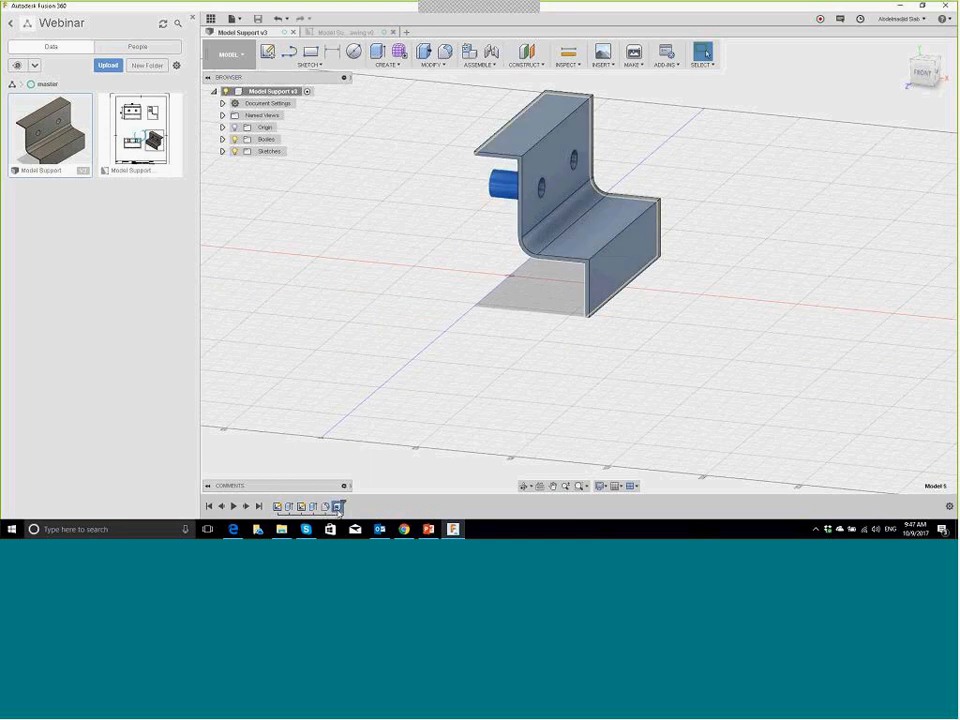
pyautogui.moveTo(342, 507); pyautogui.dragTo(331, 507)
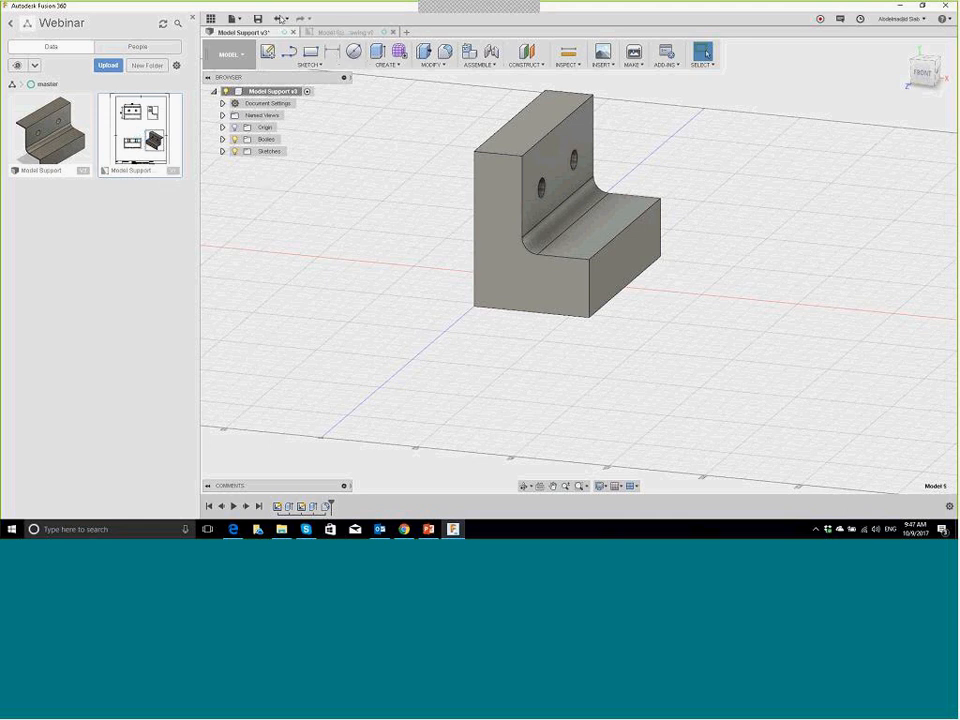
pyautogui.click(258, 19)
pyautogui.moveTo(514, 258); pyautogui.dragTo(407, 249)
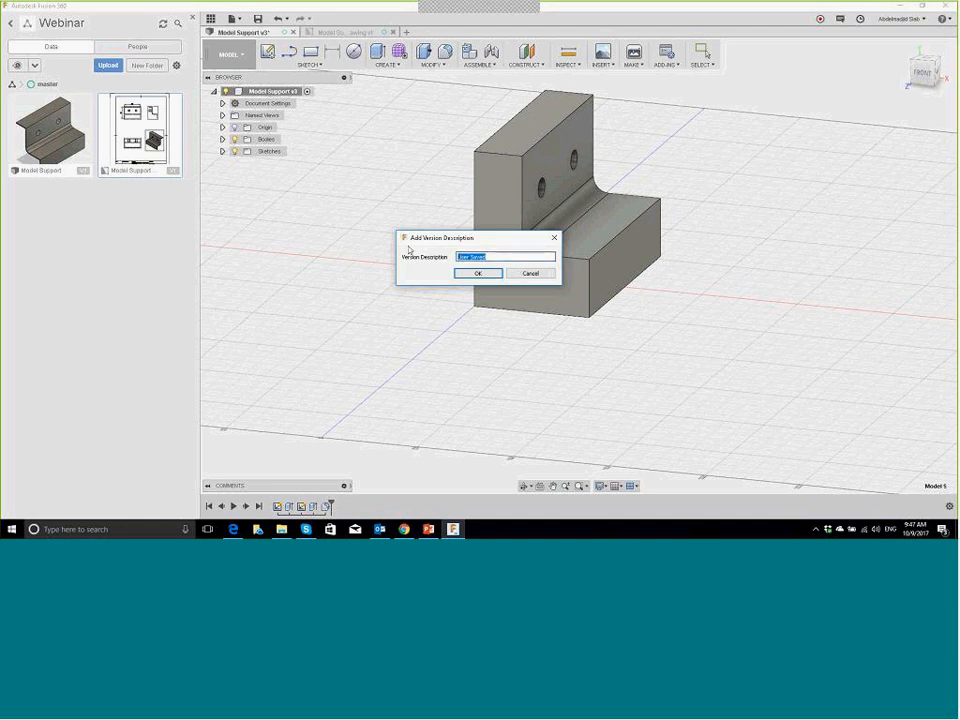
pyautogui.write('d')
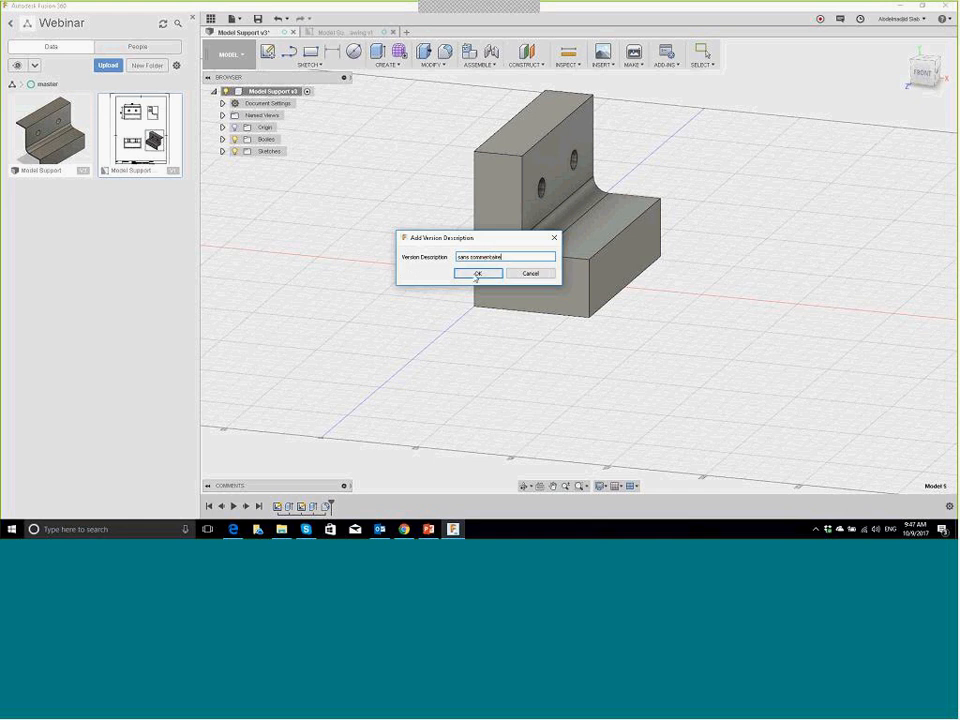
pyautogui.moveTo(502, 258)
pyautogui.mouseDown()
pyautogui.moveTo(477, 250)
pyautogui.moveTo(484, 255)
pyautogui.mouseUp()
pyautogui.write('mp')
pyautogui.click(479, 273)
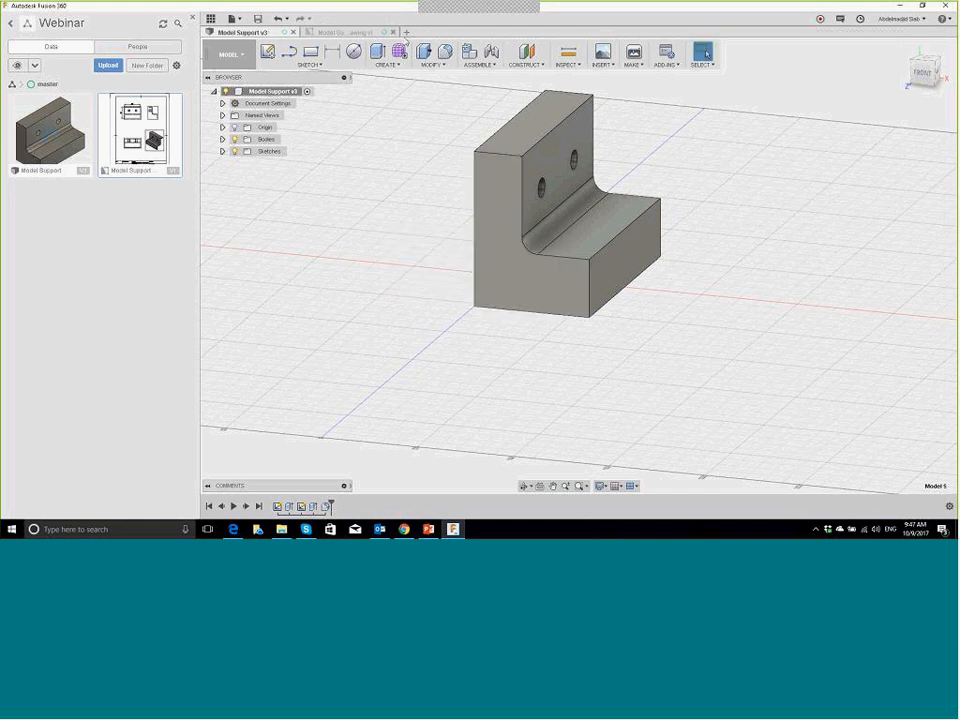
pyautogui.click(330, 34)
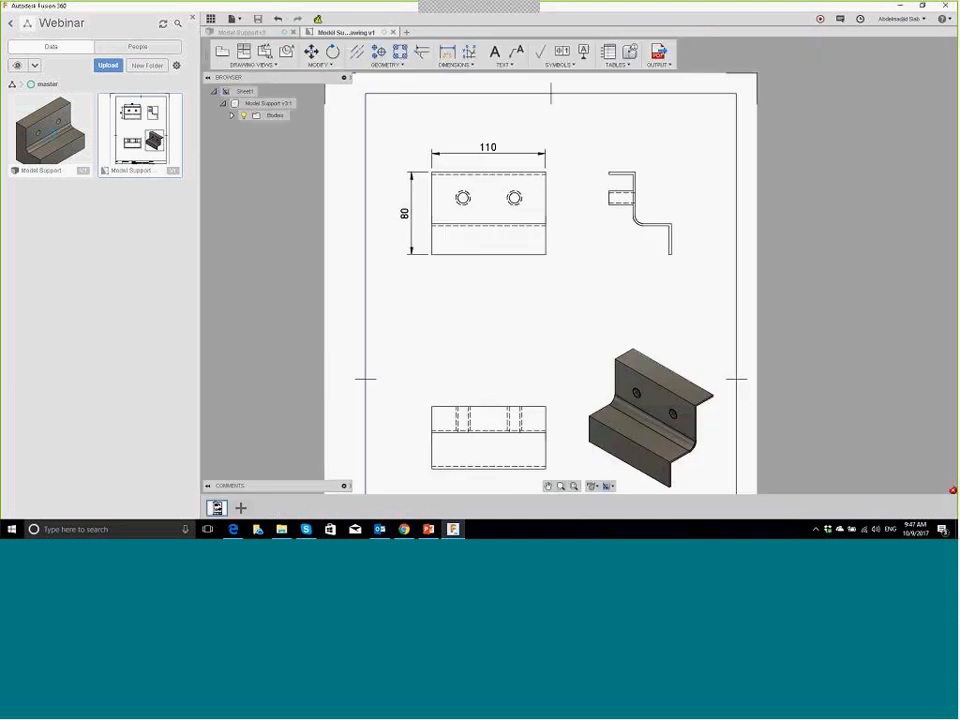
# Step: Update the drawing's out-of-date reference to Model Support v4 so the views show the solid bracket
pyautogui.scroll(-2, 479, 121)
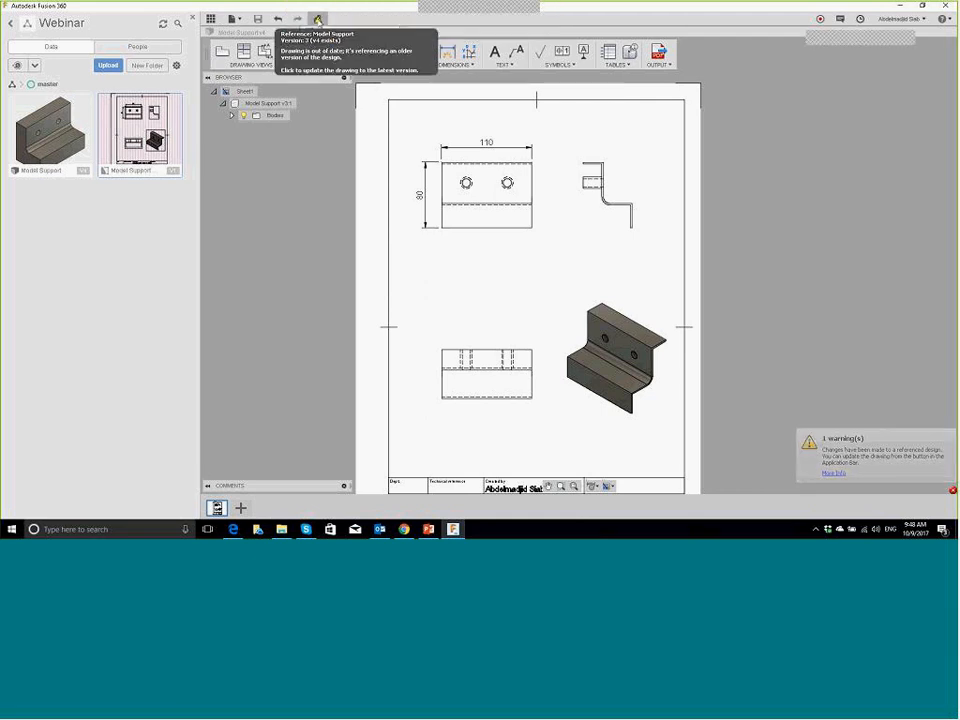
pyautogui.click(318, 19)
pyautogui.click(318, 19)
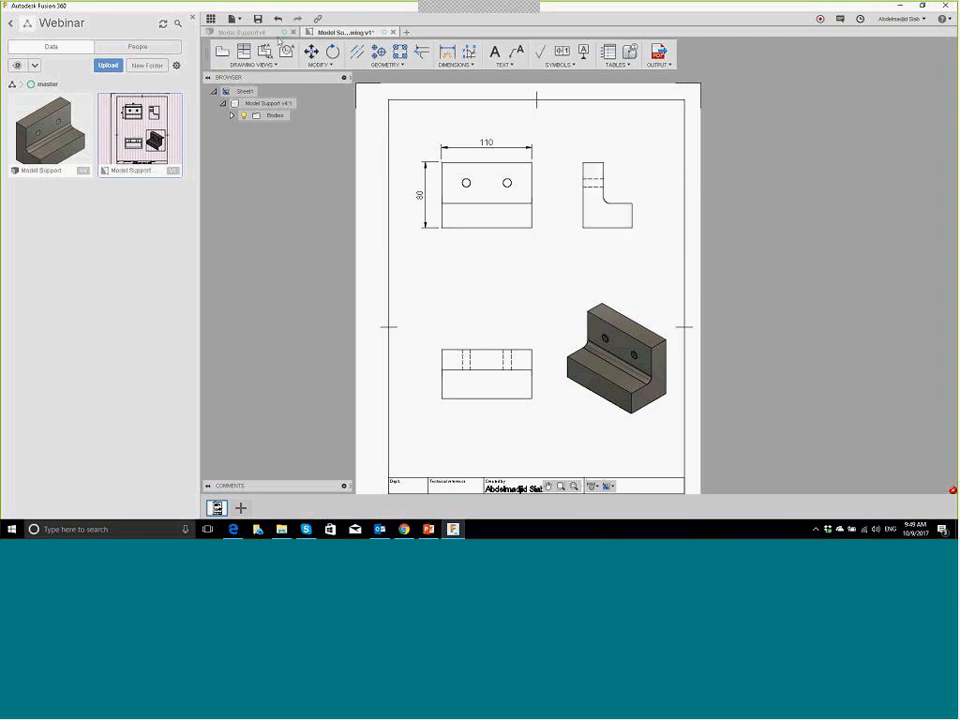
# Step: In Model Support v4, switch to the Simulation workspace and create a Static Stress study
pyautogui.click(274, 33)
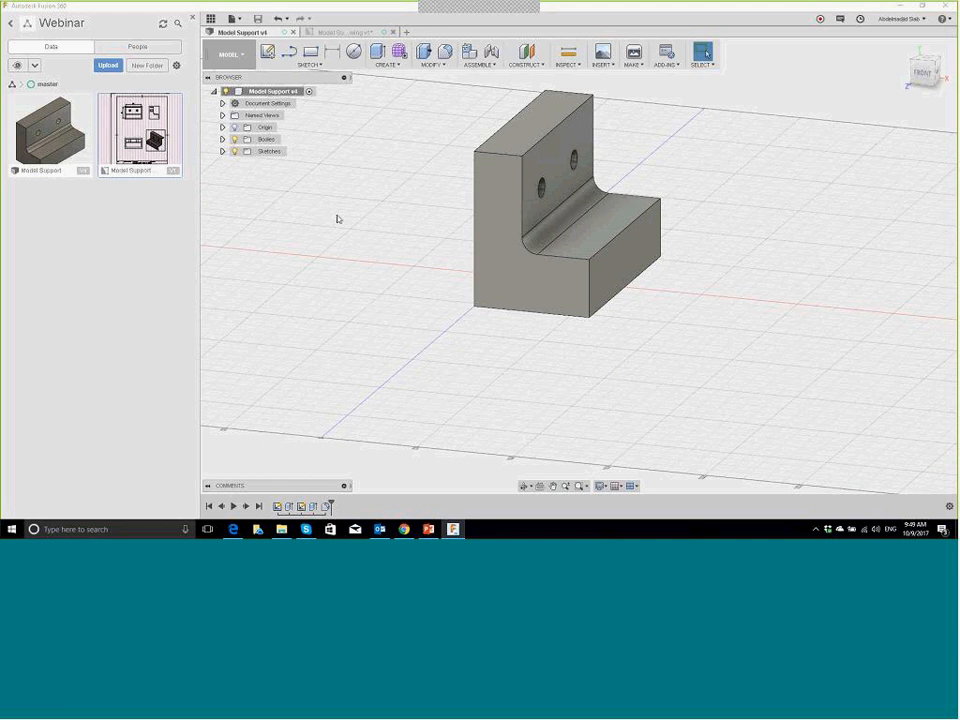
pyautogui.click(252, 56)
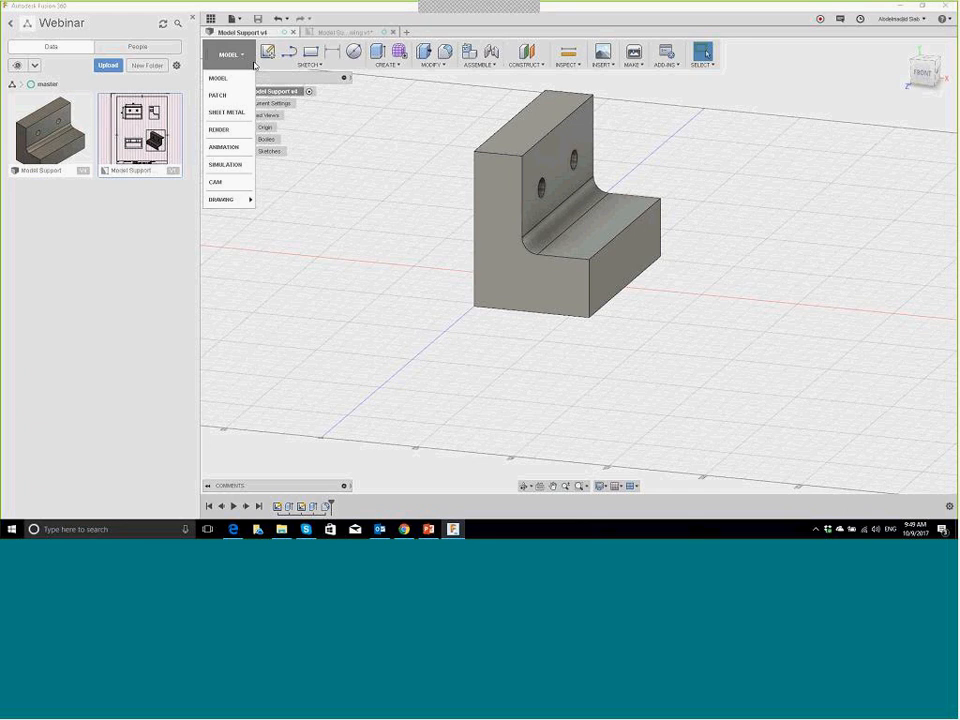
pyautogui.click(253, 165)
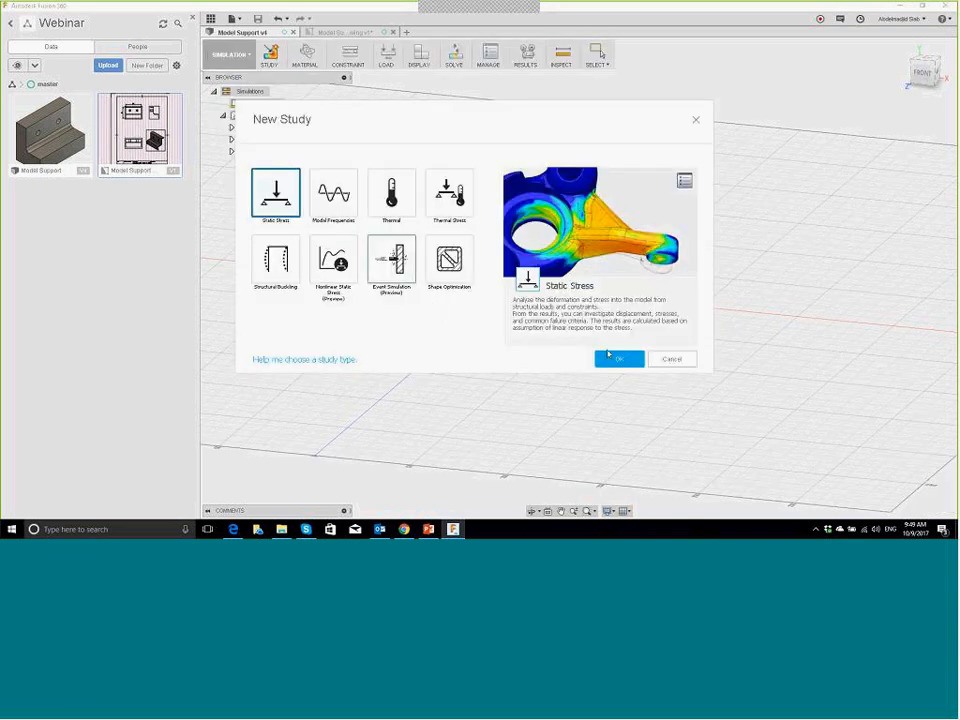
pyautogui.click(625, 362)
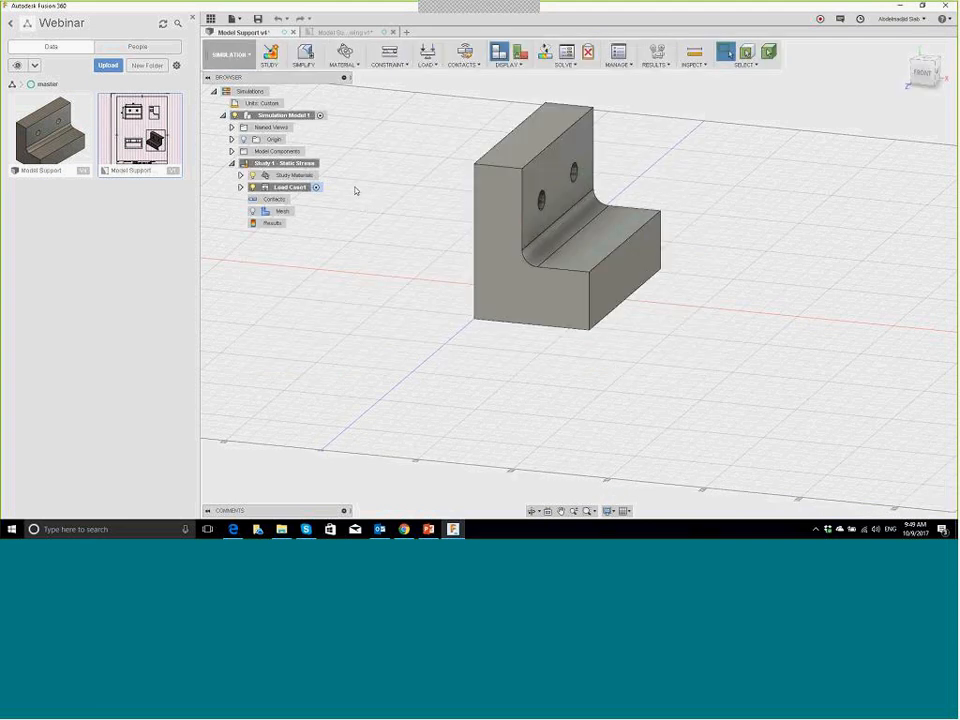
# Step: Choose Aluminum - High-Strength Alloy as the study material, keeping Yield Strength as safety factor
pyautogui.click(345, 56)
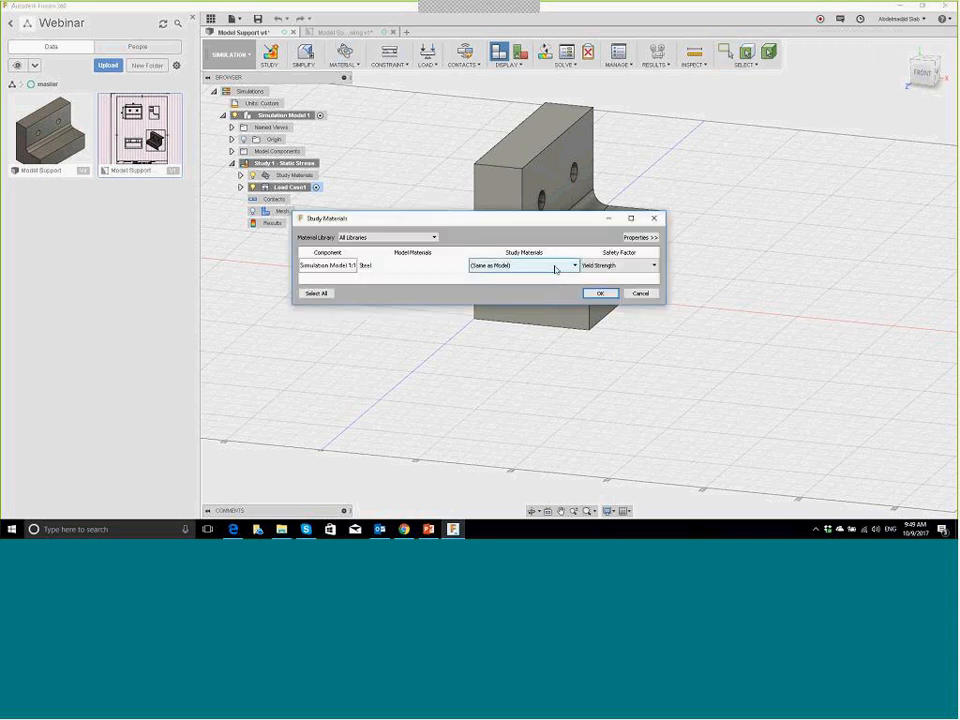
pyautogui.click(555, 267)
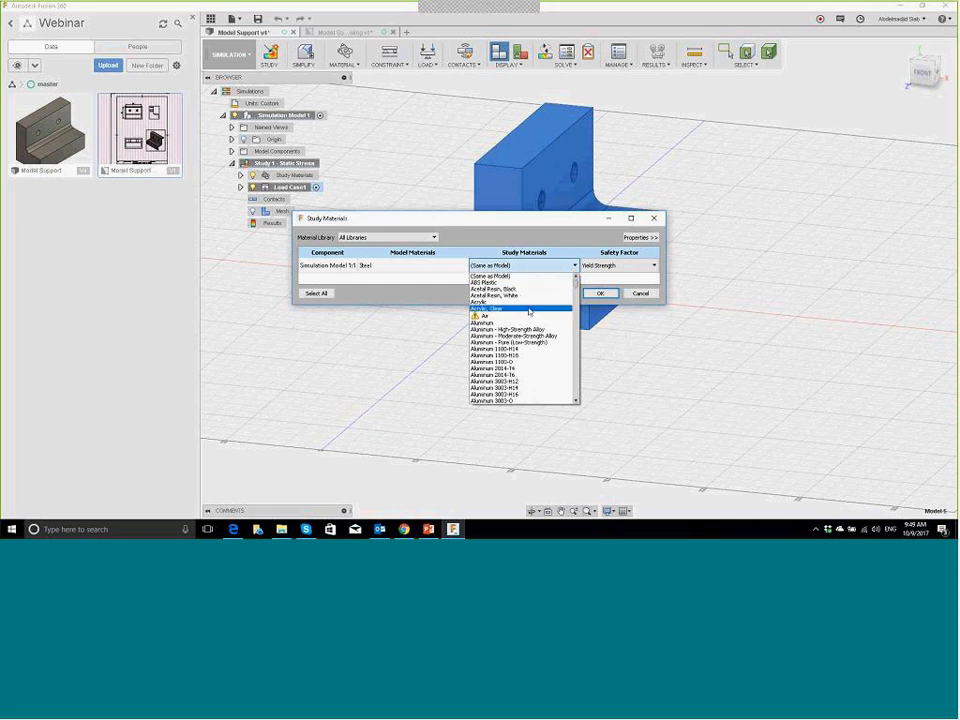
pyautogui.scroll(-4, 530, 314)
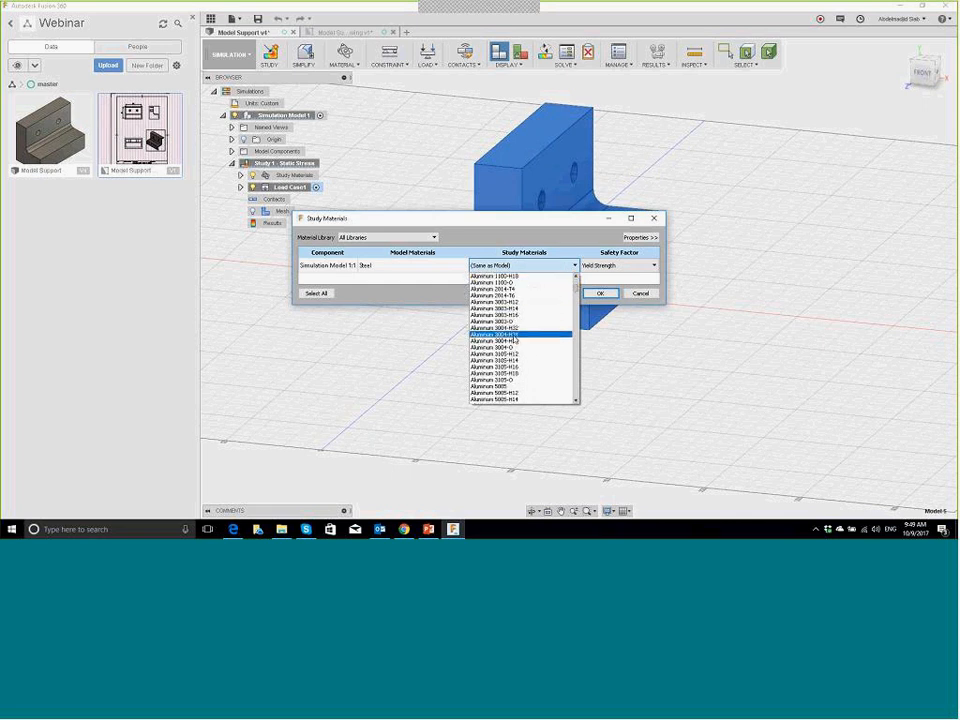
pyautogui.scroll(3, 533, 340)
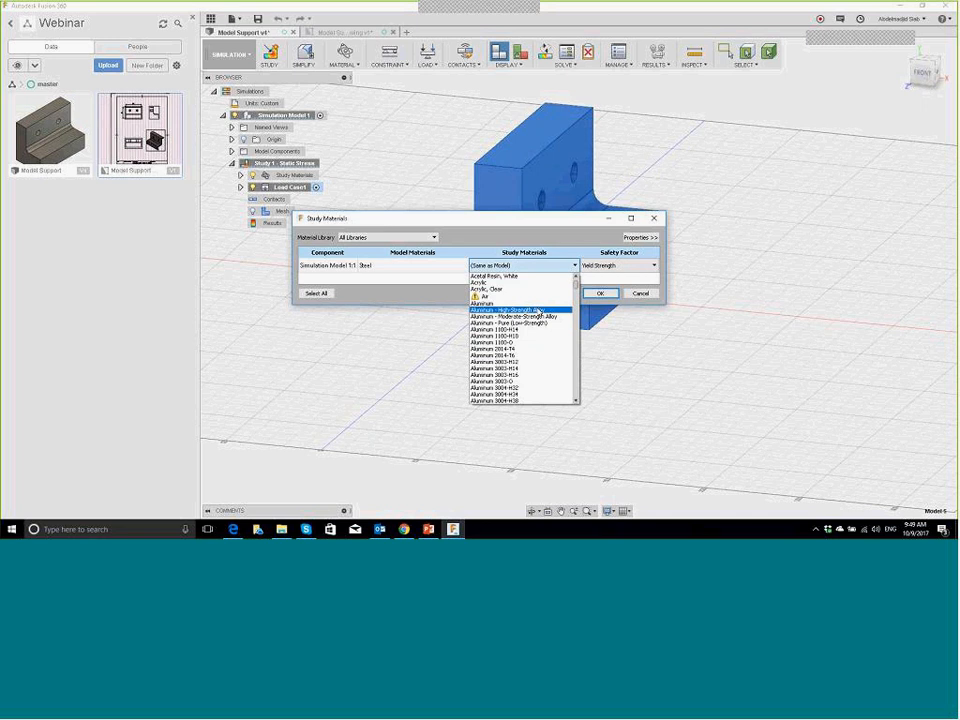
pyautogui.click(537, 311)
pyautogui.click(638, 265)
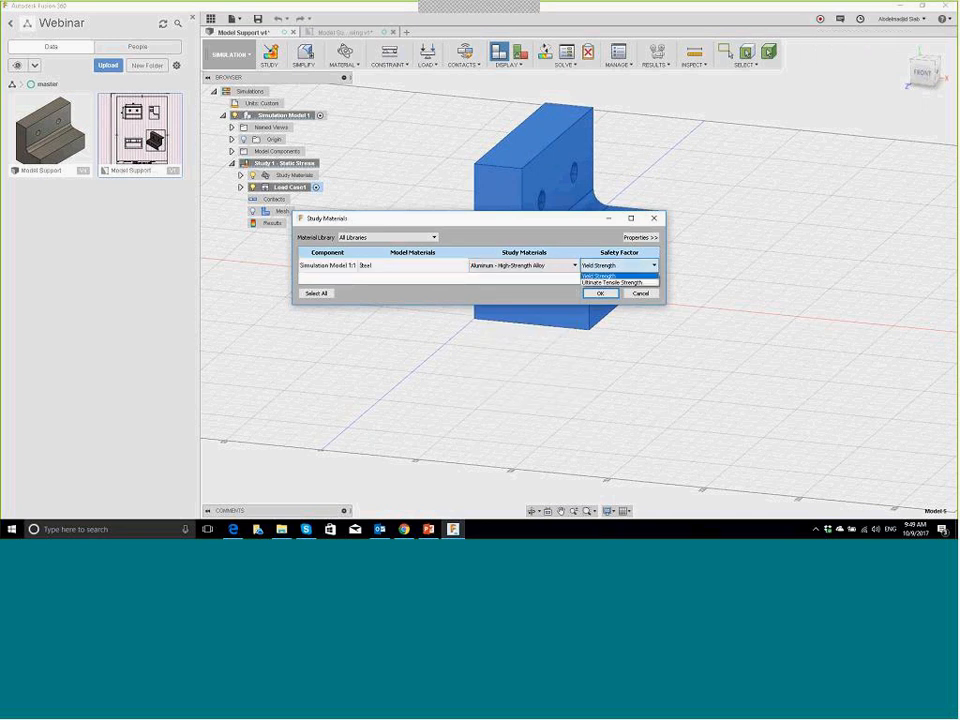
pyautogui.click(640, 238)
# Step: Review the material properties and browse the material library without changing the selection
pyautogui.click(642, 238)
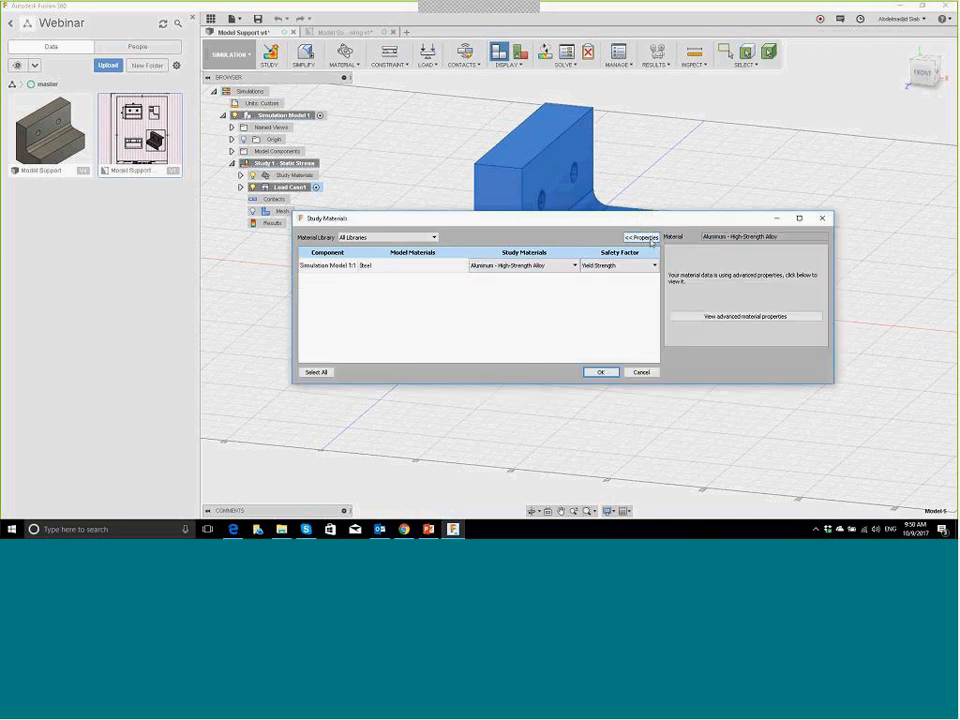
pyautogui.click(478, 265)
pyautogui.click(452, 266)
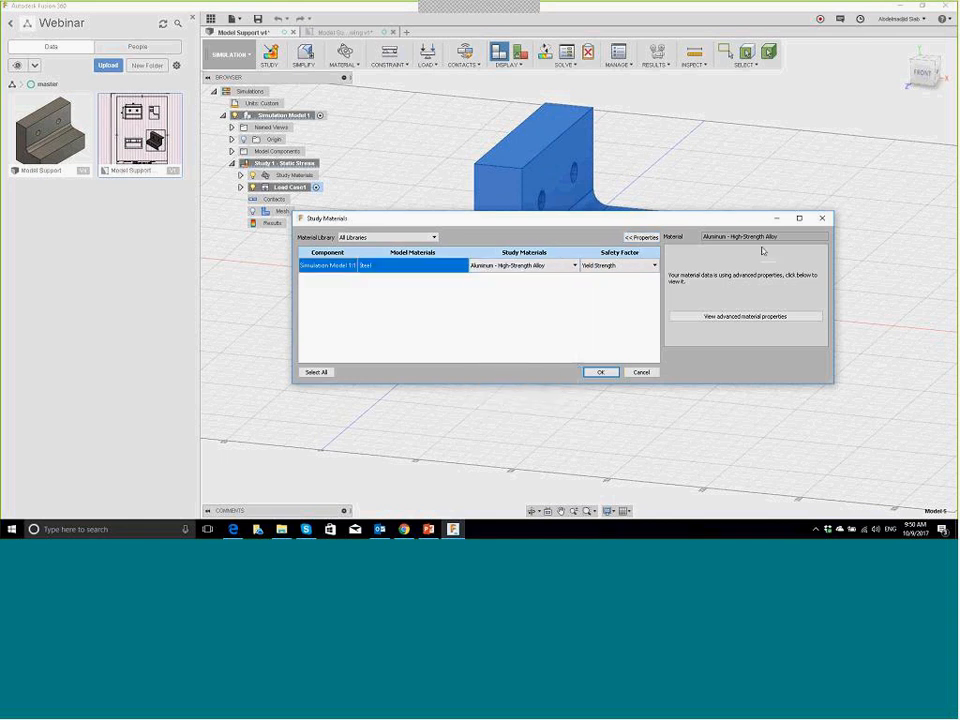
pyautogui.click(706, 319)
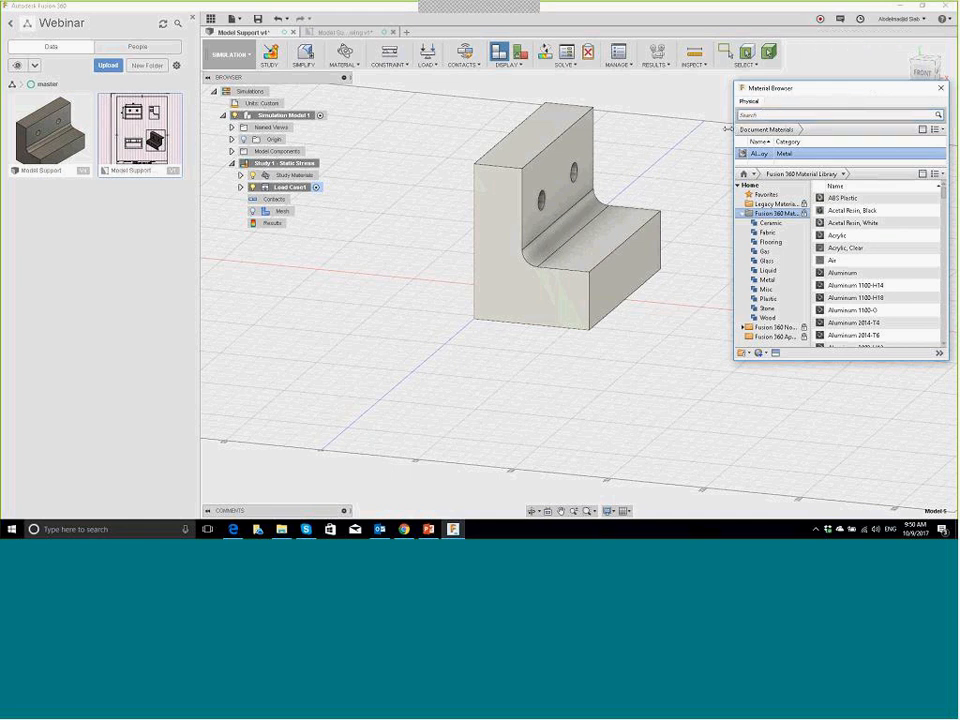
pyautogui.moveTo(728, 129); pyautogui.dragTo(606, 135)
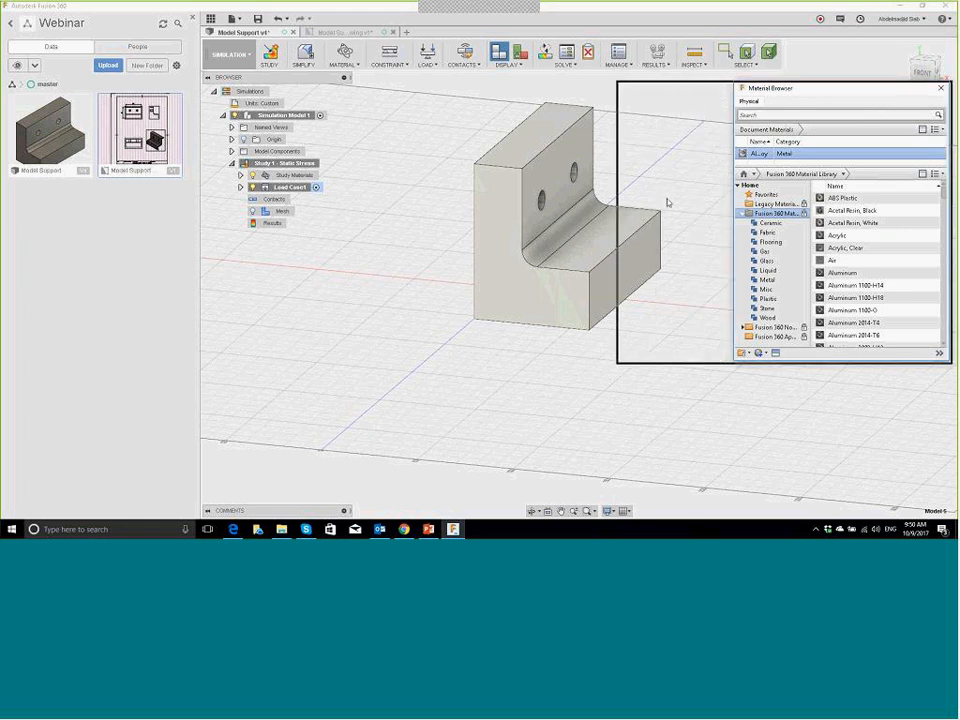
pyautogui.click(940, 88)
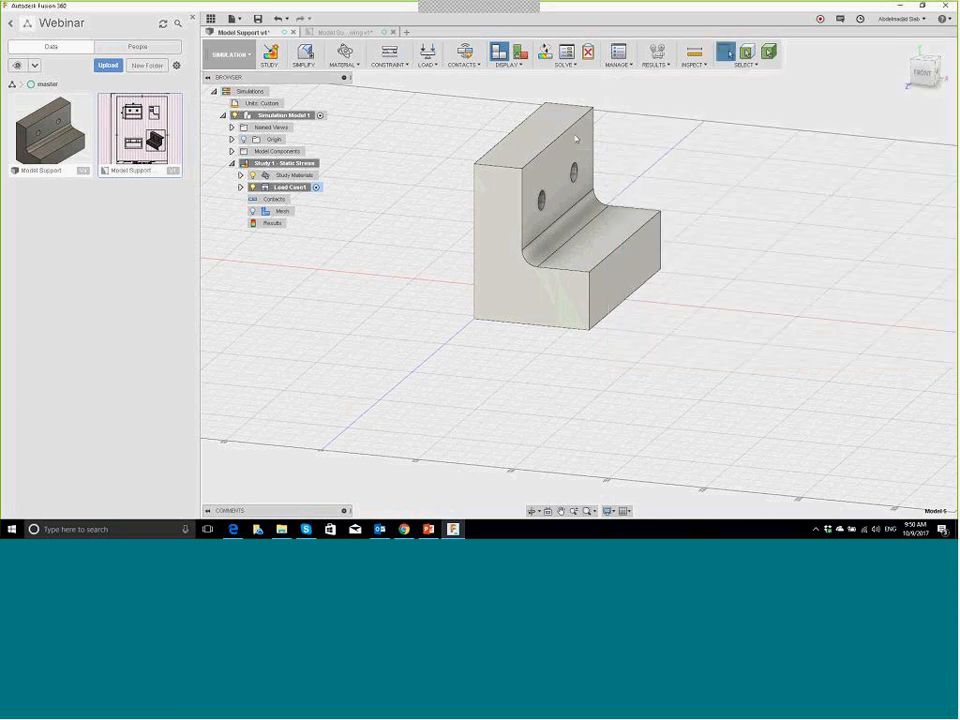
# Step: Reconfirm Yield Strength as the safety factor basis and accept the Study Materials settings
pyautogui.click(344, 52)
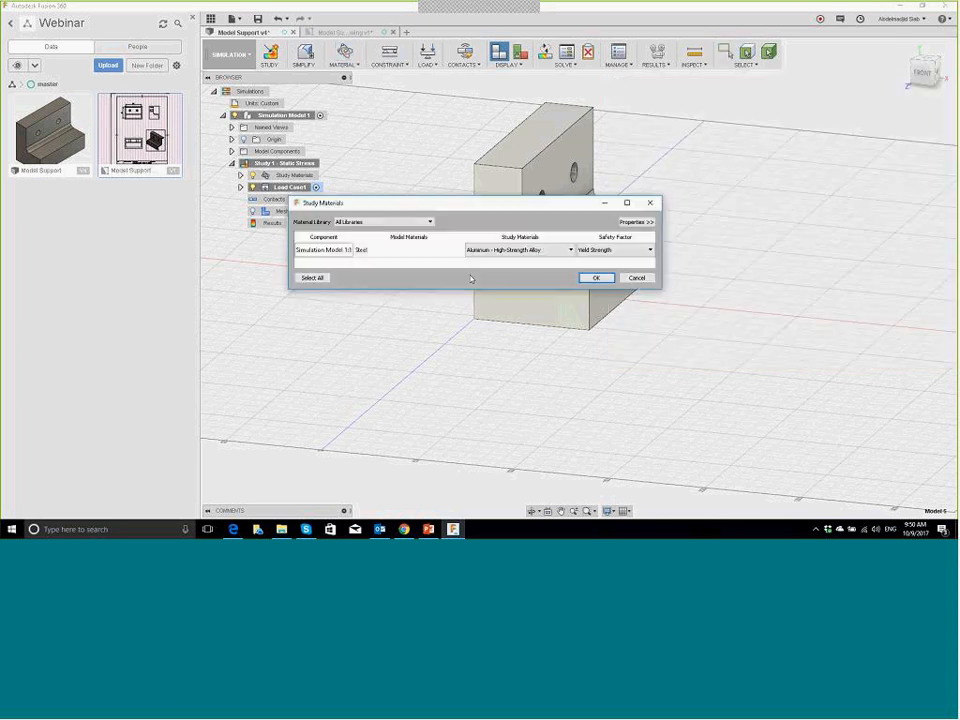
pyautogui.click(635, 251)
pyautogui.click(630, 259)
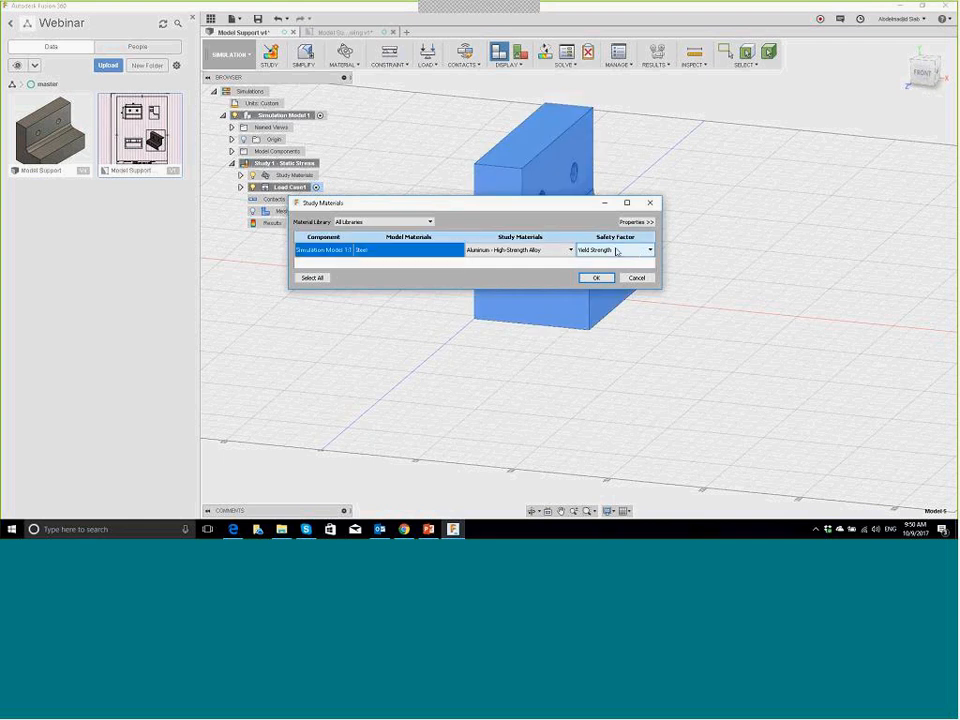
pyautogui.click(589, 263)
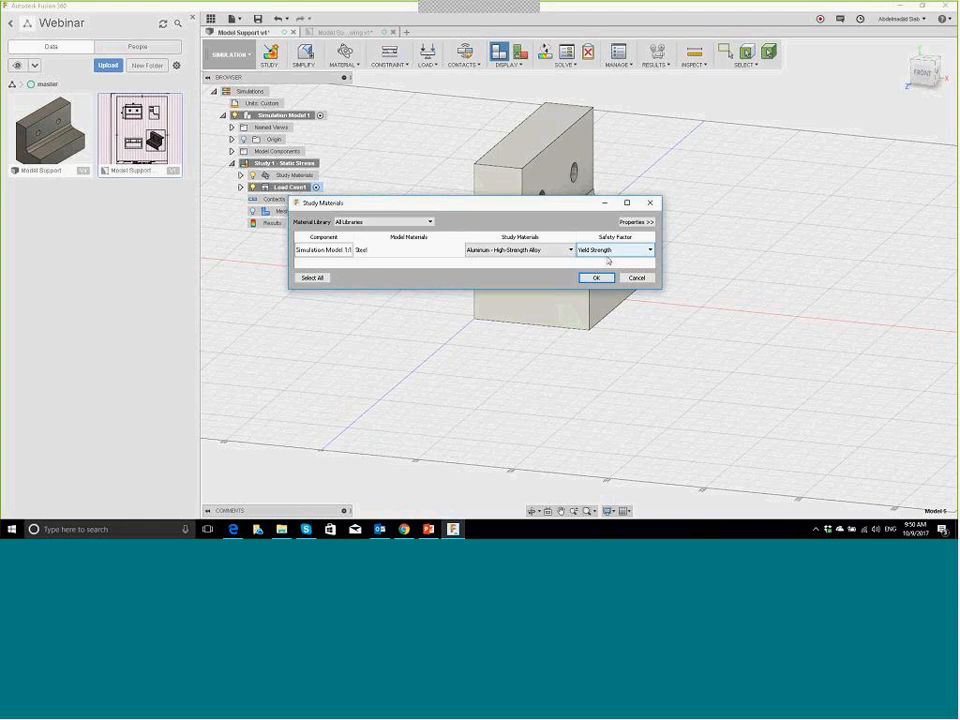
pyautogui.click(595, 279)
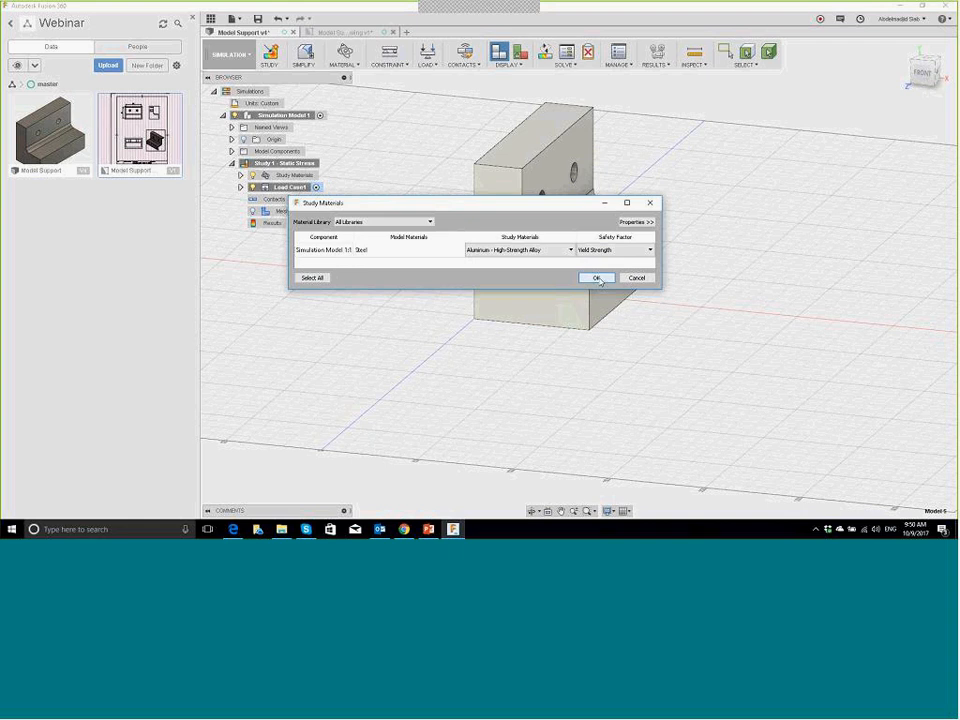
pyautogui.click(597, 278)
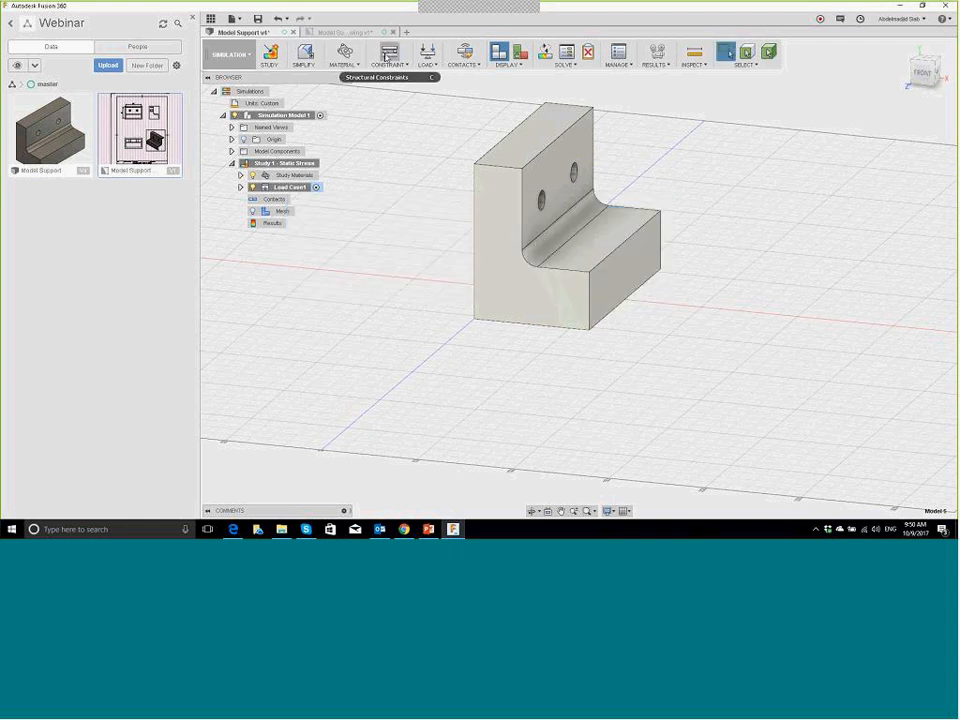
# Step: Fix the bracket's bottom face with a Fixed structural constraint
pyautogui.click(386, 56)
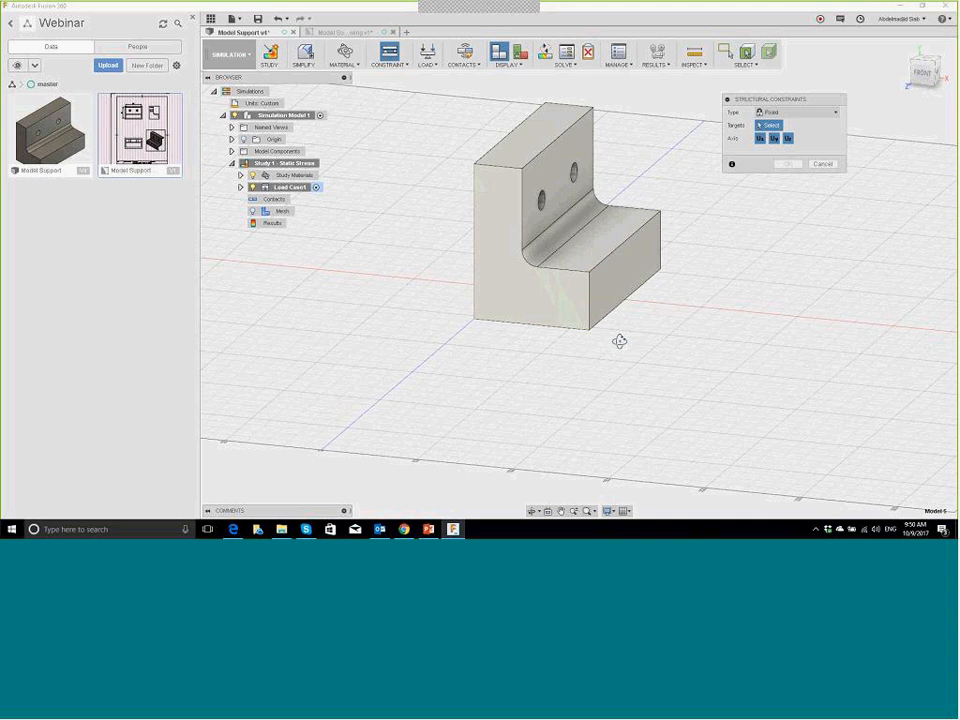
pyautogui.keyDown('shift'); pyautogui.moveTo(619, 341); pyautogui.dragTo(611, 285, button='middle'); pyautogui.keyUp('shift')
pyautogui.click(611, 285)
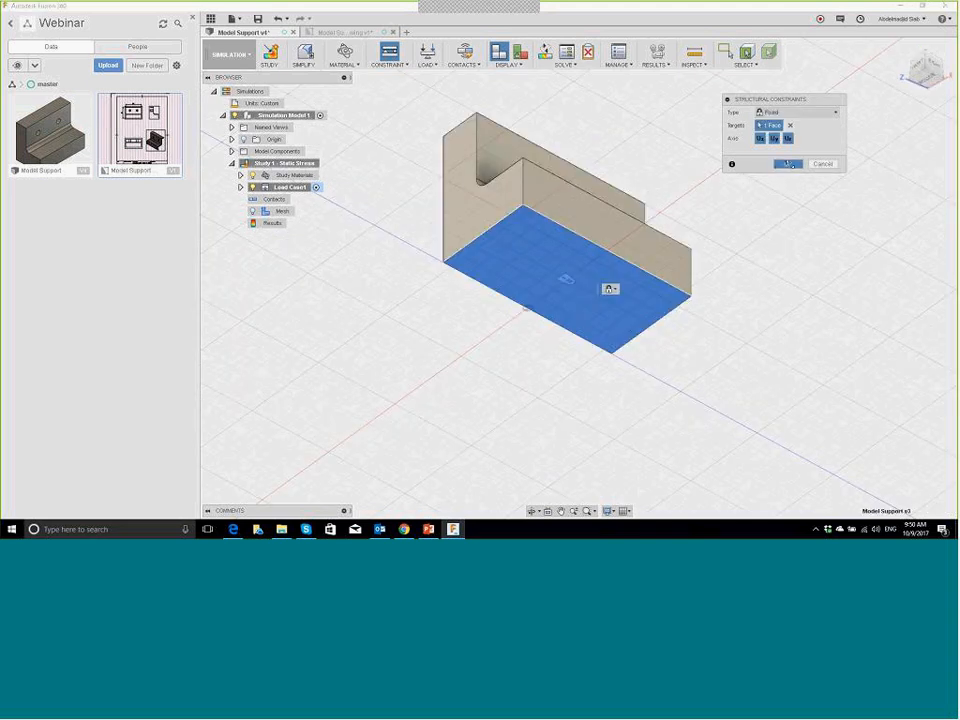
pyautogui.click(788, 164)
pyautogui.keyDown('shift'); pyautogui.moveTo(715, 158); pyautogui.dragTo(572, 185, button='middle'); pyautogui.keyUp('shift')
# Step: Apply a 1000 N Force load to the bracket's front face with the two holes
pyautogui.click(427, 53)
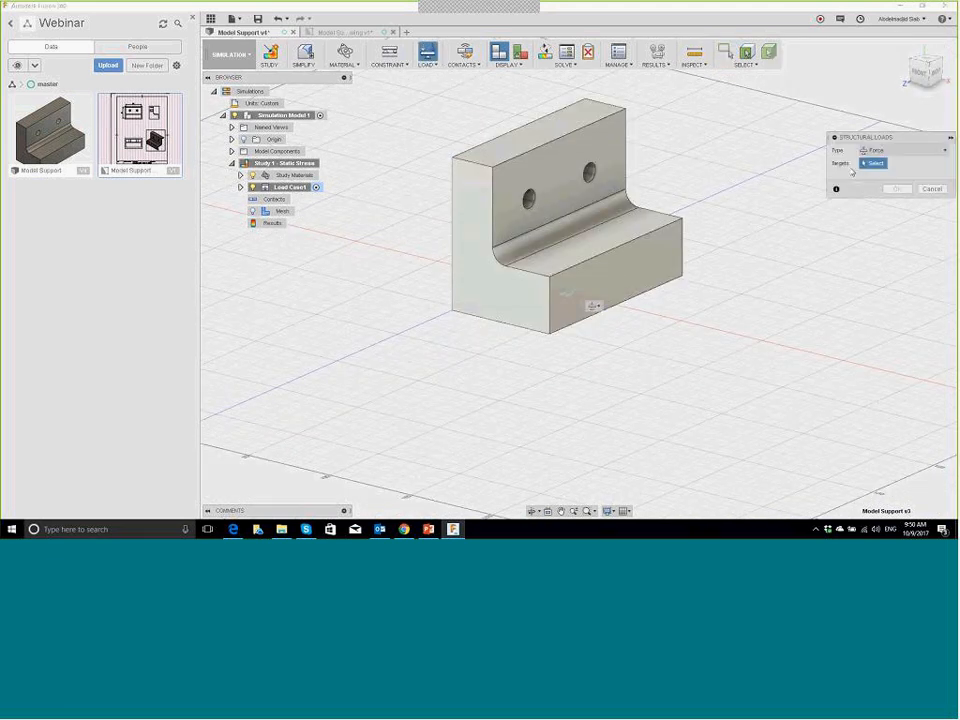
pyautogui.click(873, 151)
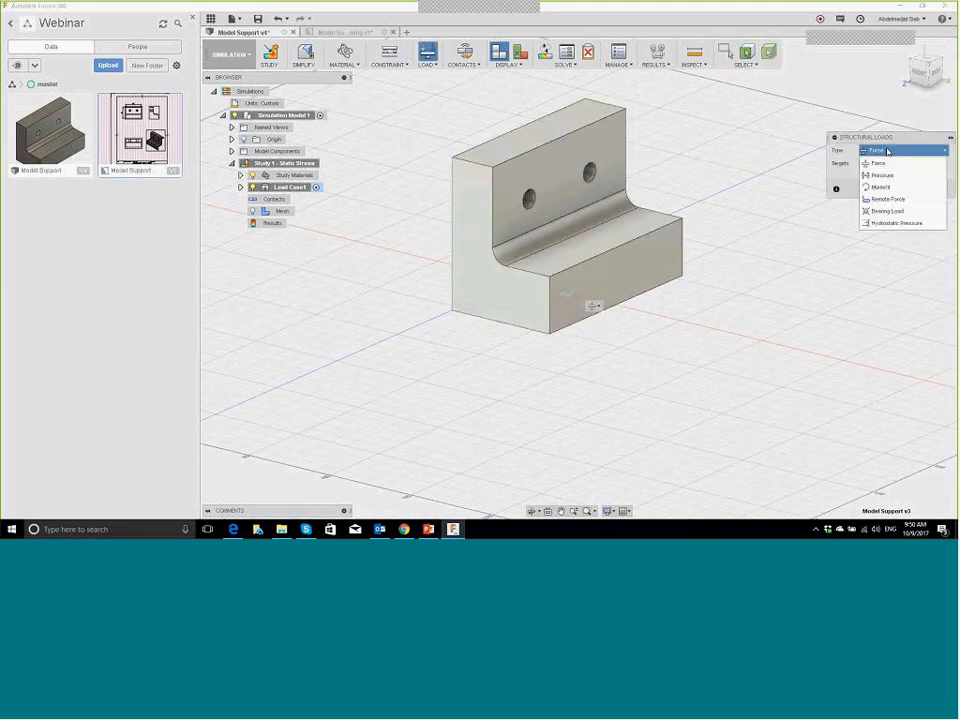
pyautogui.click(878, 163)
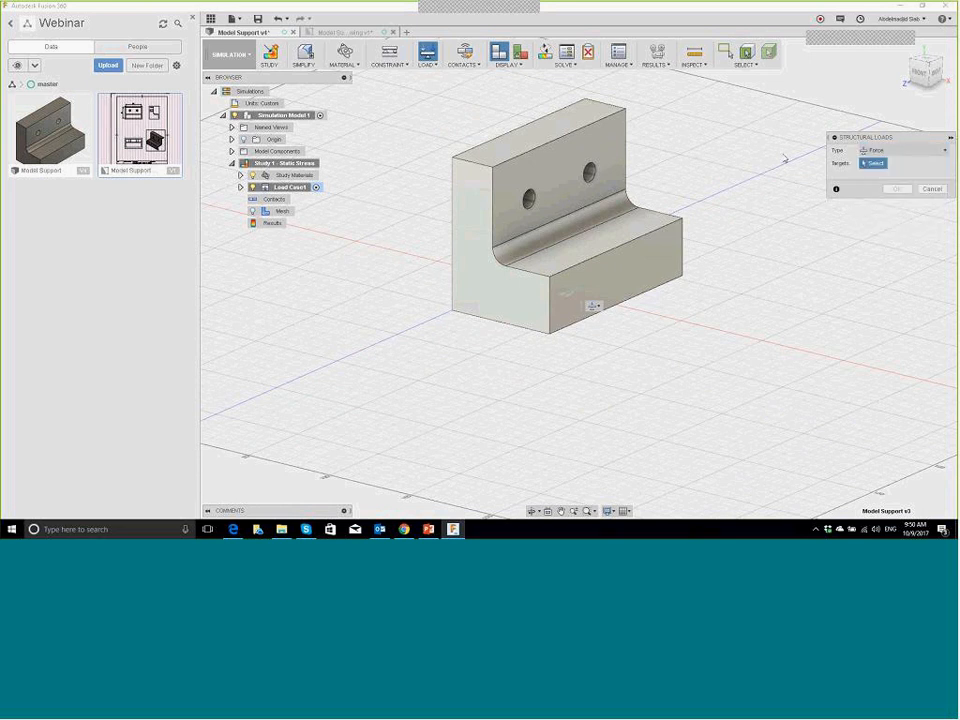
pyautogui.click(521, 177)
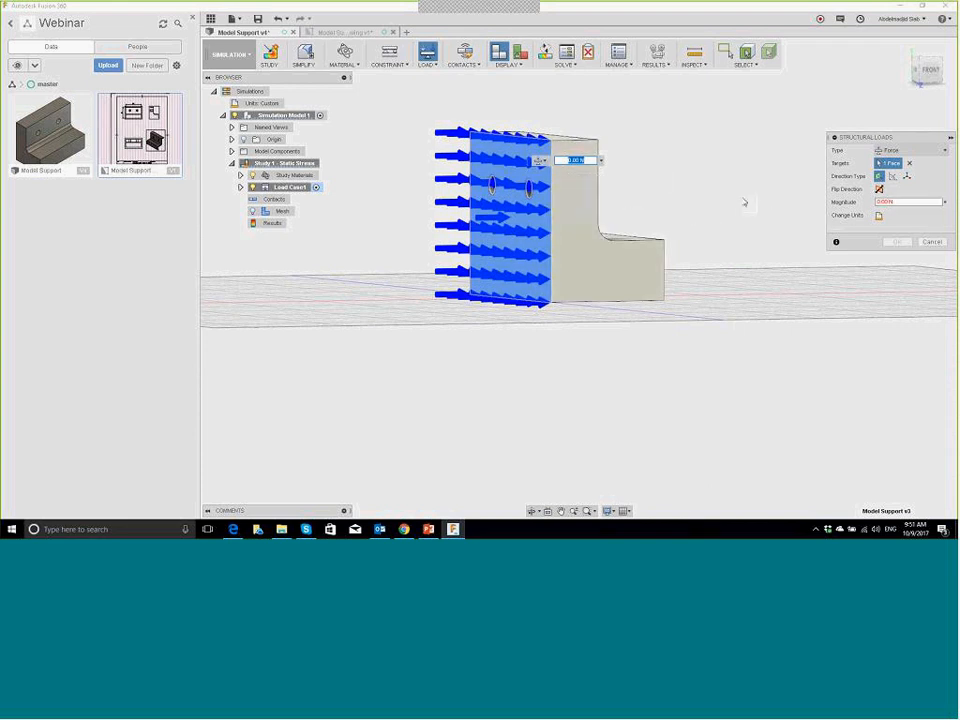
pyautogui.click(862, 202)
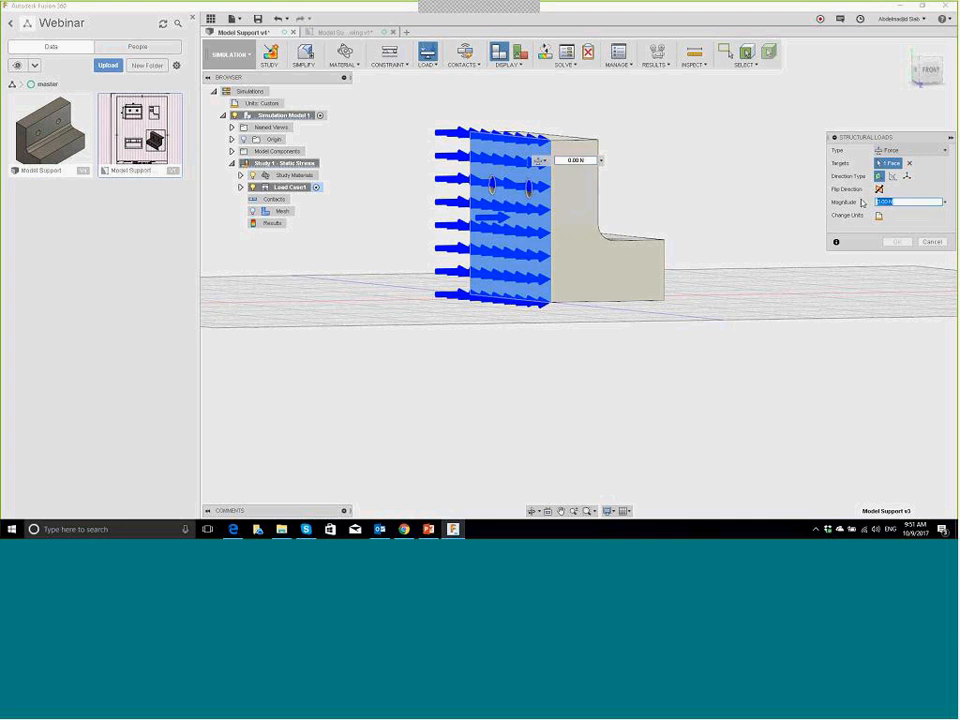
pyautogui.write('1000')
pyautogui.click(897, 242)
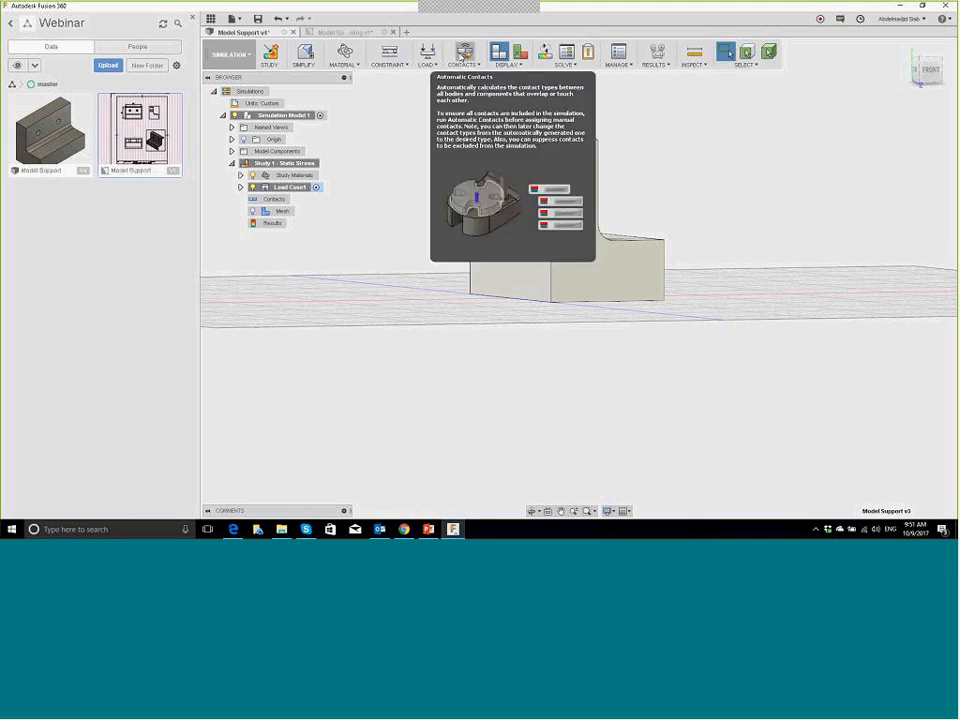
# Step: Generate the study mesh of 3401 tetrahedral elements and 5465 nodes, then return to the home view
pyautogui.click(252, 211)
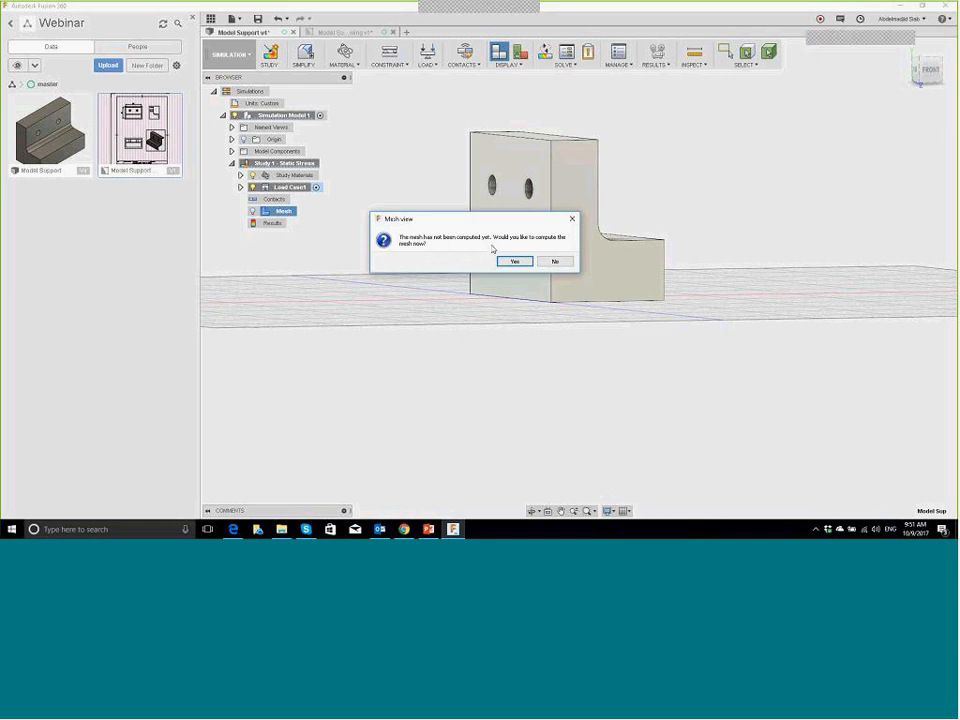
pyautogui.click(525, 261)
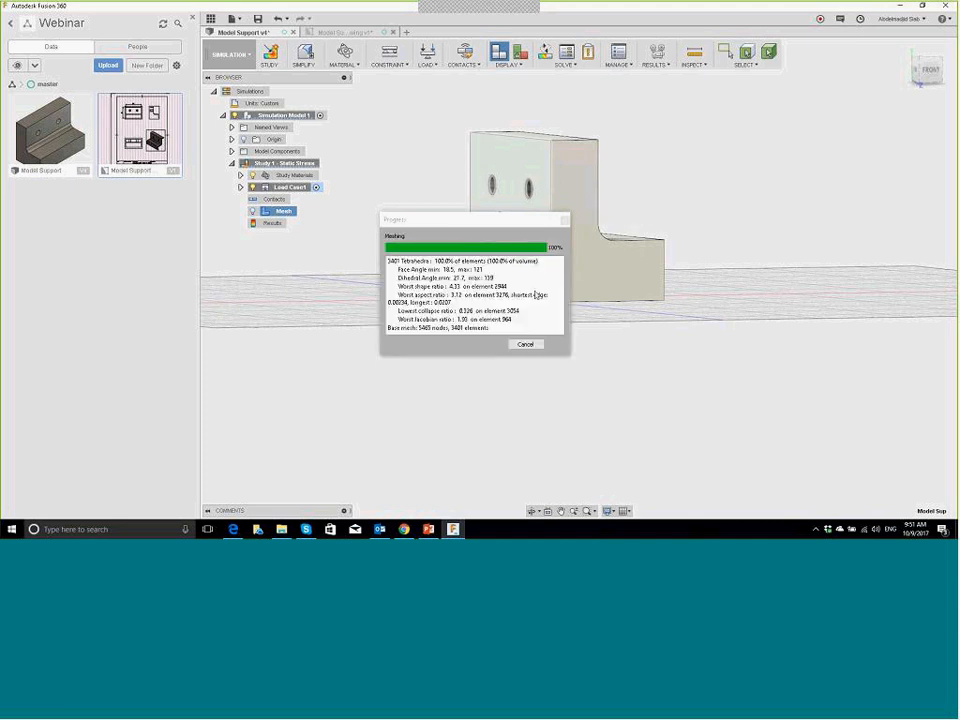
pyautogui.keyDown('shift'); pyautogui.moveTo(686, 156); pyautogui.dragTo(635, 163, button='middle'); pyautogui.keyUp('shift')
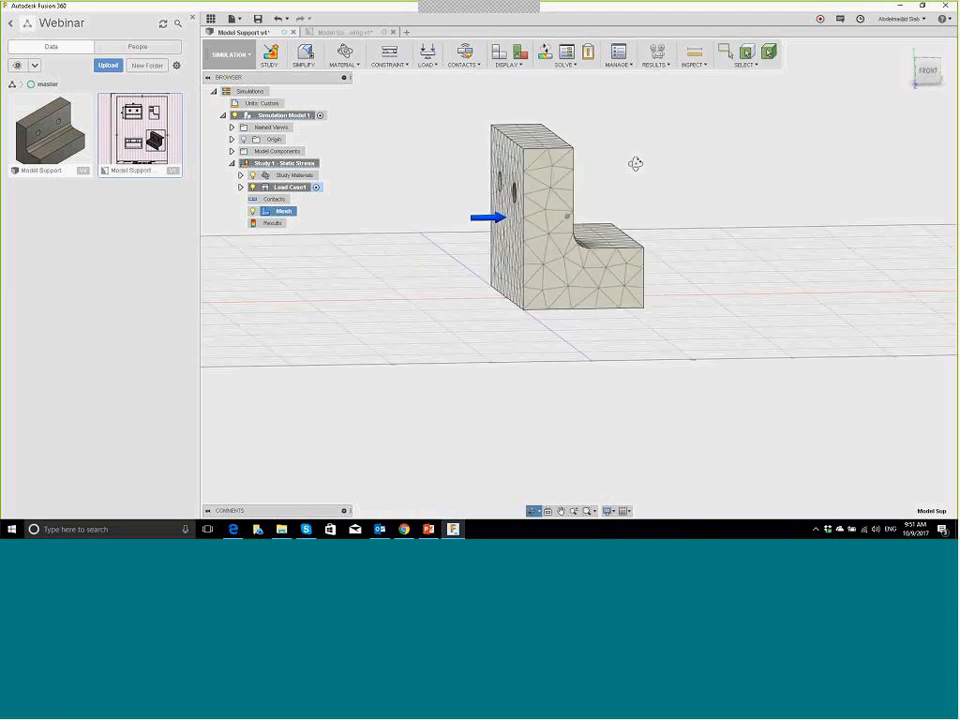
pyautogui.press('F6')
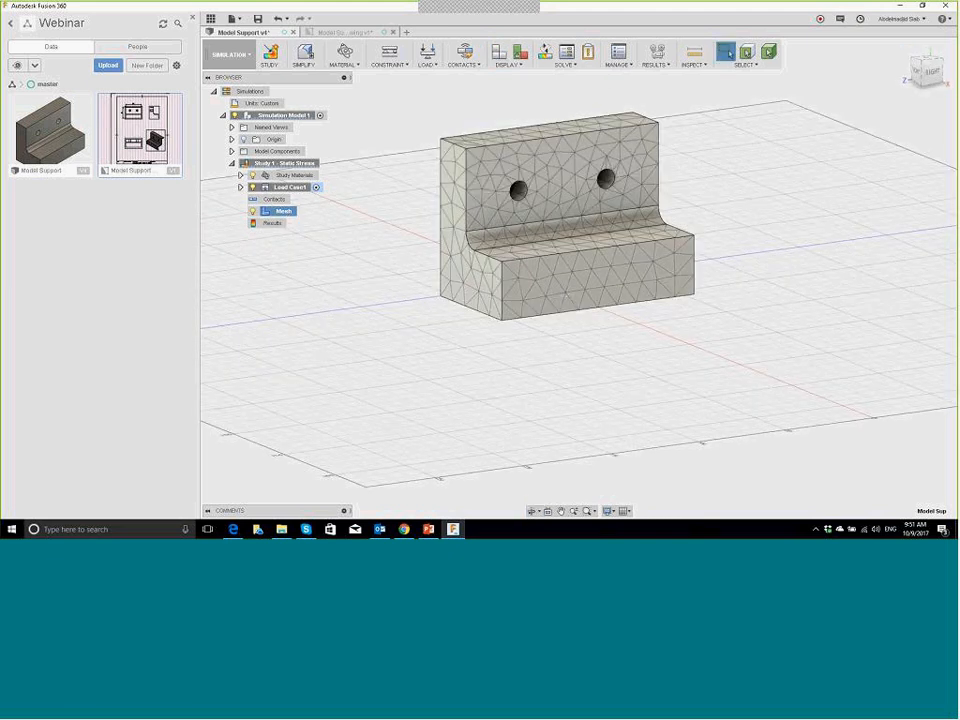
pyautogui.click(620, 66)
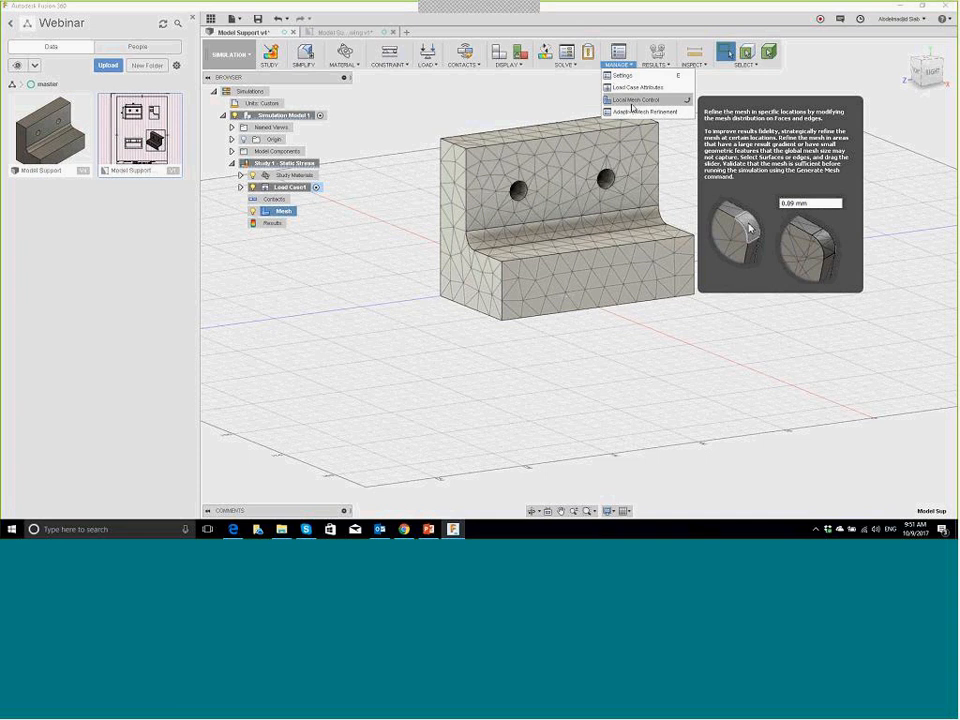
# Step: Solve Study 1 – Static Stress On Cloud from the Solve dialog
pyautogui.click(497, 90)
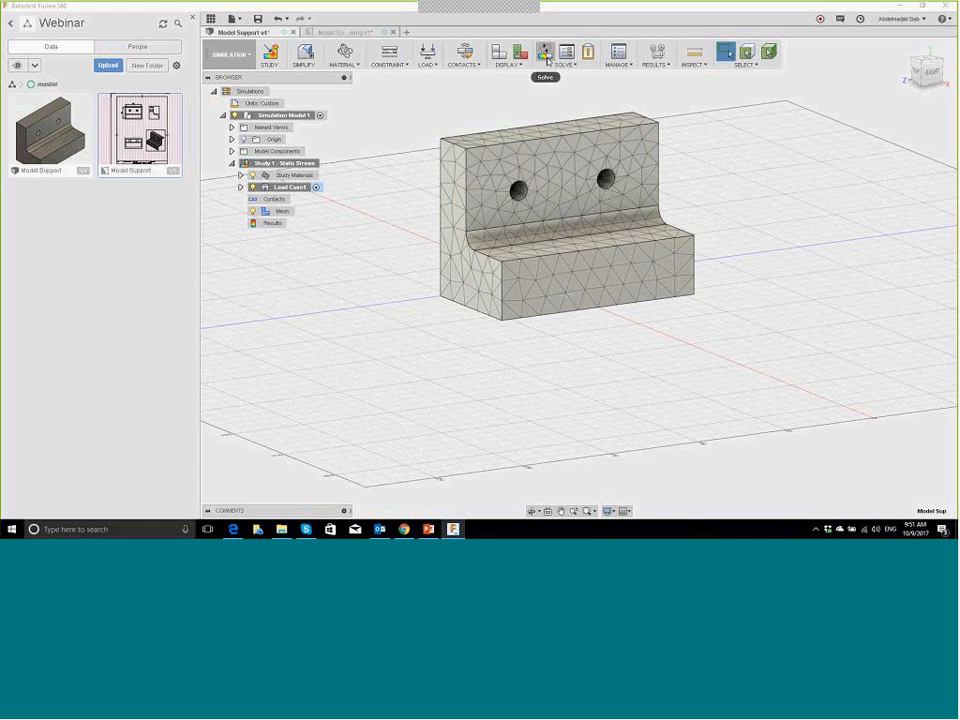
pyautogui.click(545, 53)
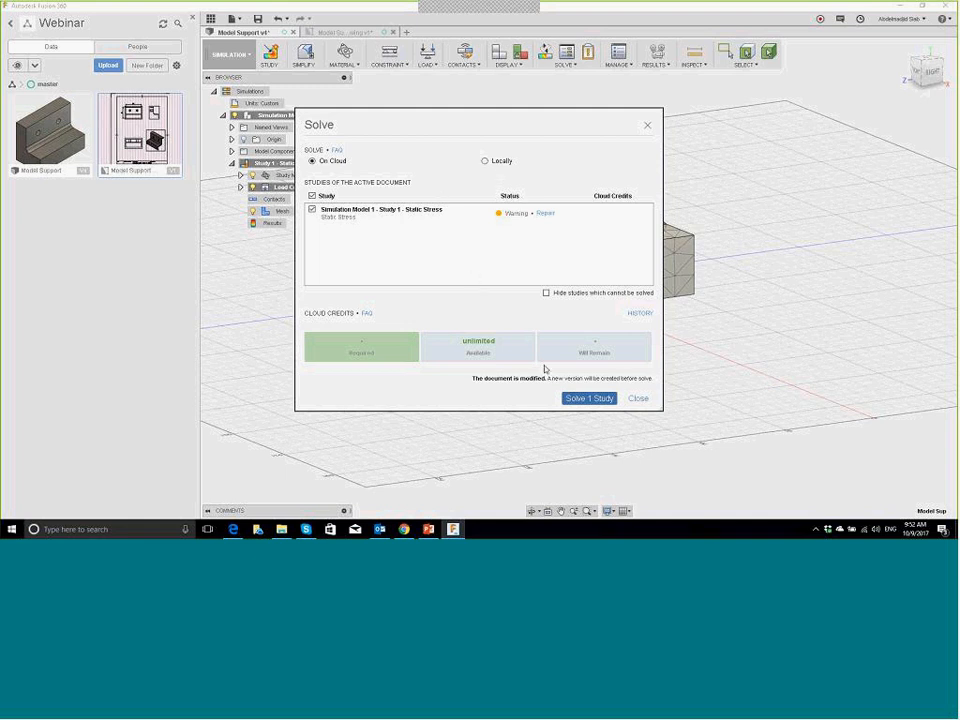
pyautogui.click(589, 398)
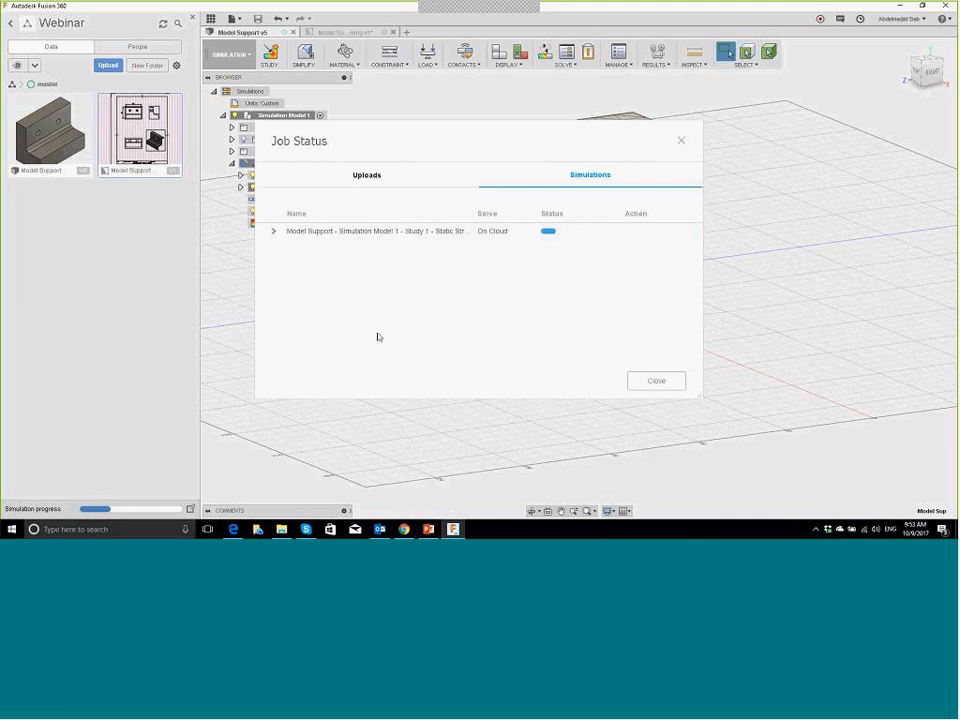
# Step: Verify Sending, Solving and Receiving show Complete, then close Job Status to reveal the safety factor results
pyautogui.click(273, 232)
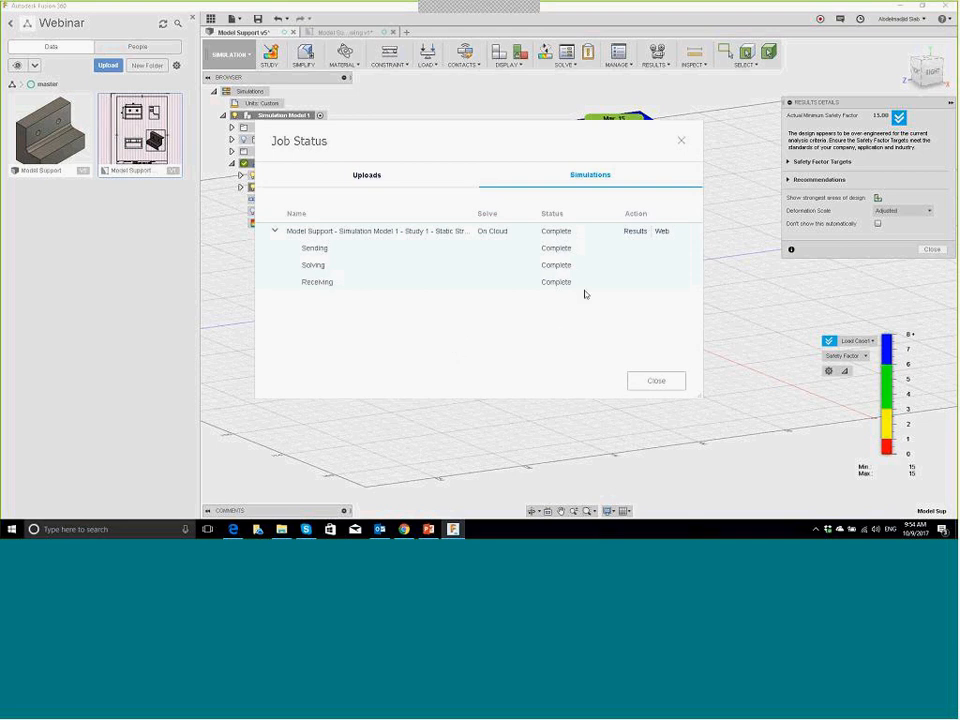
pyautogui.moveTo(497, 137); pyautogui.dragTo(336, 122)
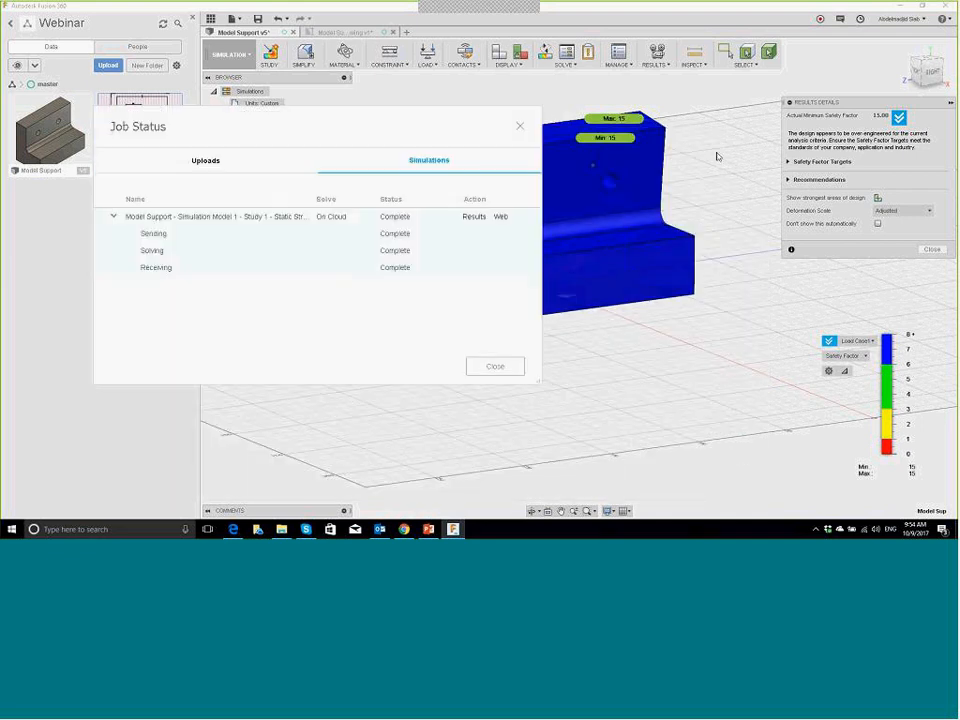
pyautogui.click(492, 367)
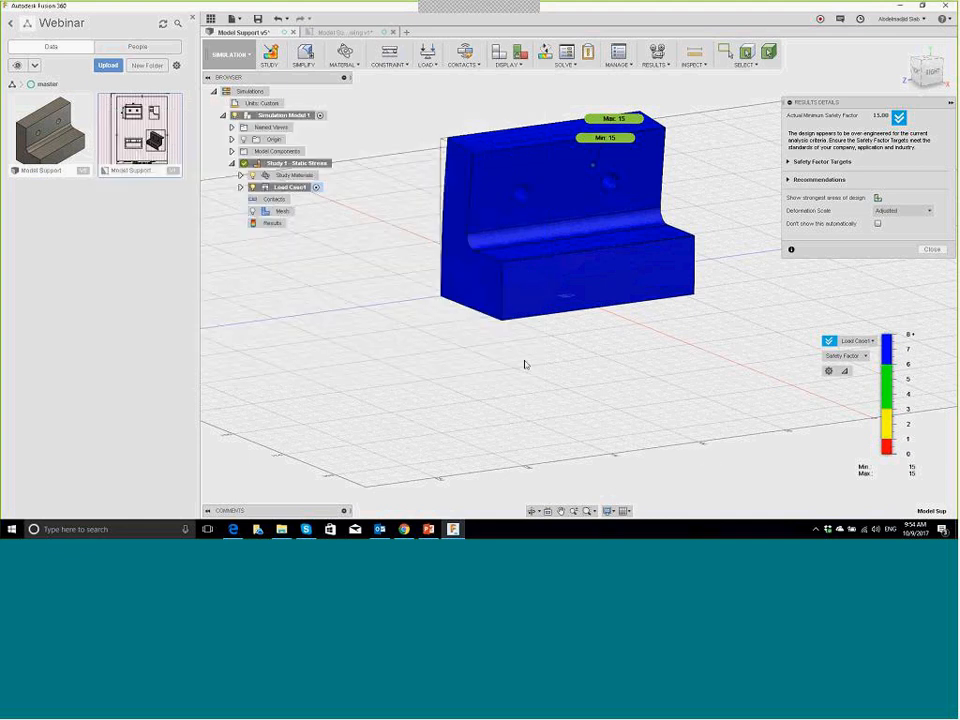
# Step: Change the legend's result type from Safety Factor to Von Mises stress
pyautogui.click(855, 341)
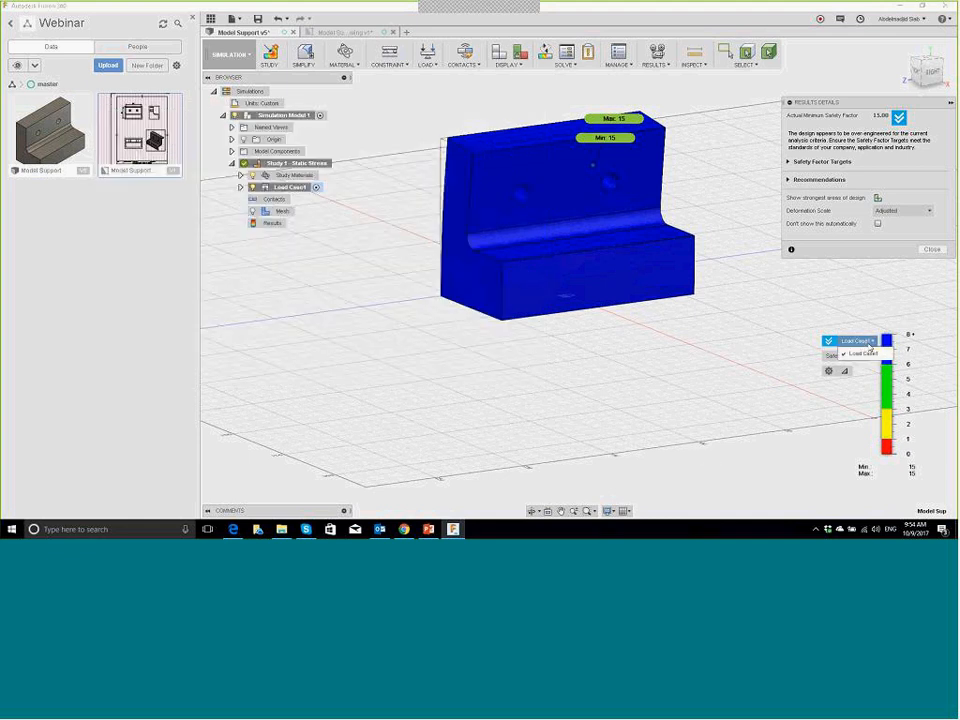
pyautogui.click(803, 351)
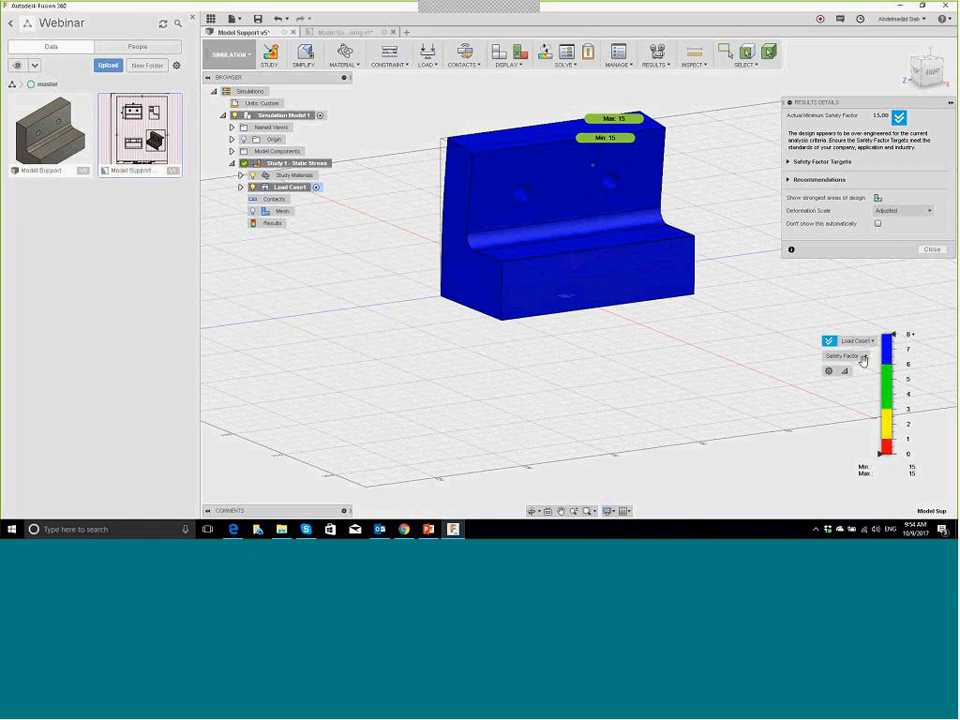
pyautogui.click(863, 357)
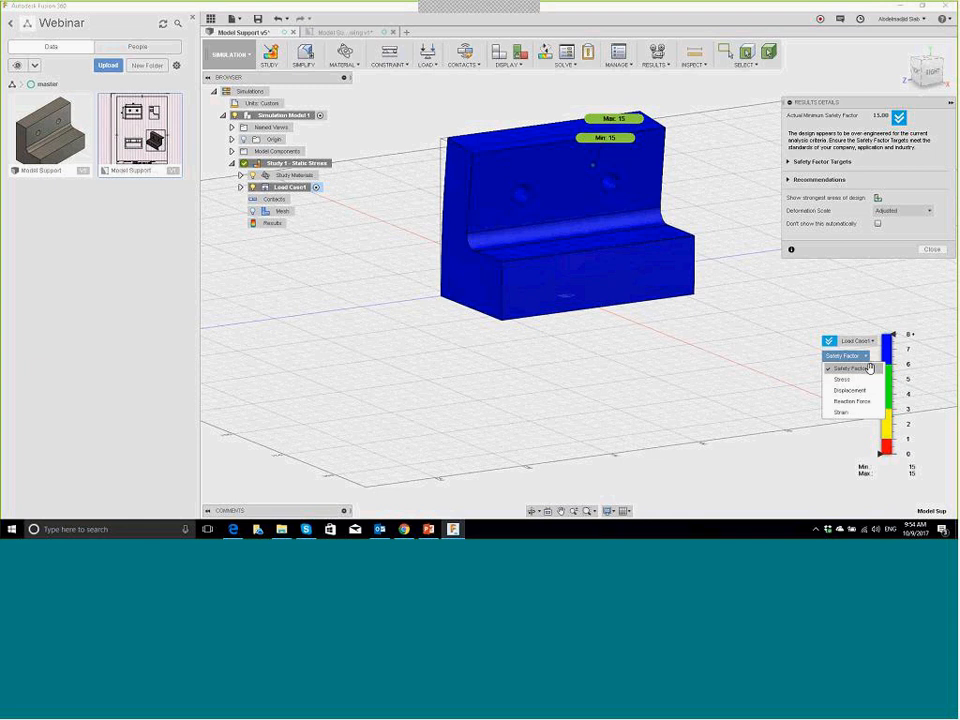
pyautogui.click(866, 376)
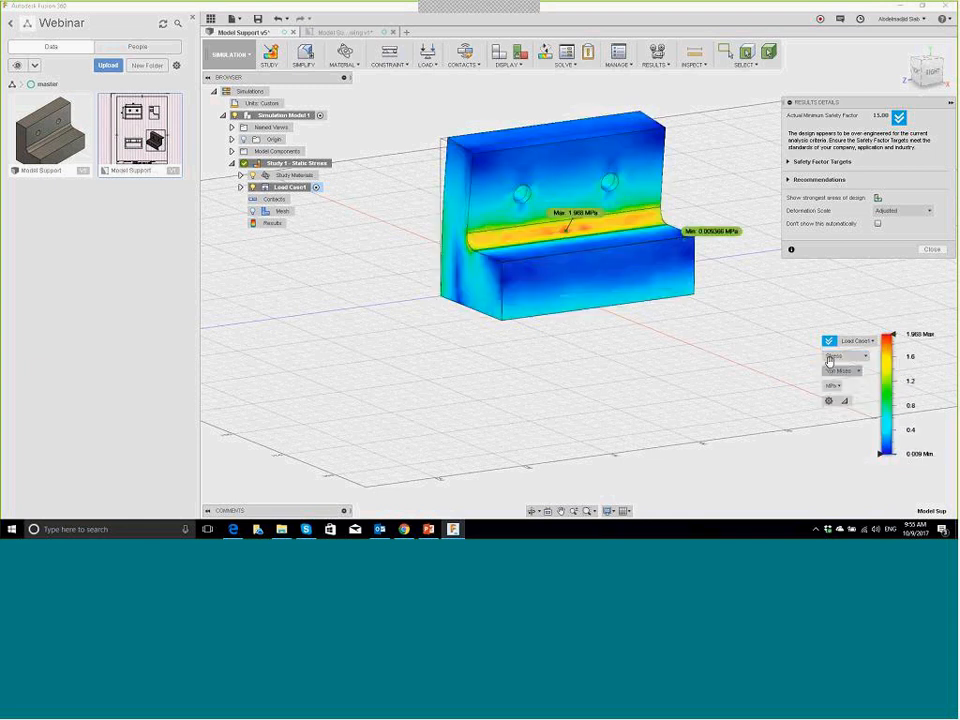
# Step: Orbit the bracket to inspect the 1.968 MPa stress peak at the filleted inner corner
pyautogui.keyDown('shift'); pyautogui.moveTo(552, 341); pyautogui.dragTo(578, 345, button='middle'); pyautogui.keyUp('shift')
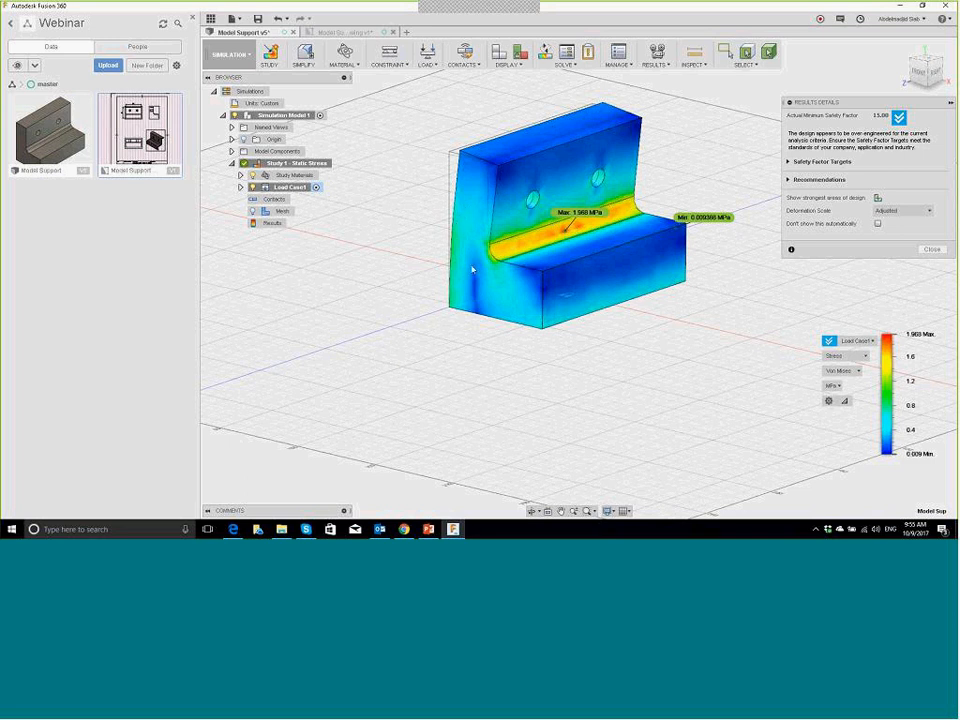
pyautogui.keyDown('shift'); pyautogui.moveTo(452, 257); pyautogui.dragTo(526, 228, button='middle'); pyautogui.keyUp('shift')
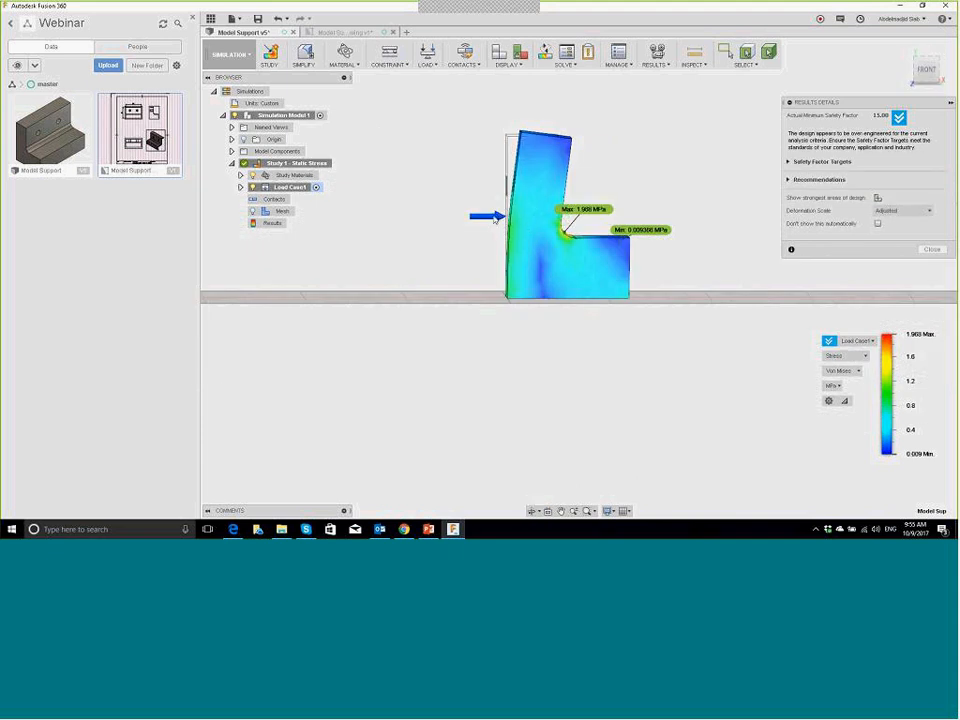
pyautogui.moveTo(587, 216)
pyautogui.keyDown('shift'); pyautogui.mouseDown(button='middle')
pyautogui.moveTo(600, 206)
pyautogui.moveTo(562, 215)
pyautogui.moveTo(583, 233)
pyautogui.mouseUp(button='middle'); pyautogui.keyUp('shift')
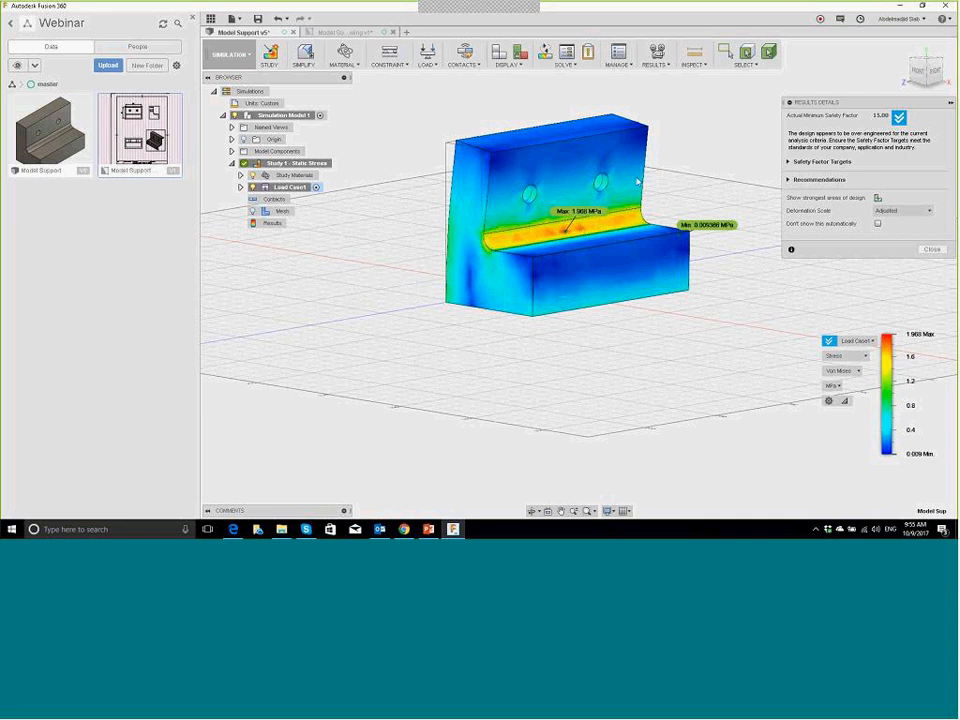
# Step: Keep units in MPa and show 1st Principal, then Normal XX stress
pyautogui.click(833, 388)
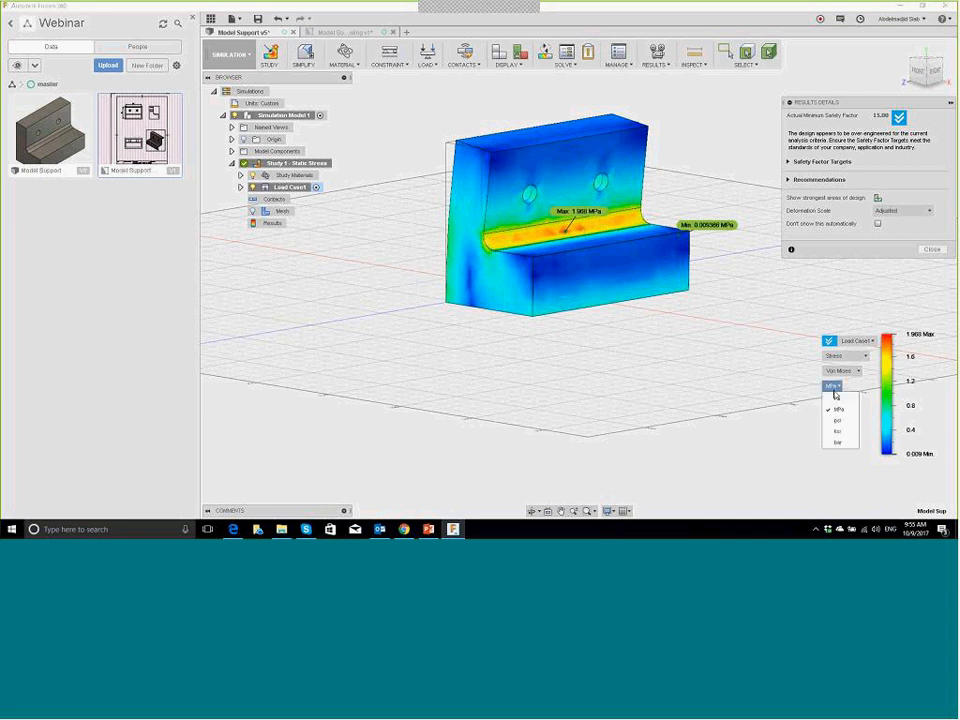
pyautogui.click(835, 396)
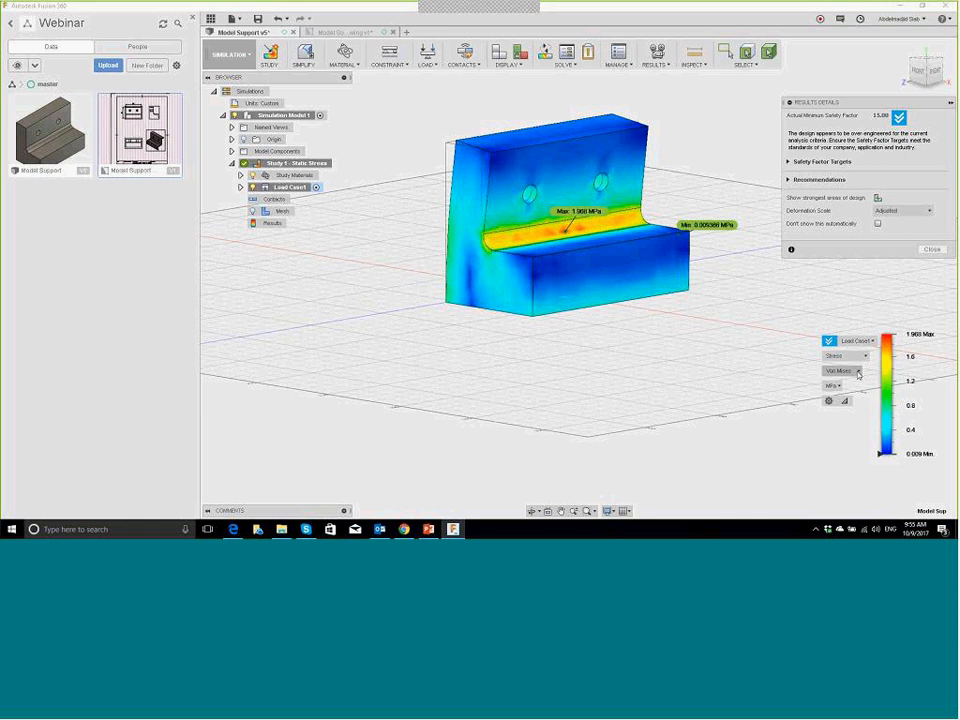
pyautogui.click(856, 371)
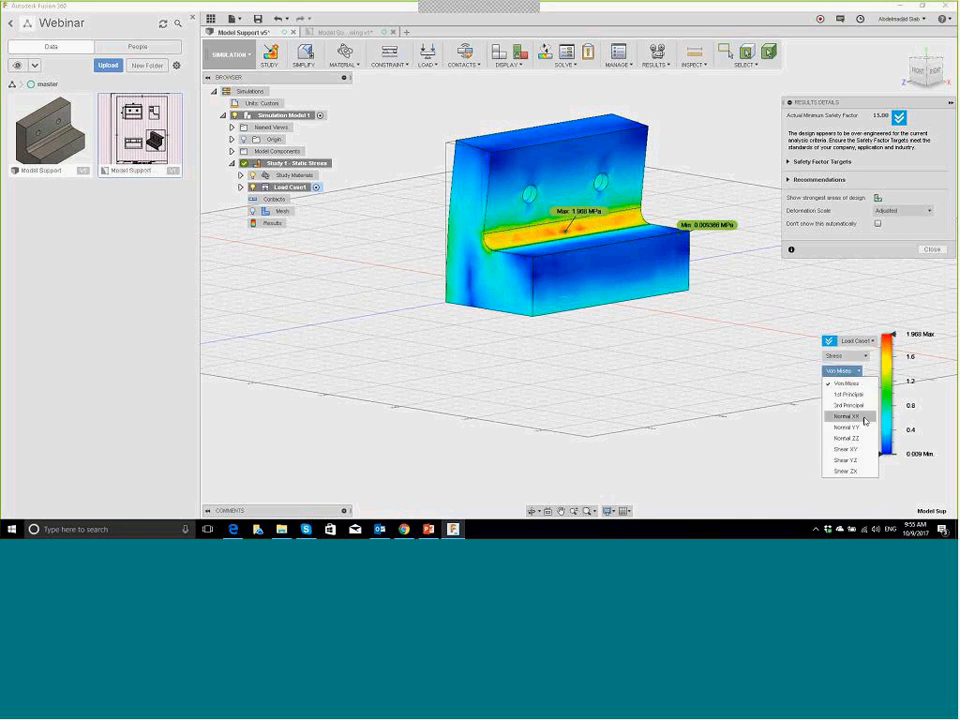
pyautogui.click(847, 395)
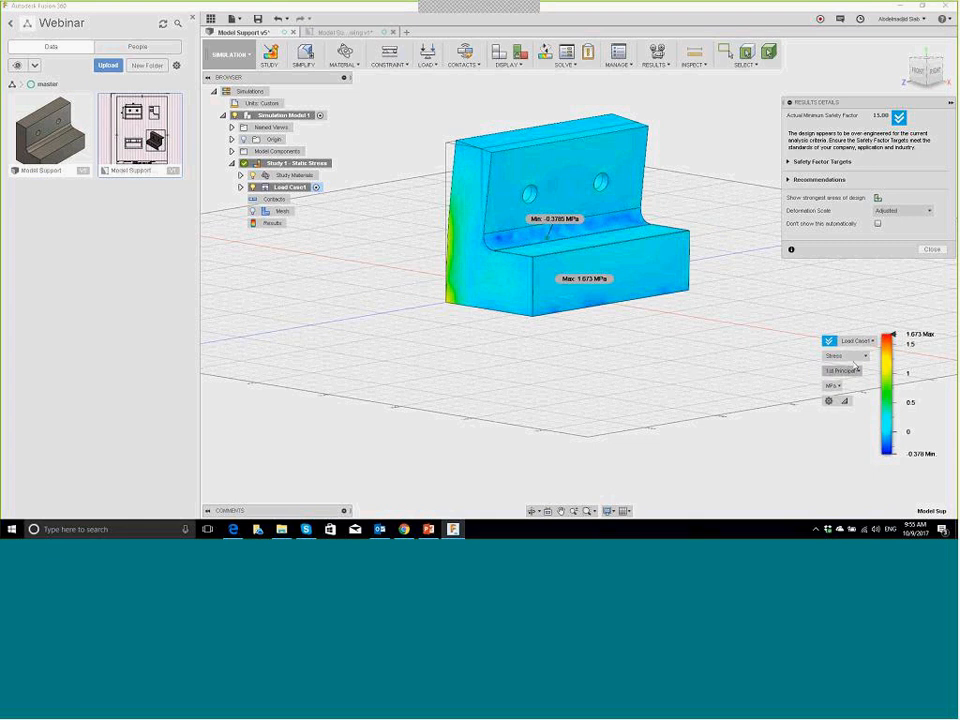
pyautogui.click(866, 357)
pyautogui.click(842, 379)
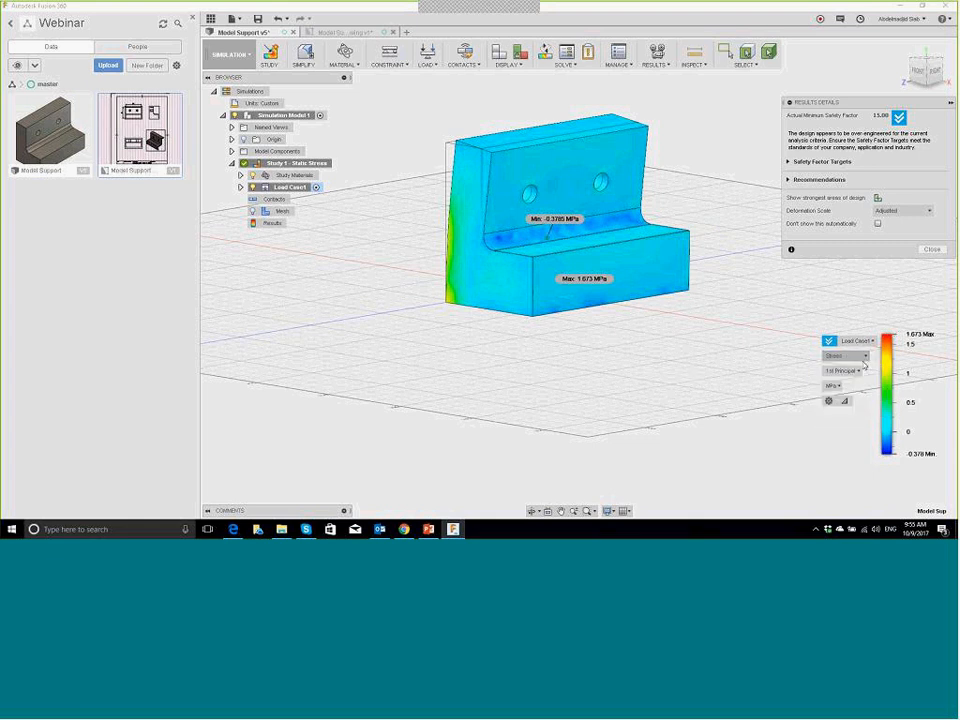
pyautogui.click(843, 371)
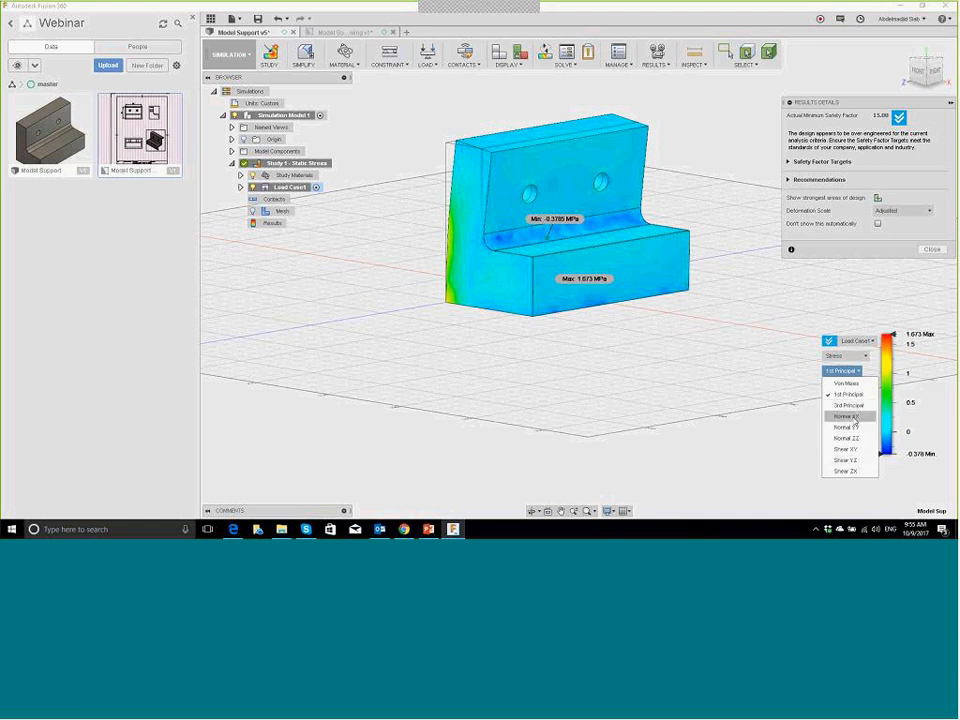
pyautogui.click(854, 417)
# Step: Plot displacement, then equivalent strain, peaking at 4.718E-05
pyautogui.click(848, 356)
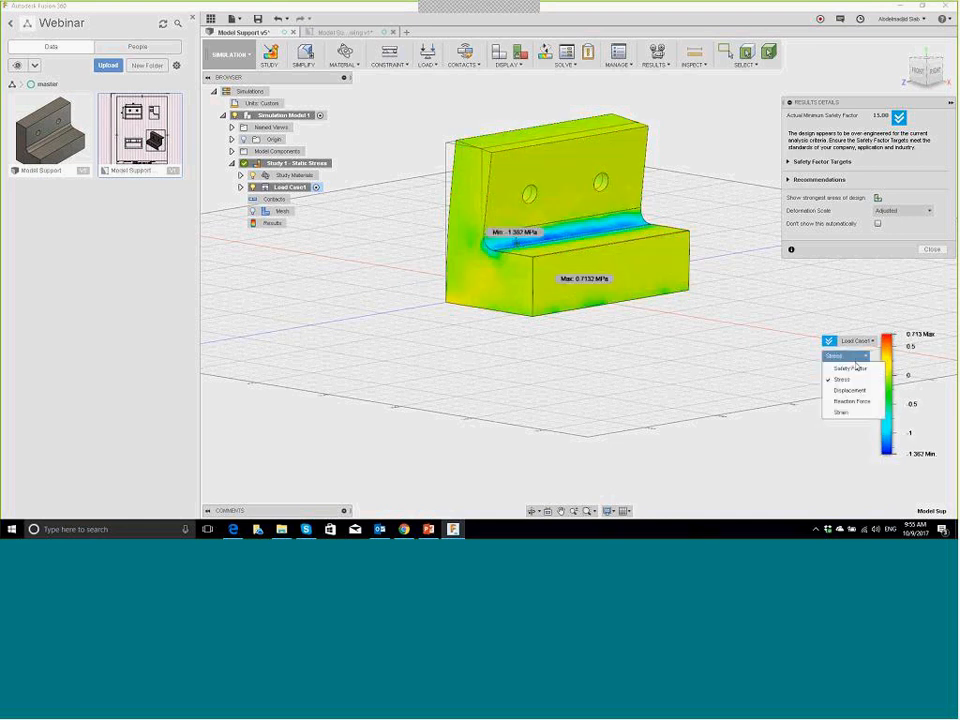
pyautogui.click(856, 390)
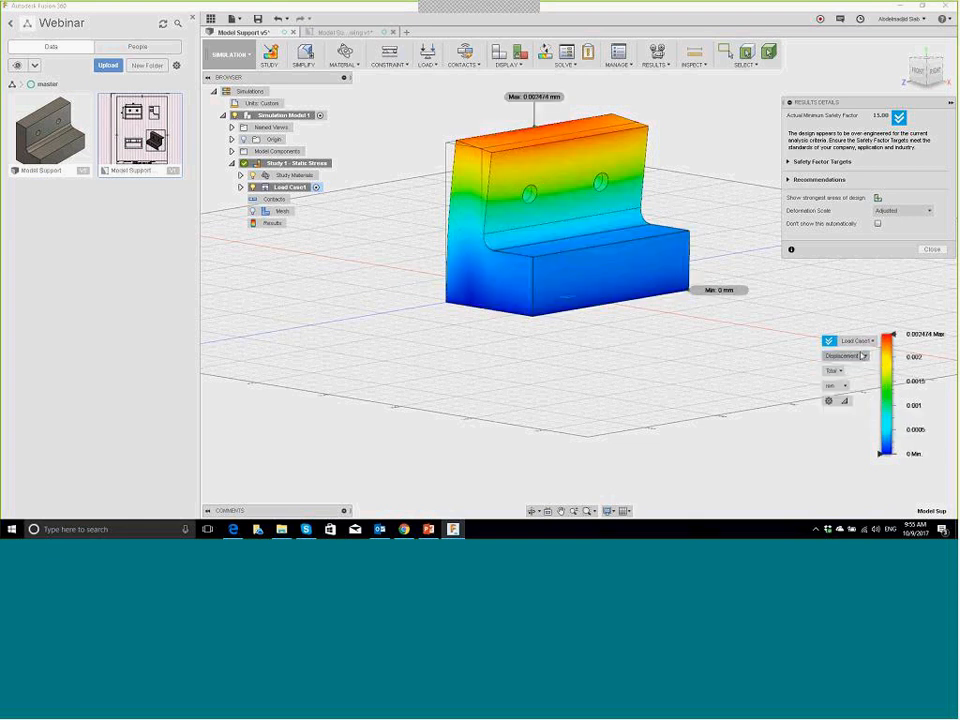
pyautogui.click(862, 357)
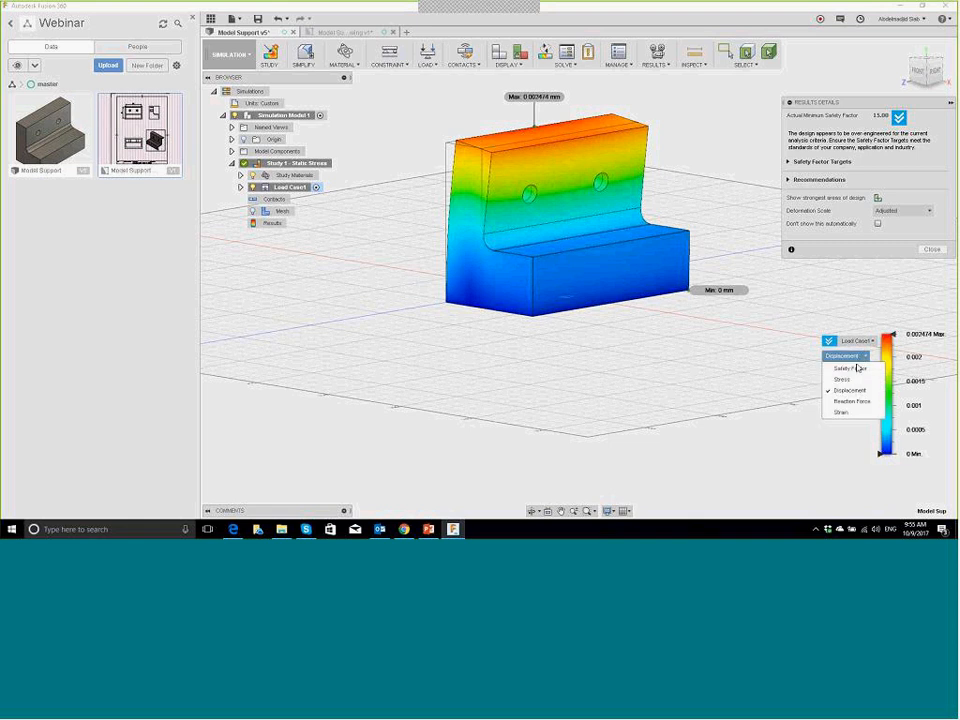
pyautogui.click(869, 413)
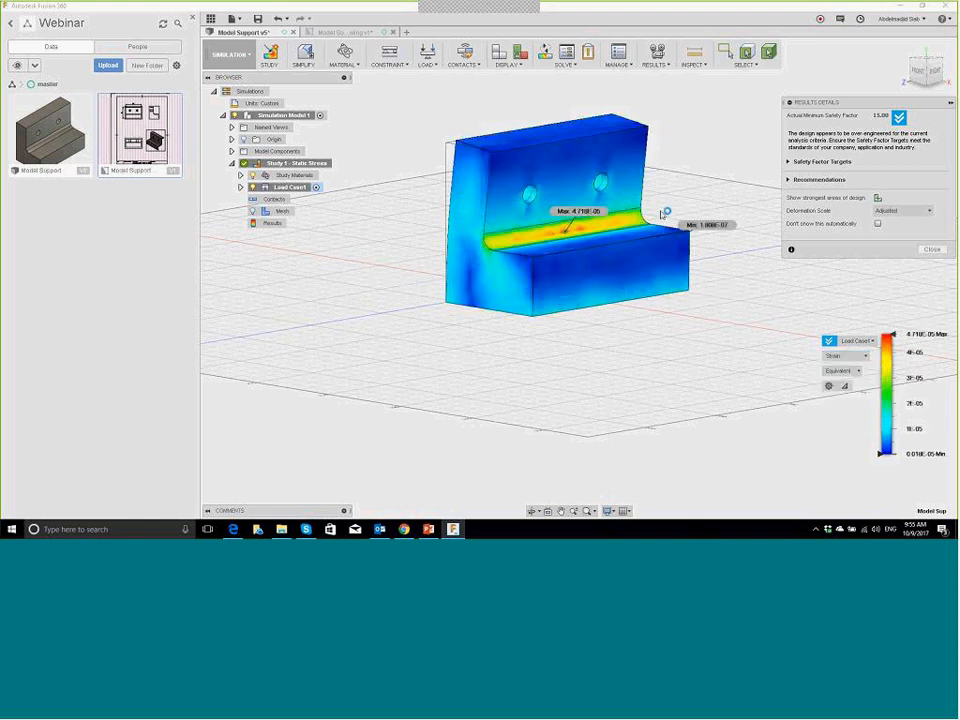
pyautogui.click(836, 371)
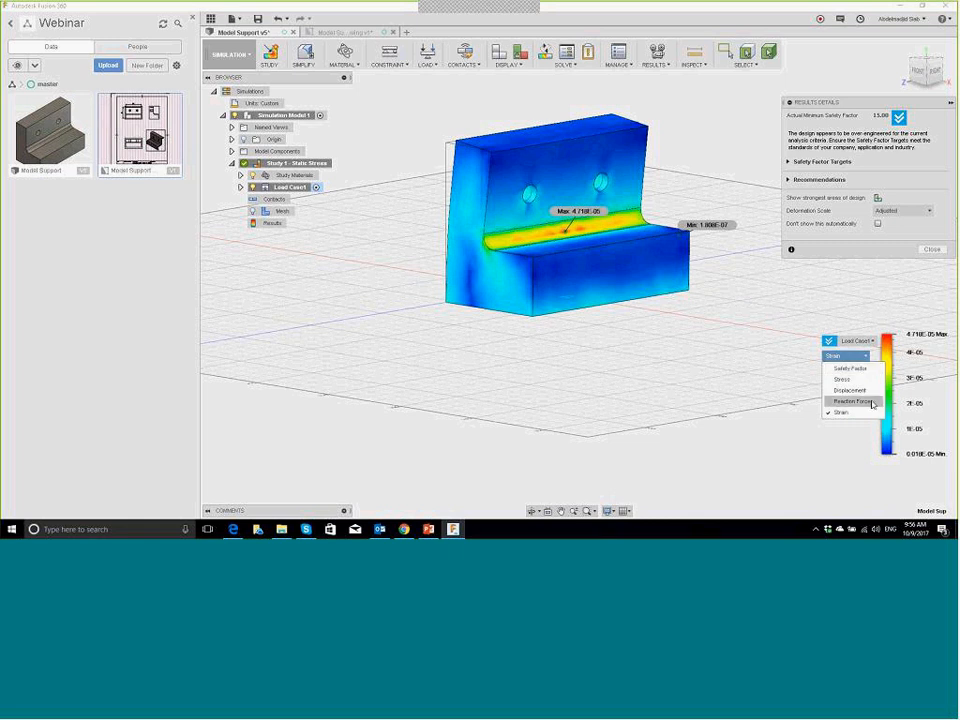
# Step: Plot total reaction force (0–29.41 N) and orbit to view the bracket's underside
pyautogui.click(843, 399)
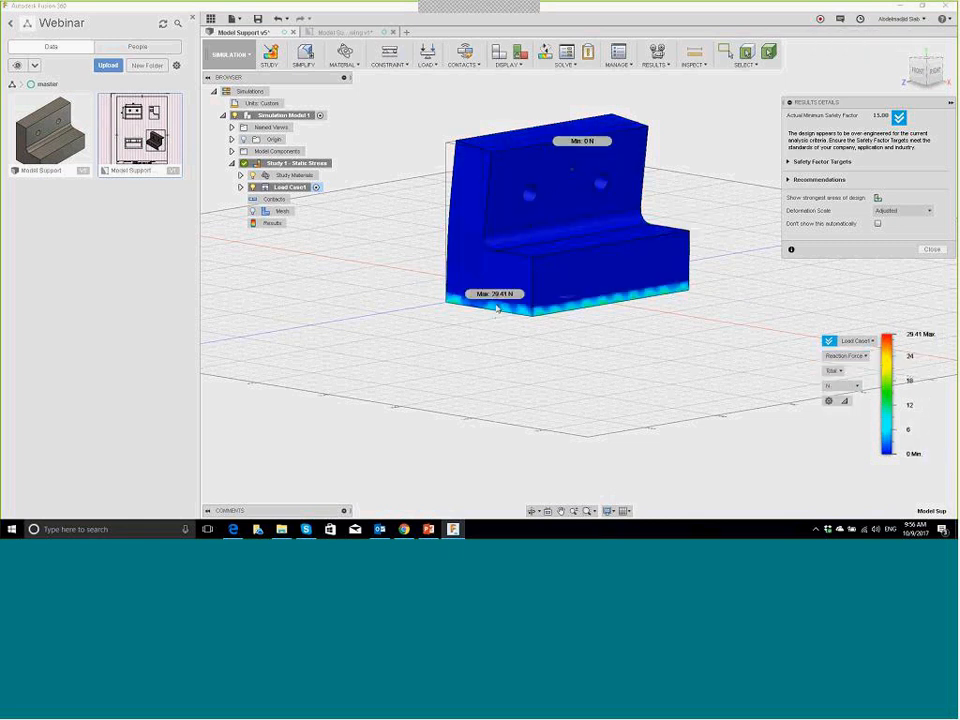
pyautogui.moveTo(505, 333); pyautogui.dragTo(557, 306)
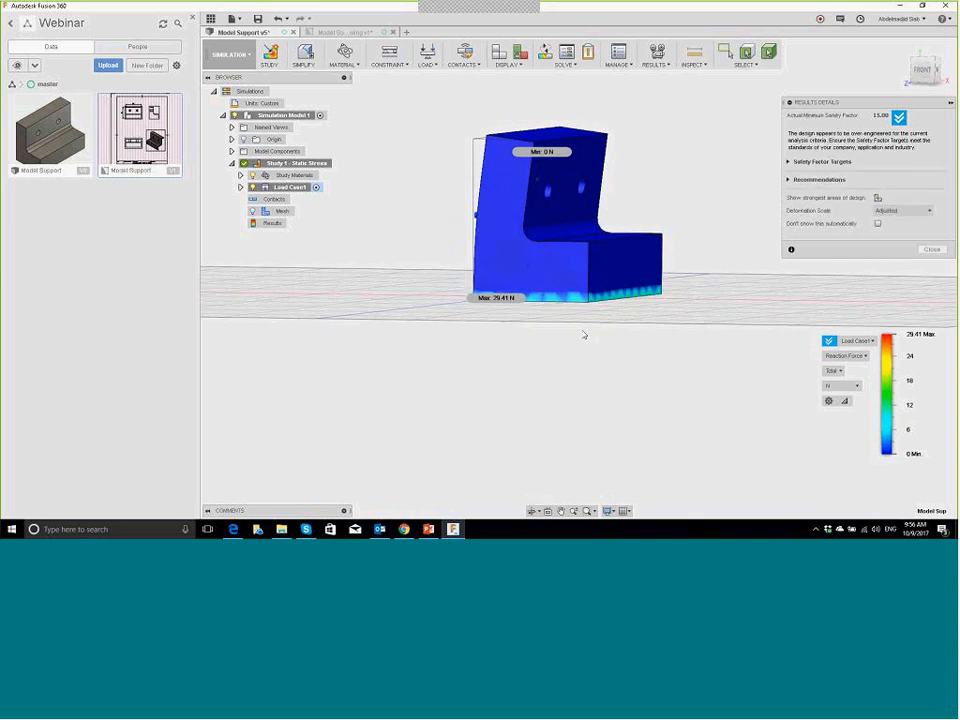
pyautogui.keyDown('shift'); pyautogui.moveTo(592, 316); pyautogui.dragTo(513, 297, button='middle'); pyautogui.keyUp('shift')
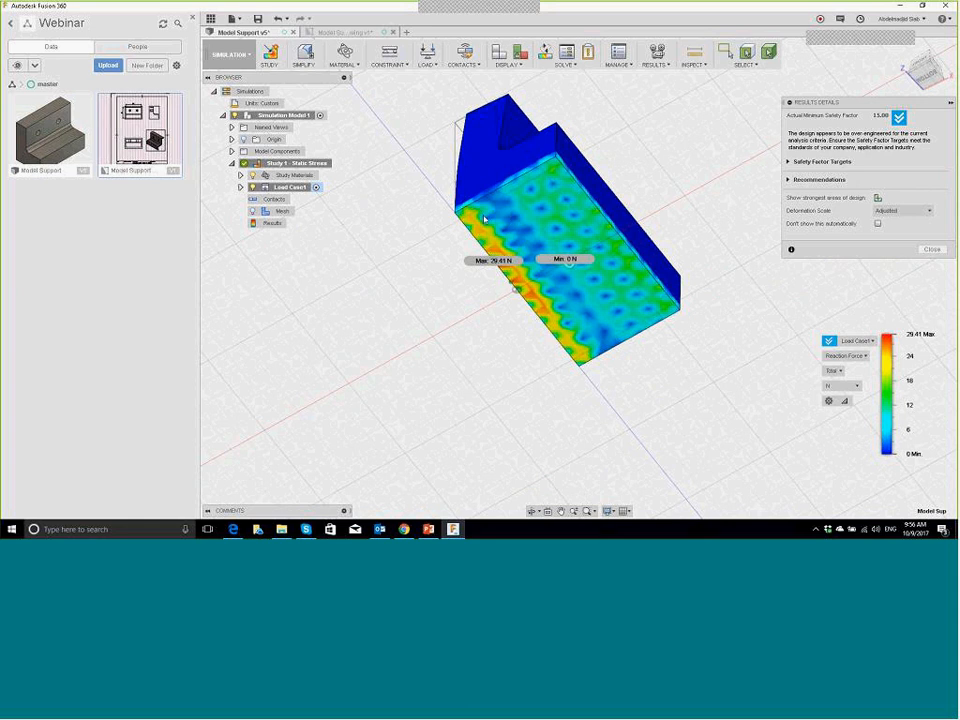
pyautogui.keyDown('shift'); pyautogui.moveTo(654, 279); pyautogui.dragTo(560, 289, button='middle'); pyautogui.keyUp('shift')
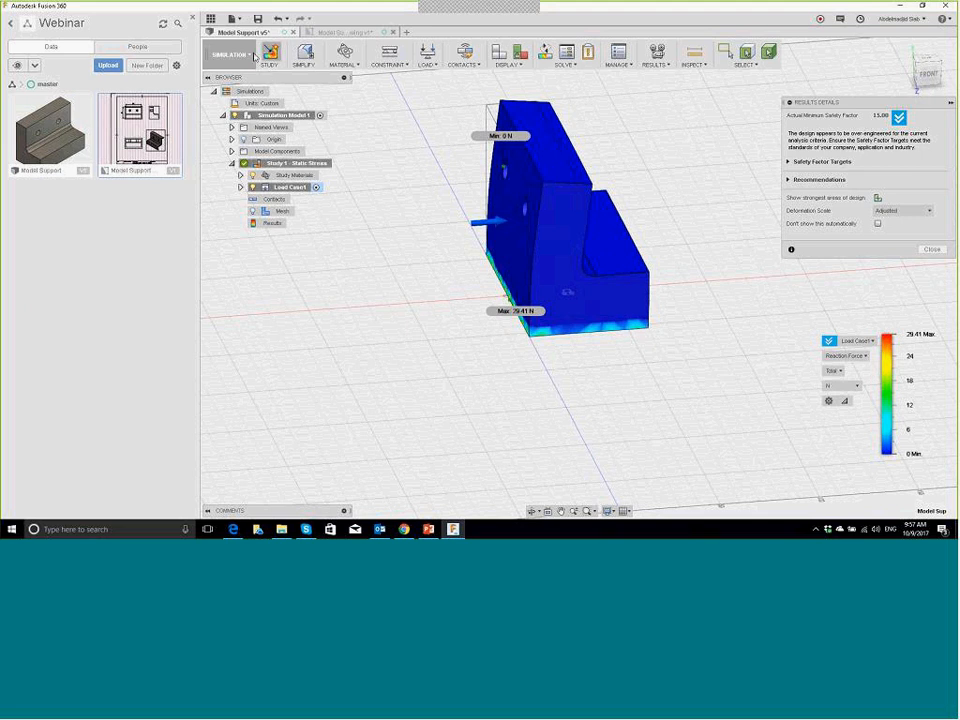
# Step: Switch to the Model workspace, then back to the Simulation workspace
pyautogui.click(229, 55)
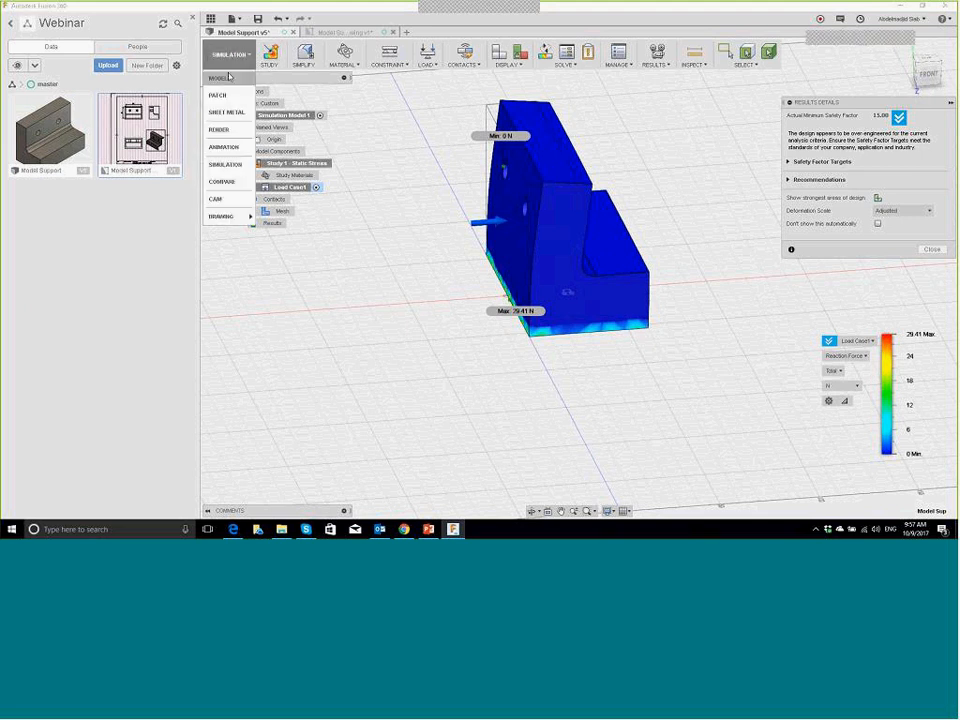
pyautogui.click(229, 77)
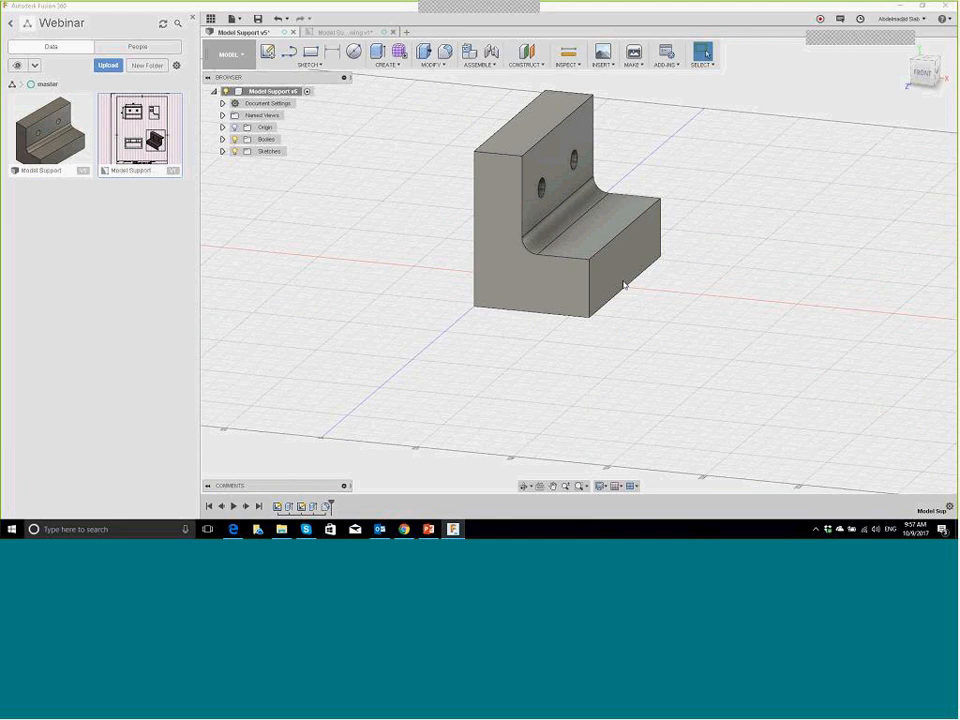
pyautogui.click(229, 55)
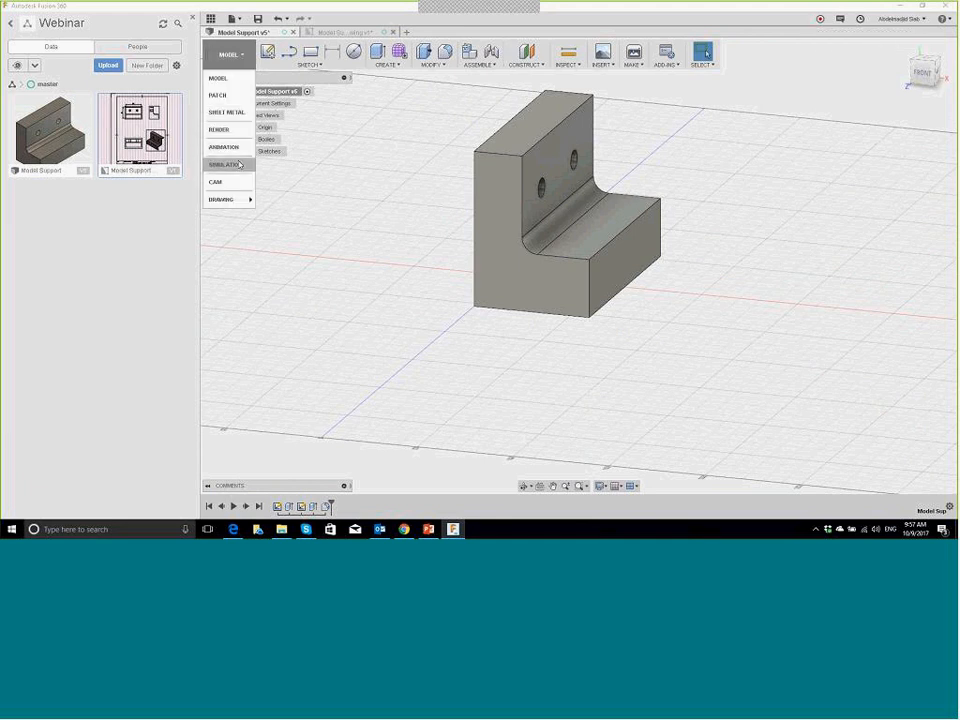
pyautogui.click(237, 164)
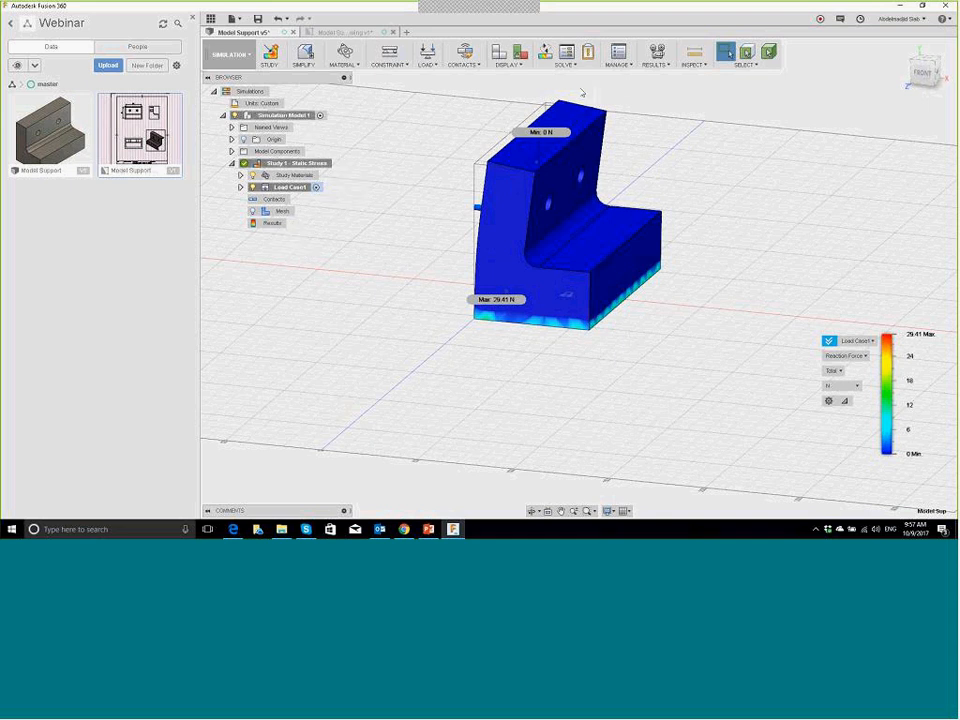
# Step: Preview the reaction force results as an animation, then close it
pyautogui.click(633, 65)
pyautogui.click(660, 65)
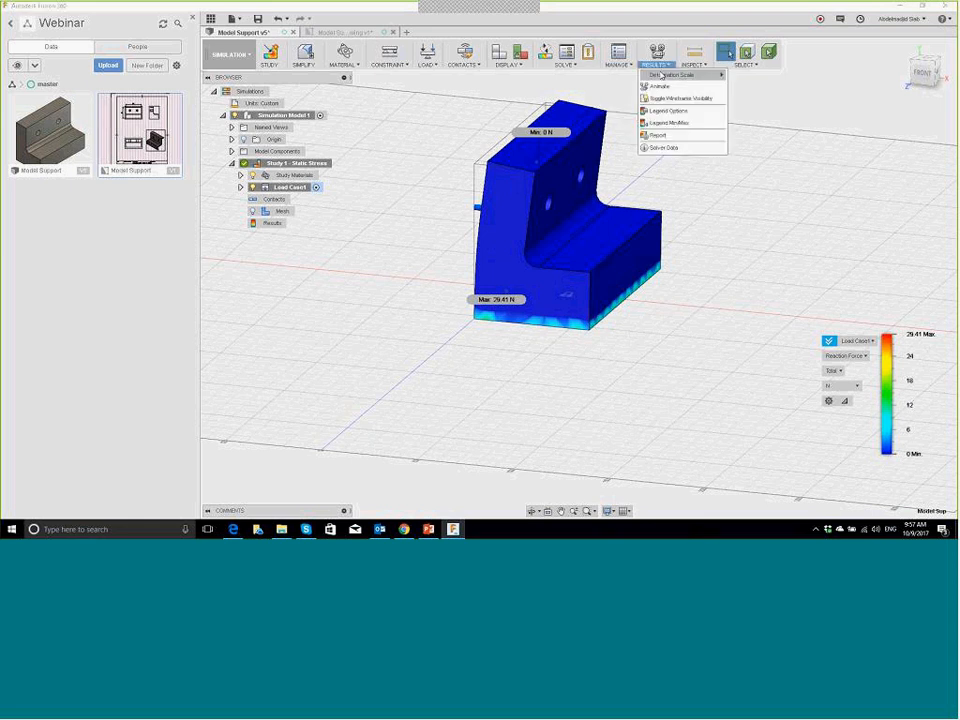
pyautogui.moveTo(669, 72)
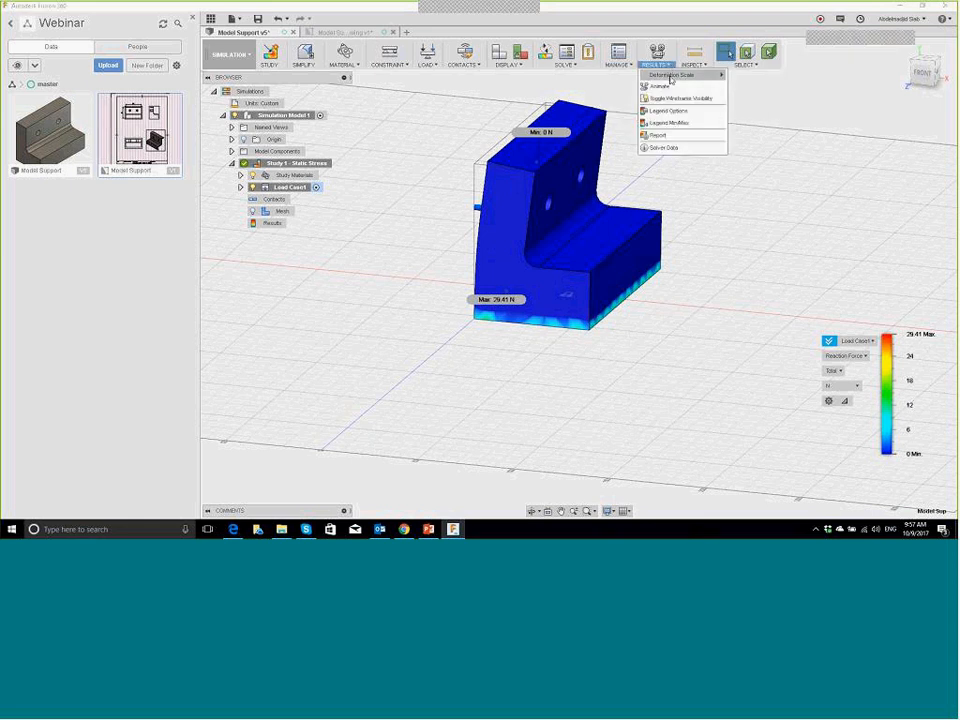
pyautogui.click(668, 87)
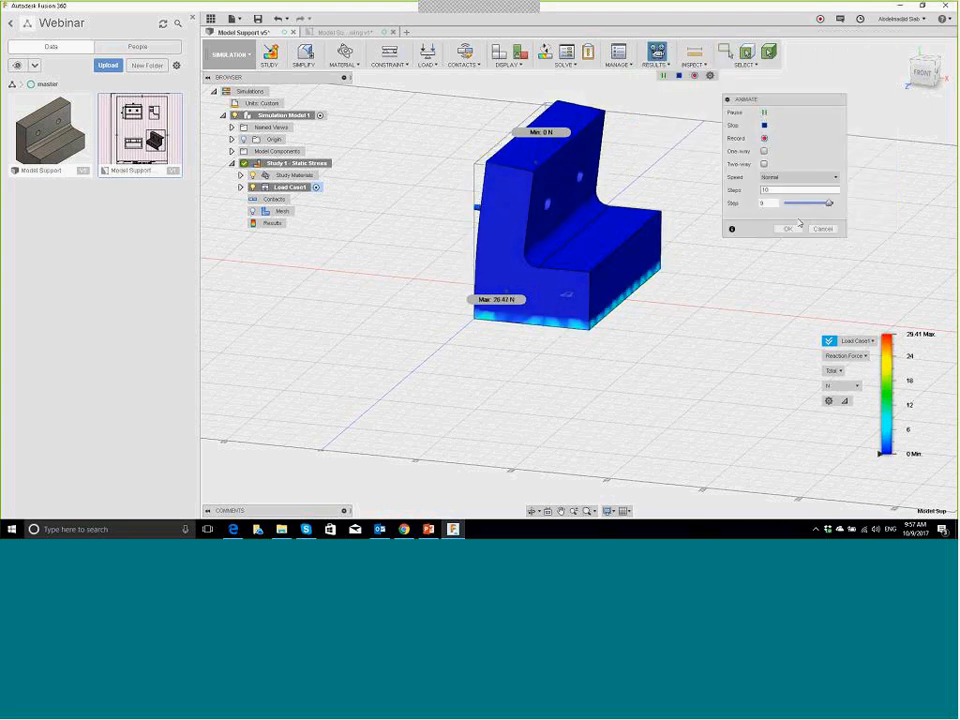
pyautogui.click(822, 229)
# Step: Switch the plot to Von Mises stress and play its animation before closing it
pyautogui.click(864, 357)
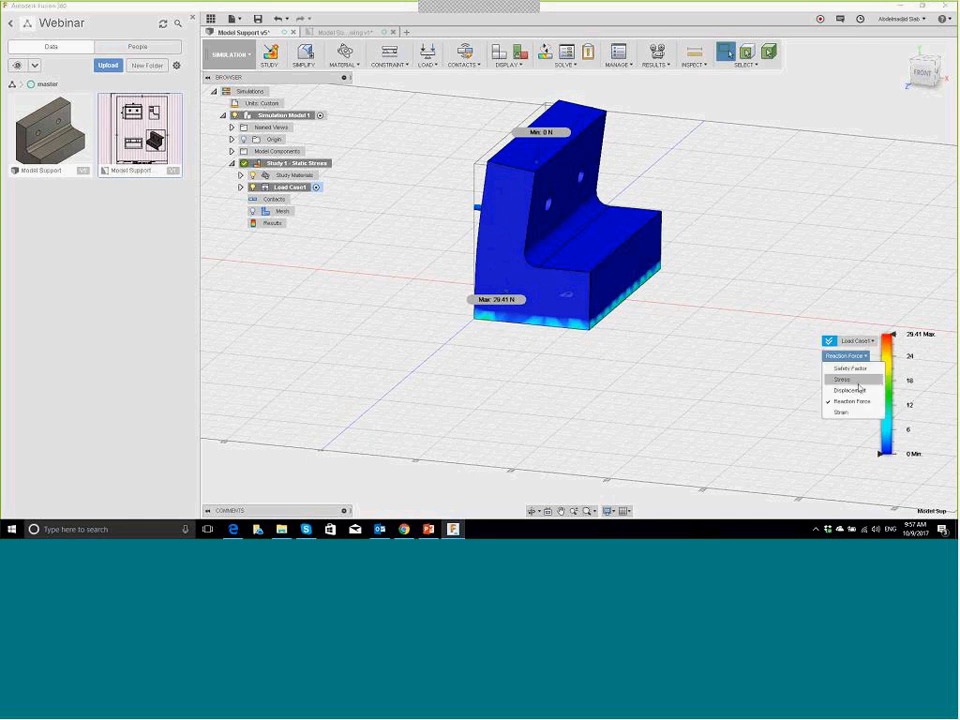
pyautogui.click(853, 378)
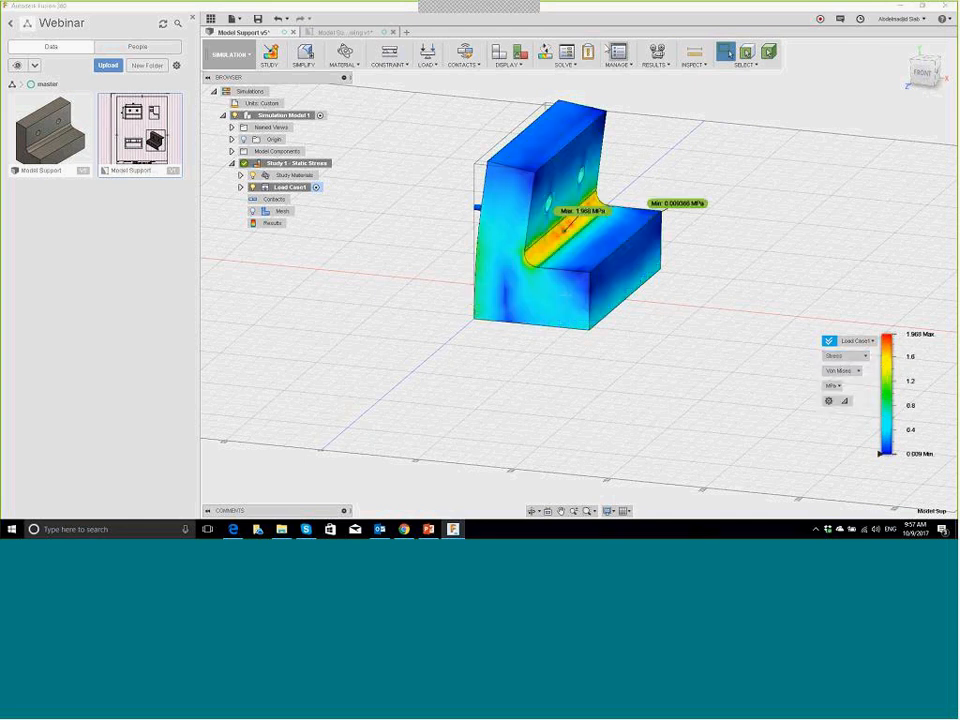
pyautogui.click(655, 64)
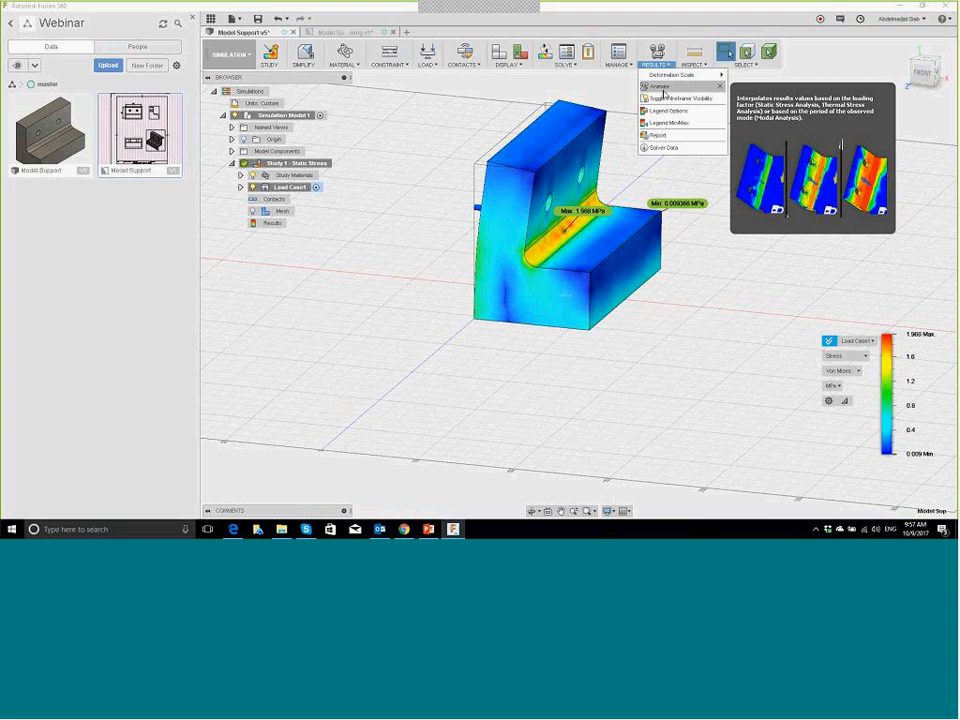
pyautogui.click(662, 89)
pyautogui.click(765, 112)
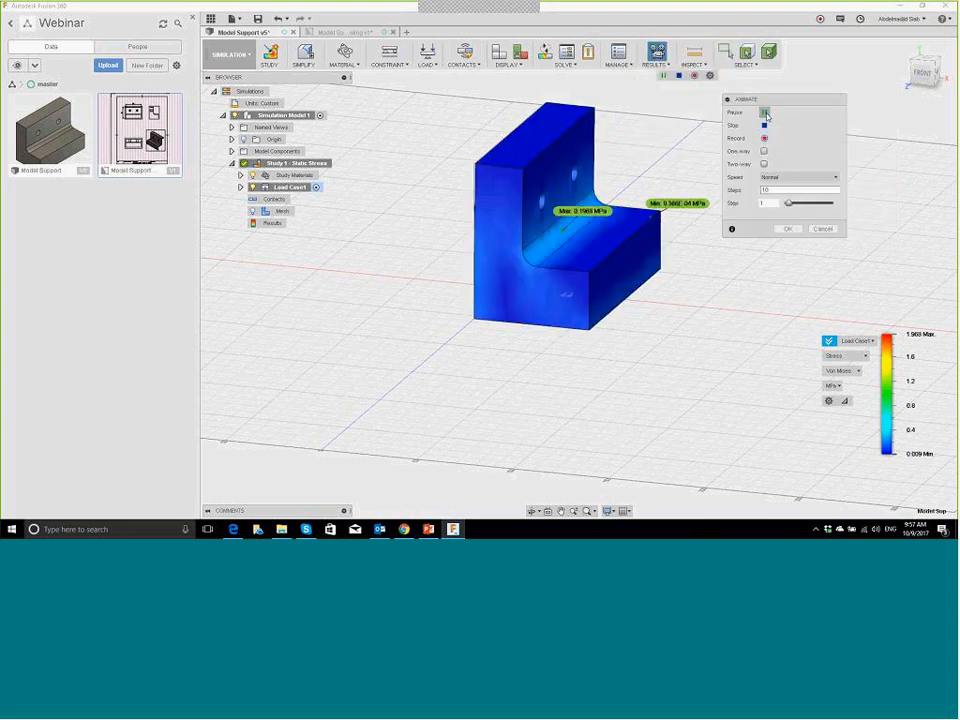
pyautogui.click(792, 230)
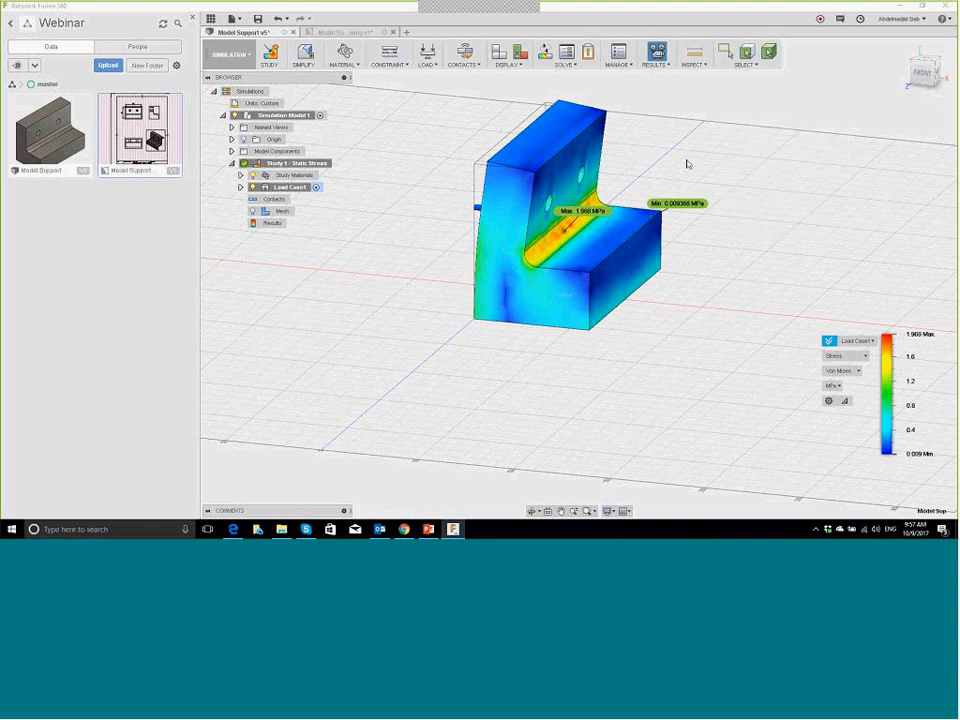
# Step: Browse the Solve options and Results context menu, then bring up the Results options
pyautogui.click(564, 65)
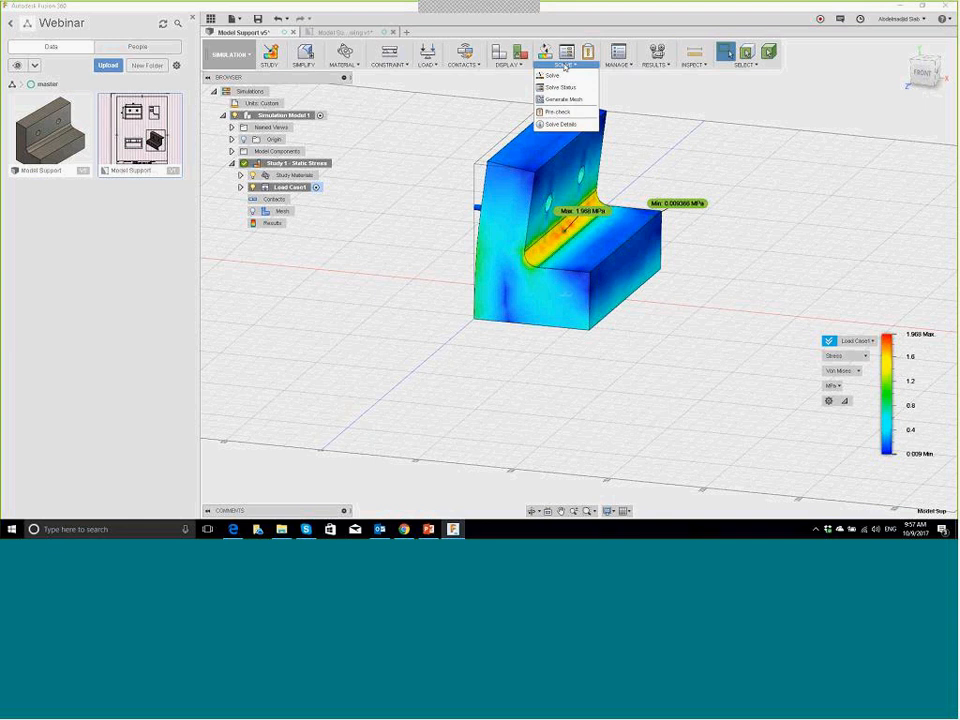
pyautogui.rightClick(267, 227)
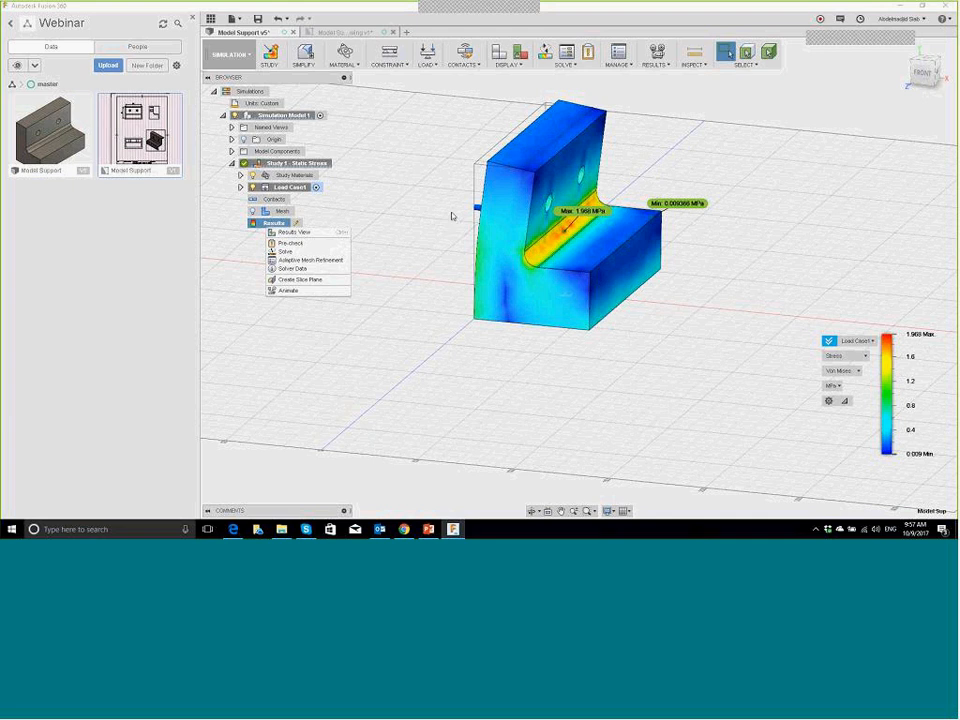
pyautogui.click(660, 139)
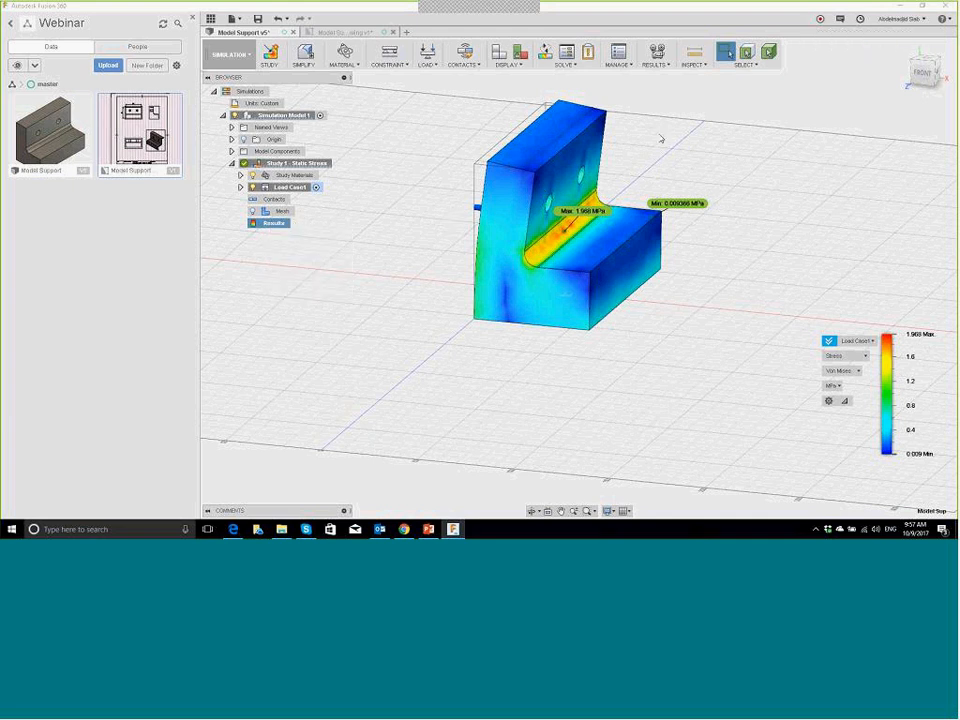
pyautogui.click(657, 65)
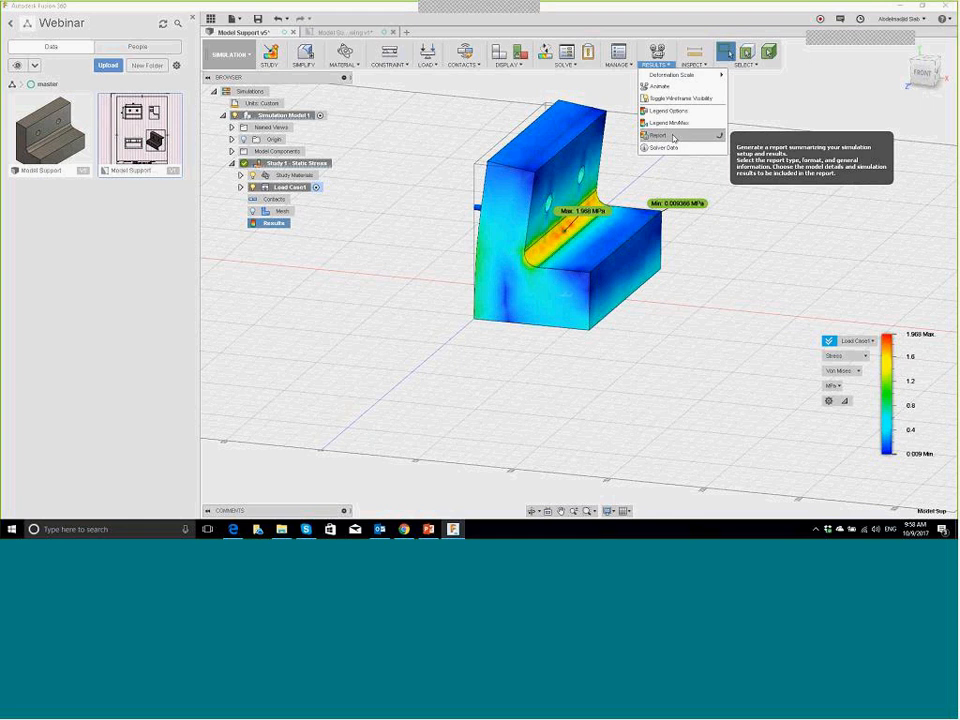
# Step: Generate the study report and save it as HTML Studies_Report_2017-10-09 on the Desktop
pyautogui.click(674, 138)
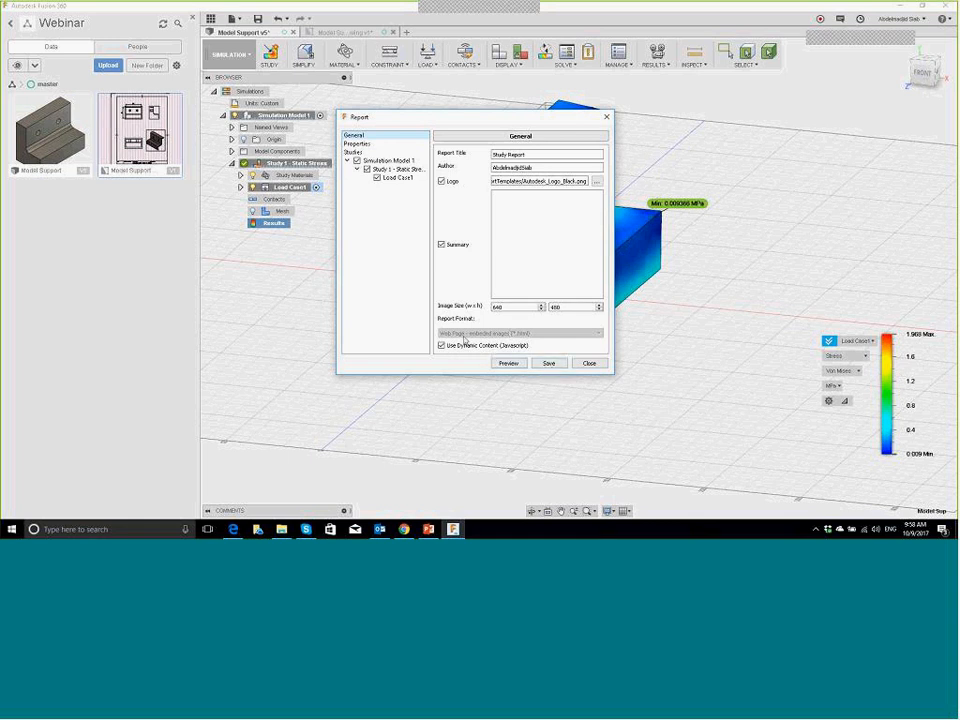
pyautogui.click(548, 363)
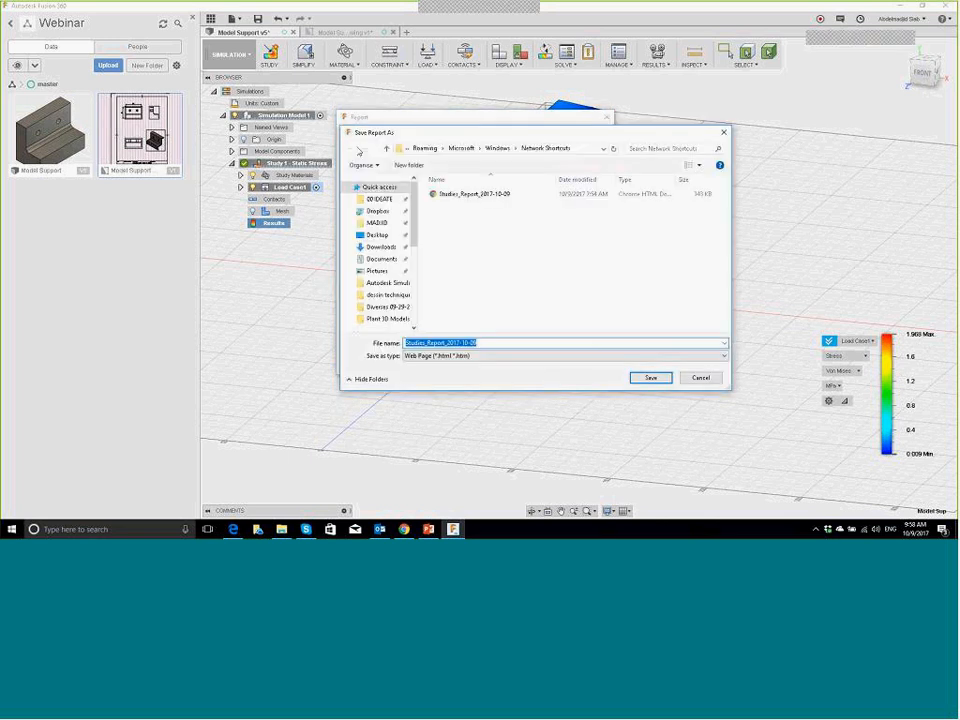
pyautogui.click(379, 237)
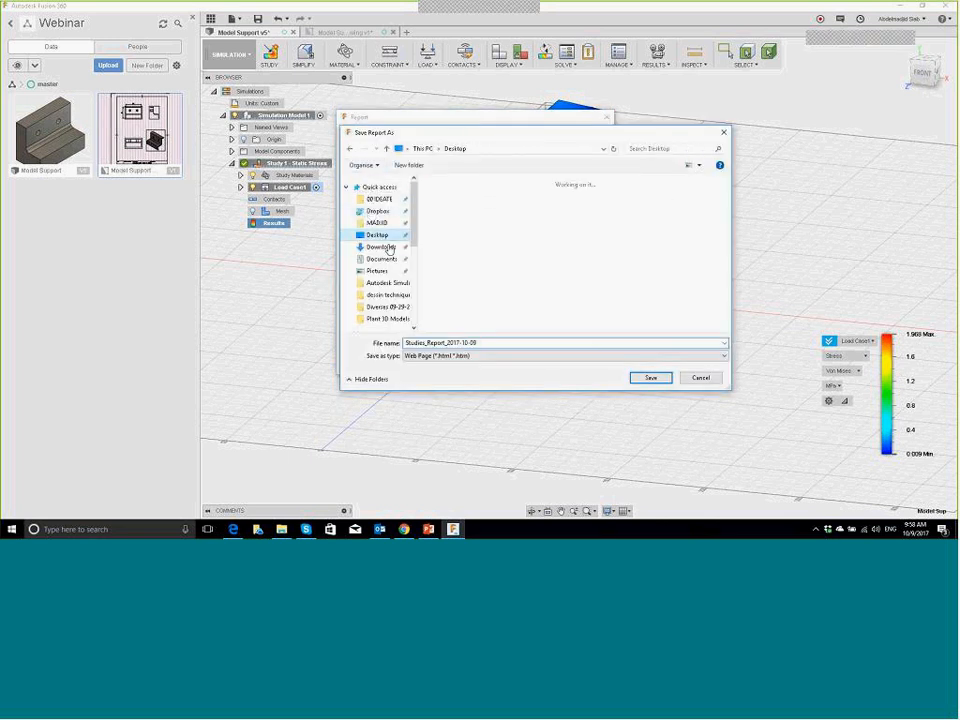
pyautogui.click(646, 379)
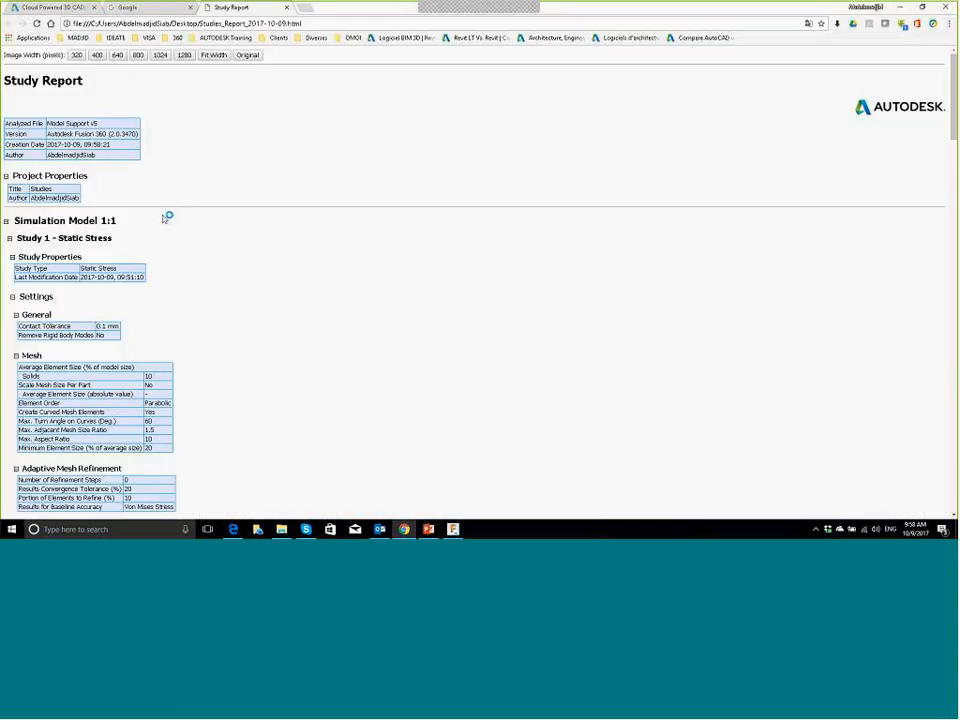
pyautogui.scroll(-15, 168, 215)
pyautogui.scroll(-15, 160, 270)
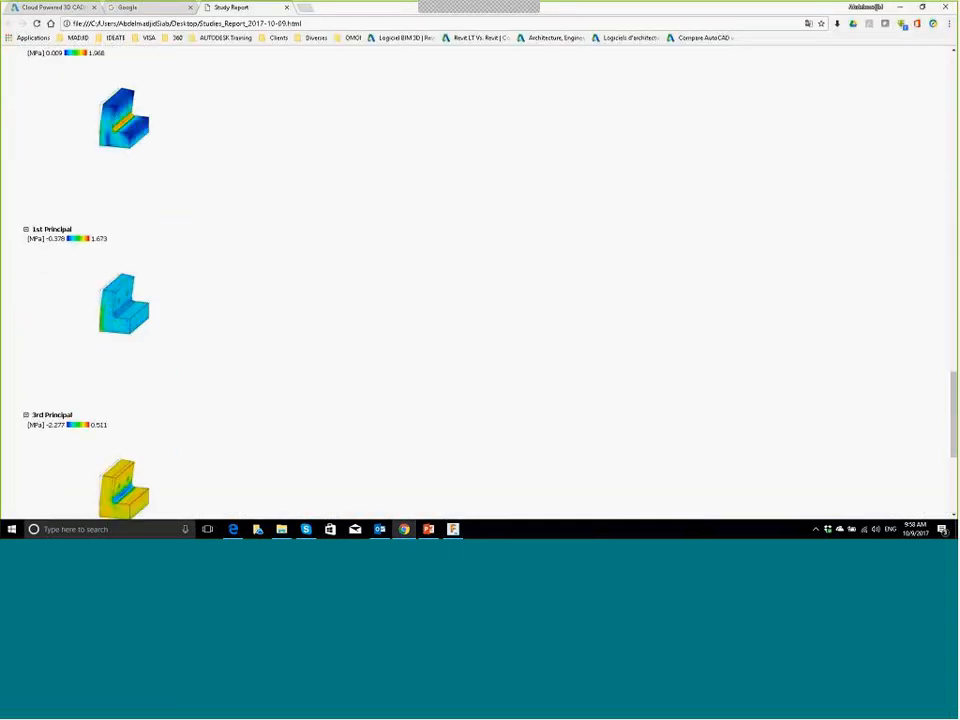
pyautogui.scroll(10, 152, 317)
pyautogui.scroll(20, 148, 321)
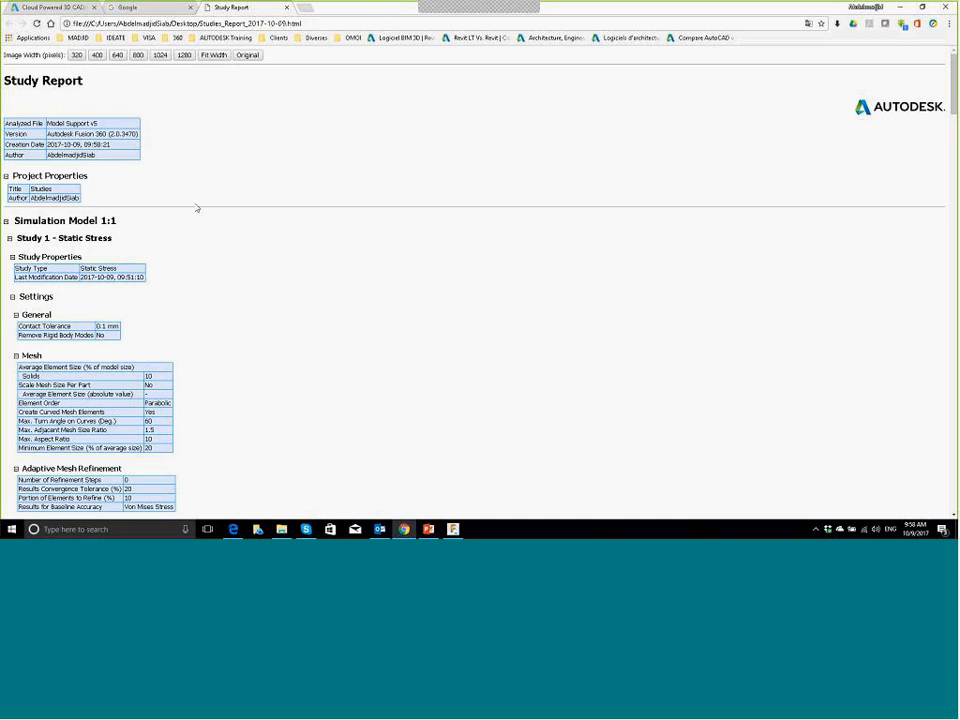
pyautogui.scroll(-10, 186, 208)
pyautogui.scroll(-15, 176, 233)
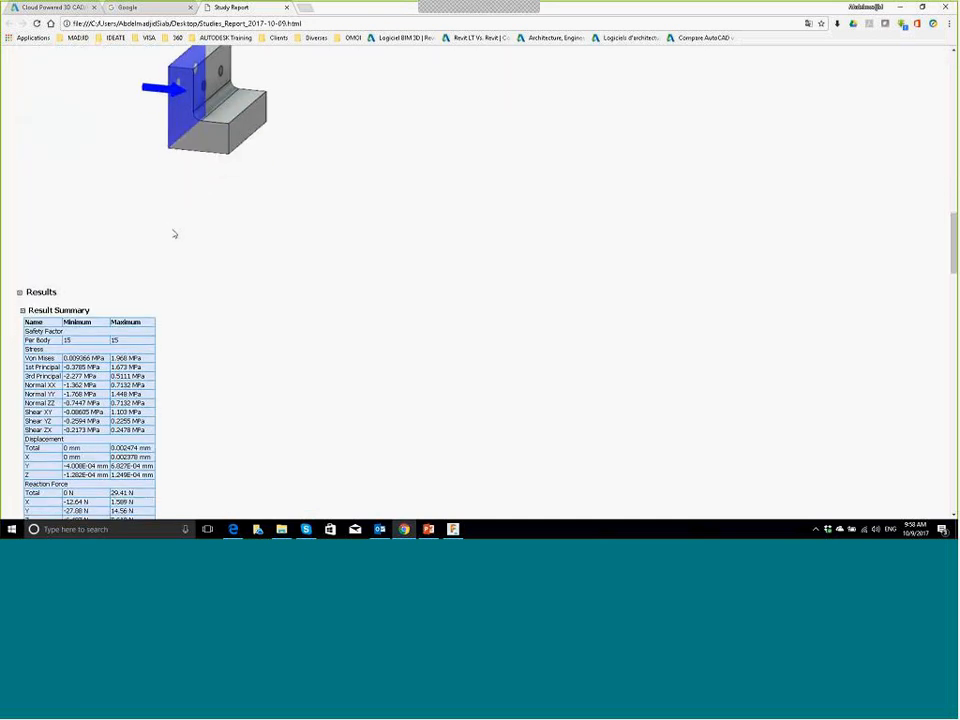
pyautogui.scroll(-1, 143, 260)
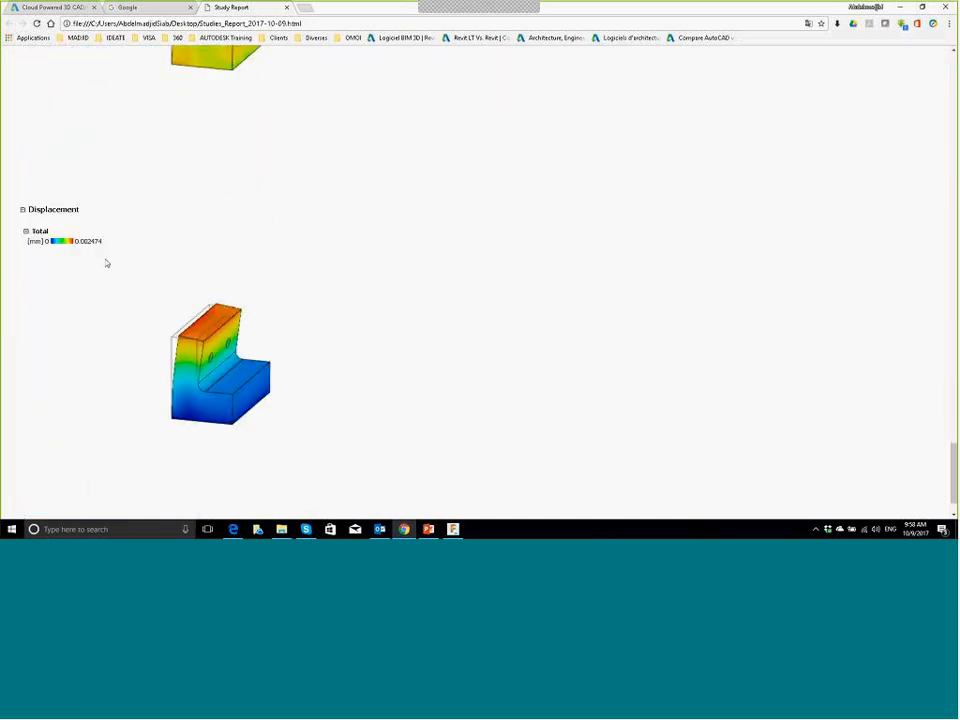
pyautogui.scroll(-4, 185, 335)
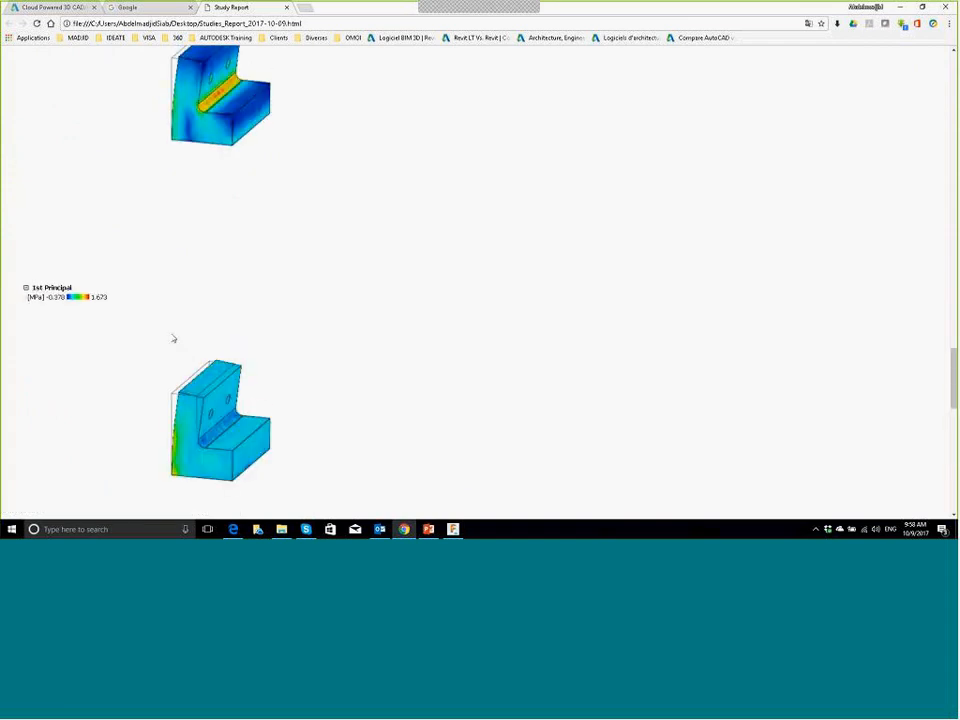
pyautogui.scroll(20, 172, 339)
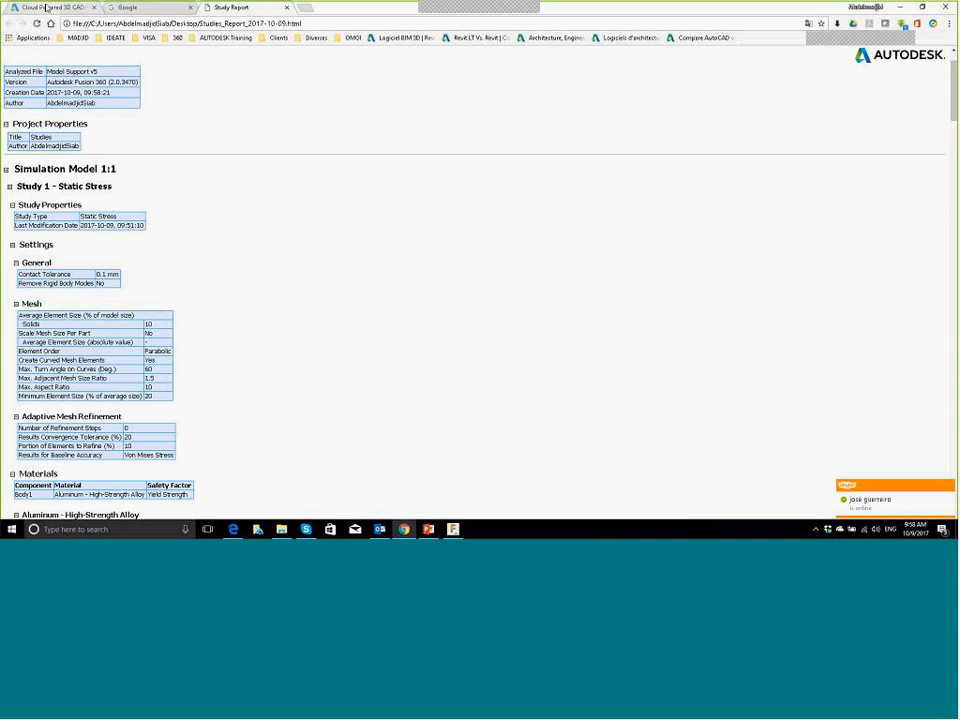
pyautogui.click(46, 8)
pyautogui.click(261, 6)
# Step: Minimize the browser, return to the Model workspace to view the bracket, then choose CAM
pyautogui.click(903, 7)
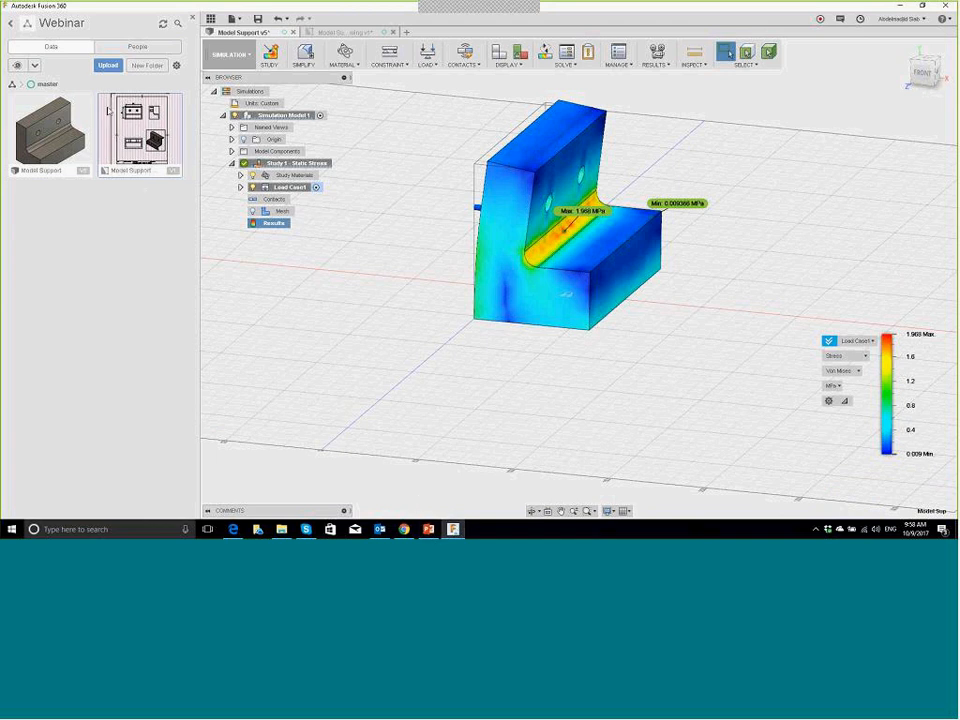
pyautogui.click(230, 54)
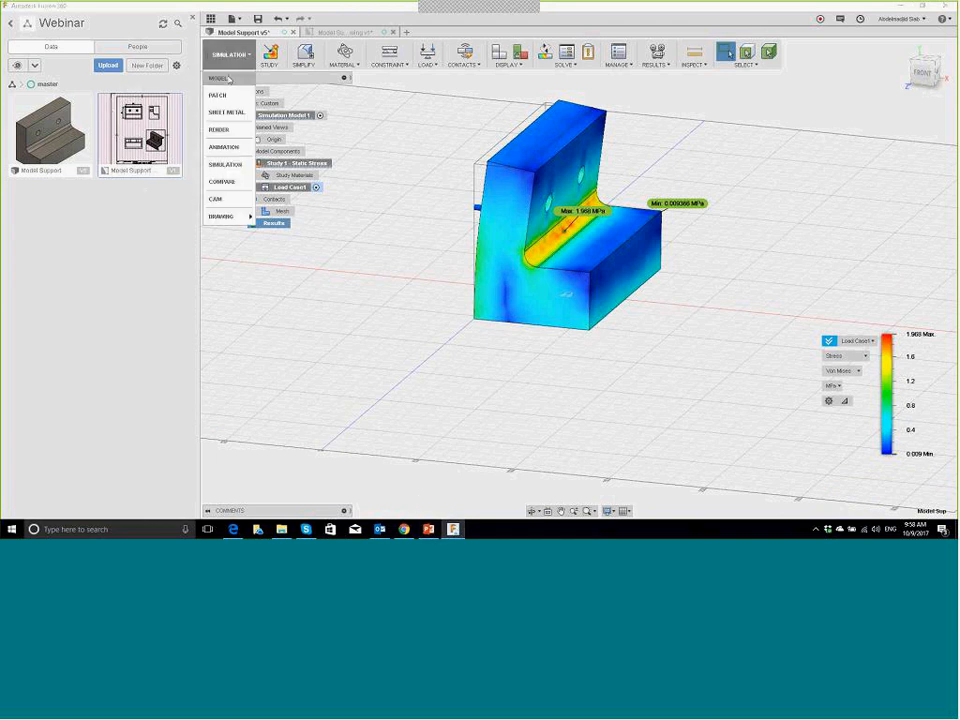
pyautogui.click(228, 79)
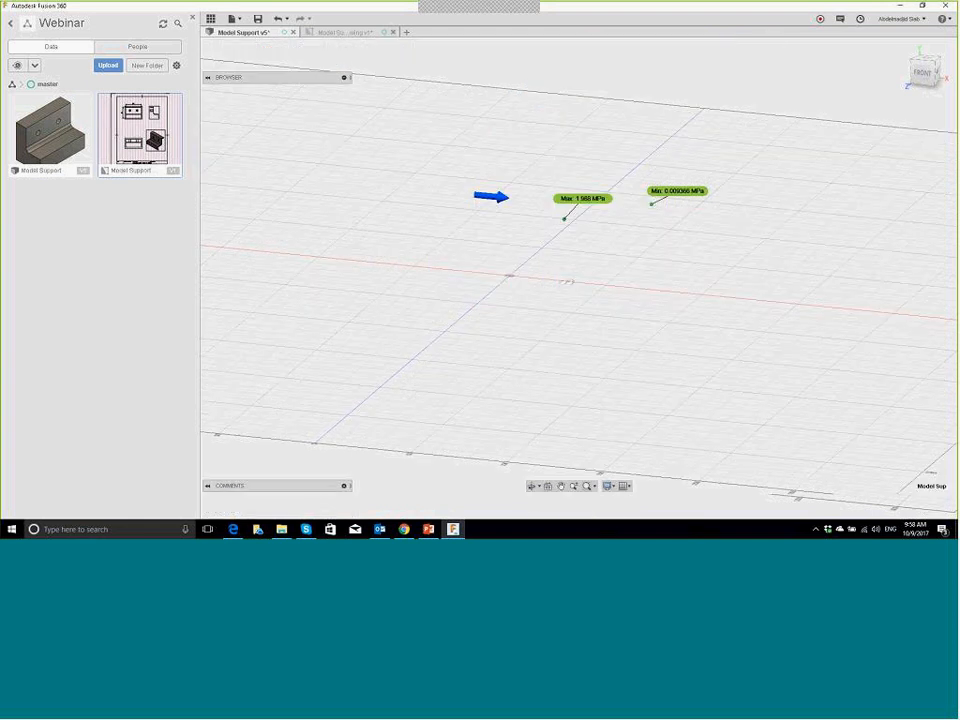
pyautogui.keyDown('shift'); pyautogui.moveTo(597, 179); pyautogui.dragTo(505, 300, button='middle'); pyautogui.keyUp('shift')
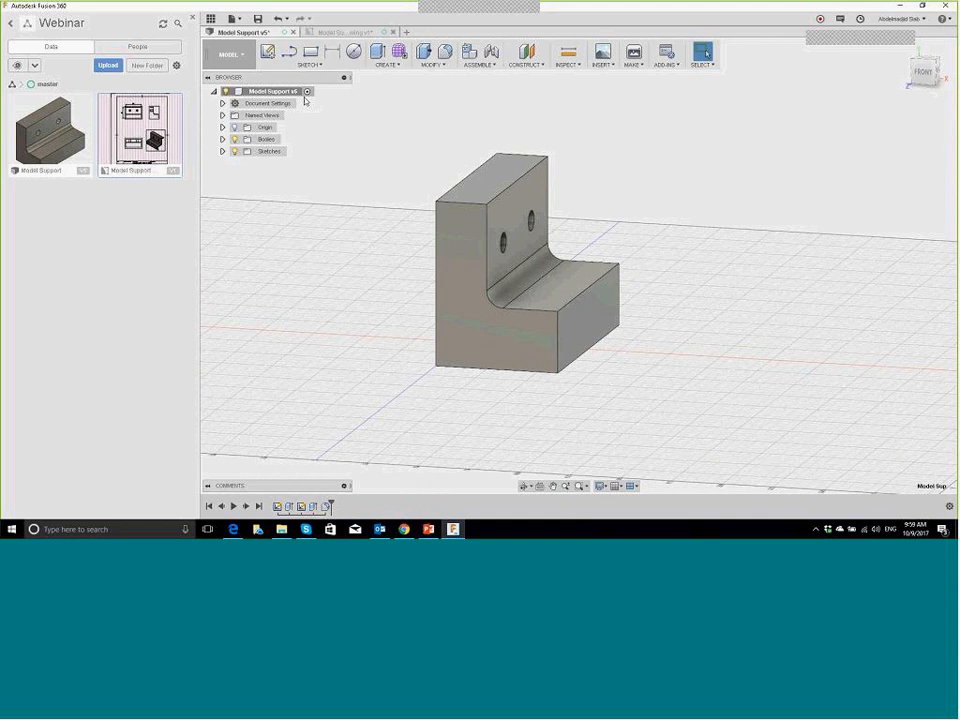
pyautogui.click(228, 54)
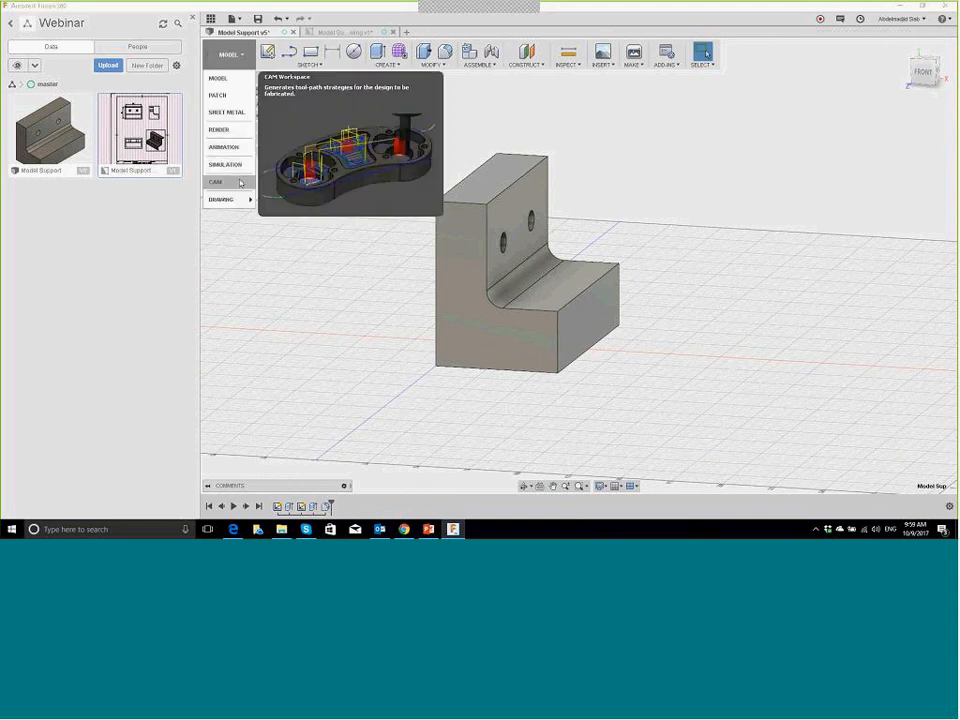
pyautogui.click(240, 183)
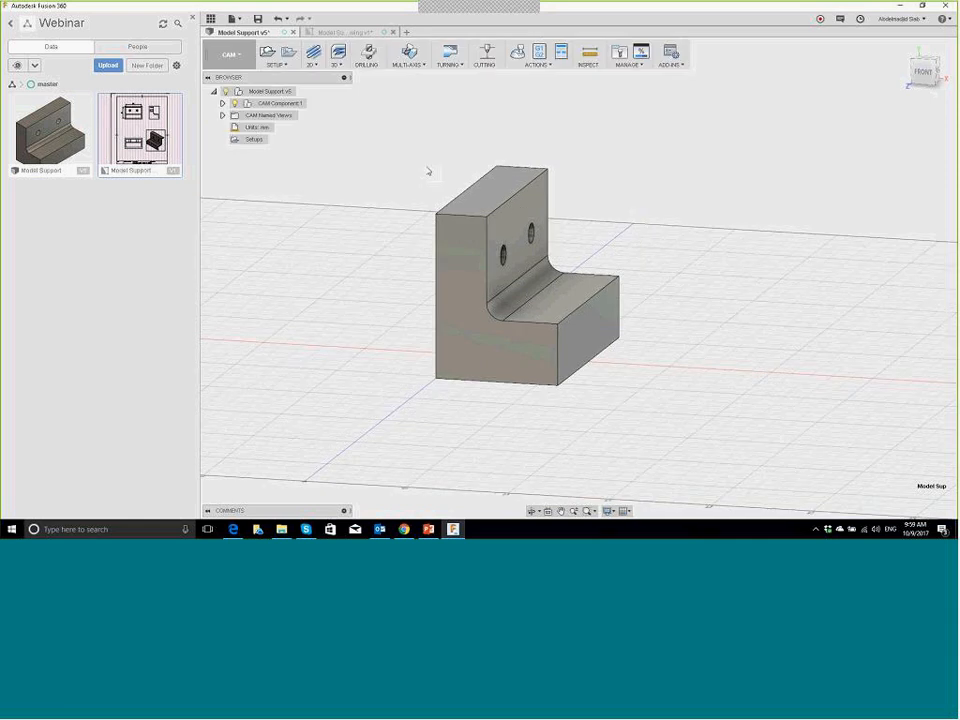
# Step: Stay in the CAM workspace and create a new milling setup, SETUP1
pyautogui.click(233, 56)
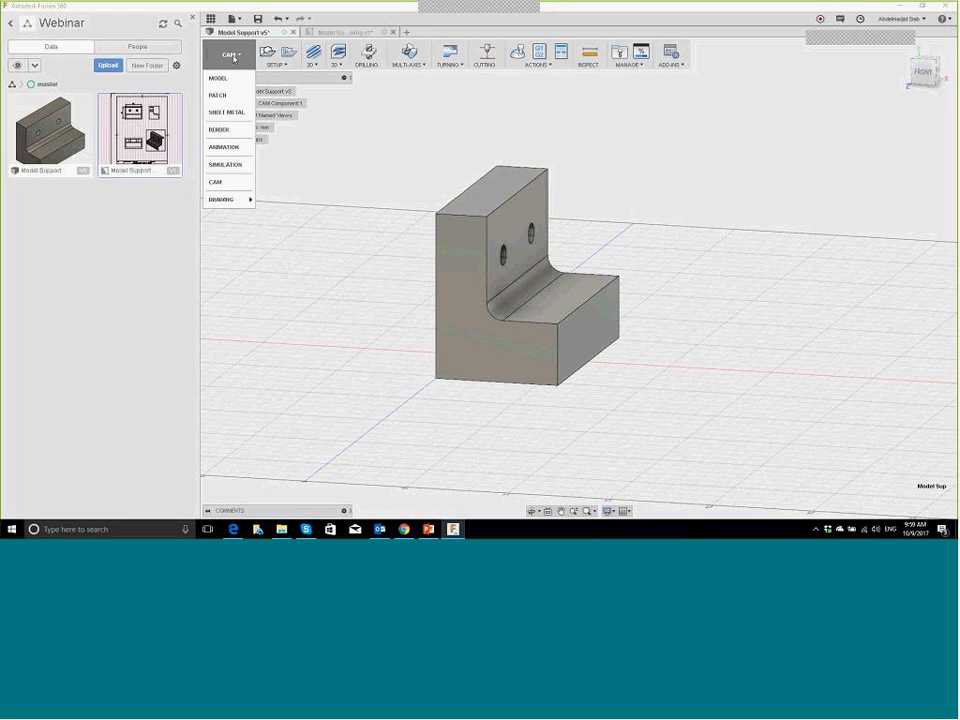
pyautogui.click(575, 17)
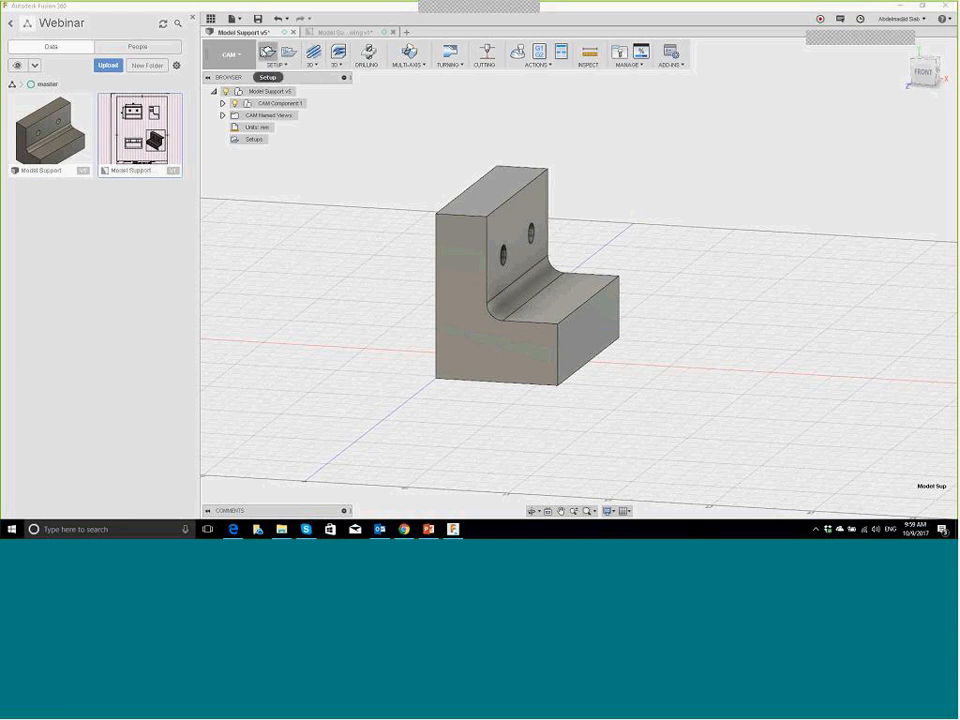
pyautogui.click(267, 52)
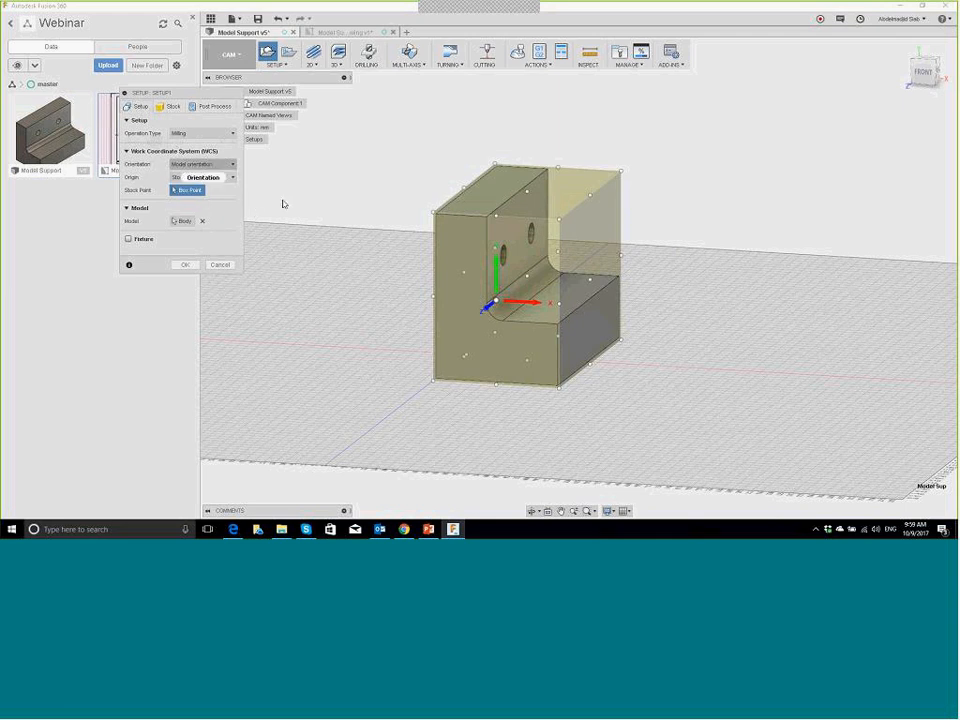
# Step: Orient the setup by picked Z and X edges, with origin at the stock box's top-left corner
pyautogui.click(214, 164)
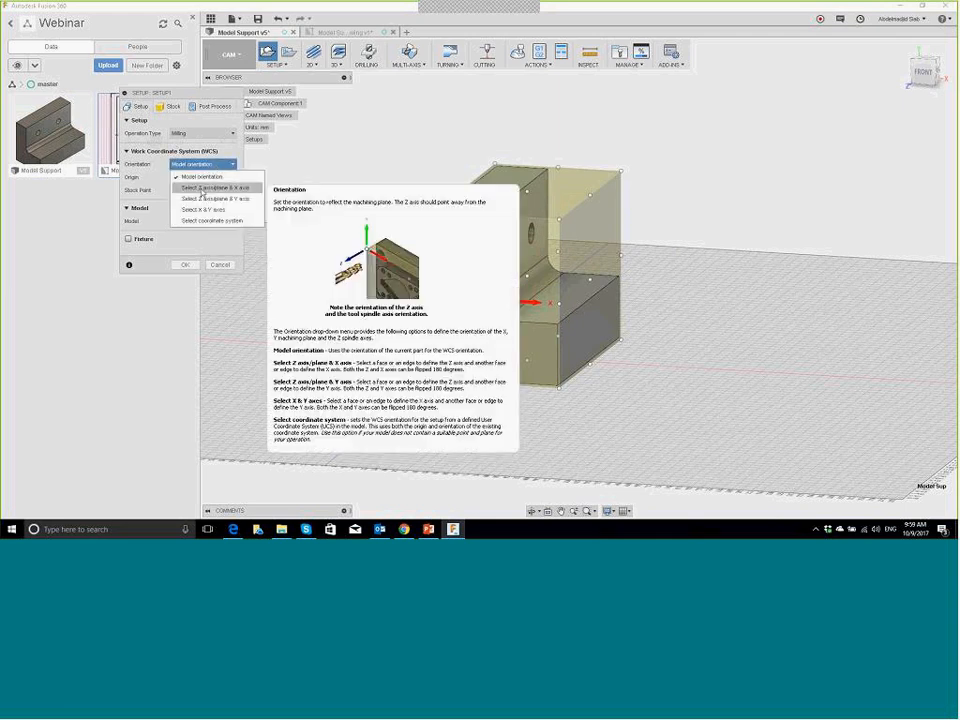
pyautogui.click(205, 188)
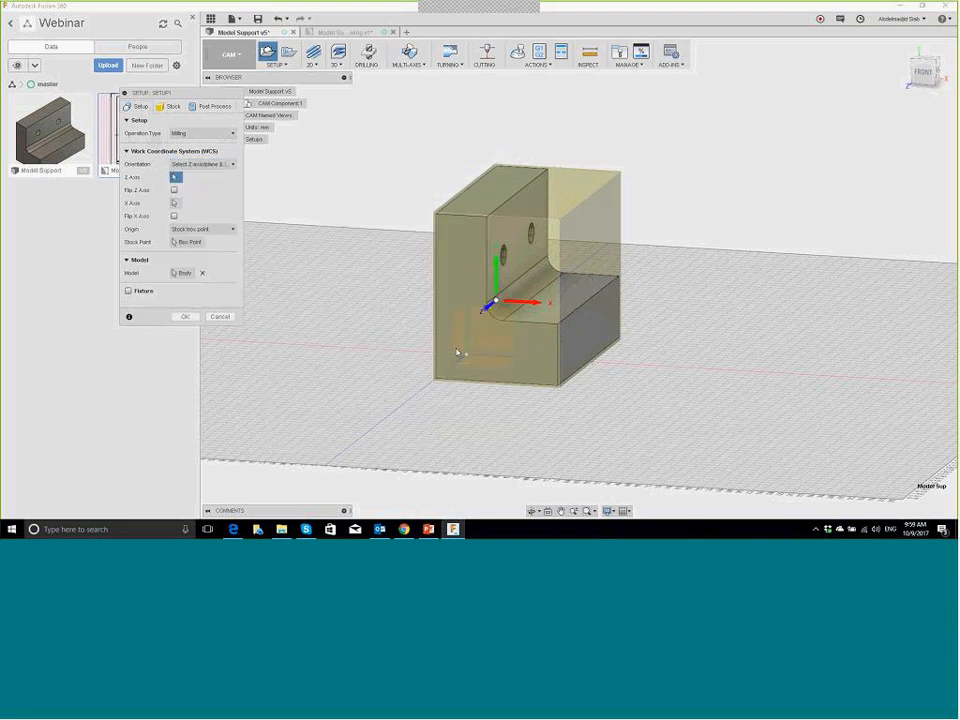
pyautogui.click(513, 390)
pyautogui.keyDown('shift'); pyautogui.moveTo(573, 361); pyautogui.dragTo(368, 238, button='middle'); pyautogui.keyUp('shift')
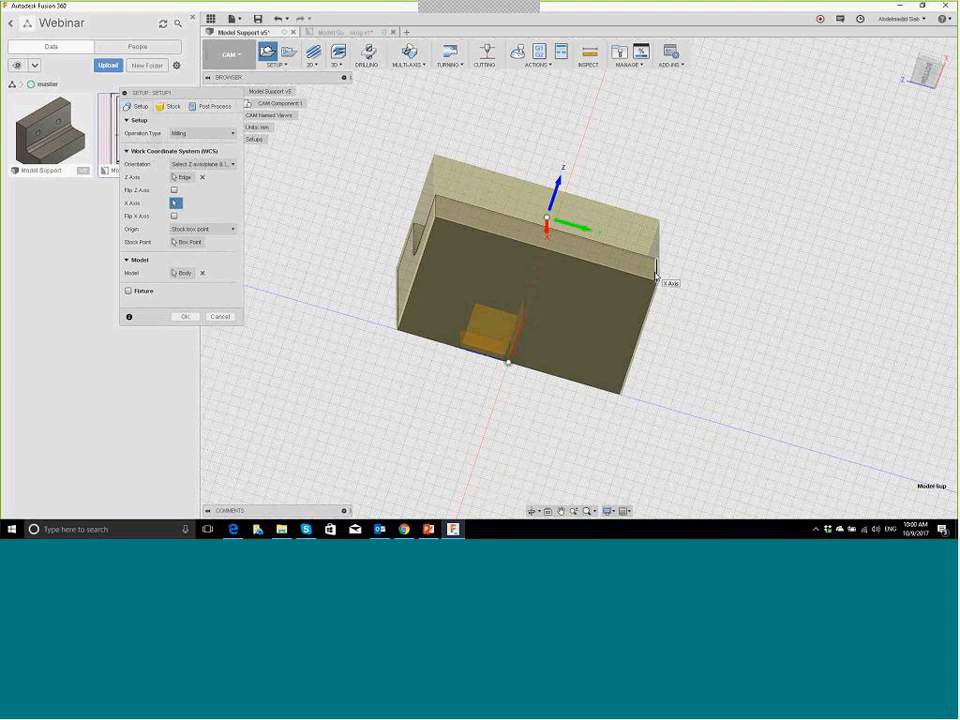
pyautogui.click(468, 218)
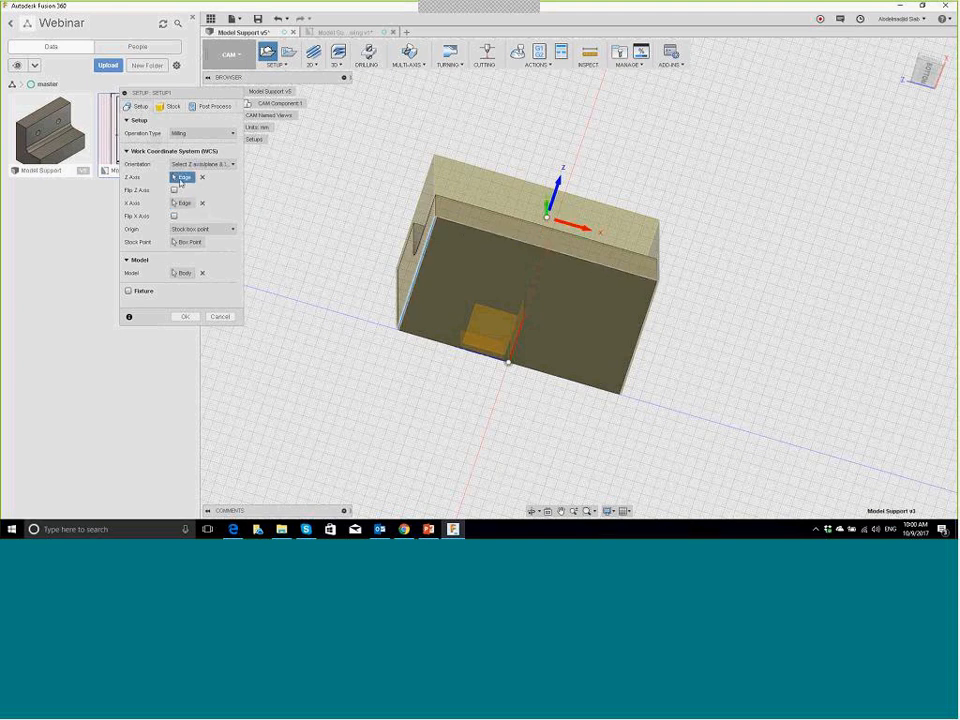
pyautogui.click(217, 230)
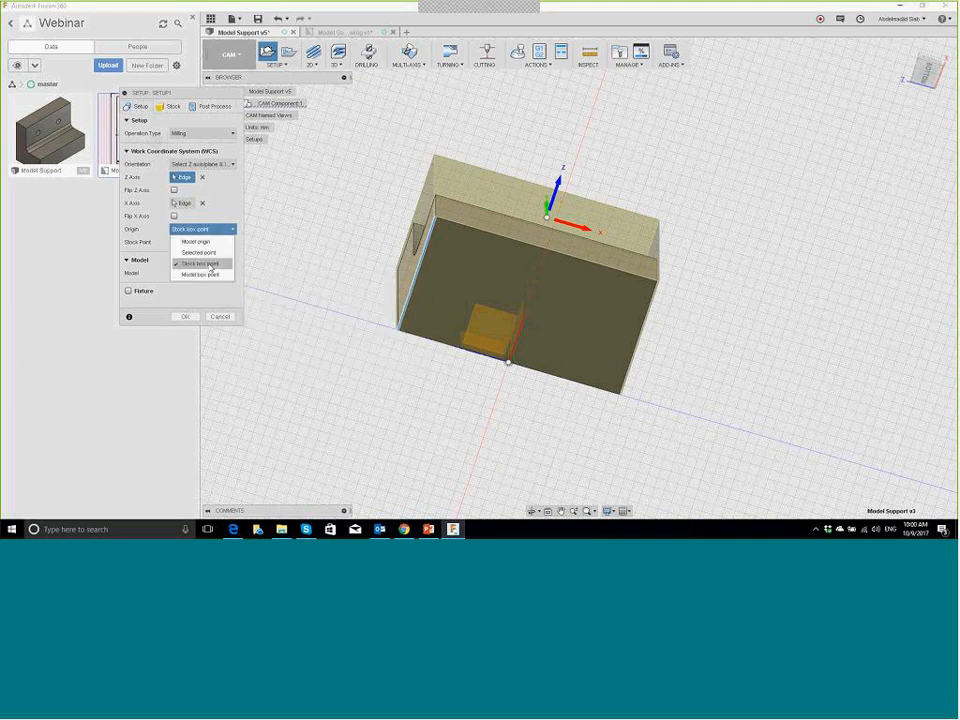
pyautogui.click(200, 263)
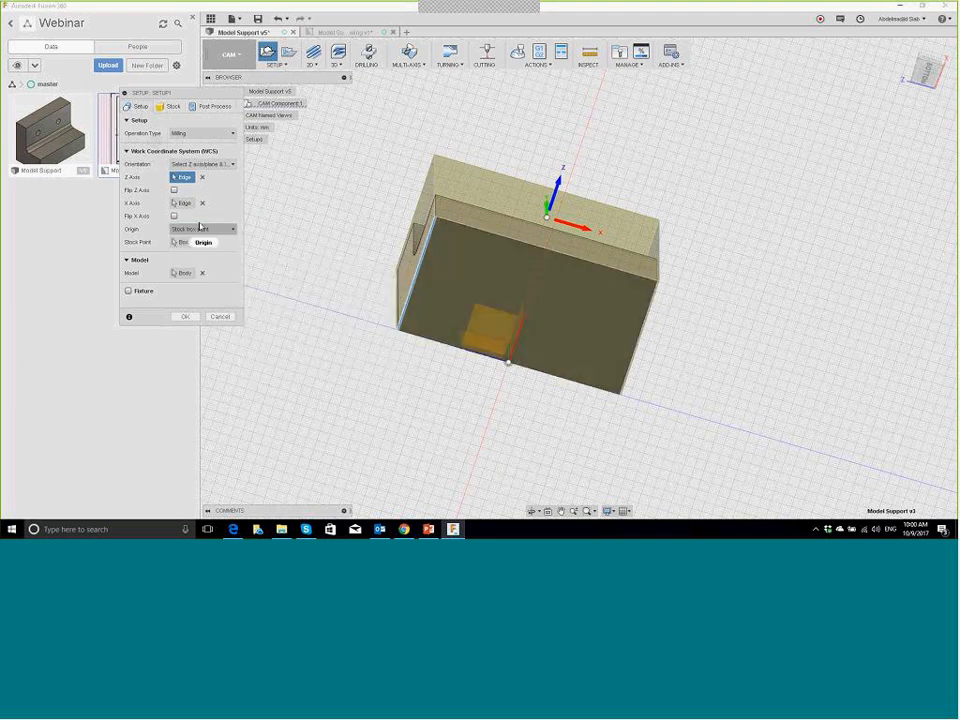
pyautogui.click(187, 242)
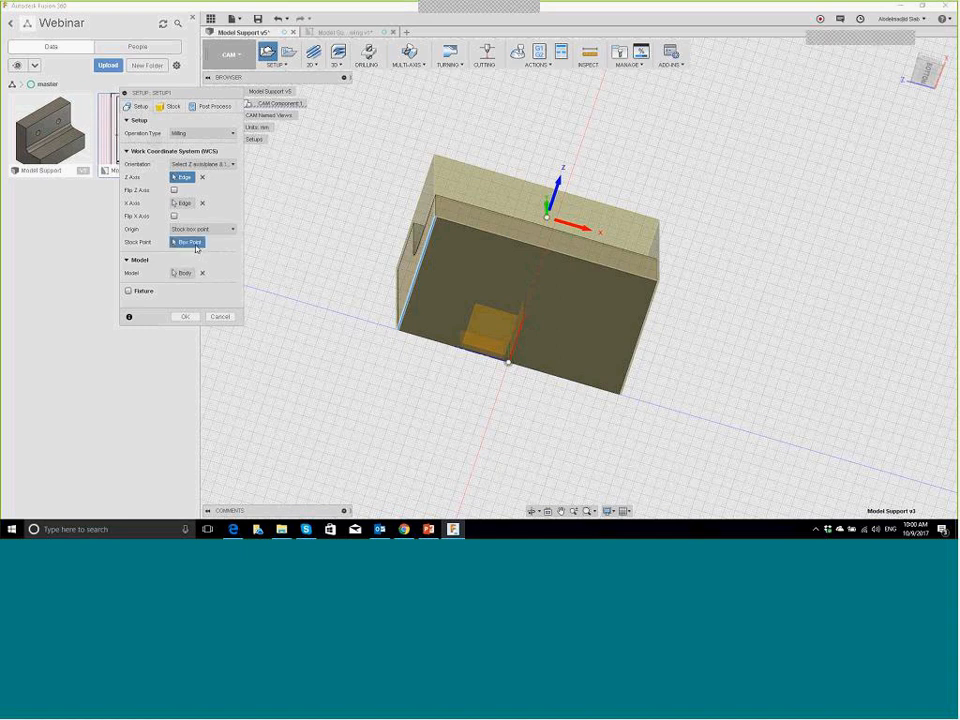
pyautogui.click(433, 219)
# Step: Set stock side offset 2, bottom 0 and round up 10, giving 120×90×70 mm stock
pyautogui.click(168, 106)
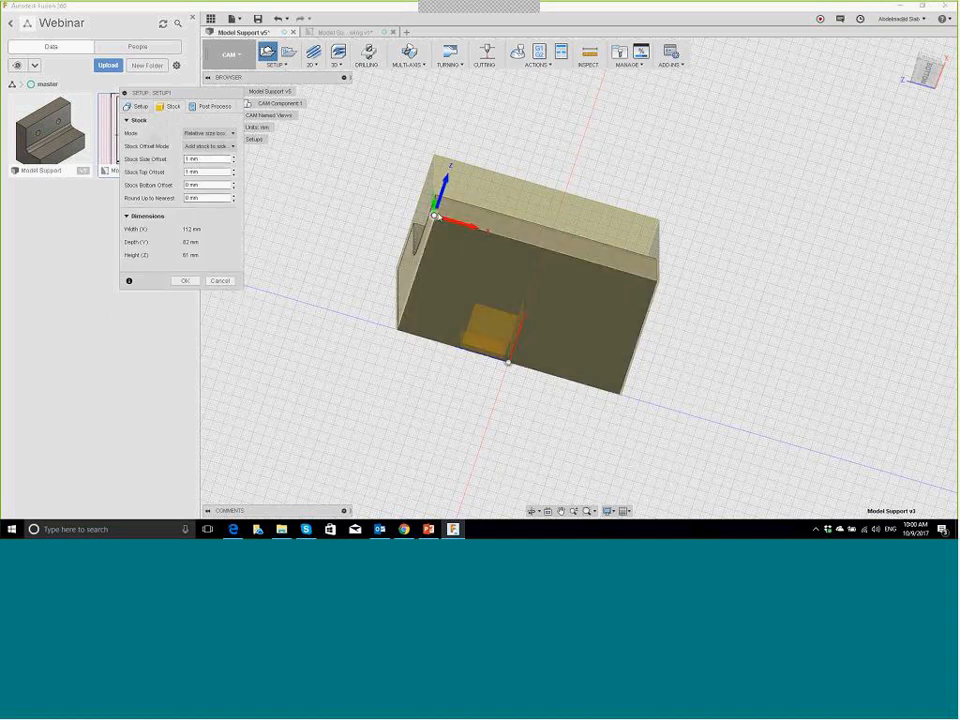
pyautogui.click(190, 159)
pyautogui.write('2')
pyautogui.press('Tab')
pyautogui.write('5')
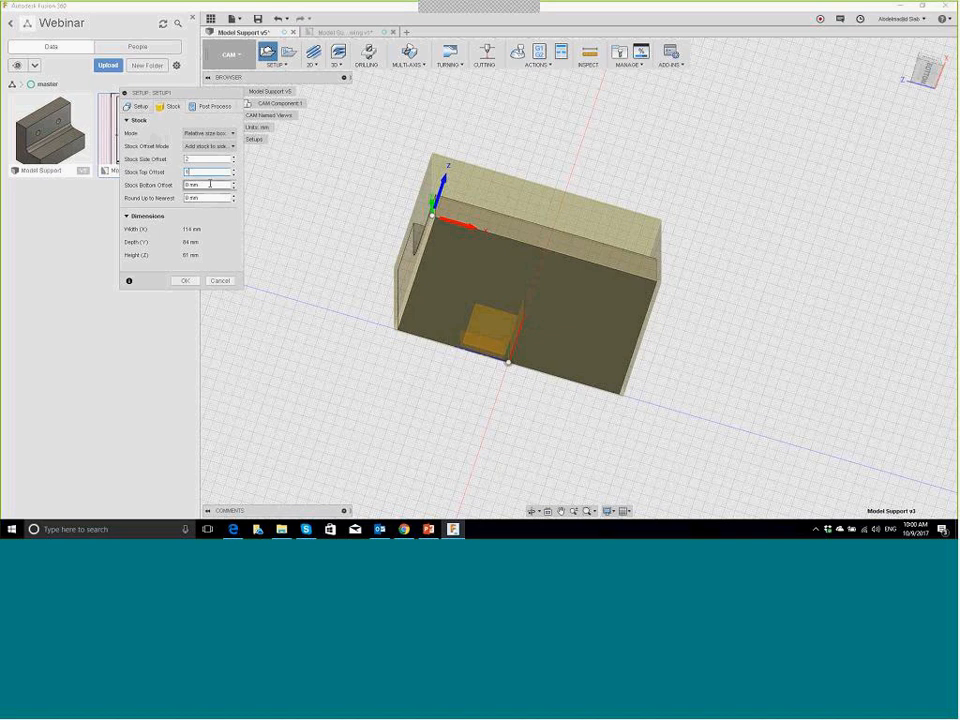
pyautogui.write('0')
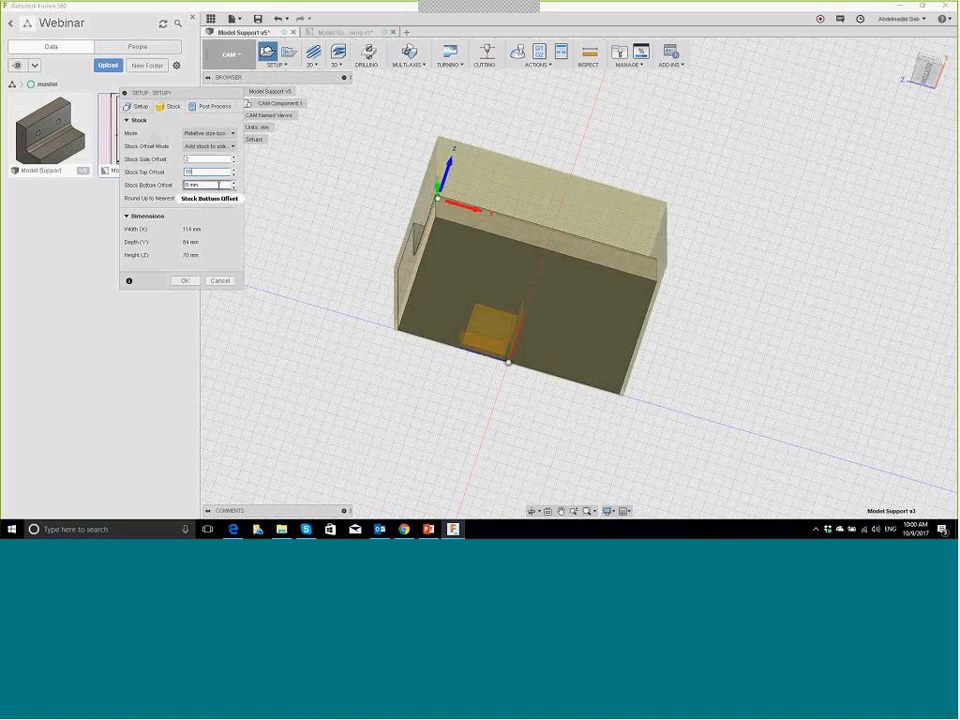
pyautogui.press('Tab')
pyautogui.write('10')
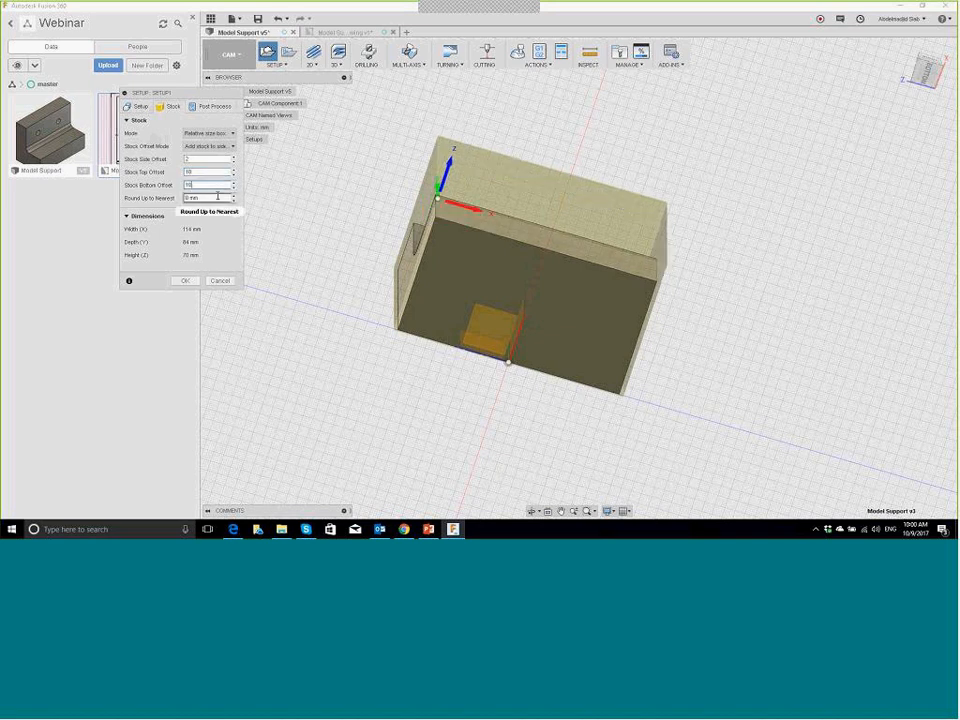
pyautogui.press('Tab')
pyautogui.write('10')
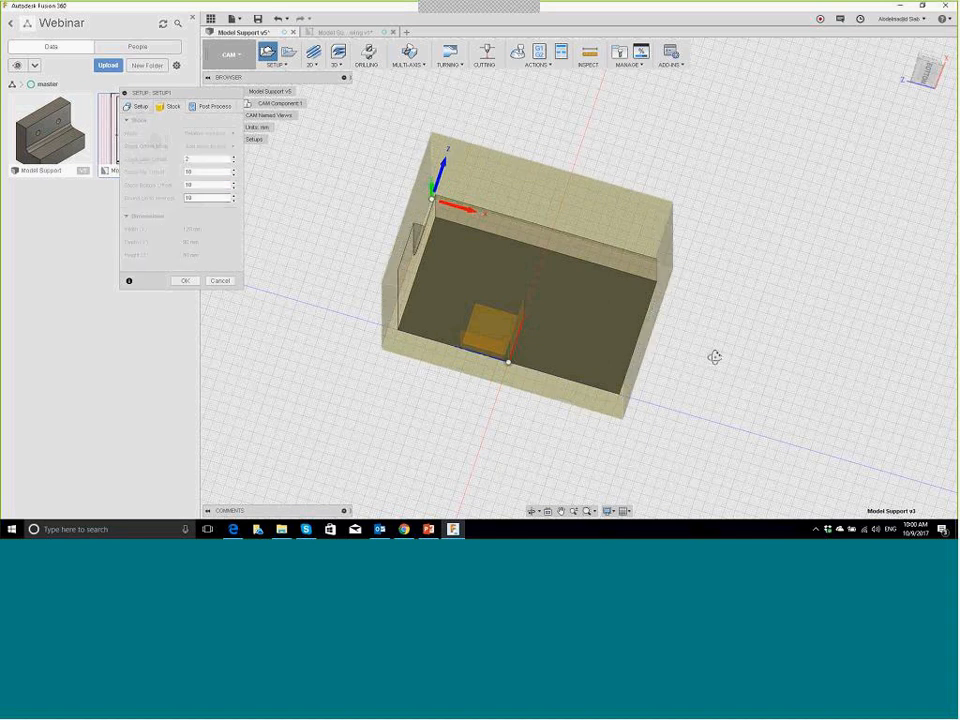
pyautogui.keyDown('shift'); pyautogui.moveTo(714, 357); pyautogui.dragTo(640, 345, button='middle'); pyautogui.keyUp('shift')
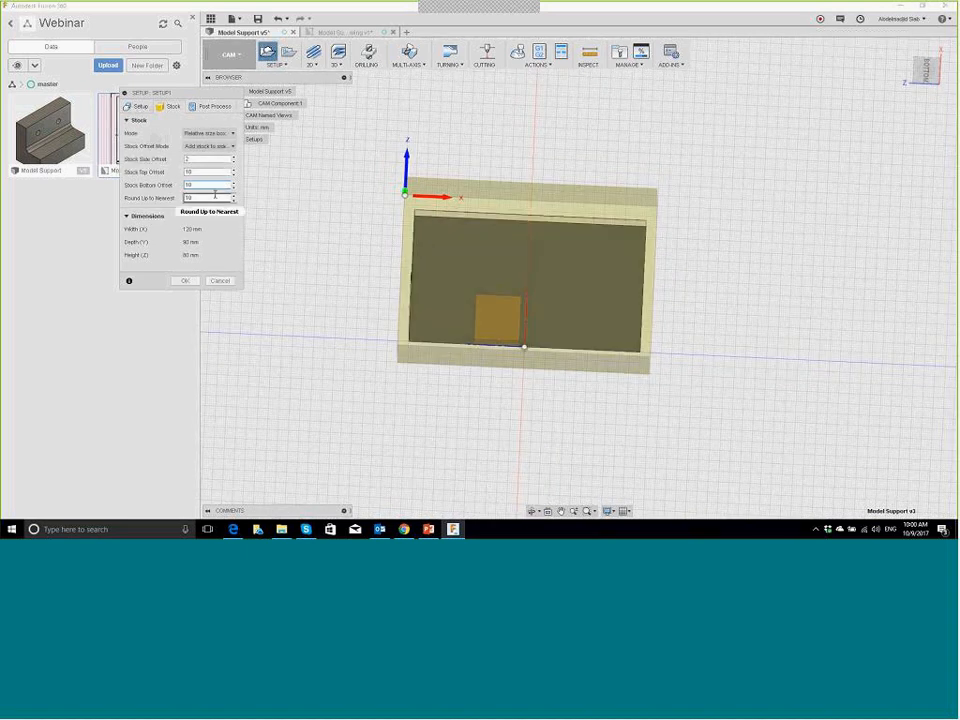
pyautogui.doubleClick(208, 185)
pyautogui.write('0')
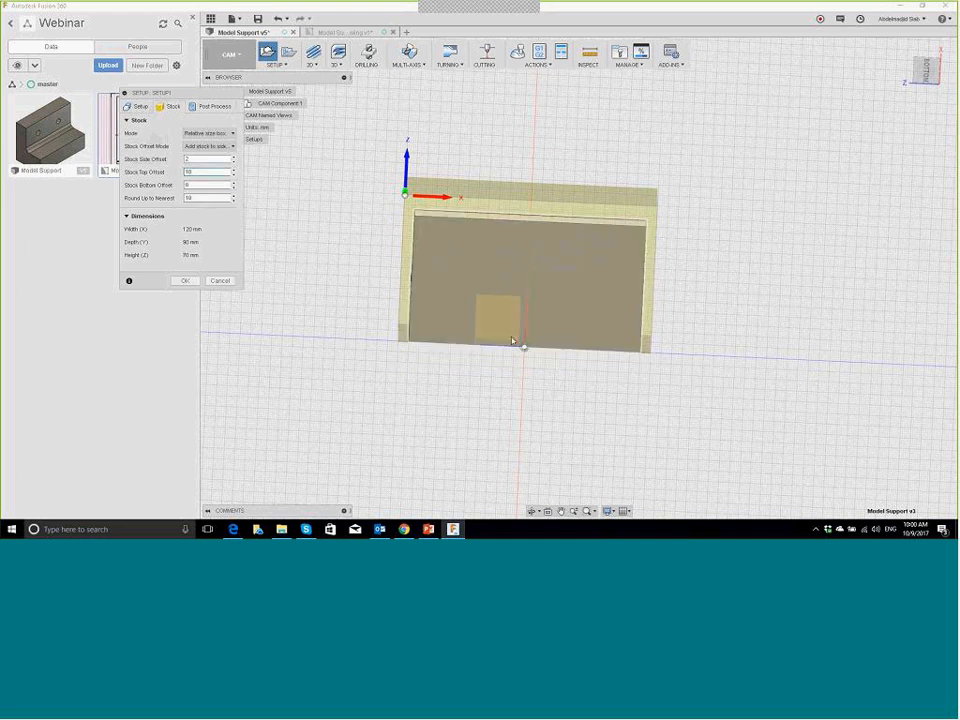
# Step: Create Setup1 and orbit to see the stock box from above
pyautogui.click(190, 281)
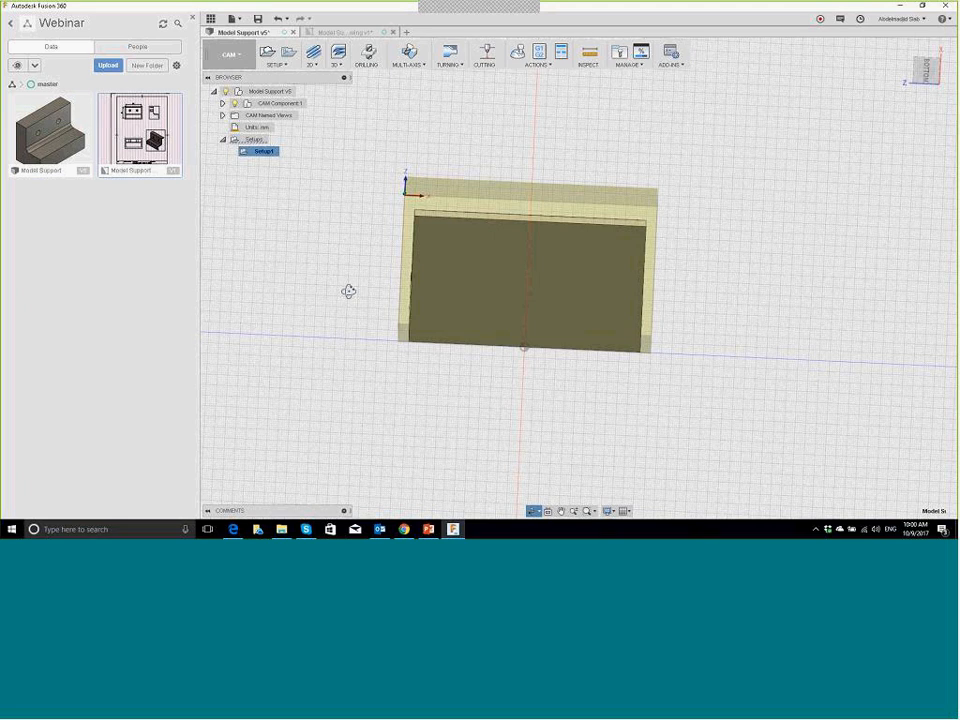
pyautogui.keyDown('shift'); pyautogui.moveTo(348, 291); pyautogui.dragTo(362, 298, button='middle'); pyautogui.keyUp('shift')
pyautogui.keyDown('shift'); pyautogui.moveTo(761, 361); pyautogui.dragTo(476, 399, button='middle'); pyautogui.keyUp('shift')
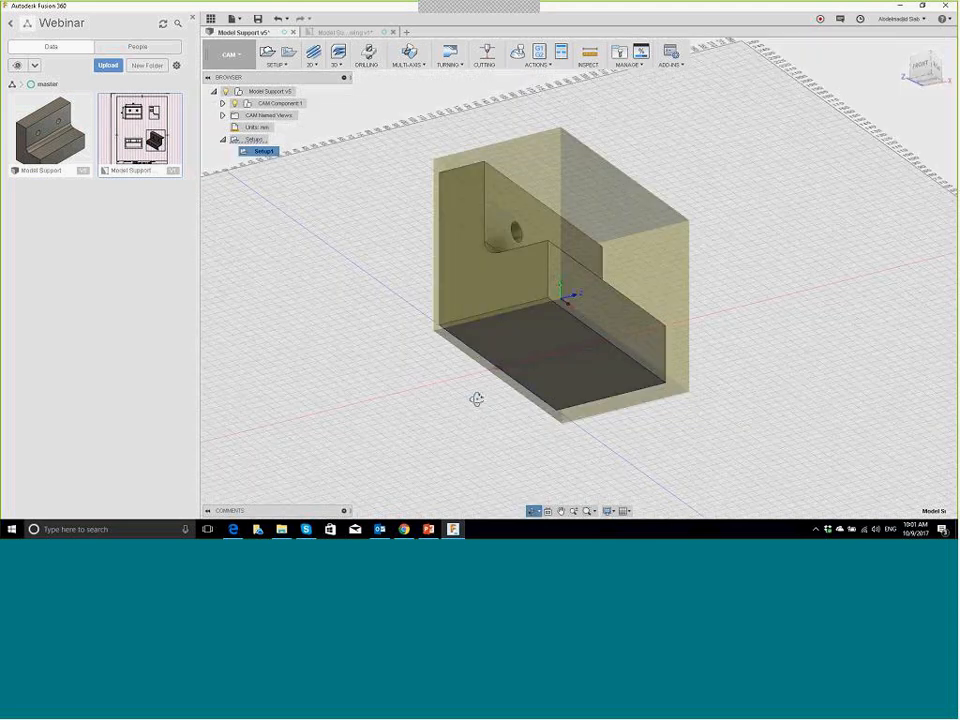
# Step: Check the stock from the right, underside, front and isometric views, then bring up the 2D operations
pyautogui.click(915, 62)
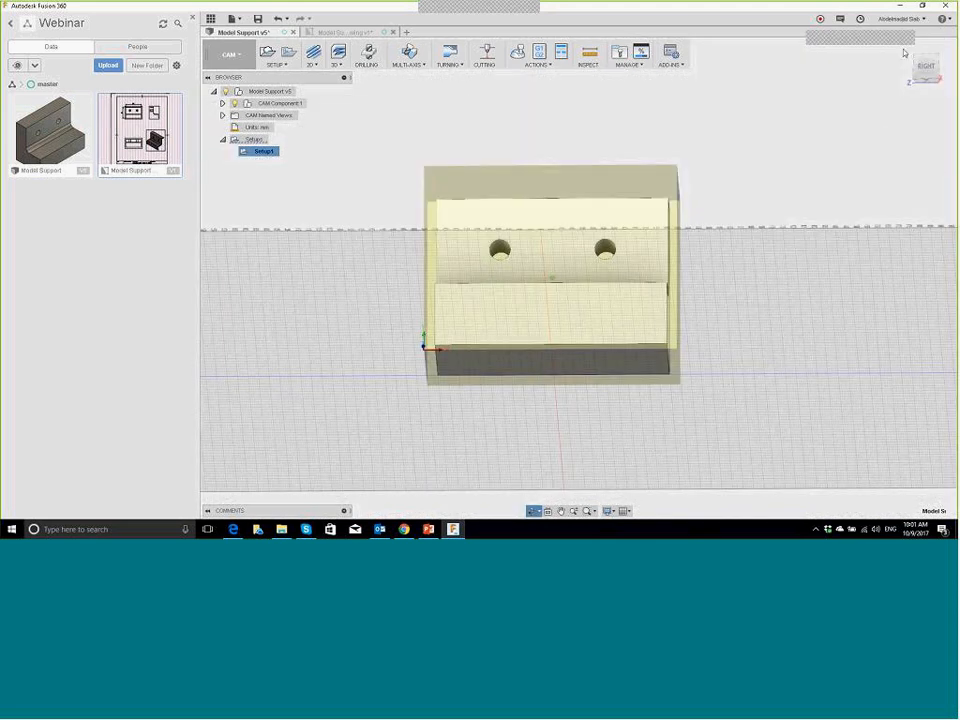
pyautogui.moveTo(904, 52); pyautogui.dragTo(920, 71)
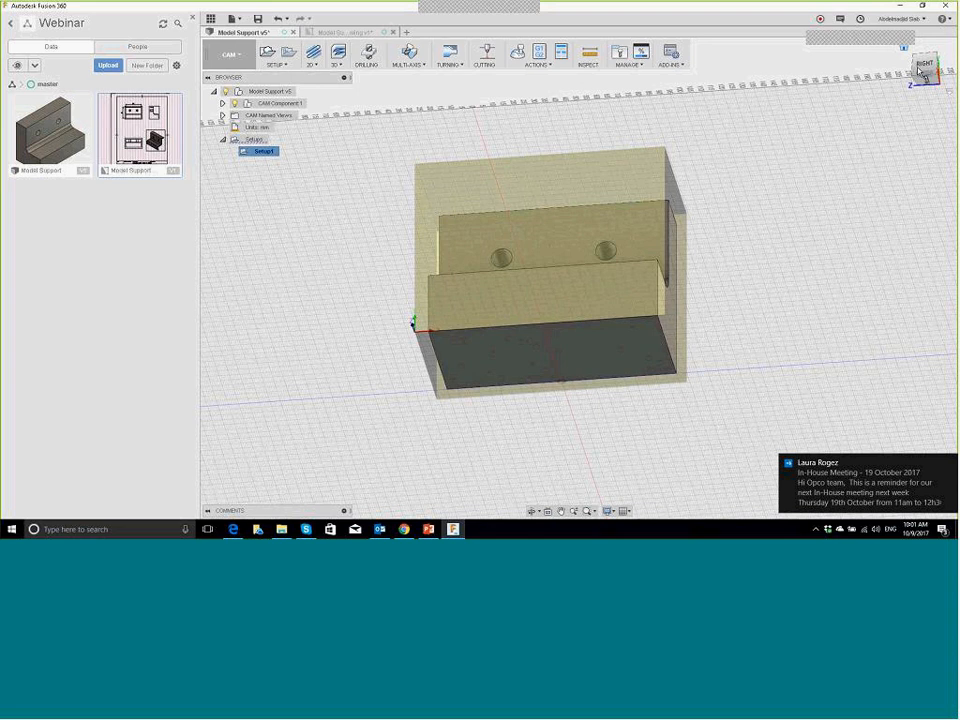
pyautogui.click(919, 71)
pyautogui.click(918, 72)
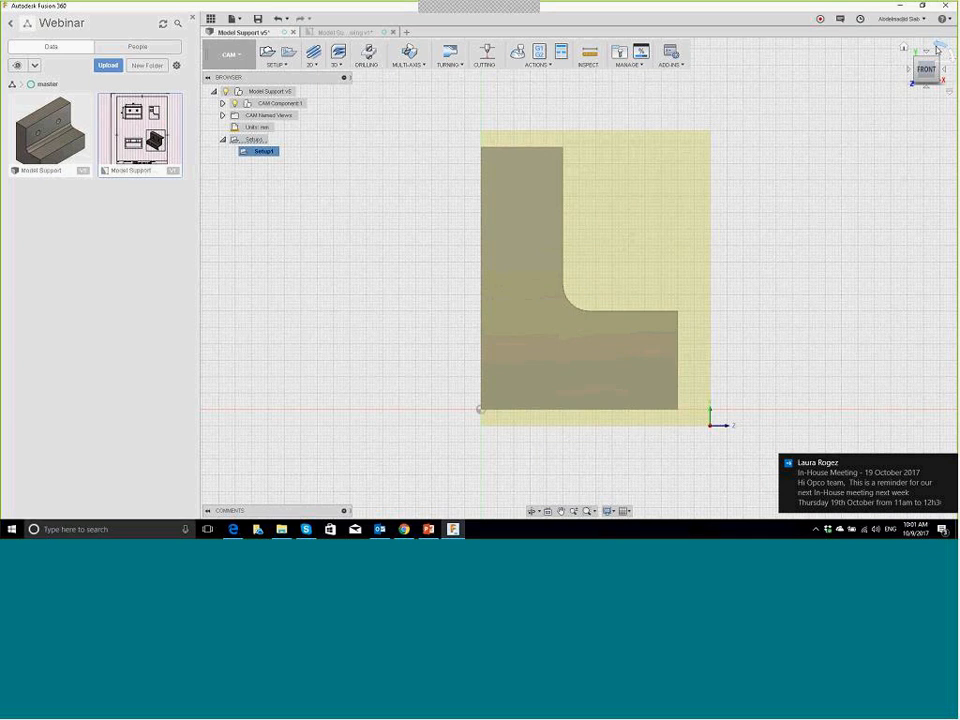
pyautogui.click(937, 48)
pyautogui.click(914, 63)
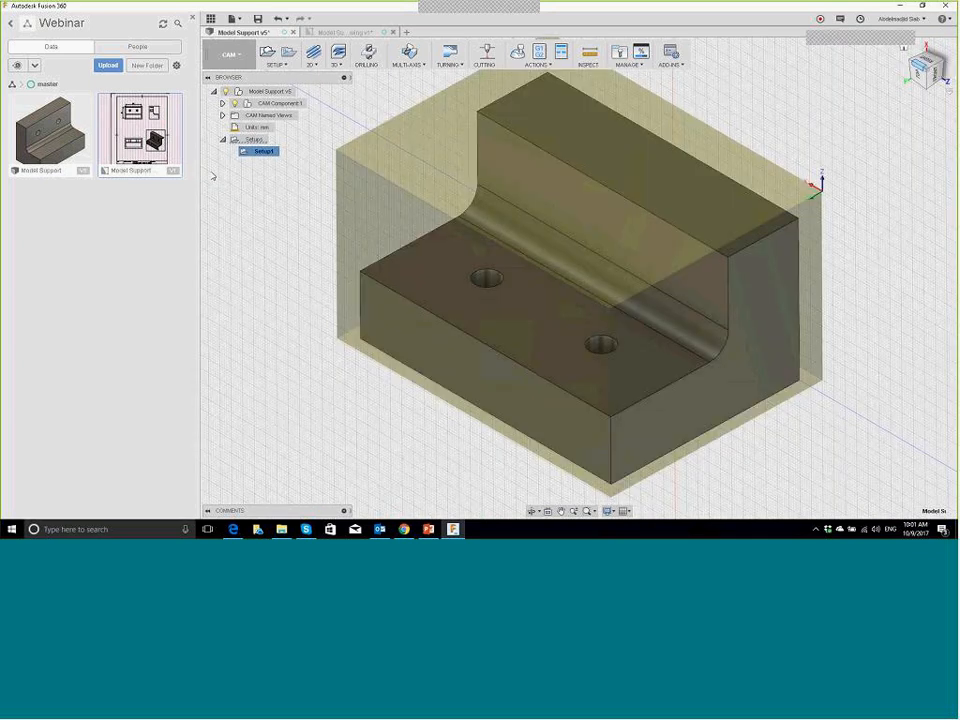
pyautogui.click(312, 62)
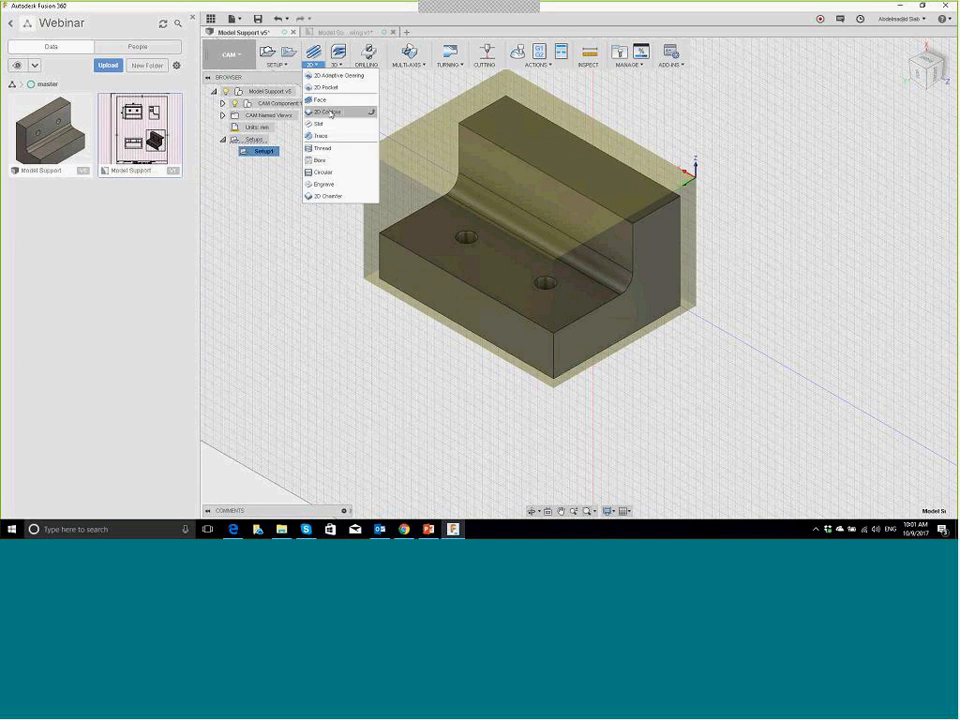
# Step: Start a Face operation and filter the tool library to face mills
pyautogui.click(320, 101)
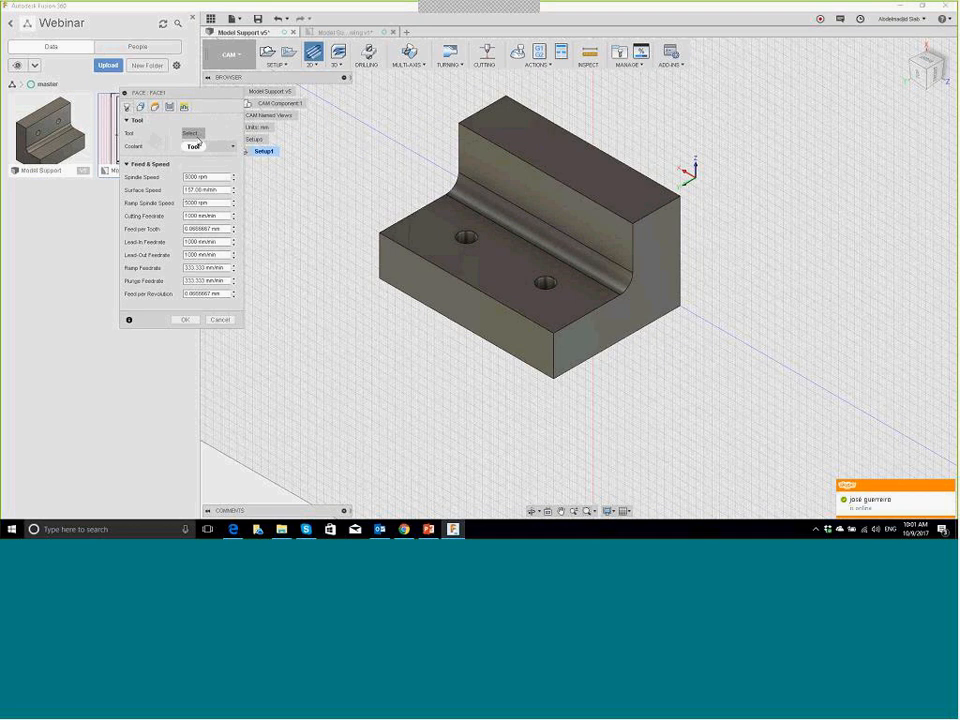
pyautogui.click(198, 141)
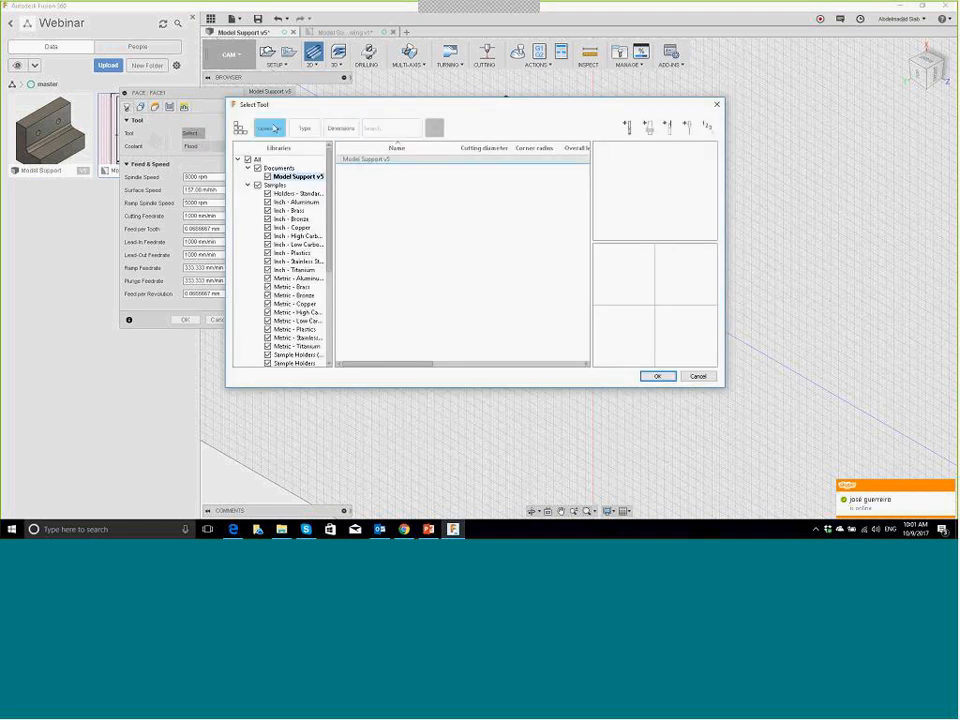
pyautogui.click(272, 127)
pyautogui.click(369, 172)
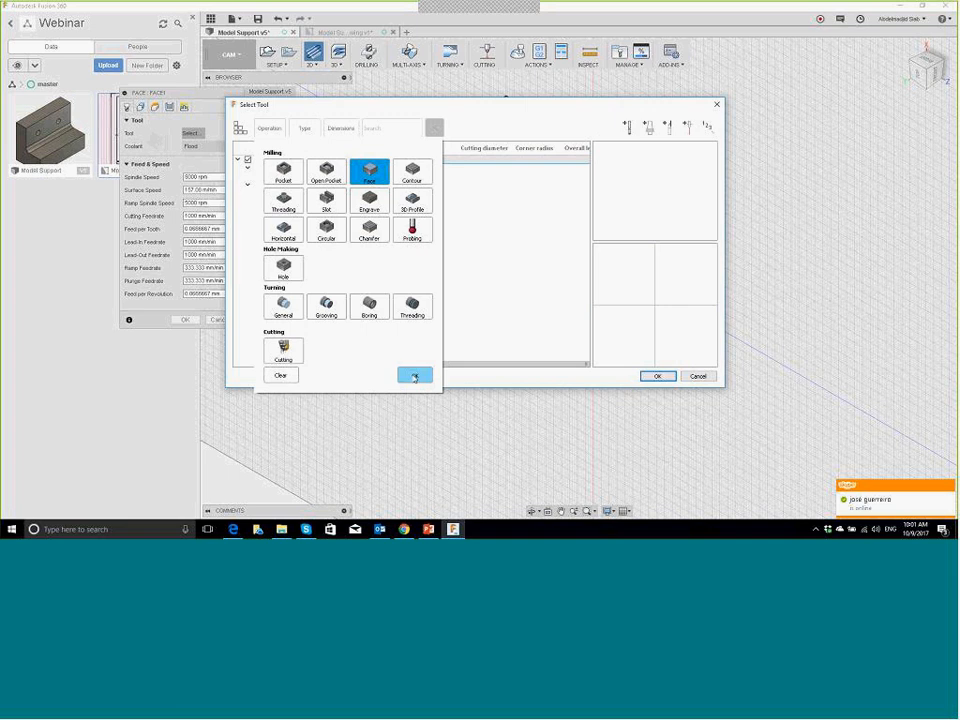
pyautogui.click(414, 375)
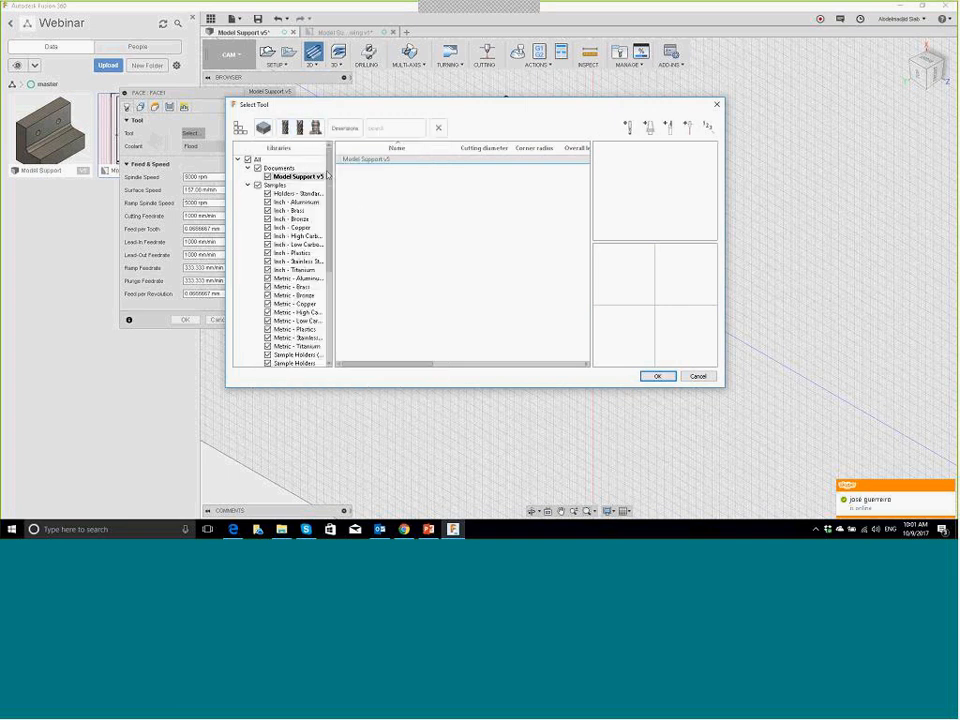
pyautogui.click(316, 132)
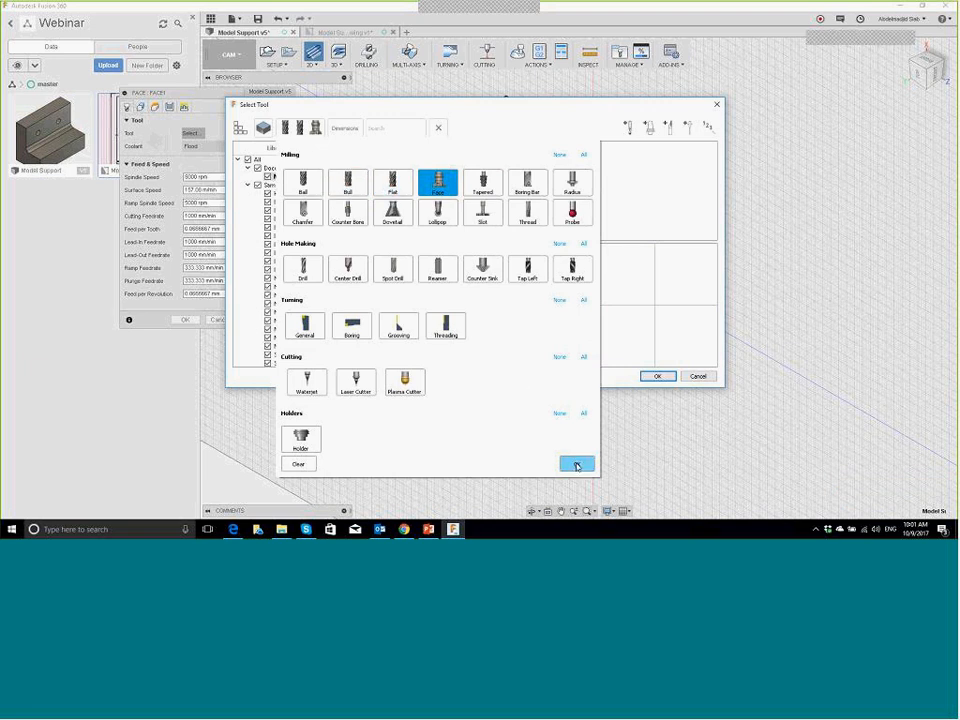
pyautogui.click(576, 464)
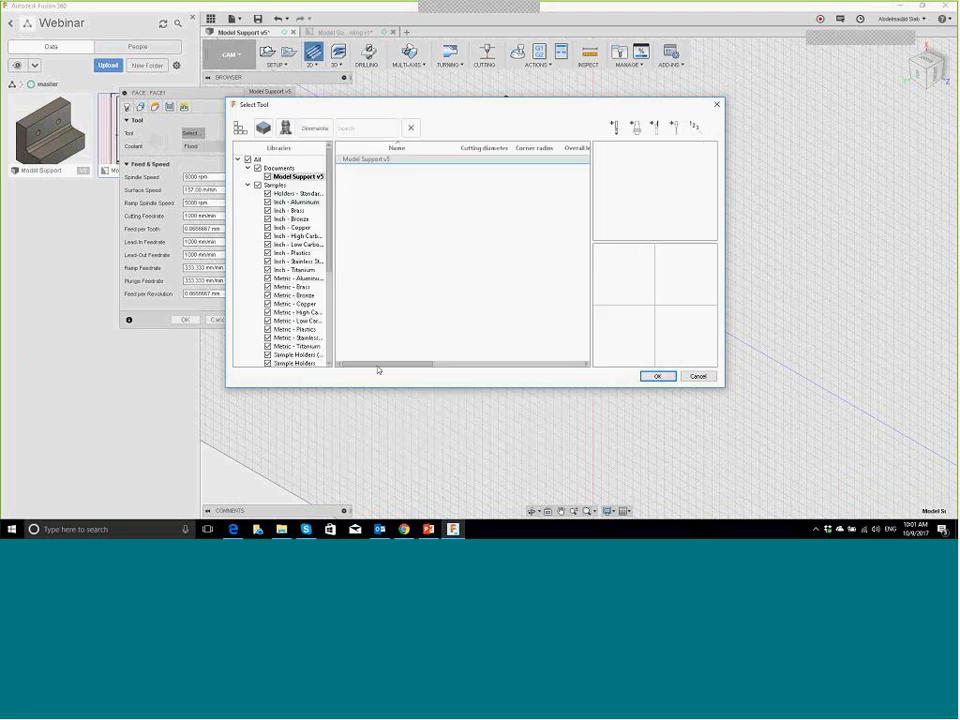
# Step: Choose the 1 - Ø50 mm face mill from the Tutorial - Metric library
pyautogui.moveTo(361, 388); pyautogui.dragTo(360, 475)
pyautogui.moveTo(333, 418); pyautogui.dragTo(333, 476)
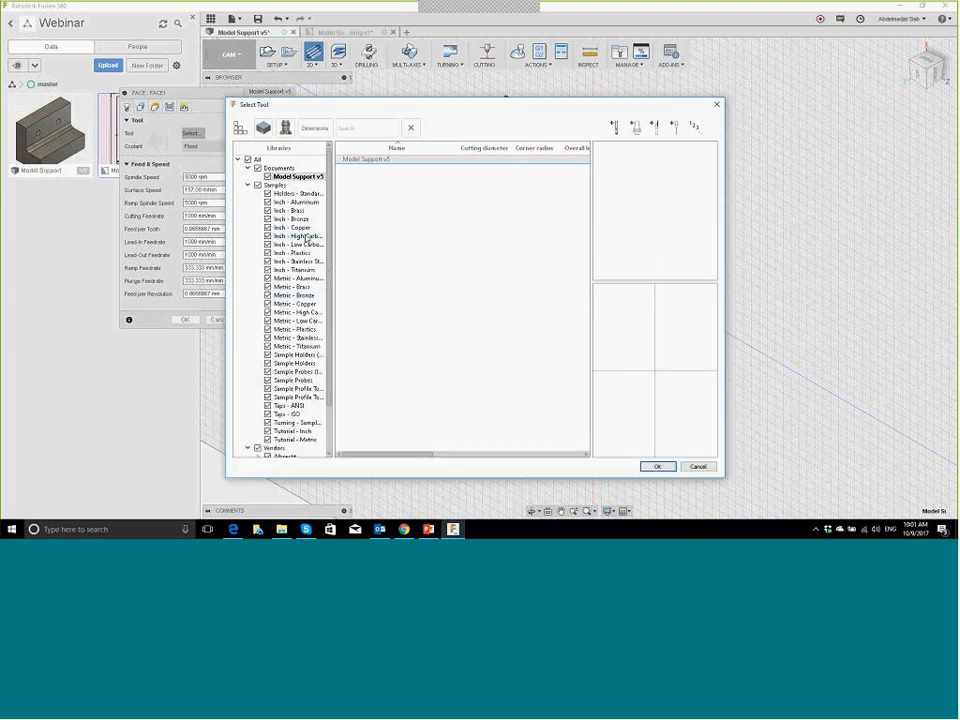
pyautogui.scroll(-2, 307, 237)
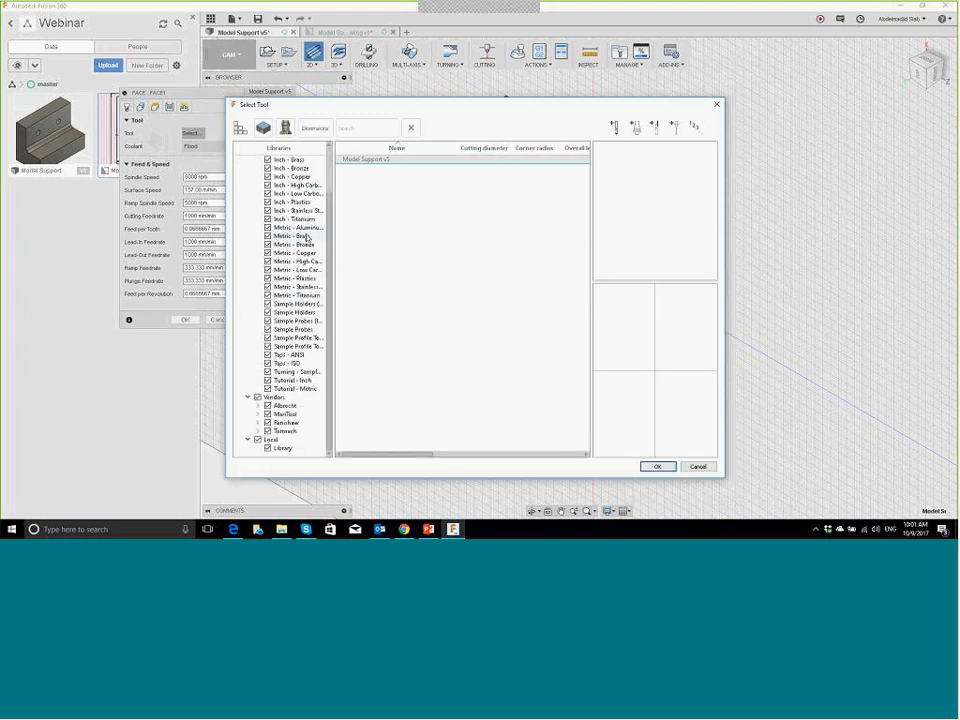
pyautogui.click(300, 388)
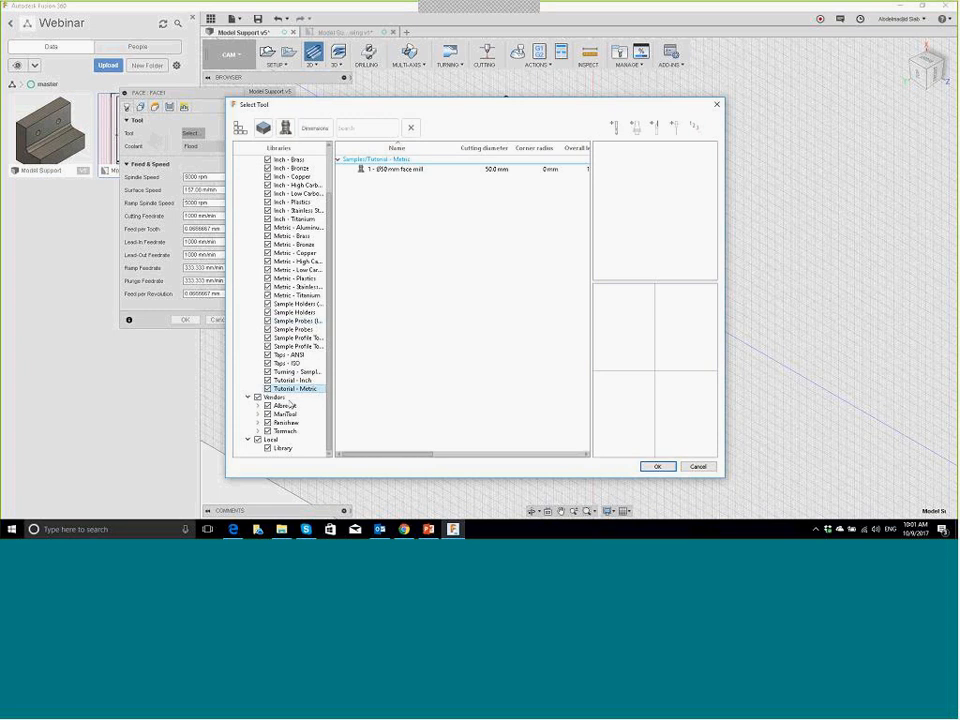
pyautogui.click(382, 170)
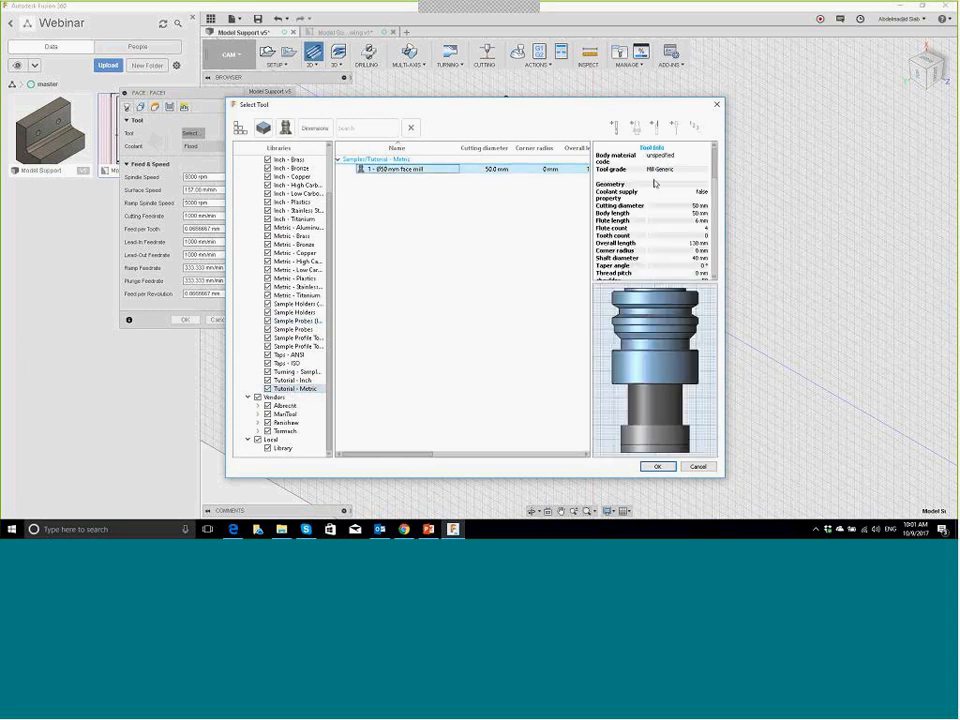
pyautogui.scroll(-5, 688, 212)
pyautogui.scroll(-3, 688, 212)
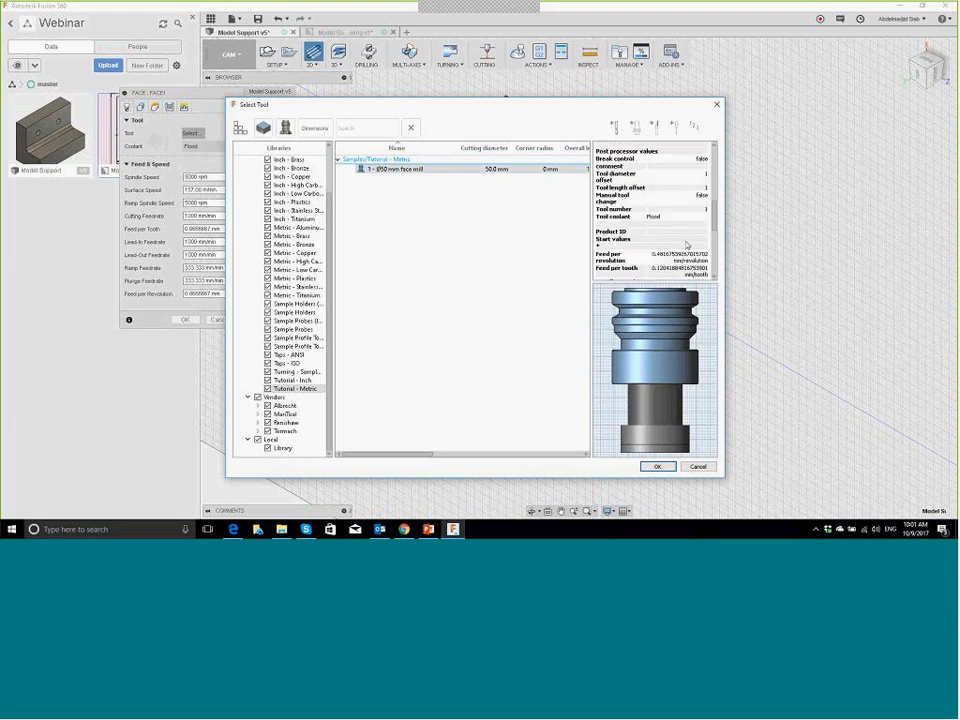
pyautogui.scroll(4, 687, 230)
pyautogui.scroll(5, 686, 246)
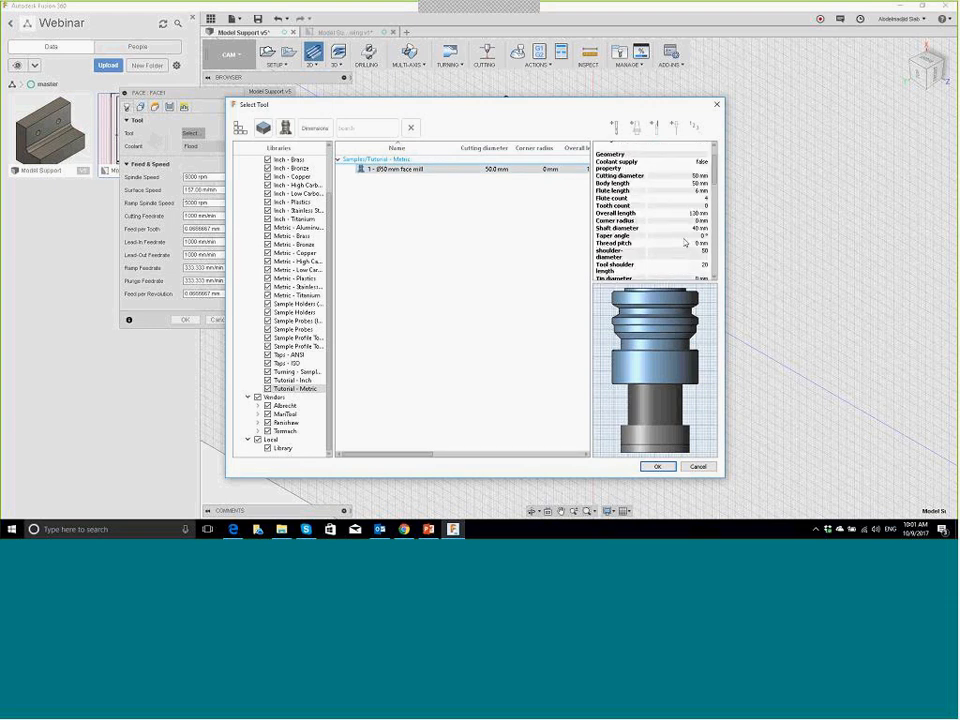
pyautogui.scroll(-6, 684, 238)
pyautogui.scroll(-6, 683, 237)
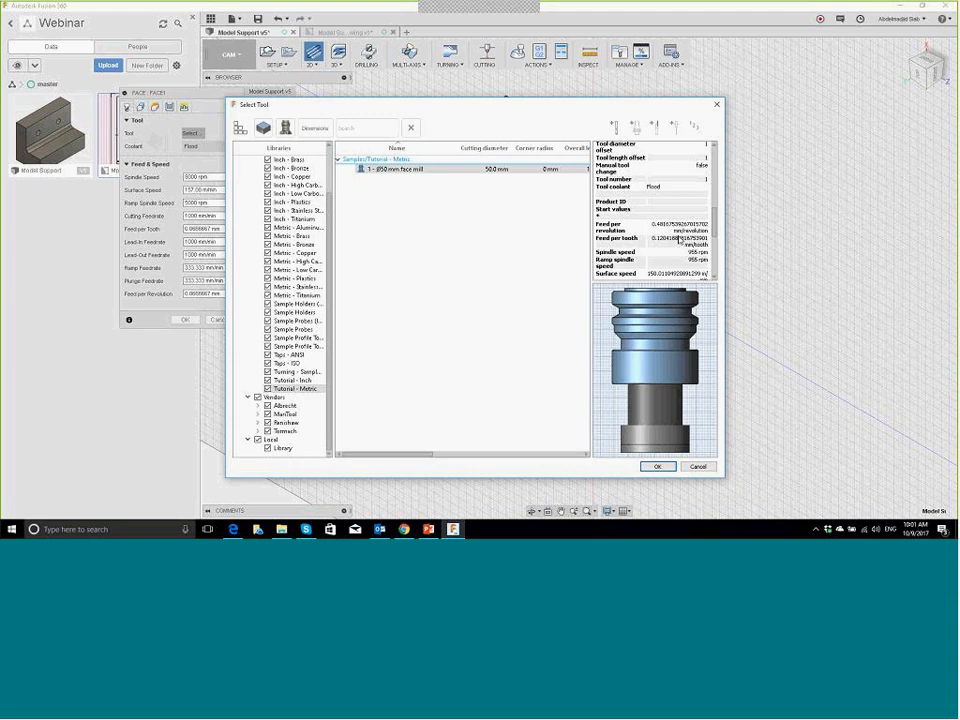
pyautogui.scroll(3, 669, 212)
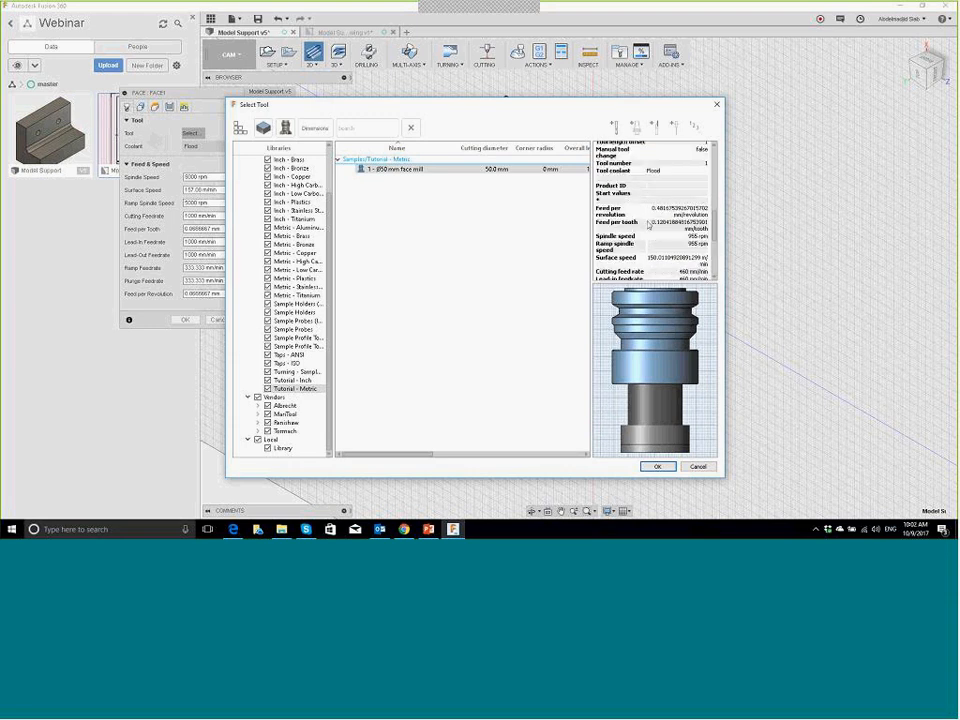
# Step: Accept the Ø50 mm face mill and review the Geometry and Heights settings
pyautogui.click(657, 467)
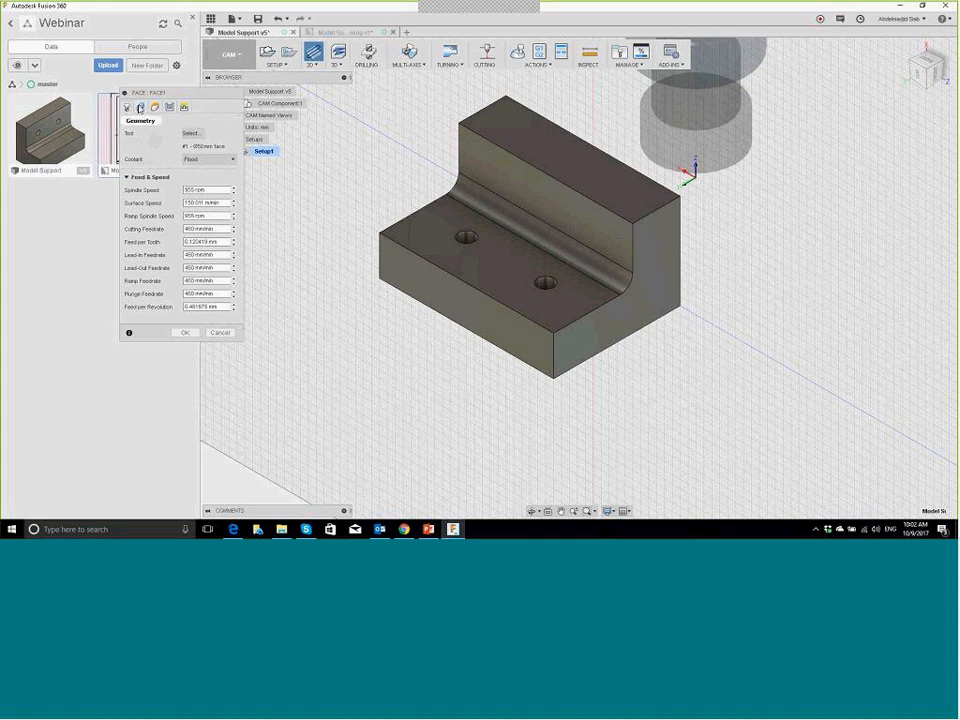
pyautogui.click(141, 108)
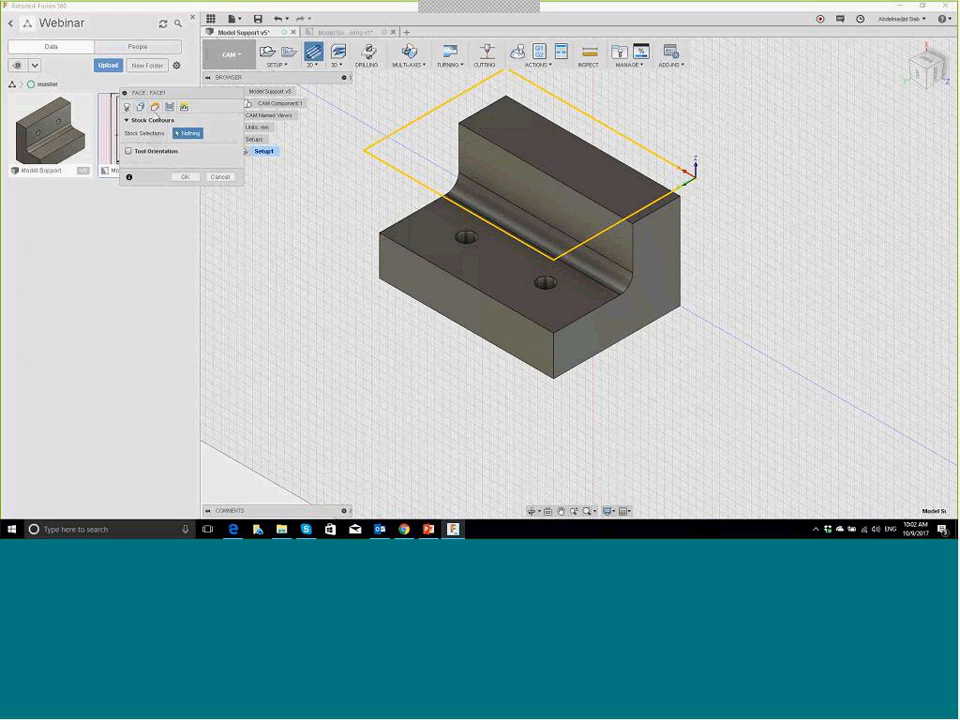
pyautogui.click(155, 107)
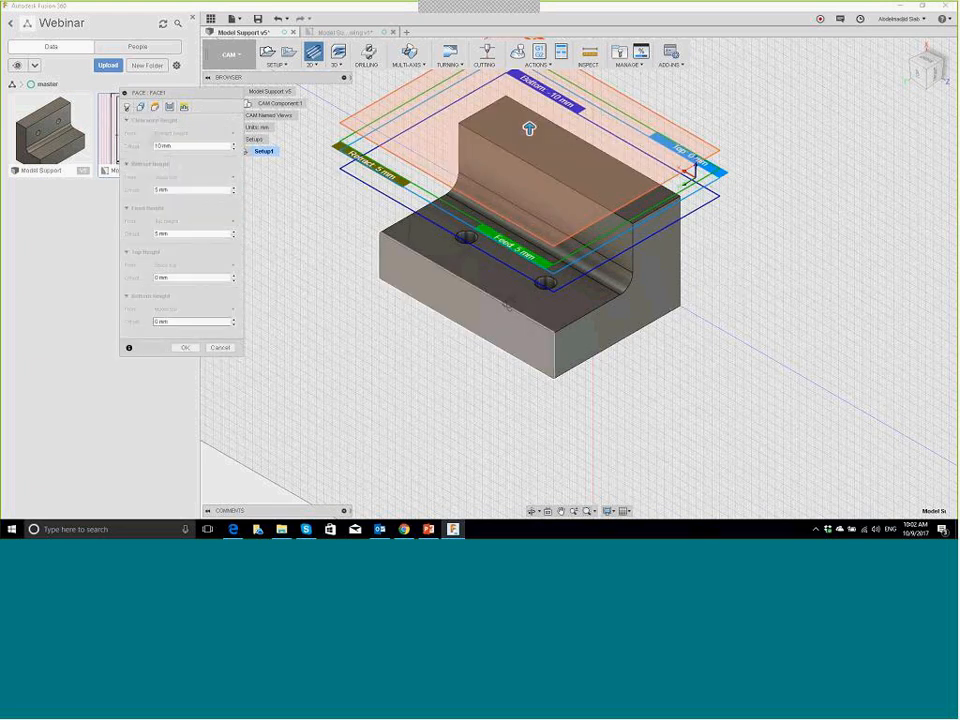
pyautogui.keyDown('shift'); pyautogui.moveTo(509, 302); pyautogui.dragTo(519, 268, button='middle'); pyautogui.keyUp('shift')
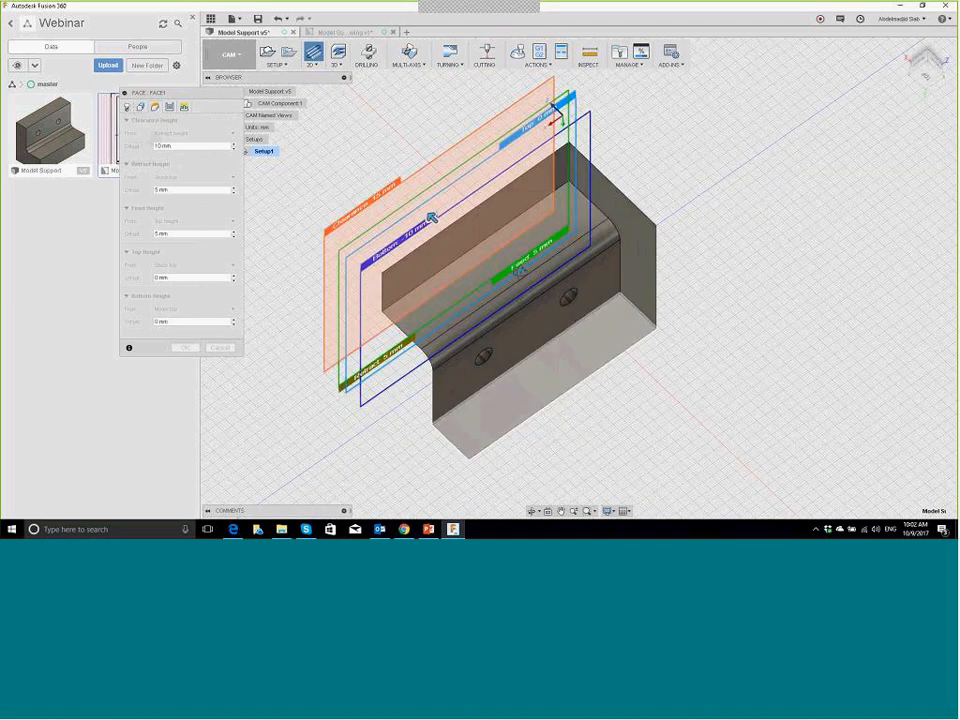
pyautogui.keyDown('shift'); pyautogui.moveTo(432, 218); pyautogui.dragTo(479, 182, button='middle'); pyautogui.keyUp('shift')
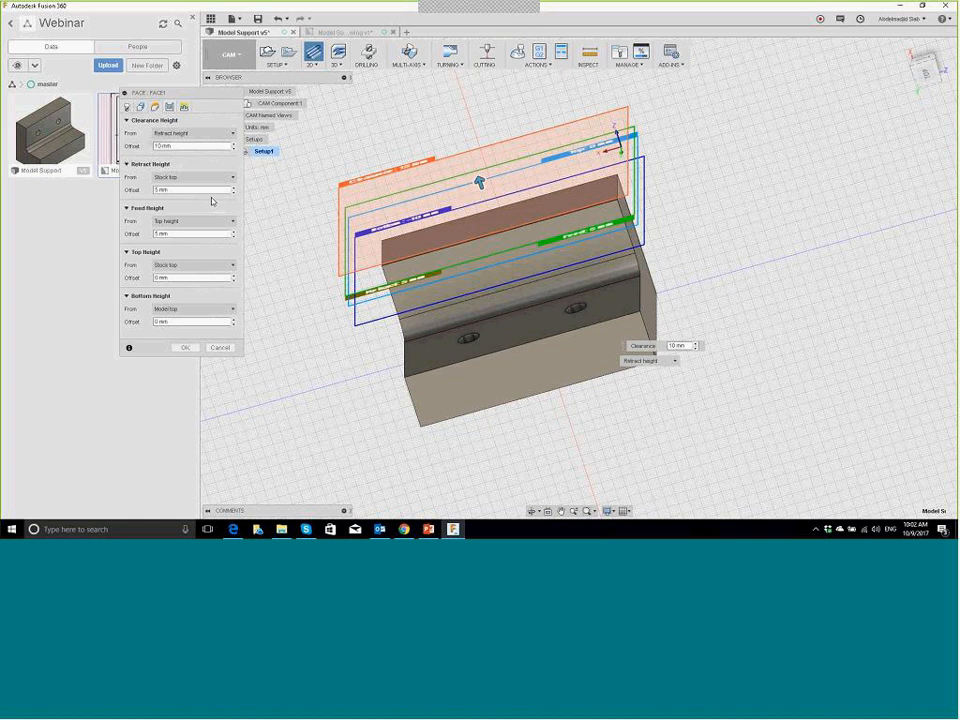
# Step: Enable multiple depths at 1 mm maximum stepdown and create Face1
pyautogui.click(169, 106)
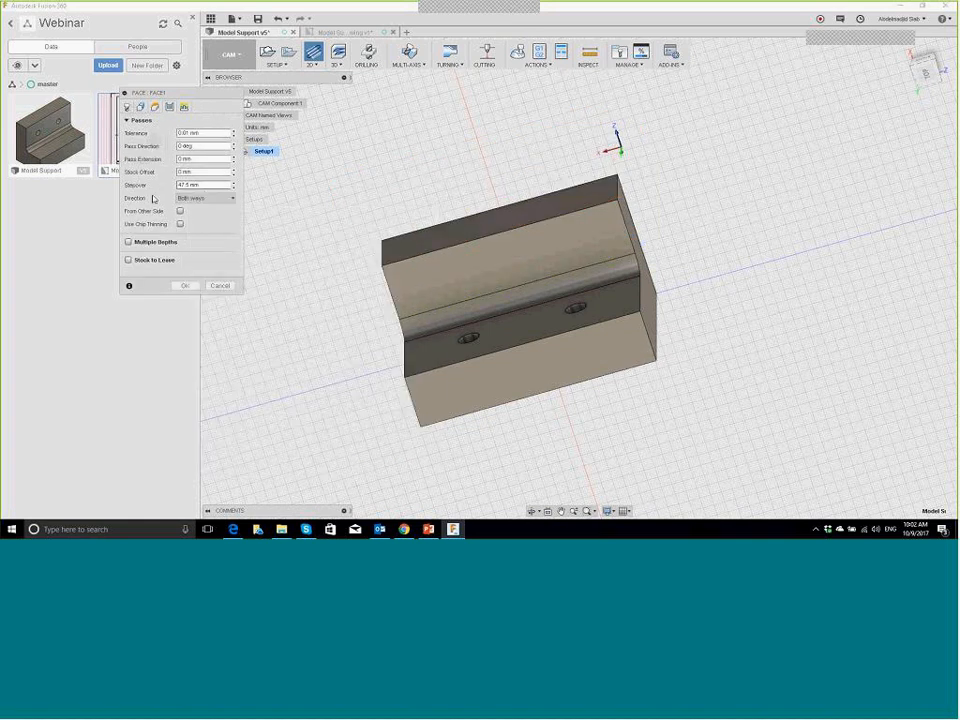
pyautogui.click(134, 243)
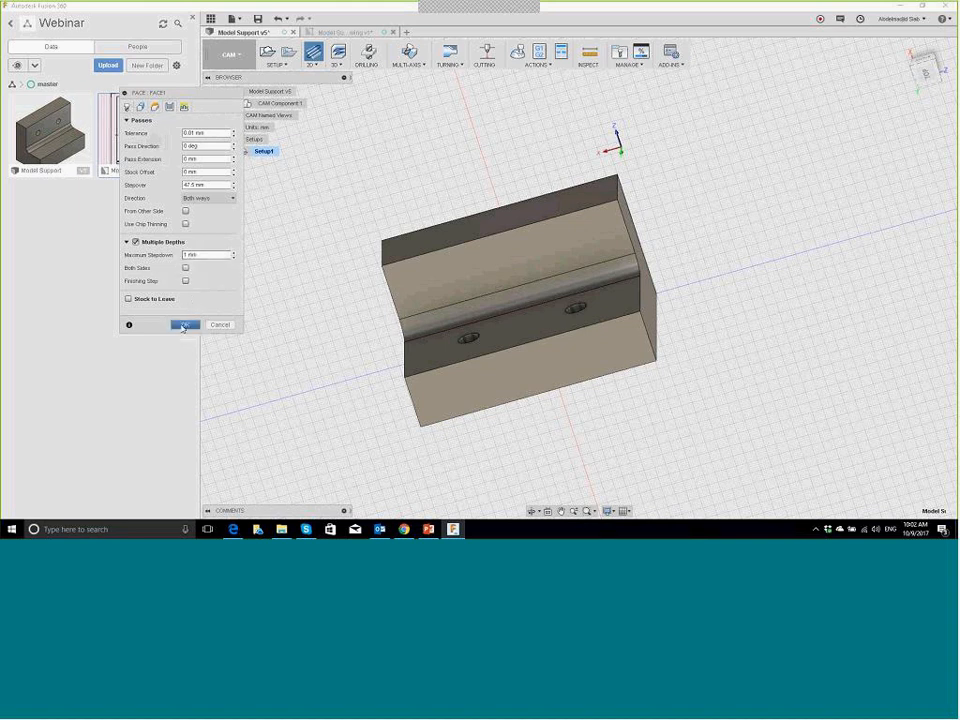
pyautogui.click(181, 329)
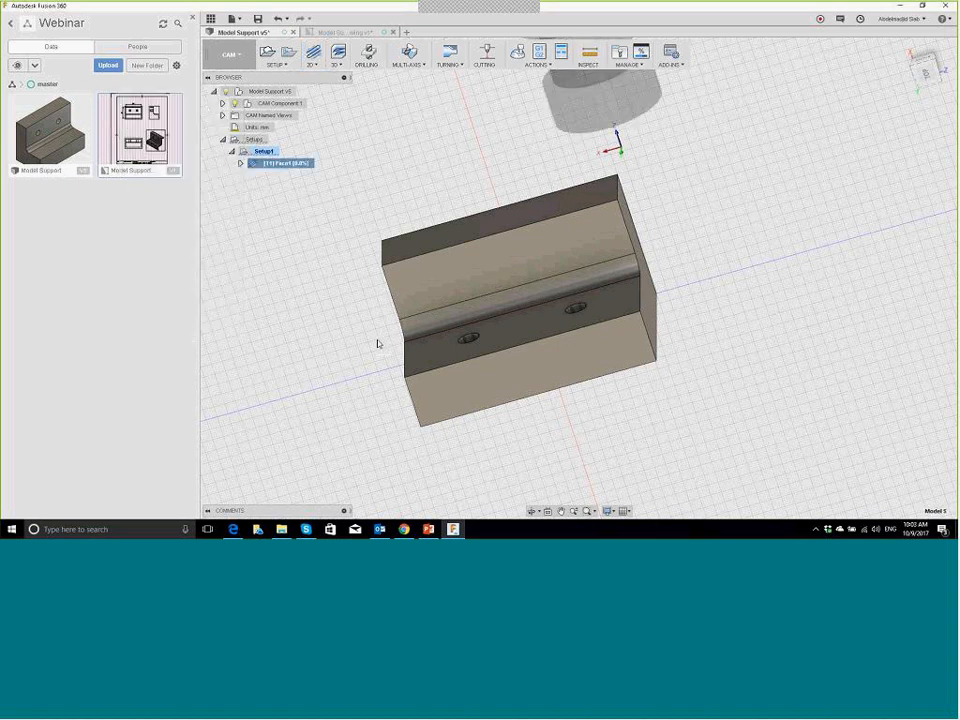
# Step: Orbit around the Face1 passes over the bracket's stock, then return to the home view
pyautogui.keyDown('shift'); pyautogui.moveTo(436, 314); pyautogui.dragTo(534, 315, button='middle'); pyautogui.keyUp('shift')
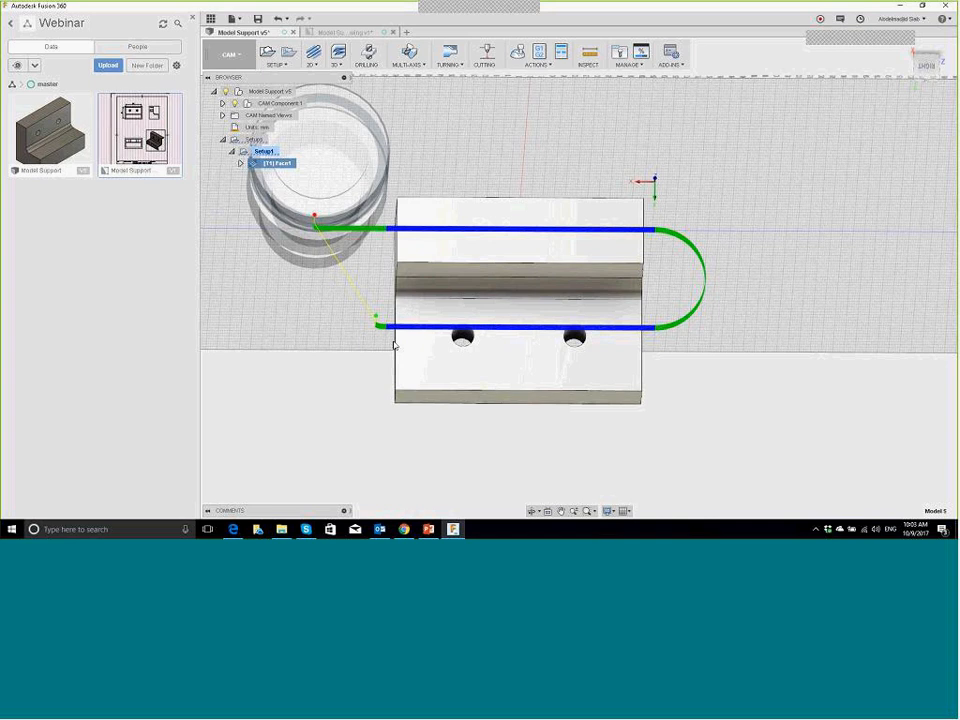
pyautogui.keyDown('shift'); pyautogui.moveTo(394, 345); pyautogui.dragTo(392, 305, button='middle'); pyautogui.keyUp('shift')
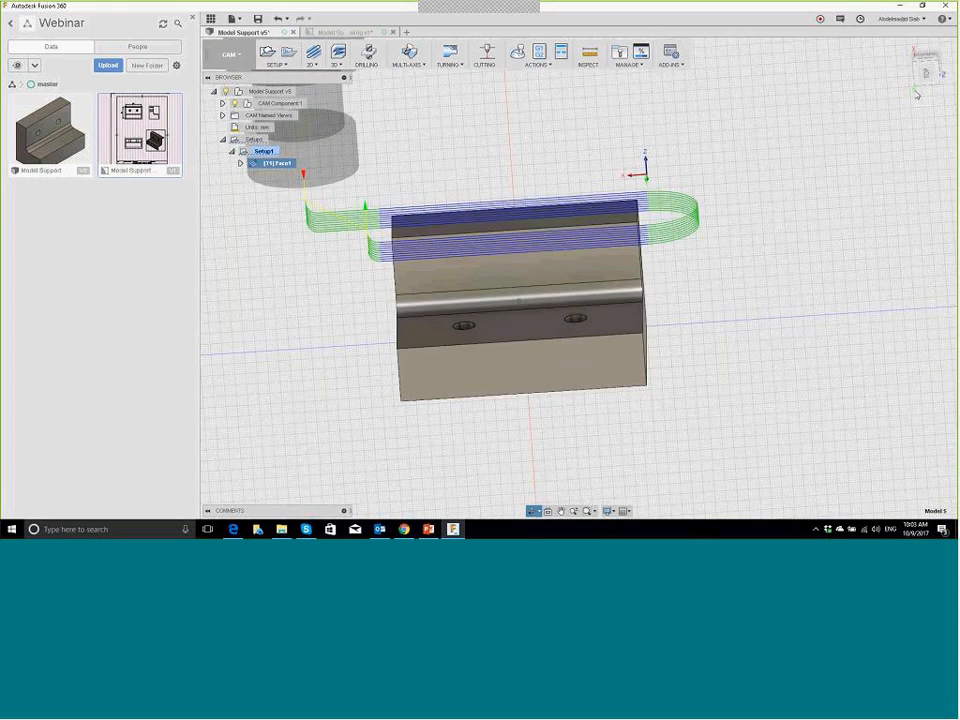
pyautogui.moveTo(917, 94); pyautogui.dragTo(911, 81)
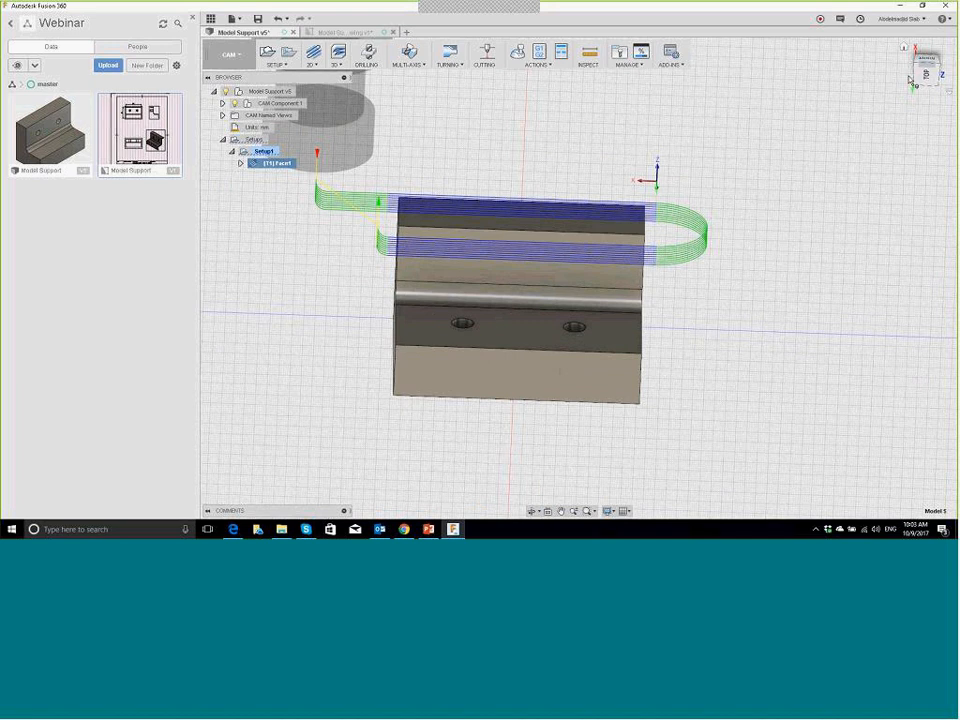
pyautogui.click(911, 81)
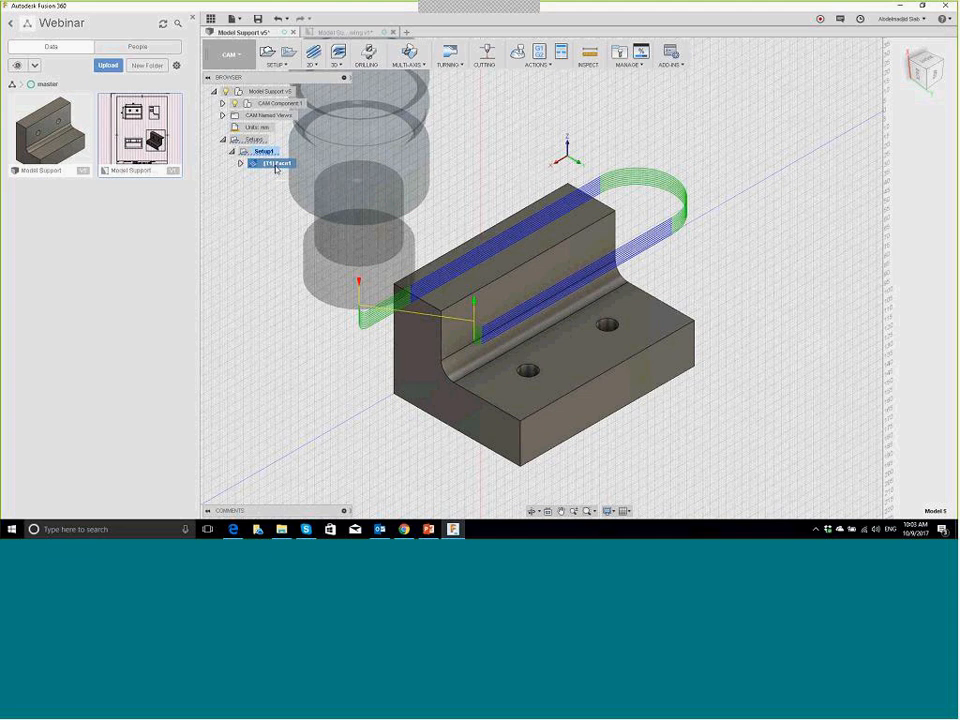
# Step: Simulate Face1 with stock shown and toolpath hidden, and play it
pyautogui.rightClick(276, 167)
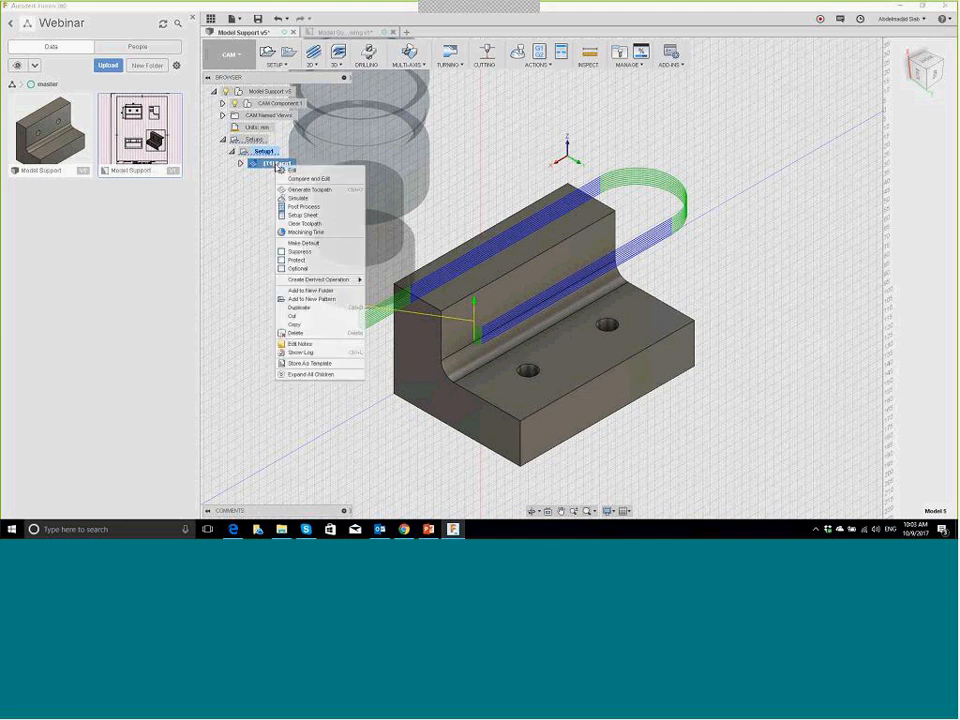
pyautogui.click(293, 199)
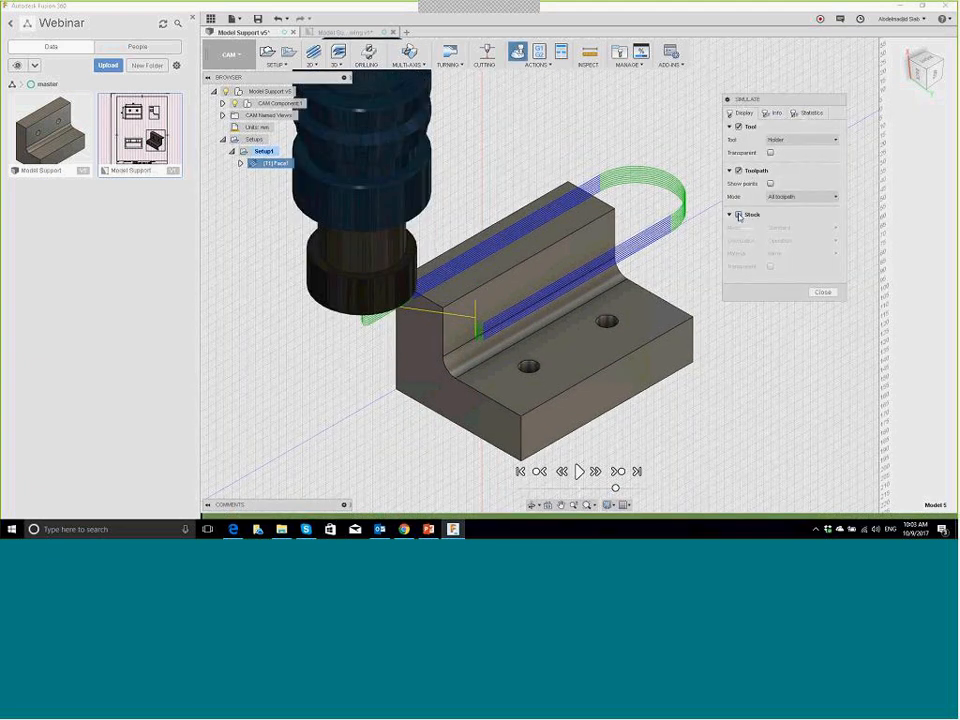
pyautogui.click(739, 215)
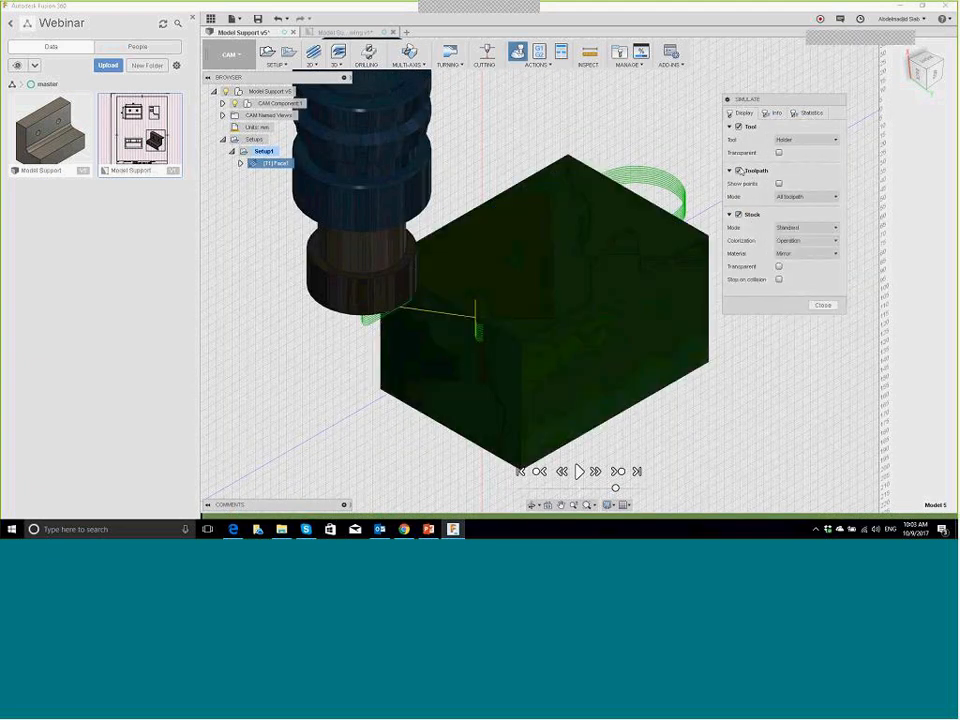
pyautogui.click(740, 172)
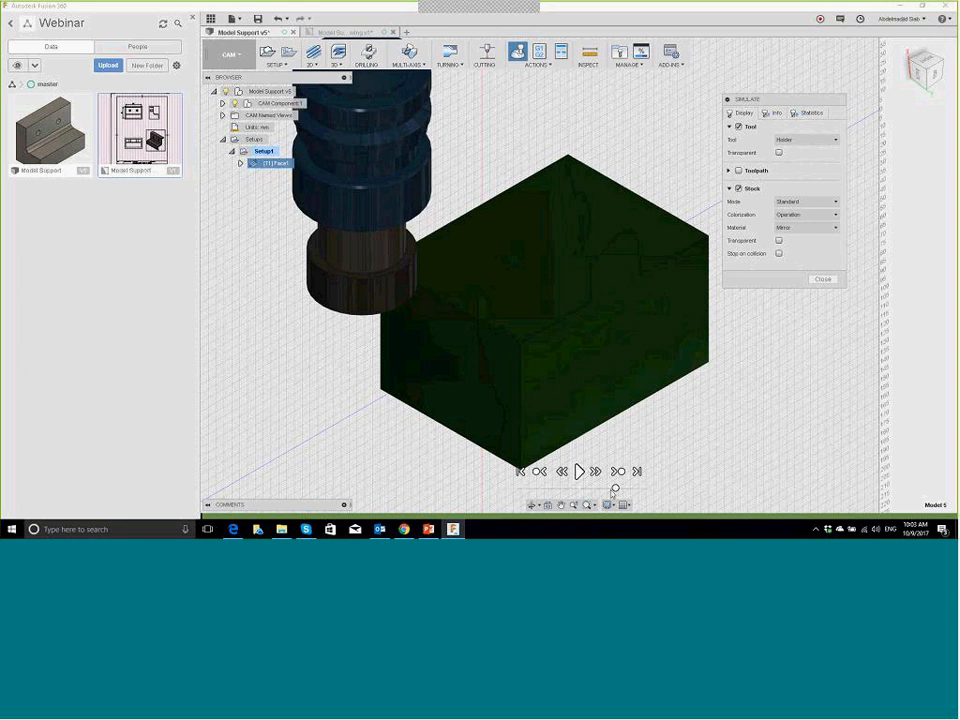
pyautogui.click(579, 471)
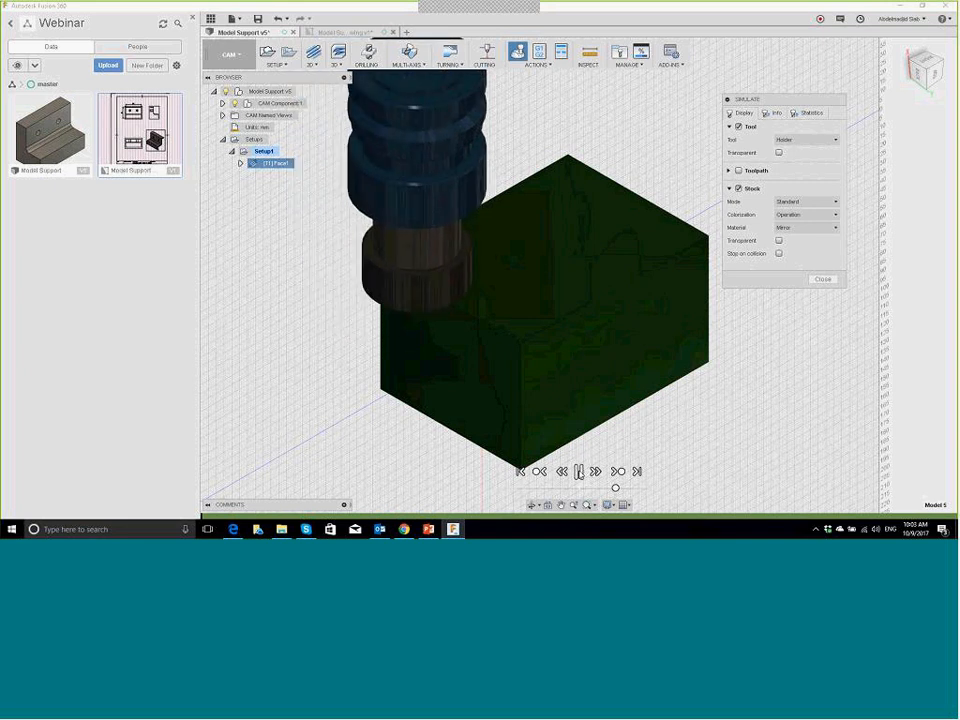
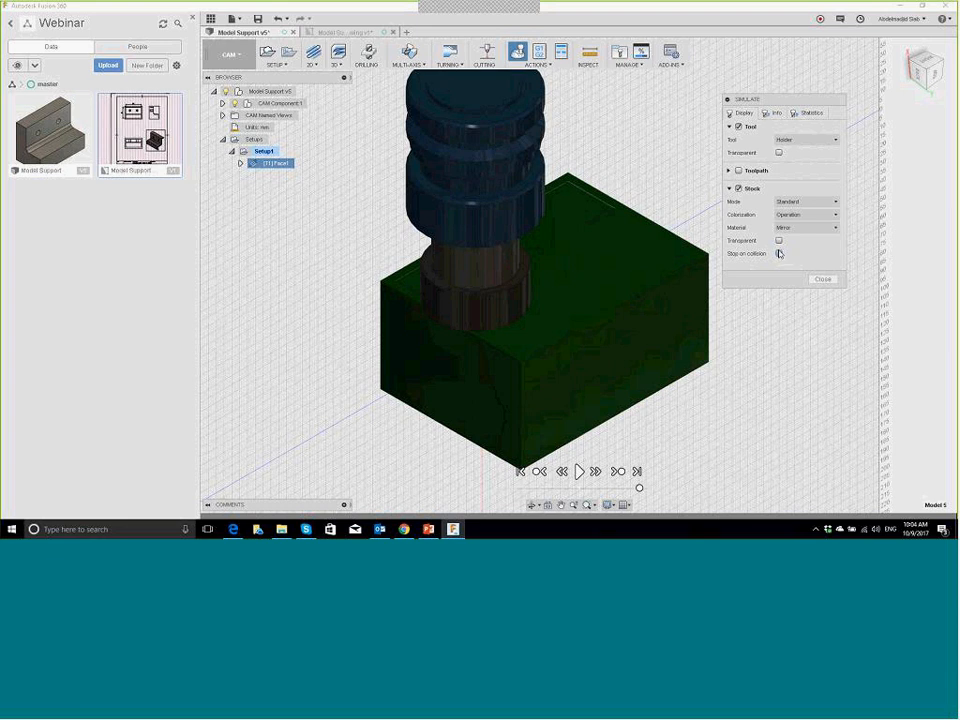
# Step: Close the Face1 simulation and return to the CAM workspace
pyautogui.click(822, 280)
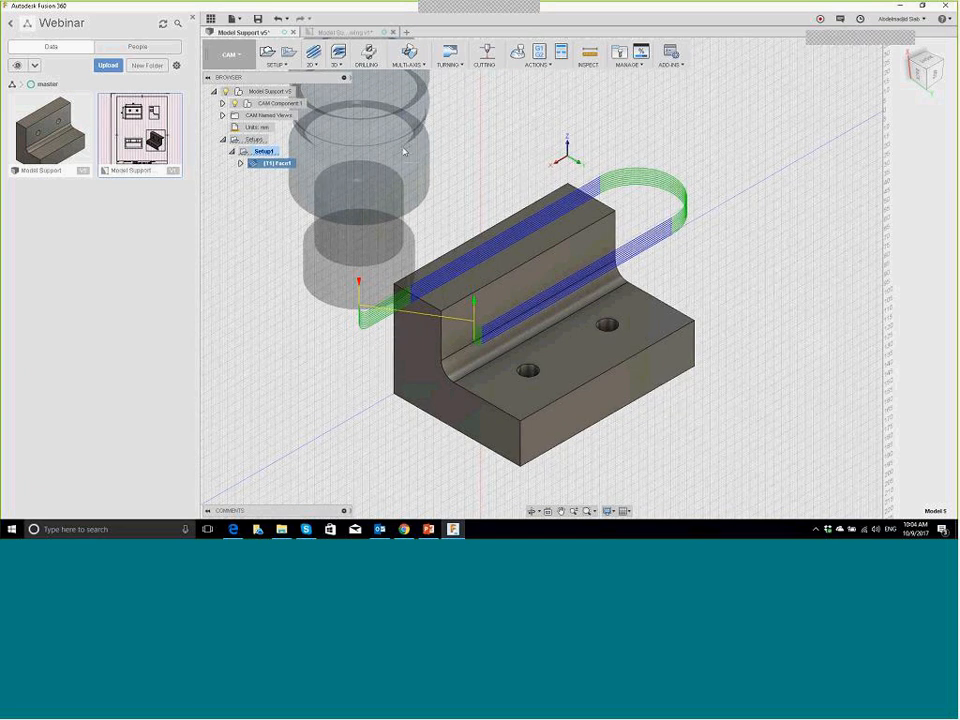
# Step: Start a 2D Contour operation and filter its tool library to contouring tools
pyautogui.click(318, 66)
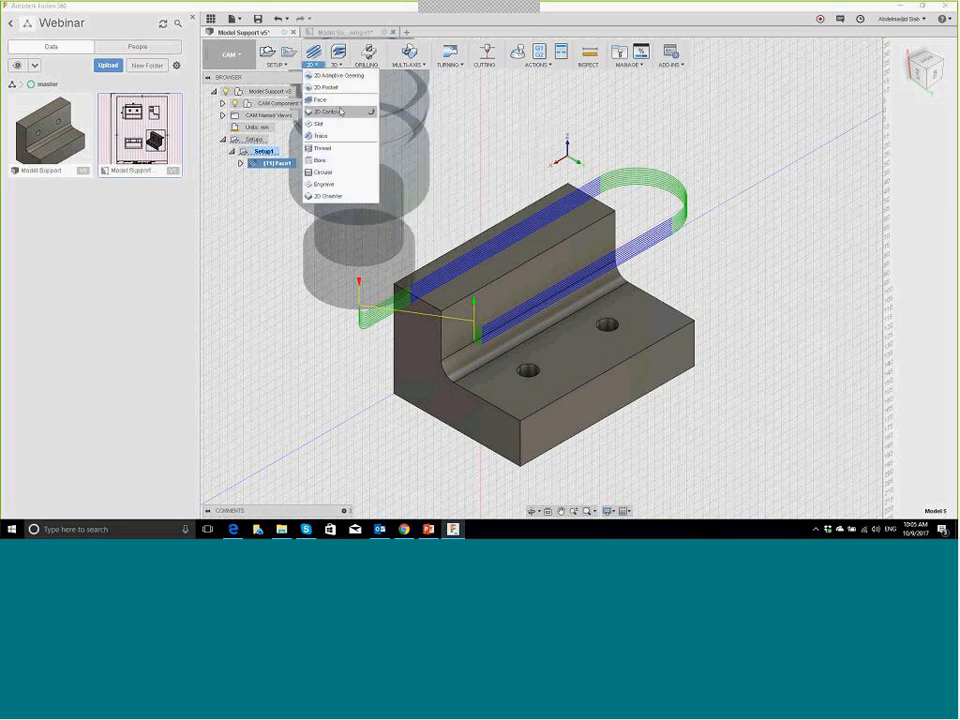
pyautogui.click(340, 112)
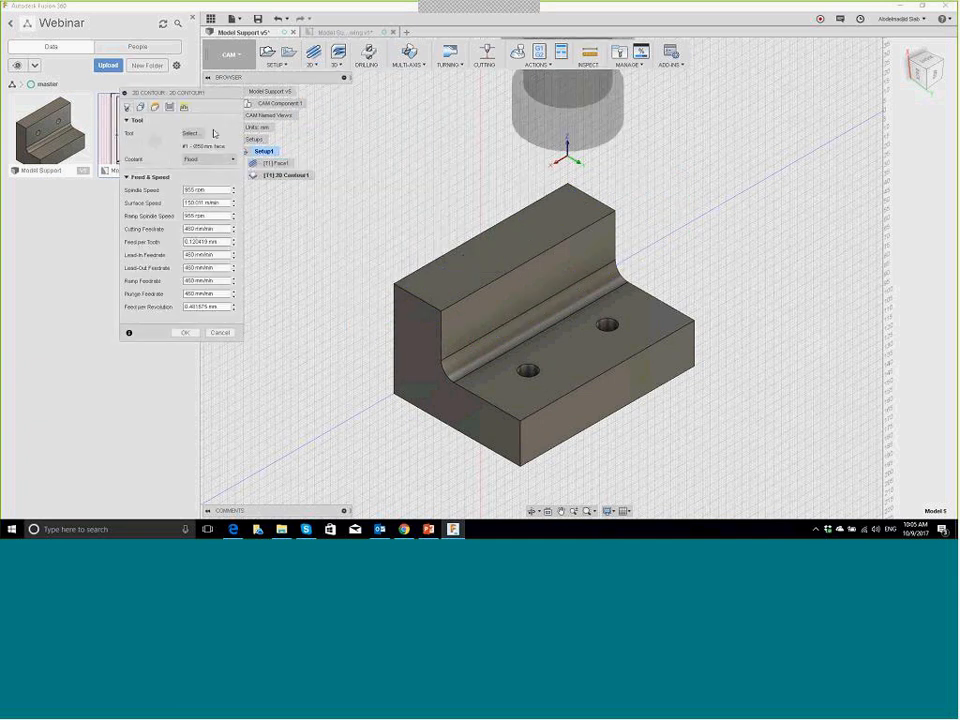
pyautogui.click(200, 134)
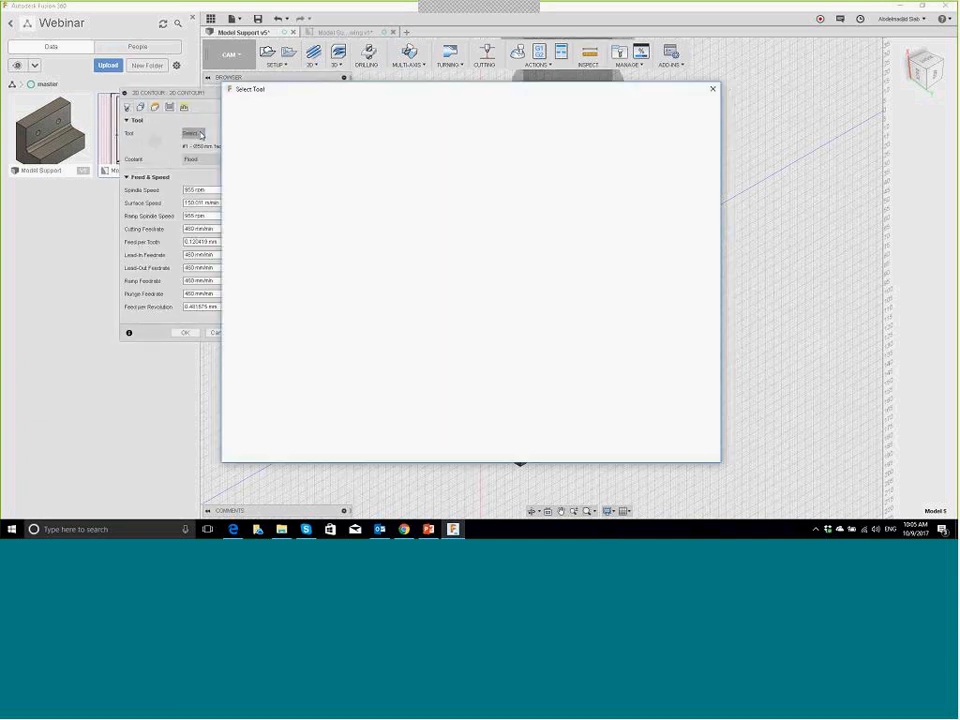
pyautogui.click(265, 112)
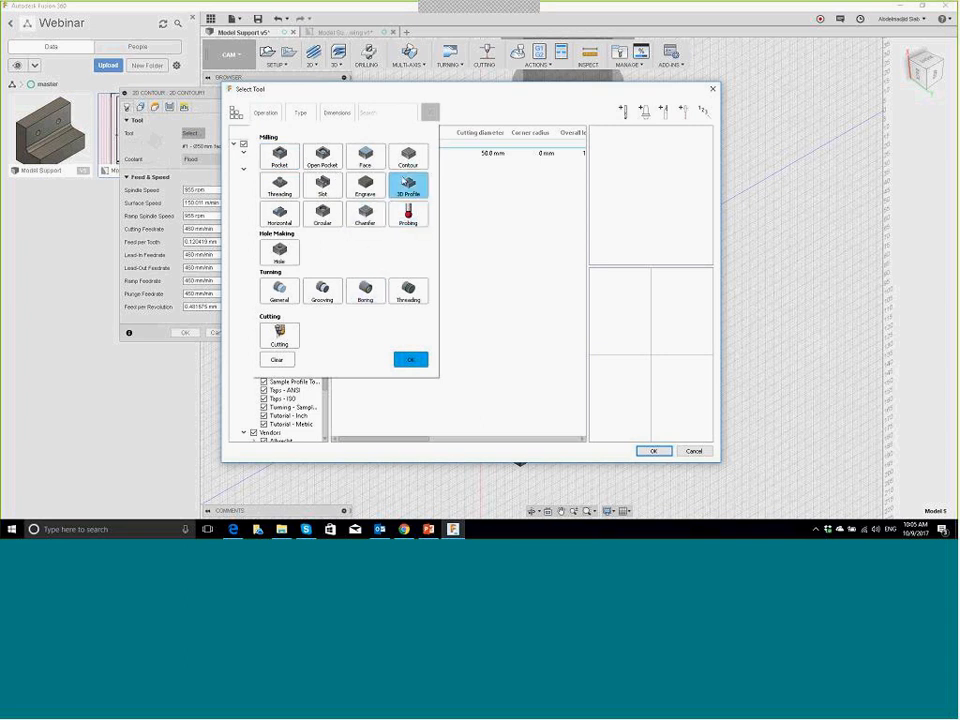
pyautogui.click(408, 157)
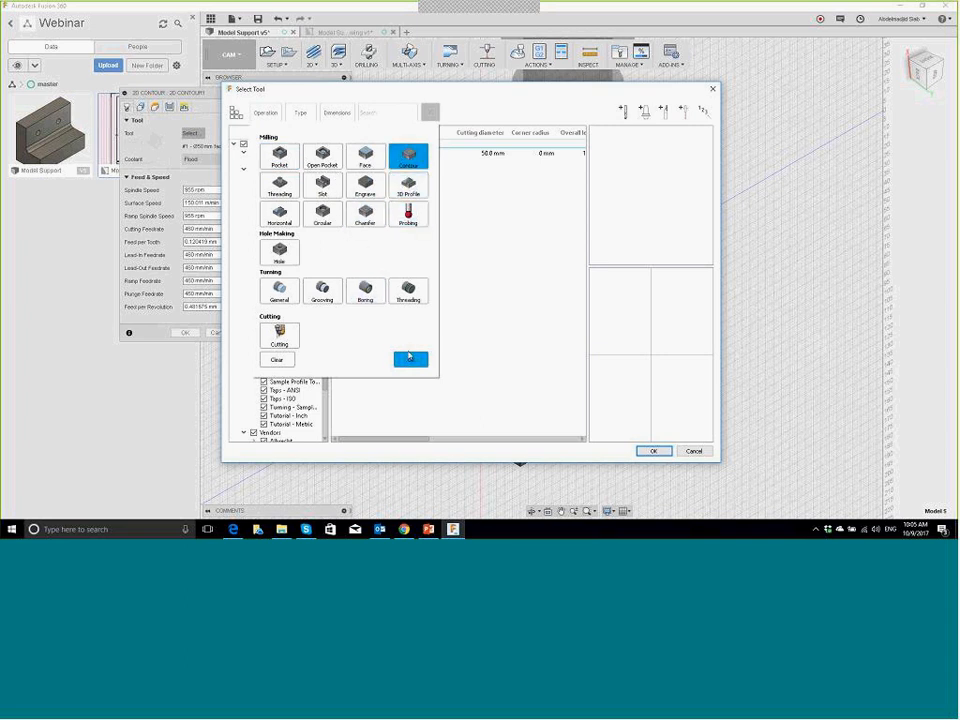
pyautogui.click(410, 359)
# Step: Restrict the tool-type filter to Flat end mills only
pyautogui.click(310, 117)
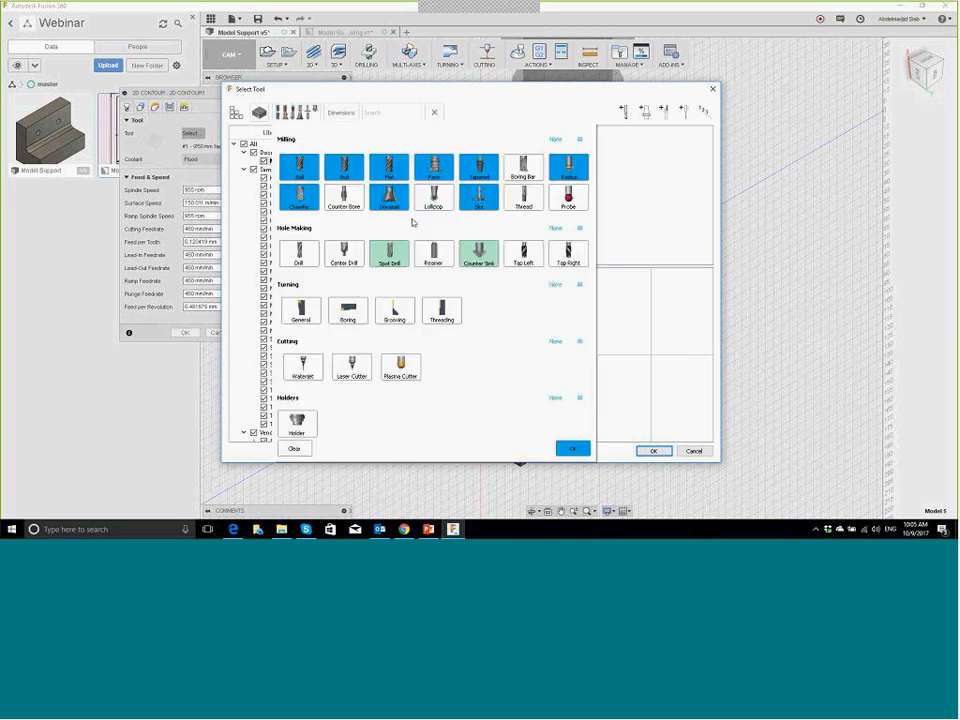
pyautogui.click(298, 163)
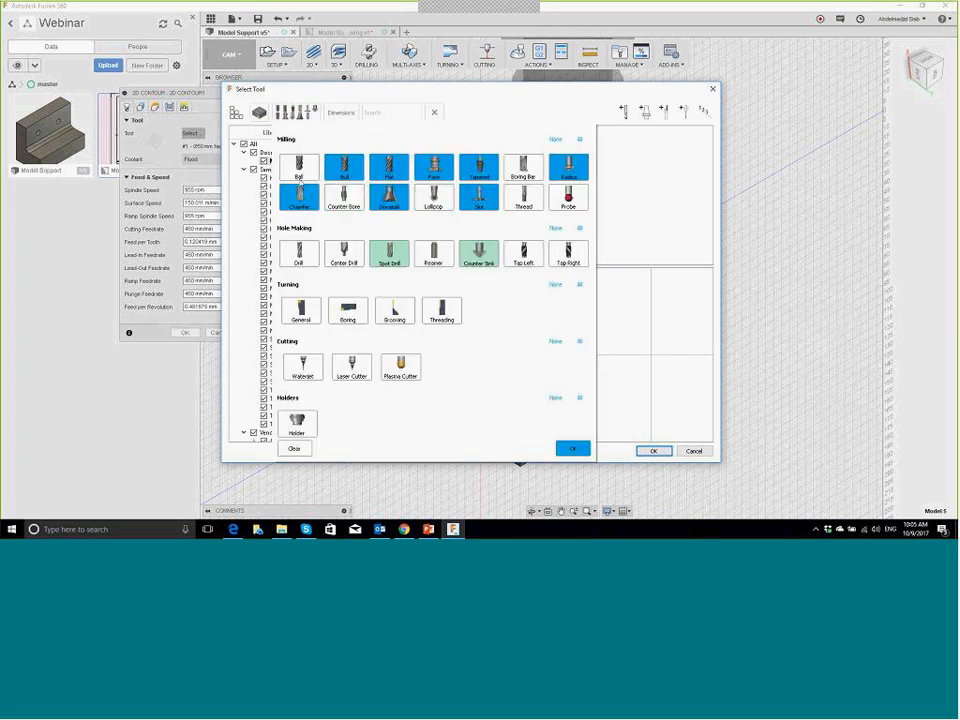
pyautogui.click(302, 196)
pyautogui.click(385, 194)
pyautogui.click(350, 168)
pyautogui.click(434, 168)
pyautogui.click(486, 172)
pyautogui.click(479, 196)
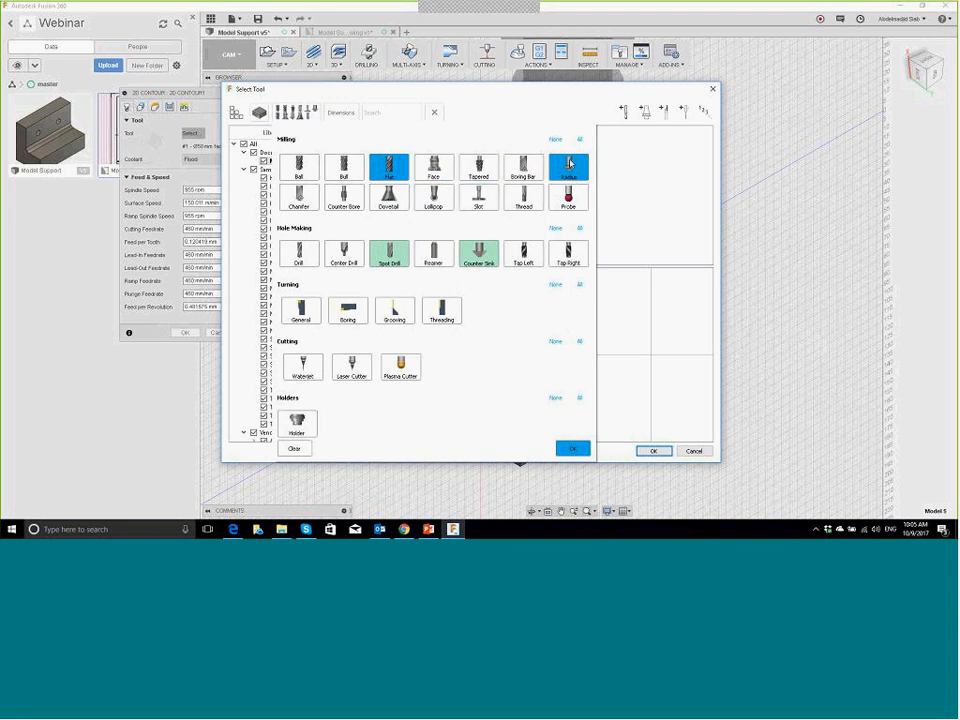
pyautogui.click(568, 168)
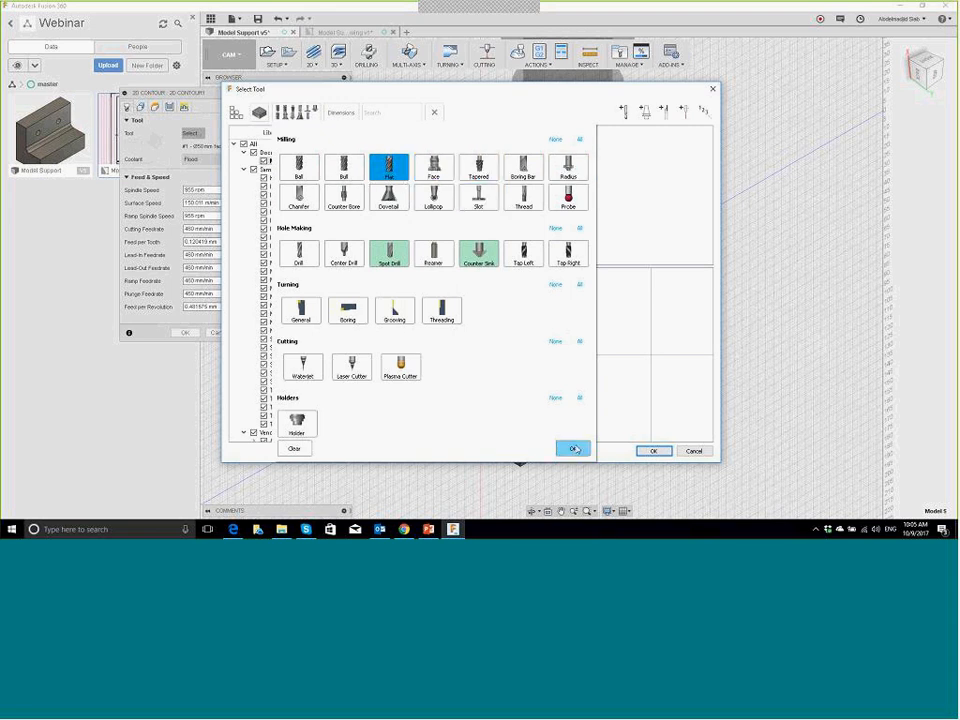
pyautogui.click(478, 254)
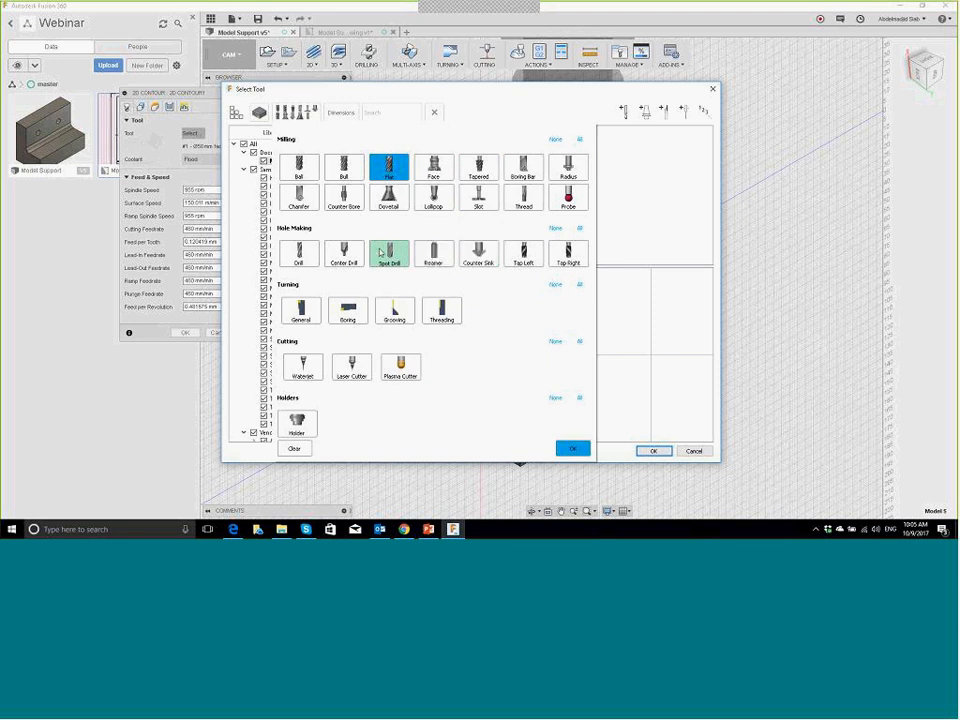
pyautogui.click(389, 255)
pyautogui.click(572, 448)
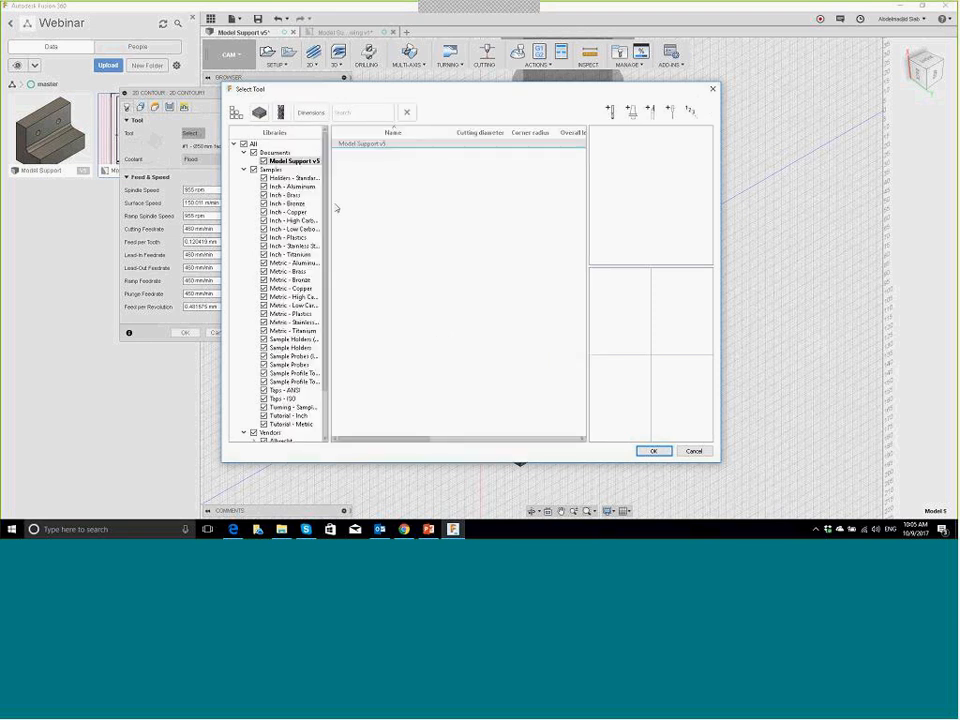
# Step: Assign the 5 - Ø4mm flat mill from the Tutorial - Metric library to the contour
pyautogui.click(290, 424)
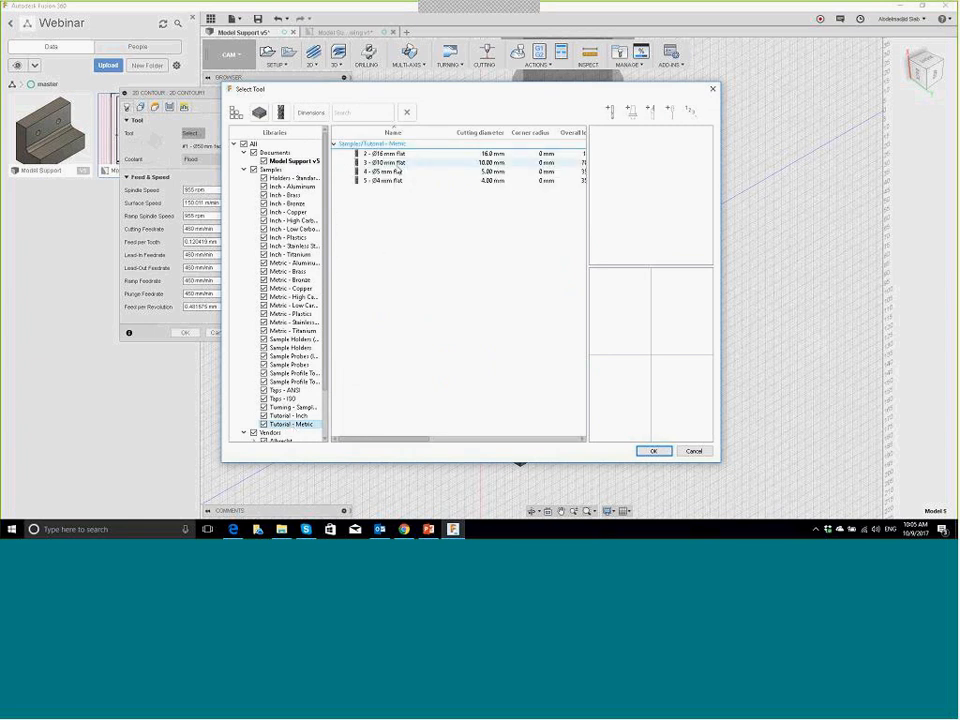
pyautogui.click(408, 163)
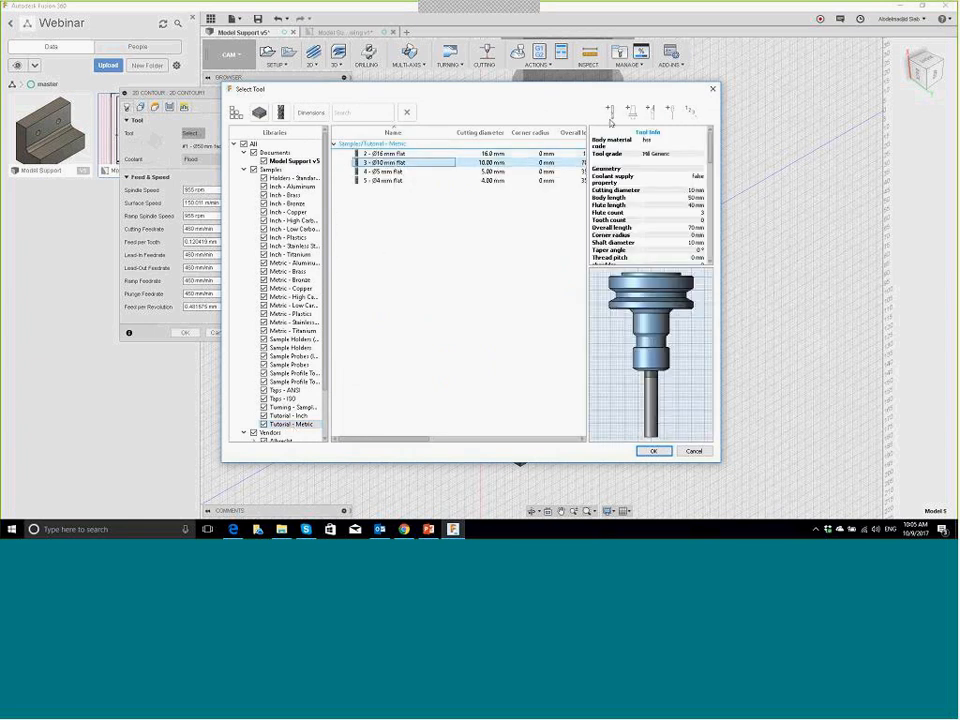
pyautogui.click(489, 224)
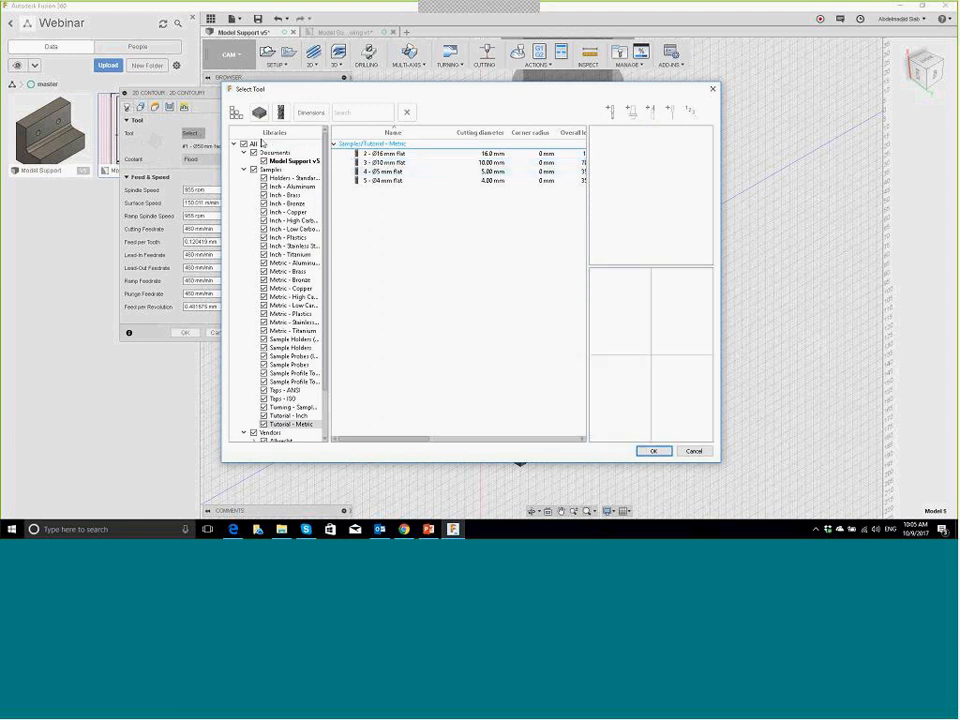
pyautogui.click(382, 183)
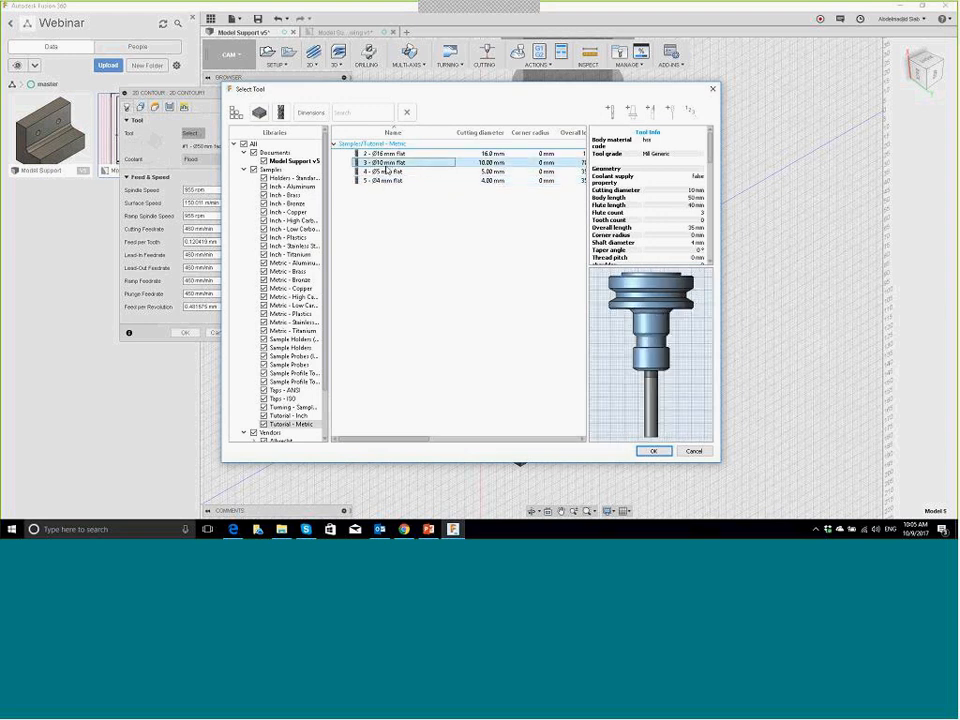
pyautogui.click(652, 452)
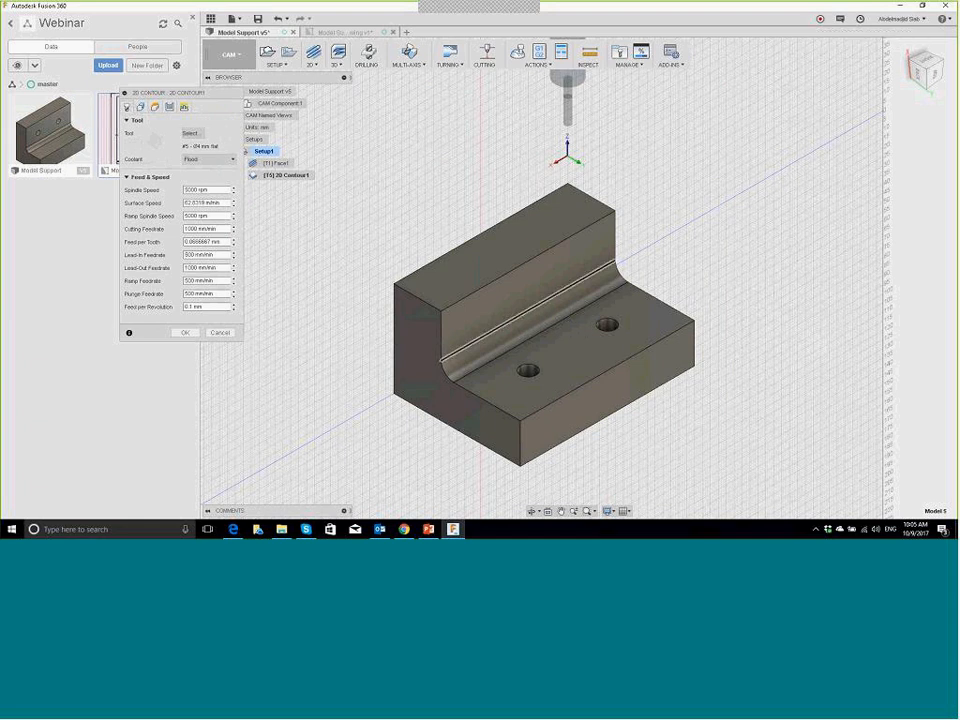
# Step: Chain-select the part's bottom edge outline as the 2D contour geometry
pyautogui.moveTo(606, 266); pyautogui.dragTo(138, 122, button='middle')
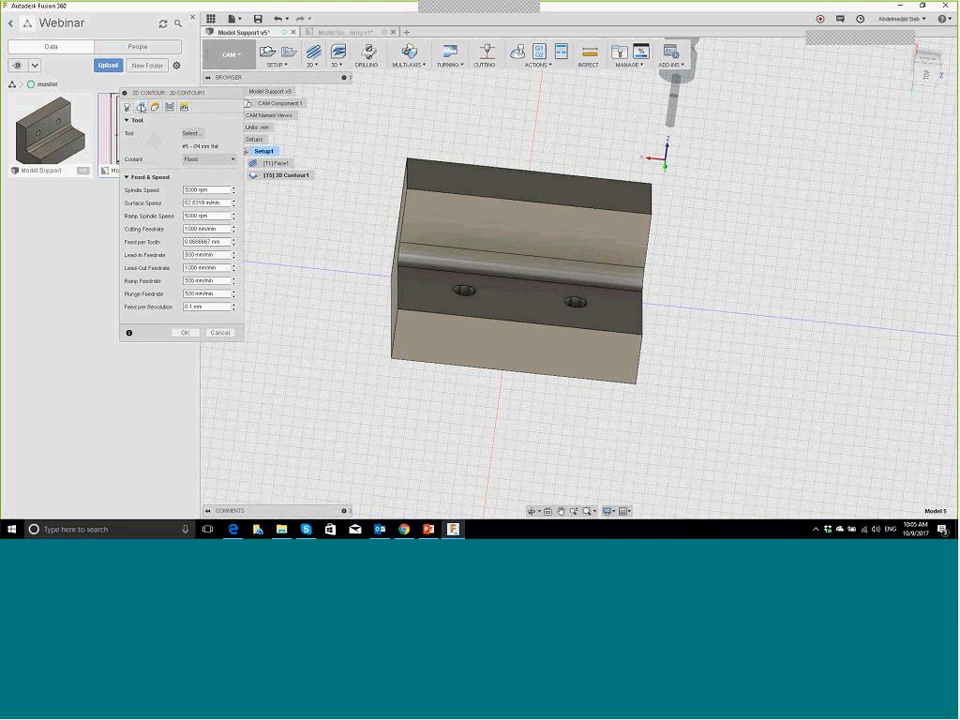
pyautogui.click(141, 106)
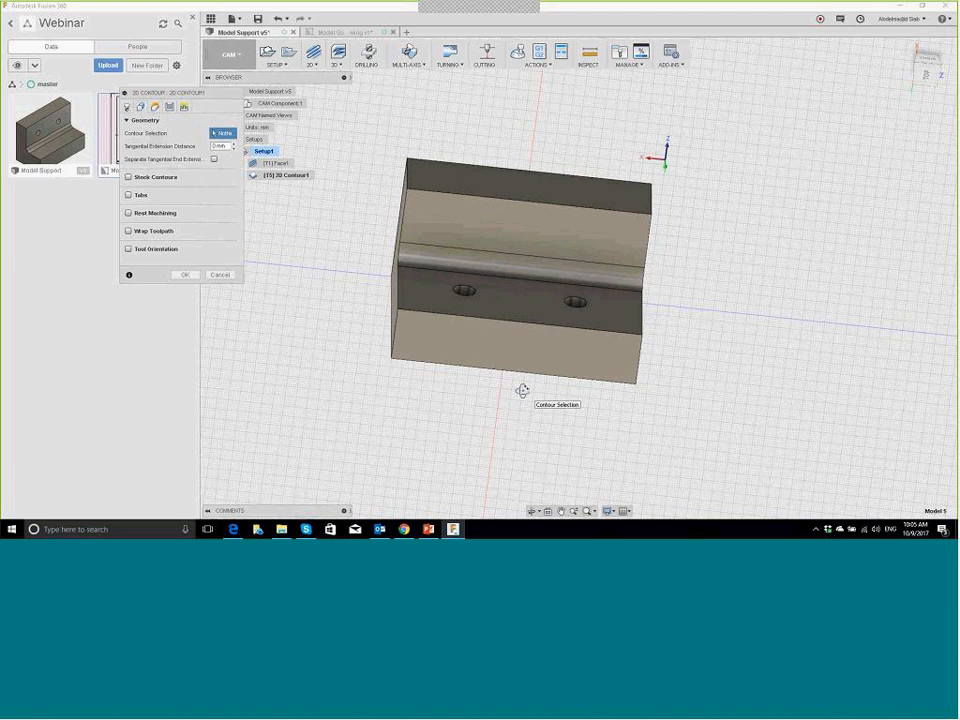
pyautogui.keyDown('shift'); pyautogui.moveTo(522, 390); pyautogui.dragTo(560, 310, button='middle'); pyautogui.keyUp('shift')
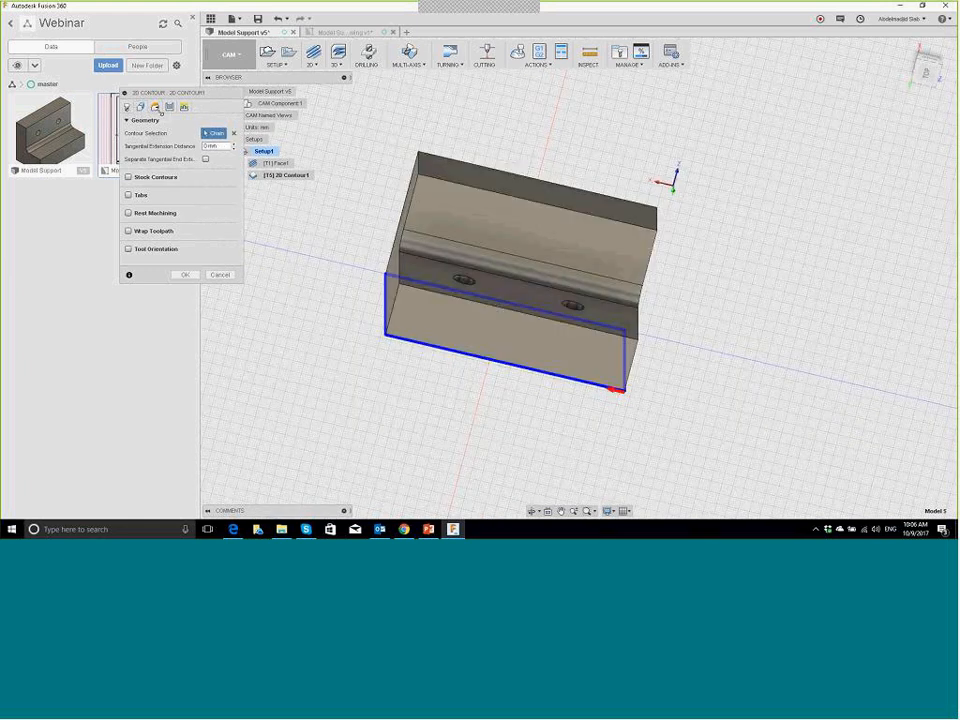
pyautogui.click(156, 107)
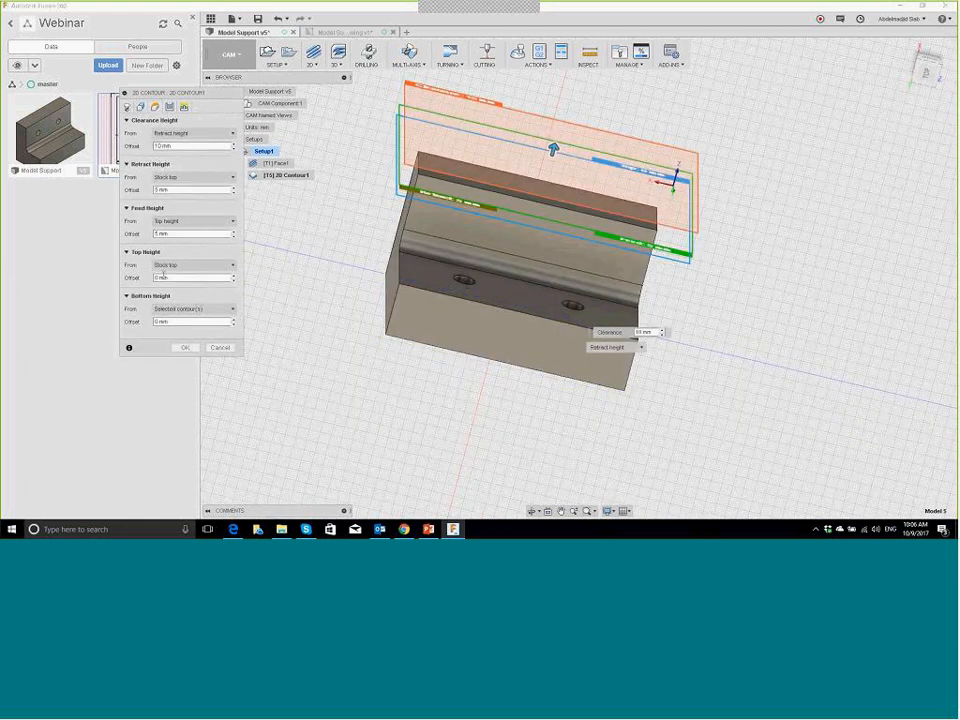
# Step: Set the contour's bottom height to Stock bottom at 0 mm offset
pyautogui.click(233, 310)
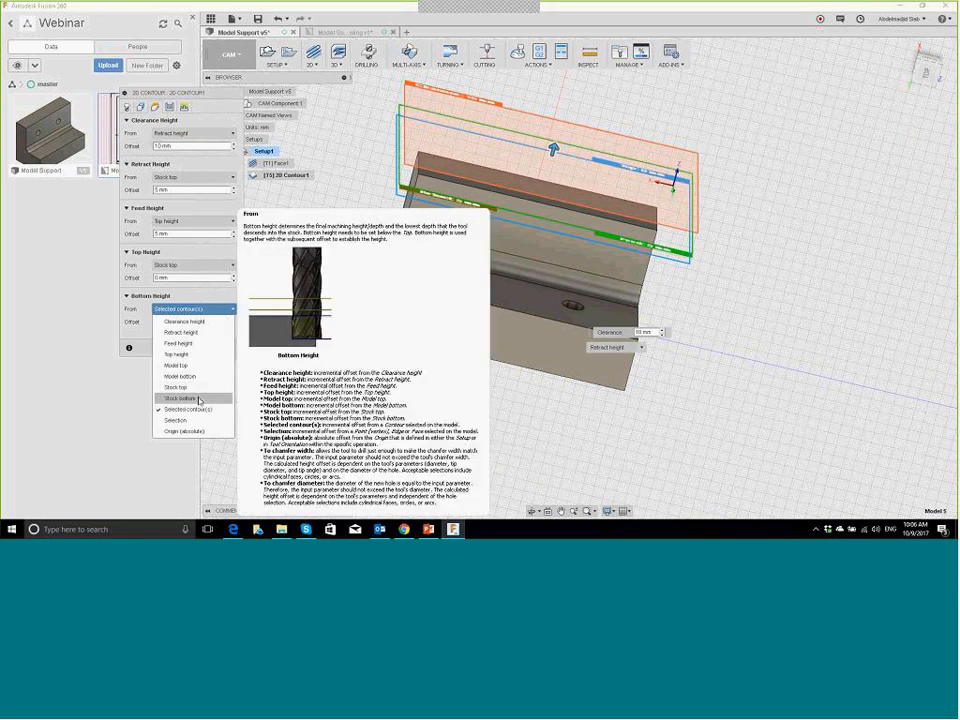
pyautogui.click(193, 398)
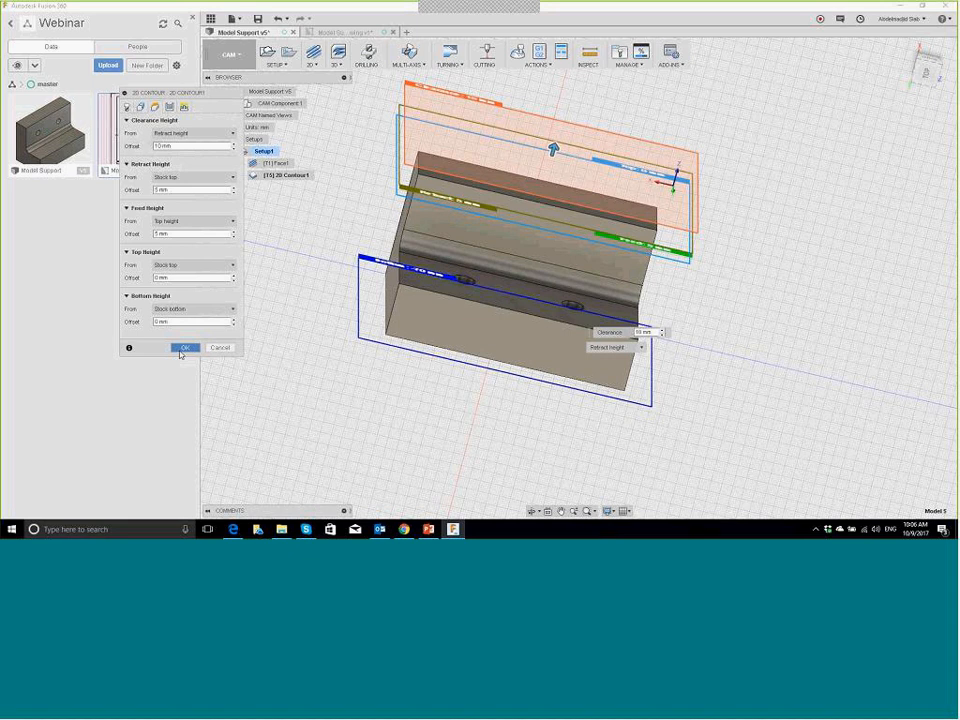
pyautogui.click(169, 106)
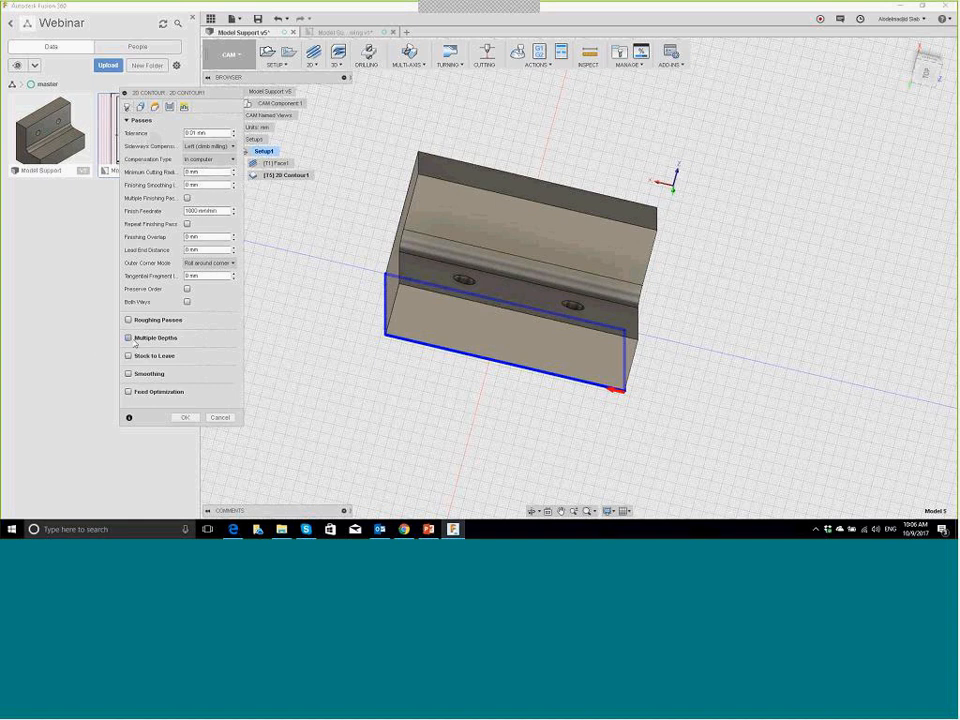
# Step: Enable multiple depths with maximum roughing stepdown 2 and generate 2D Contour1
pyautogui.click(129, 338)
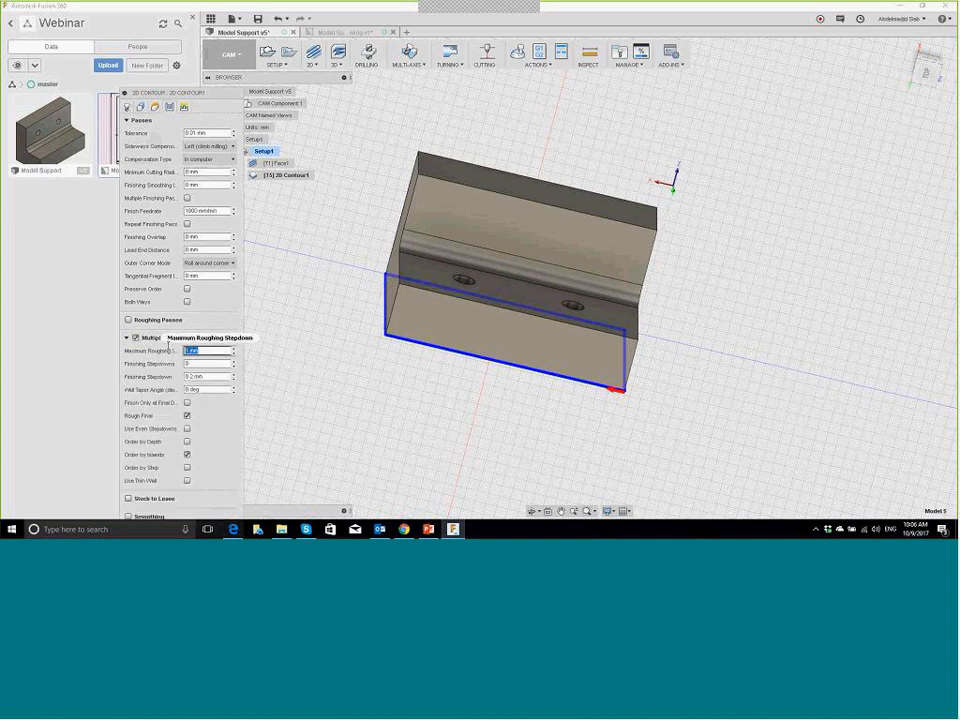
pyautogui.write('2')
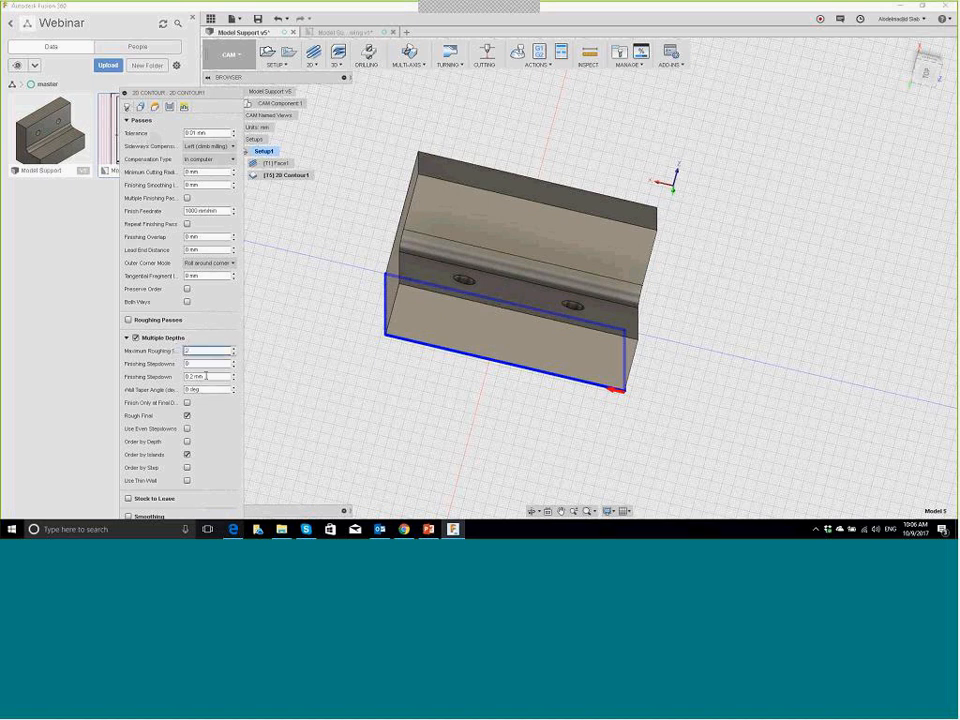
pyautogui.moveTo(158, 92); pyautogui.dragTo(180, 30)
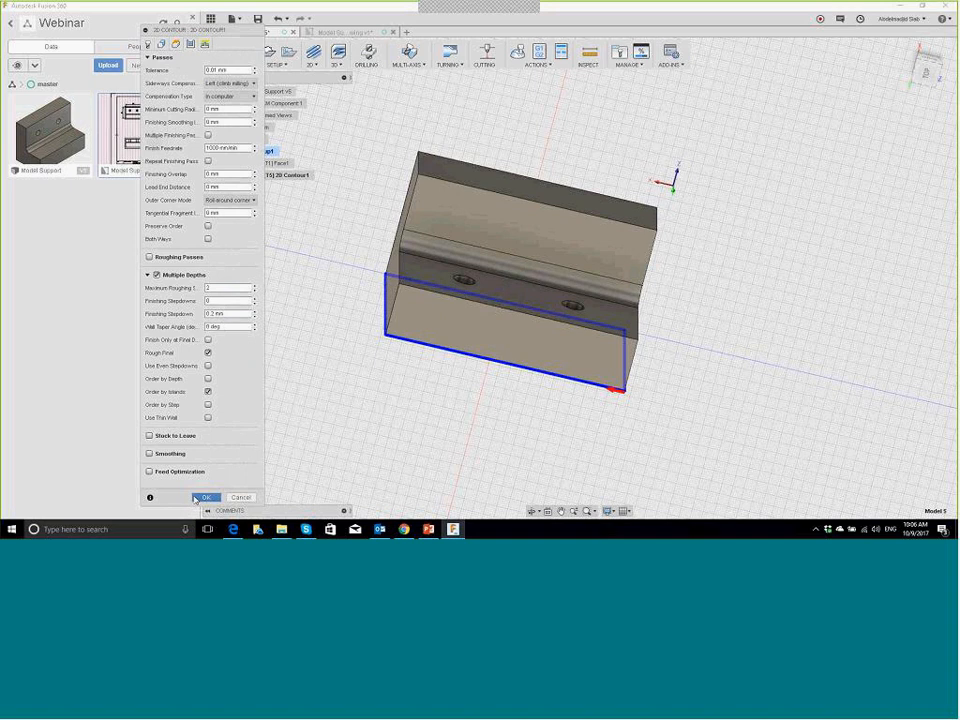
pyautogui.click(204, 497)
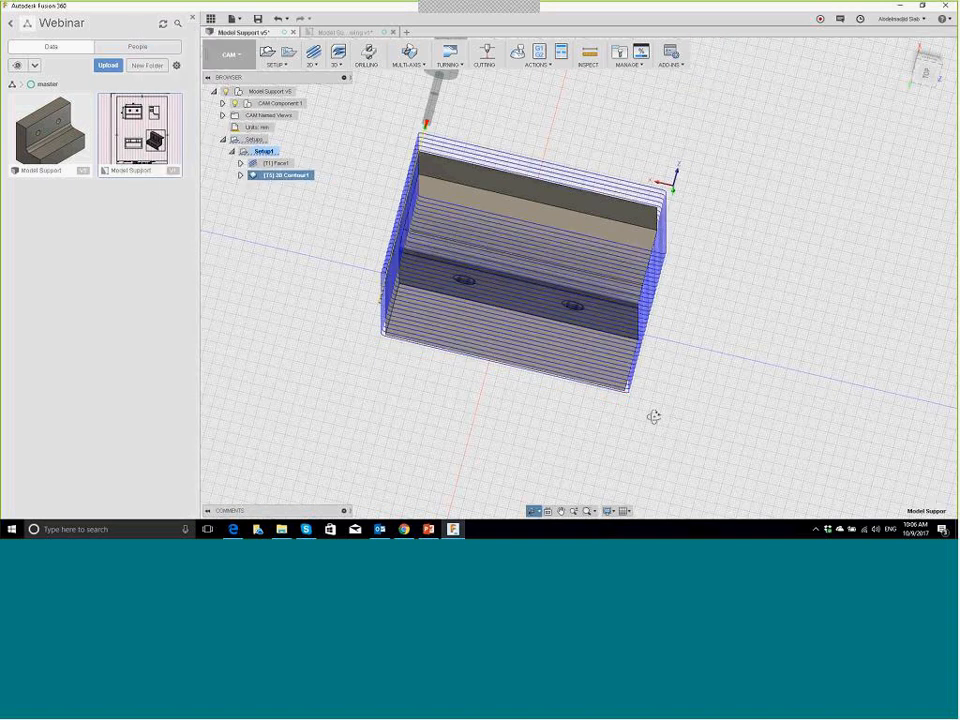
pyautogui.keyDown('shift'); pyautogui.moveTo(653, 416); pyautogui.dragTo(641, 419, button='middle'); pyautogui.keyUp('shift')
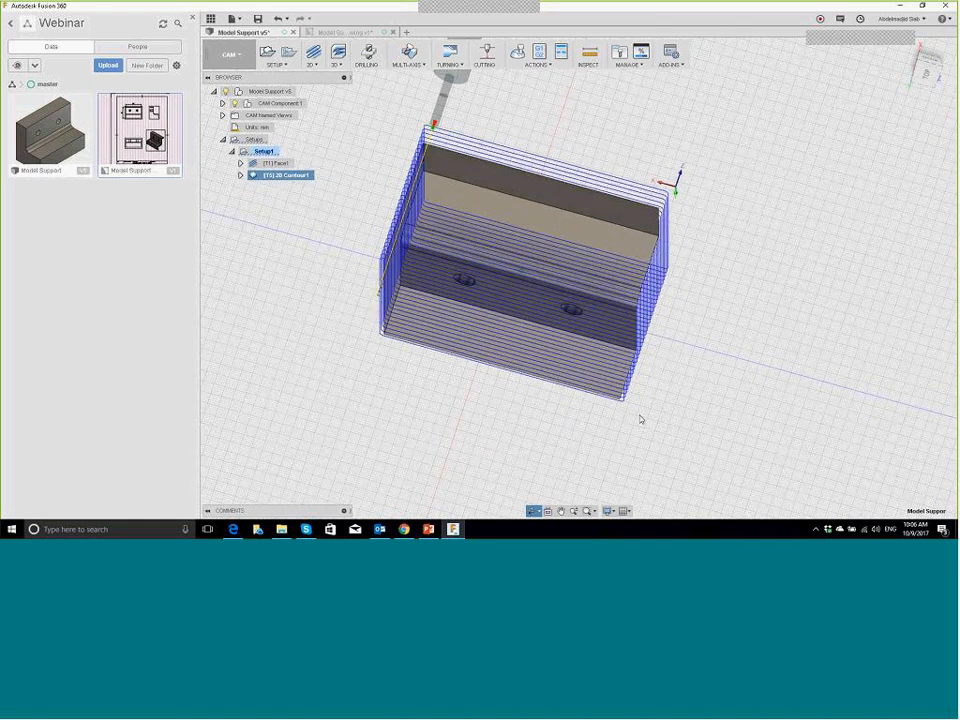
# Step: Simulate all of Setup1's toolpaths and adjust the playback speed
pyautogui.click(260, 151)
pyautogui.rightClick(260, 151)
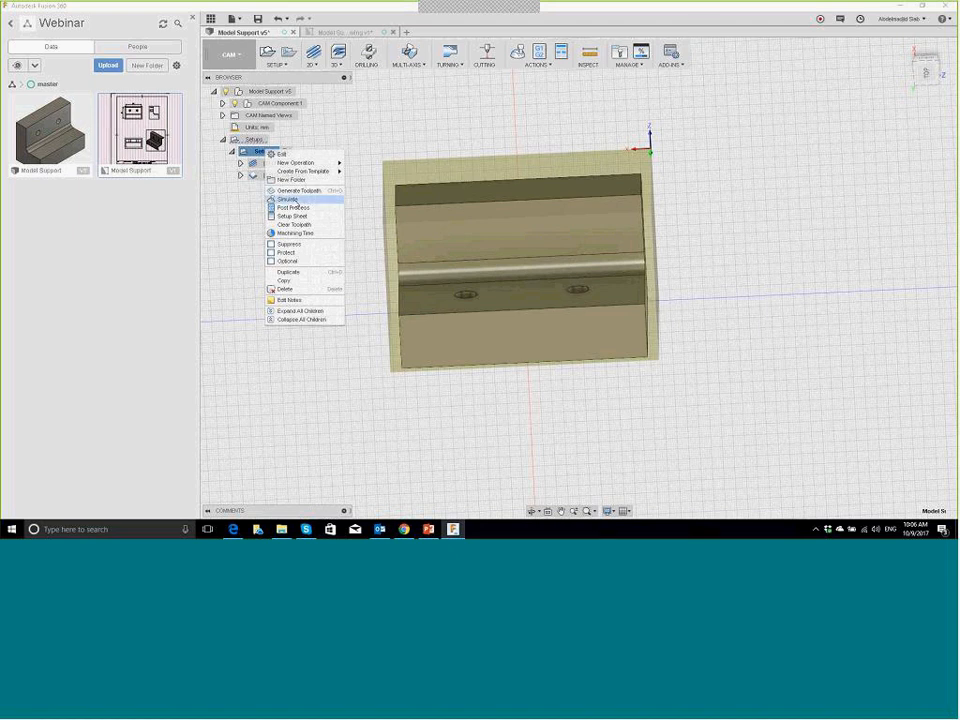
pyautogui.click(290, 199)
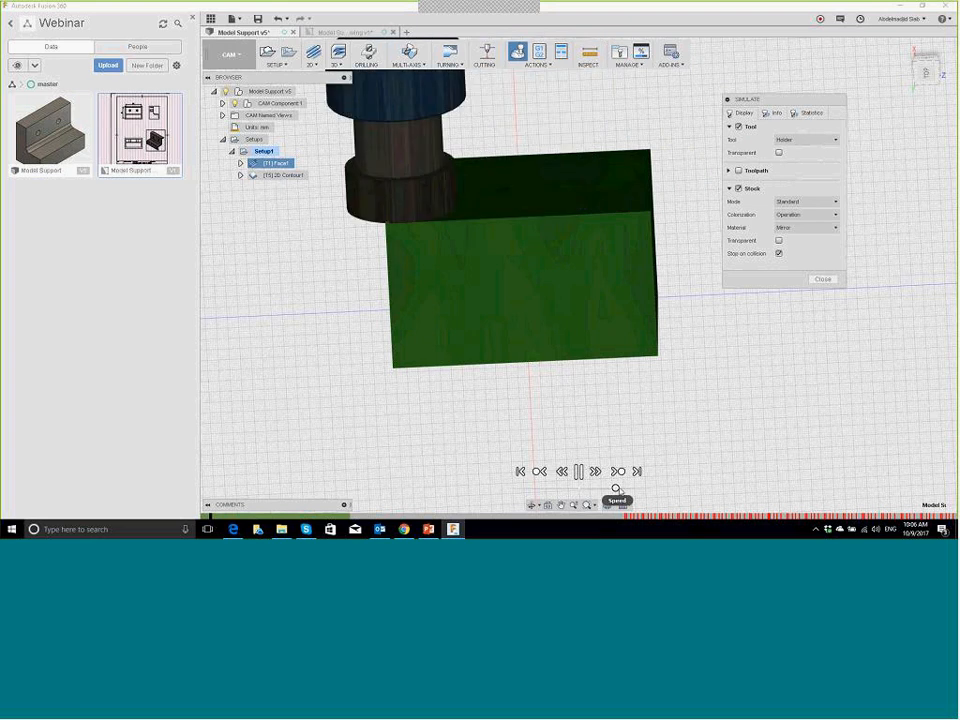
pyautogui.moveTo(624, 491); pyautogui.dragTo(628, 493)
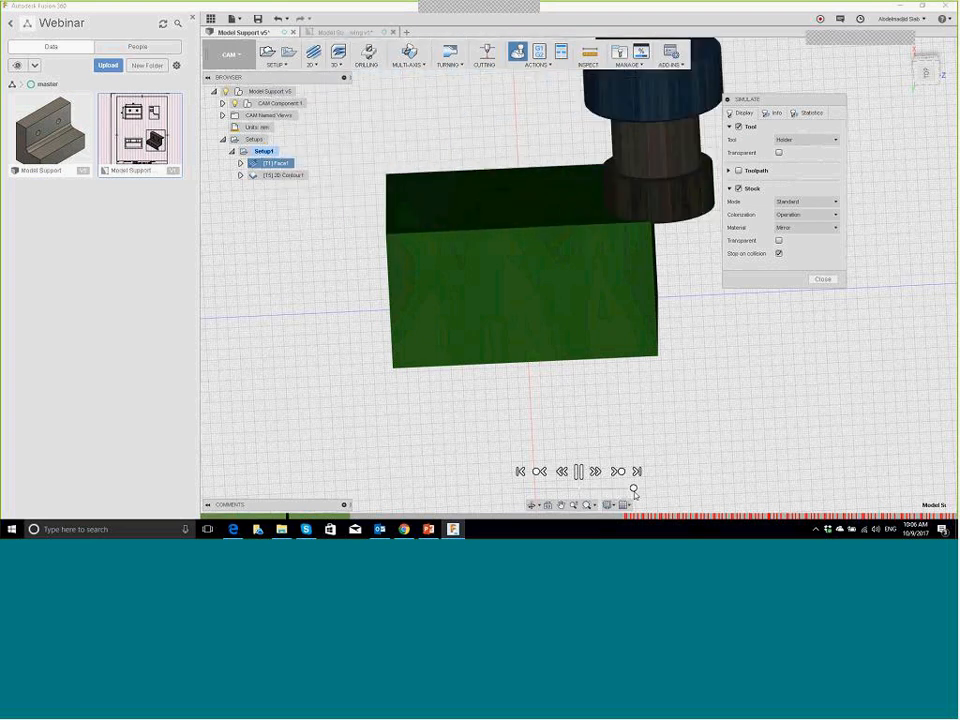
pyautogui.moveTo(634, 493)
pyautogui.mouseDown()
pyautogui.moveTo(609, 494)
pyautogui.moveTo(641, 496)
pyautogui.mouseUp()
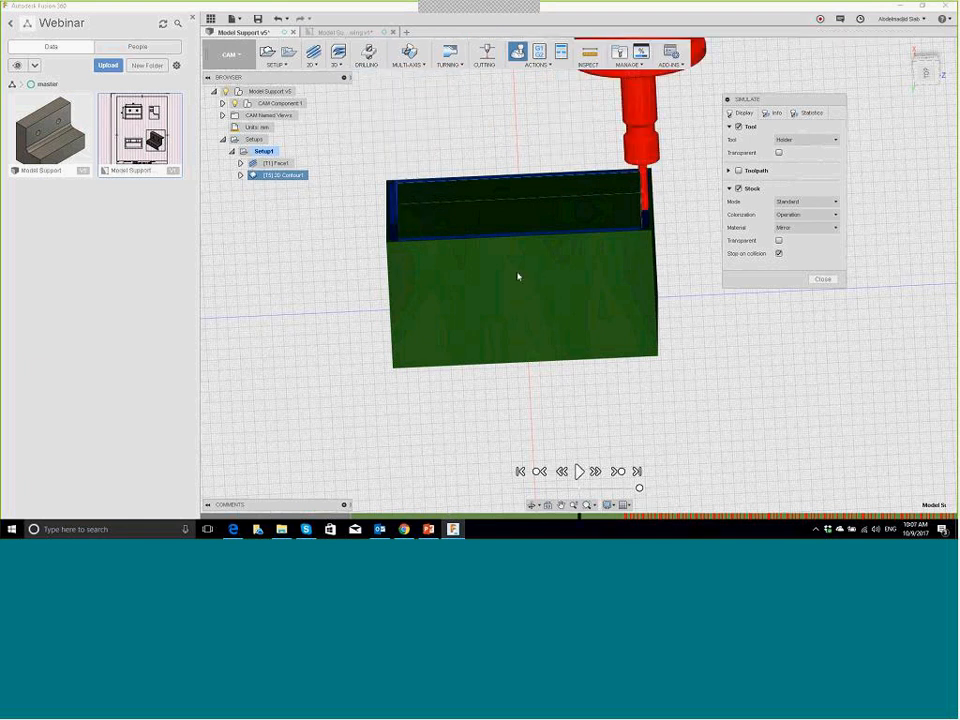
# Step: Watch the stock being faced and contoured from several angles
pyautogui.keyDown('shift'); pyautogui.moveTo(518, 276); pyautogui.dragTo(626, 183, button='middle'); pyautogui.keyUp('shift')
pyautogui.scroll(5, 625, 183)
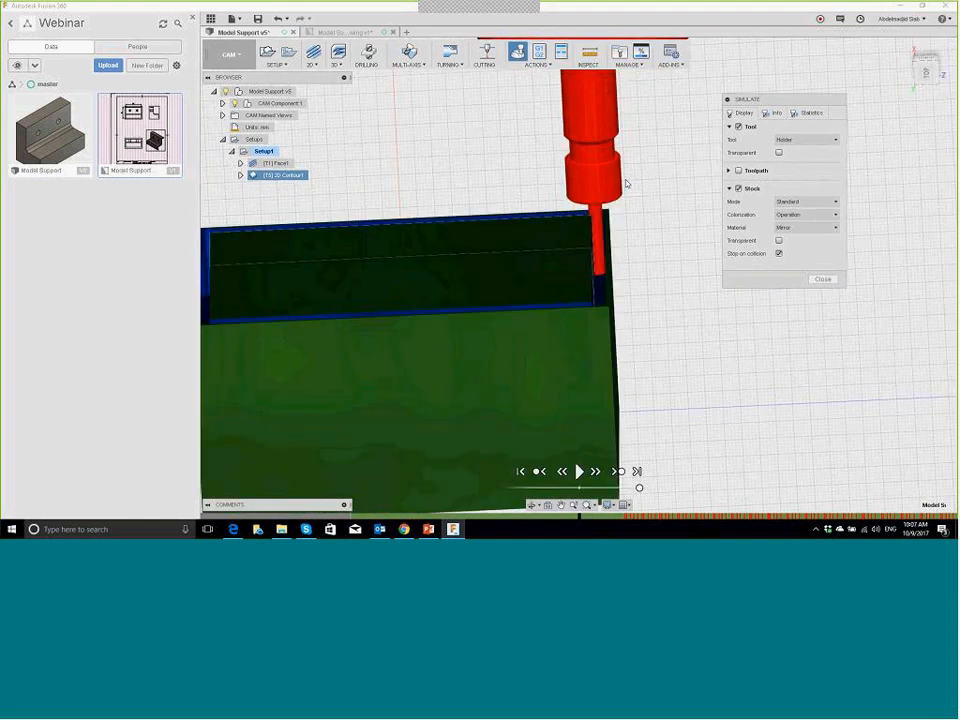
pyautogui.keyDown('shift'); pyautogui.moveTo(611, 244); pyautogui.dragTo(570, 186, button='middle'); pyautogui.keyUp('shift')
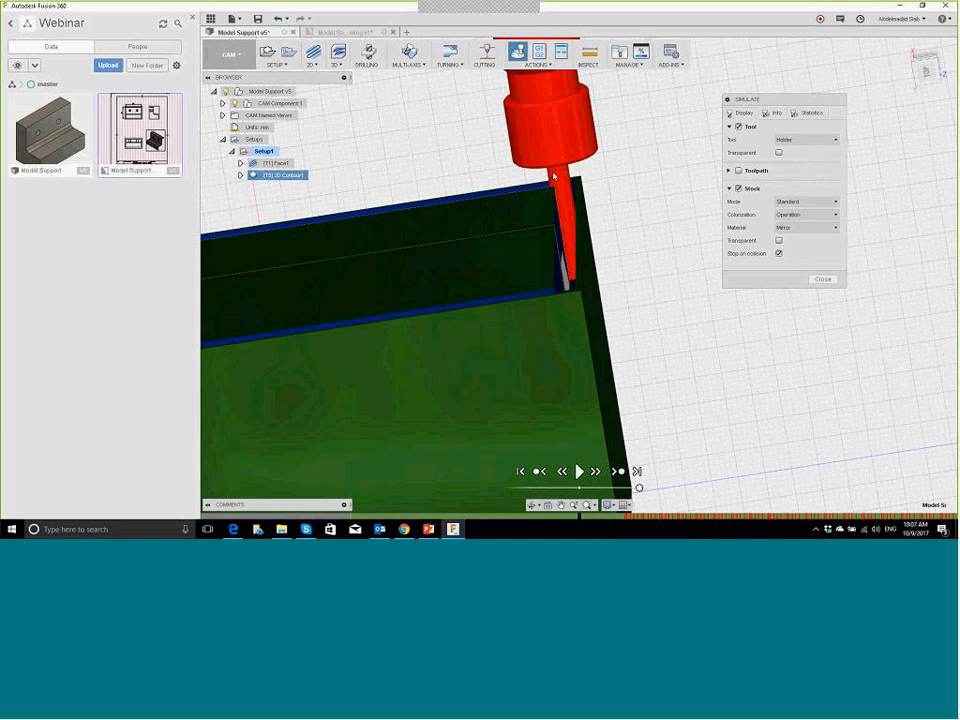
pyautogui.moveTo(563, 184)
pyautogui.keyDown('shift'); pyautogui.mouseDown(button='middle')
pyautogui.moveTo(548, 172)
pyautogui.moveTo(565, 170)
pyautogui.mouseUp(button='middle'); pyautogui.keyUp('shift')
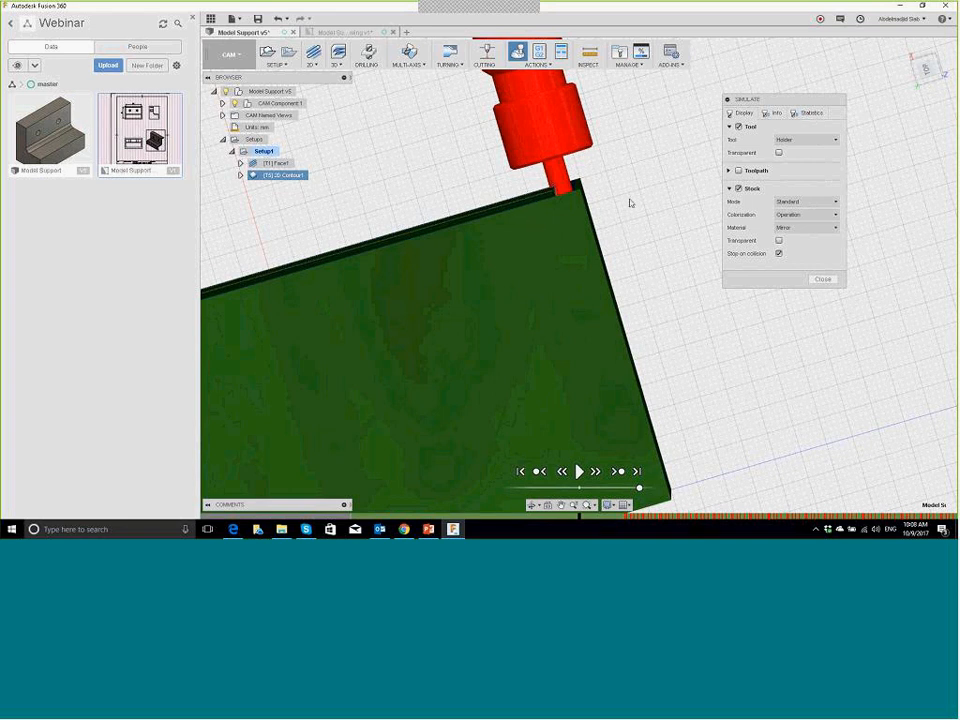
pyautogui.moveTo(623, 168)
pyautogui.keyDown('shift'); pyautogui.mouseDown(button='middle')
pyautogui.moveTo(636, 191)
pyautogui.moveTo(614, 185)
pyautogui.mouseUp(button='middle'); pyautogui.keyUp('shift')
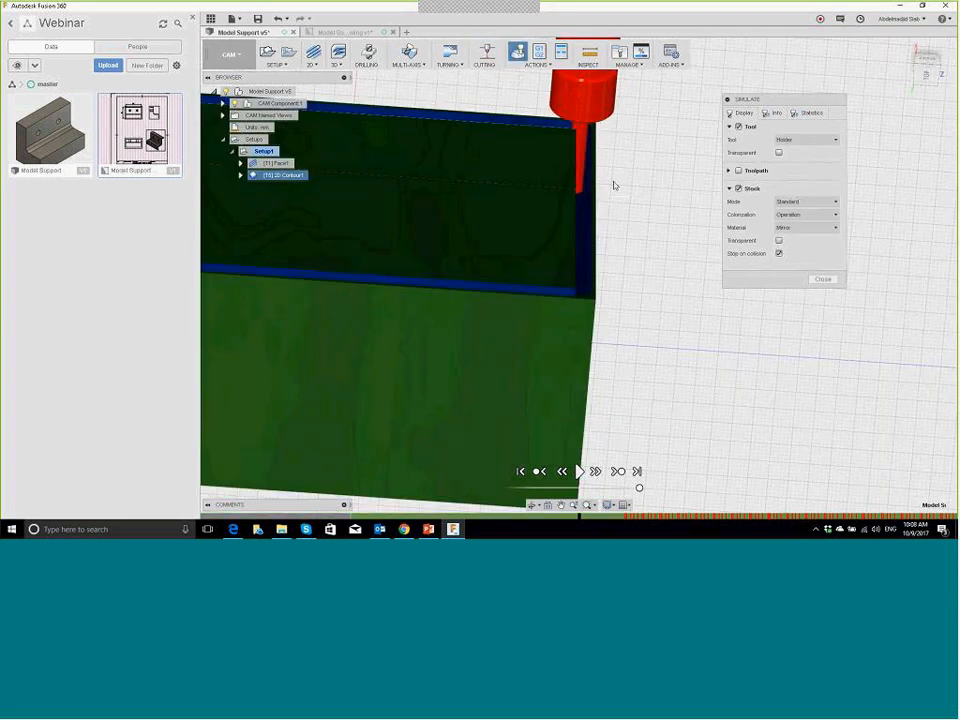
pyautogui.scroll(-2, 614, 185)
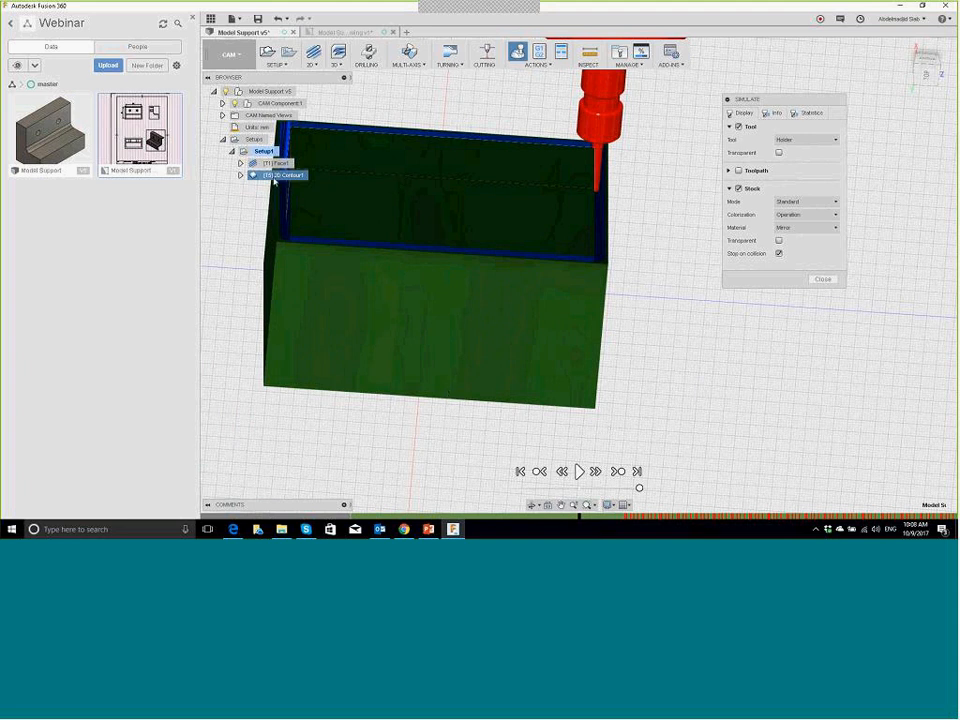
pyautogui.rightClick(266, 175)
pyautogui.click(252, 175)
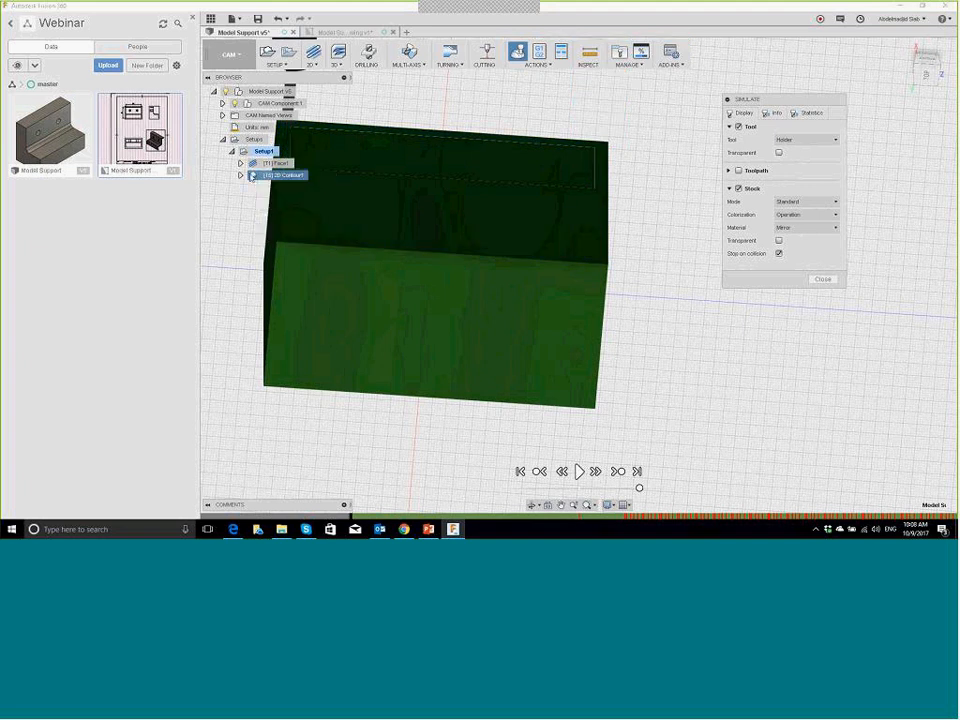
pyautogui.rightClick(253, 176)
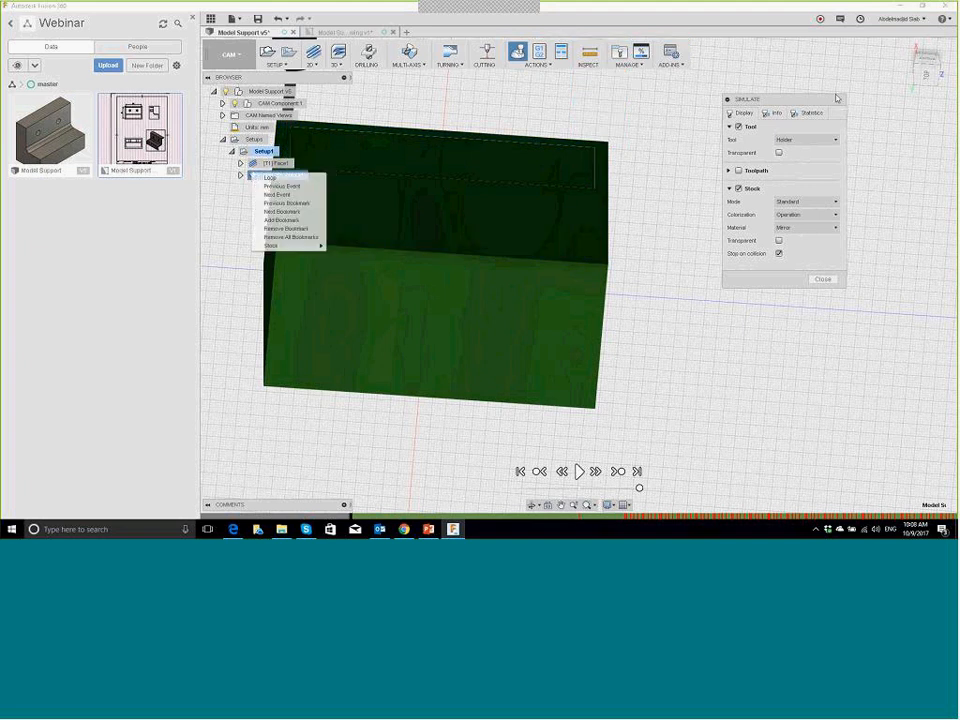
pyautogui.press('Escape')
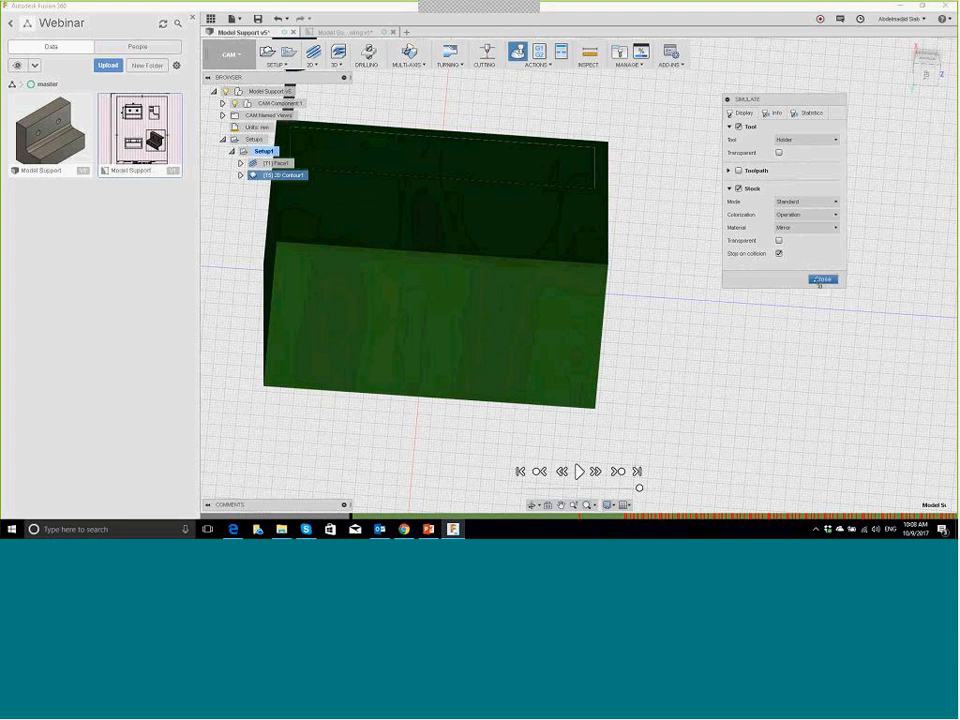
# Step: Exit the simulation and reopen 2D Contour1 for editing
pyautogui.click(821, 281)
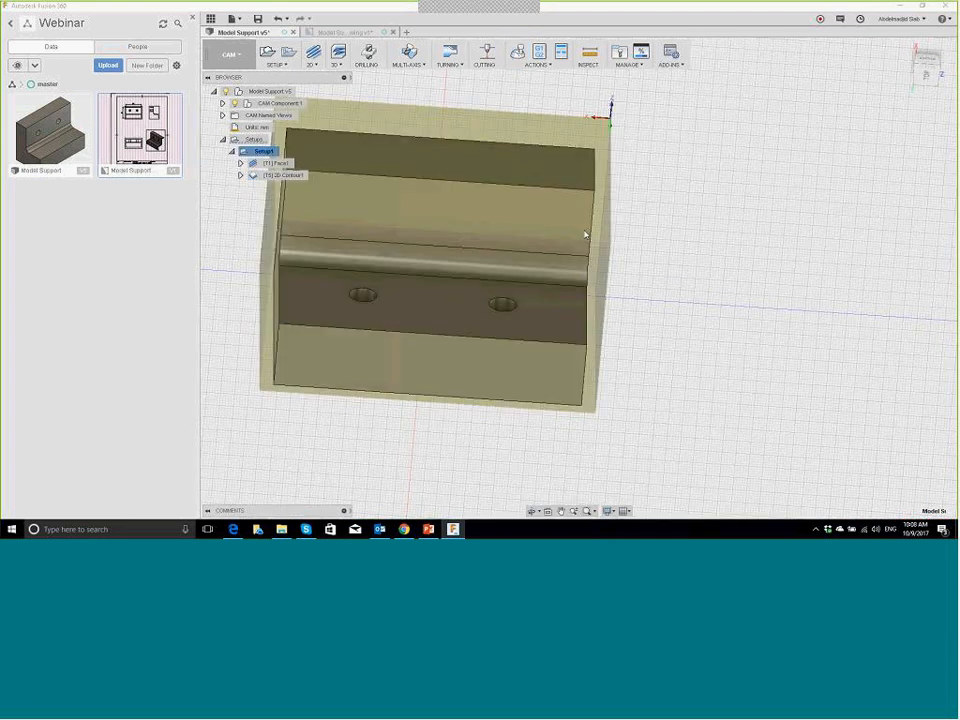
pyautogui.click(258, 175)
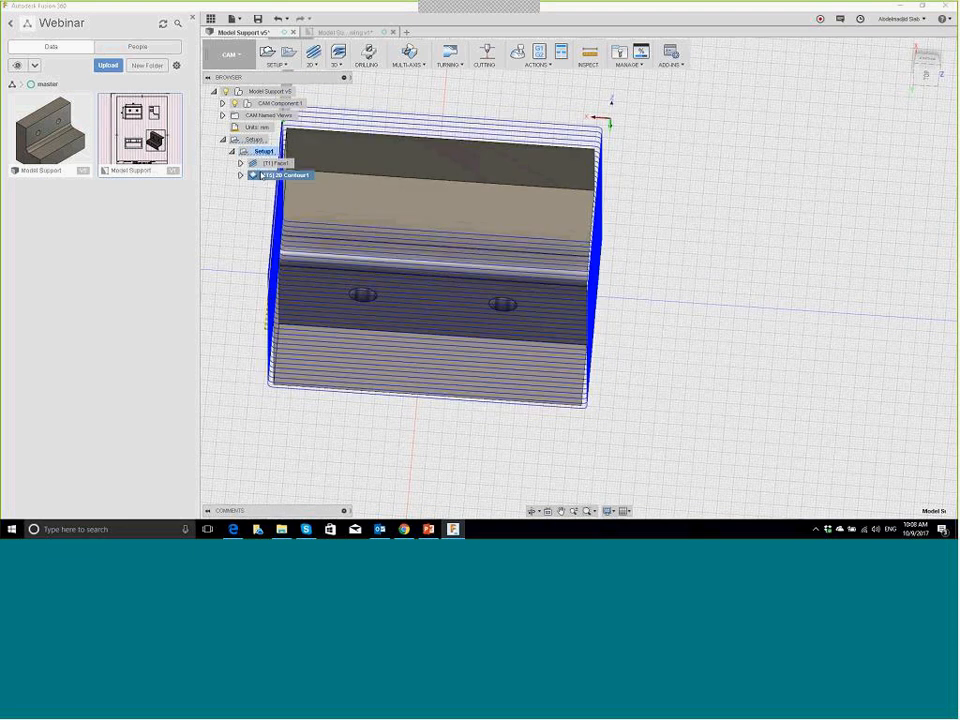
pyautogui.rightClick(260, 175)
pyautogui.click(274, 176)
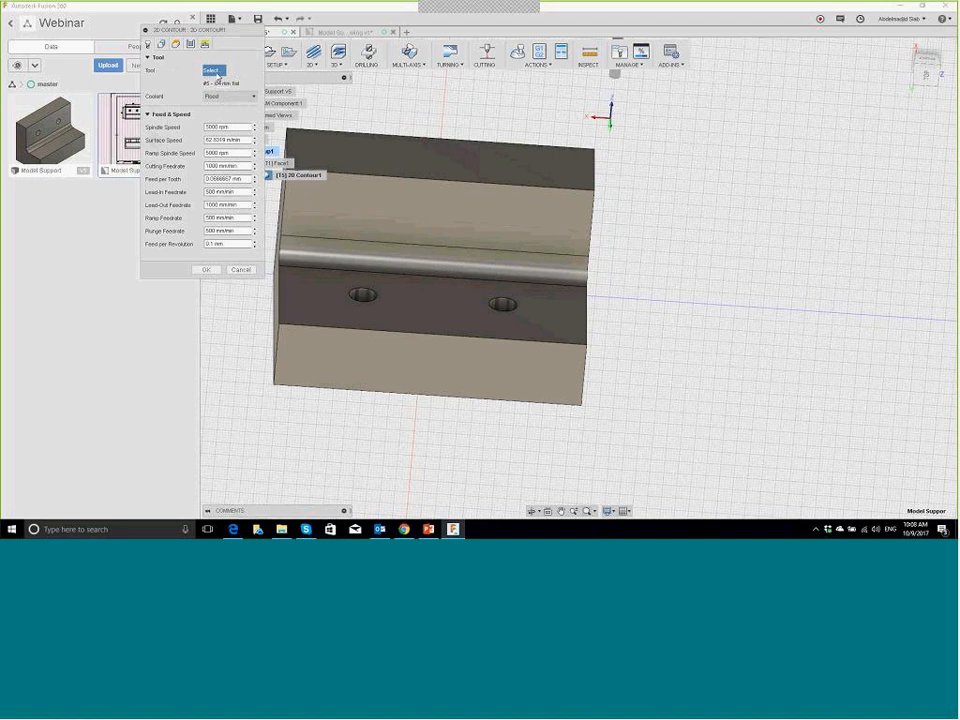
# Step: Delete the Ø4 mm flat mill from the document's tools
pyautogui.click(216, 72)
pyautogui.click(368, 146)
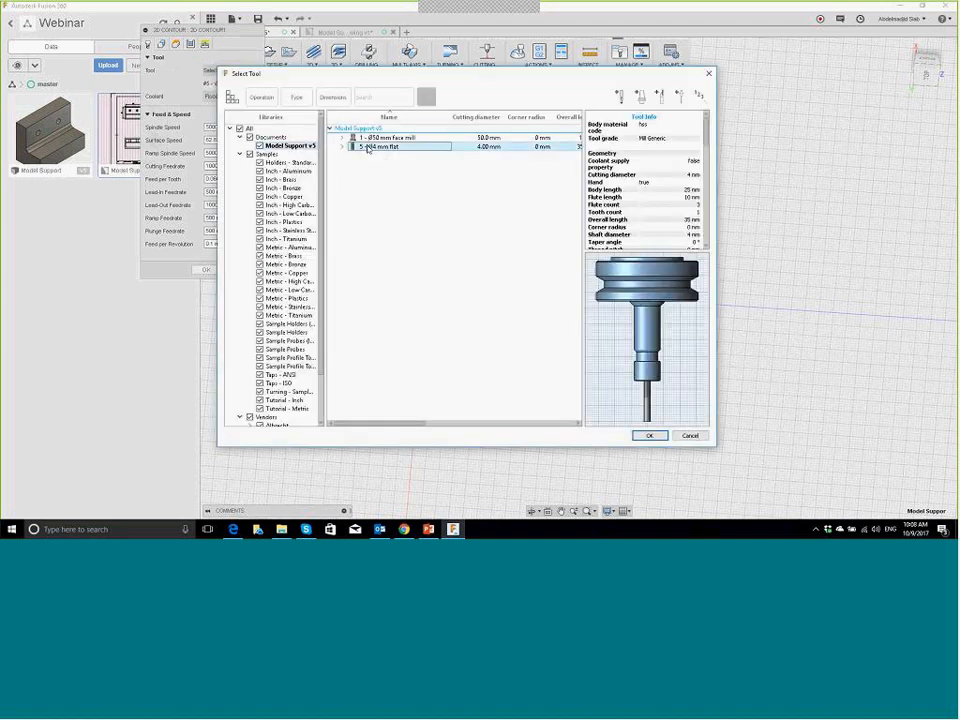
pyautogui.rightClick(368, 147)
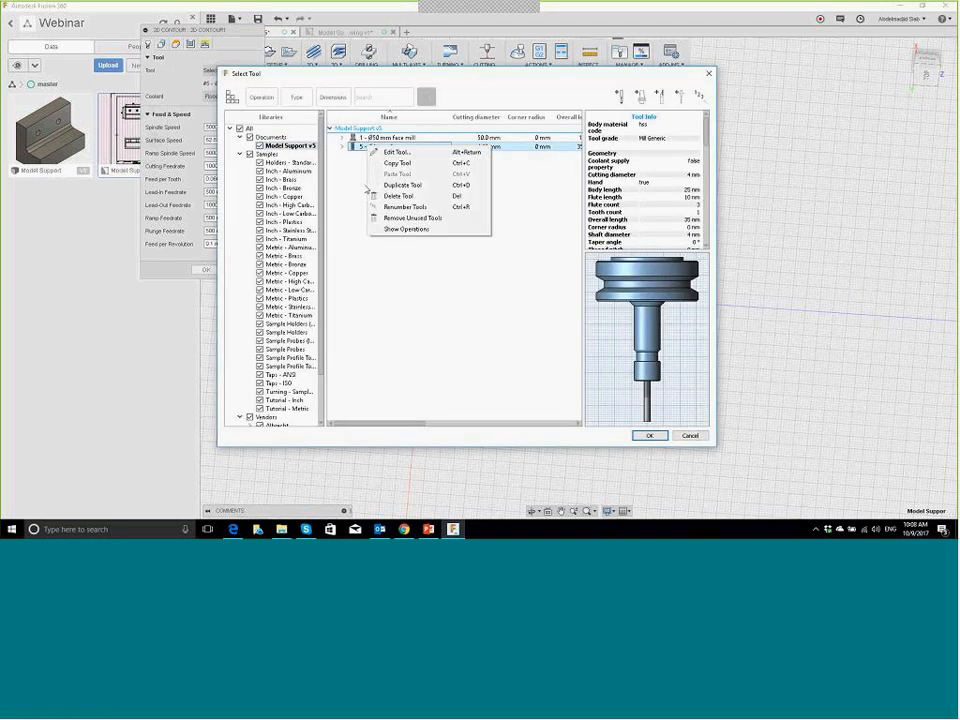
pyautogui.click(398, 196)
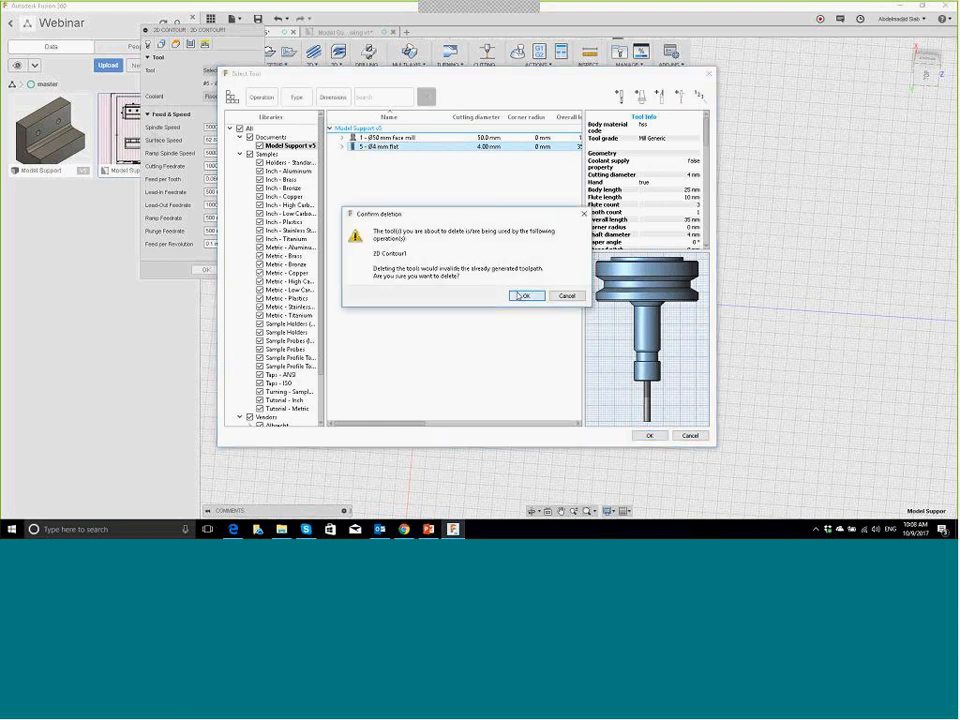
pyautogui.click(522, 296)
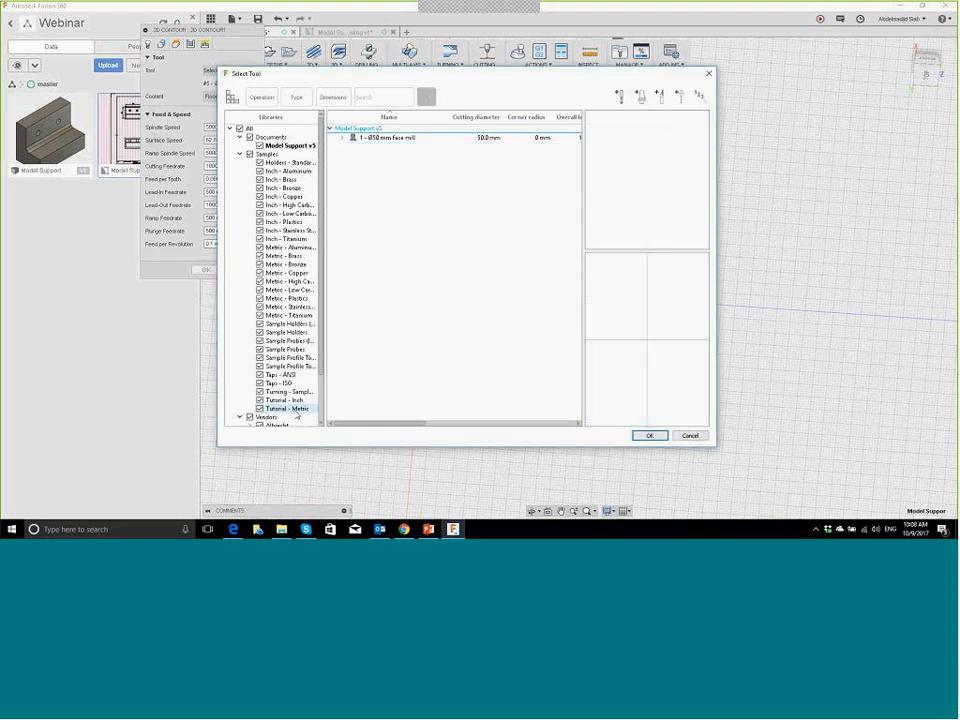
# Step: Retool 2D Contour1 with the Tutorial - Metric Ø16 mm flat mill and regenerate it
pyautogui.click(296, 411)
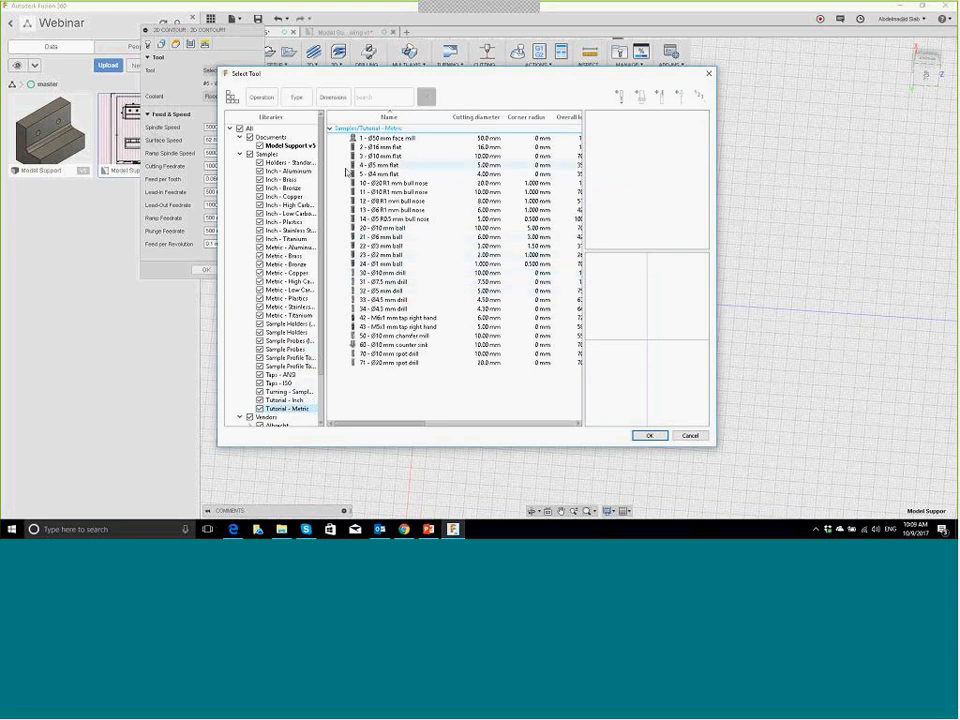
pyautogui.click(297, 100)
pyautogui.click(399, 152)
pyautogui.click(578, 432)
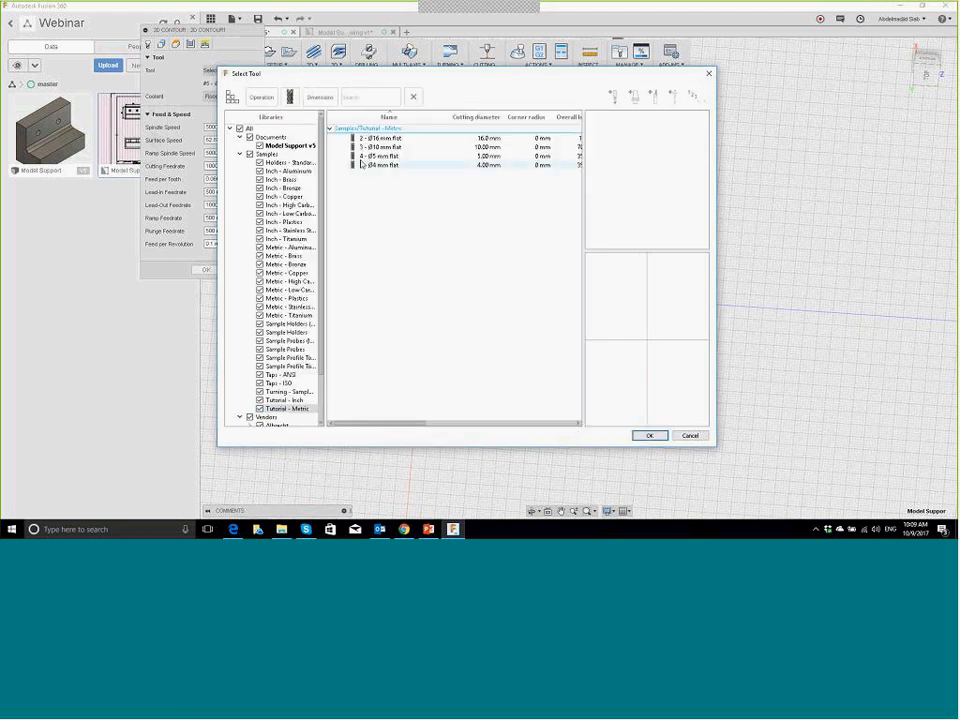
pyautogui.click(399, 139)
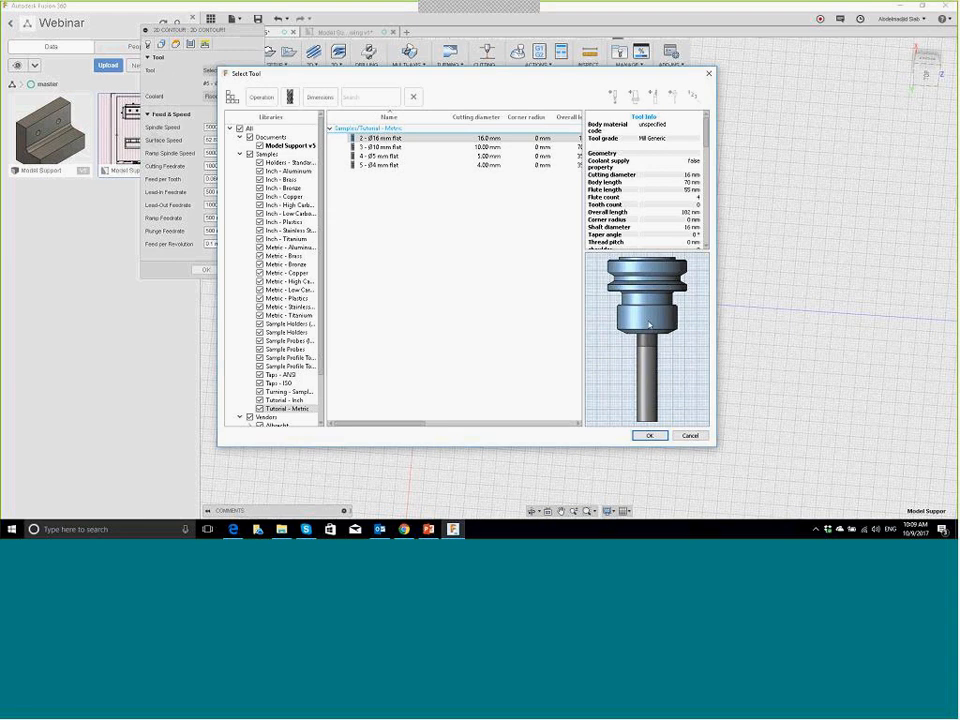
pyautogui.click(645, 435)
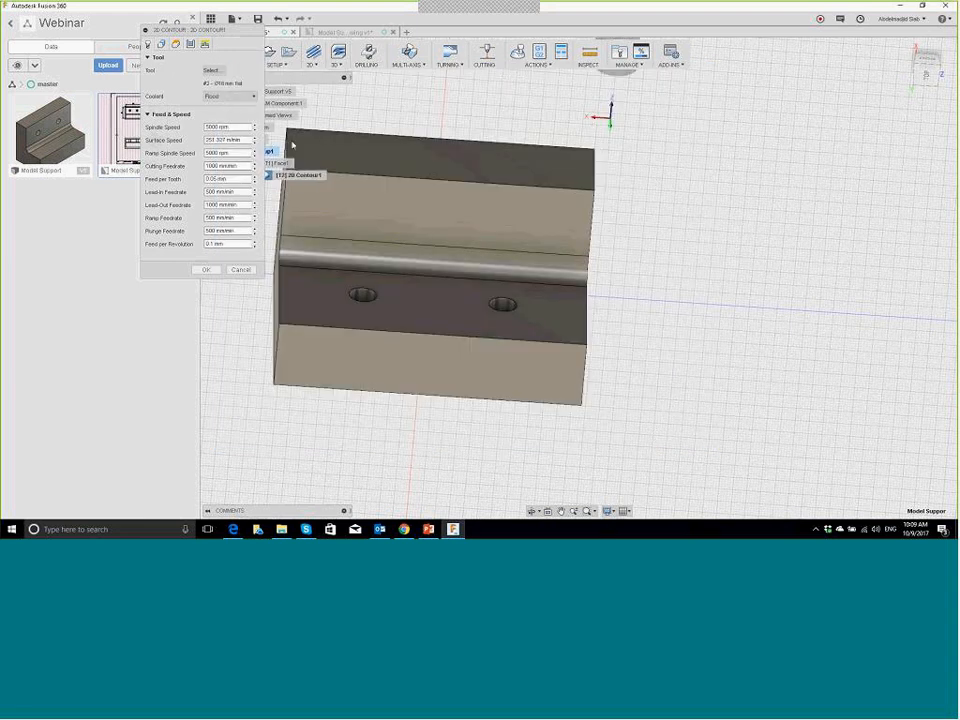
pyautogui.click(206, 270)
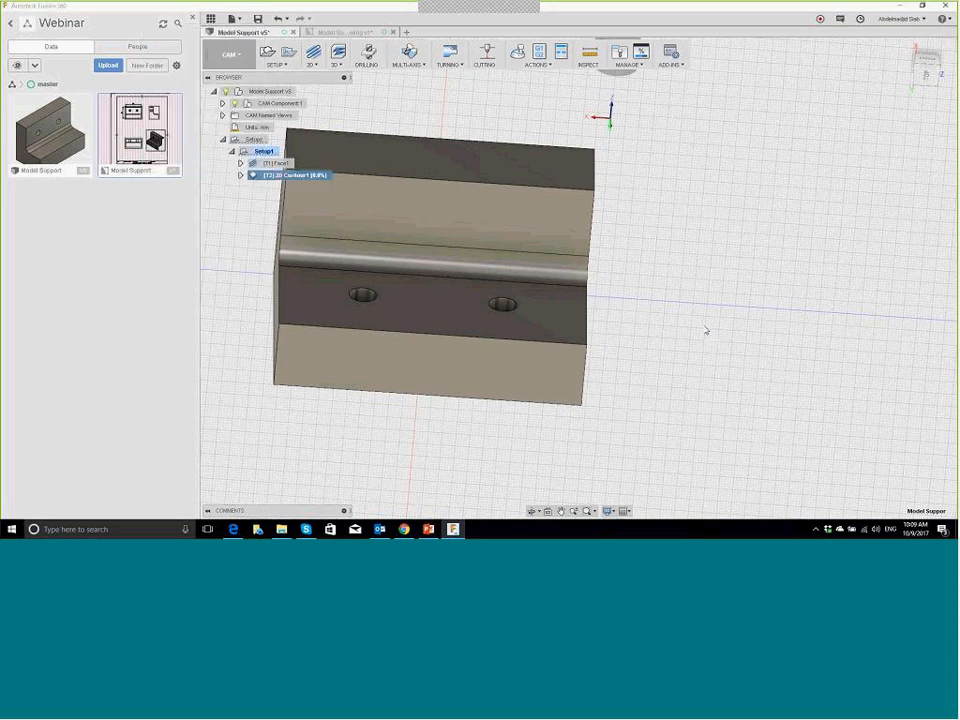
# Step: Re-simulate Setup1 with the regenerated 16 mm contour toolpath
pyautogui.keyDown('shift'); pyautogui.moveTo(706, 330); pyautogui.dragTo(520, 402, button='middle'); pyautogui.keyUp('shift')
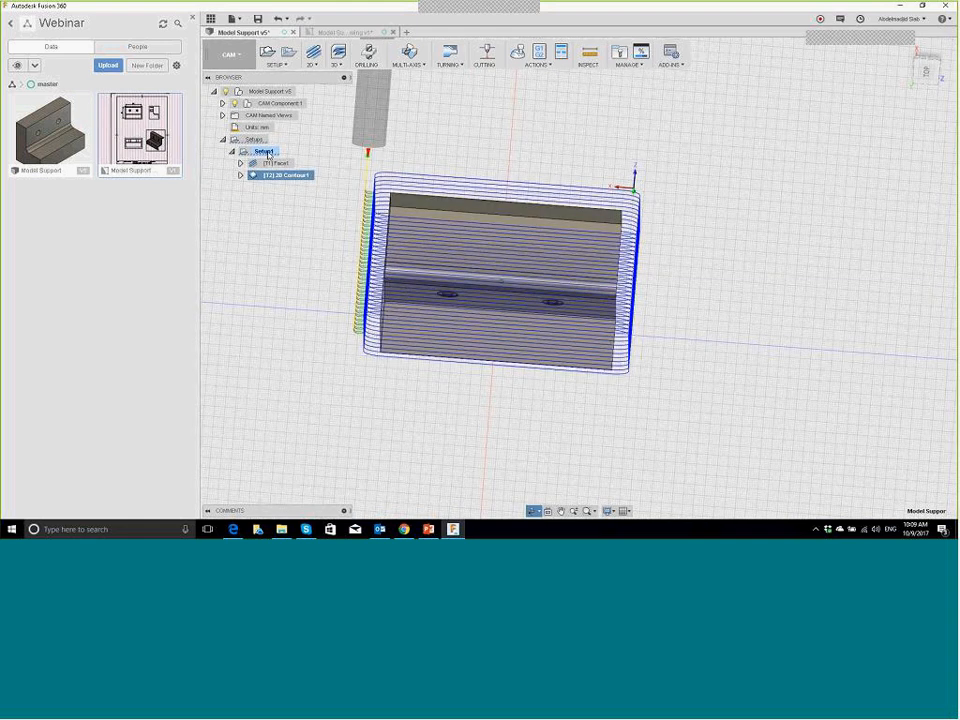
pyautogui.rightClick(264, 152)
pyautogui.click(319, 212)
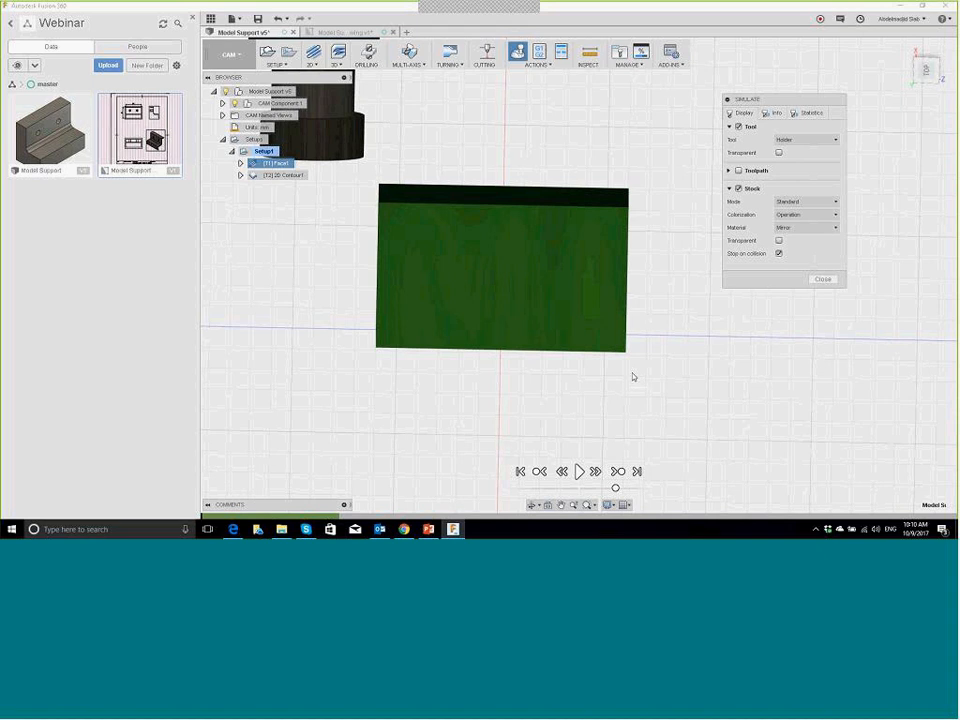
# Step: From an isometric view, play the machining simulation at a faster playback speed
pyautogui.click(584, 477)
pyautogui.keyDown('shift'); pyautogui.moveTo(555, 428); pyautogui.dragTo(545, 478, button='middle'); pyautogui.keyUp('shift')
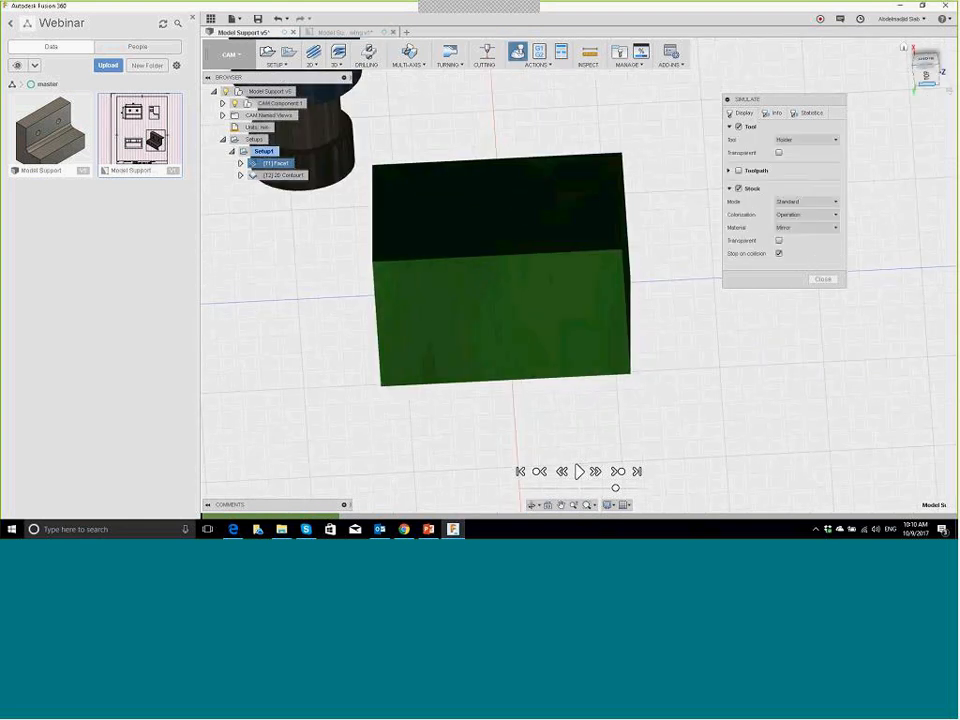
pyautogui.click(915, 69)
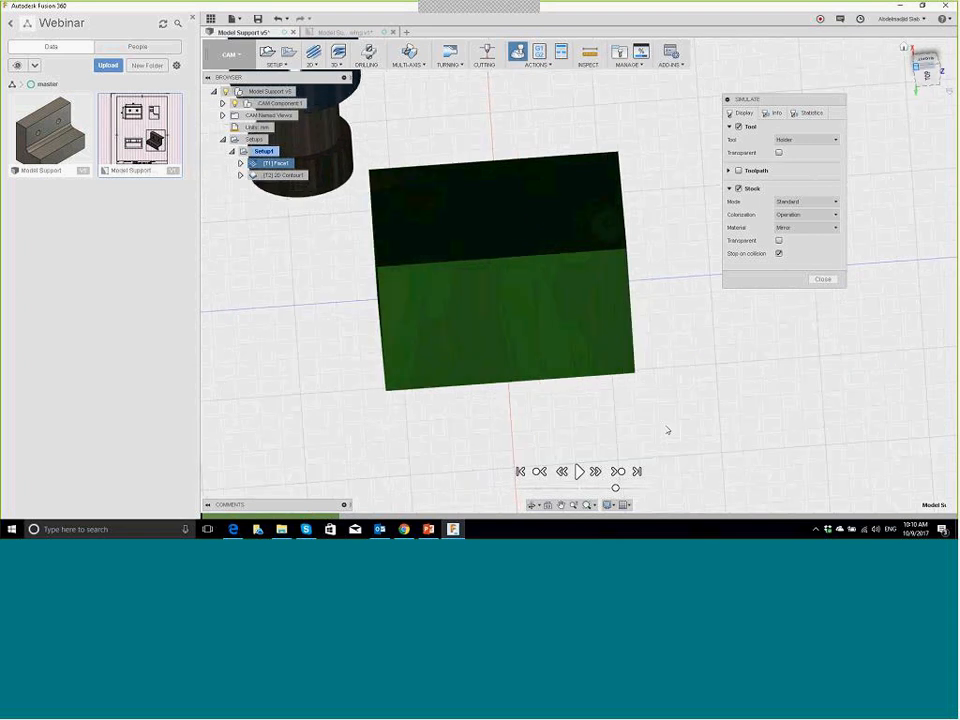
pyautogui.click(579, 472)
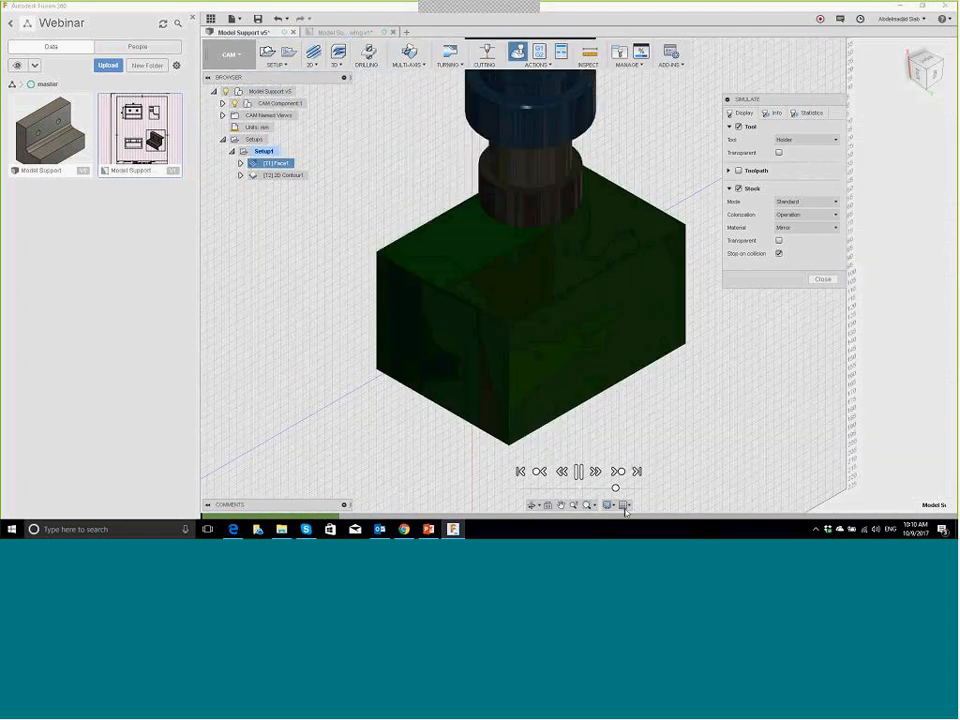
pyautogui.moveTo(616, 489); pyautogui.dragTo(640, 489)
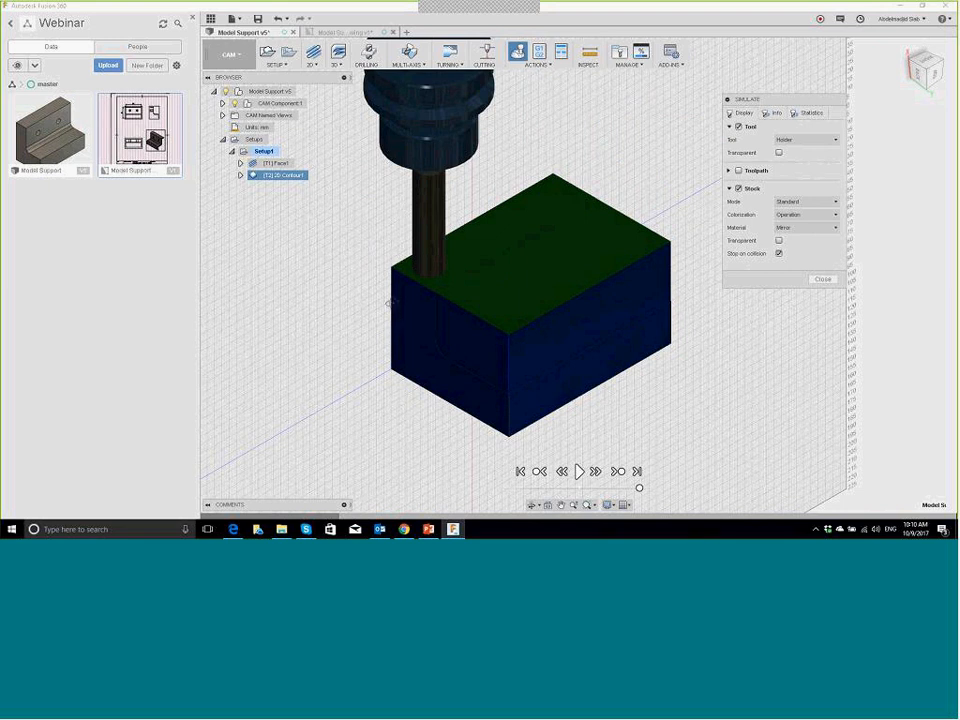
# Step: Watch the block being cut from below and the front, then bring up the PowerPoint DEMO slide
pyautogui.keyDown('shift'); pyautogui.moveTo(390, 302); pyautogui.dragTo(339, 231, button='middle'); pyautogui.keyUp('shift')
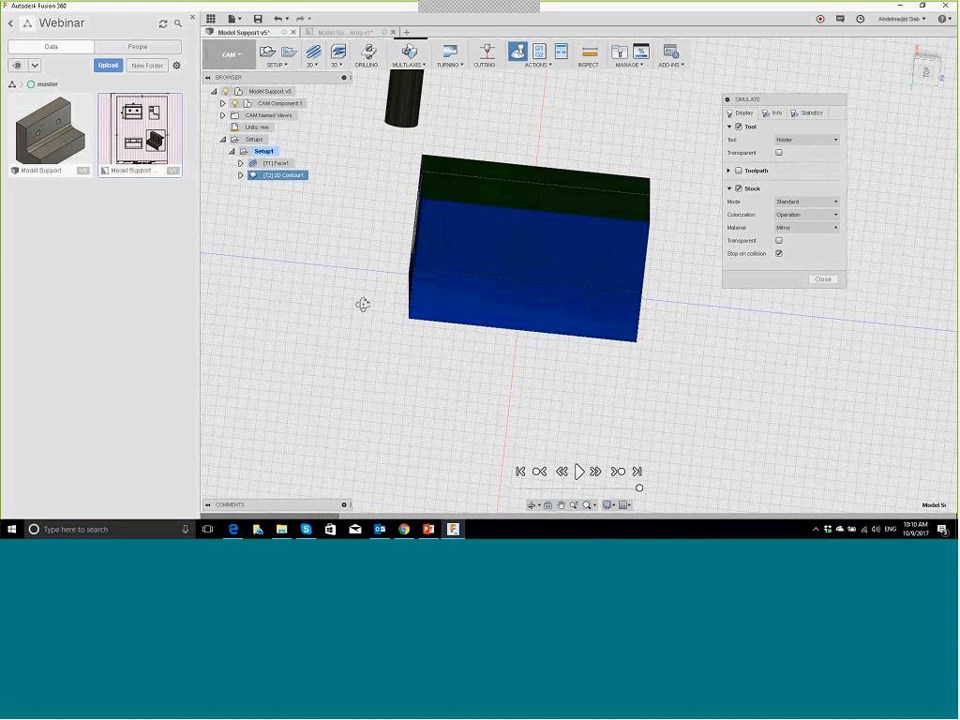
pyautogui.keyDown('shift'); pyautogui.moveTo(362, 304); pyautogui.dragTo(604, 186, button='middle'); pyautogui.keyUp('shift')
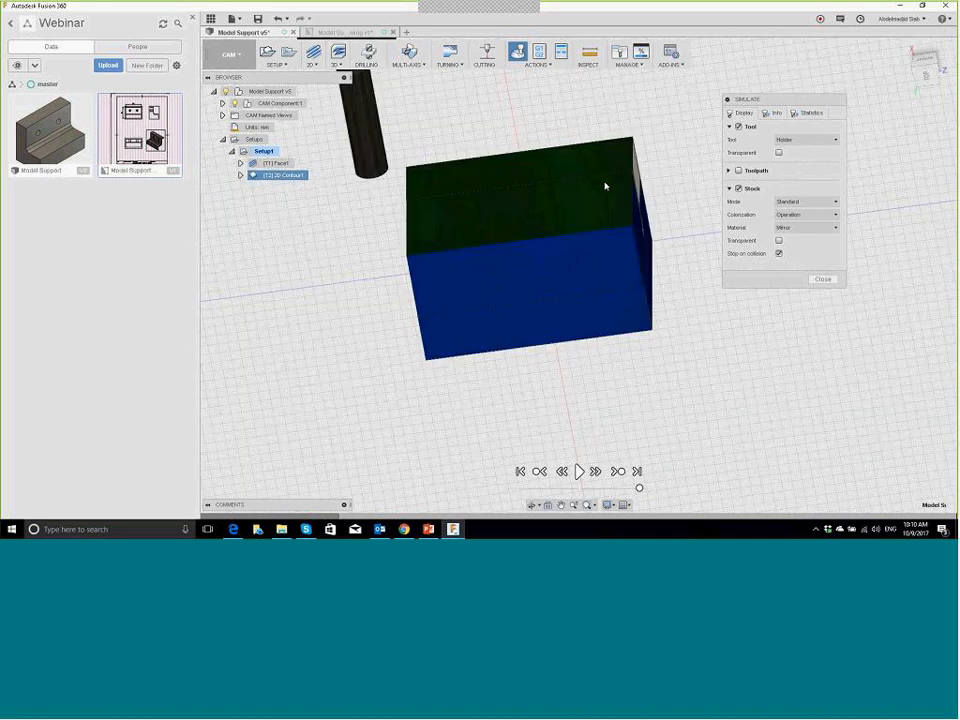
pyautogui.click(430, 529)
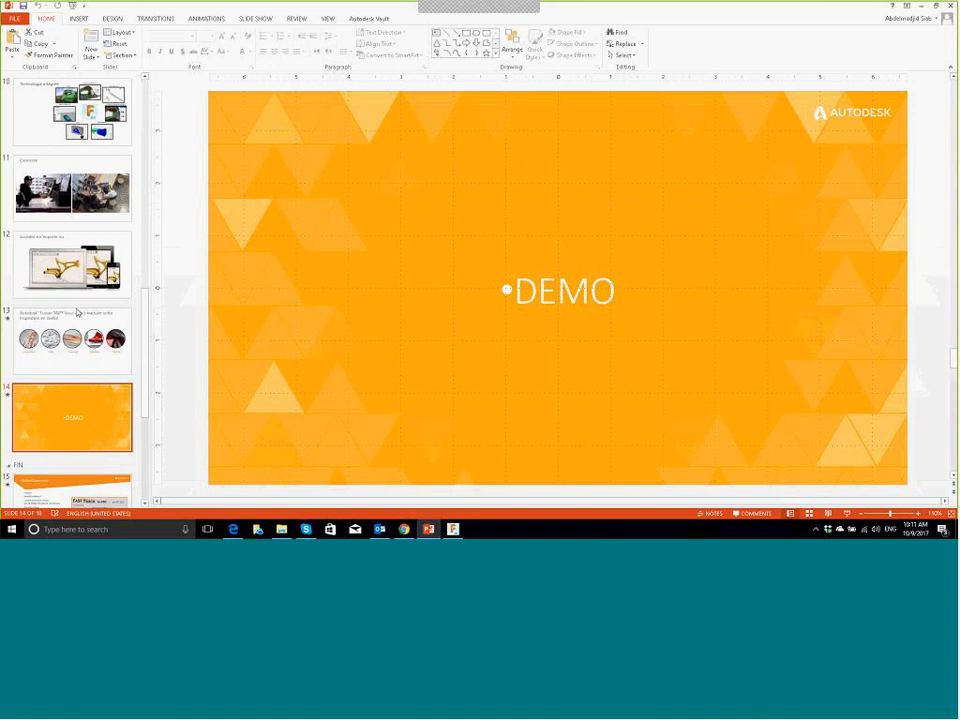
# Step: Run the slide show from the DEMO slide (14 of 18) forward to the Online Community slide
pyautogui.click(848, 514)
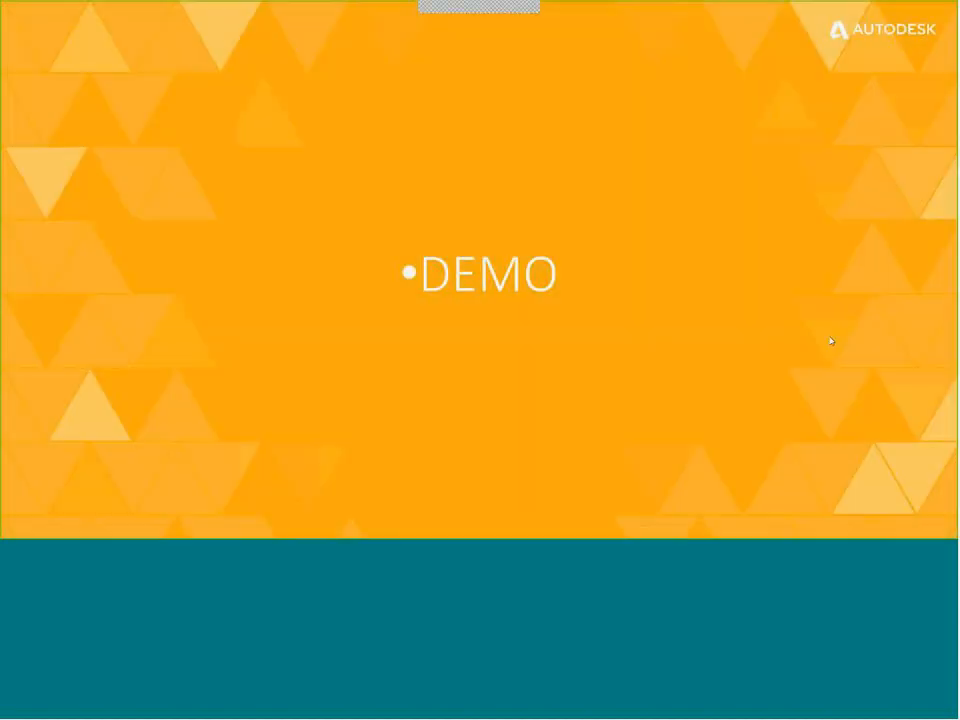
pyautogui.click(830, 341)
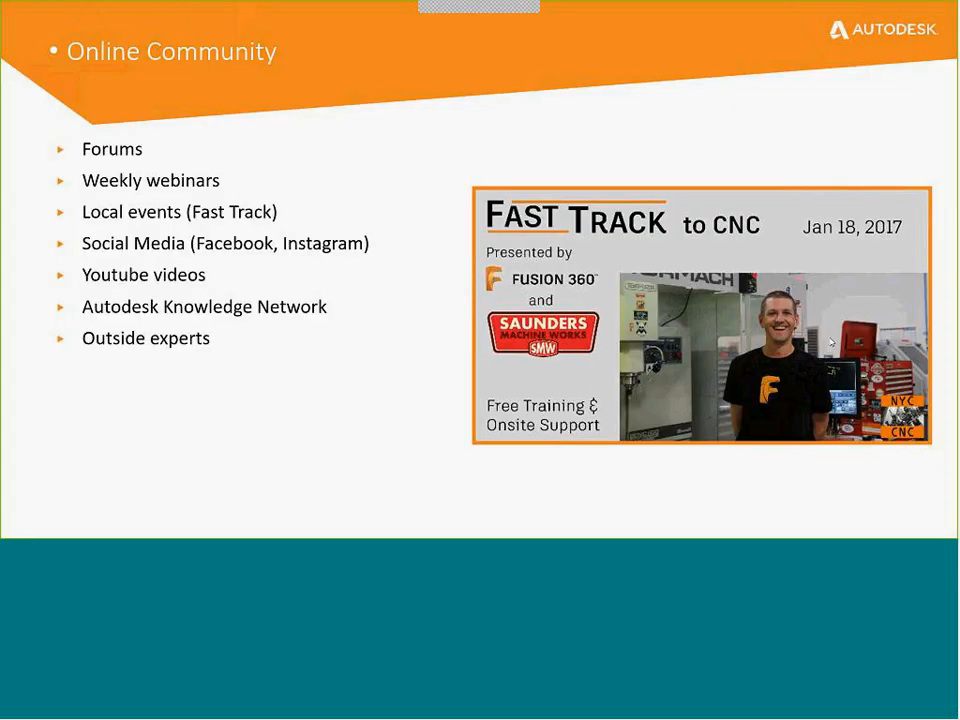
pyautogui.press('Left')
pyautogui.click(830, 341)
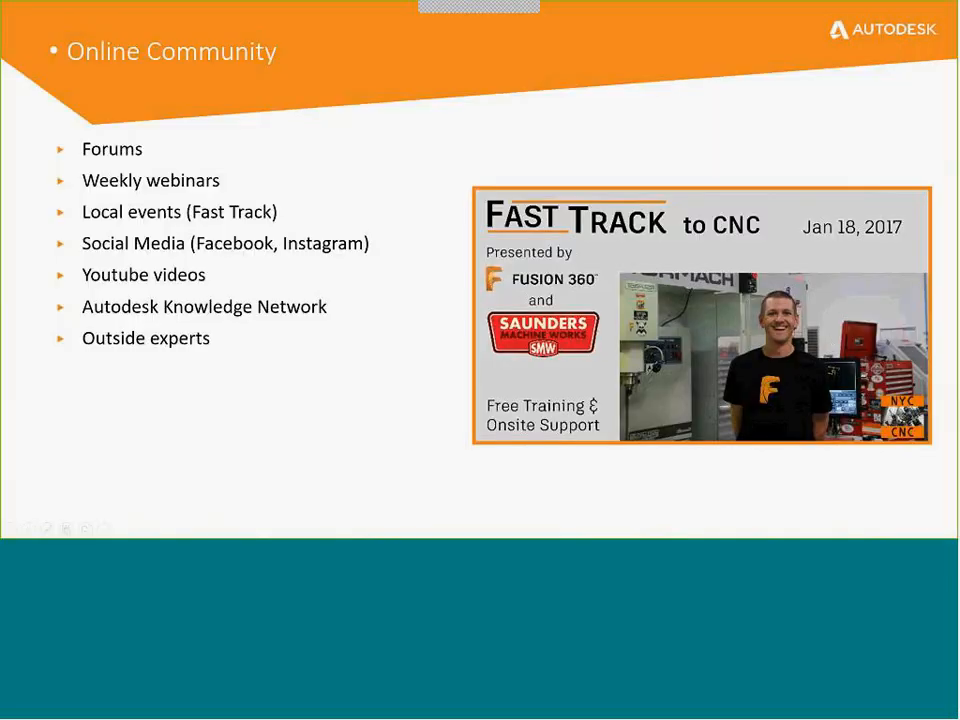
pyautogui.press('Right')
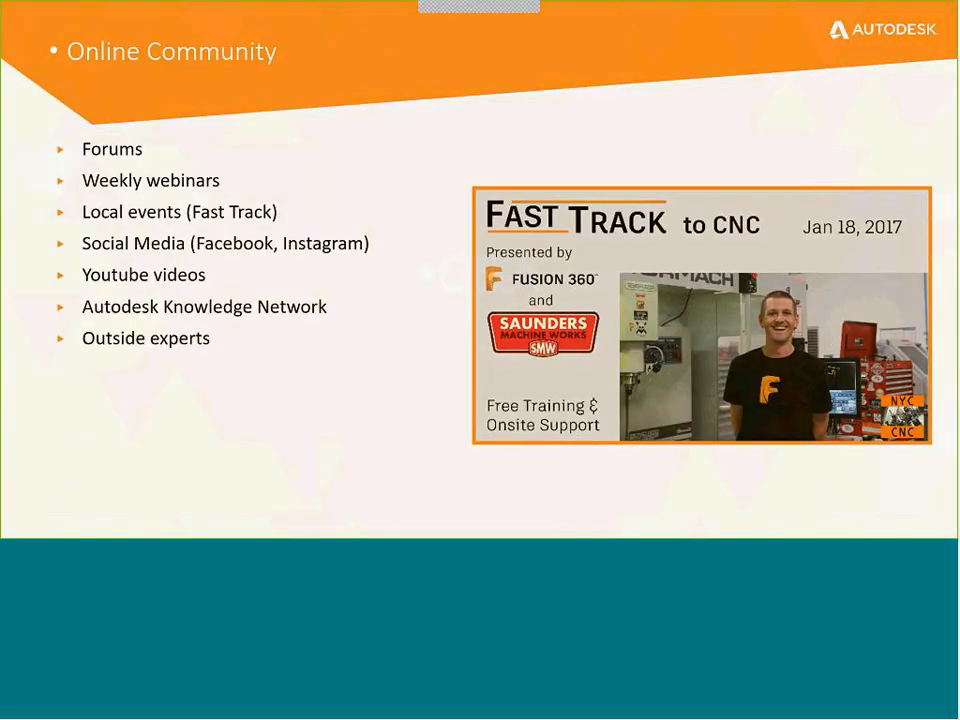
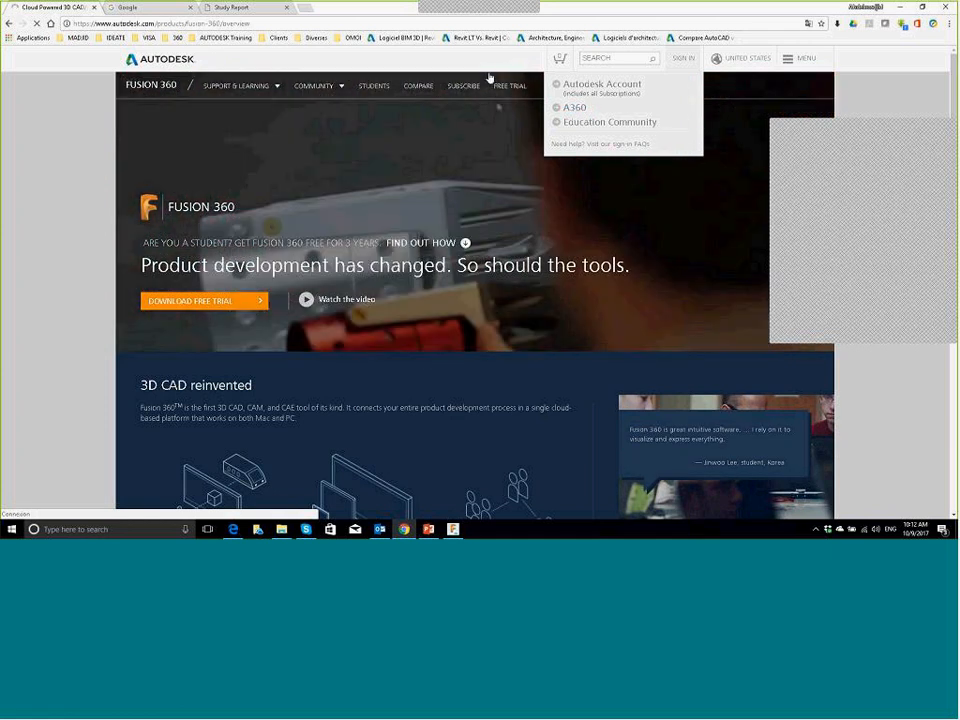
# Step: Open the Webinar project in A360, then return to Fusion 360 and close the Simulation panel
pyautogui.click(574, 107)
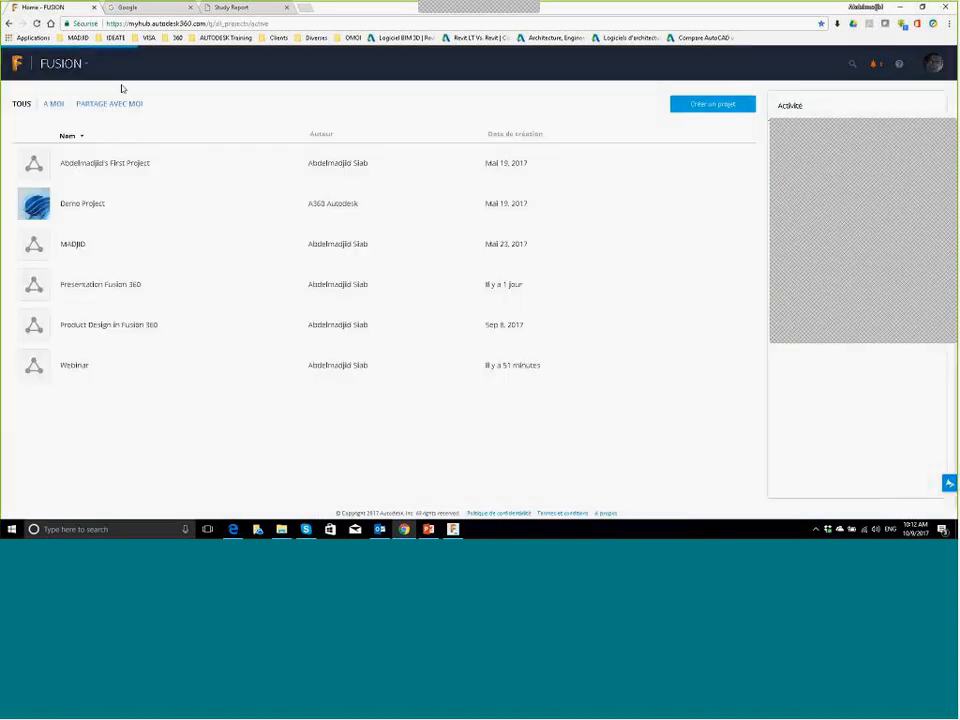
pyautogui.click(90, 374)
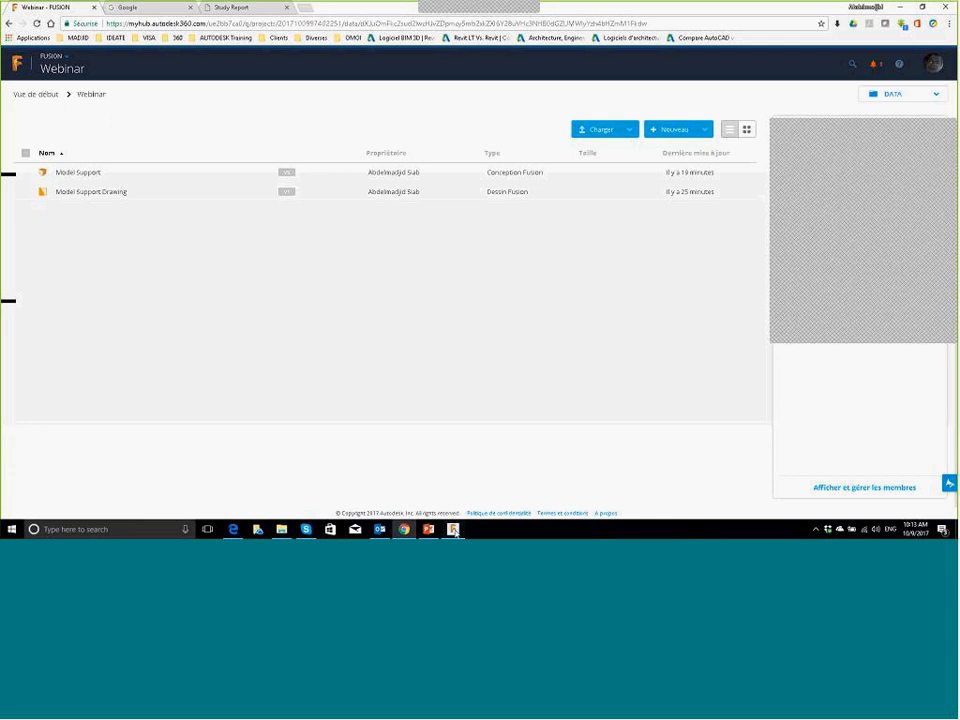
pyautogui.click(453, 529)
pyautogui.moveTo(760, 96); pyautogui.dragTo(588, 67)
pyautogui.click(668, 245)
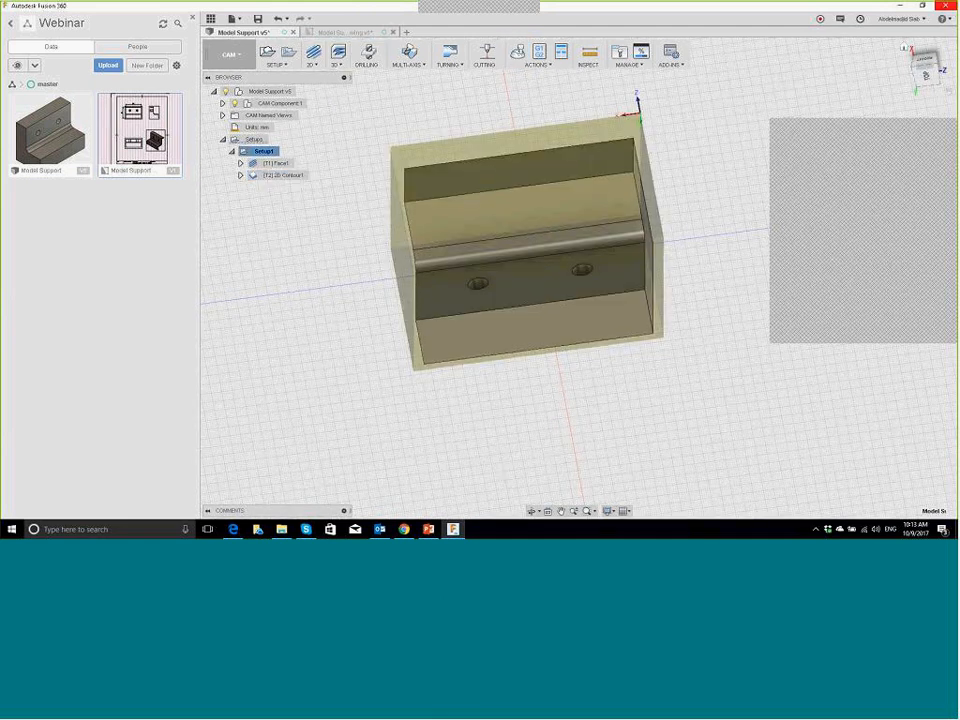
# Step: Switch to the Model Support Drawing and close it, dismissing its save prompt
pyautogui.hotkey('ctrl', 'Tab')
pyautogui.press('Return')
pyautogui.hotkey('ctrl', 'w')
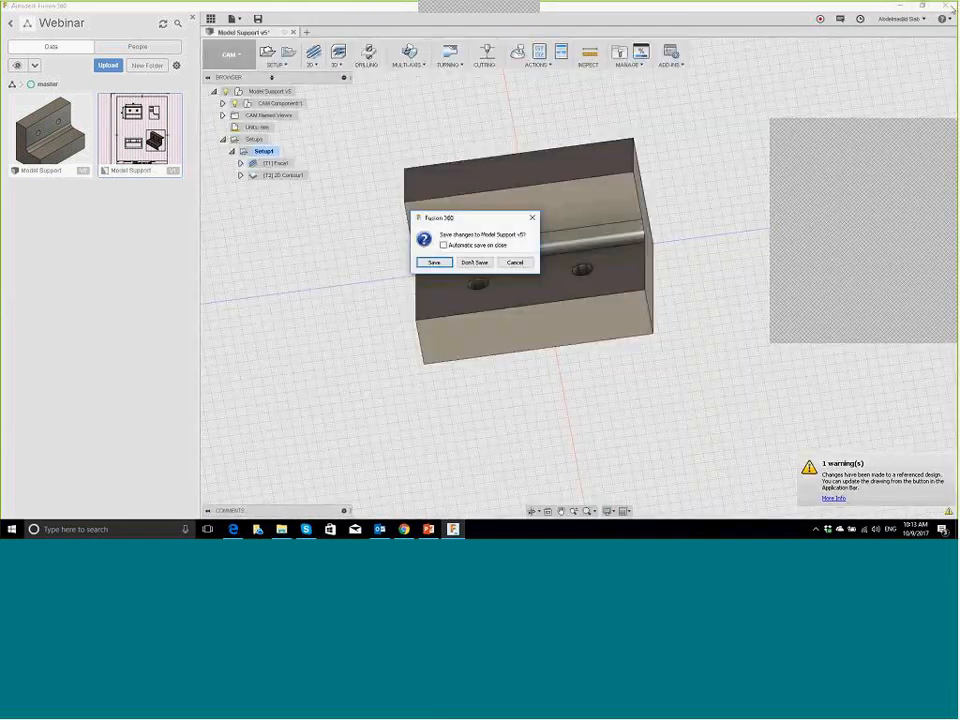
pyautogui.press('Return')
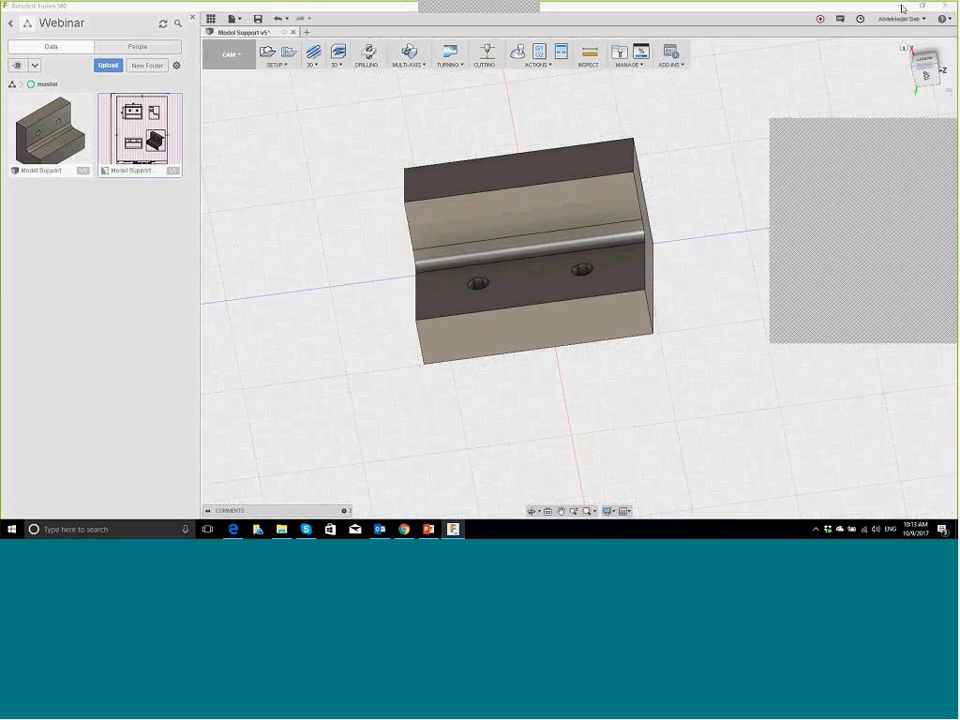
# Step: Close the Model Support design, saving it as v5, and quit Fusion 360
pyautogui.hotkey('ctrl', 'w')
pyautogui.press('Return')
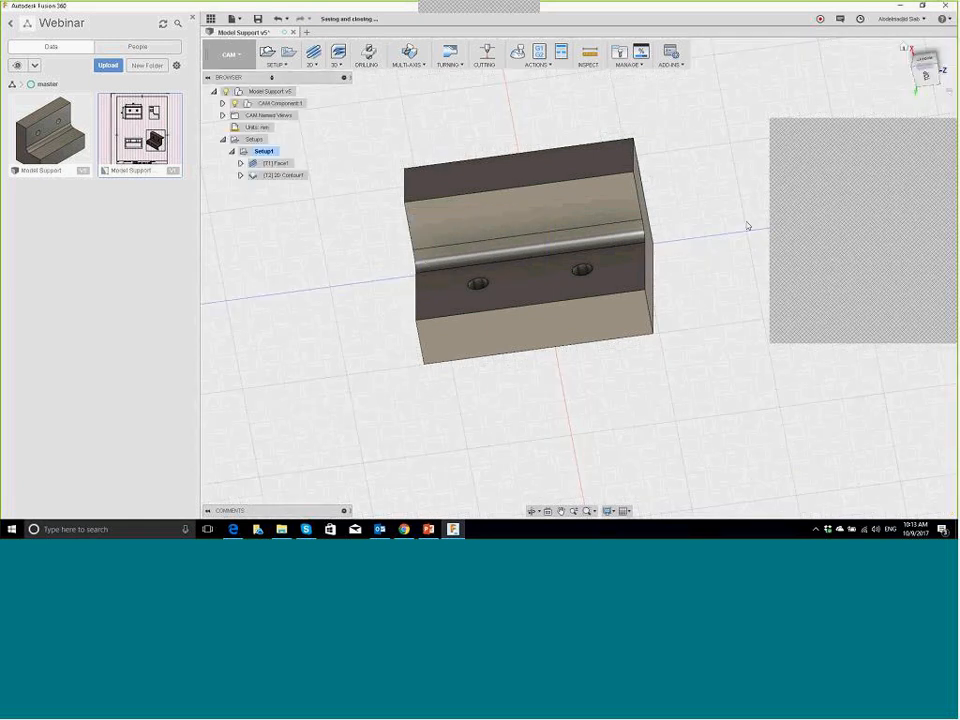
pyautogui.click(945, 5)
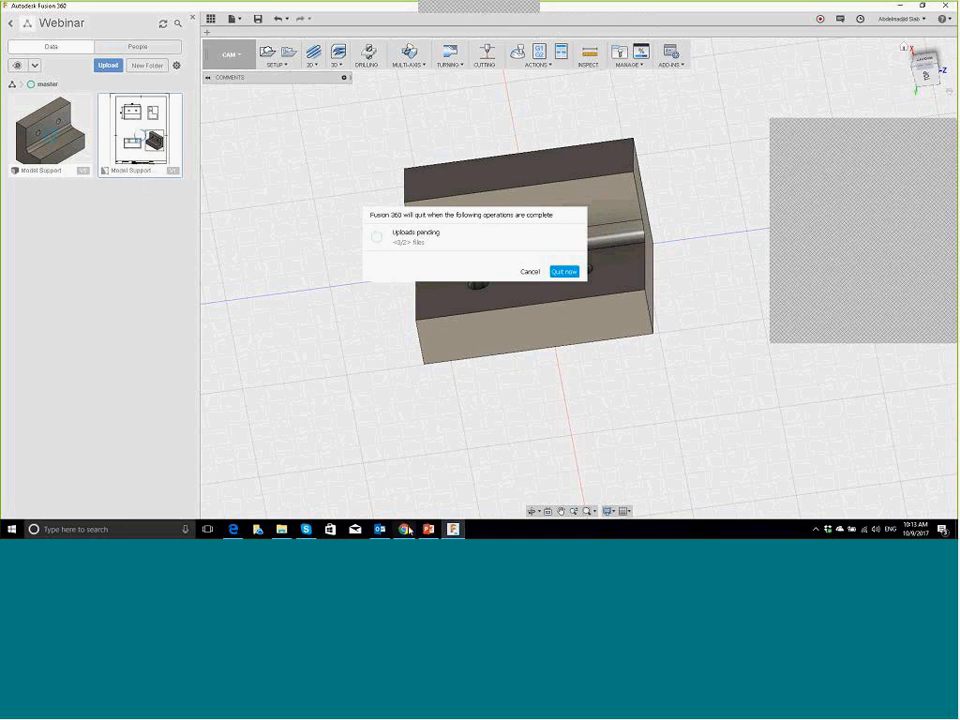
pyautogui.moveTo(408, 532)
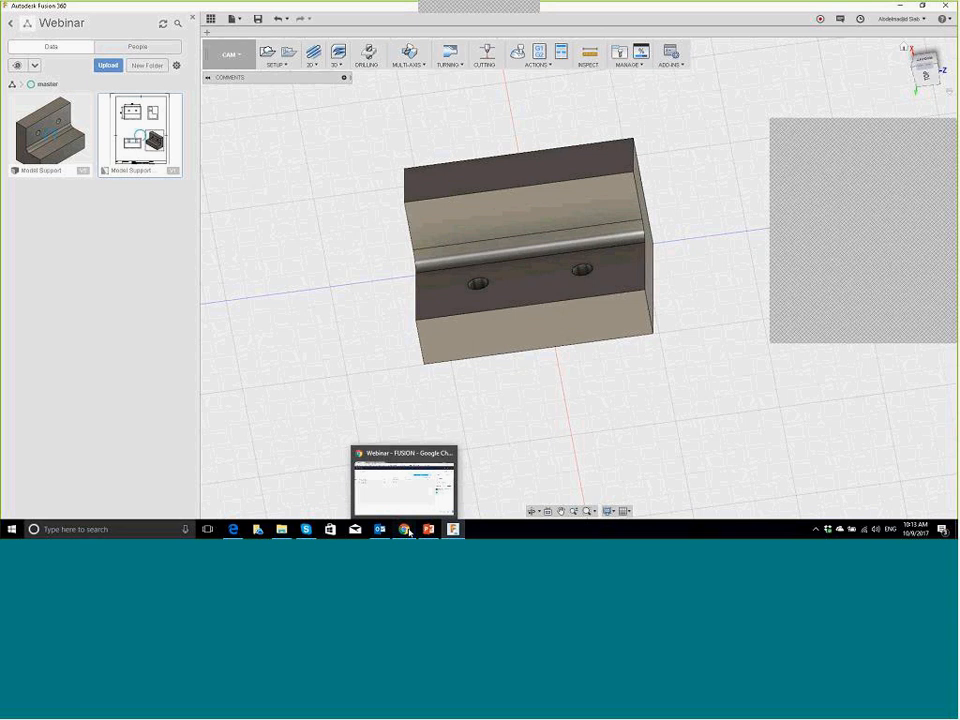
# Step: Cancel Fusion 360's unsent error report and bring the A360 Webinar project page back
pyautogui.click(409, 532)
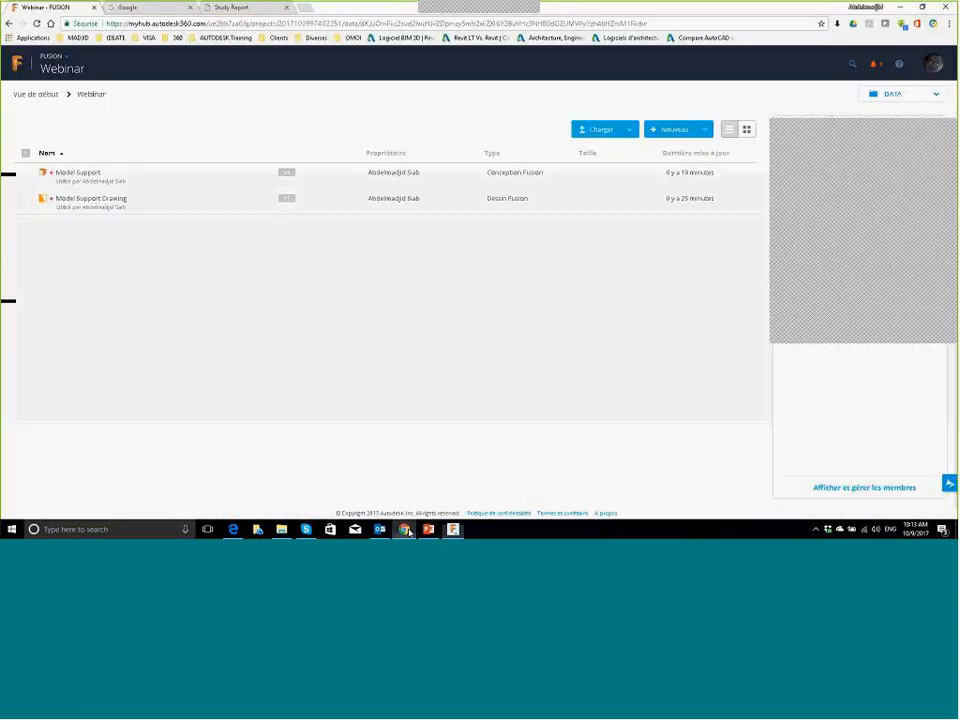
pyautogui.click(409, 532)
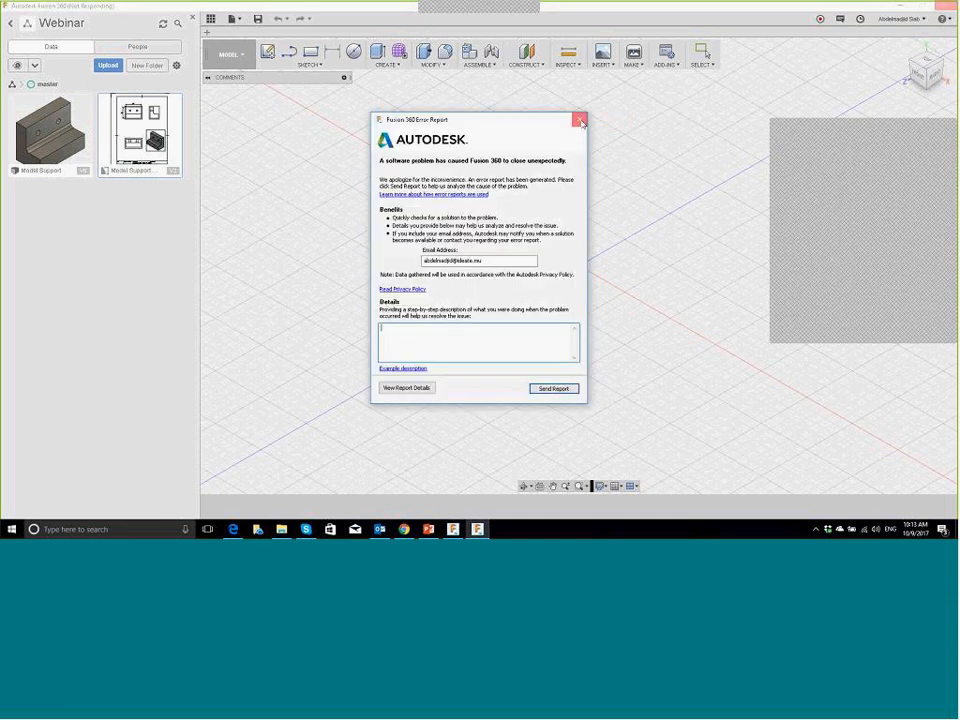
pyautogui.click(579, 121)
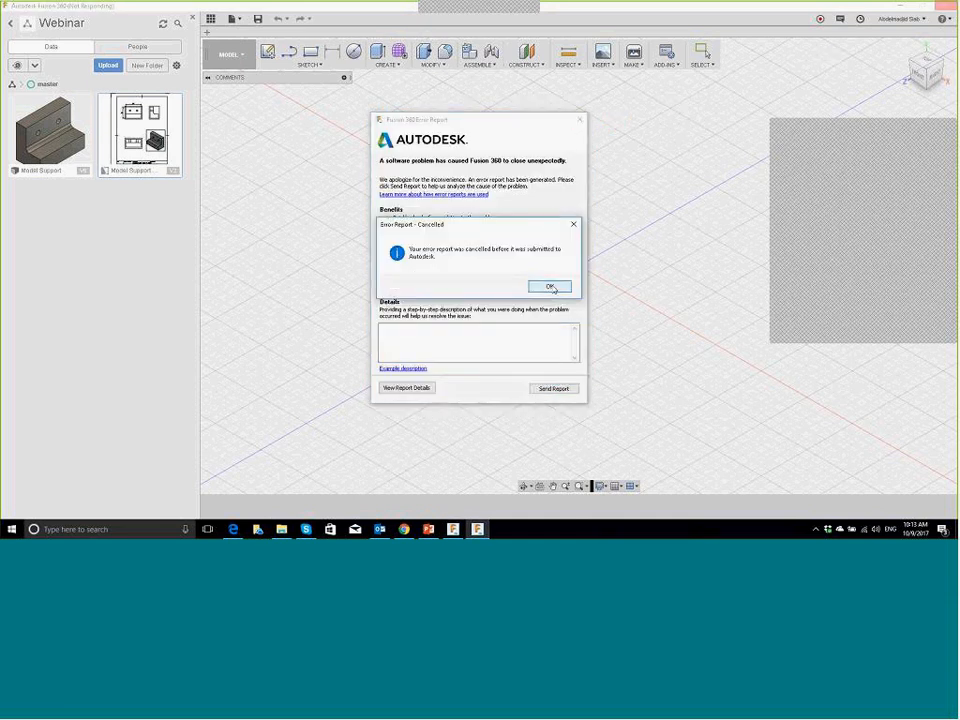
pyautogui.click(550, 287)
pyautogui.hotkey('alt', 'Tab')
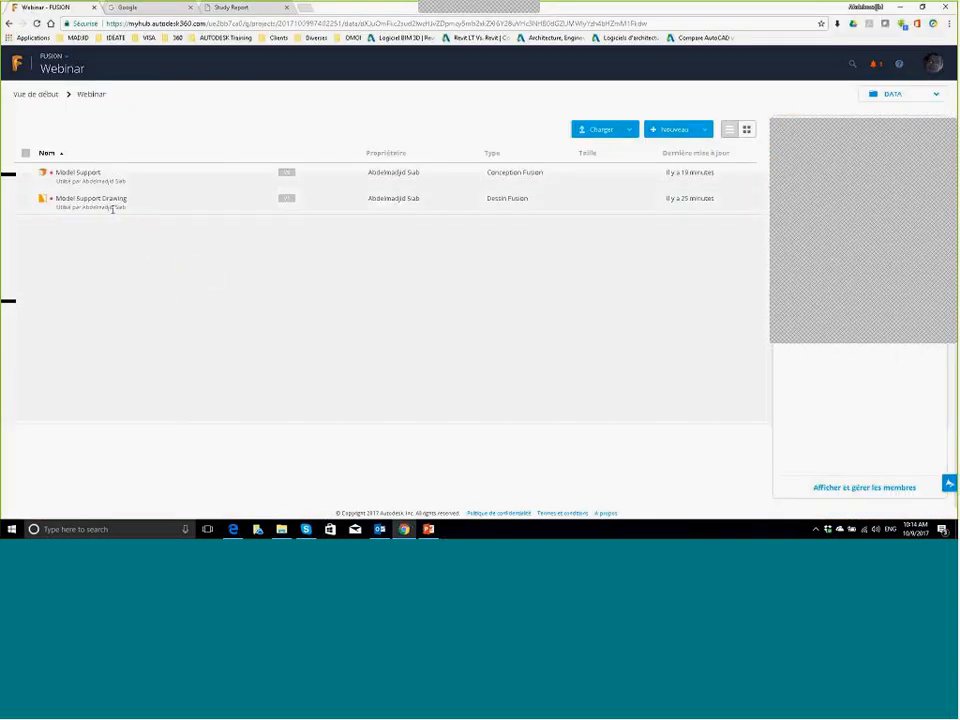
# Step: Open Model Support's details, check its More options, and edit it via Modifier dans le navigateur
pyautogui.click(65, 174)
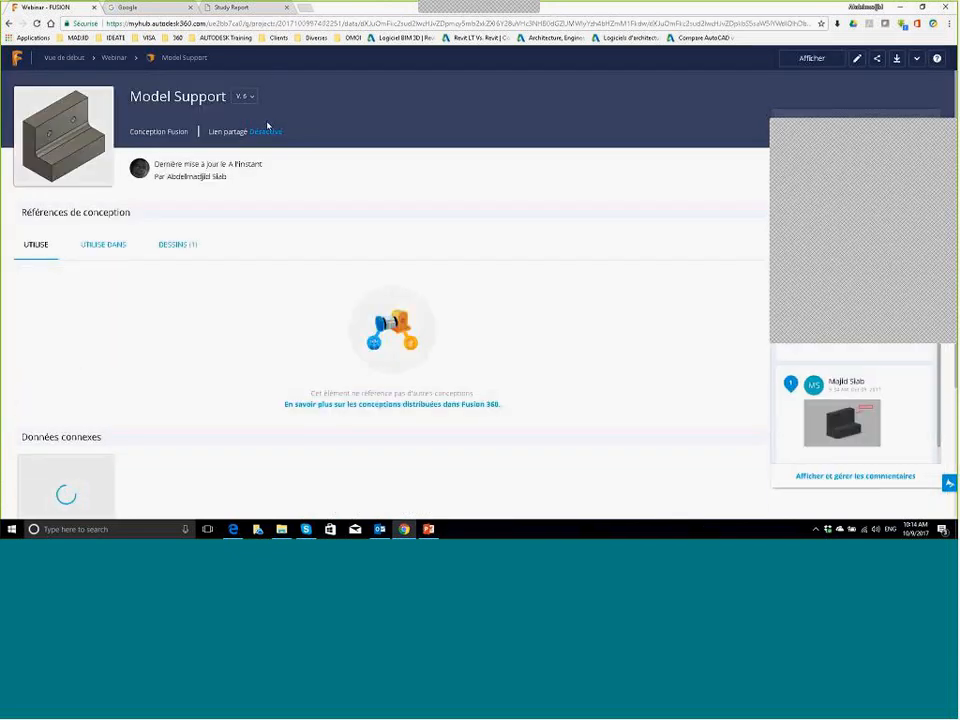
pyautogui.scroll(-2, 318, 260)
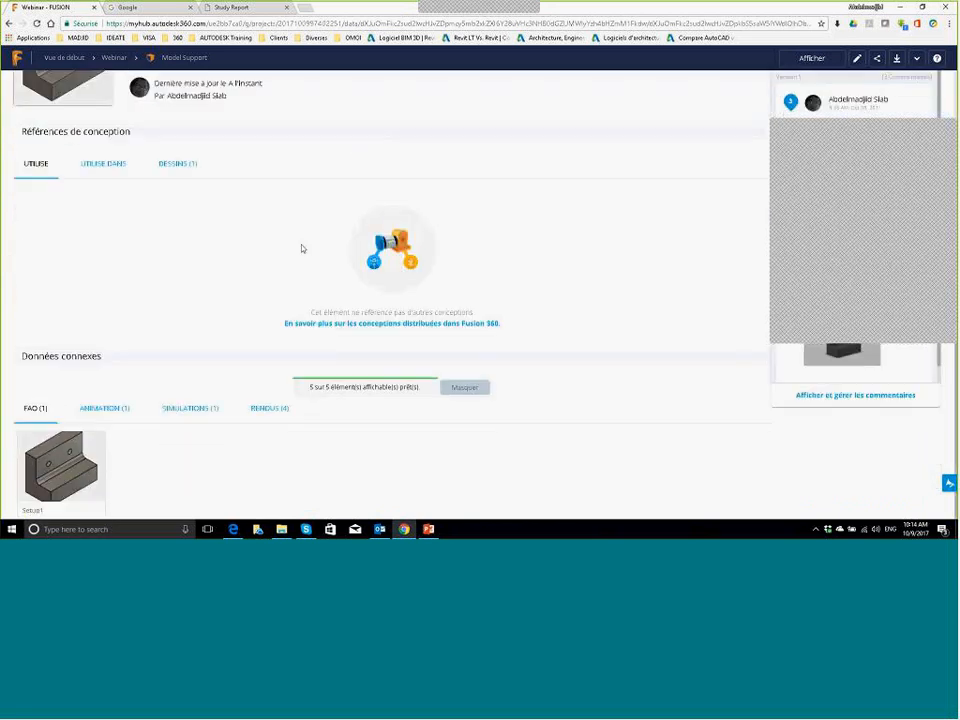
pyautogui.scroll(2, 469, 214)
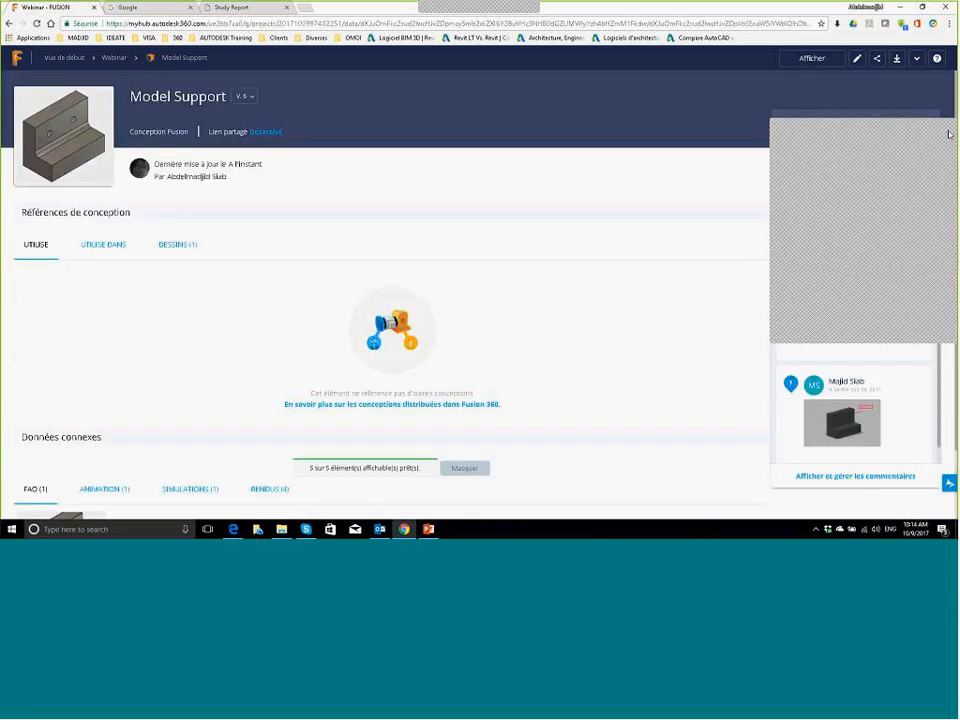
pyautogui.click(918, 59)
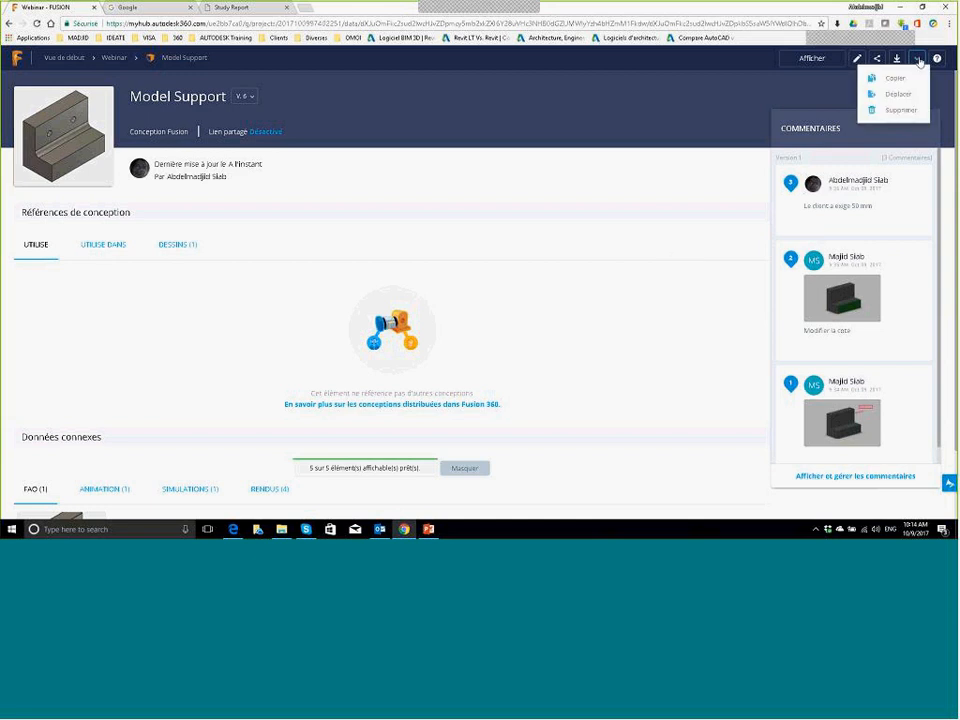
pyautogui.click(919, 61)
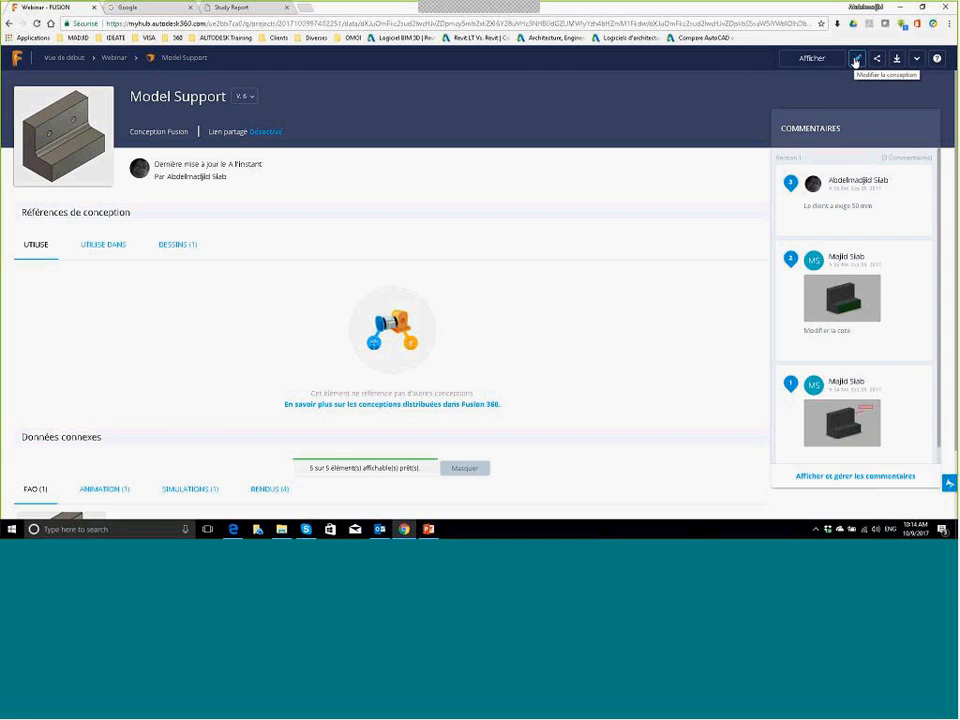
pyautogui.click(856, 59)
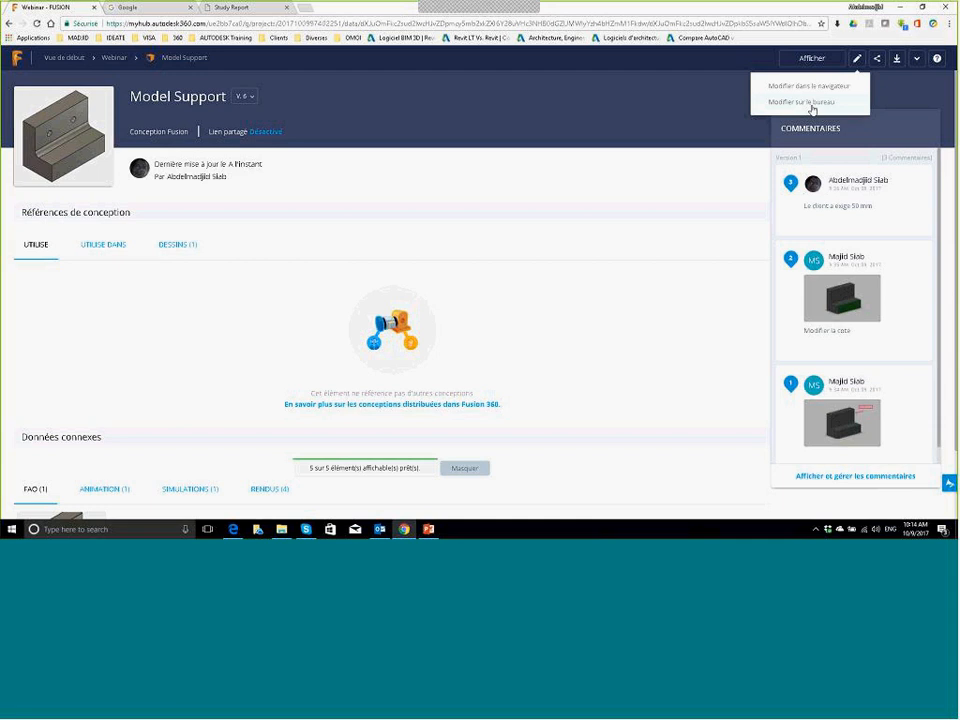
pyautogui.click(845, 88)
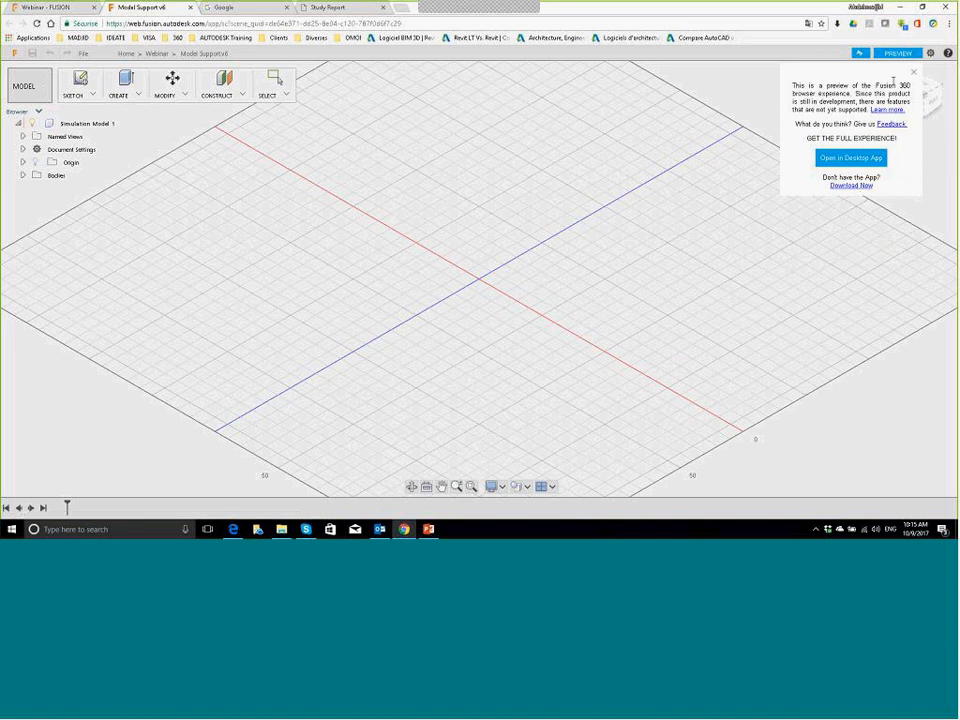
# Step: Dismiss the desktop-app notice and browse the web preview's available workspaces
pyautogui.click(688, 205)
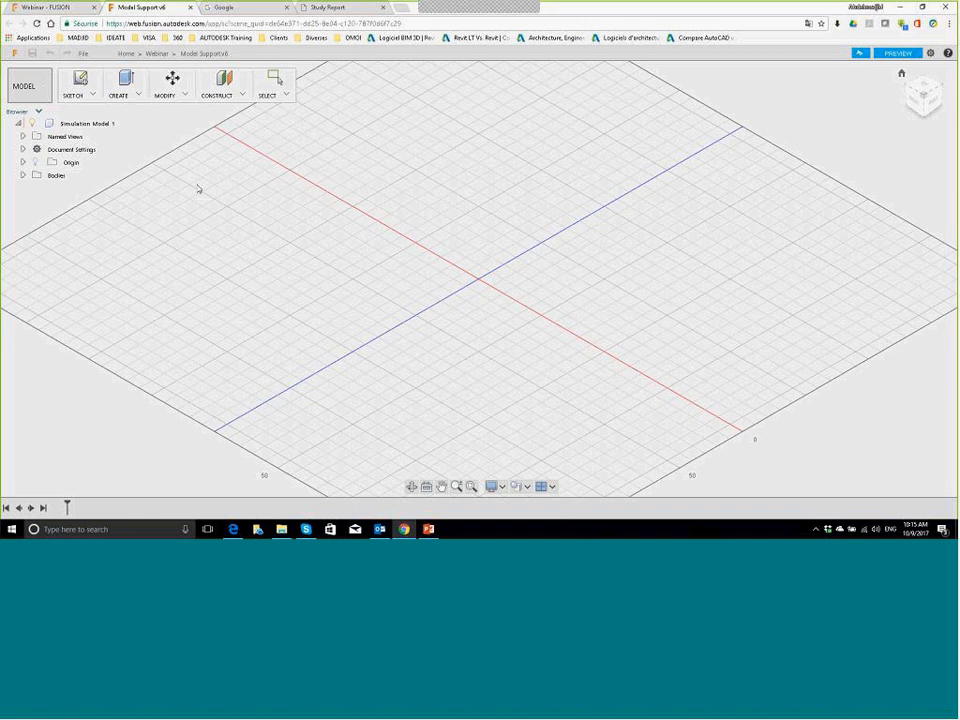
pyautogui.scroll(-2, 120, 142)
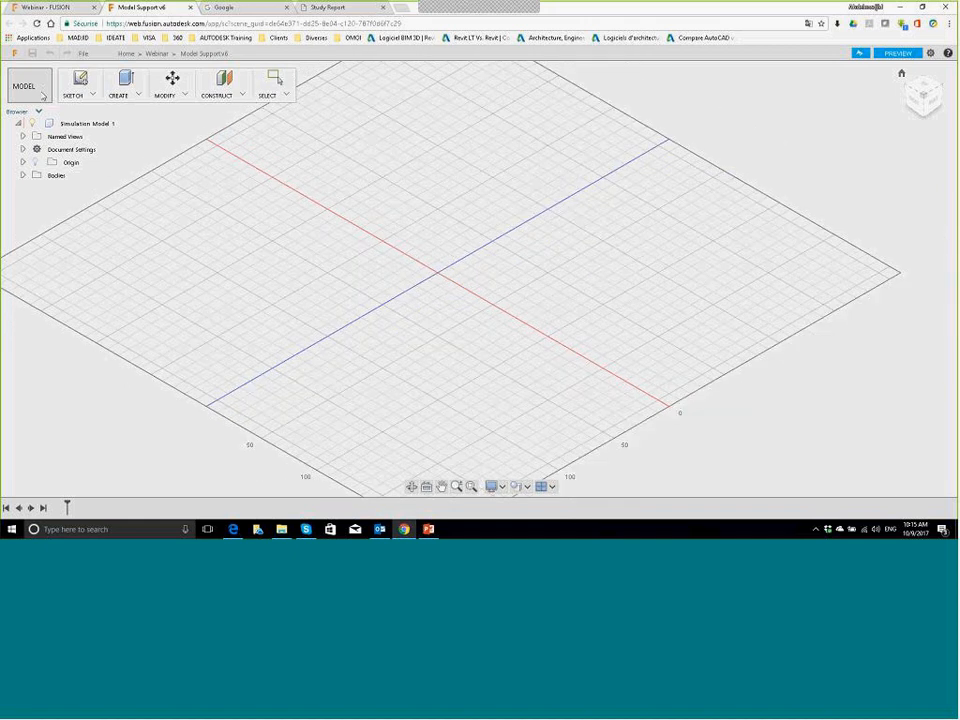
pyautogui.click(42, 93)
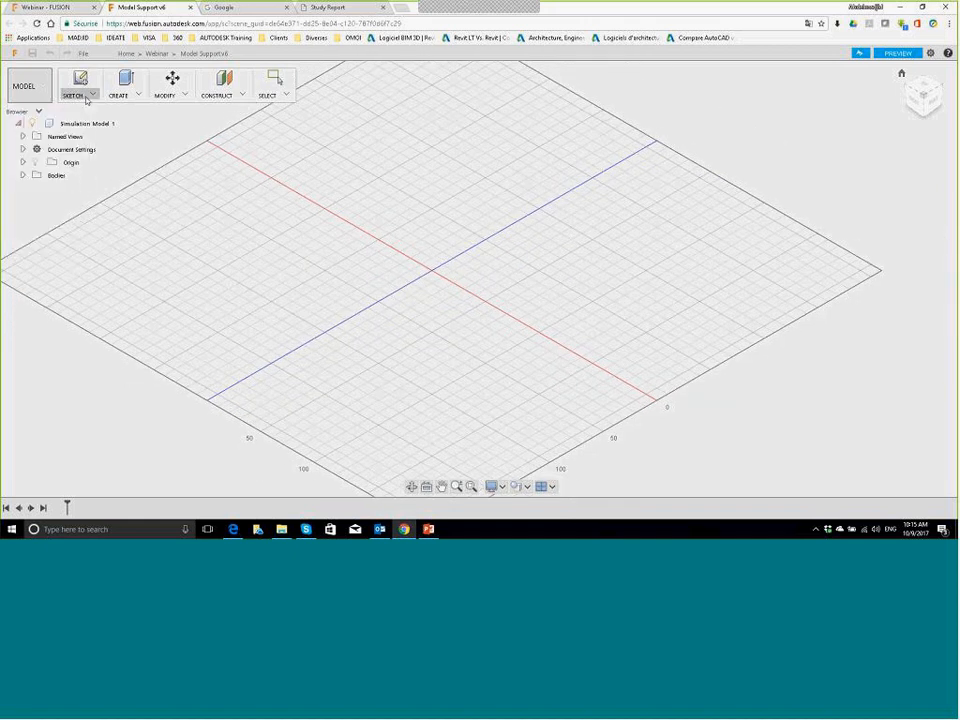
pyautogui.click(33, 88)
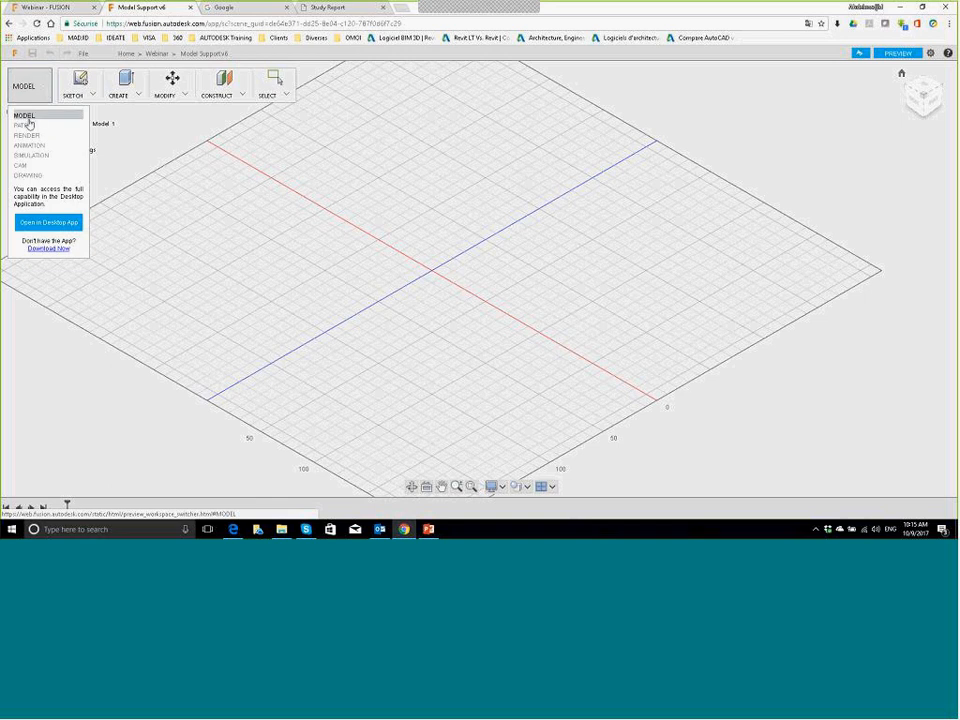
# Step: Browse the SKETCH and CREATE tool lists, then show the camera navigation settings
pyautogui.click(74, 88)
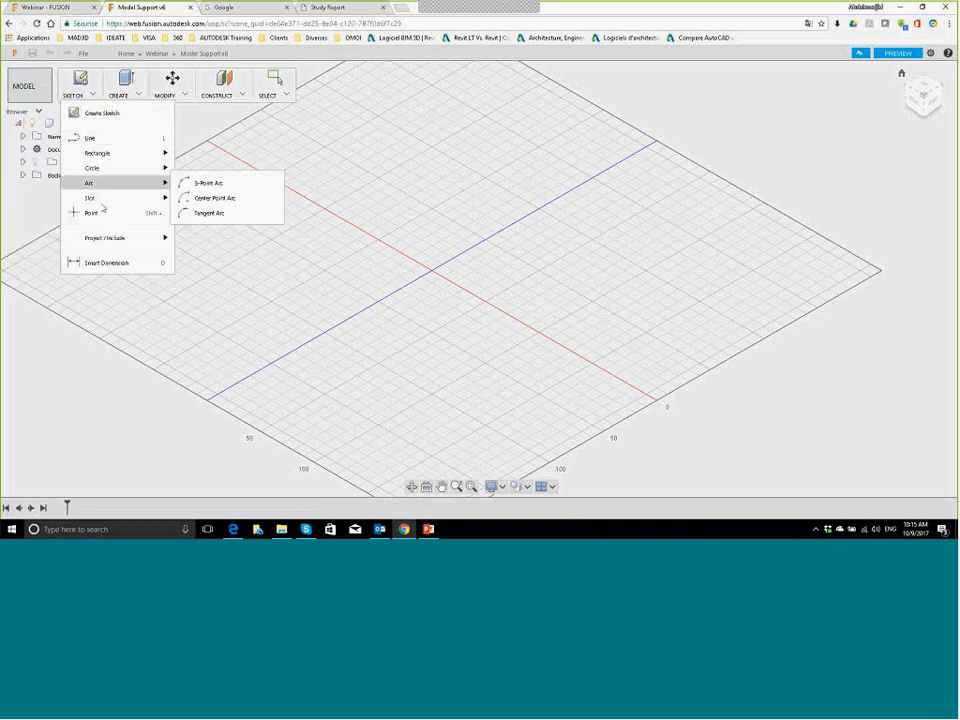
pyautogui.moveTo(103, 155)
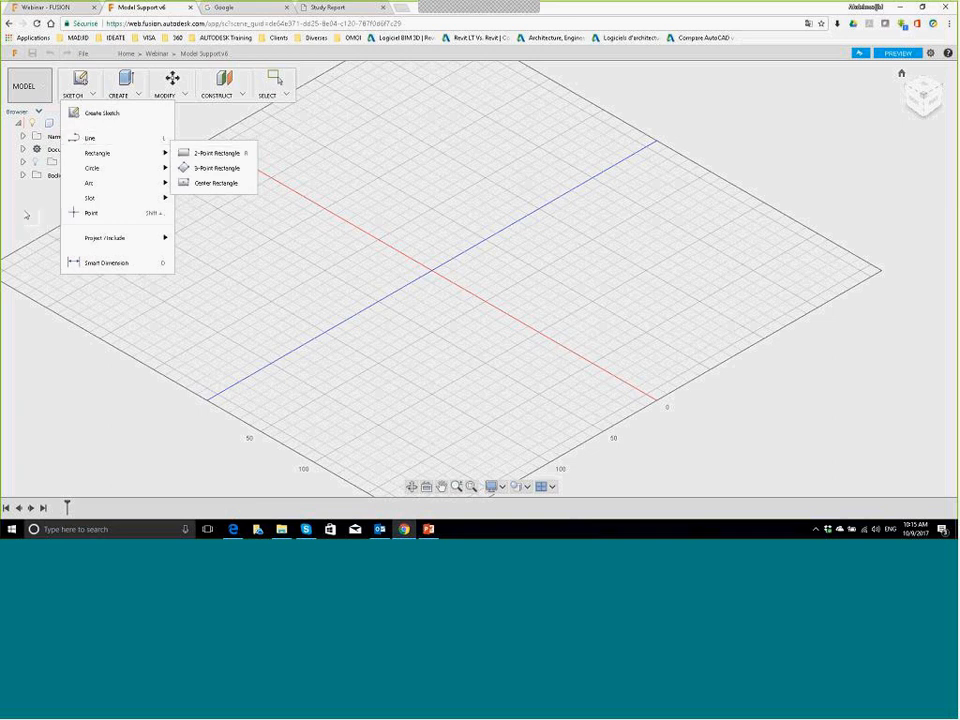
pyautogui.press('Escape')
pyautogui.click(137, 97)
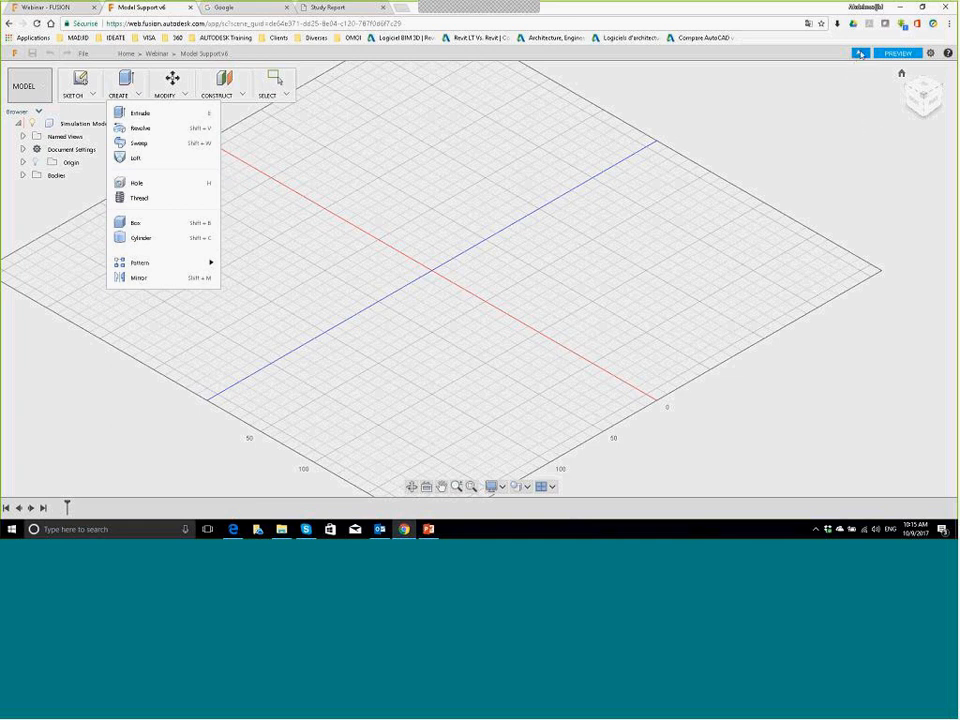
pyautogui.click(929, 53)
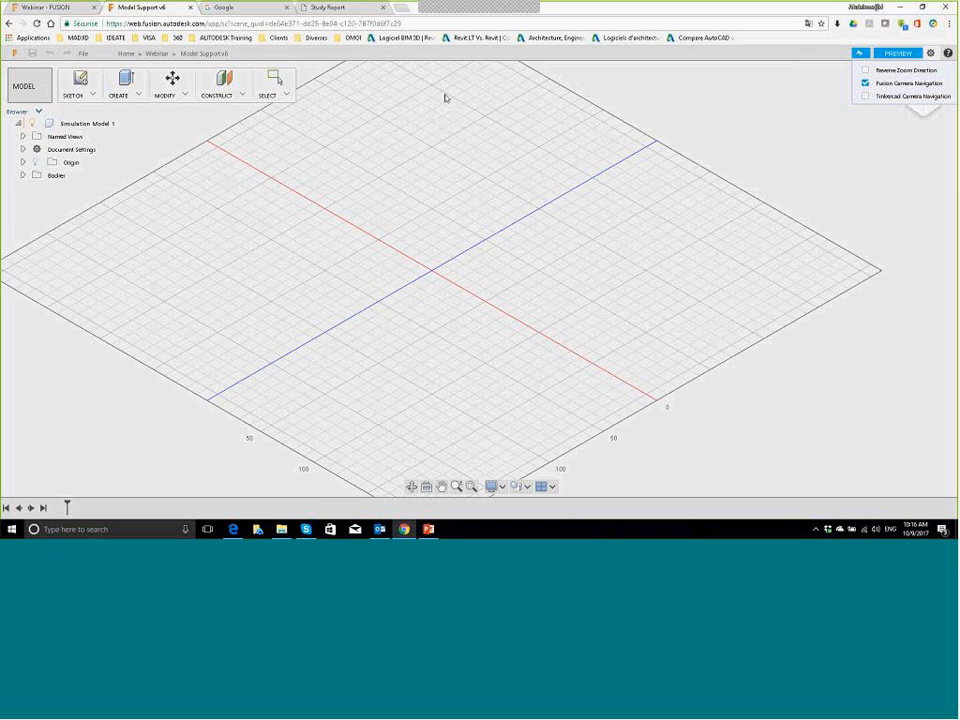
# Step: Close the Model Support v6 web preview tab and launch desktop Fusion 360 from the Windows desktop
pyautogui.click(190, 8)
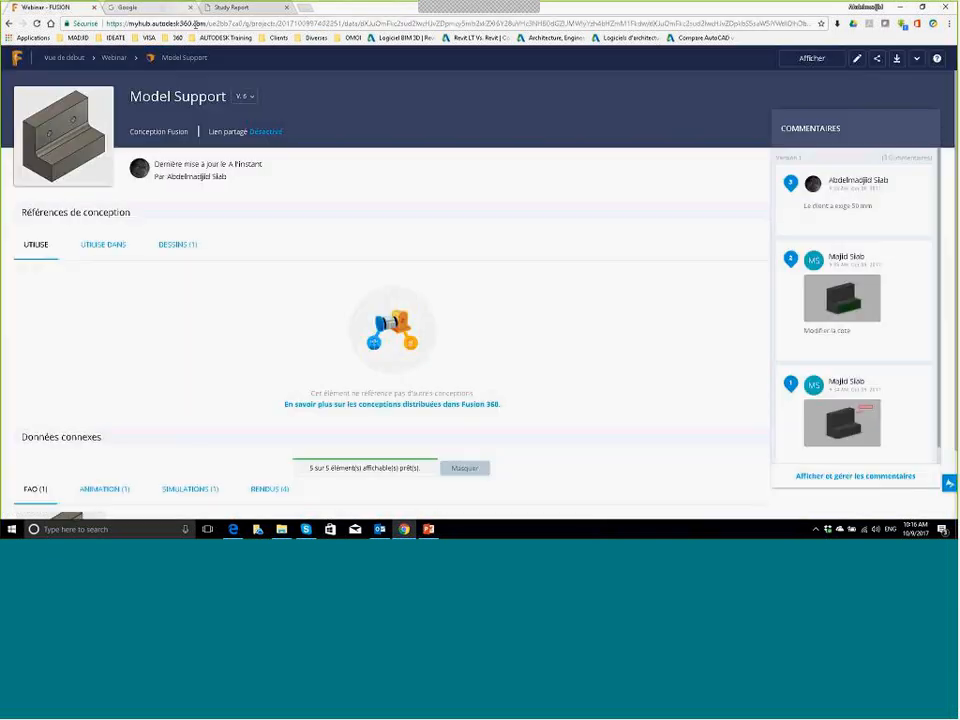
pyautogui.moveTo(404, 531)
pyautogui.press('super+d')
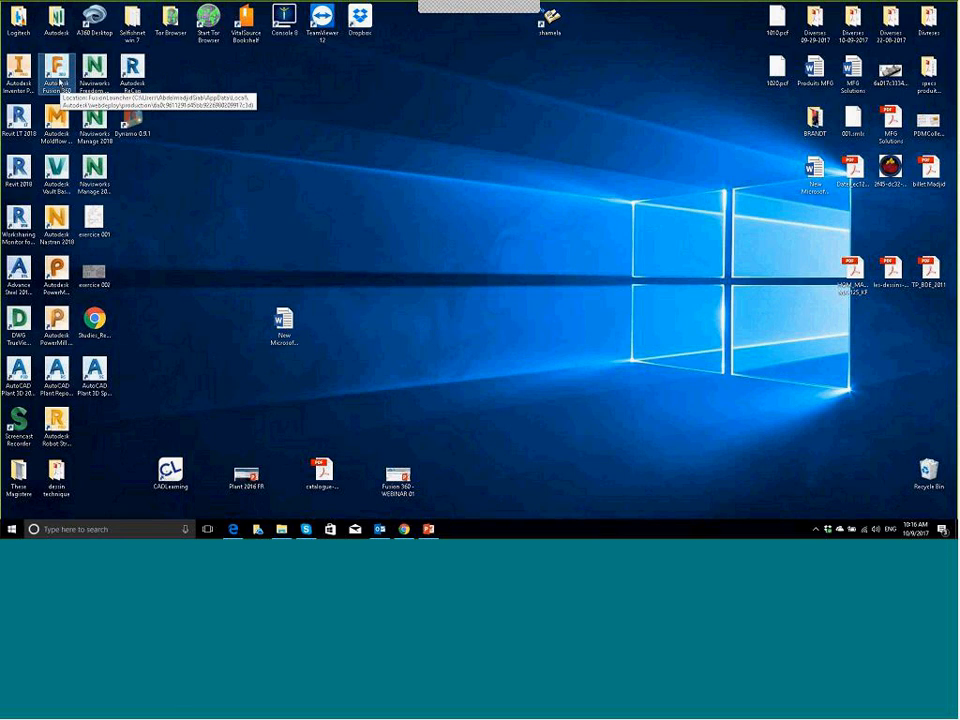
pyautogui.doubleClick(42, 75)
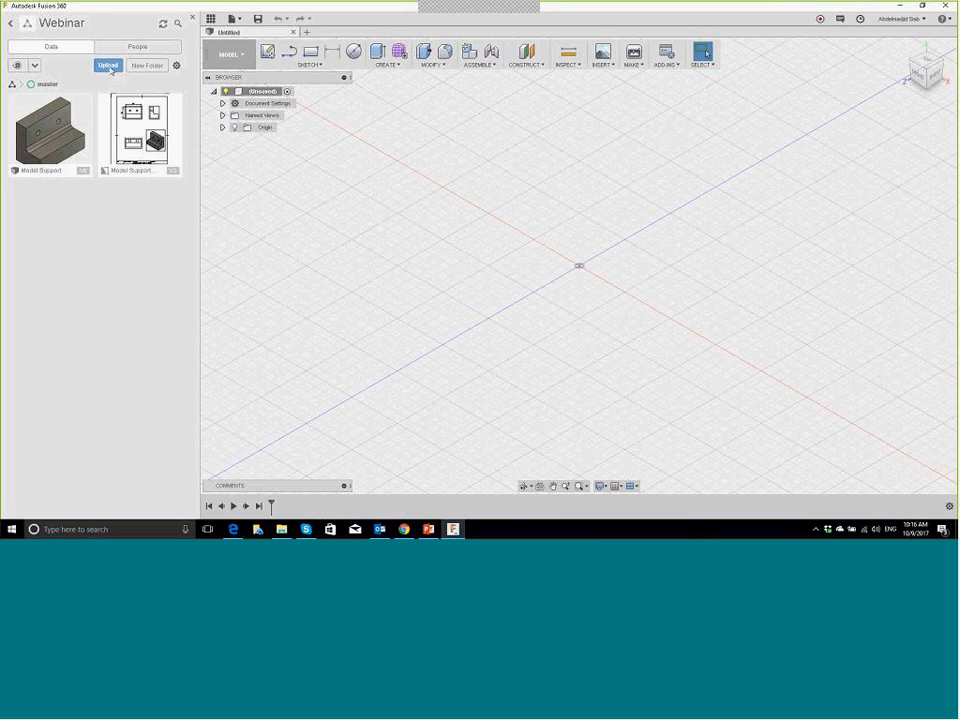
pyautogui.click(108, 66)
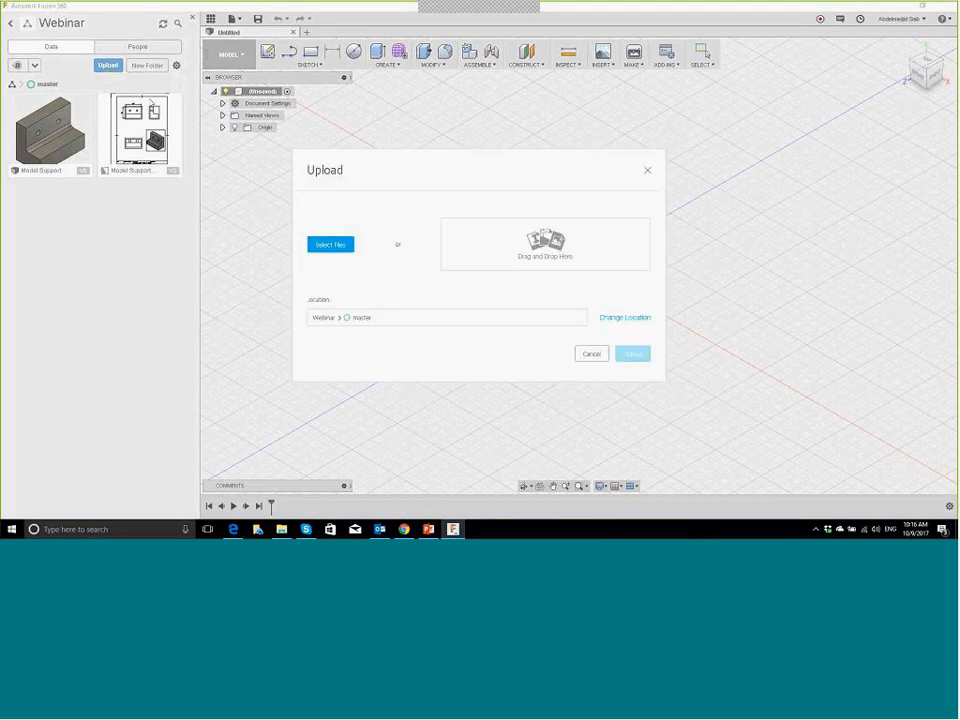
pyautogui.click(323, 245)
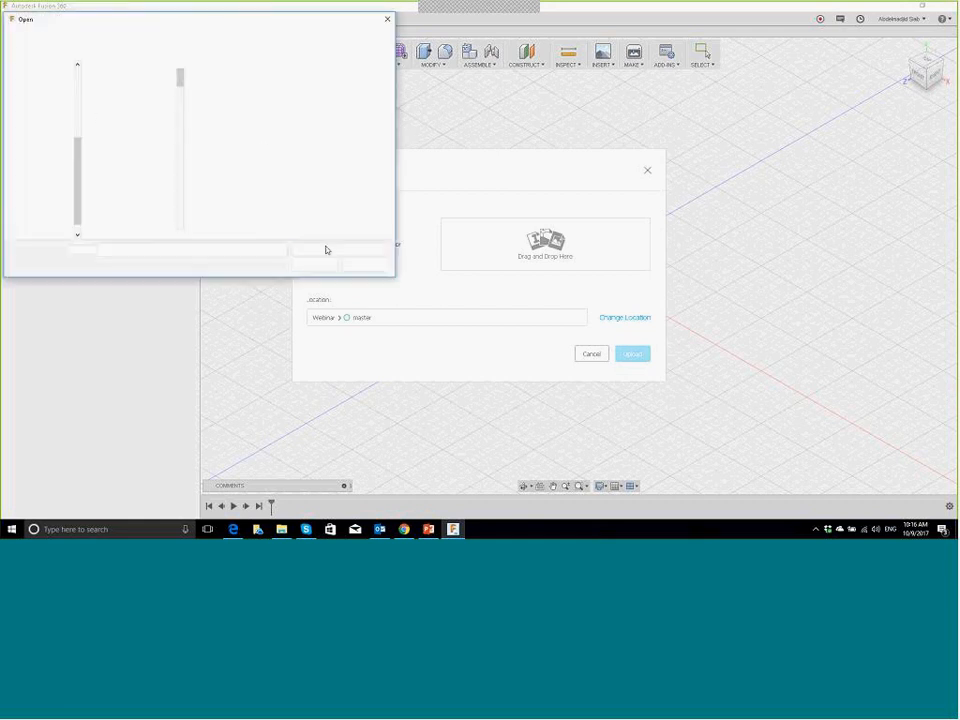
pyautogui.click(344, 250)
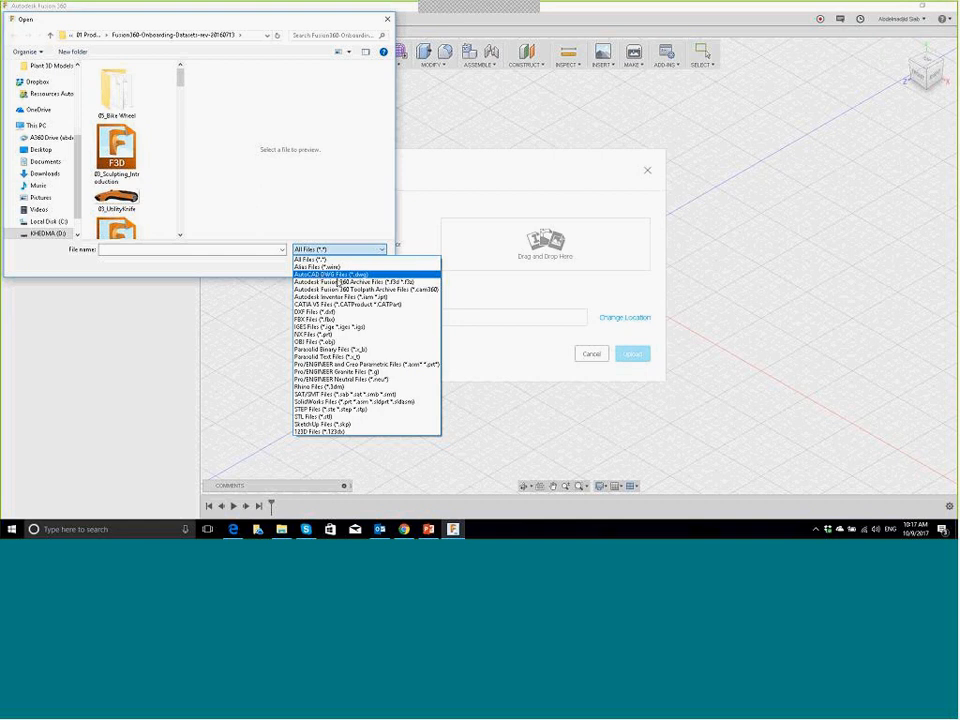
pyautogui.press('Up')
pyautogui.click(388, 20)
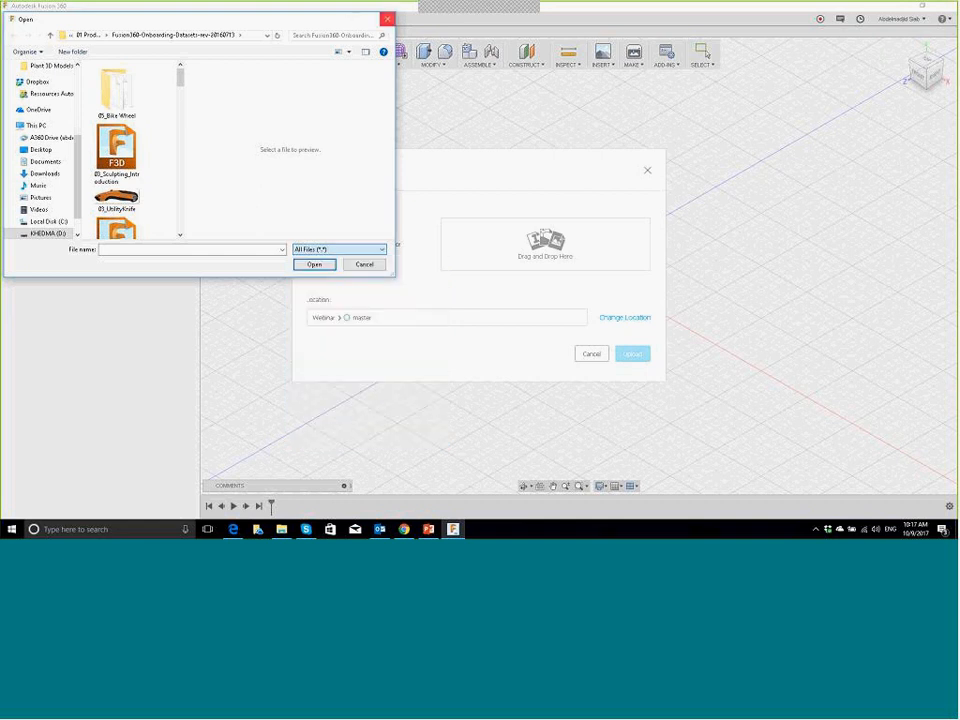
pyautogui.click(388, 20)
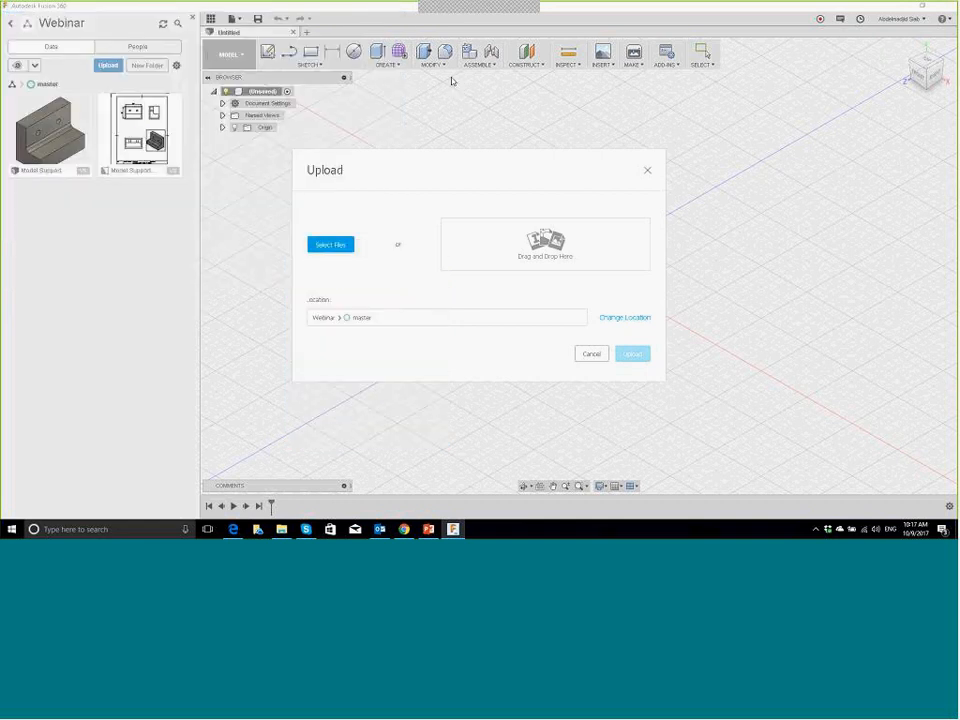
pyautogui.click(647, 169)
pyautogui.click(860, 20)
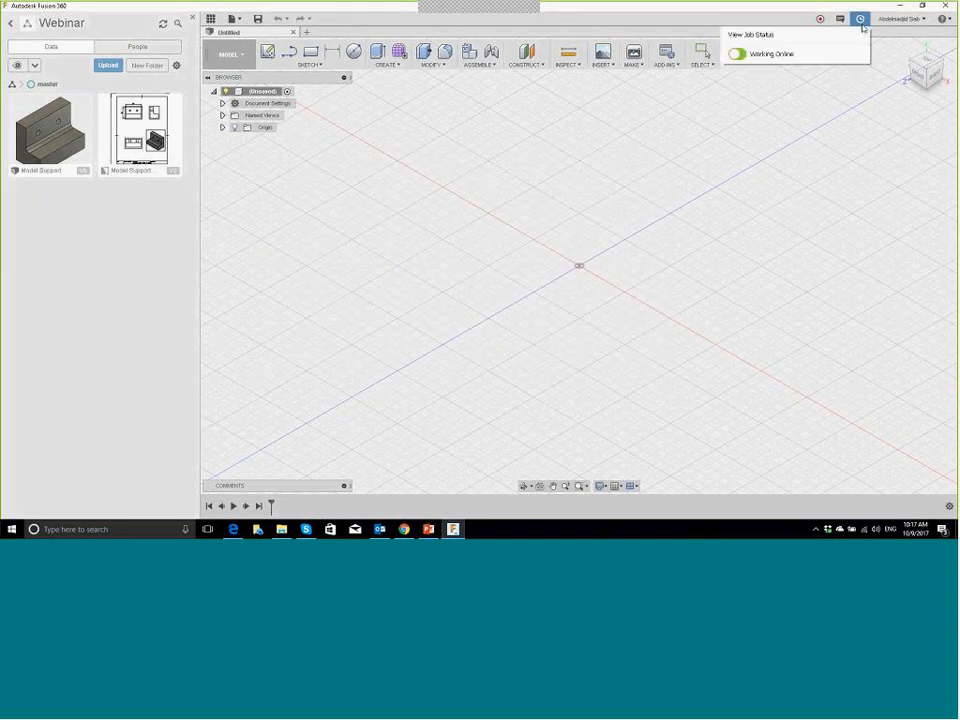
pyautogui.click(738, 54)
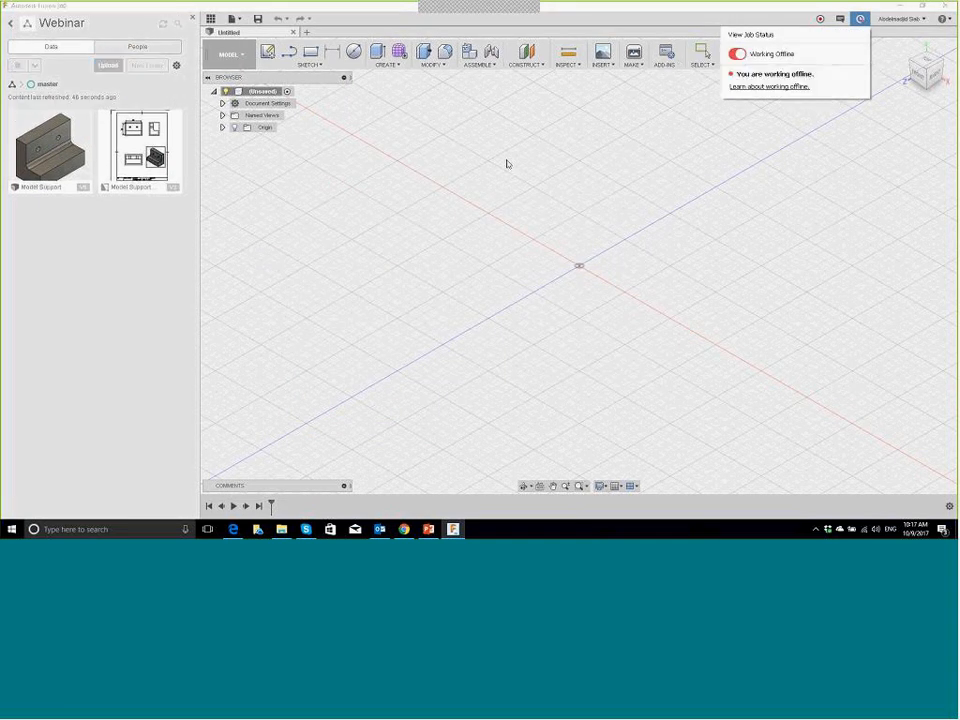
pyautogui.click(12, 24)
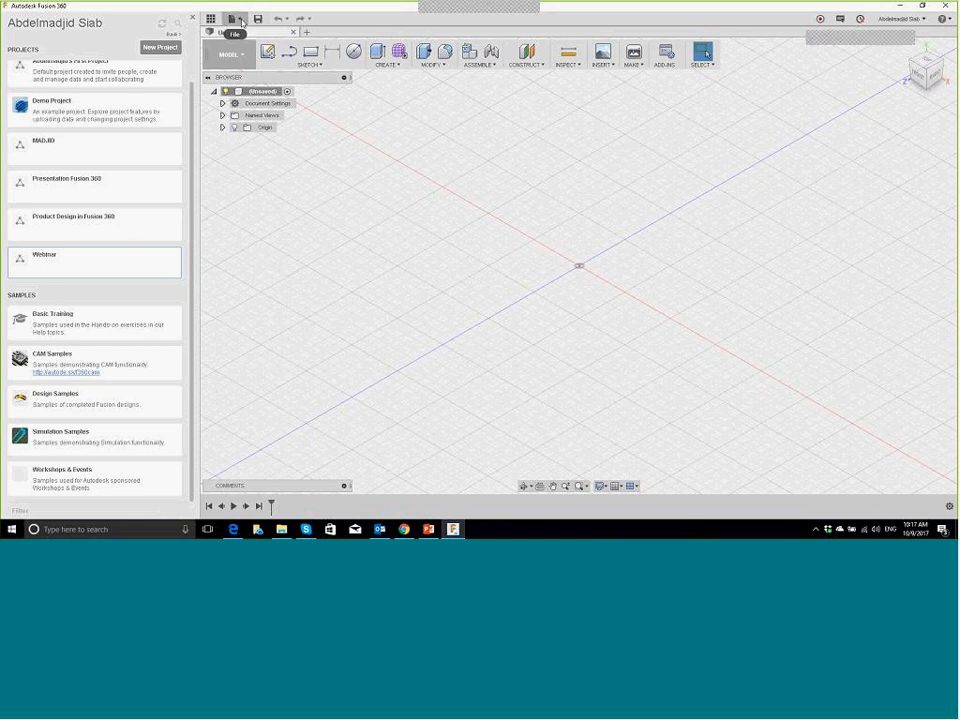
pyautogui.click(238, 19)
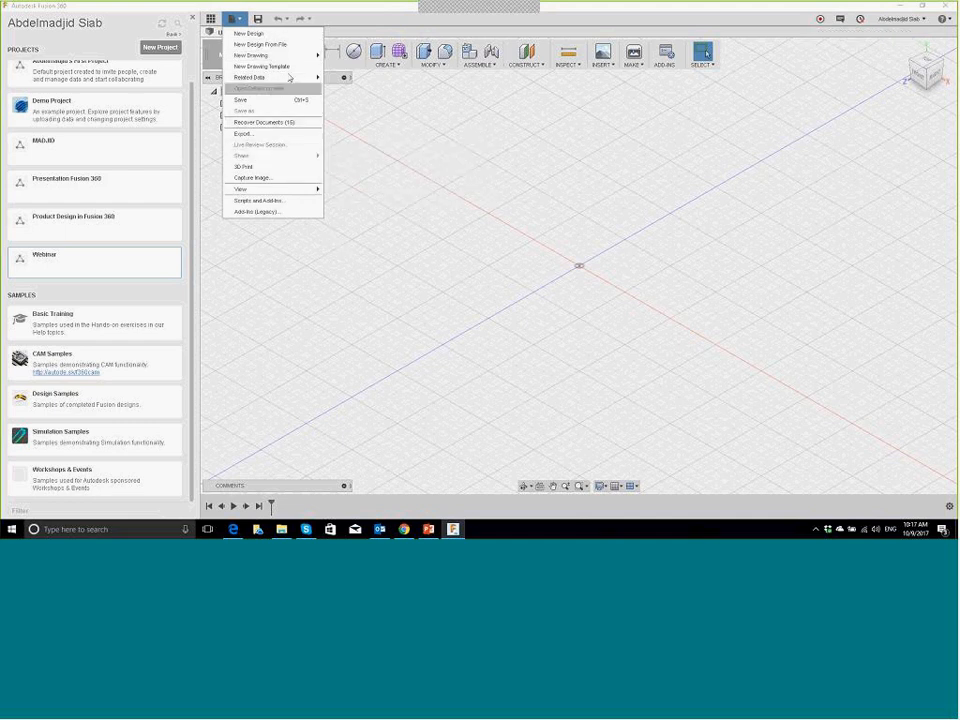
pyautogui.click(142, 34)
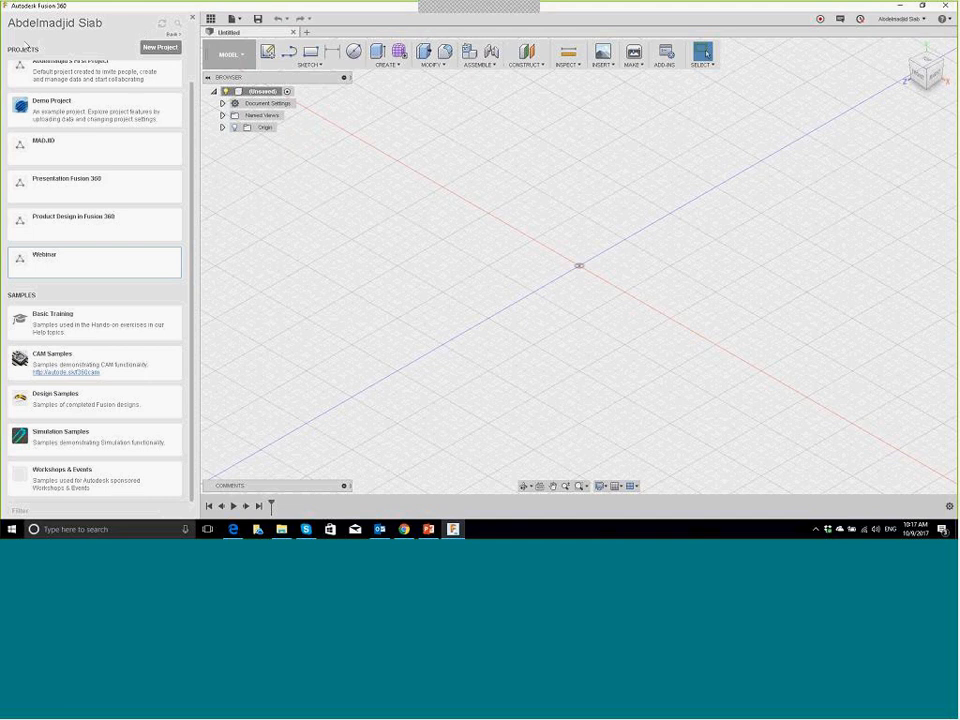
pyautogui.scroll(1, 94, 101)
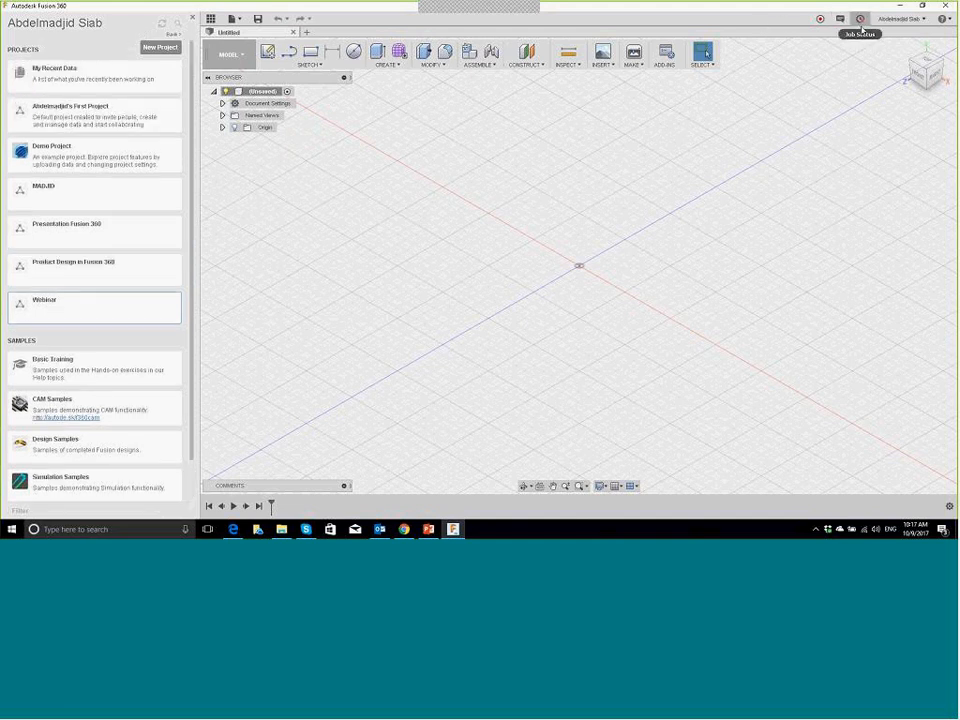
pyautogui.click(861, 24)
pyautogui.click(737, 54)
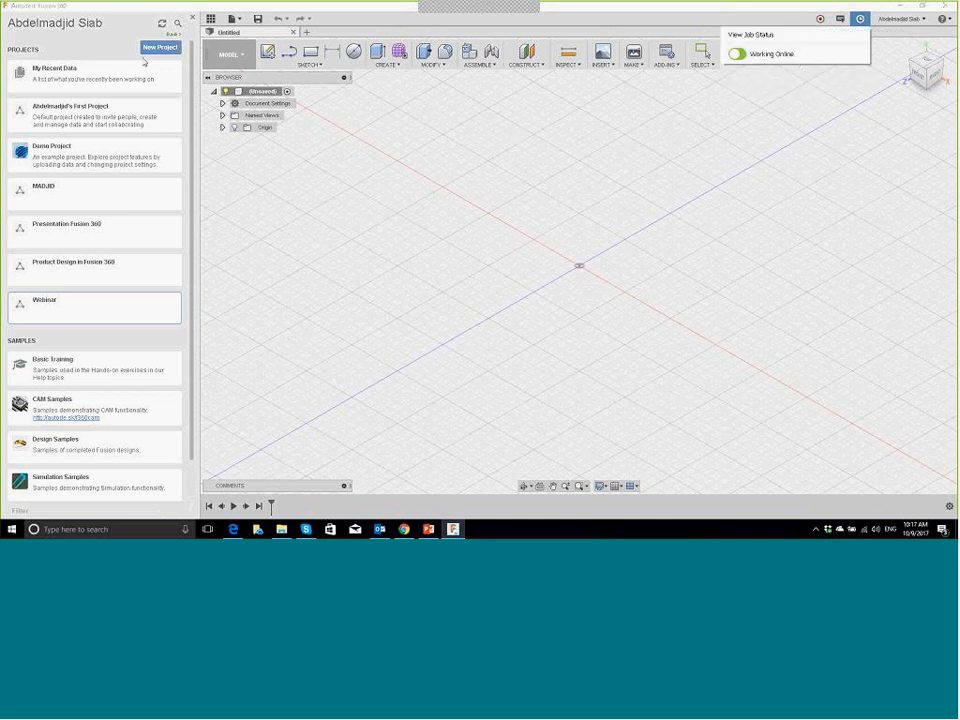
pyautogui.click(64, 306)
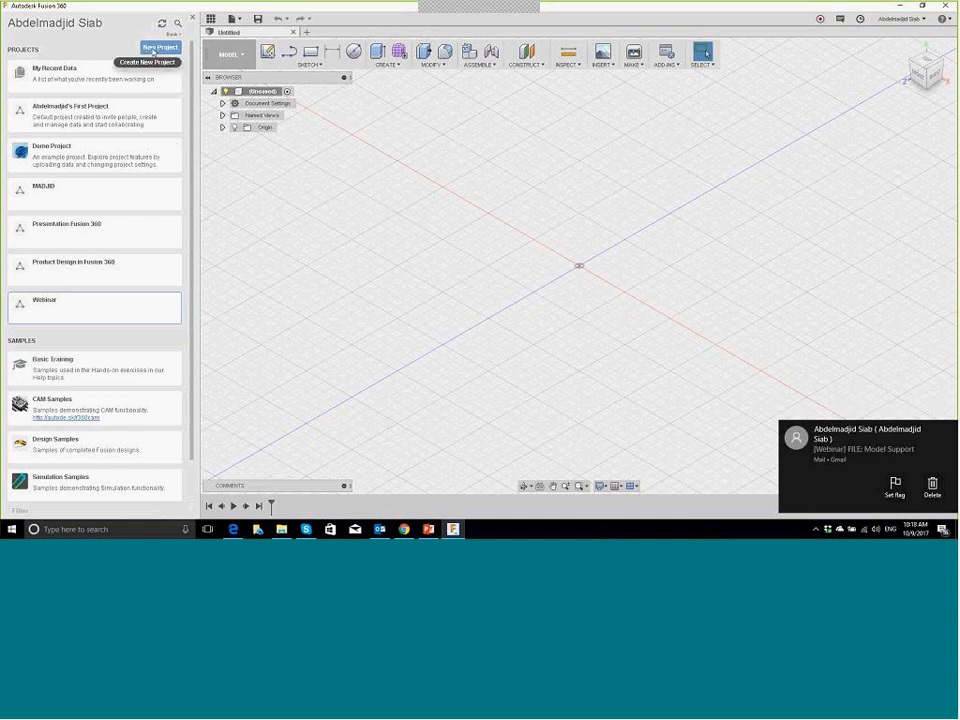
pyautogui.click(62, 311)
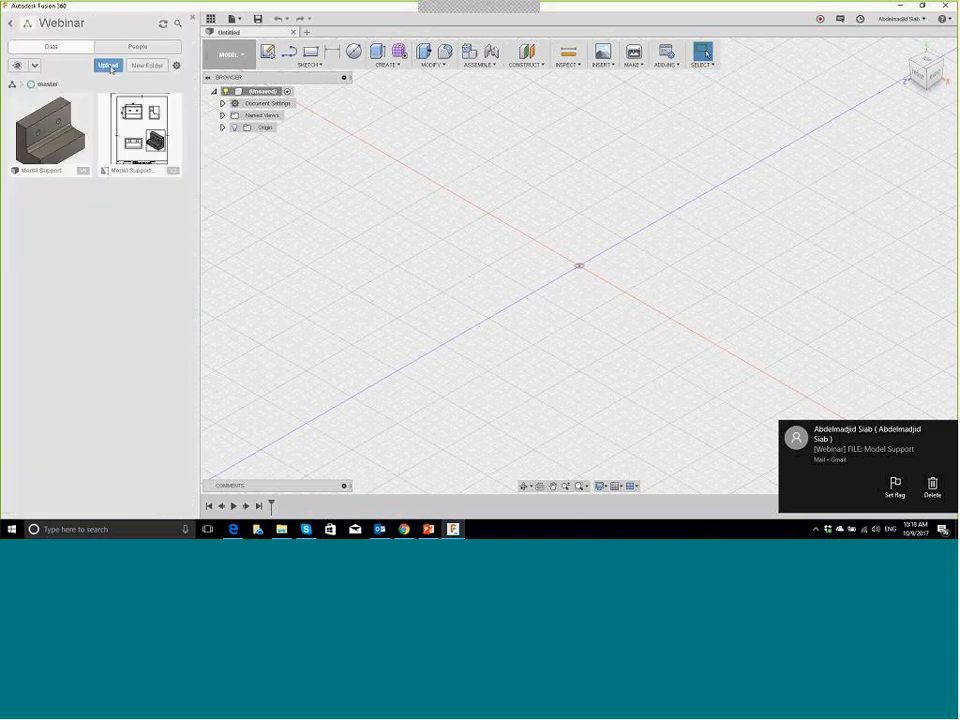
# Step: Check the Webinar project's uploadable file formats, view the MAKE options, then switch to File Explorer
pyautogui.click(108, 65)
pyautogui.click(339, 244)
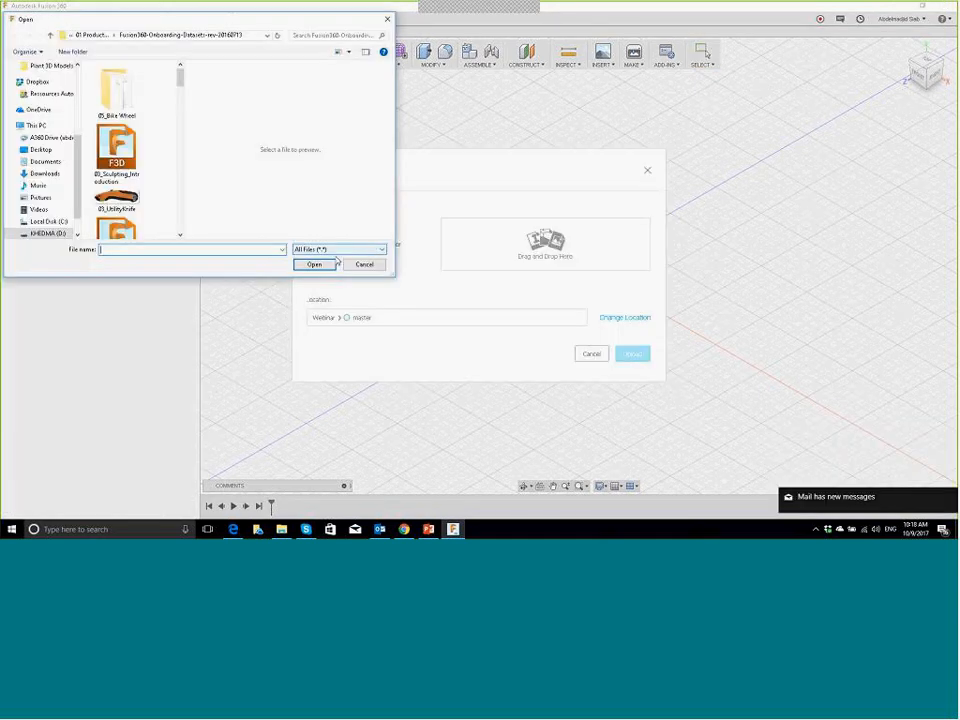
pyautogui.click(340, 249)
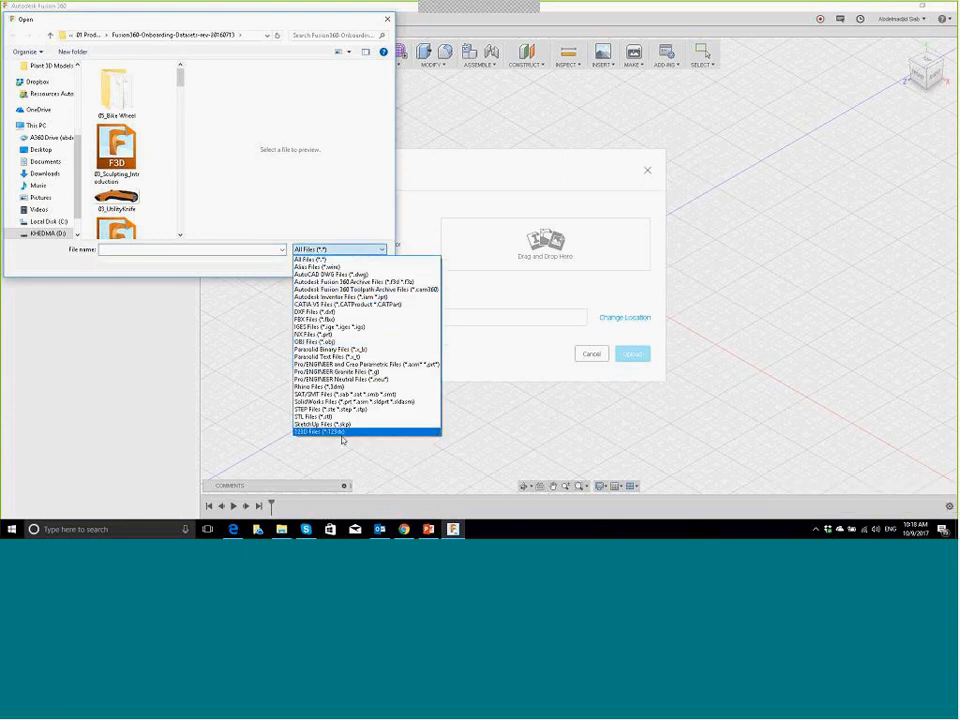
pyautogui.click(388, 19)
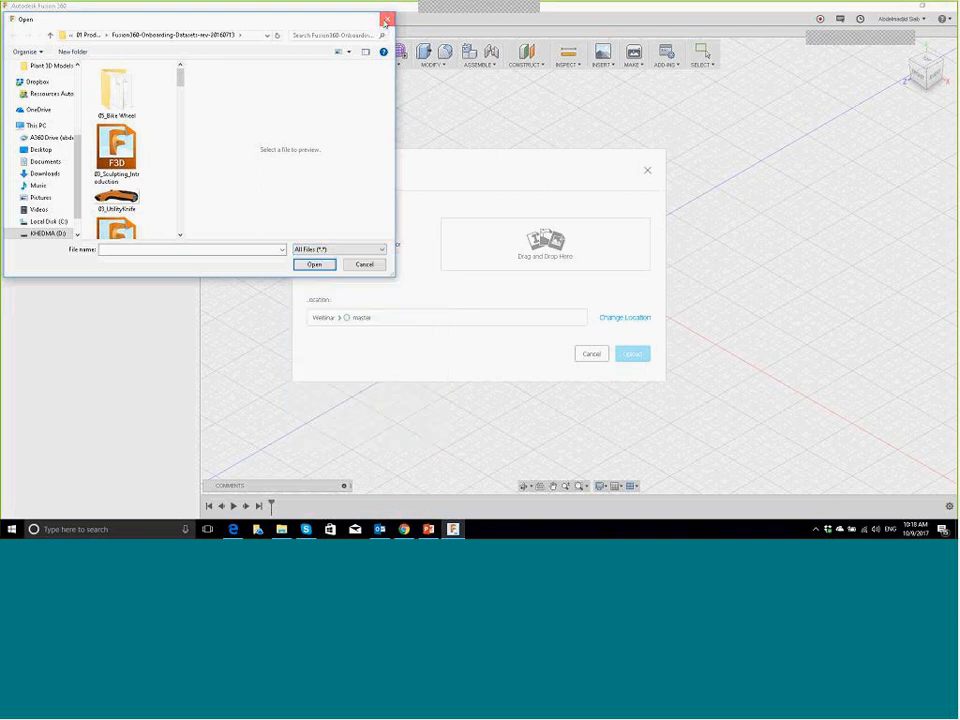
pyautogui.click(387, 19)
pyautogui.click(646, 172)
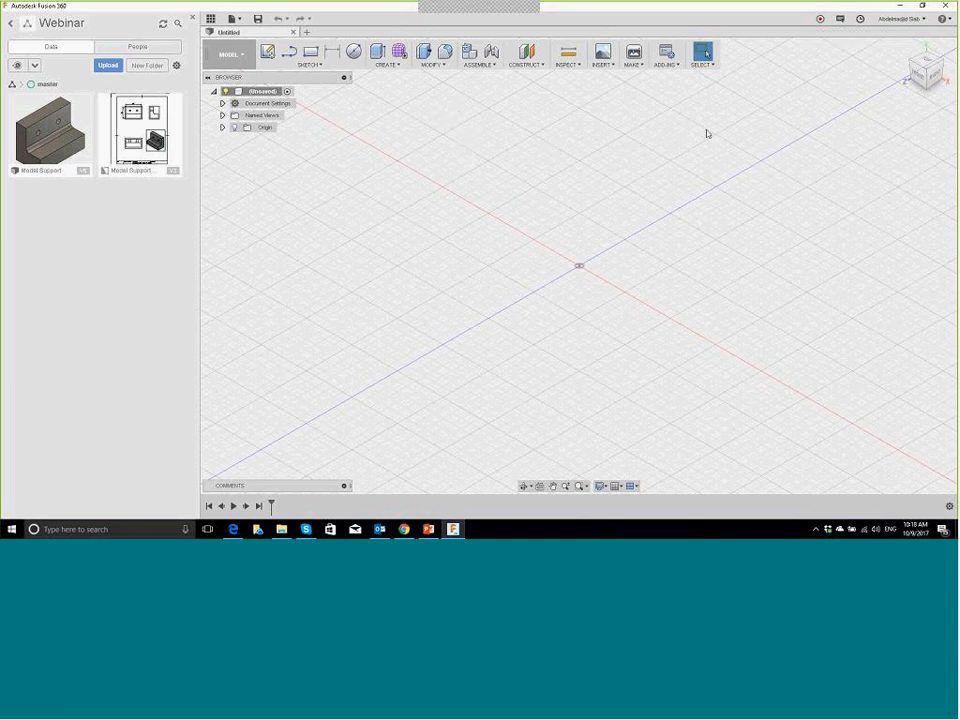
pyautogui.click(636, 65)
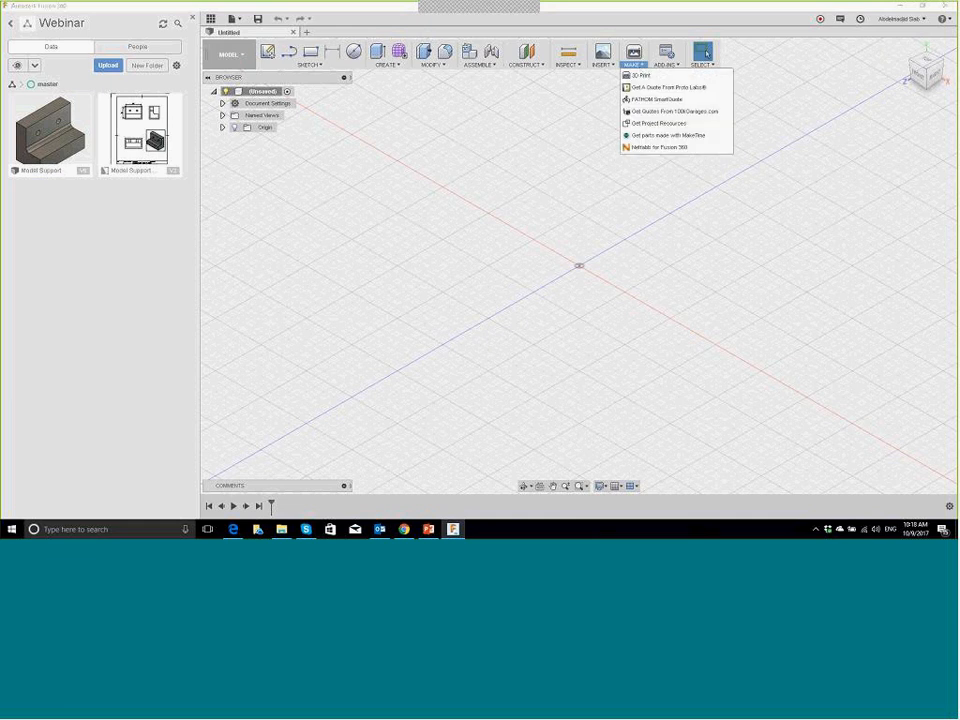
pyautogui.click(282, 529)
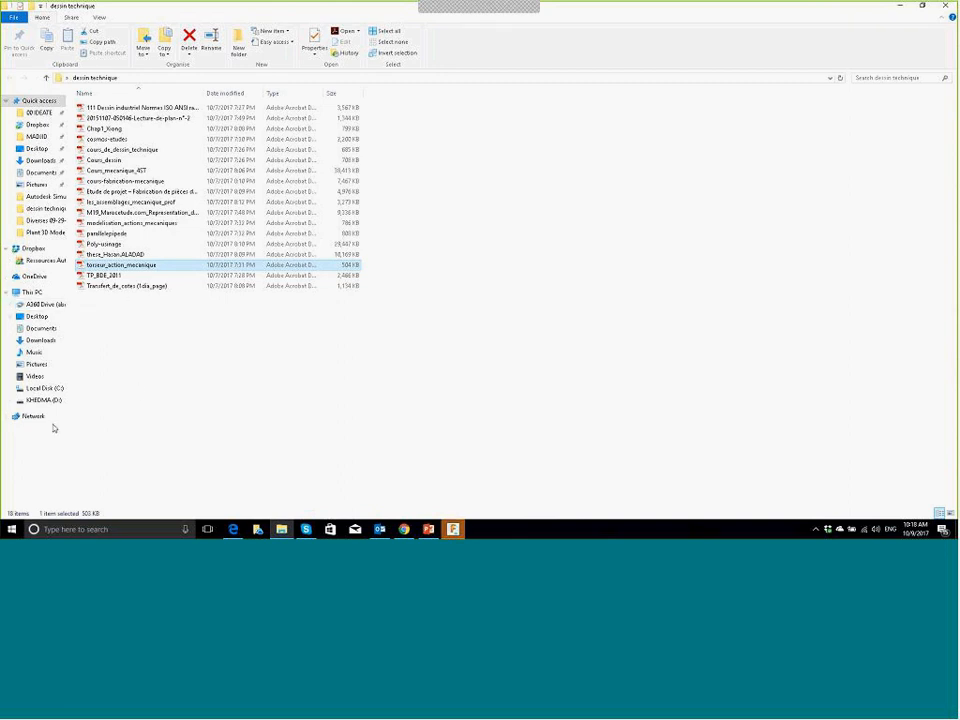
# Step: Go through 00 IDEATE > 05 Ressources AUTODESK > Industrie > Autodesk Fusion 360 > Fusion 360Fr and play Mesh Modeling.mp4
pyautogui.click(42, 114)
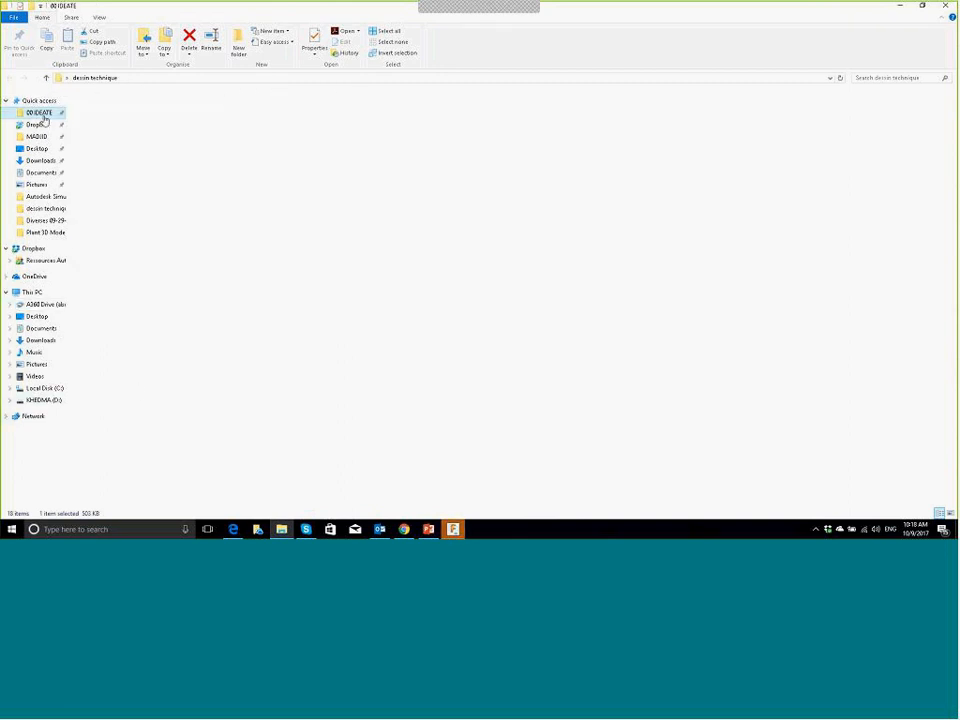
pyautogui.doubleClick(120, 150)
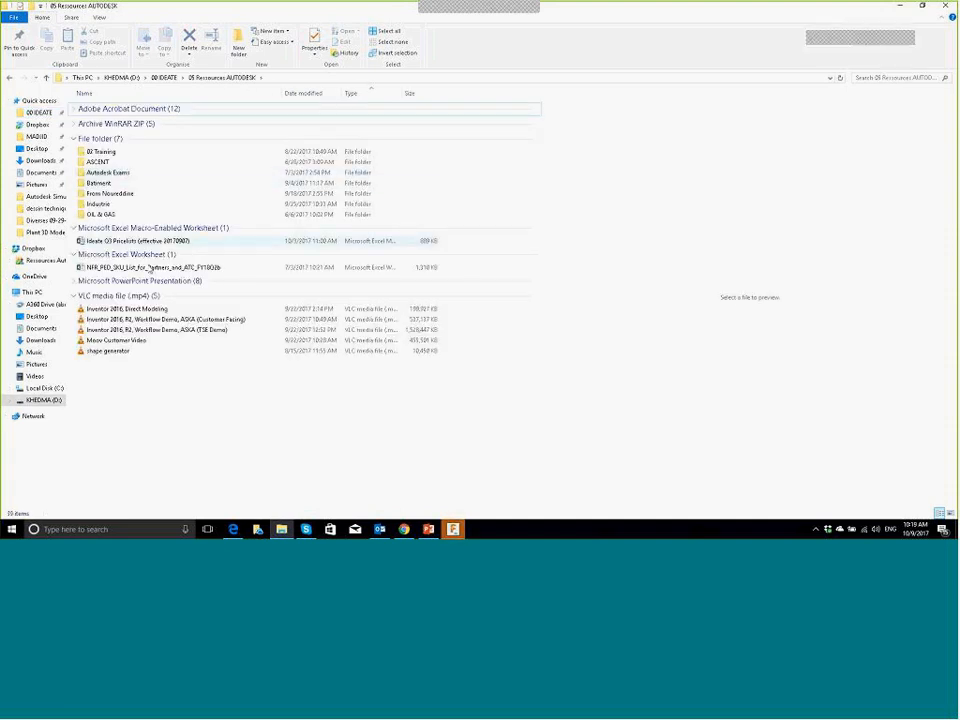
pyautogui.doubleClick(122, 204)
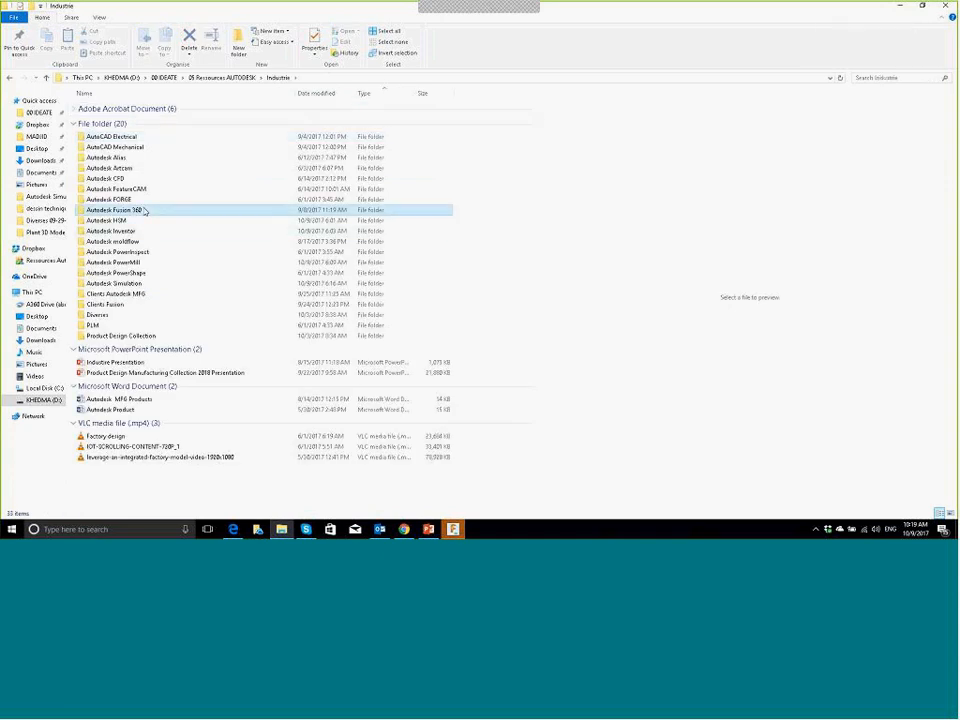
pyautogui.doubleClick(145, 210)
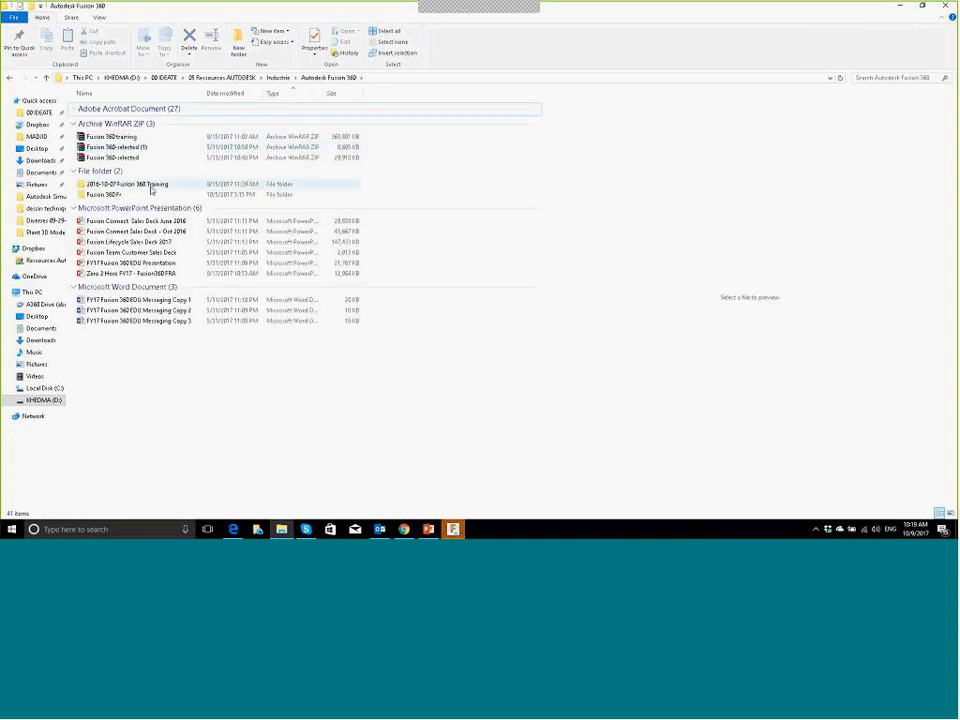
pyautogui.doubleClick(122, 195)
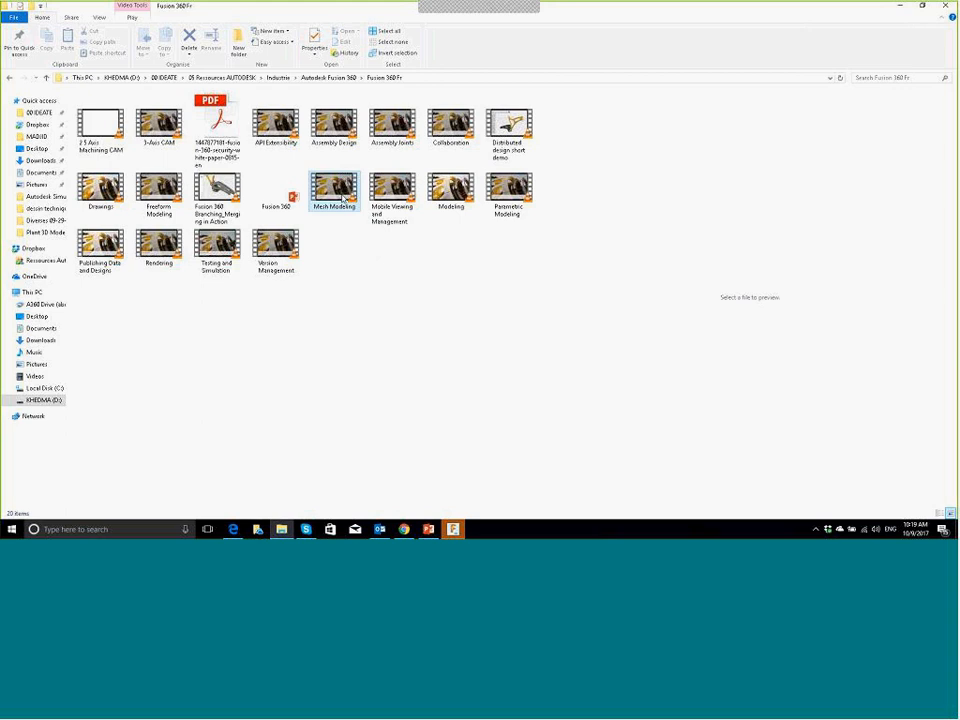
pyautogui.click(343, 198)
pyautogui.doubleClick(343, 198)
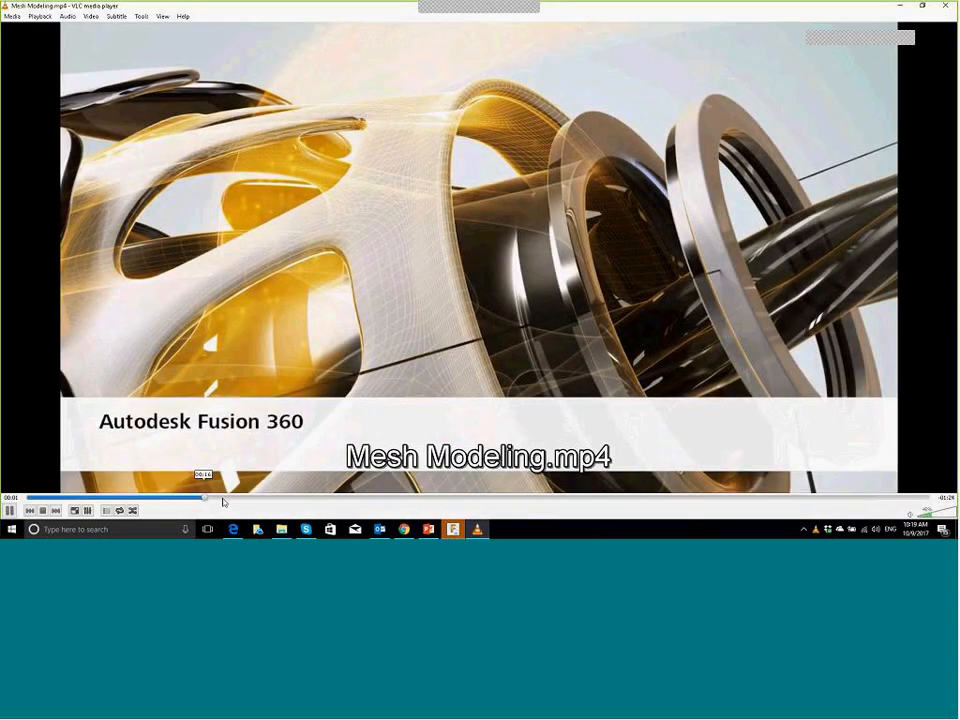
# Step: Seek the Mesh Modeling video back to the file upload scene, pause there, then resume playback
pyautogui.click(223, 498)
pyautogui.click(151, 499)
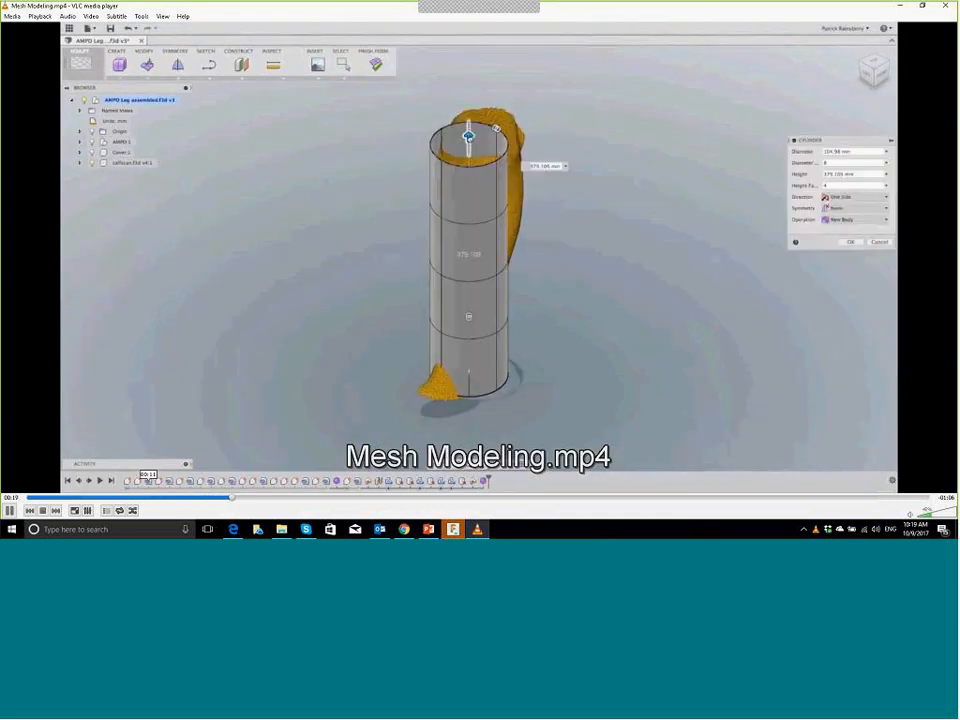
pyautogui.click(118, 499)
pyautogui.click(68, 499)
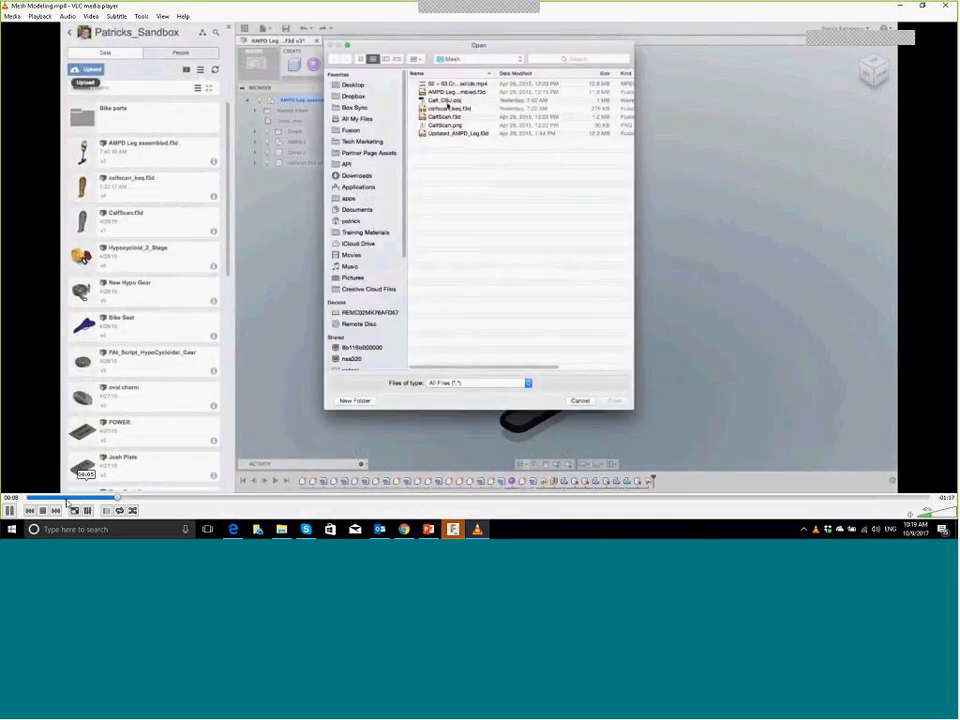
pyautogui.click(68, 499)
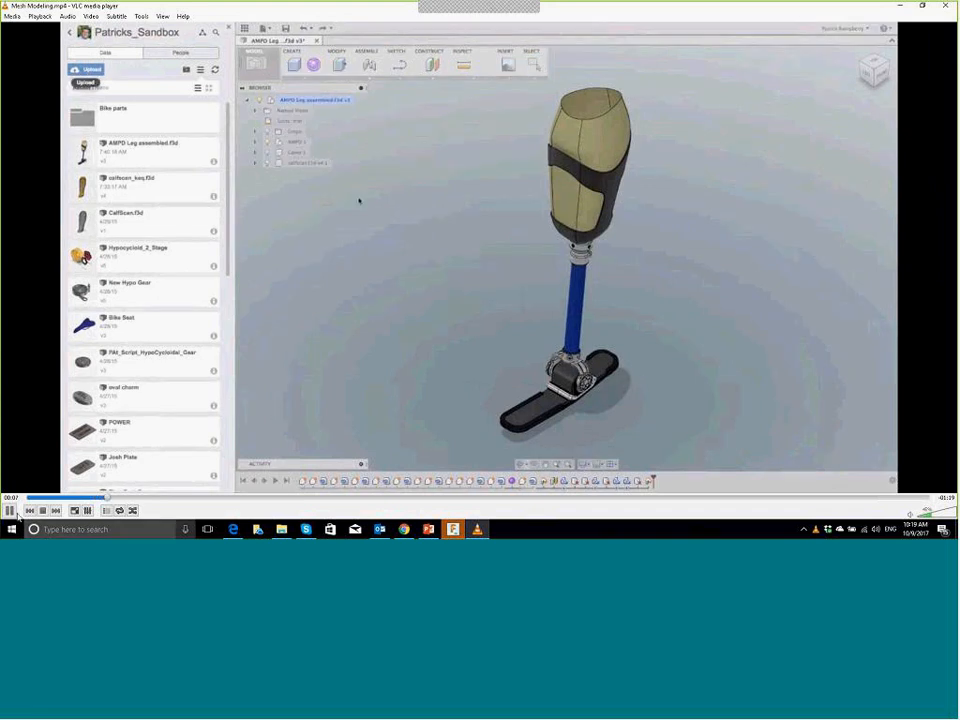
pyautogui.click(9, 511)
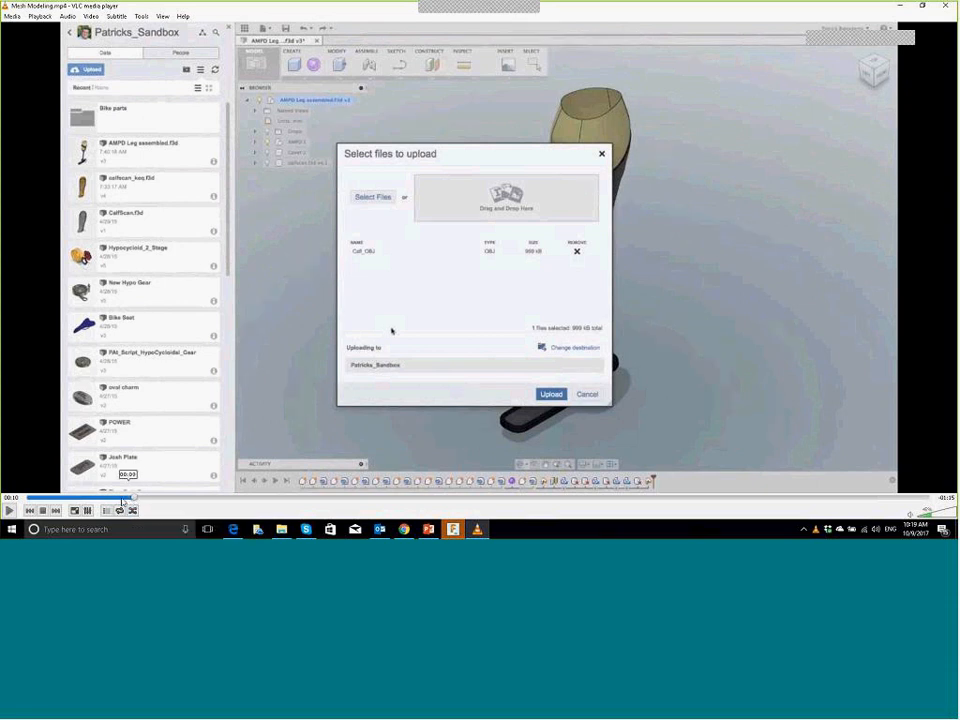
pyautogui.click(124, 502)
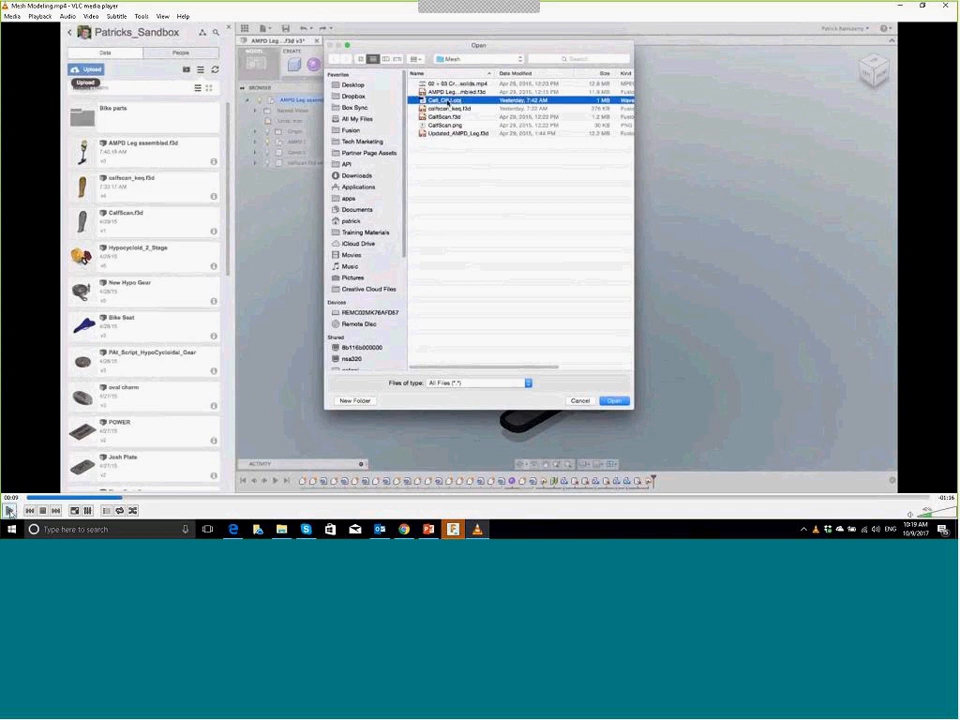
pyautogui.click(9, 511)
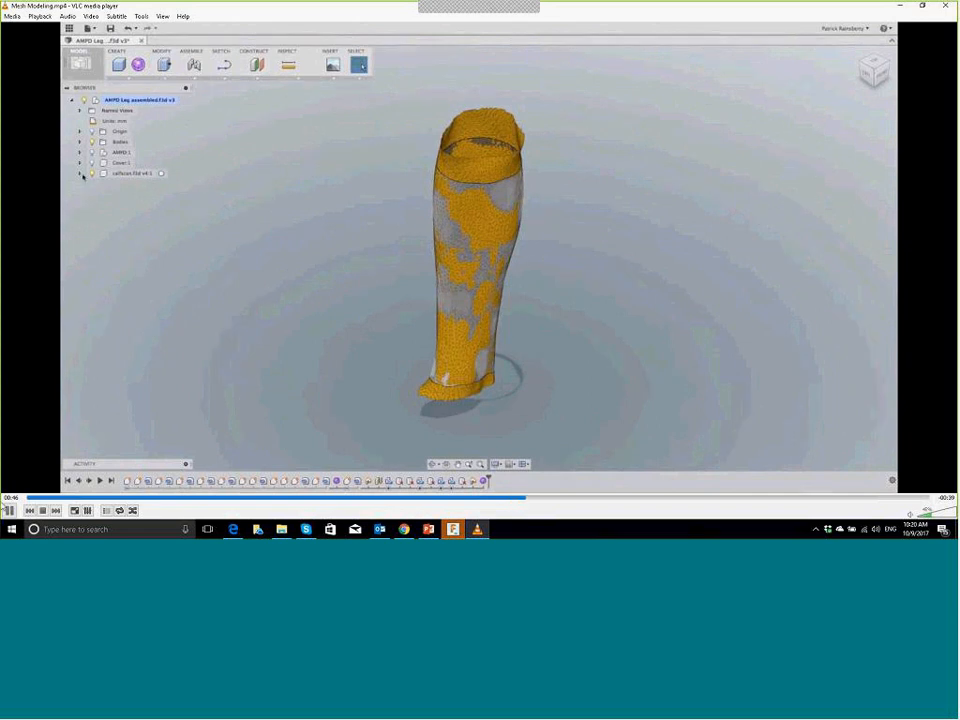
# Step: Pause the tutorial video and run the PowerPoint slide show on the Merci closing slide
pyautogui.click(9, 510)
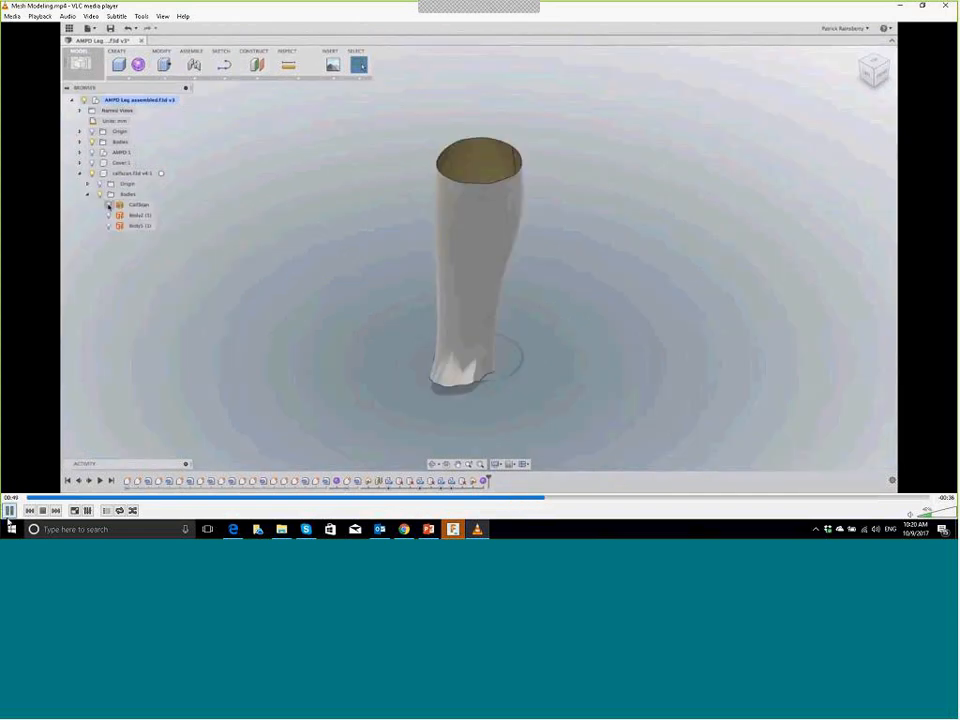
pyautogui.click(453, 529)
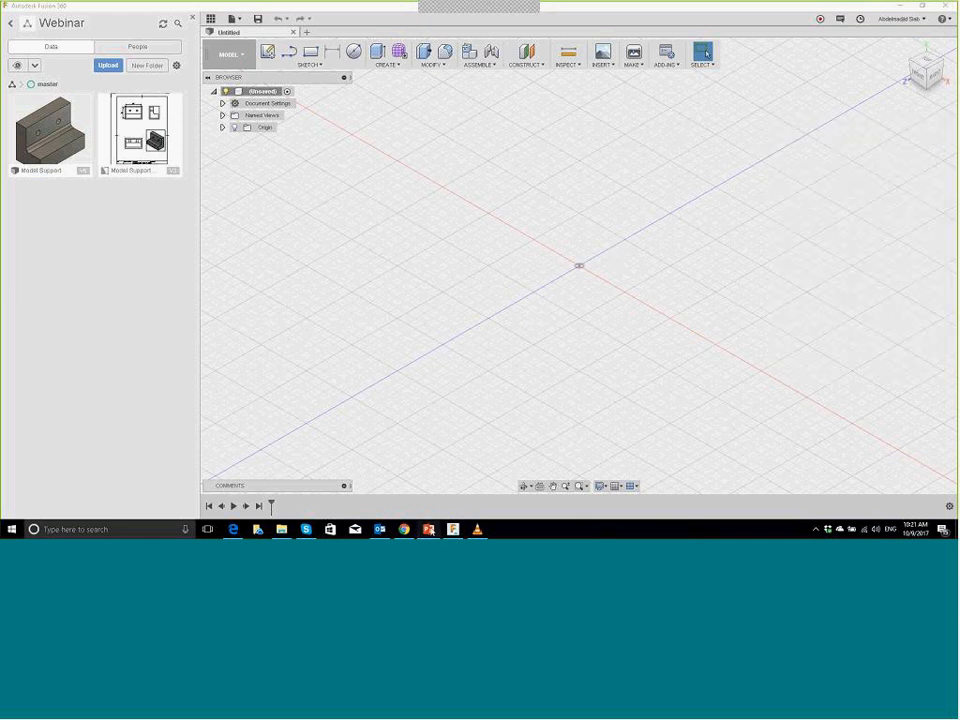
pyautogui.click(429, 530)
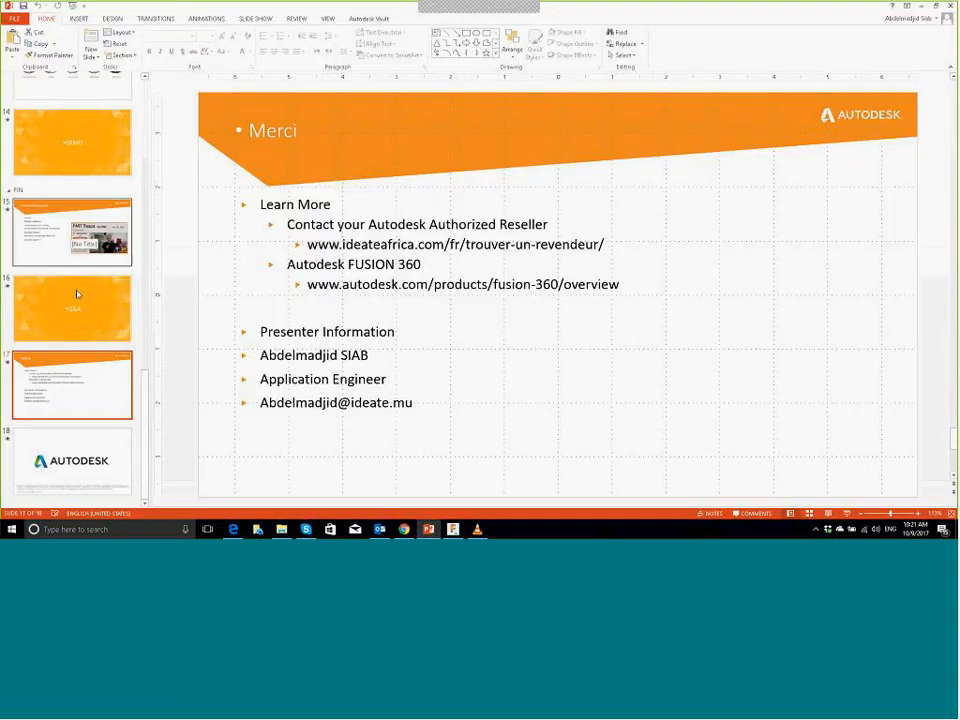
pyautogui.click(846, 513)
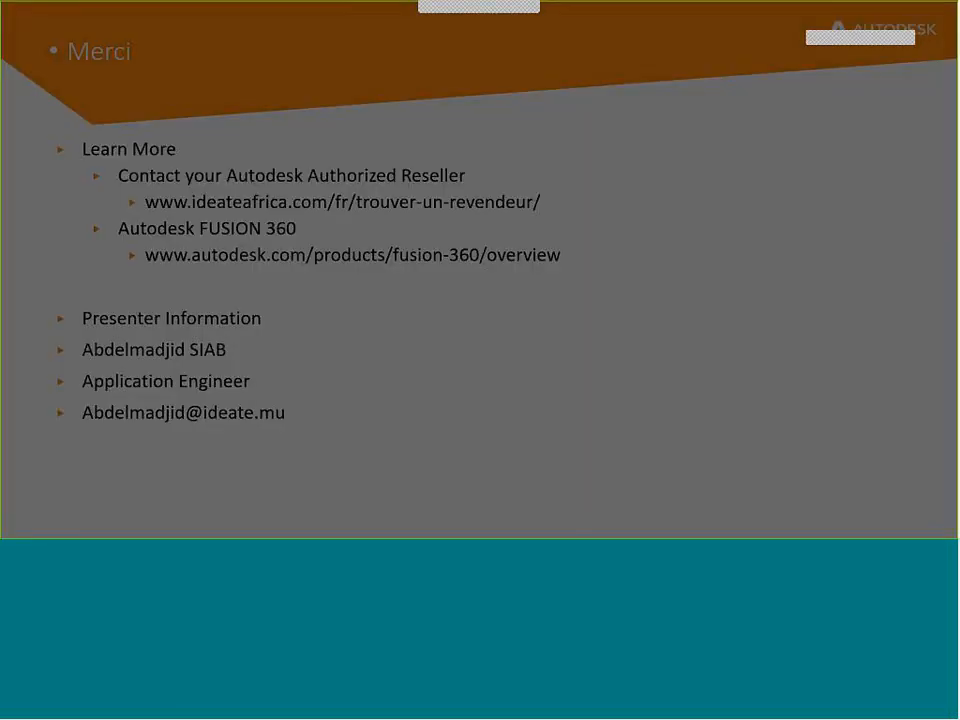